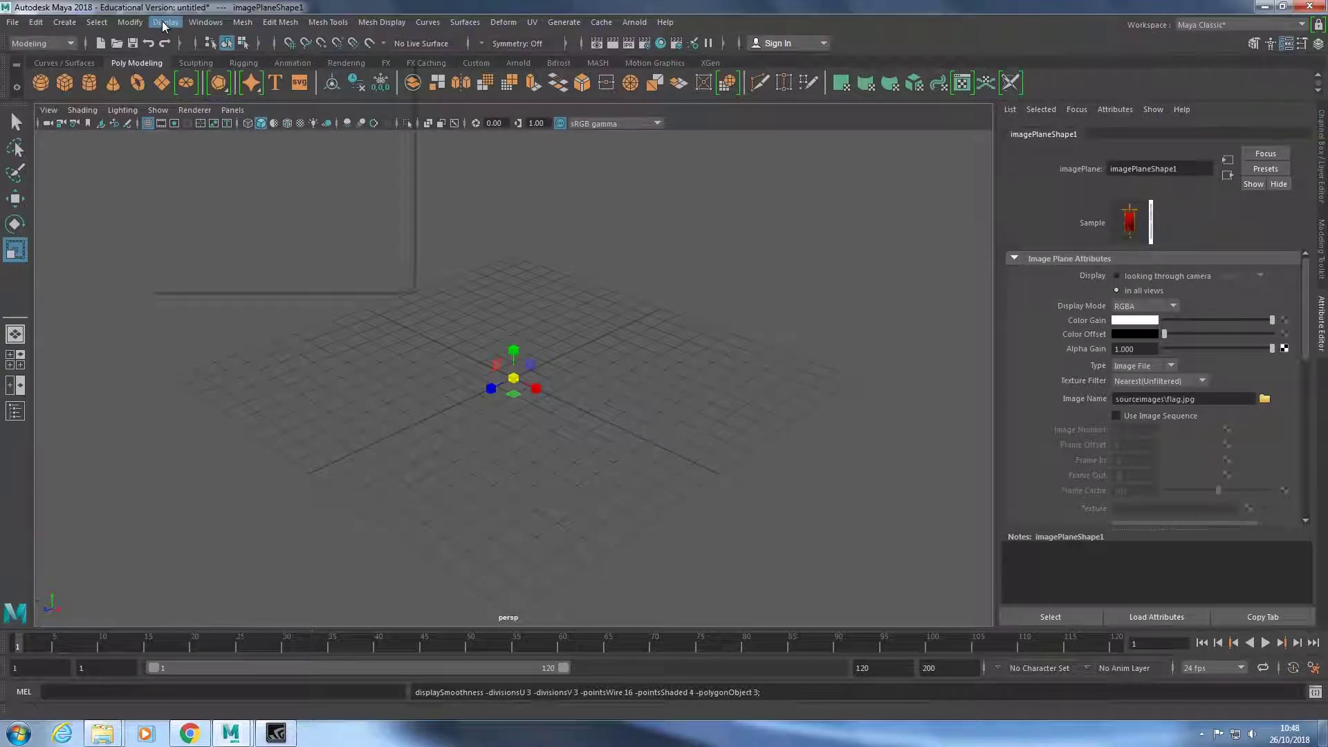
# Apply the grid settings from Display > Grid options and switch to the front view.
pyautogui.click(408, 56)
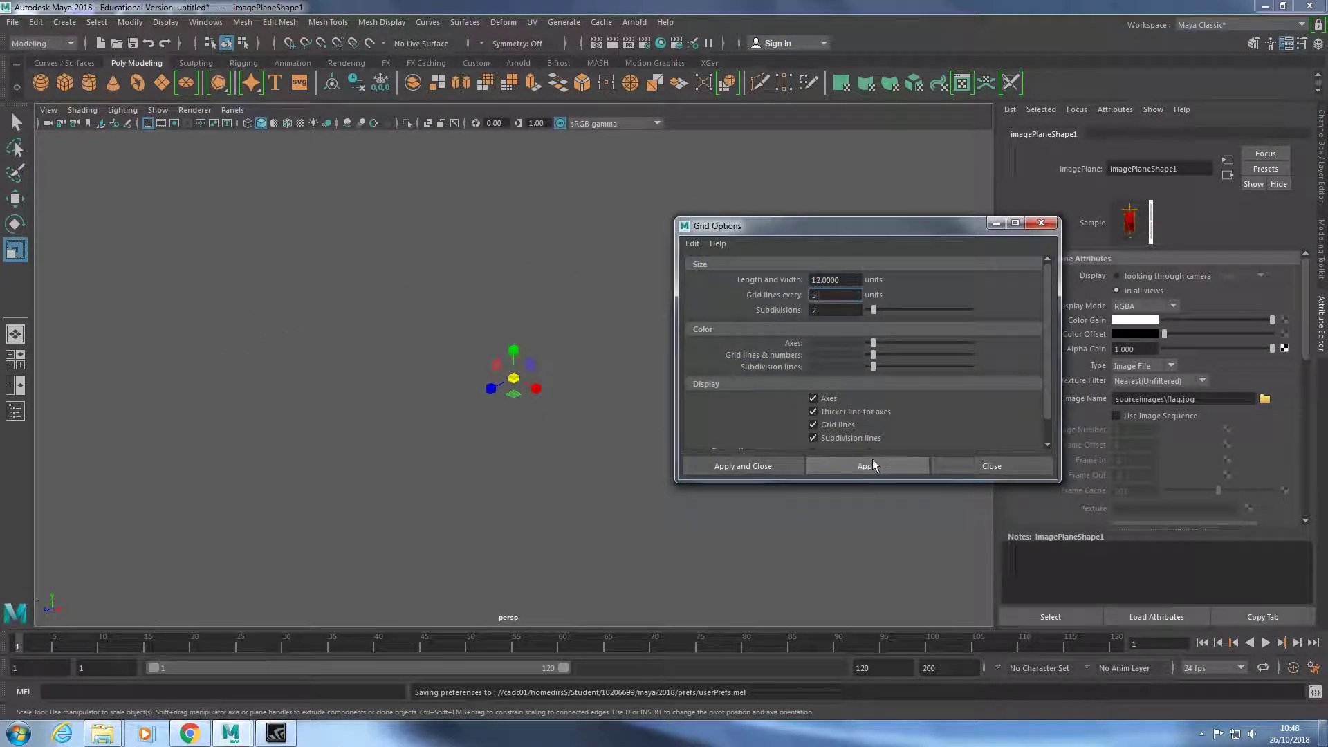
pyautogui.click(719, 465)
pyautogui.press('space')
pyautogui.moveTo(696, 338); pyautogui.dragTo(439, 461)
# Scale up the flag reference image plane and move it up and to the right.
pyautogui.moveTo(513, 378); pyautogui.dragTo(701, 276)
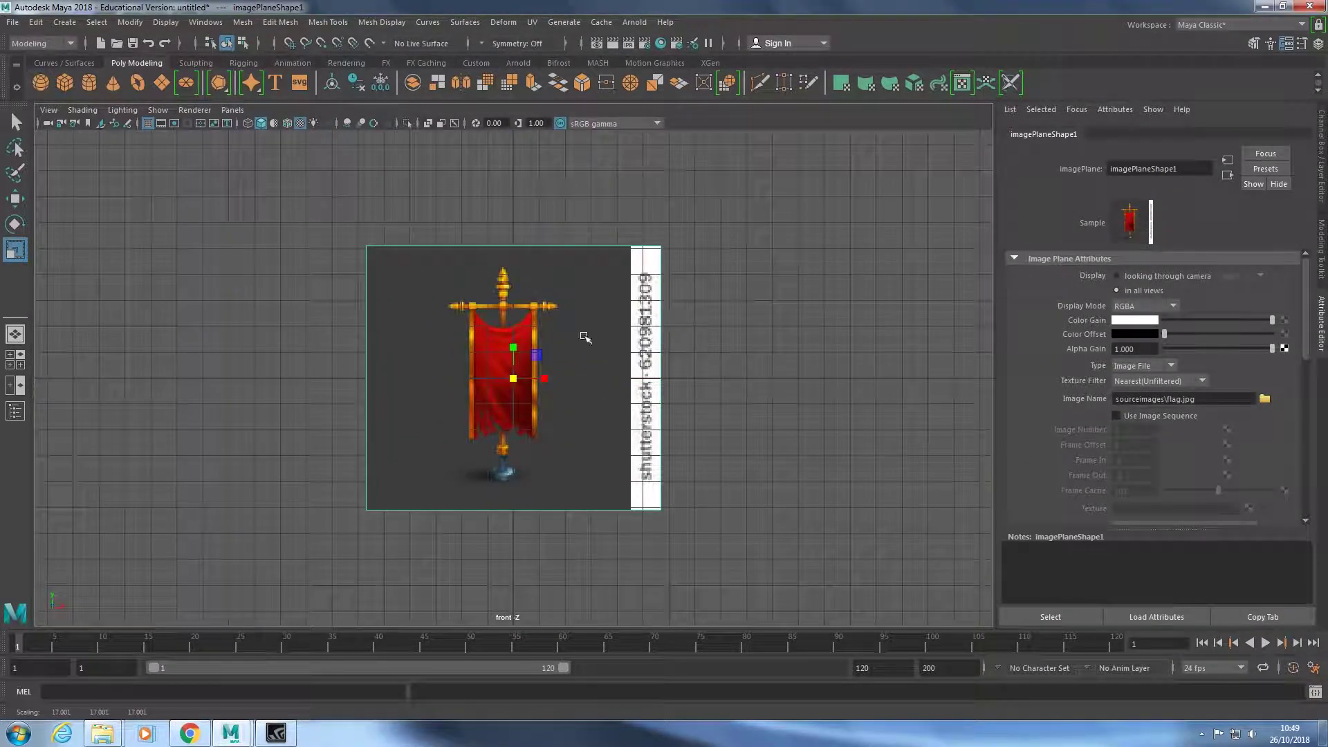
pyautogui.moveTo(513, 379); pyautogui.dragTo(564, 326)
pyautogui.press('w')
pyautogui.moveTo(529, 380)
pyautogui.mouseDown()
pyautogui.moveTo(542, 379)
pyautogui.moveTo(523, 299)
pyautogui.moveTo(527, 208)
pyautogui.mouseUp()
# Frame and orbit the image plane in perspective to check it, then return to front view.
pyautogui.press('space')
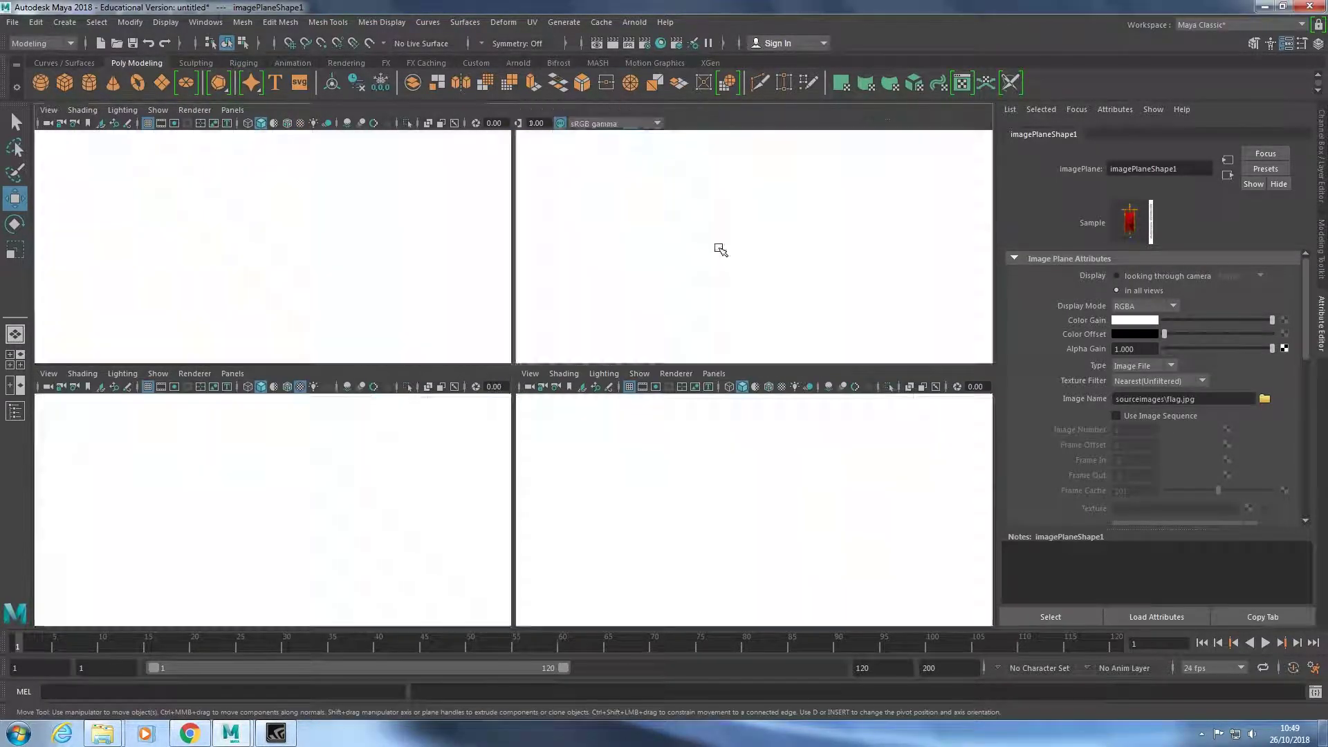
pyautogui.press('space')
pyautogui.press('f')
pyautogui.moveTo(718, 415)
pyautogui.keyDown('alt'); pyautogui.mouseDown()
pyautogui.moveTo(699, 477)
pyautogui.moveTo(658, 415)
pyautogui.moveTo(672, 448)
pyautogui.mouseUp(); pyautogui.keyUp('alt')
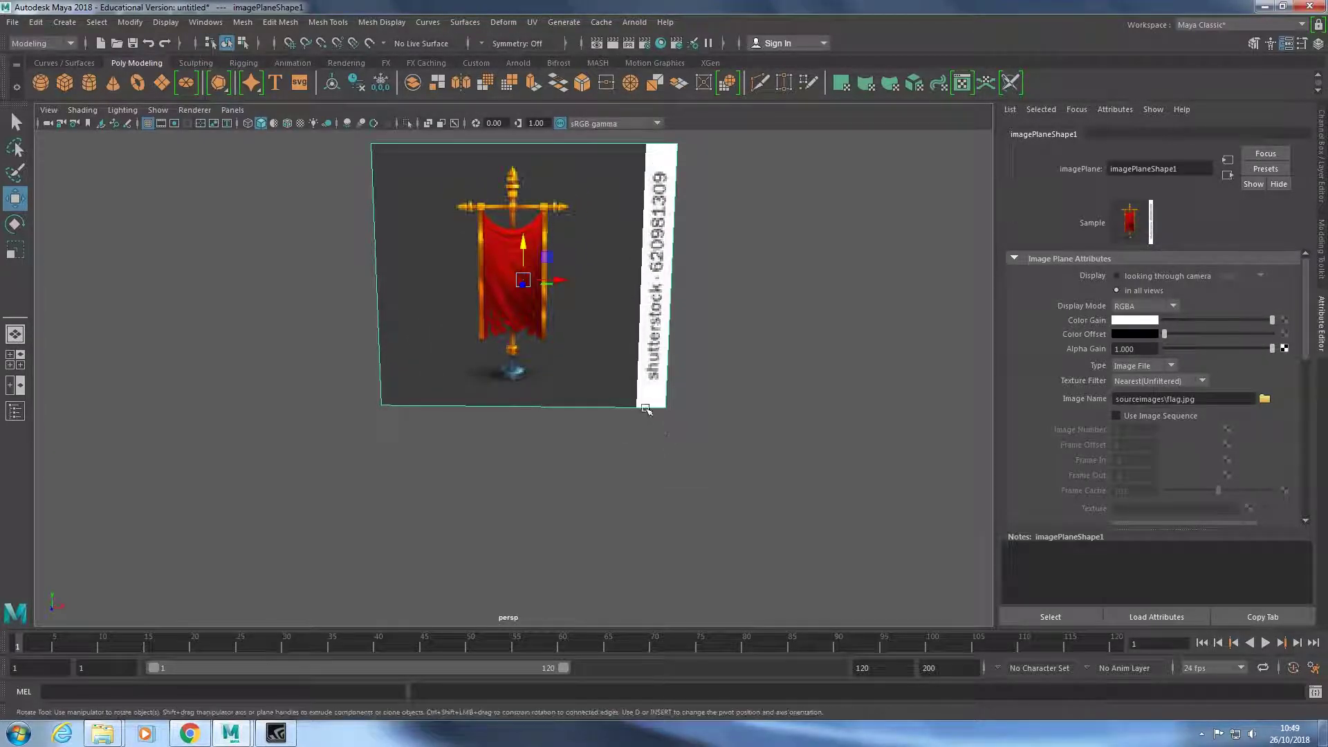
pyautogui.press('r')
pyautogui.moveTo(567, 309)
pyautogui.keyDown('alt'); pyautogui.mouseDown()
pyautogui.moveTo(546, 291)
pyautogui.moveTo(542, 367)
pyautogui.moveTo(564, 422)
pyautogui.mouseUp(); pyautogui.keyUp('alt')
pyautogui.press('w')
pyautogui.press('space')
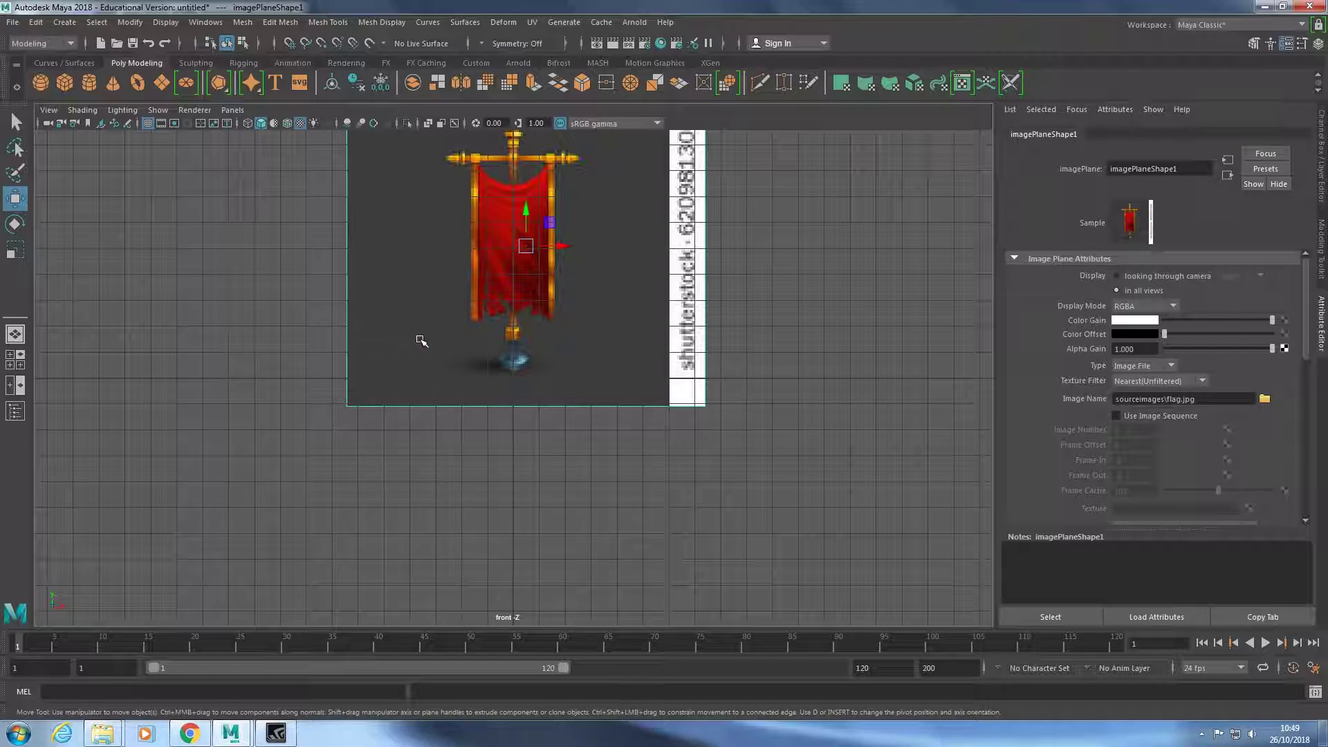
# Add a polygon cylinder in wireframe, try raising it, then undo and clear the selection.
pyautogui.click(90, 82)
pyautogui.scroll(2, 460, 332)
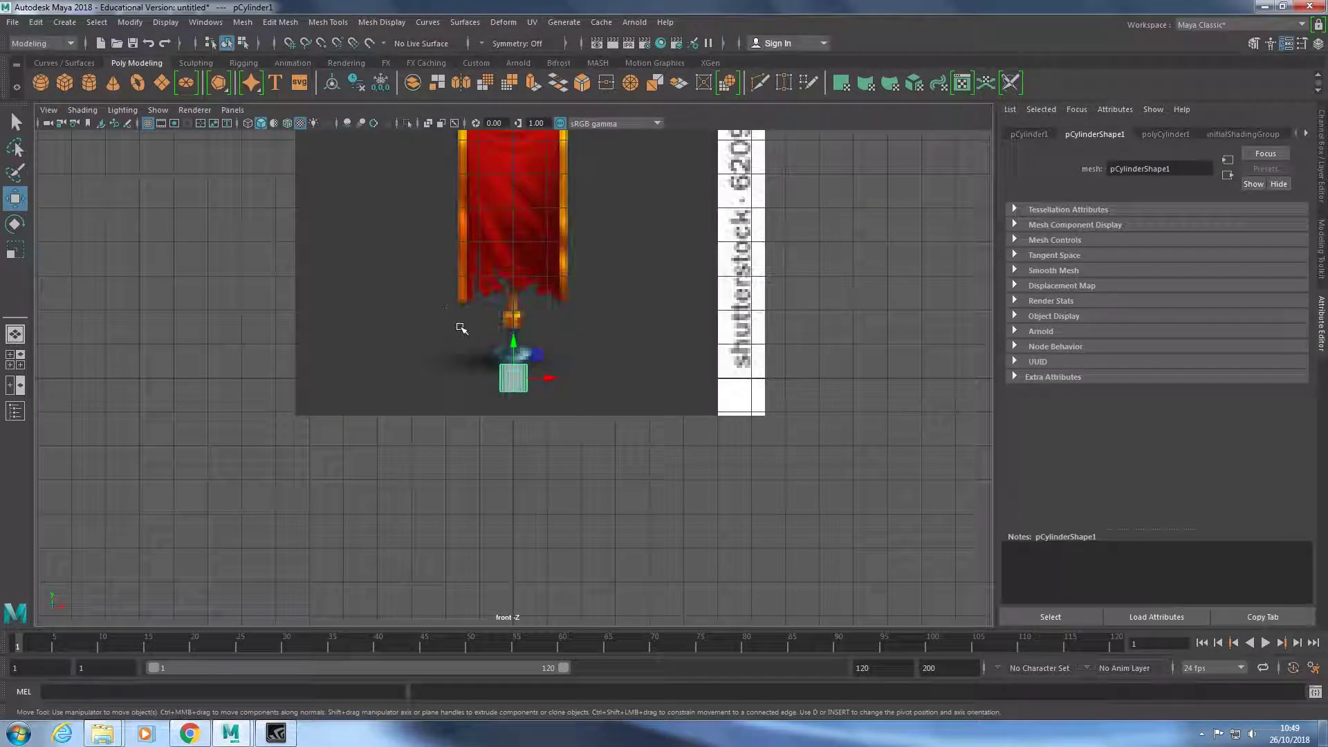
pyautogui.press('4')
pyautogui.moveTo(512, 334); pyautogui.dragTo(513, 224)
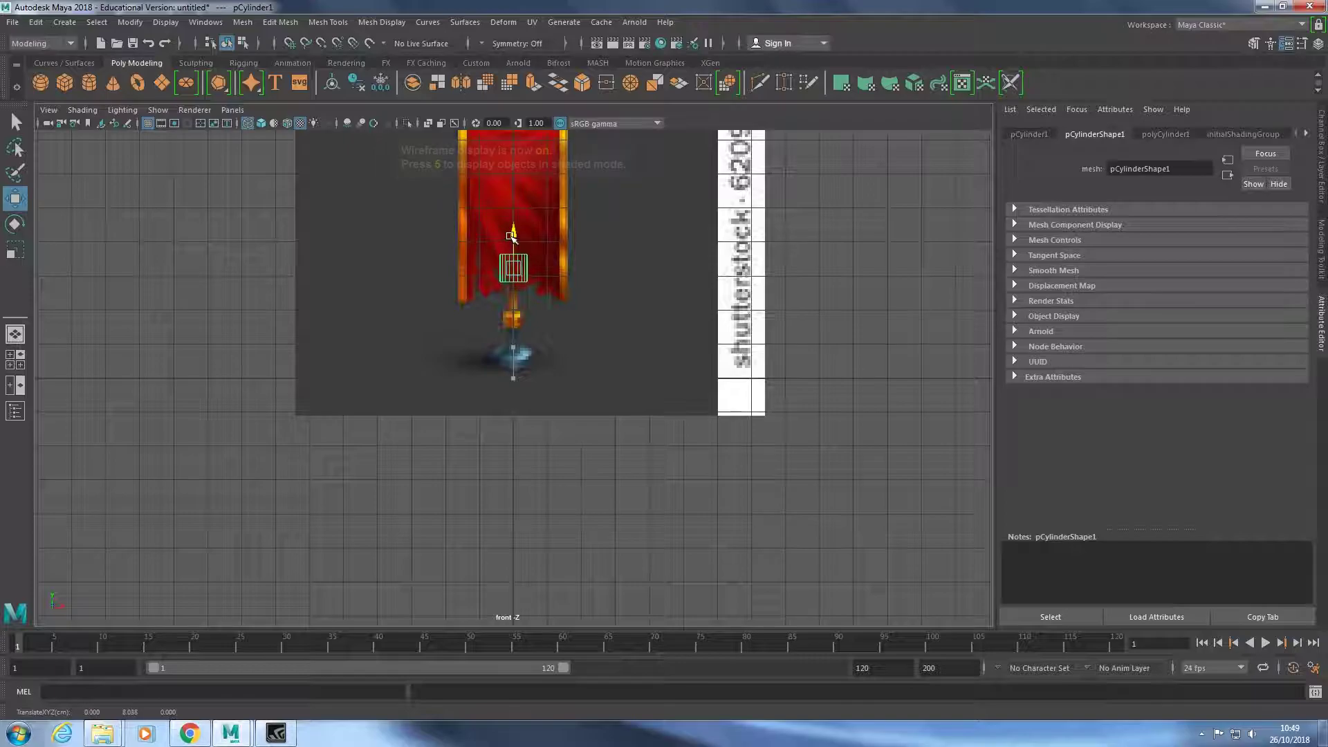
pyautogui.hotkey('ctrl', 'z')
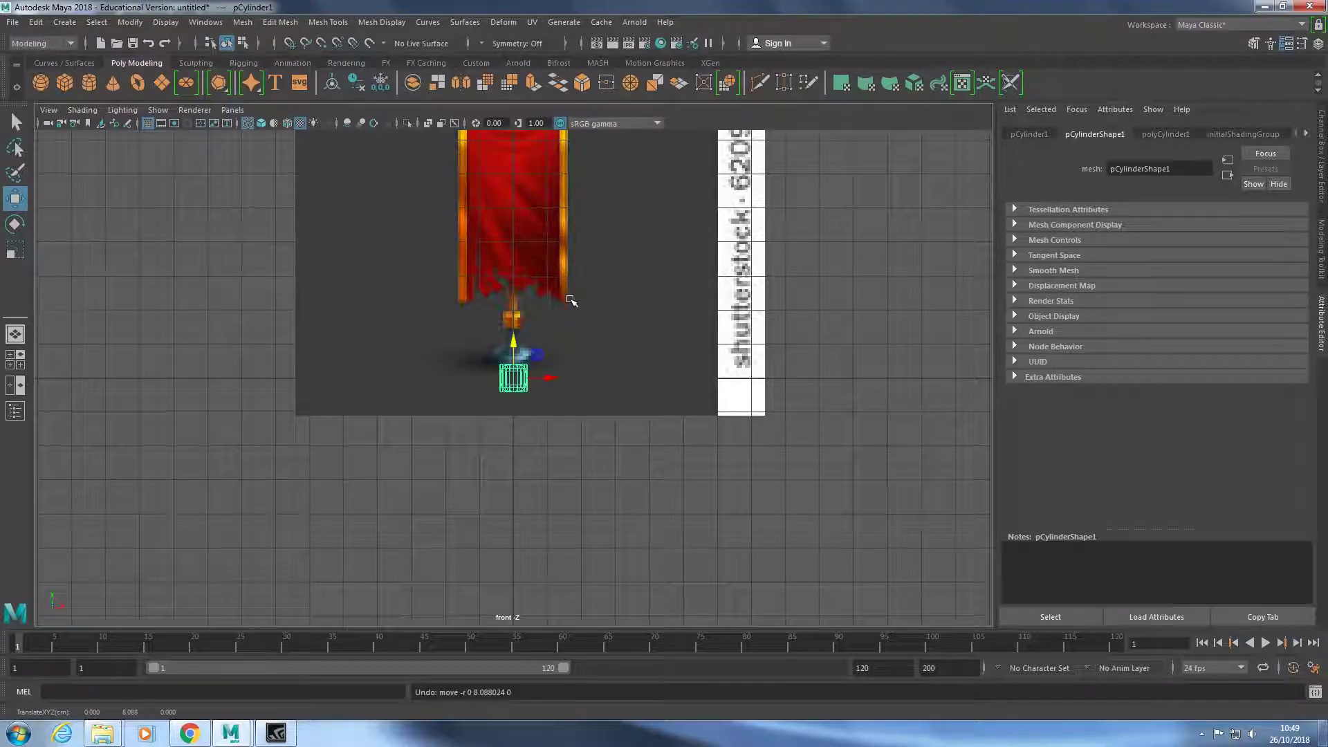
pyautogui.click(601, 453)
pyautogui.click(518, 374)
# Create a new polygon cylinder and move it up to the banner's lower edge.
pyautogui.click(88, 83)
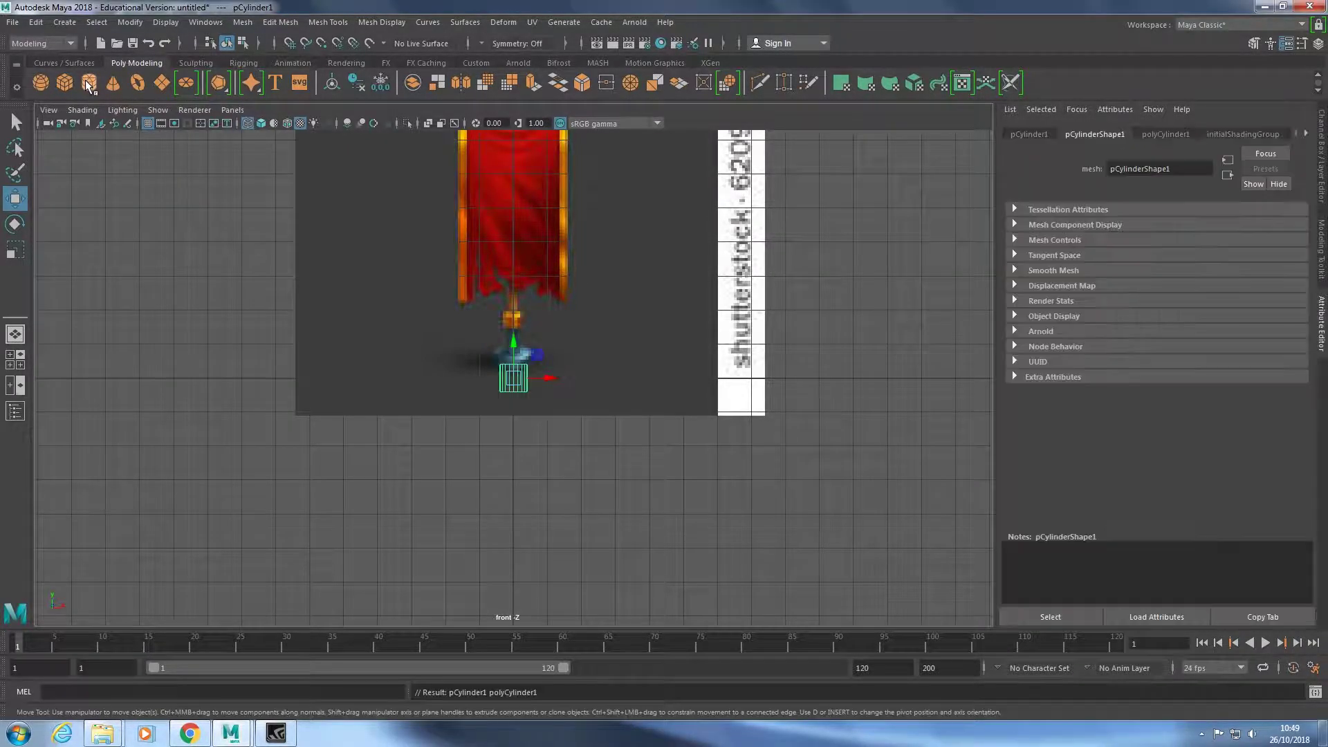
pyautogui.scroll(2, 457, 388)
pyautogui.scroll(1, 470, 408)
pyautogui.moveTo(513, 339); pyautogui.dragTo(520, 220)
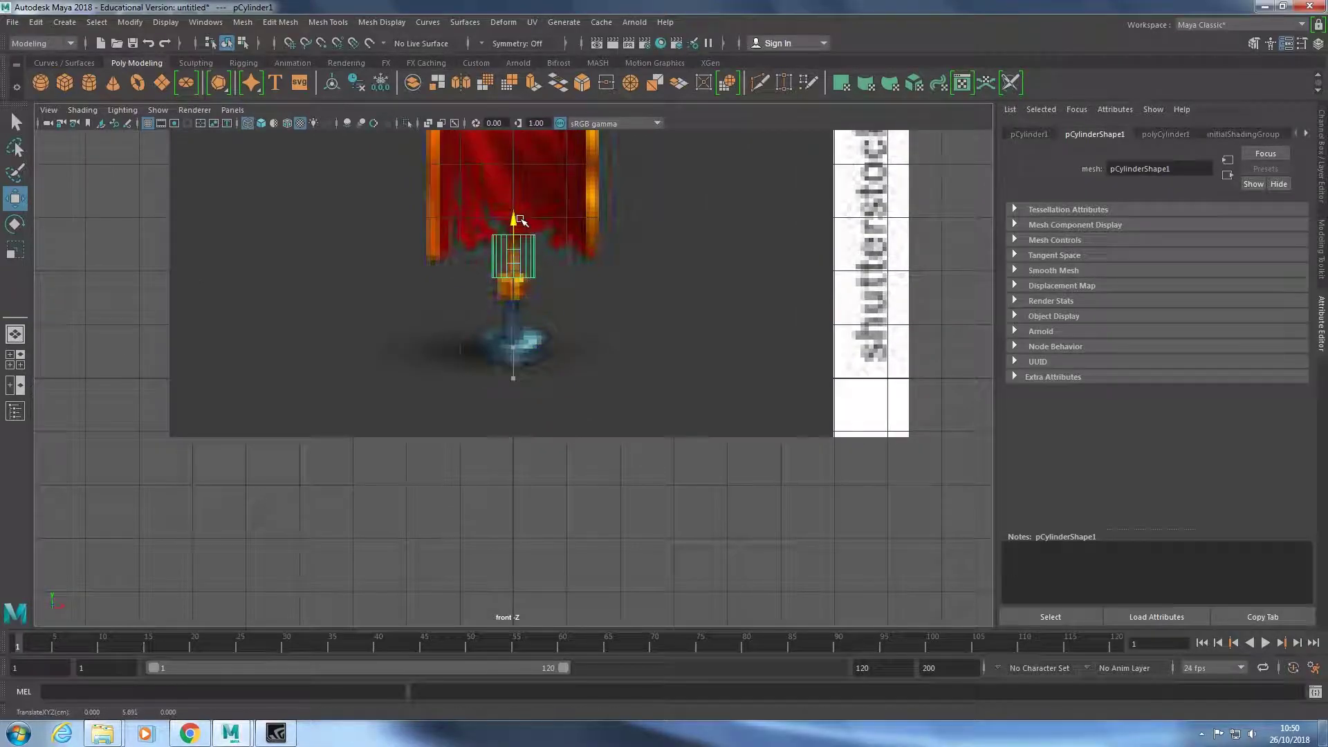
pyautogui.scroll(-3, 622, 277)
# Shrink the reference image plane slightly.
pyautogui.click(700, 311)
pyautogui.scroll(-2, 602, 267)
pyautogui.press('3')
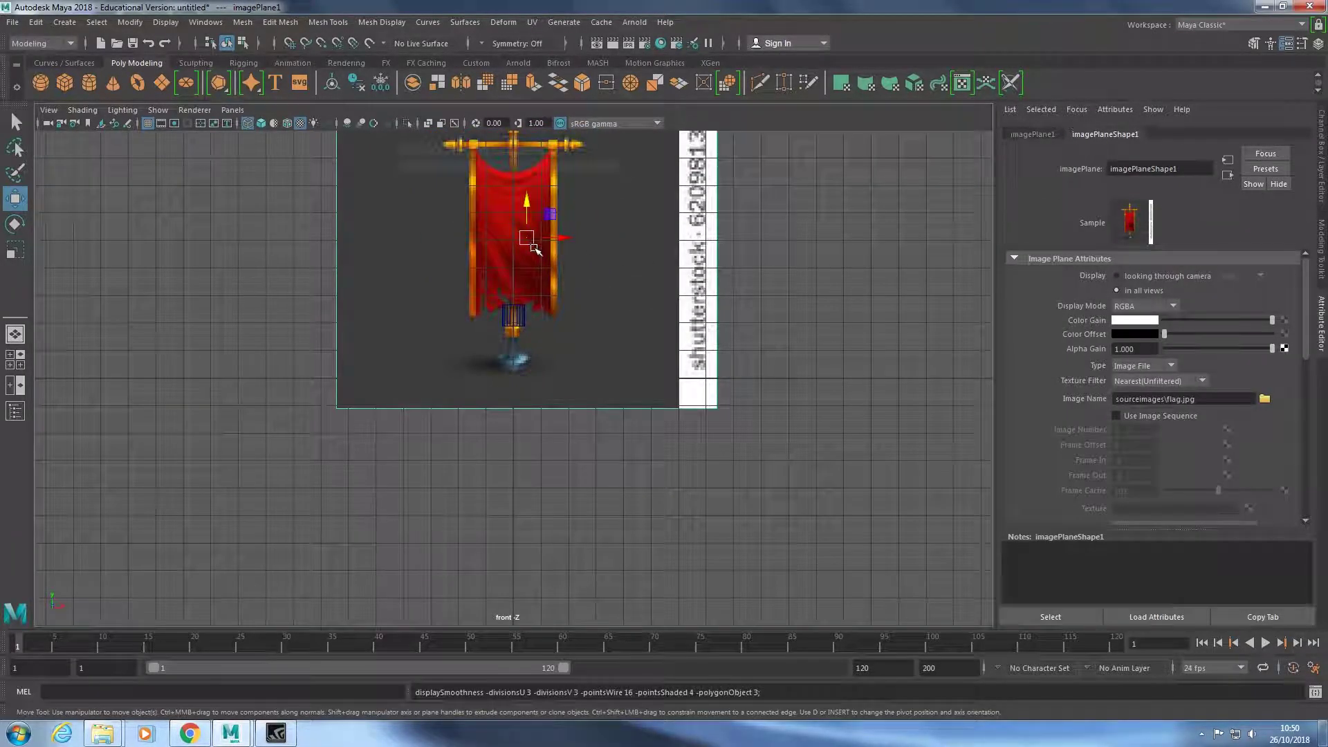
pyautogui.press('4')
pyautogui.press('r')
pyautogui.moveTo(527, 239); pyautogui.dragTo(503, 247)
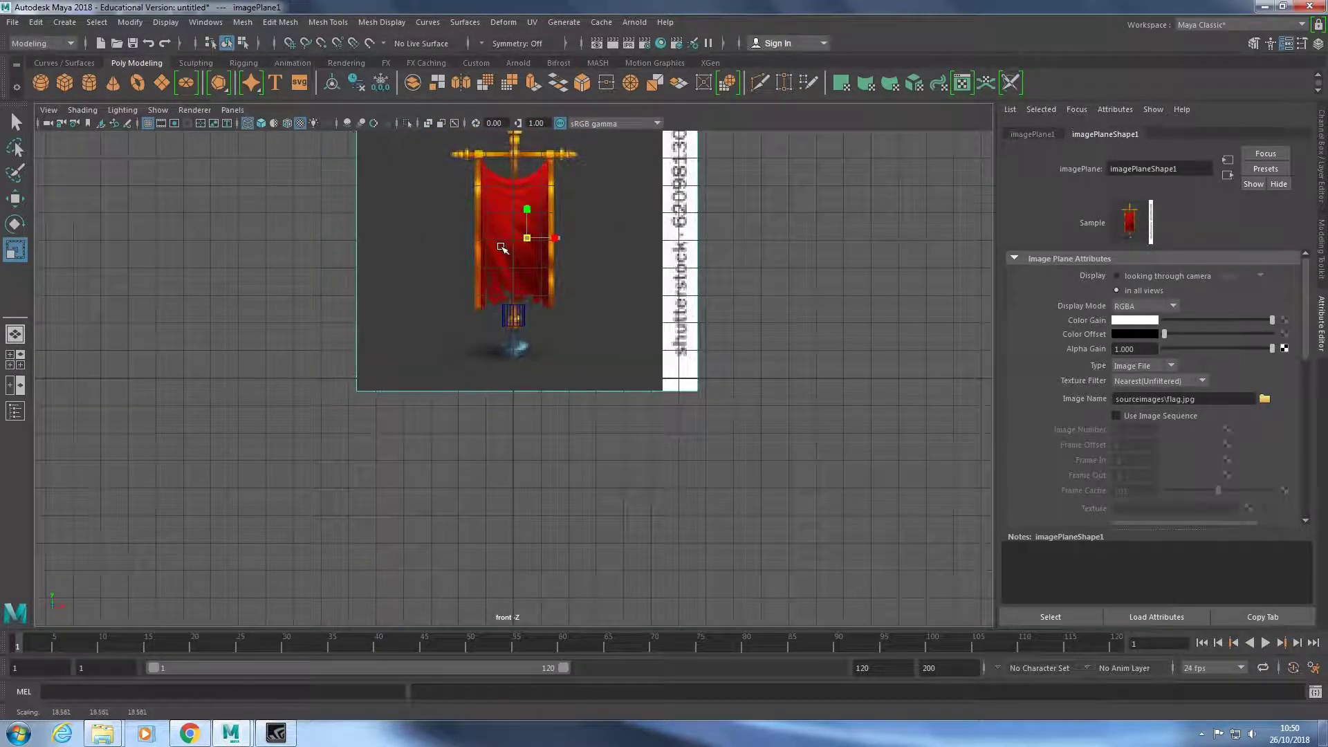
# Scale the cylinder narrower to match the pole's width.
pyautogui.press('w')
pyautogui.scroll(1, 526, 277)
pyautogui.click(514, 313)
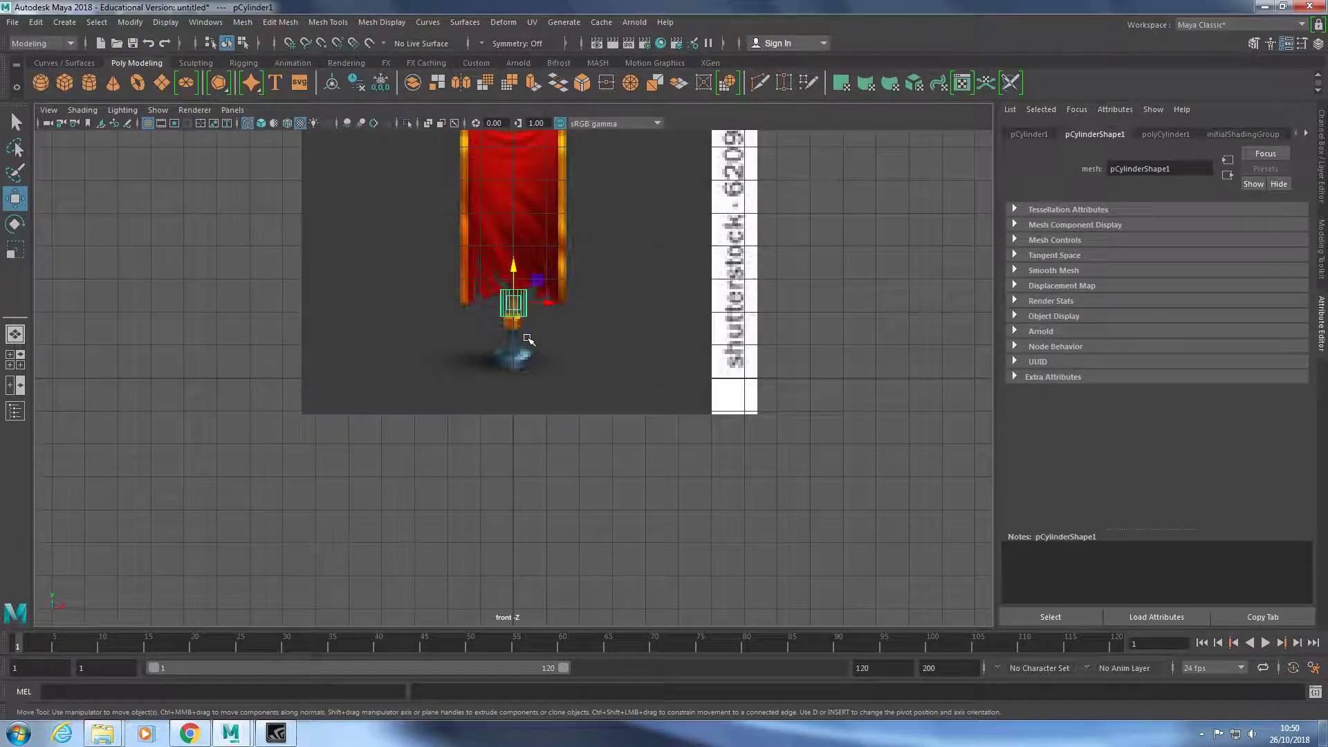
pyautogui.scroll(2, 526, 332)
pyautogui.scroll(1, 522, 338)
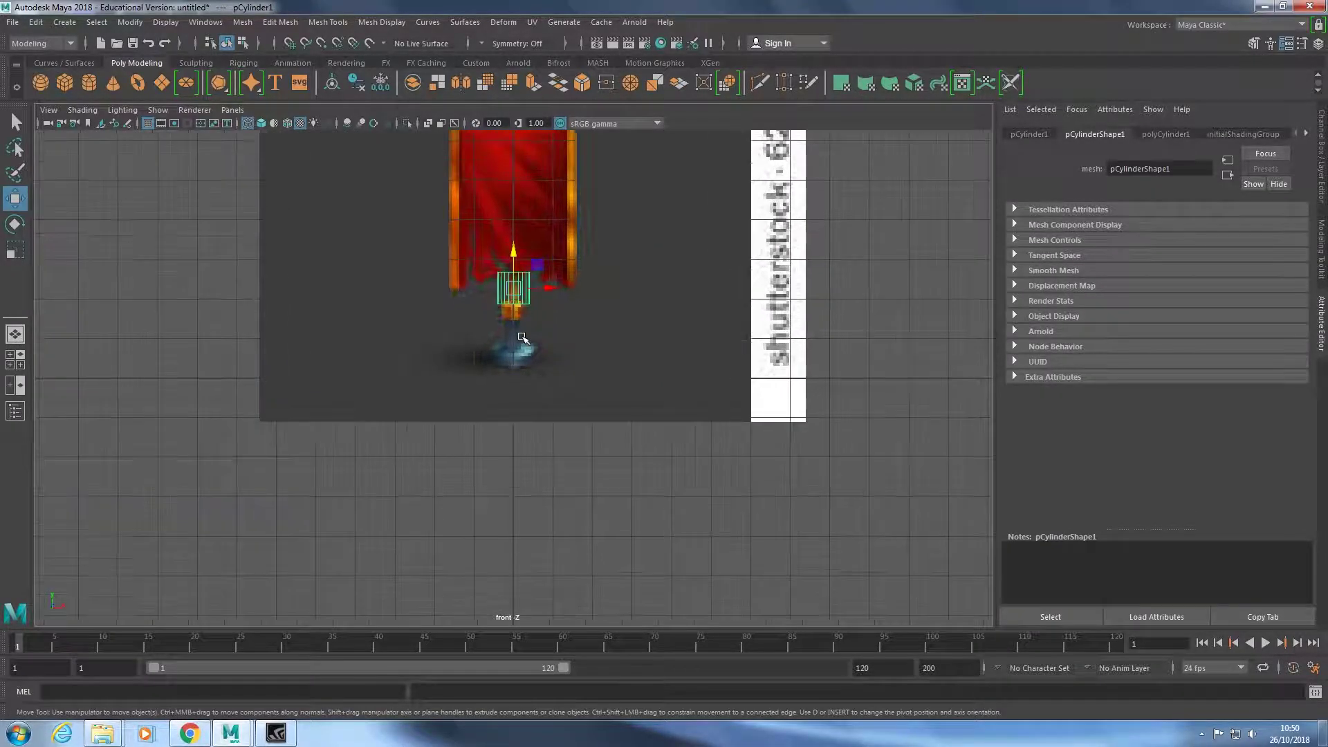
pyautogui.press('r')
pyautogui.moveTo(544, 289); pyautogui.dragTo(534, 291)
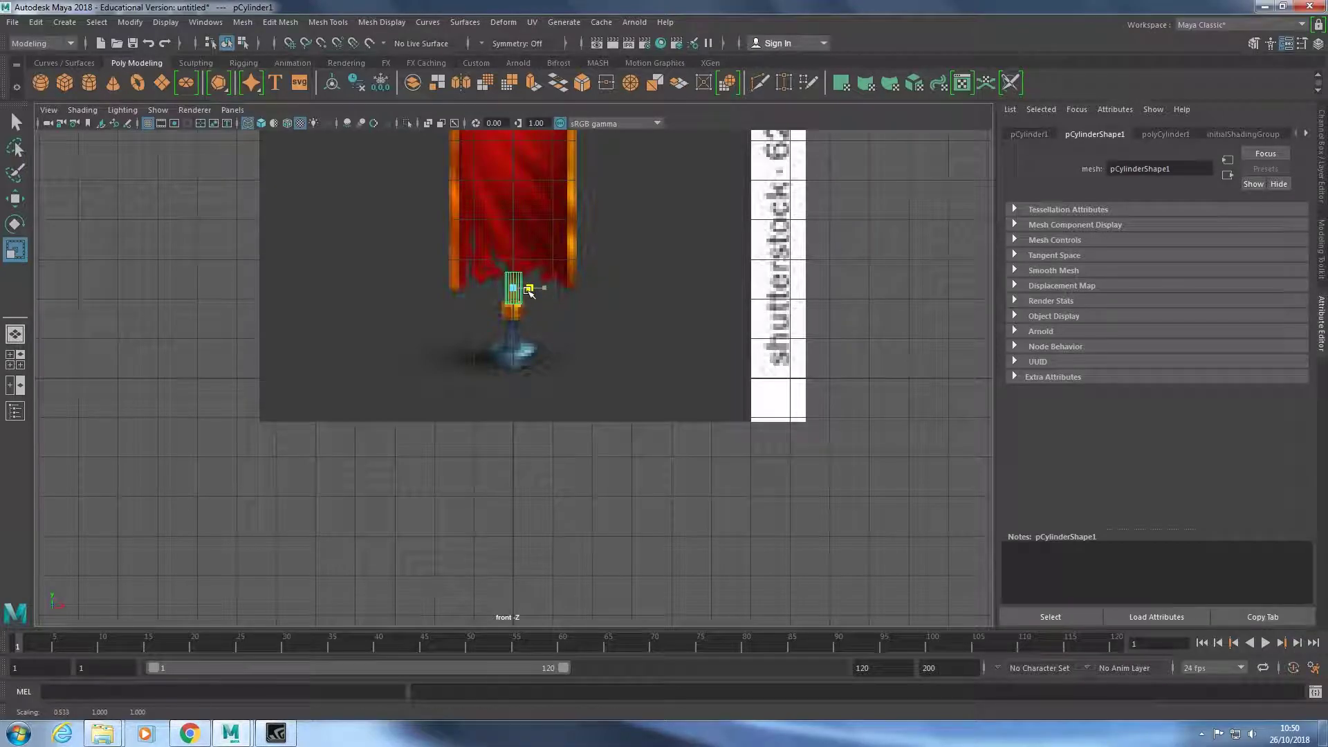
pyautogui.press('space')
# Open the original flag image page in Chrome and choose Save image as.
pyautogui.click(189, 733)
pyautogui.click(218, 395)
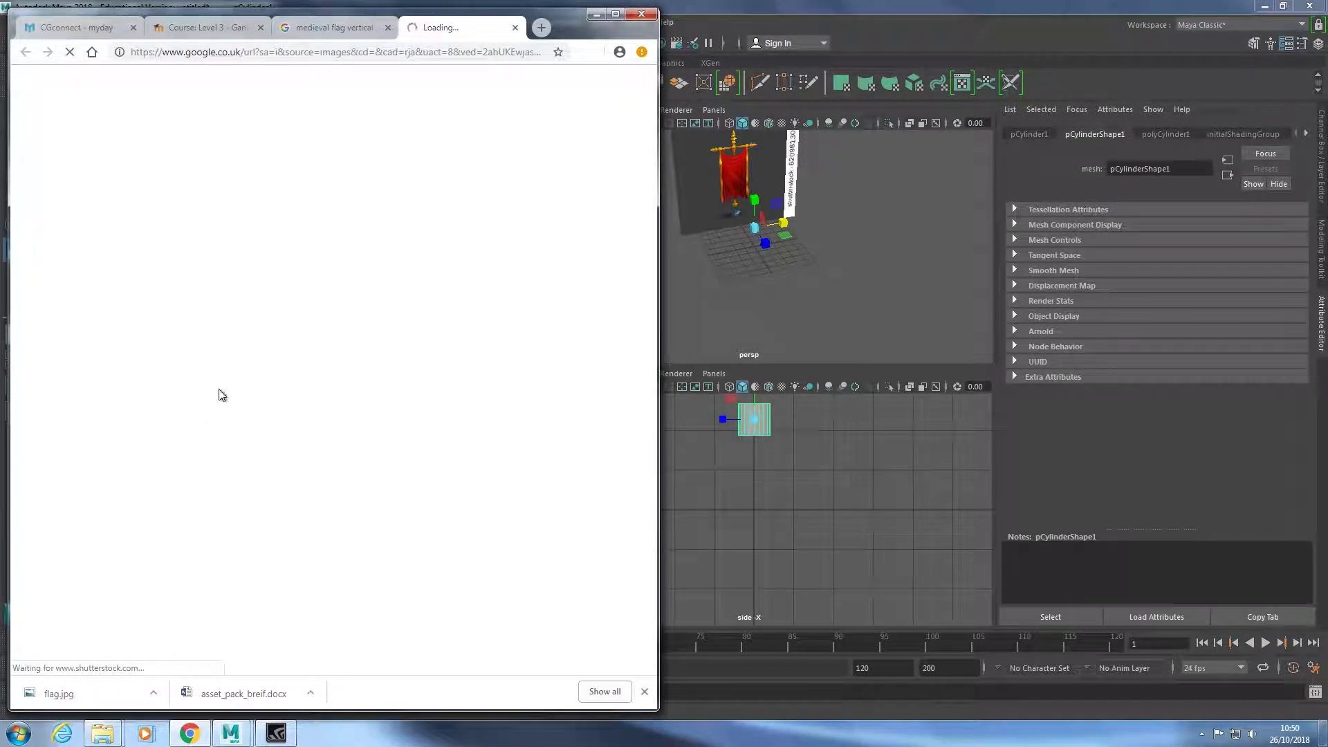
pyautogui.rightClick(312, 408)
pyautogui.click(316, 422)
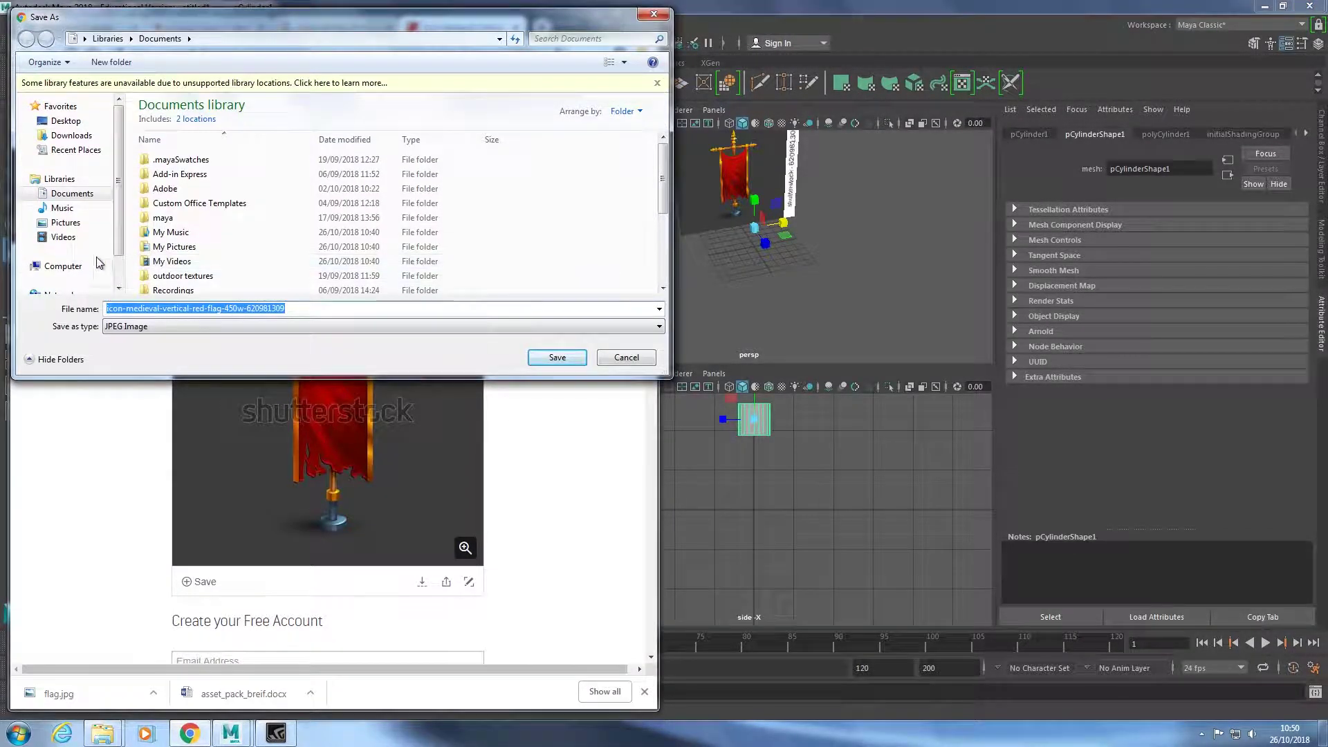
# Save it as flag in D:\Maya\asset project\sourceimages, replacing the existing file.
pyautogui.click(69, 265)
pyautogui.doubleClick(388, 111)
pyautogui.scroll(-5, 273, 249)
pyautogui.scroll(-3, 272, 244)
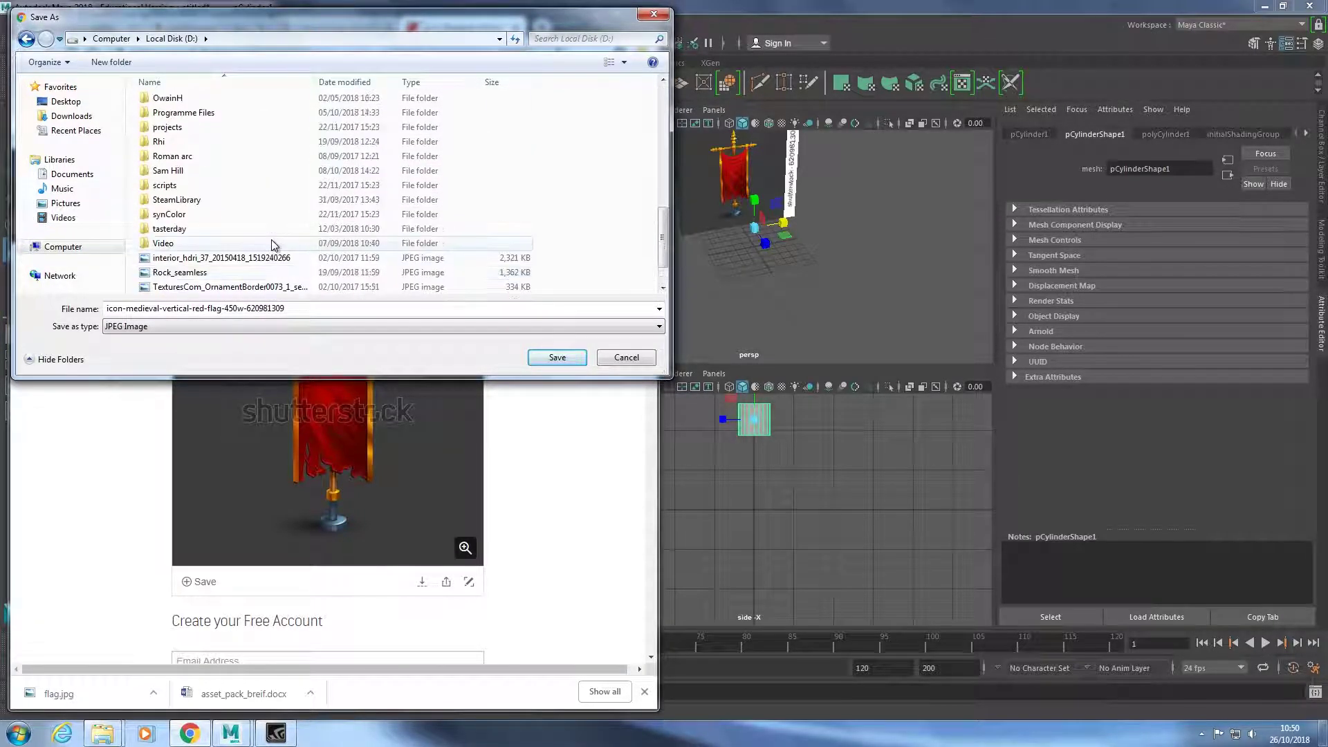
pyautogui.scroll(3, 273, 245)
pyautogui.doubleClick(212, 136)
pyautogui.doubleClick(207, 104)
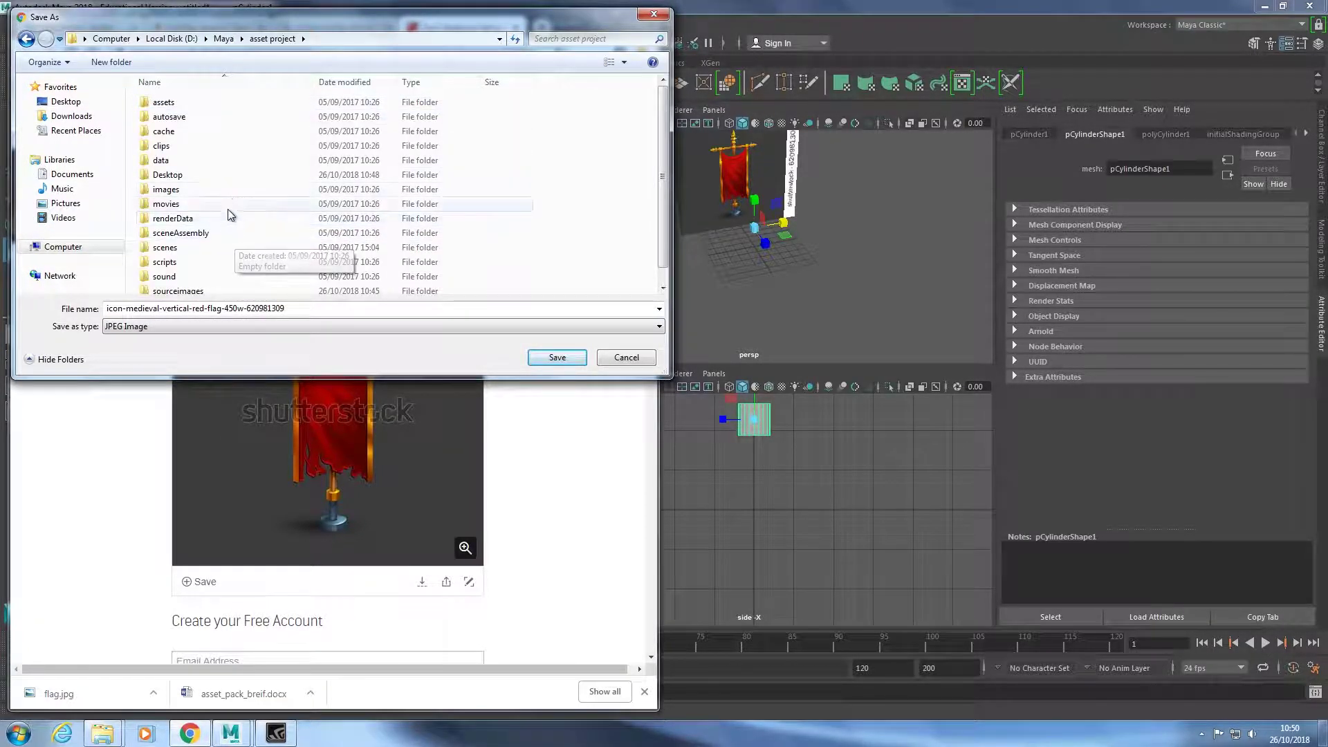
pyautogui.scroll(-2, 227, 222)
pyautogui.doubleClick(173, 284)
pyautogui.click(159, 131)
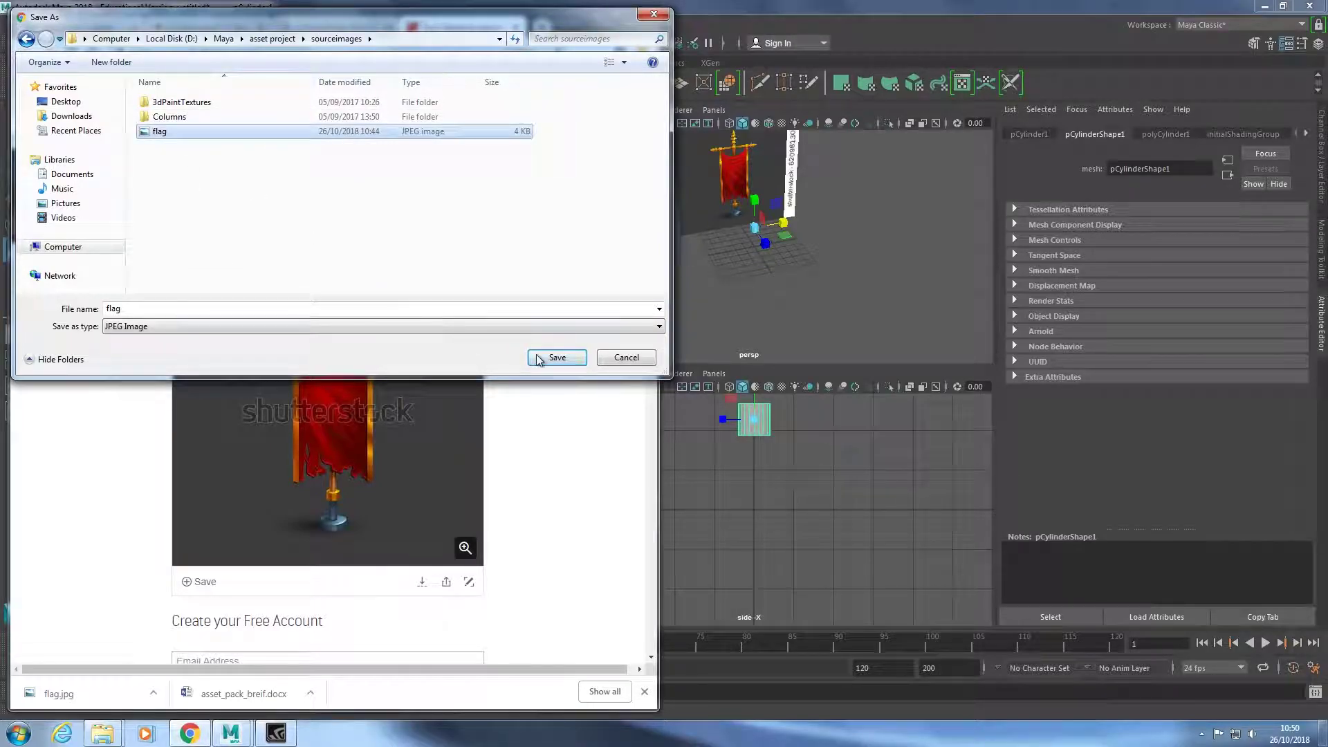
pyautogui.click(539, 358)
pyautogui.click(699, 369)
# Delete the old image plane and import flag.jpg as the front view's image plane.
pyautogui.click(712, 415)
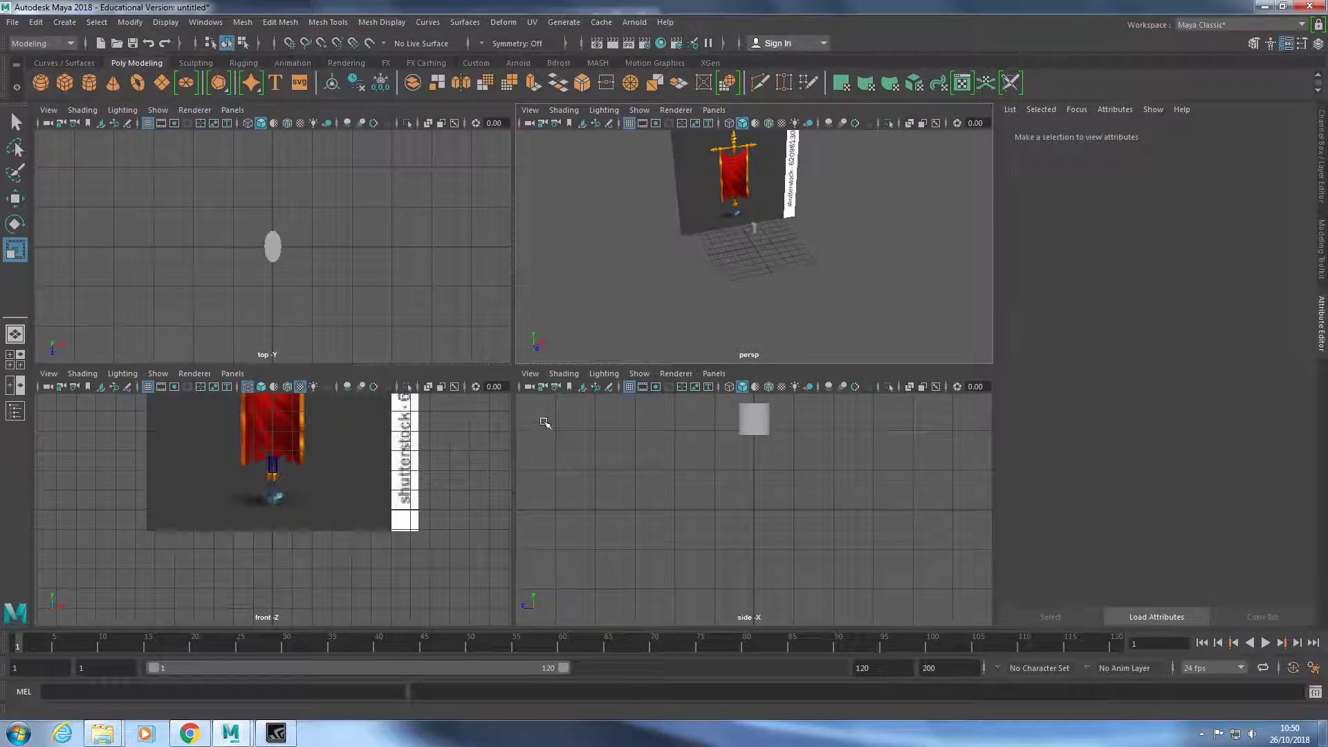
pyautogui.click(710, 184)
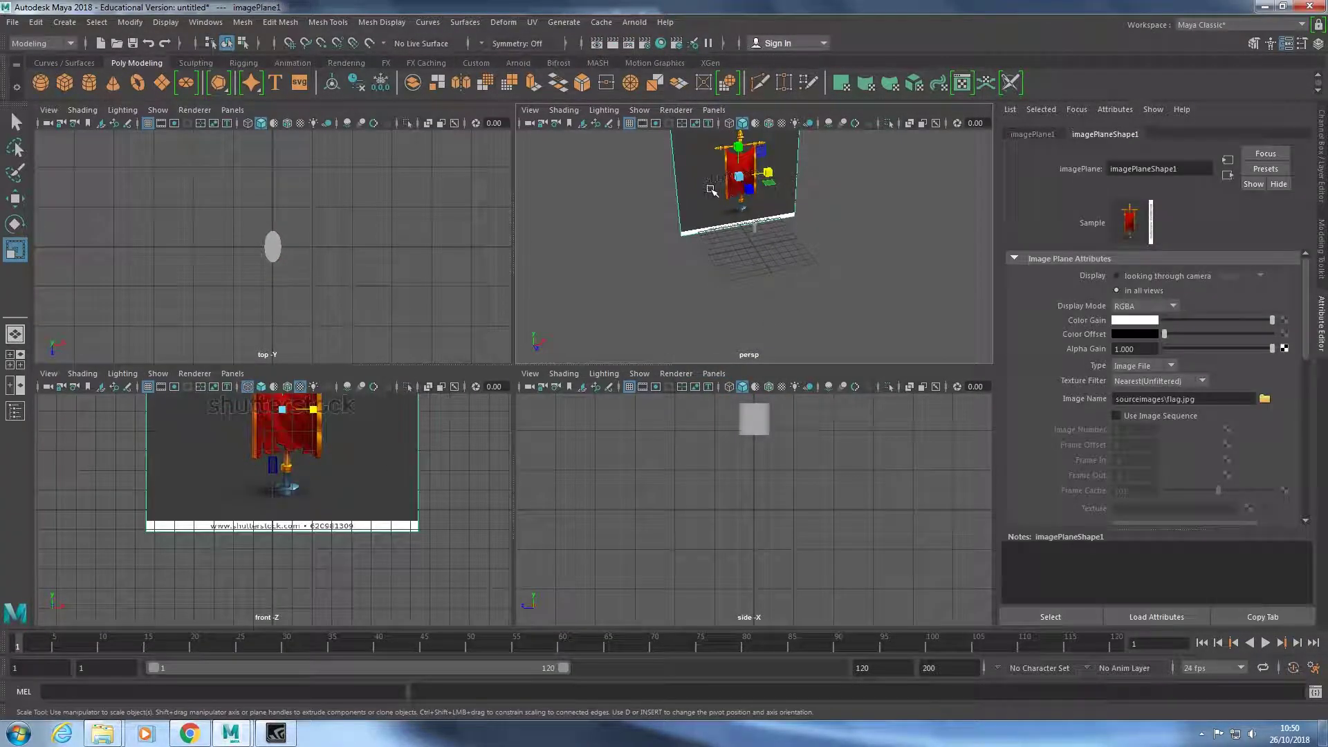
pyautogui.press('Delete')
pyautogui.press('space')
pyautogui.click(48, 110)
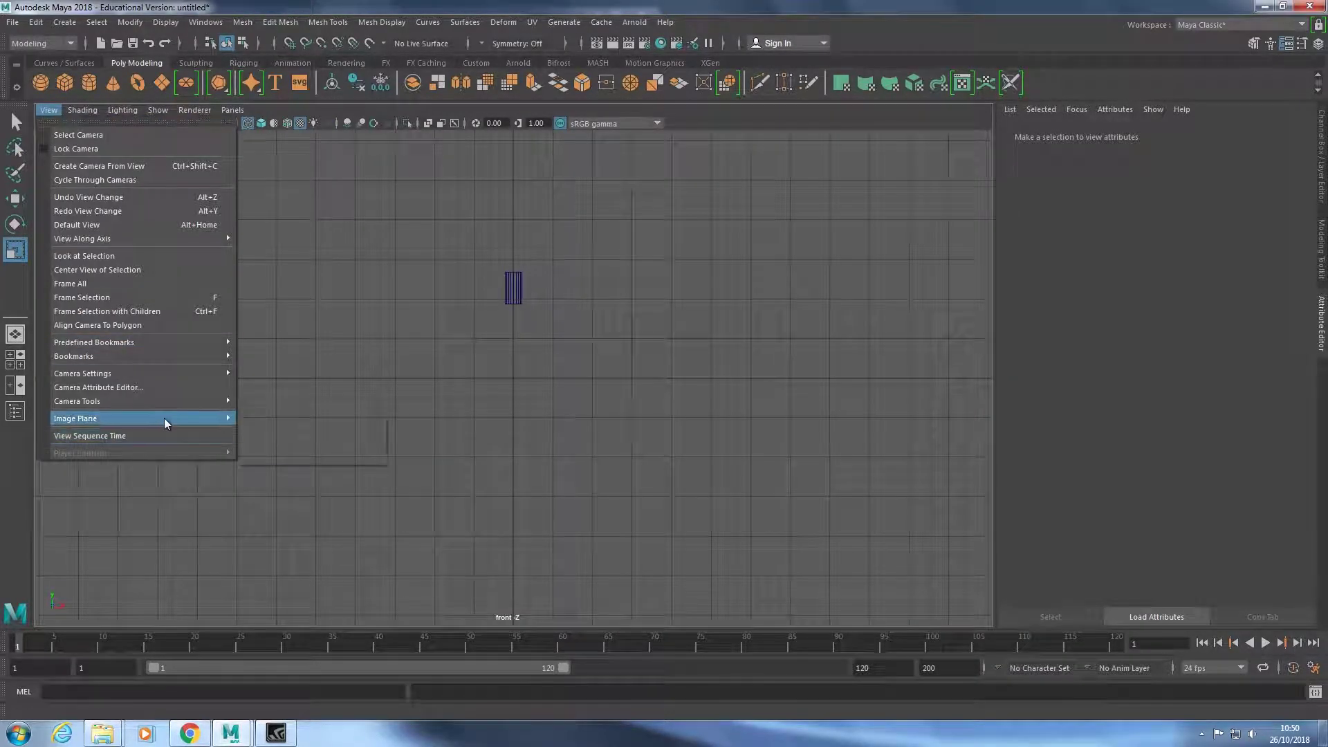
pyautogui.click(268, 421)
pyautogui.doubleClick(257, 229)
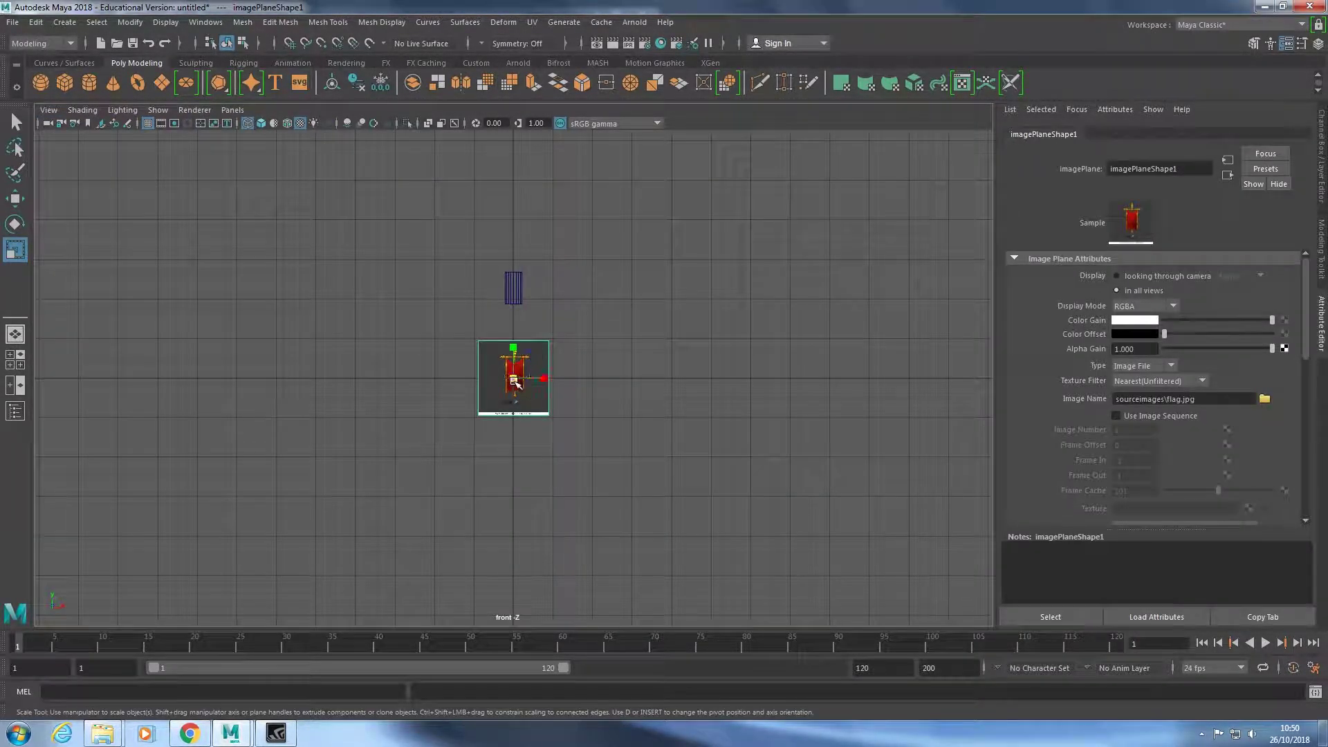
# Enlarge the new reference image and shift it slightly left.
pyautogui.moveTo(514, 381); pyautogui.dragTo(690, 311)
pyautogui.press('w')
pyautogui.moveTo(552, 381); pyautogui.dragTo(546, 381)
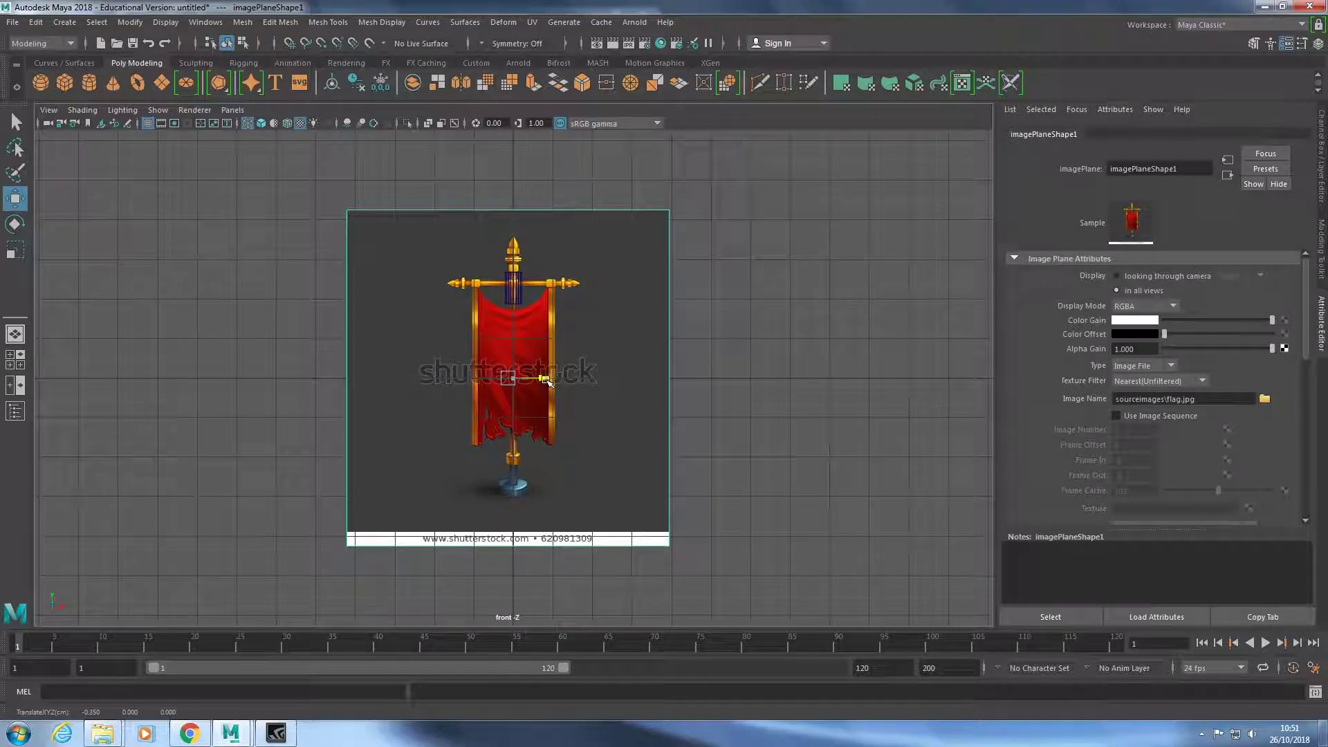
pyautogui.press('f')
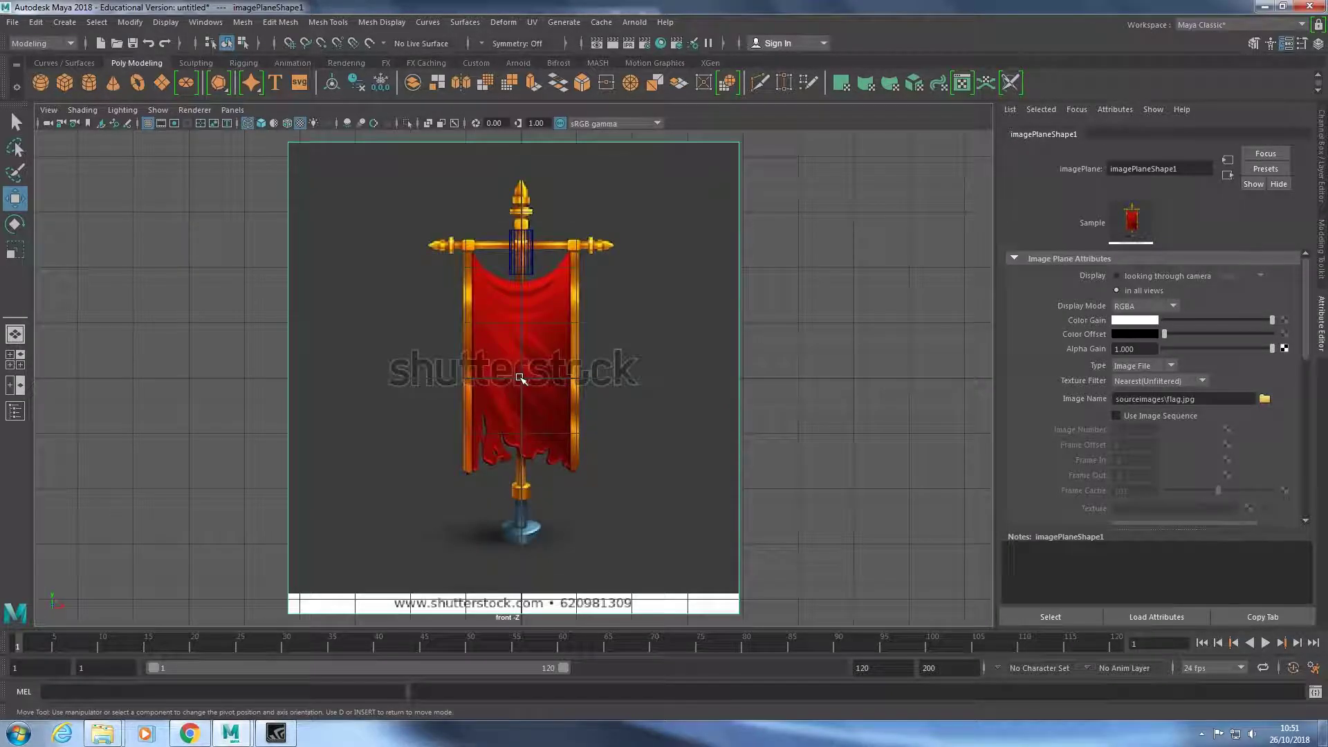
pyautogui.press('r')
pyautogui.moveTo(520, 378); pyautogui.dragTo(738, 302)
# Shrink the reference slightly in perspective, then reselect the cylinder in front view.
pyautogui.press('space')
pyautogui.press('space')
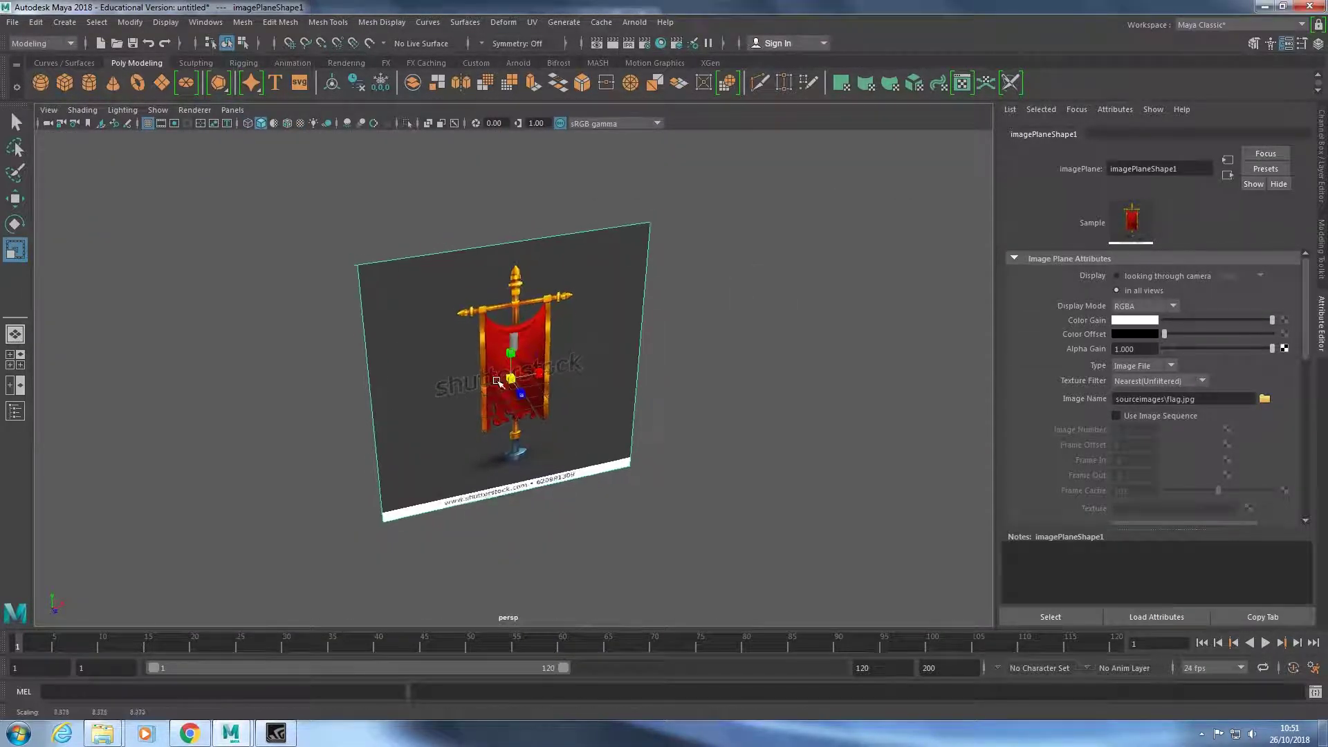
pyautogui.moveTo(497, 380)
pyautogui.mouseDown()
pyautogui.moveTo(436, 395)
pyautogui.moveTo(503, 285)
pyautogui.mouseUp()
pyautogui.press('w')
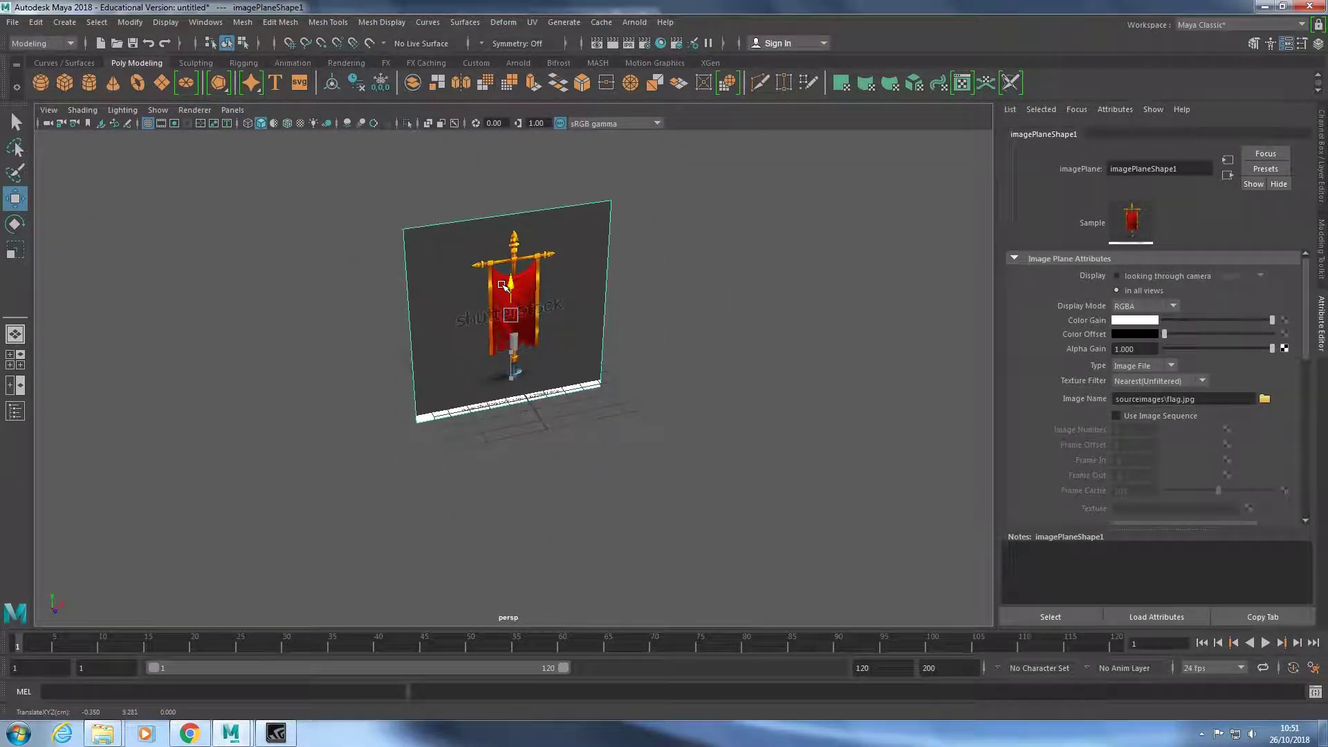
pyautogui.press('space')
pyautogui.press('space')
pyautogui.scroll(5, 549, 321)
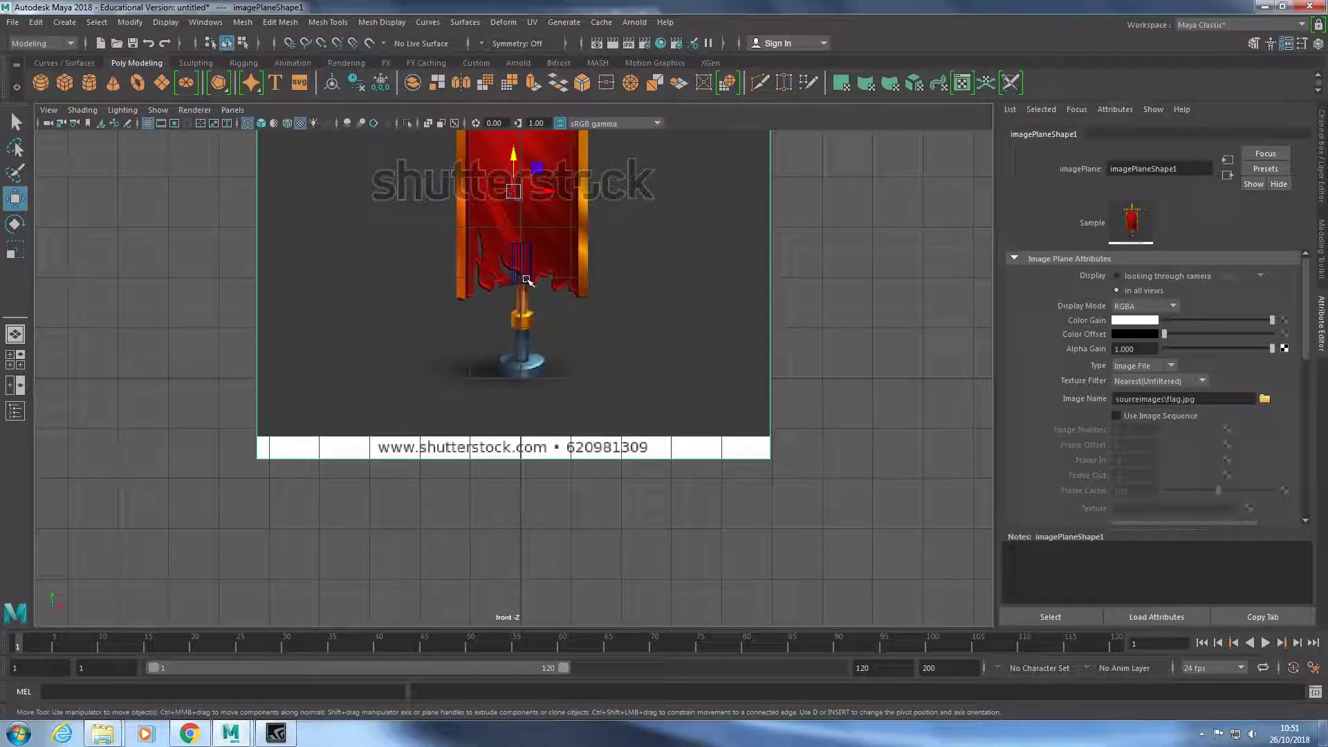
pyautogui.click(527, 280)
# Stretch the cylinder taller along the pole with the Scale tool.
pyautogui.press('e')
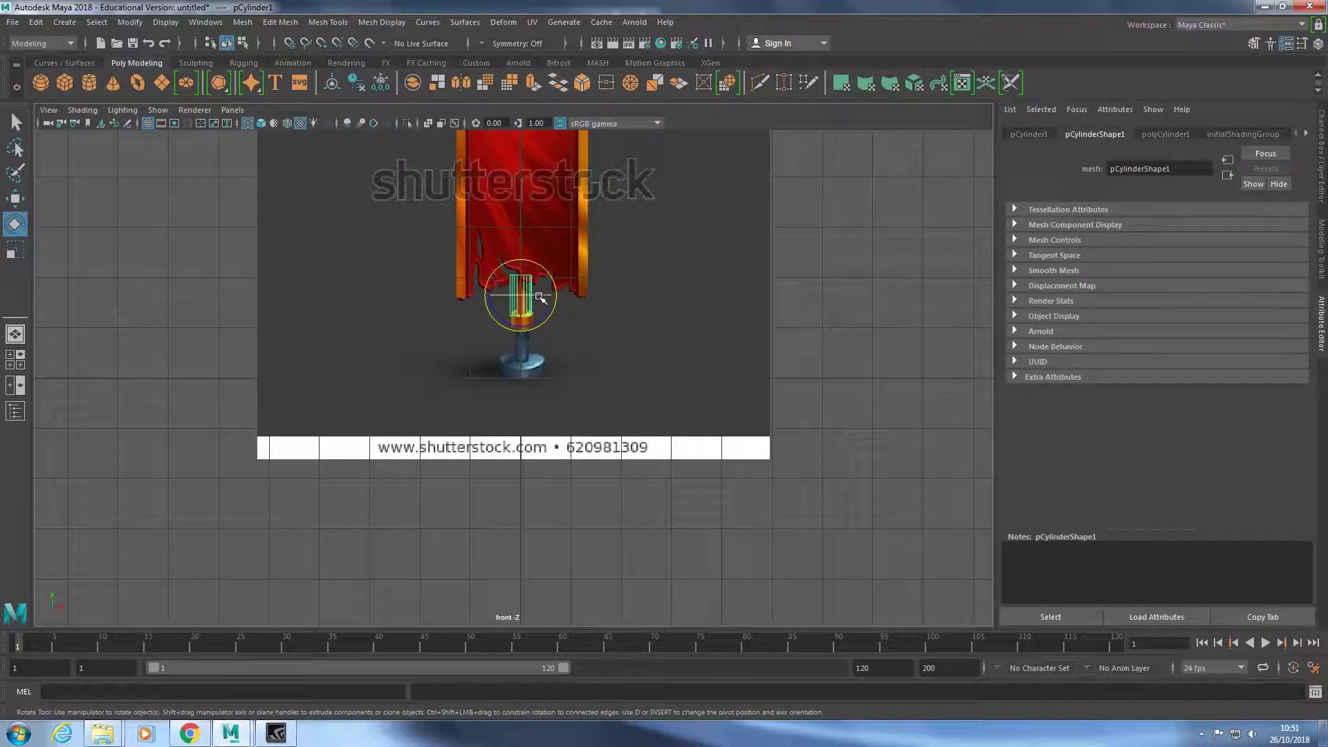
pyautogui.press('r')
pyautogui.scroll(-2, 590, 337)
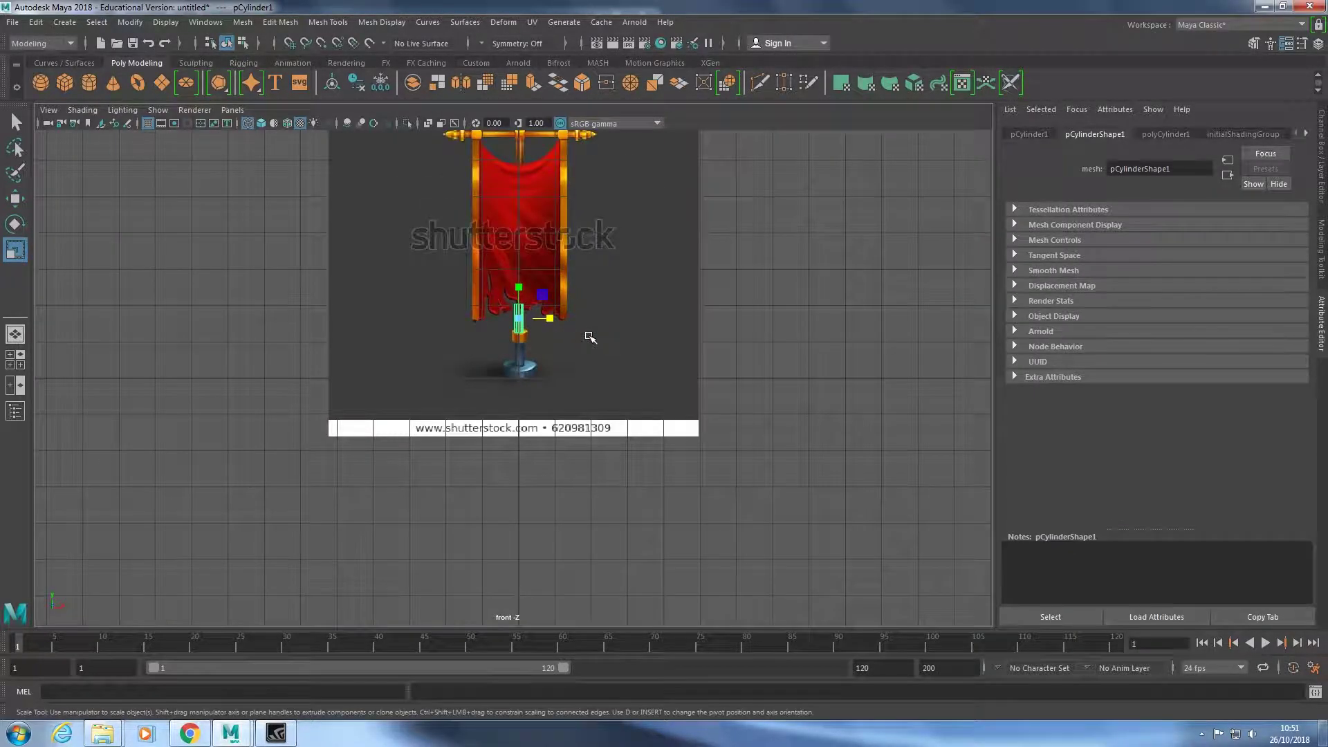
pyautogui.press('e')
pyautogui.press('w')
pyautogui.moveTo(528, 288)
pyautogui.mouseDown()
pyautogui.moveTo(528, 211)
pyautogui.moveTo(527, 291)
pyautogui.mouseUp()
pyautogui.press('e')
pyautogui.press('r')
pyautogui.keyDown('alt'); pyautogui.moveTo(664, 271); pyautogui.dragTo(658, 370); pyautogui.keyUp('alt')
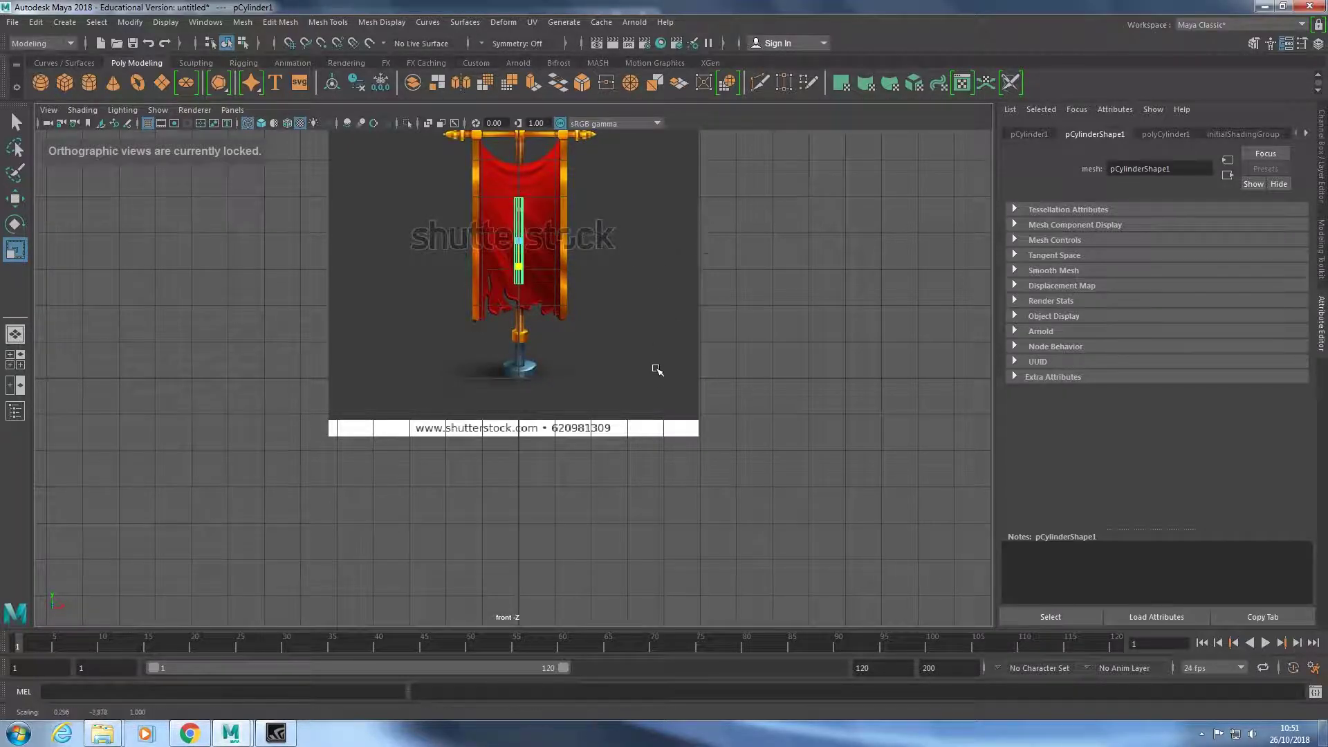
# Scale the cylinder to span the whole pole and raise it to line up.
pyautogui.rightClick(657, 319)
pyautogui.keyDown('alt'); pyautogui.moveTo(657, 318); pyautogui.dragTo(642, 443, button='middle'); pyautogui.keyUp('alt')
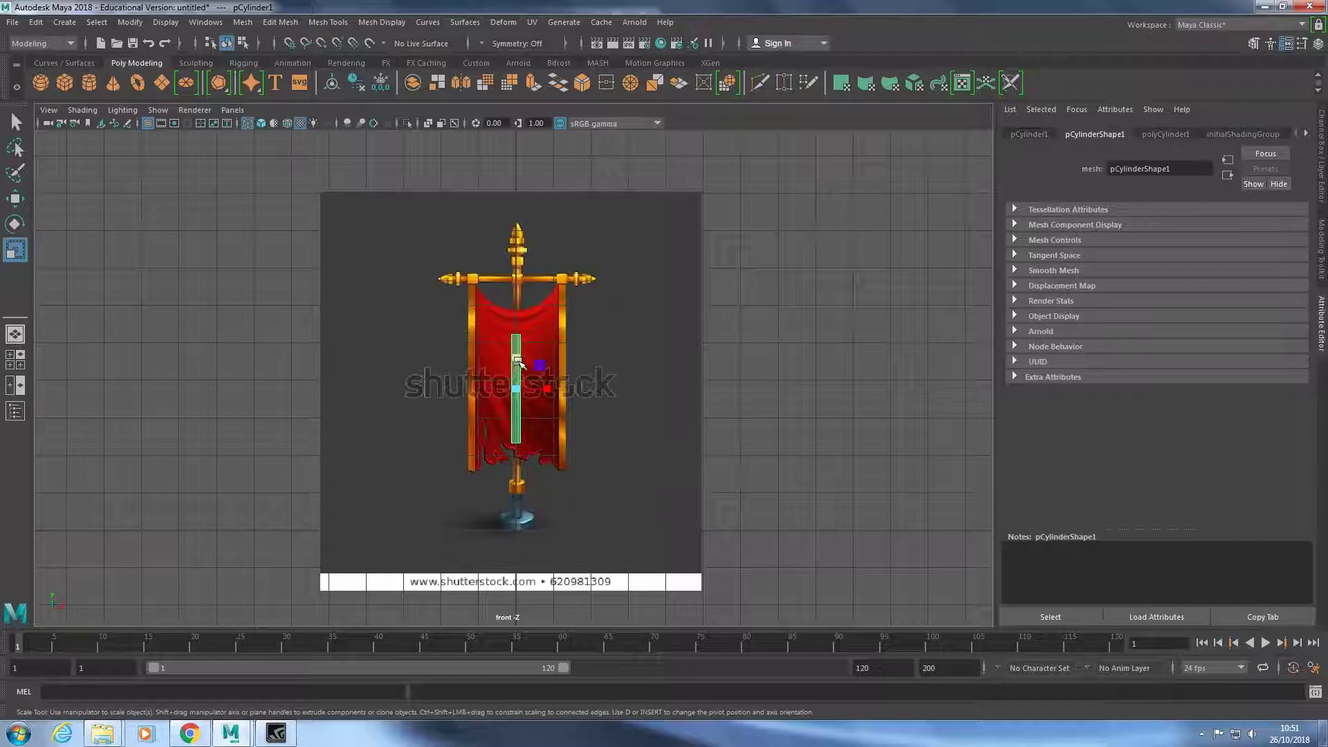
pyautogui.moveTo(517, 359); pyautogui.dragTo(522, 300)
pyautogui.press('w')
pyautogui.moveTo(518, 360); pyautogui.dragTo(519, 336)
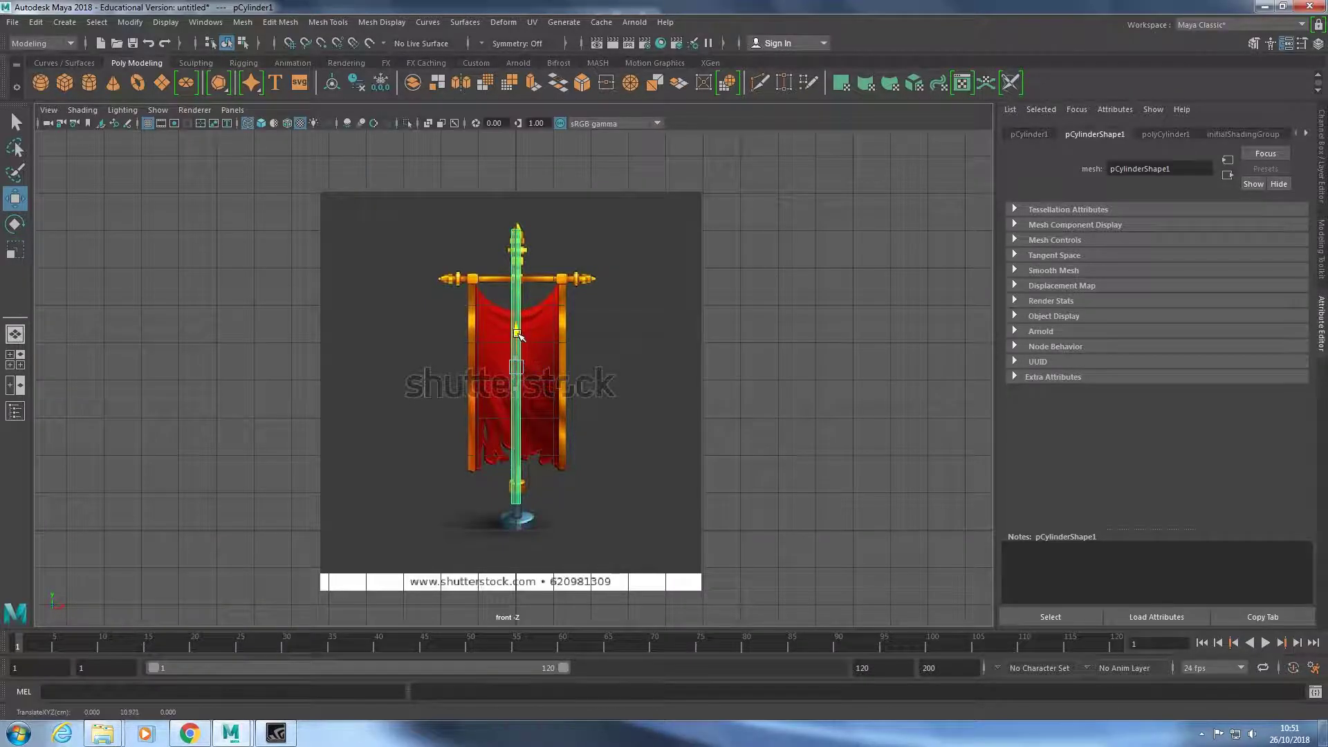
# Nudge the reference image sideways and reselect the pole cylinder.
pyautogui.click(539, 366)
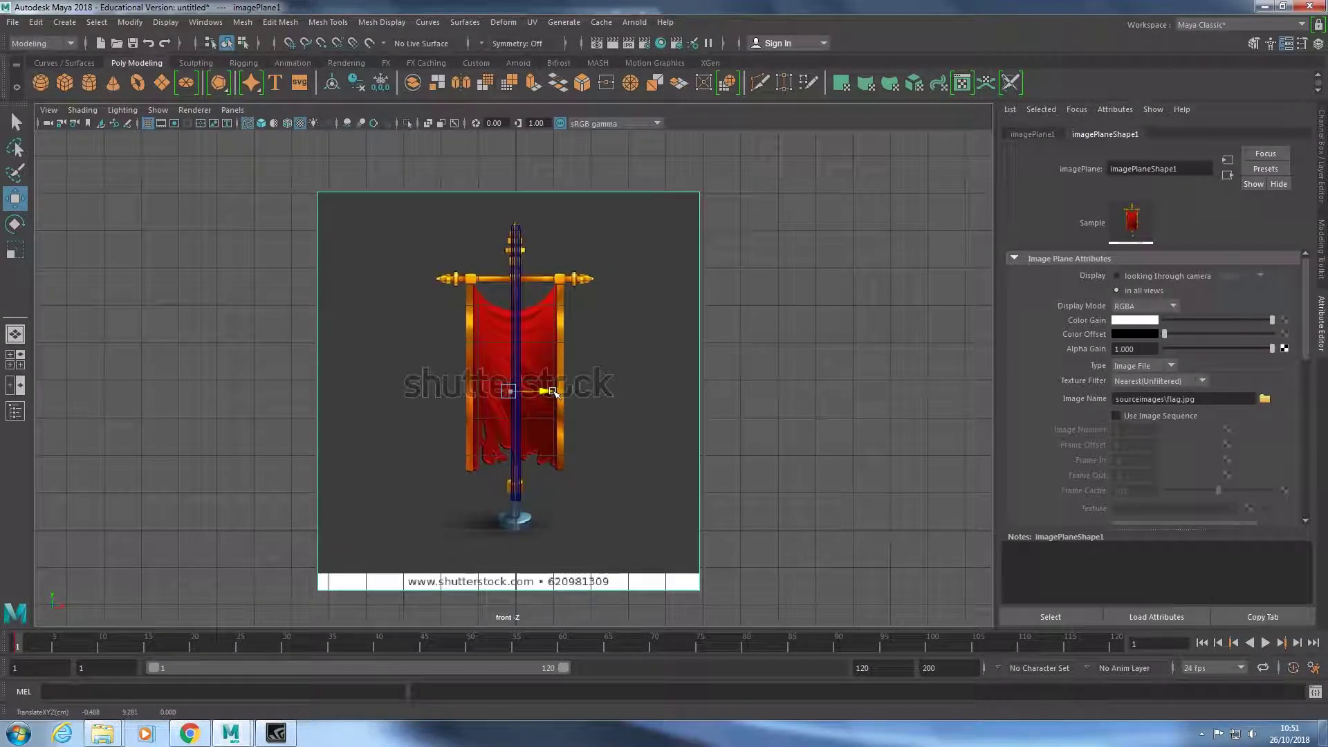
pyautogui.moveTo(557, 393); pyautogui.dragTo(515, 348)
pyautogui.click(519, 333)
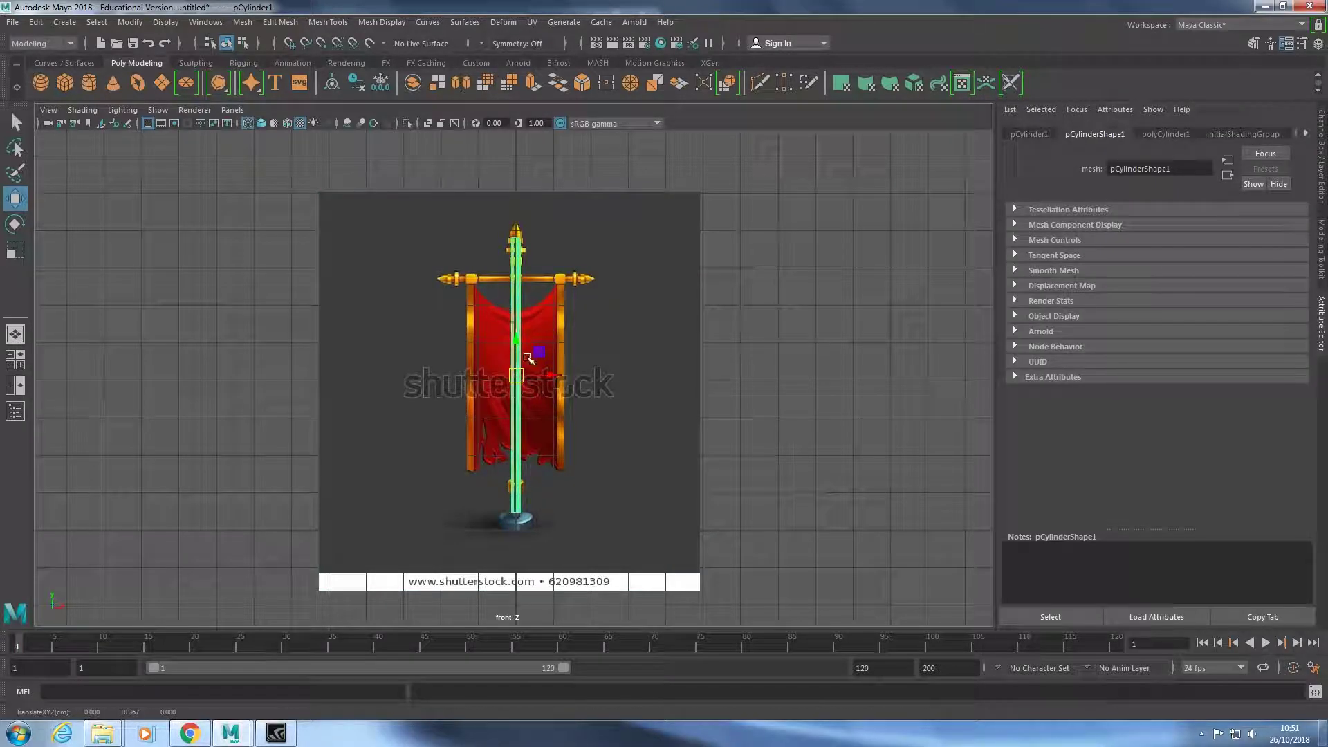
pyautogui.press('e')
pyautogui.press('r')
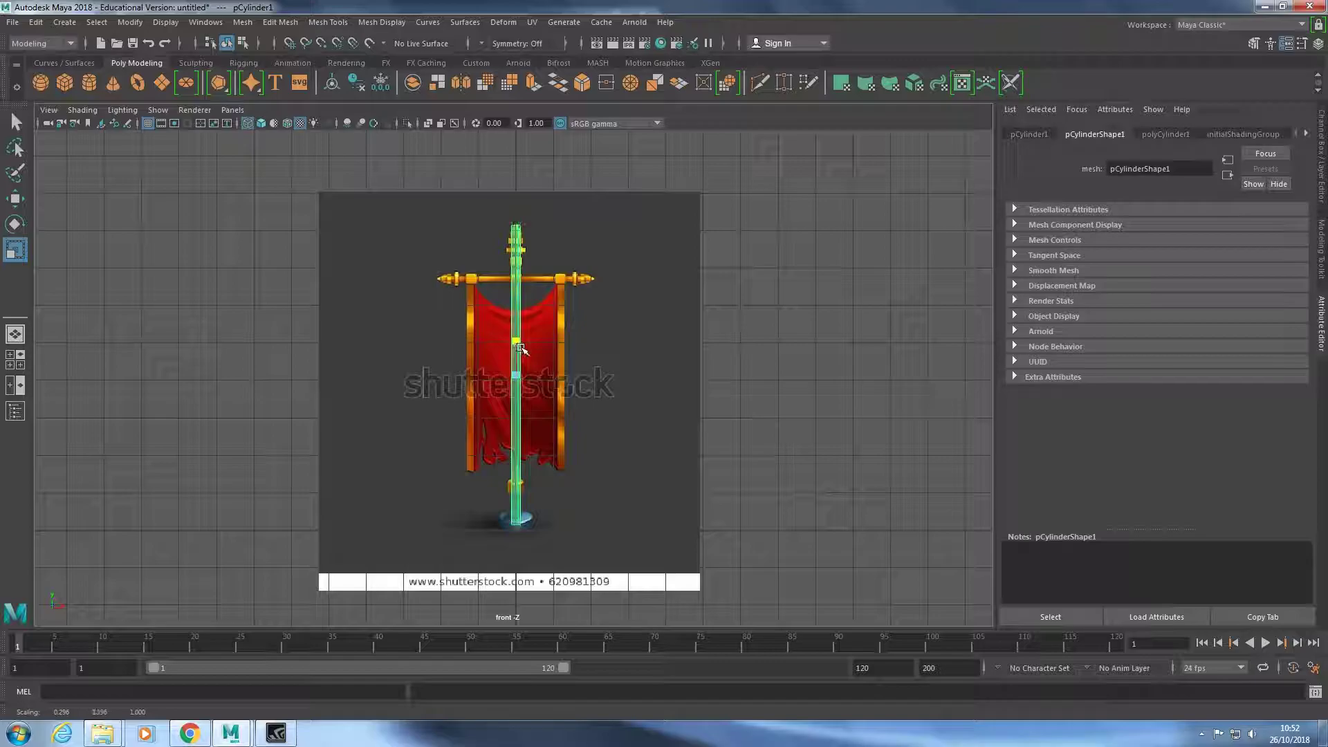
pyautogui.click(339, 22)
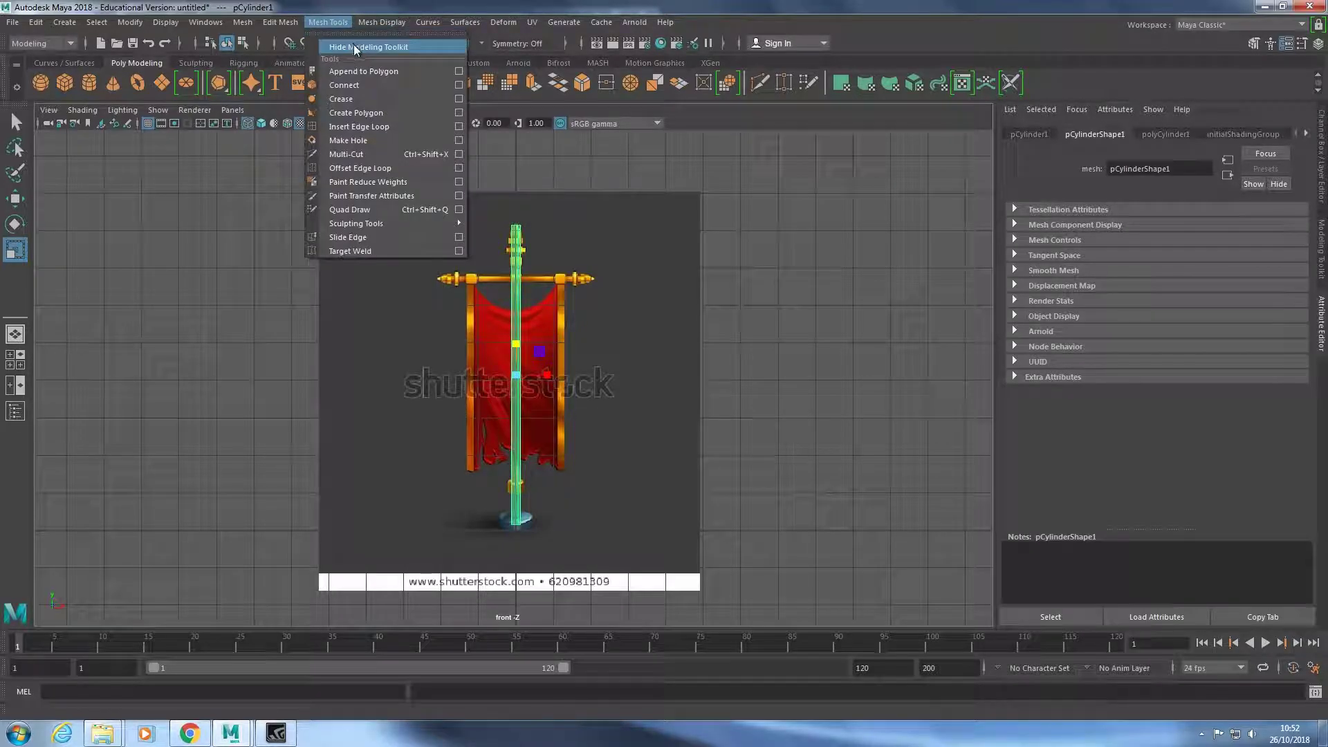
# Check the Offset Edge Loop options, then pick Insert Edge Loop near the pole's top.
pyautogui.click(459, 169)
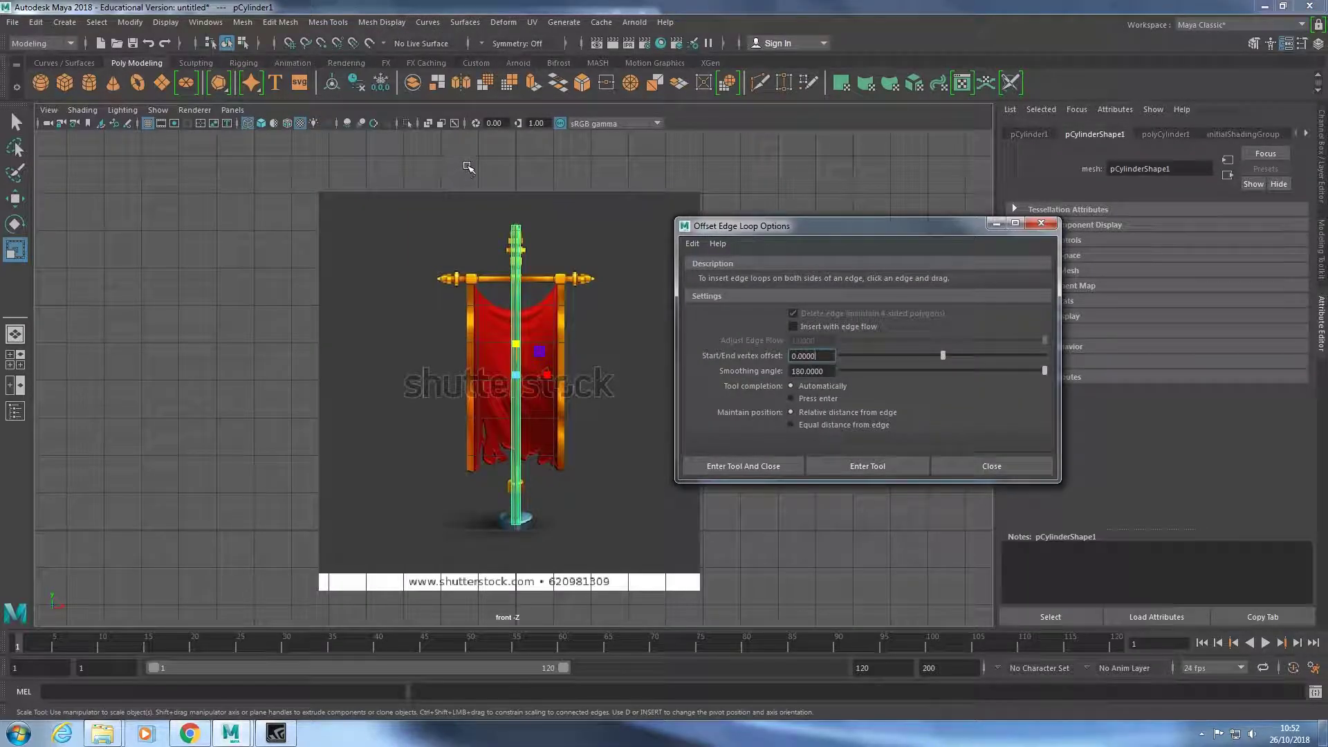
pyautogui.click(1048, 229)
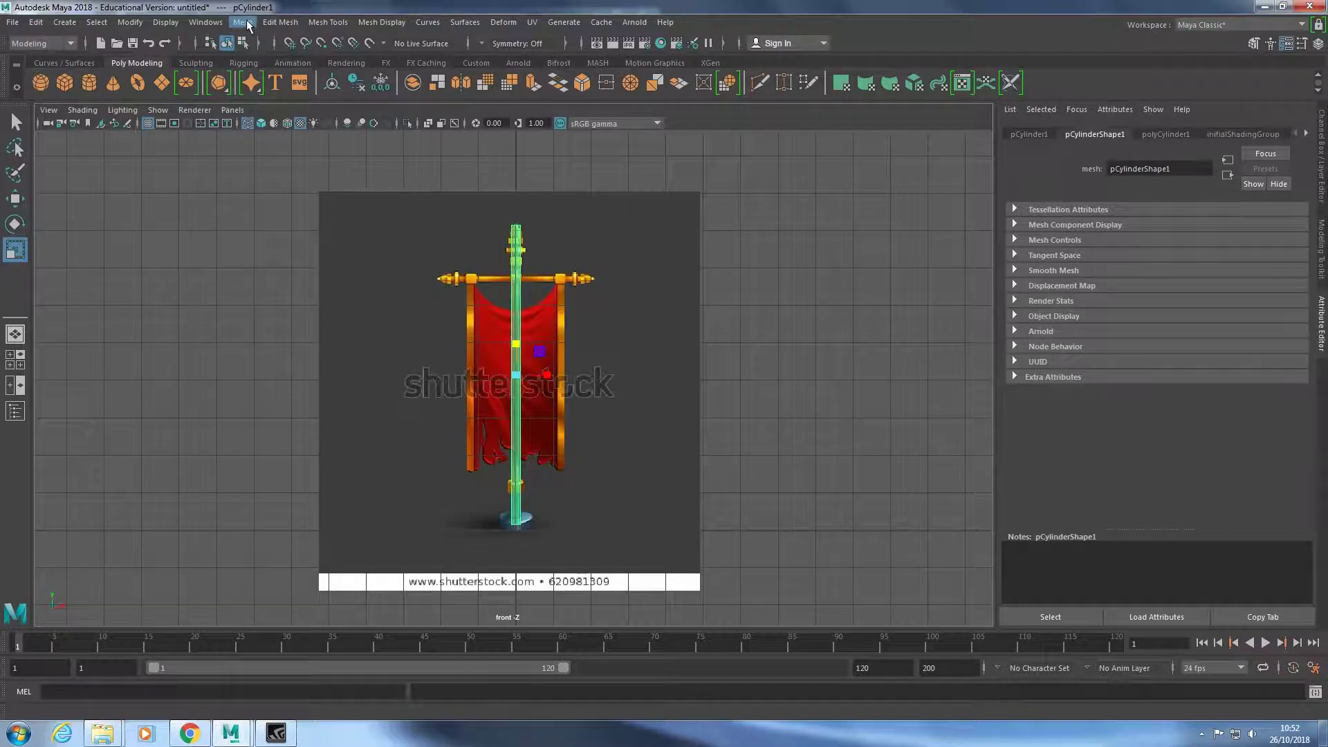
pyautogui.click(327, 21)
pyautogui.click(382, 127)
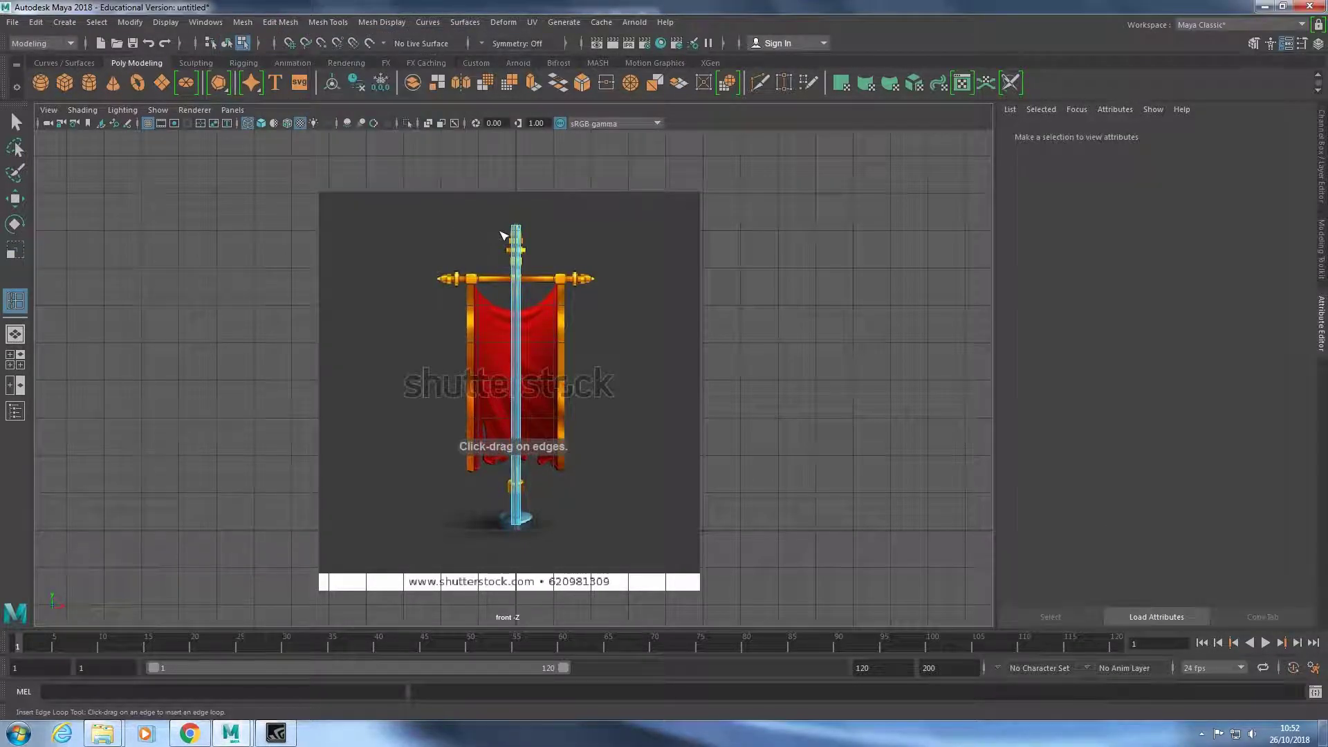
pyautogui.scroll(5, 503, 234)
pyautogui.scroll(1, 395, 264)
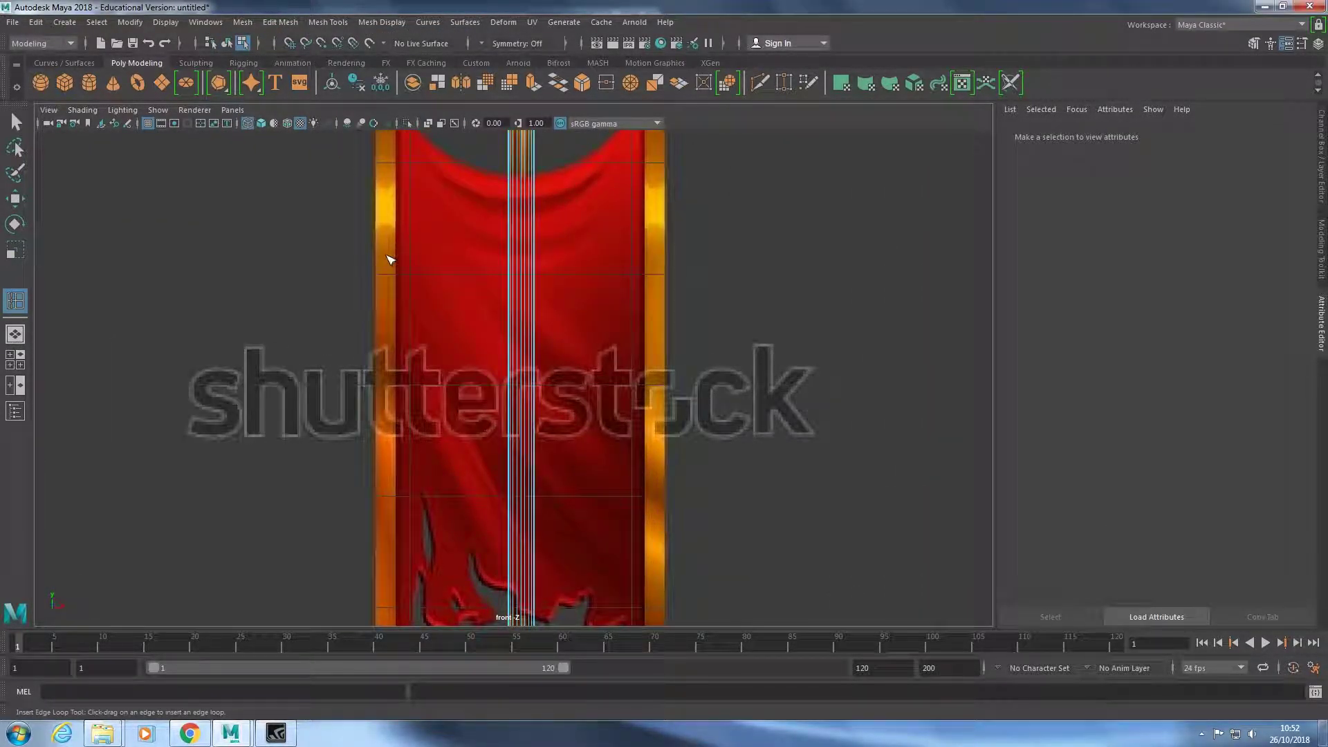
pyautogui.keyDown('alt'); pyautogui.moveTo(380, 244); pyautogui.dragTo(377, 272); pyautogui.keyUp('alt')
pyautogui.moveTo(377, 272)
pyautogui.keyDown('alt'); pyautogui.mouseDown(button='middle')
pyautogui.moveTo(342, 571)
pyautogui.moveTo(358, 618)
pyautogui.mouseUp(button='middle'); pyautogui.keyUp('alt')
pyautogui.scroll(1, 402, 413)
pyautogui.scroll(1, 403, 413)
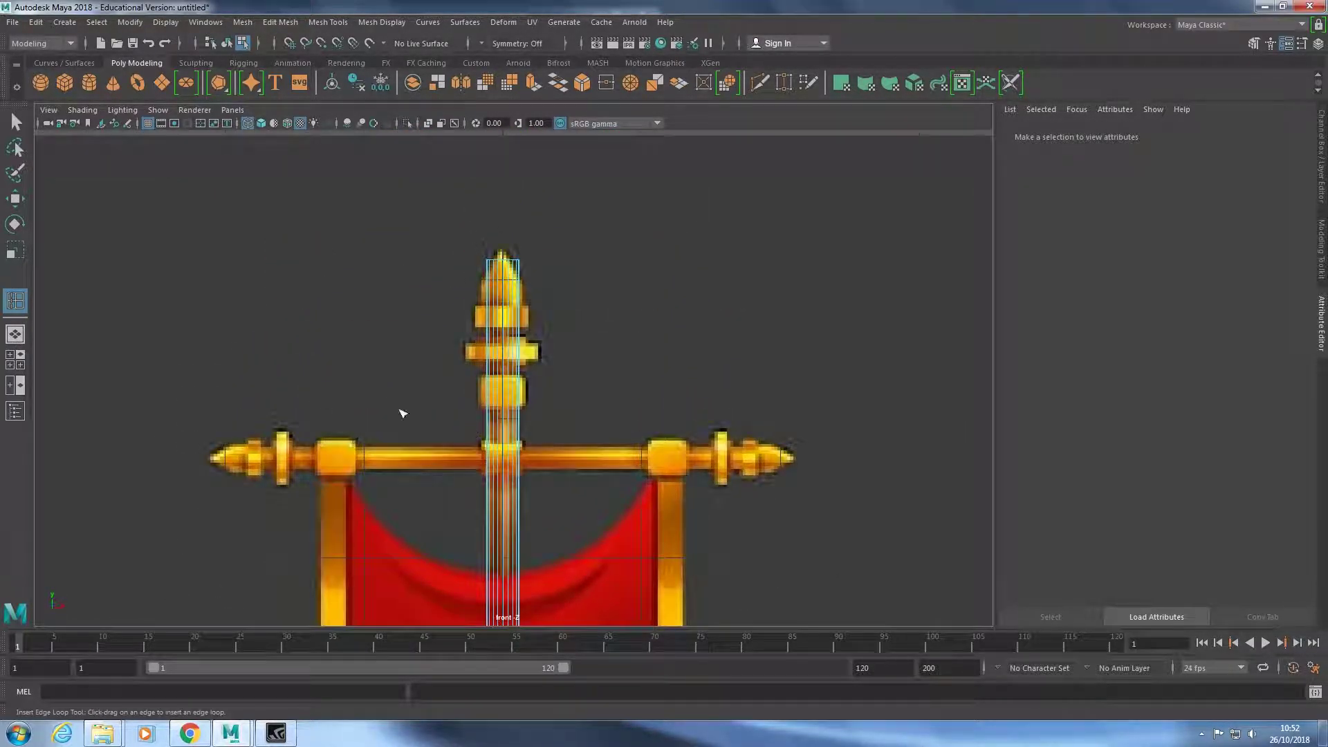
# Select the pole cylinder and cycle through the scale, rotate and select tools.
pyautogui.click(504, 298)
pyautogui.rightClick(503, 304)
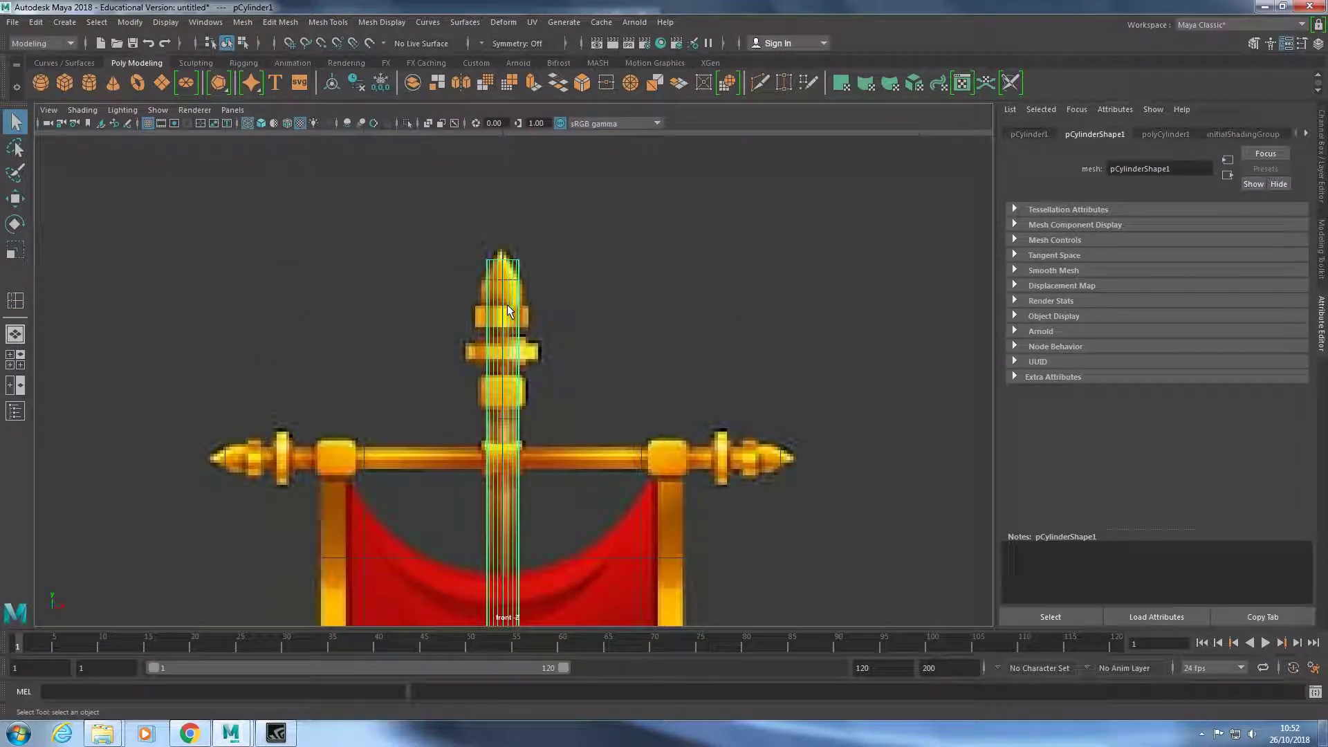
pyautogui.press('r')
pyautogui.press('q')
pyautogui.press('e')
pyautogui.press('r')
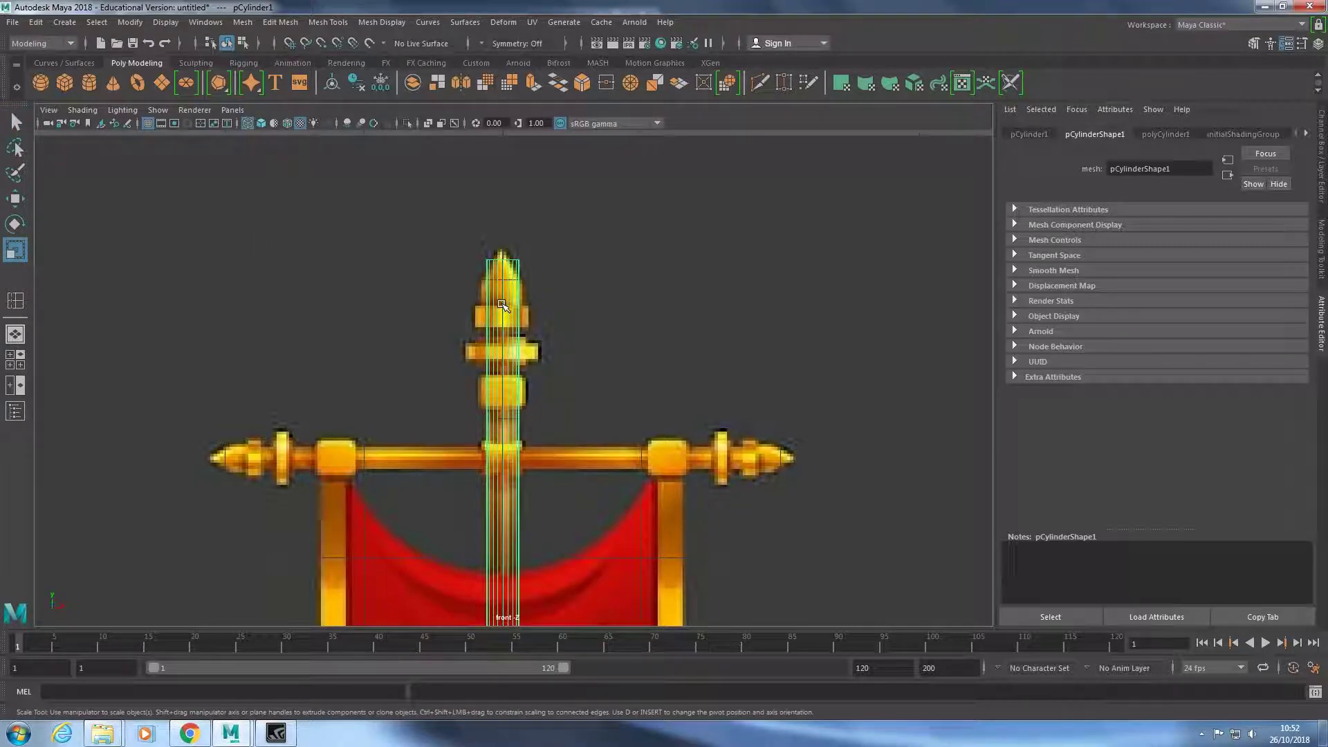
pyautogui.press('e')
pyautogui.press('q')
pyautogui.scroll(-3, 505, 298)
pyautogui.scroll(-3, 508, 337)
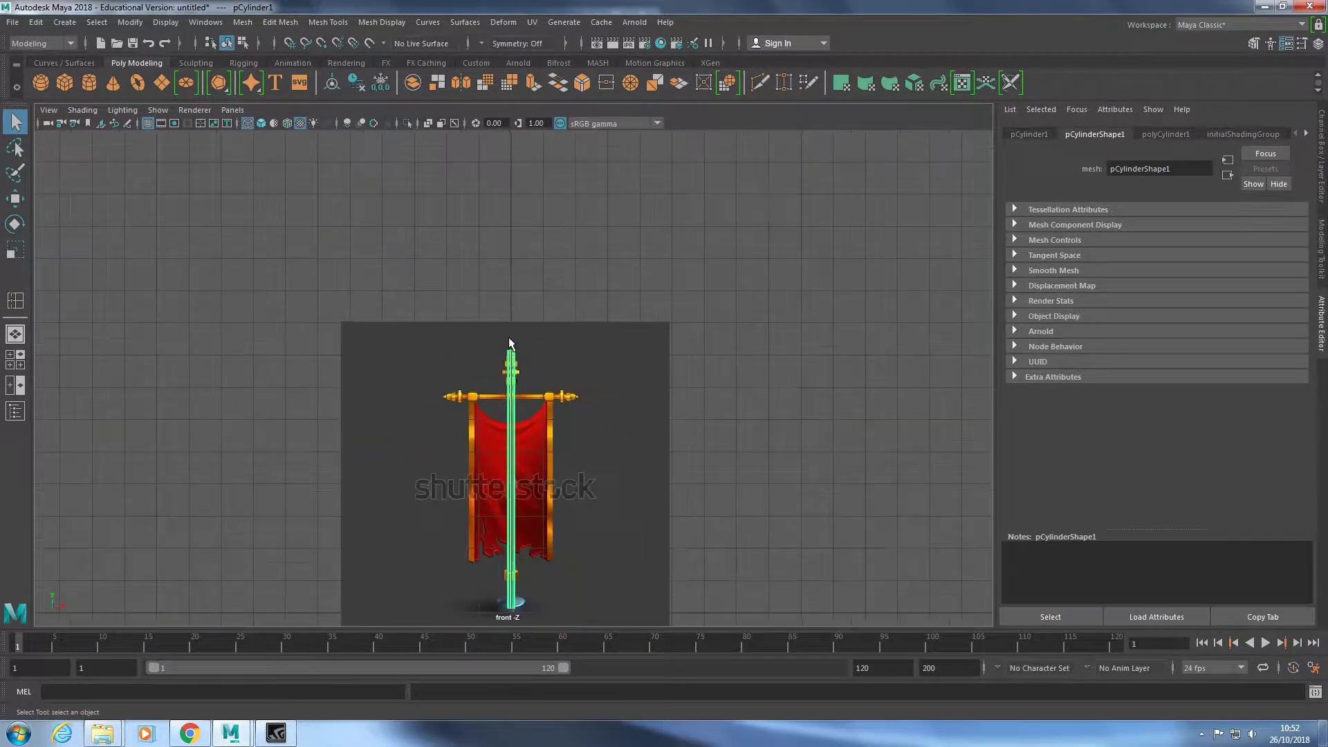
# In the four-view layout, slide the reference image plane left and reselect the pole.
pyautogui.press('space')
pyautogui.press('space')
pyautogui.click(548, 279)
pyautogui.press('w')
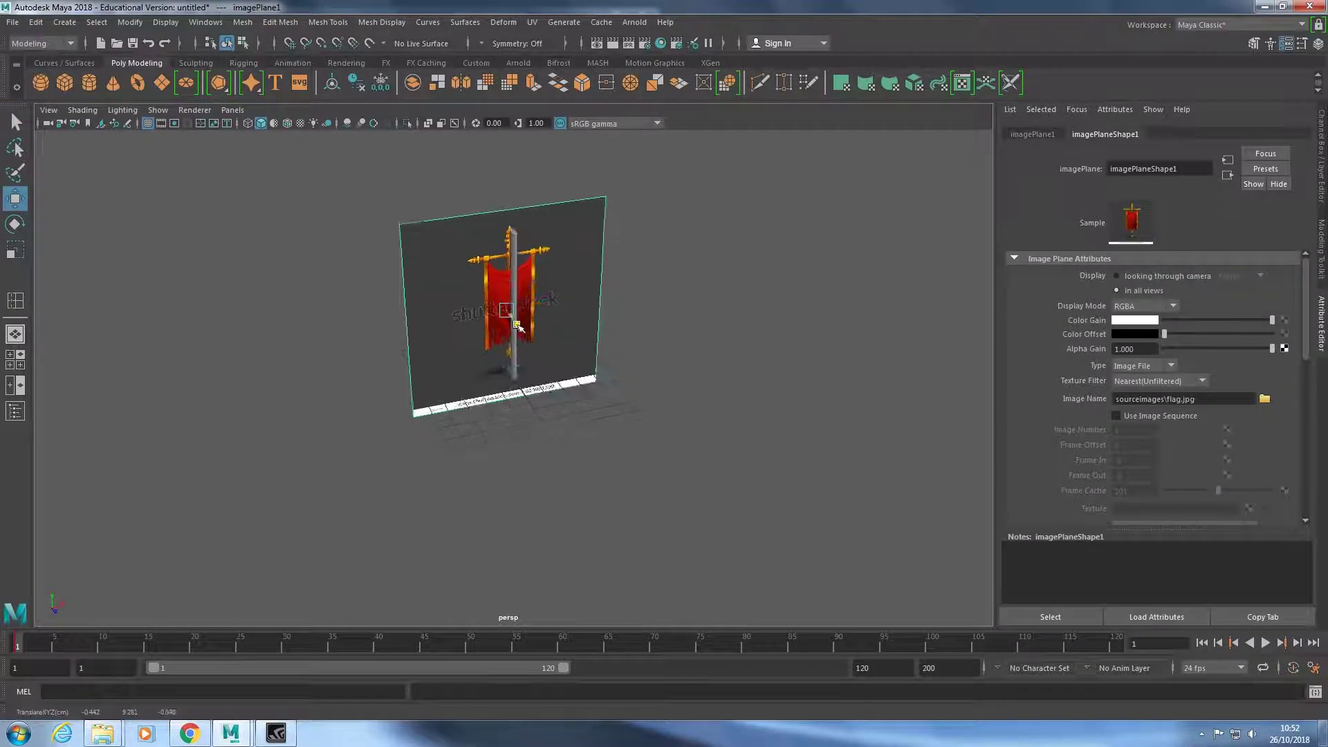
pyautogui.moveTo(511, 306); pyautogui.dragTo(482, 275)
pyautogui.click(513, 308)
pyautogui.scroll(3, 516, 308)
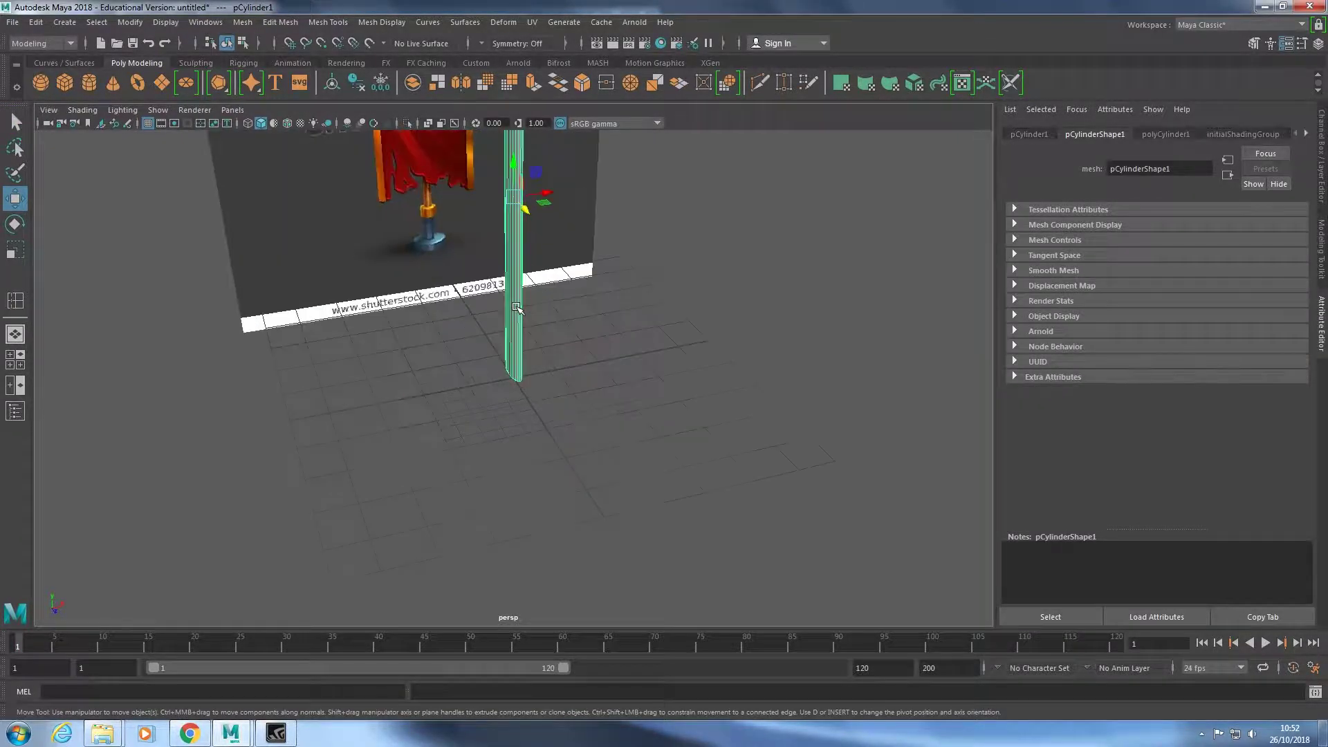
# Replace the old pole with a trial cylinder, position it, then delete it.
pyautogui.press('Delete')
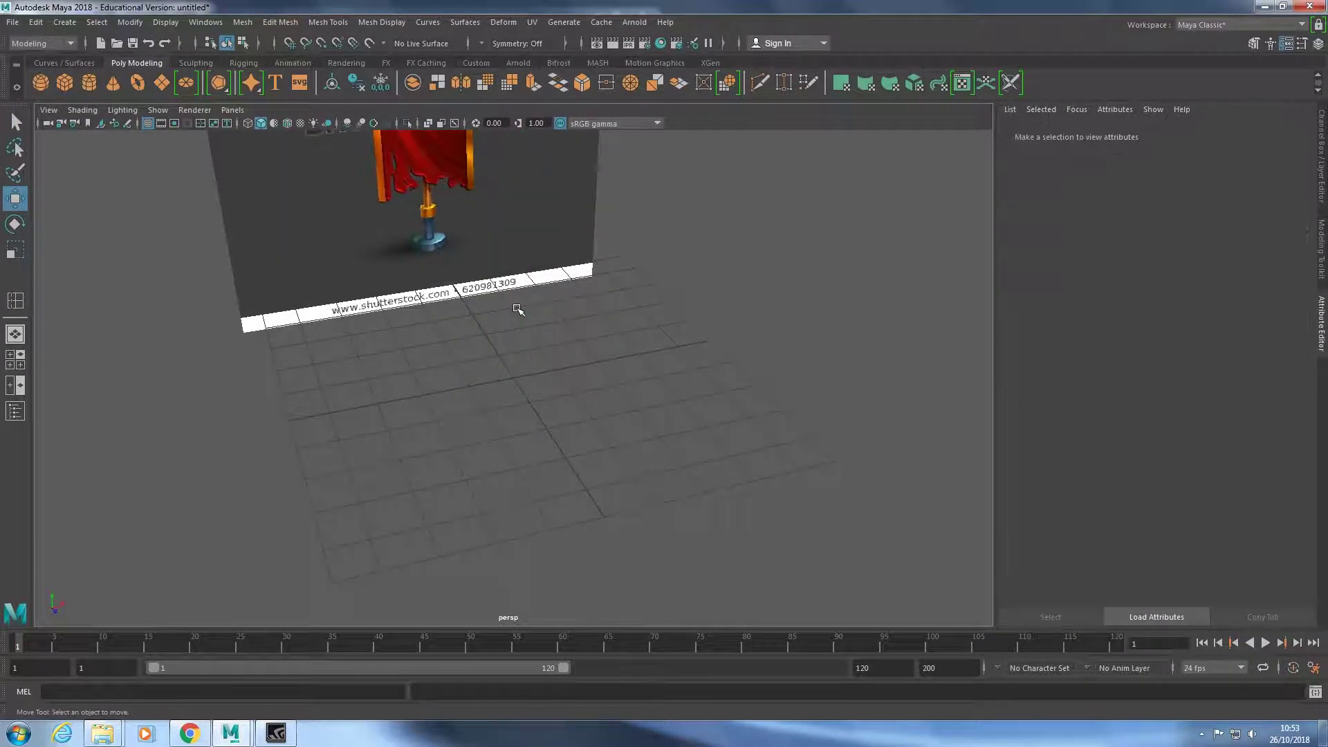
pyautogui.press('space')
pyautogui.hotkey('ctrl', 'z')
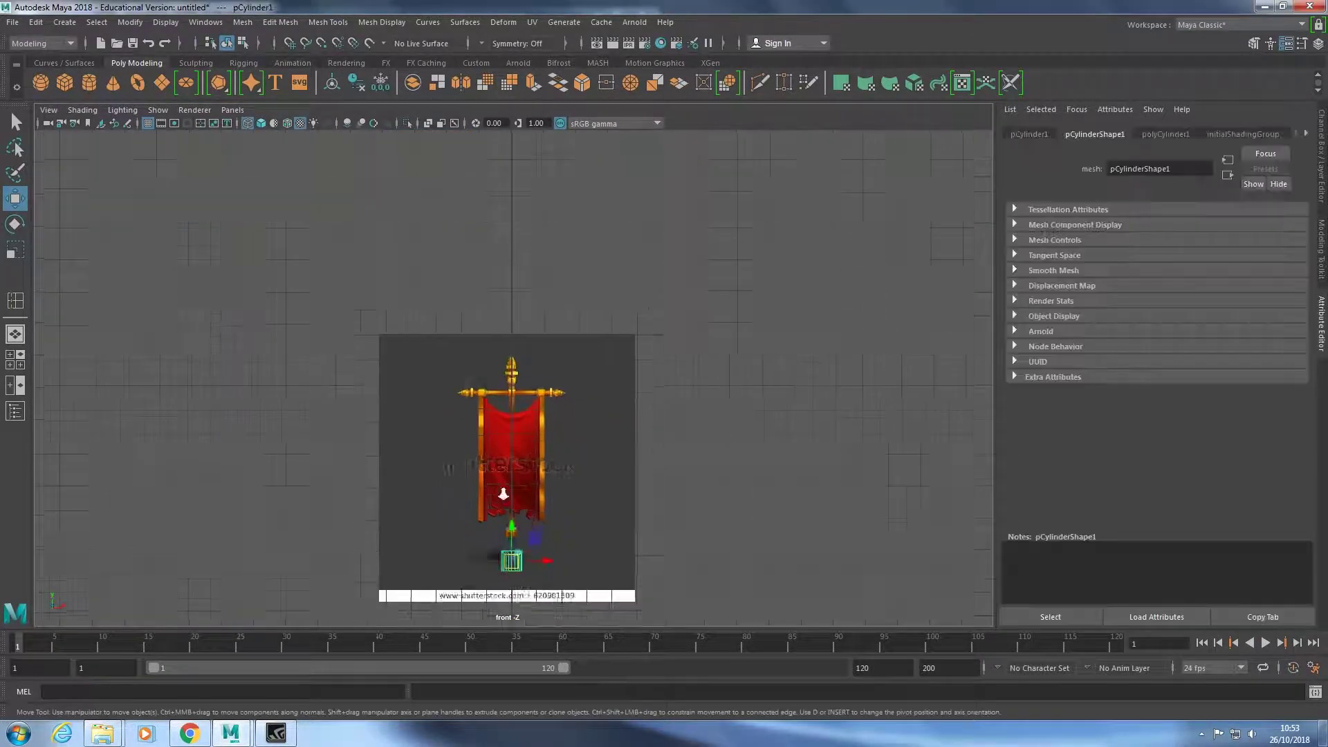
pyautogui.scroll(3, 523, 458)
pyautogui.moveTo(524, 458)
pyautogui.mouseDown()
pyautogui.moveTo(524, 372)
pyautogui.moveTo(537, 400)
pyautogui.moveTo(522, 442)
pyautogui.mouseUp()
pyautogui.press('e')
pyautogui.press('r')
pyautogui.press('w')
pyautogui.press('space')
# Create a new polygon cylinder, preview it smoothed, then delete it.
pyautogui.press('space')
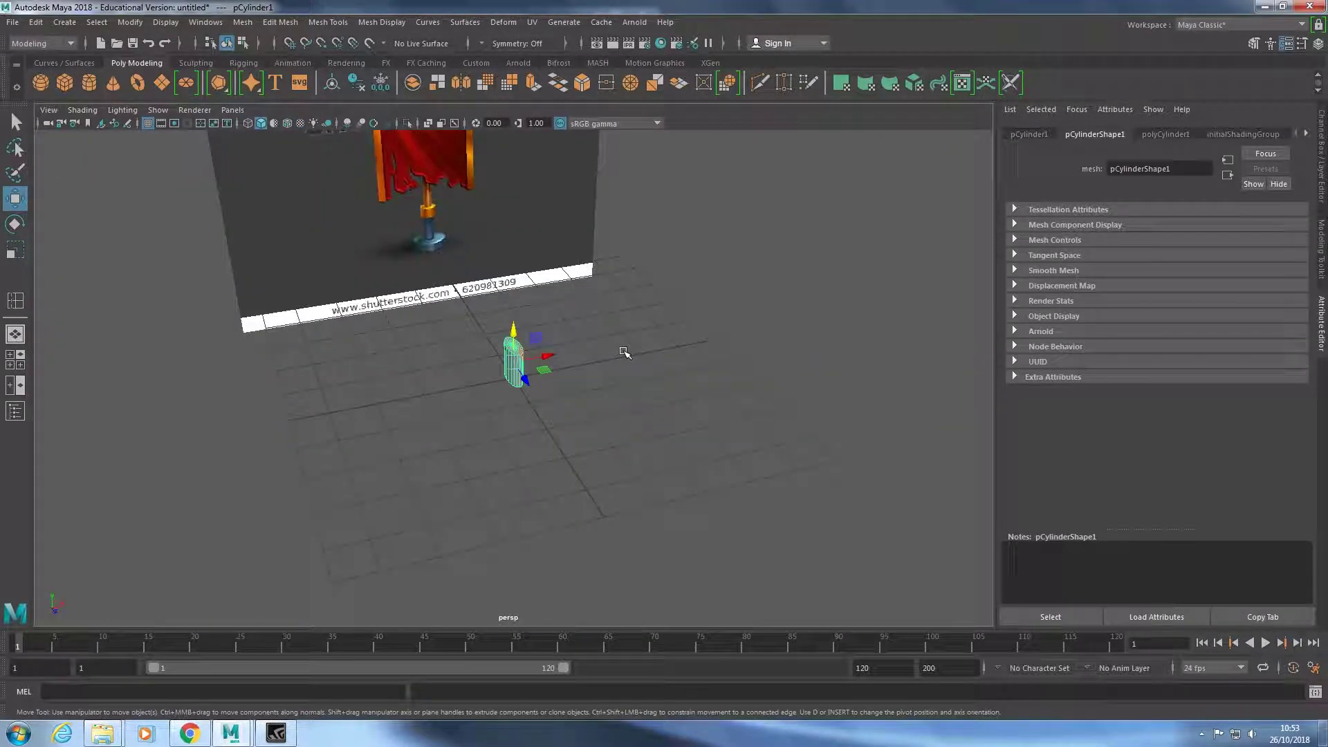
pyautogui.press('Delete')
pyautogui.click(85, 82)
pyautogui.press('space')
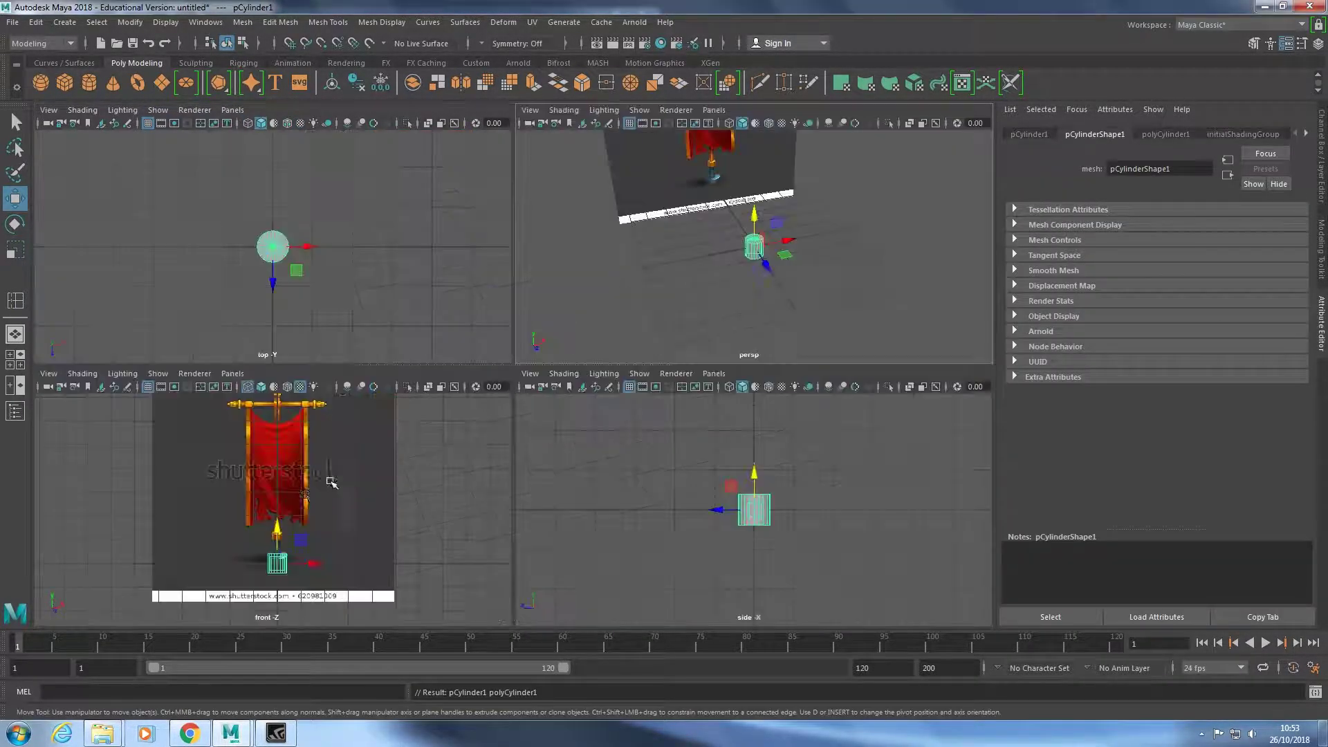
pyautogui.press('space')
pyautogui.press('2')
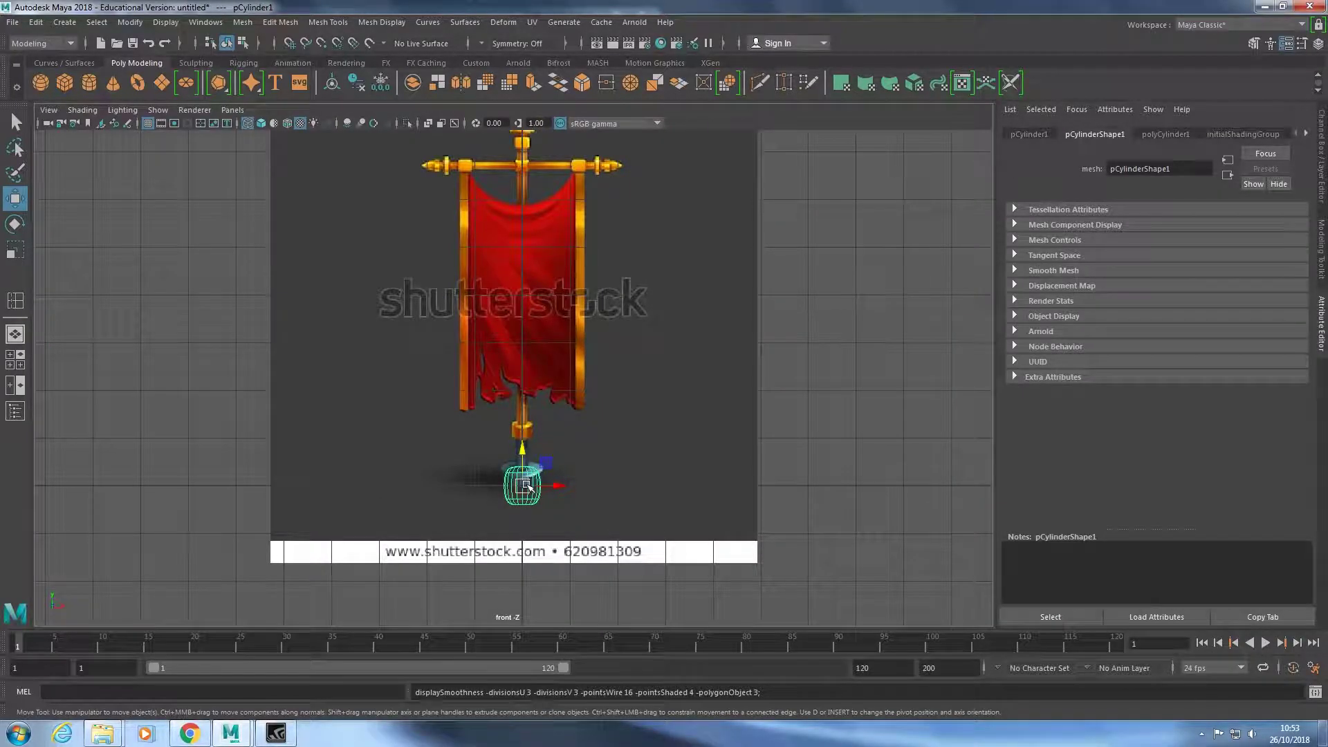
pyautogui.press('Delete')
# Create a fresh low-poly cylinder and scale it narrower.
pyautogui.click(90, 86)
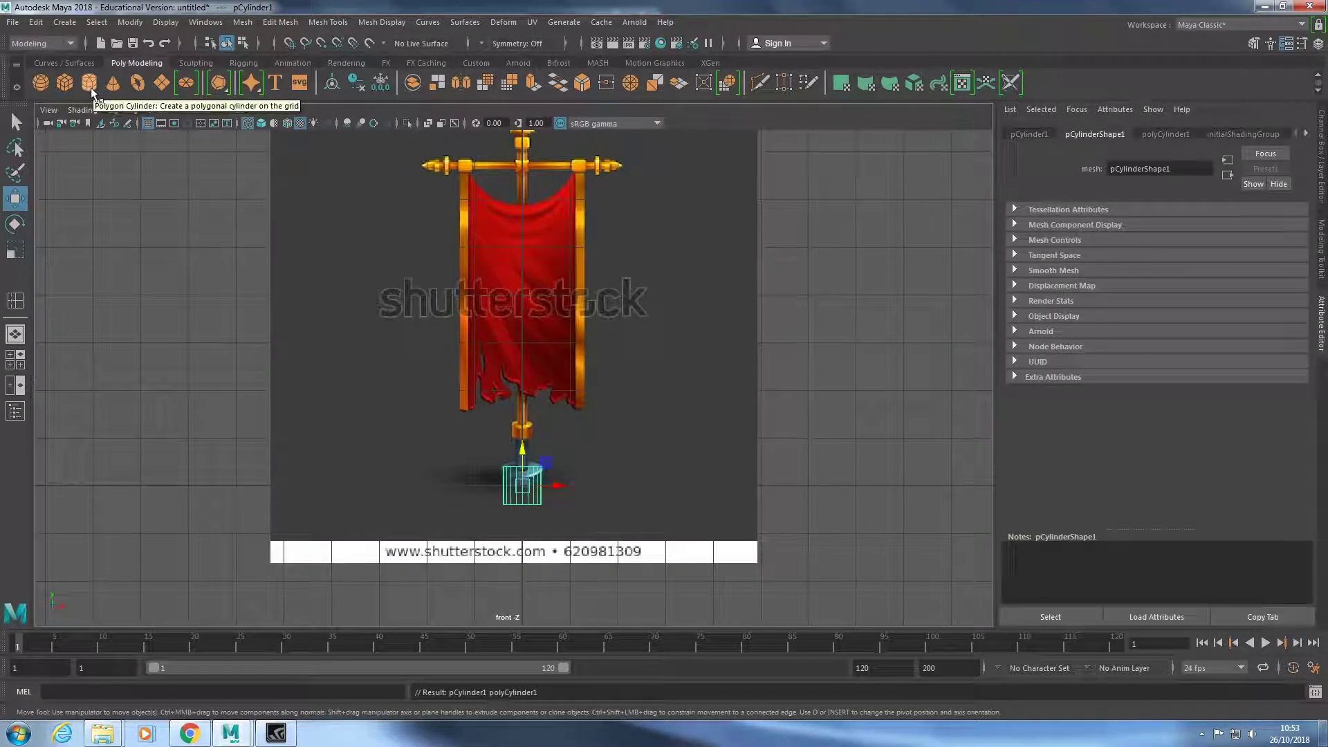
pyautogui.press('r')
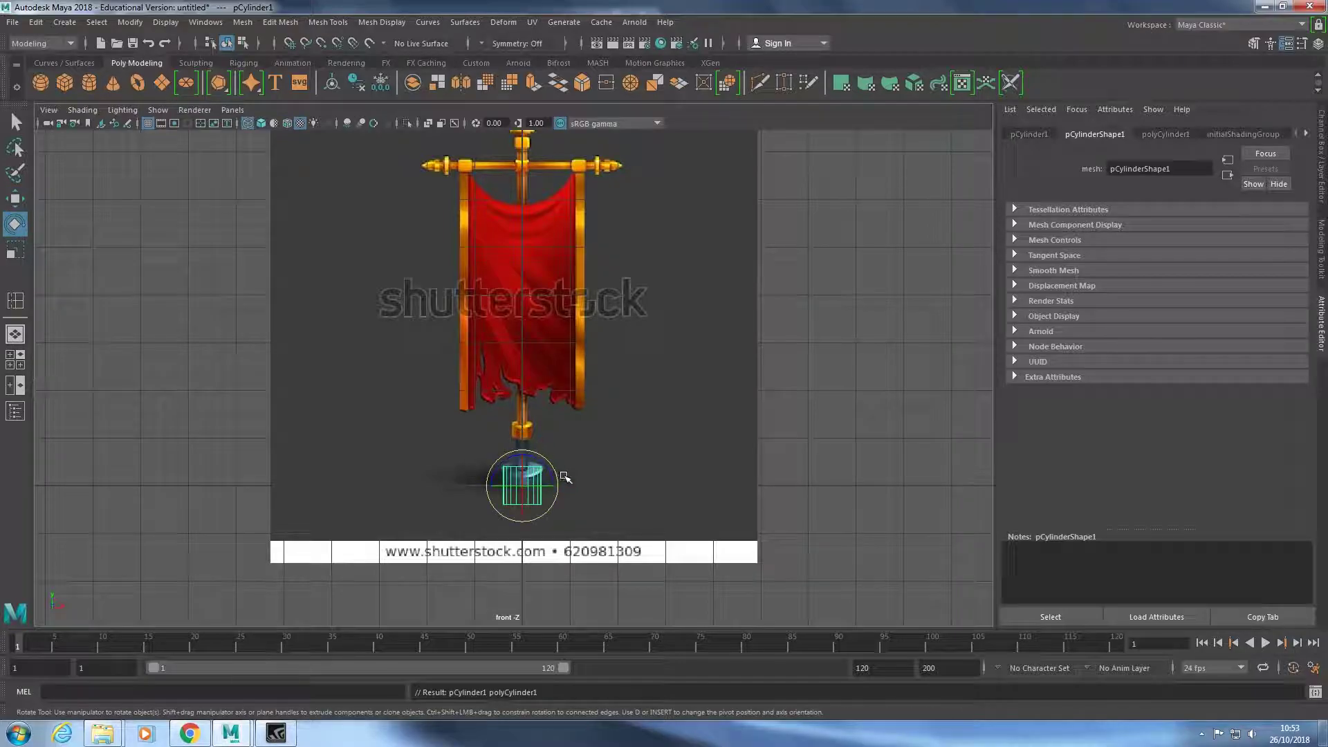
pyautogui.moveTo(561, 486); pyautogui.dragTo(545, 487)
pyautogui.press('space')
pyautogui.press('space')
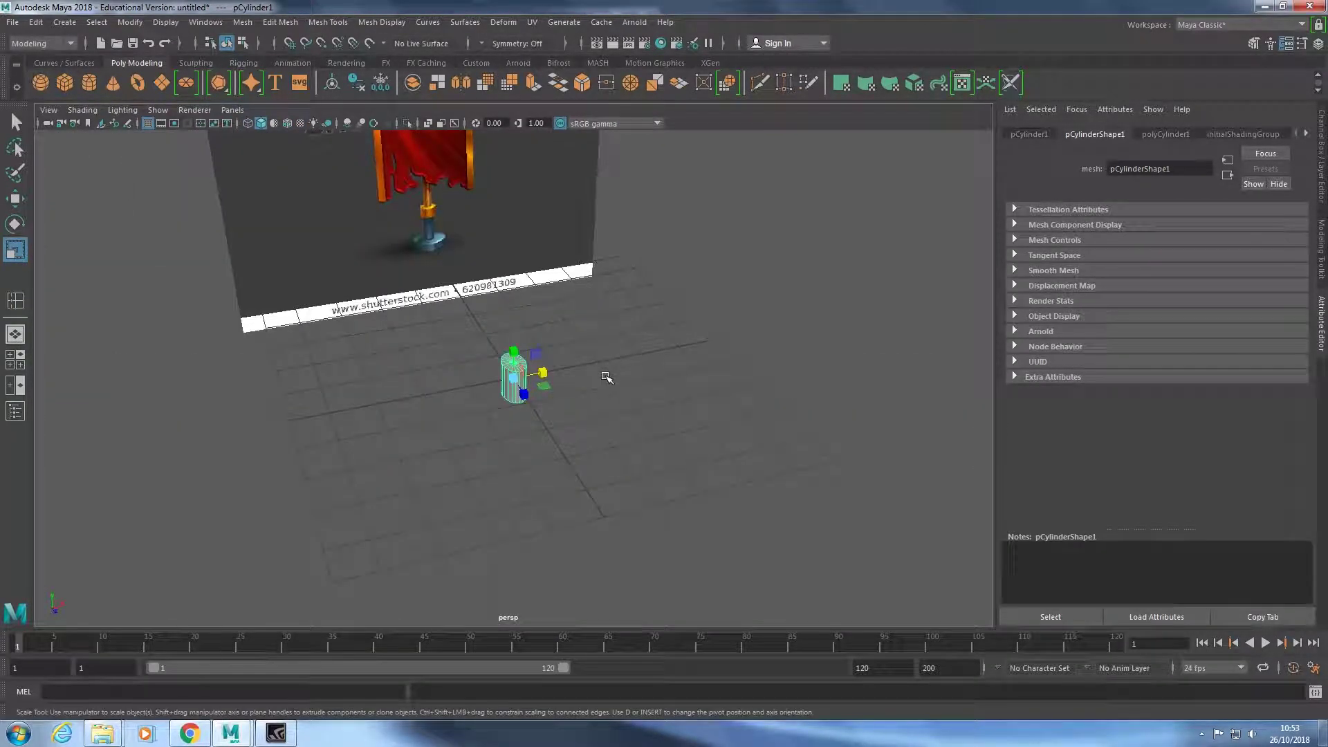
# Recreate the cylinder, moving and shrinking it to sit under the banner.
pyautogui.press('Delete')
pyautogui.click(90, 86)
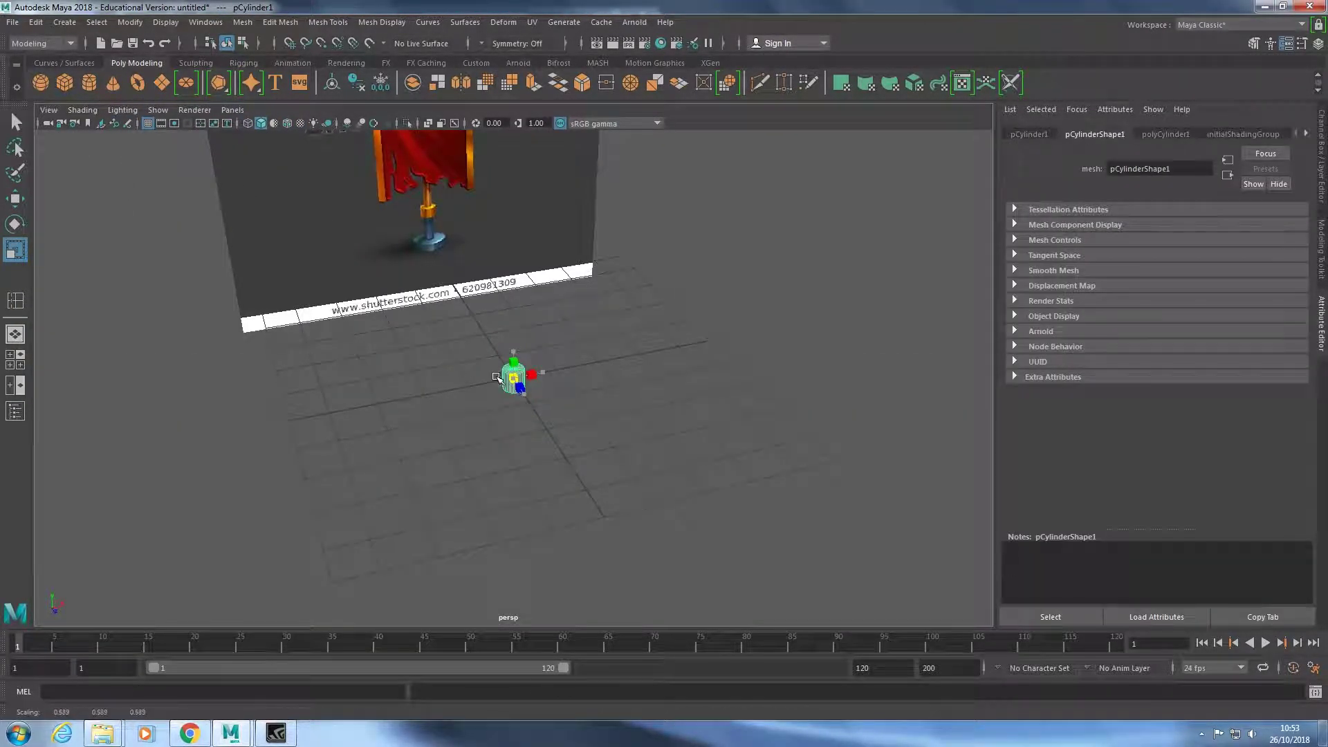
pyautogui.press('space')
pyautogui.press('space')
pyautogui.press('w')
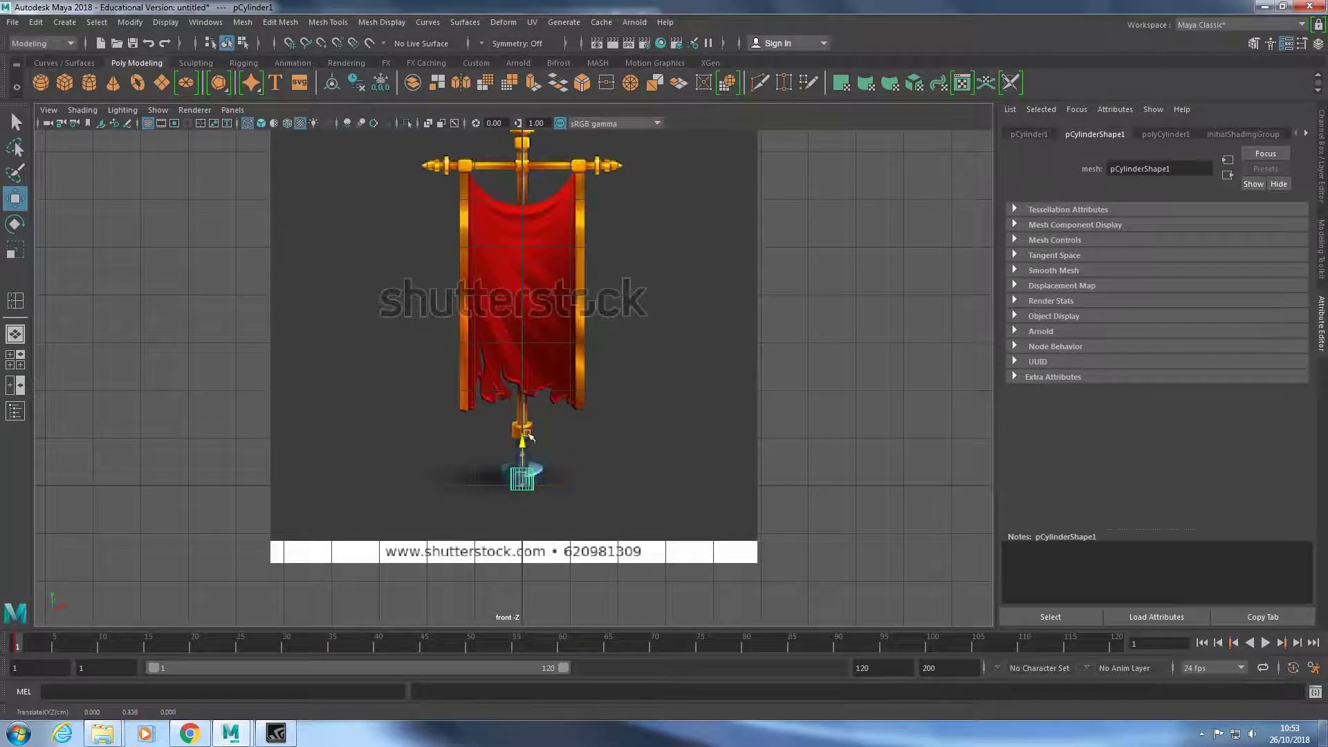
pyautogui.moveTo(524, 463)
pyautogui.mouseDown()
pyautogui.moveTo(523, 391)
pyautogui.moveTo(533, 450)
pyautogui.mouseUp()
pyautogui.press('r')
pyautogui.press('w')
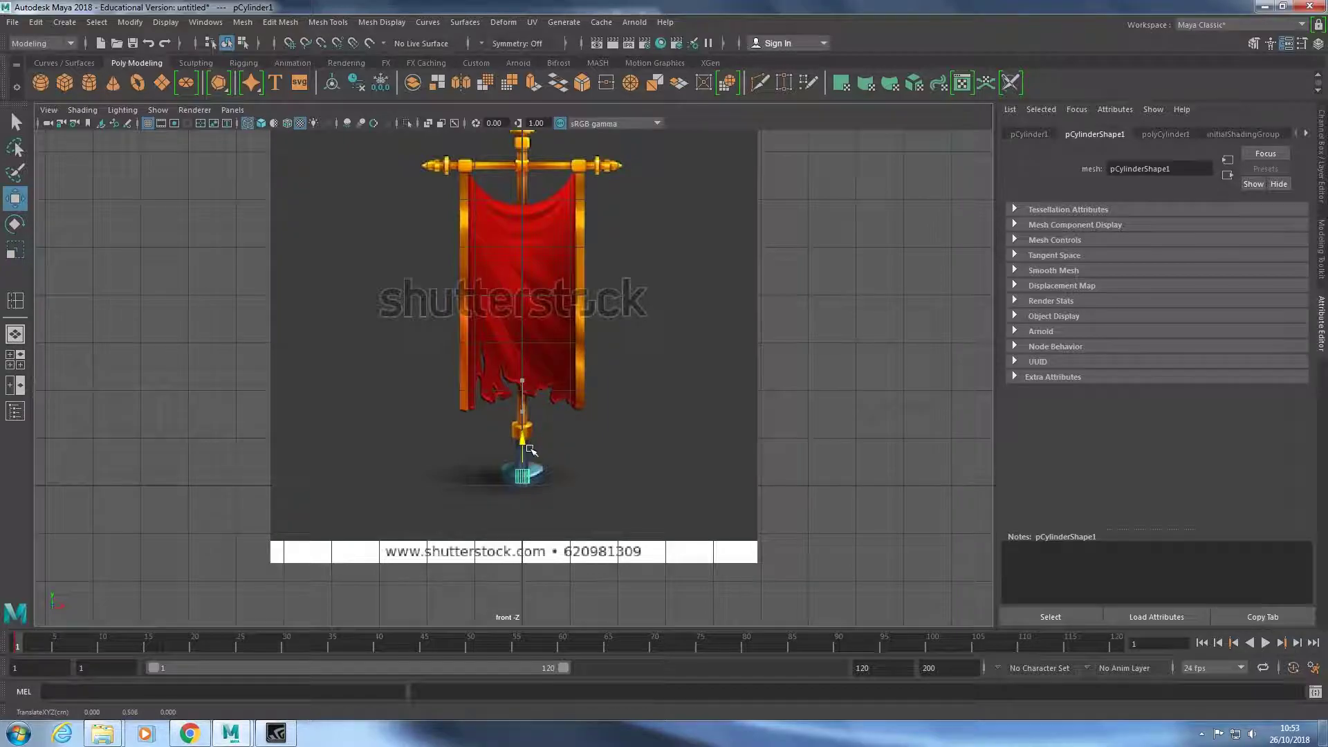
pyautogui.press('space')
pyautogui.press('space')
# Stretch the cylinder's selected faces upward in Y (8.8) into a slim pole section.
pyautogui.moveTo(510, 384); pyautogui.dragTo(513, 405, button='right')
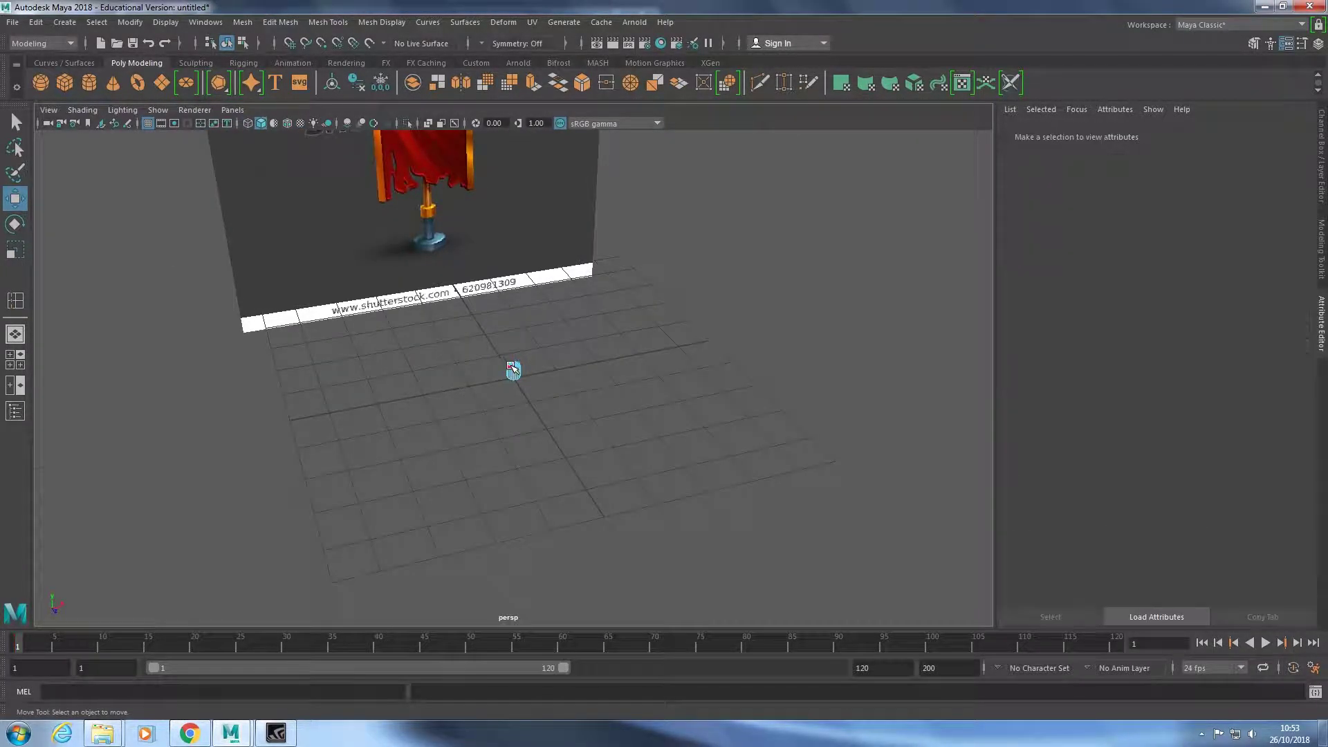
pyautogui.scroll(3, 515, 346)
pyautogui.click(491, 293)
pyautogui.press('space')
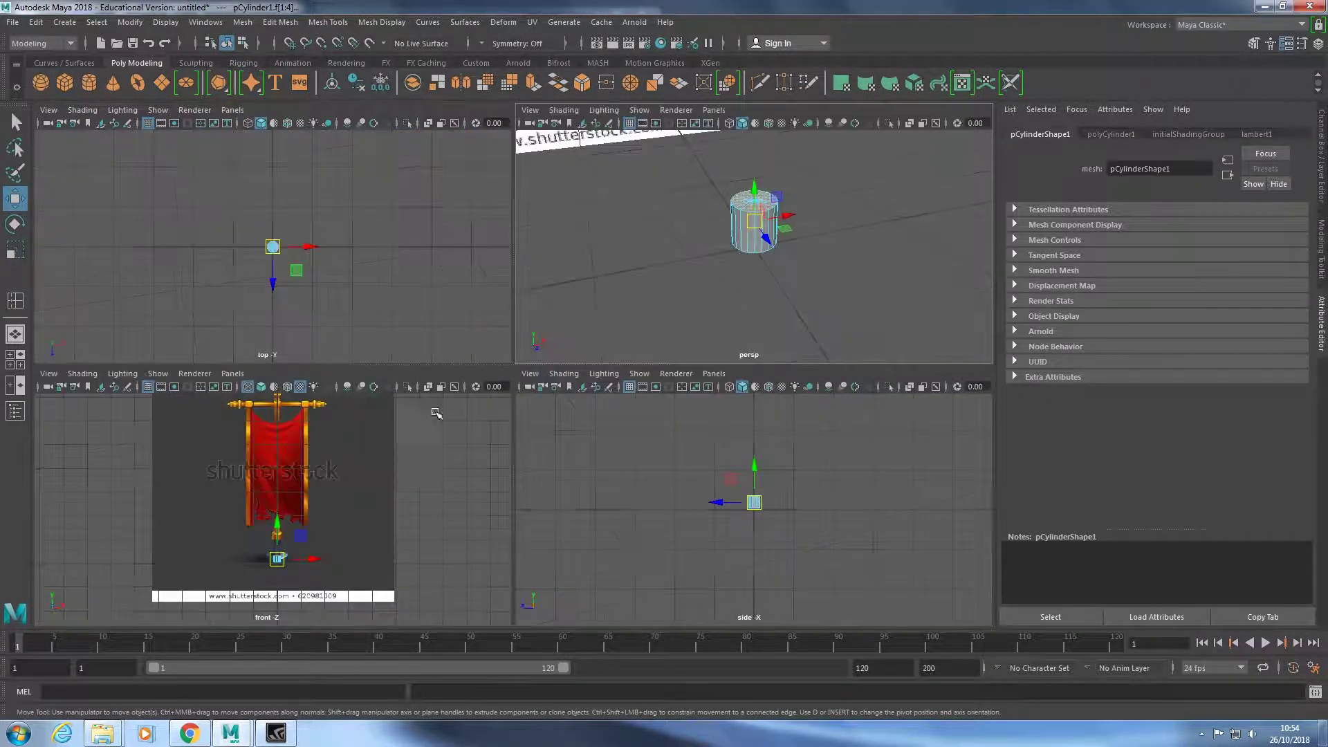
pyautogui.press('space')
pyautogui.press('r')
pyautogui.moveTo(522, 440); pyautogui.dragTo(550, 207)
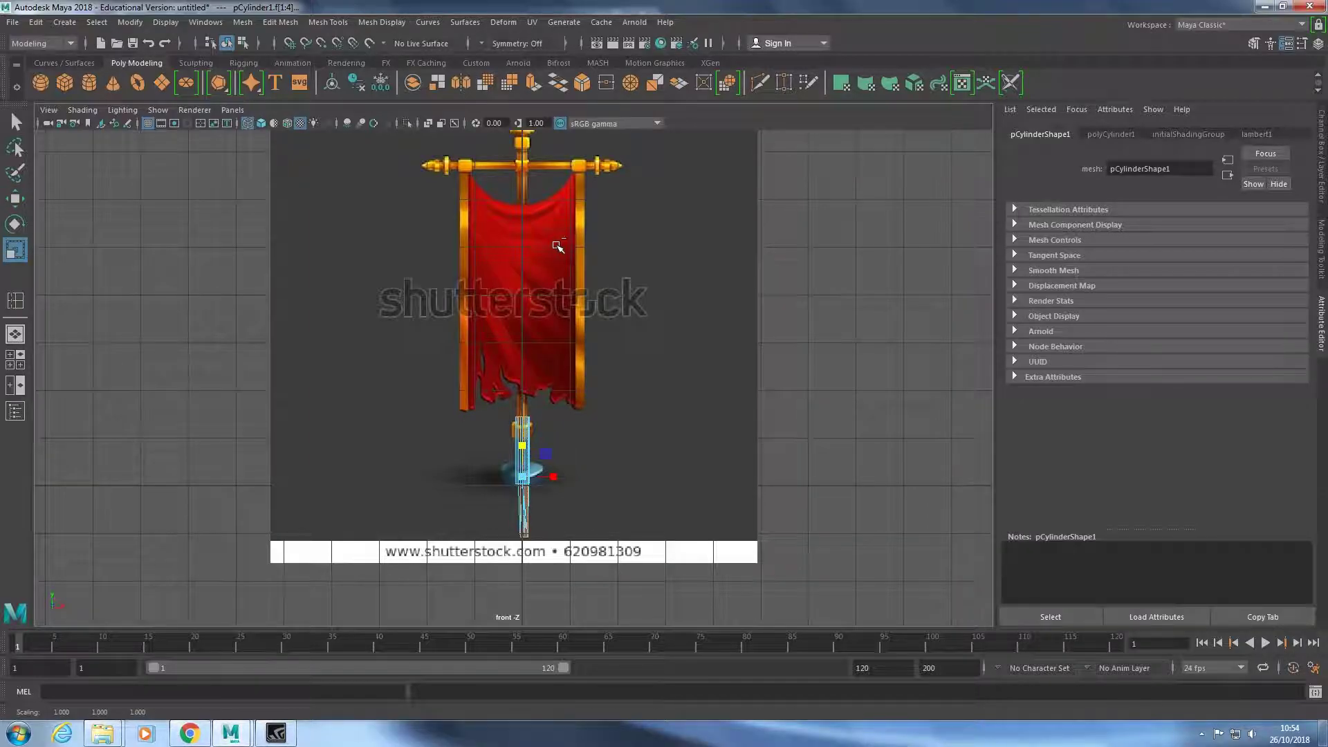
pyautogui.press('space')
pyautogui.press('space')
pyautogui.click(609, 391)
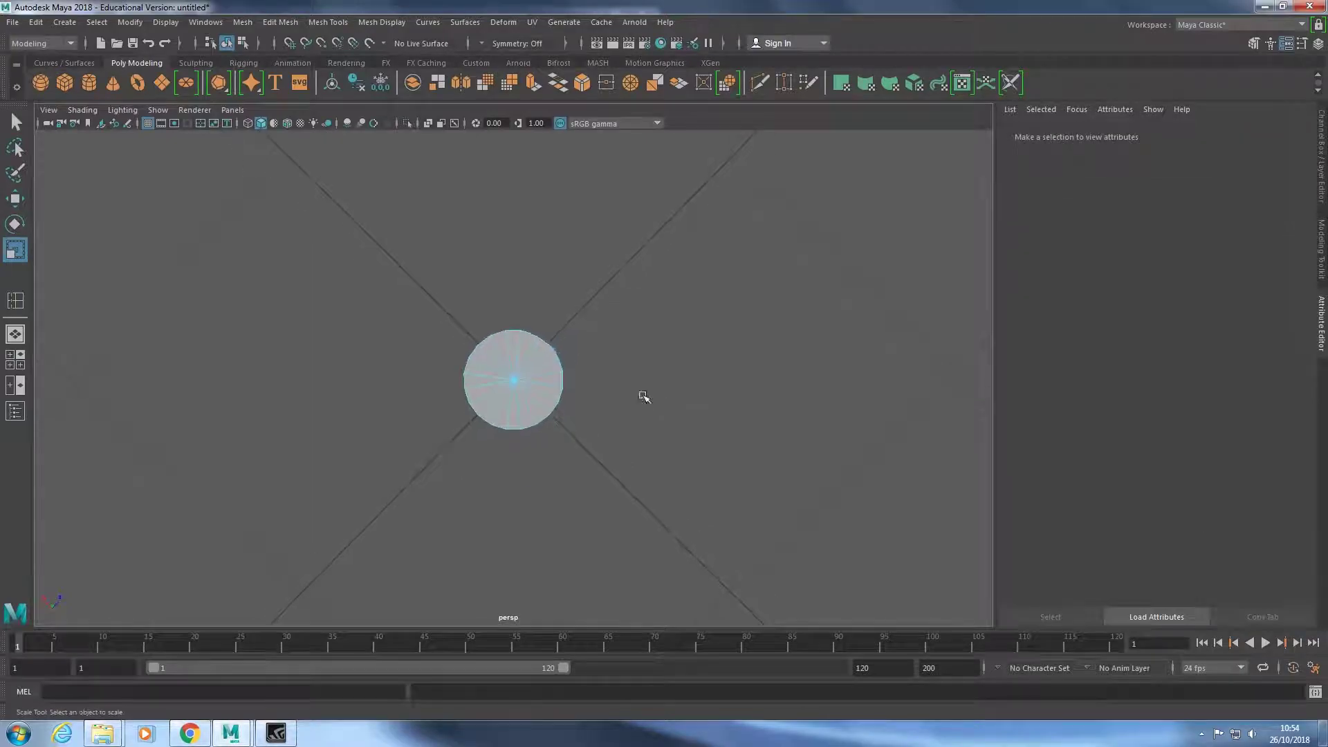
# Select the cylinder's top cap faces and extrude them with Ctrl+E.
pyautogui.click(514, 348)
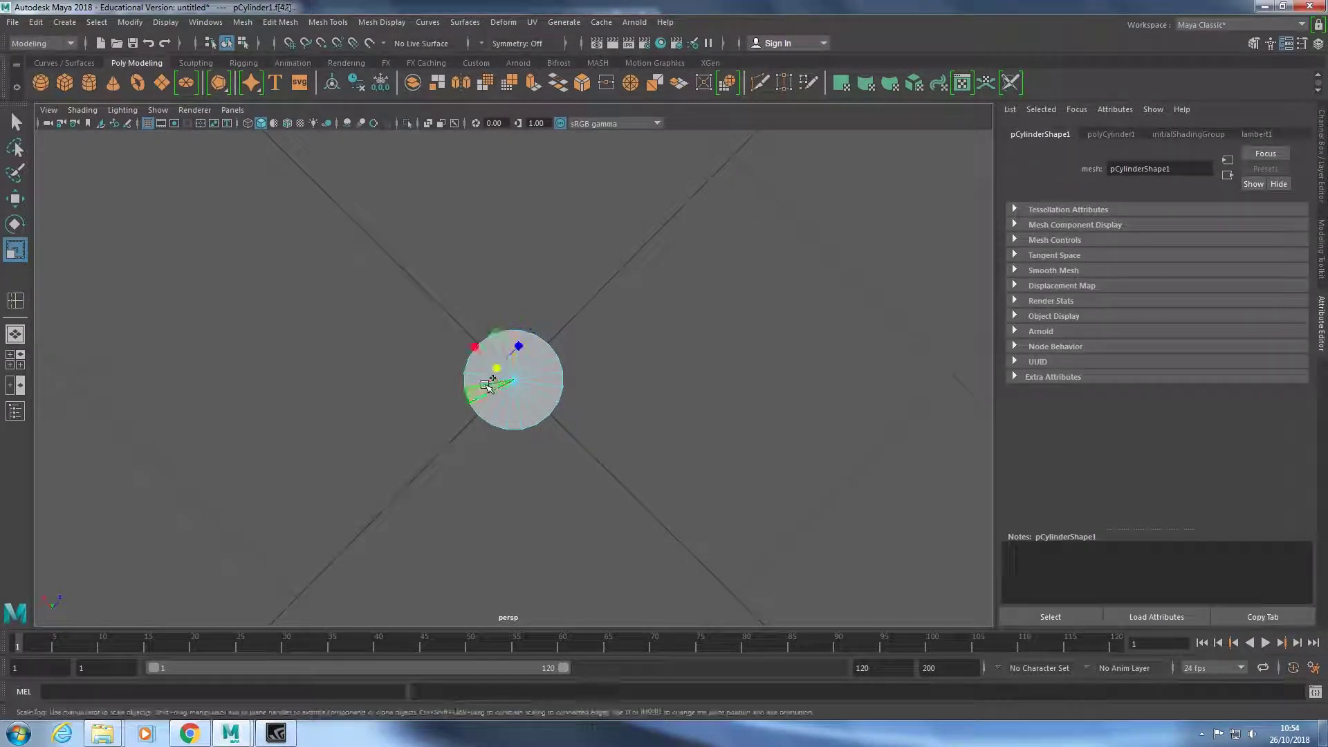
pyautogui.hotkey('ctrl', 'e')
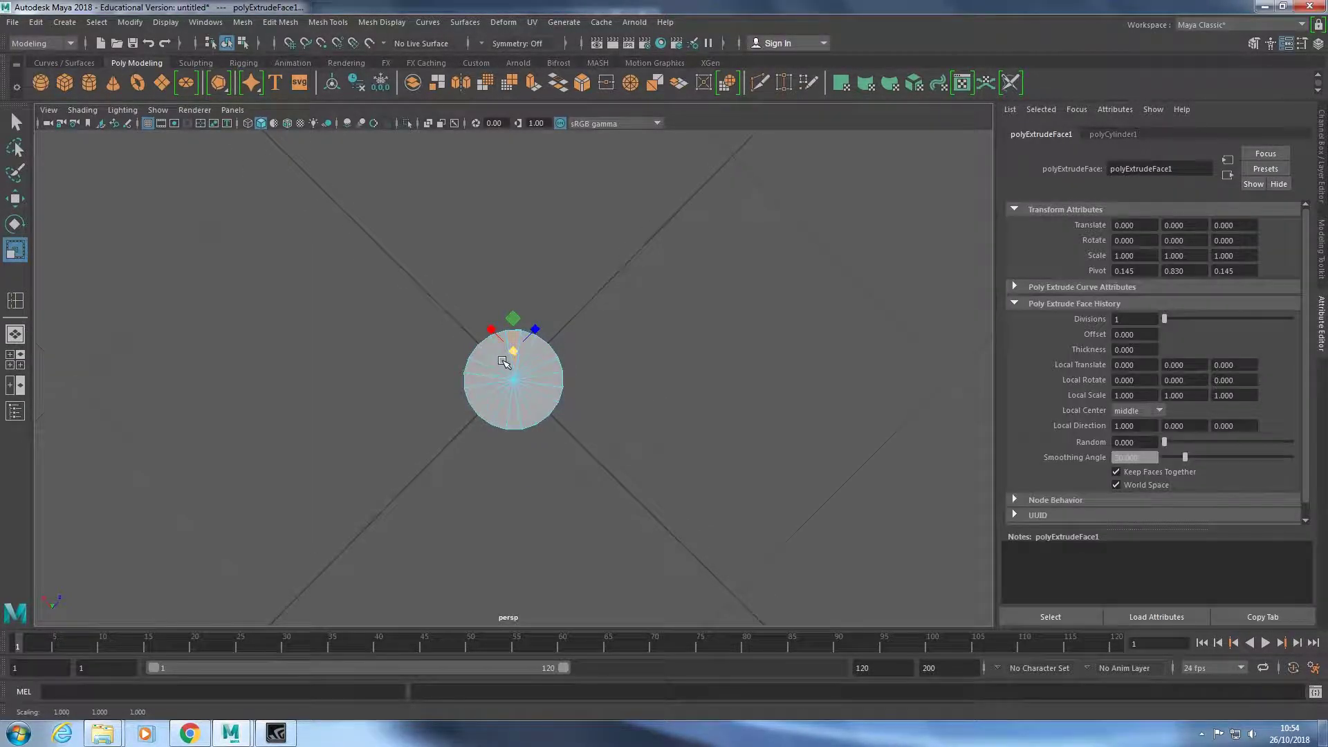
pyautogui.keyDown('shift'); pyautogui.click(477, 360); pyautogui.keyUp('shift')
pyautogui.hotkey('ctrl', 'z')
pyautogui.keyDown('shift'); pyautogui.click(482, 367); pyautogui.keyUp('shift')
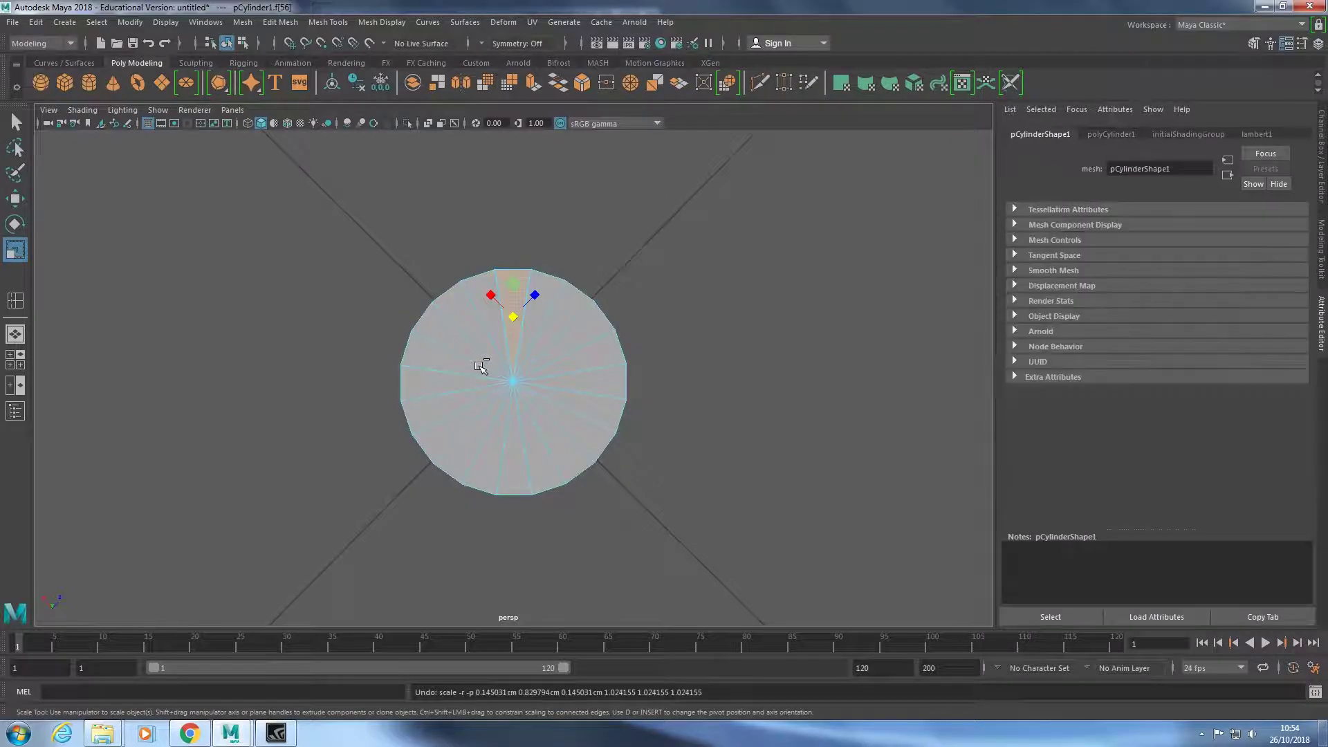
pyautogui.moveTo(470, 370)
pyautogui.mouseDown()
pyautogui.moveTo(465, 395)
pyautogui.moveTo(504, 444)
pyautogui.moveTo(572, 435)
pyautogui.moveTo(597, 380)
pyautogui.moveTo(558, 305)
pyautogui.mouseUp()
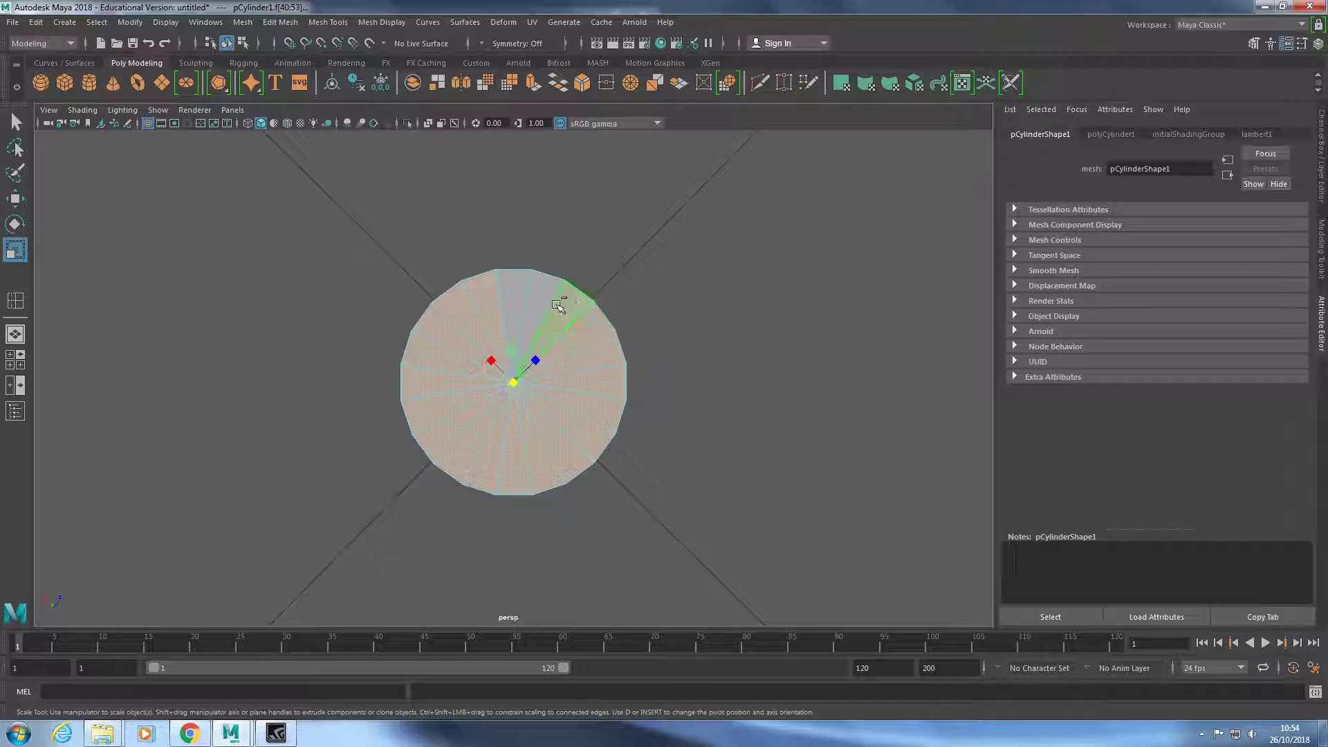
# In front view, pull the extruded cap faces up to the banner finial.
pyautogui.press('space')
pyautogui.press('space')
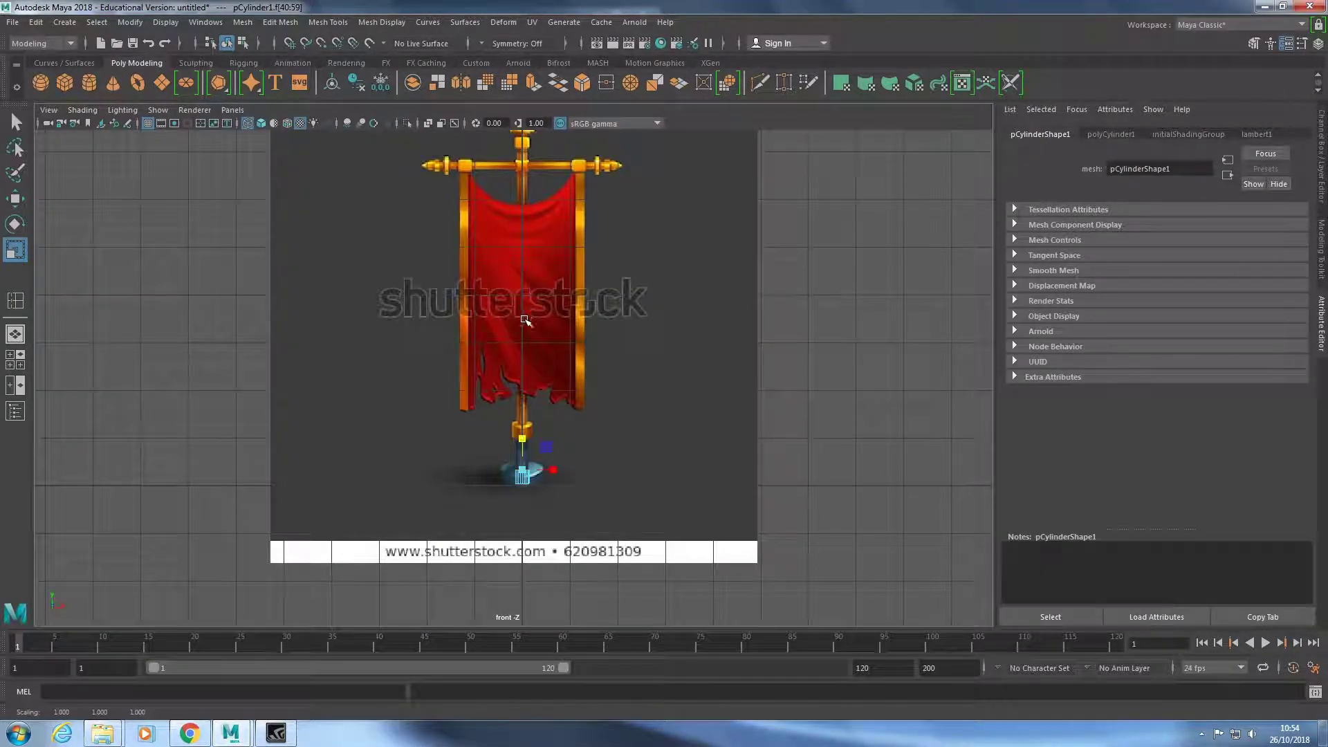
pyautogui.press('w')
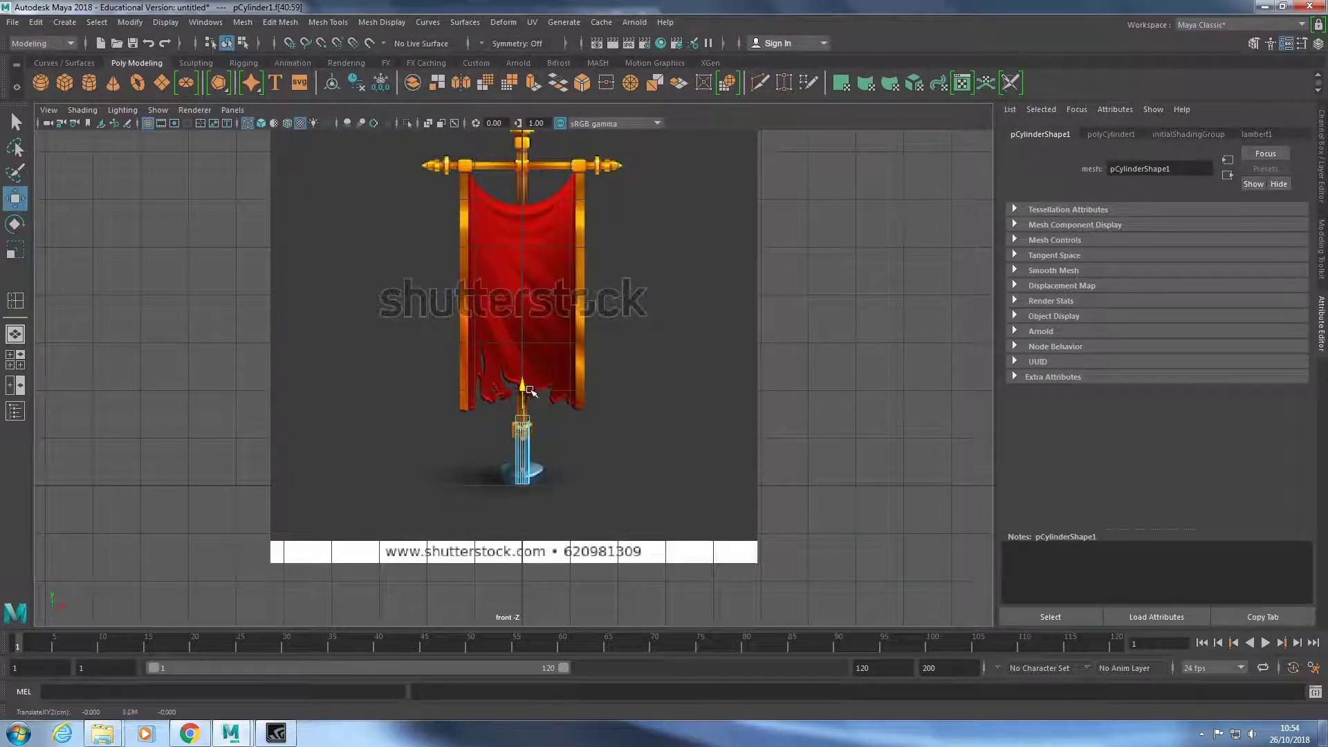
pyautogui.moveTo(524, 434); pyautogui.dragTo(523, 142)
pyautogui.keyDown('alt'); pyautogui.moveTo(626, 234); pyautogui.dragTo(601, 424, button='middle'); pyautogui.keyUp('alt')
pyautogui.moveTo(519, 373); pyautogui.dragTo(524, 346)
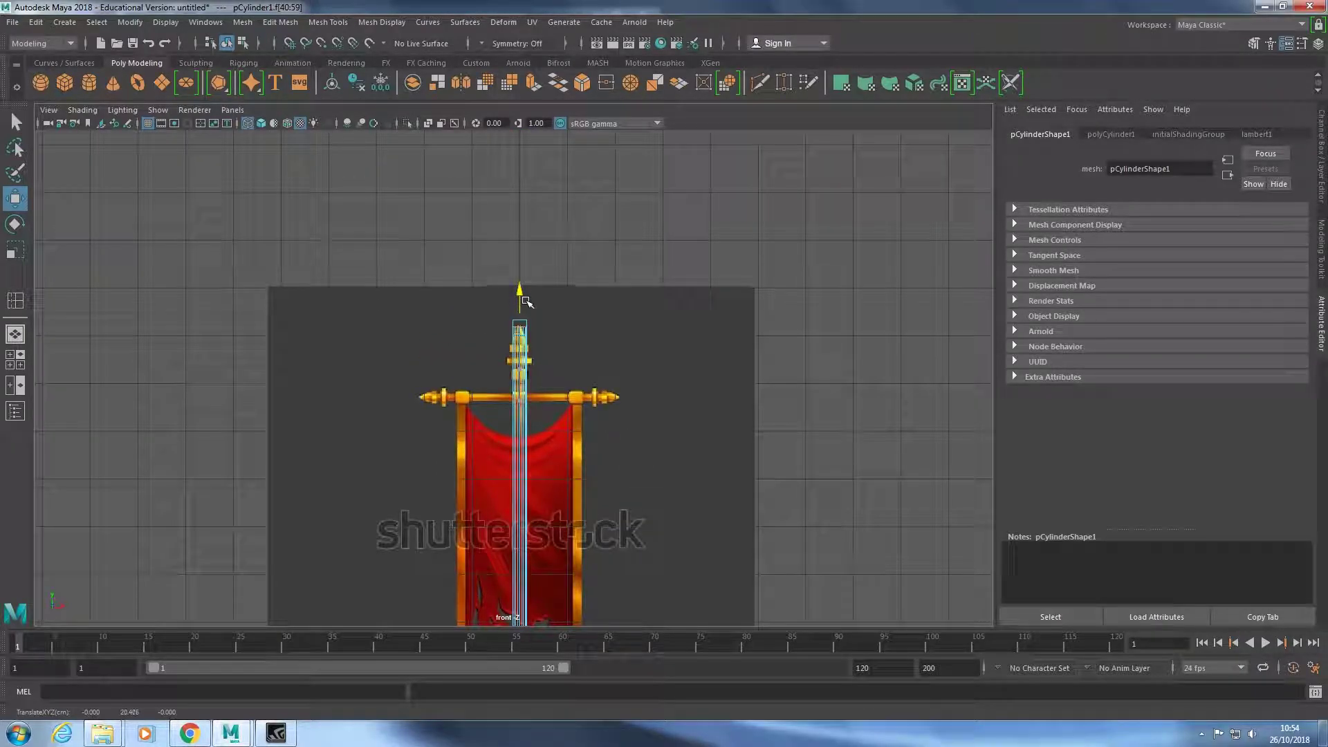
pyautogui.scroll(5, 538, 373)
pyautogui.click(328, 23)
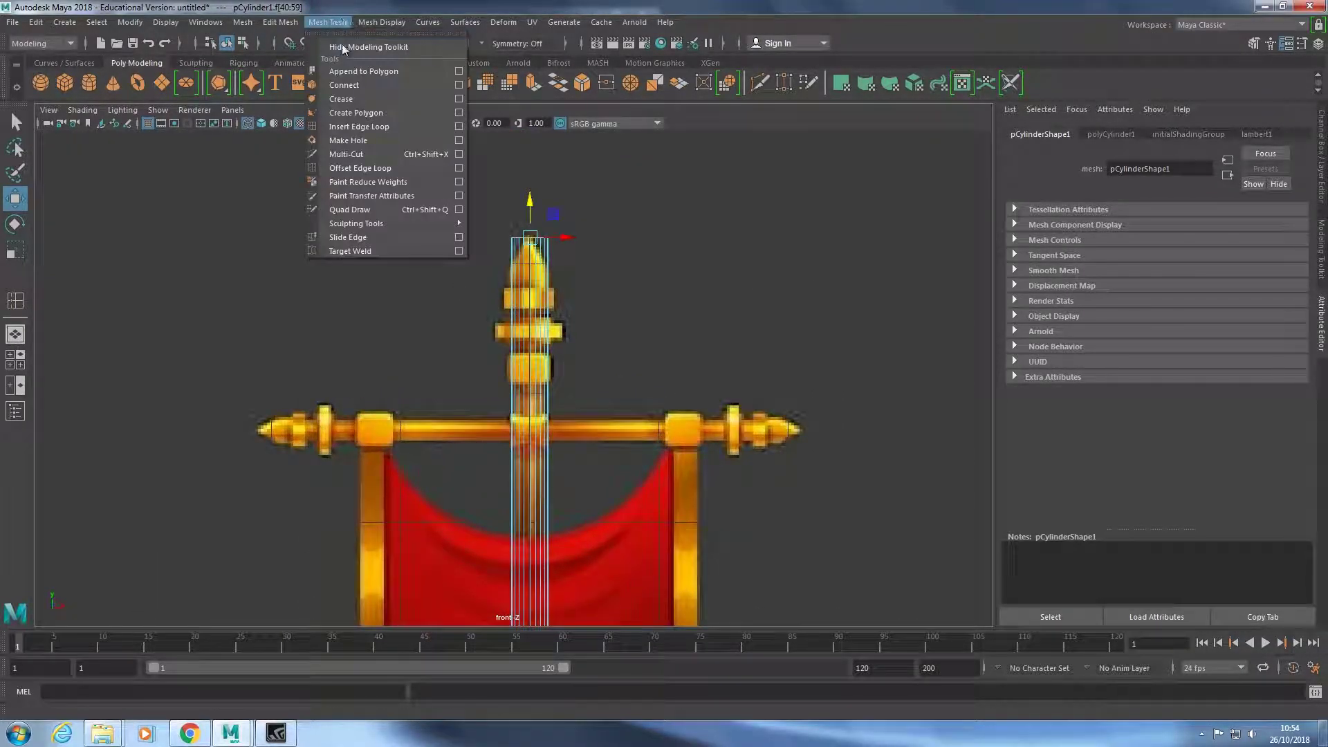
# Insert edge loops near the finial tip, at the finial ring and just below it.
pyautogui.click(370, 126)
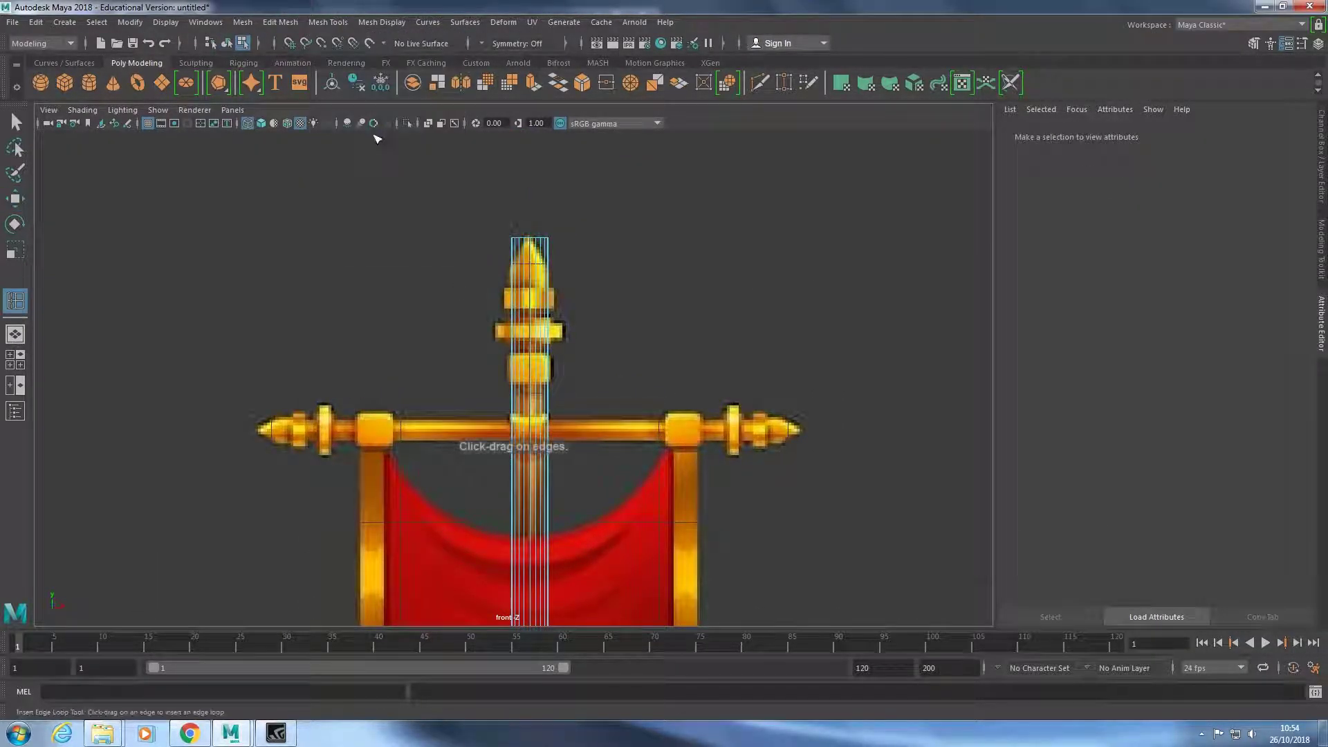
pyautogui.click(546, 264)
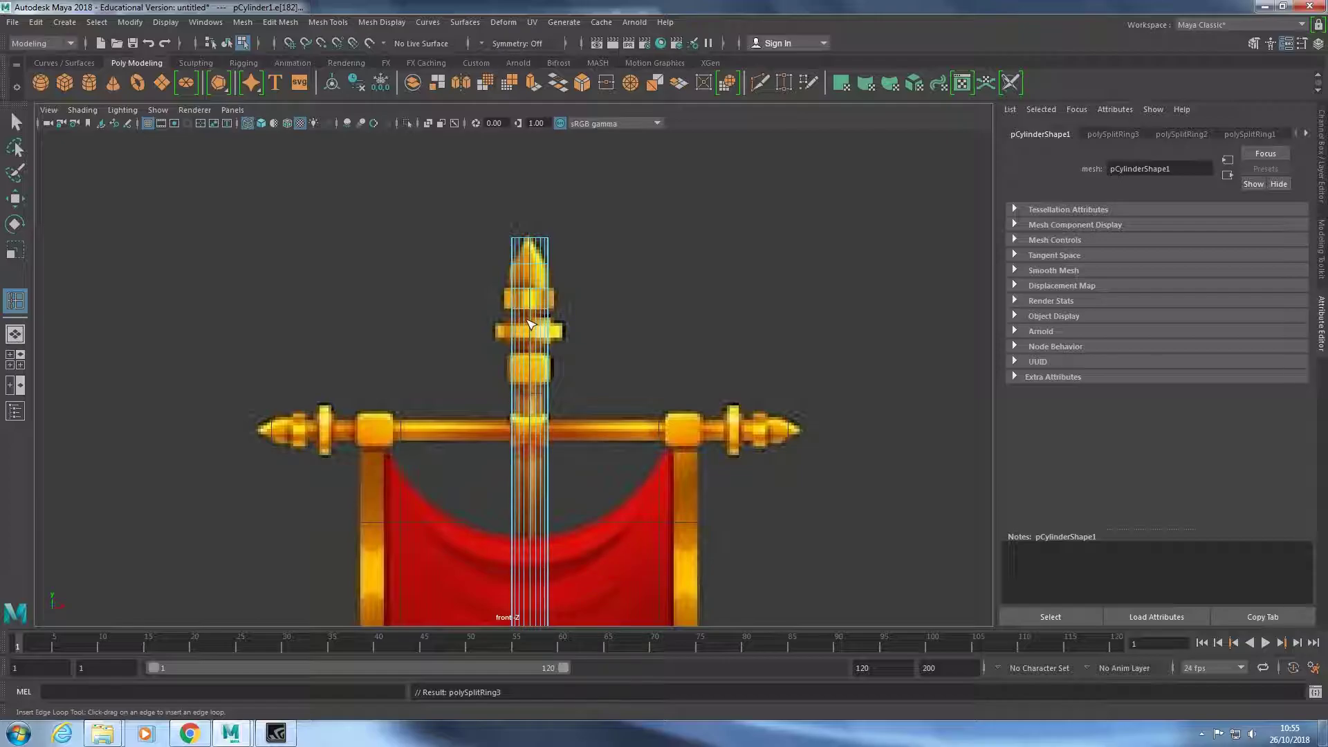
pyautogui.press('space')
pyautogui.press('space')
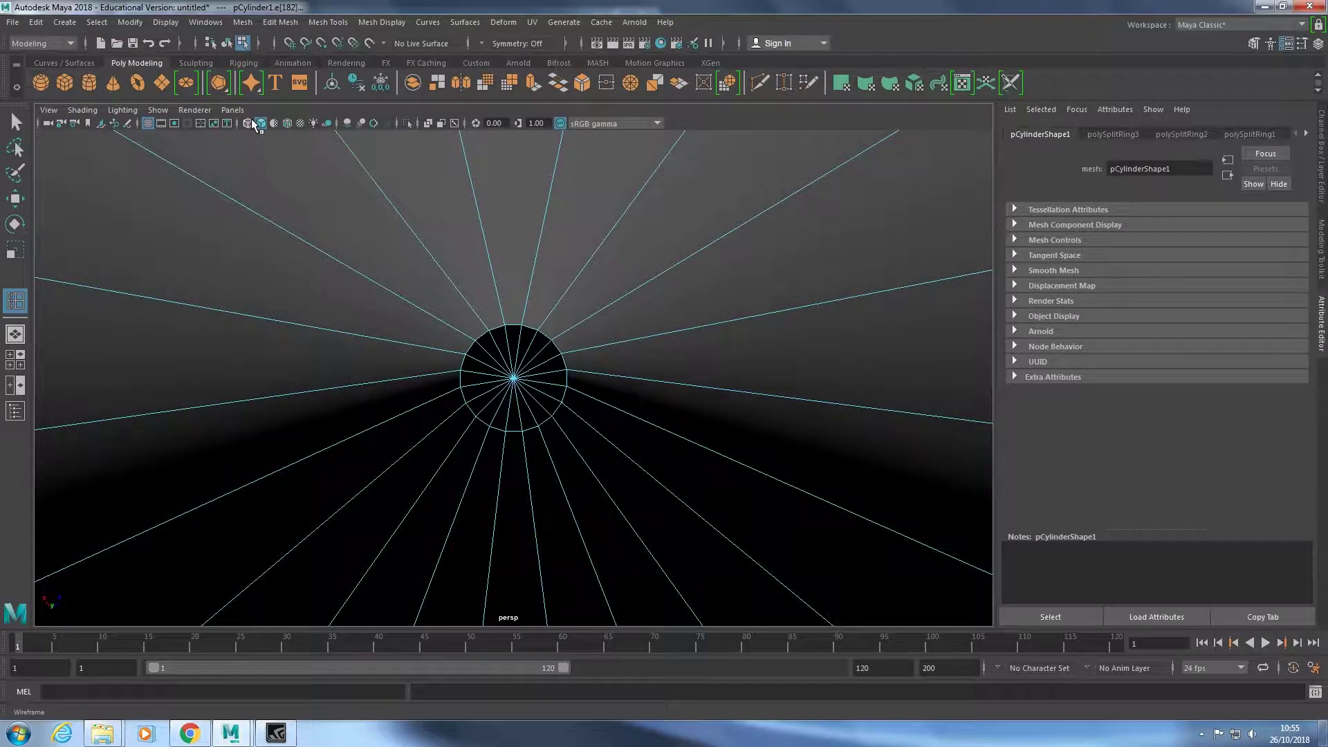
pyautogui.press('space')
pyautogui.press('space')
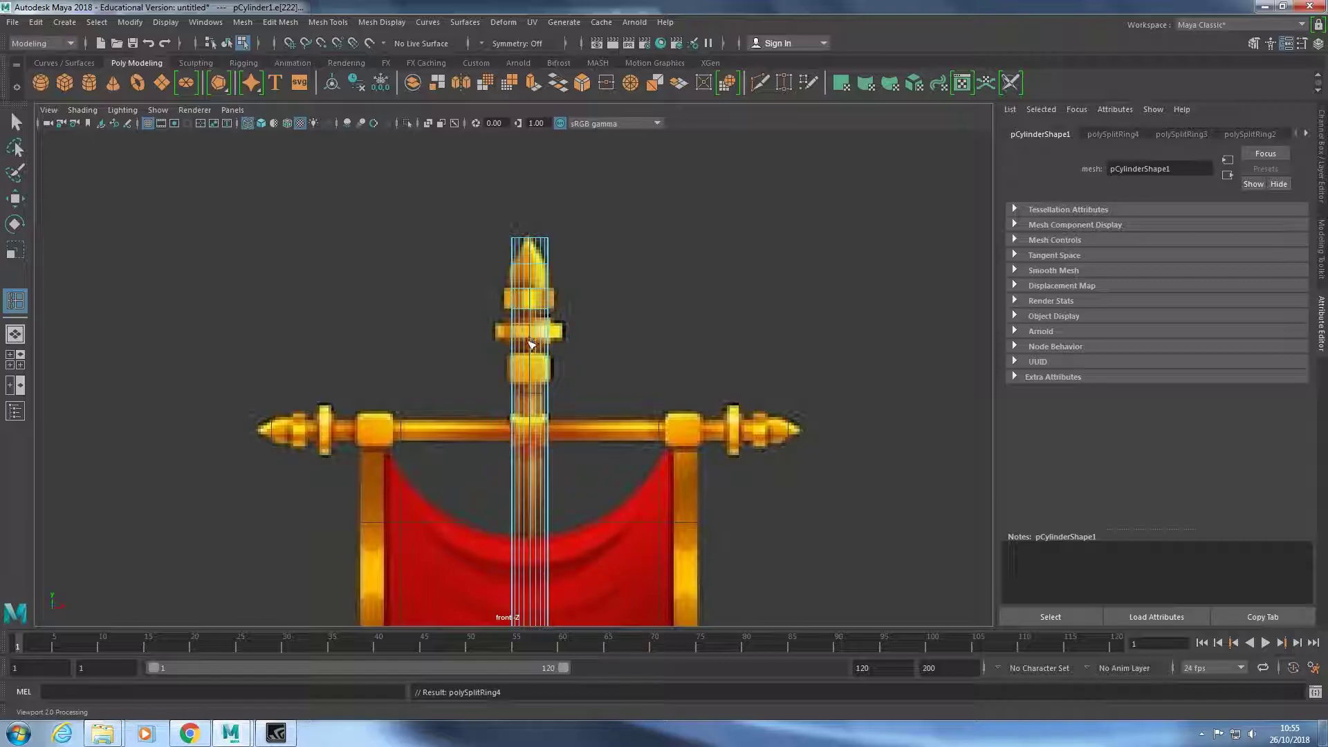
pyautogui.click(532, 345)
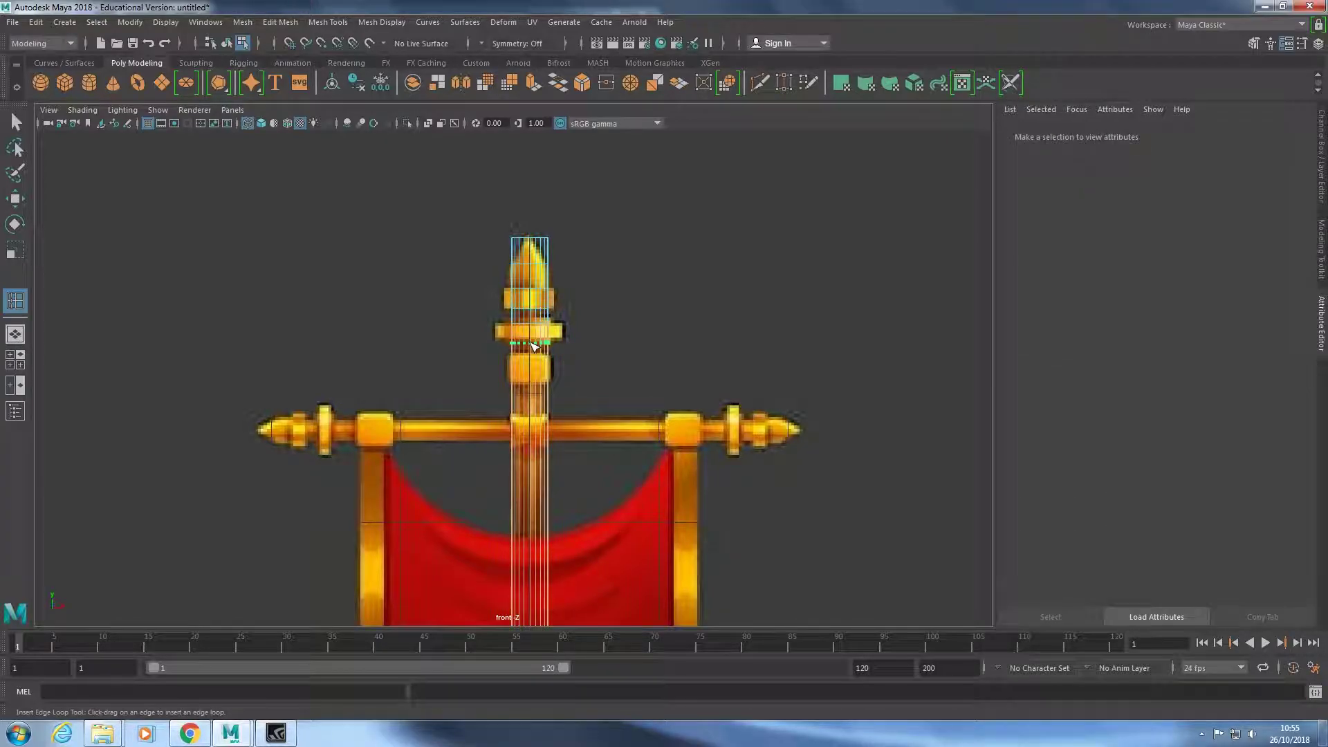
pyautogui.click(533, 345)
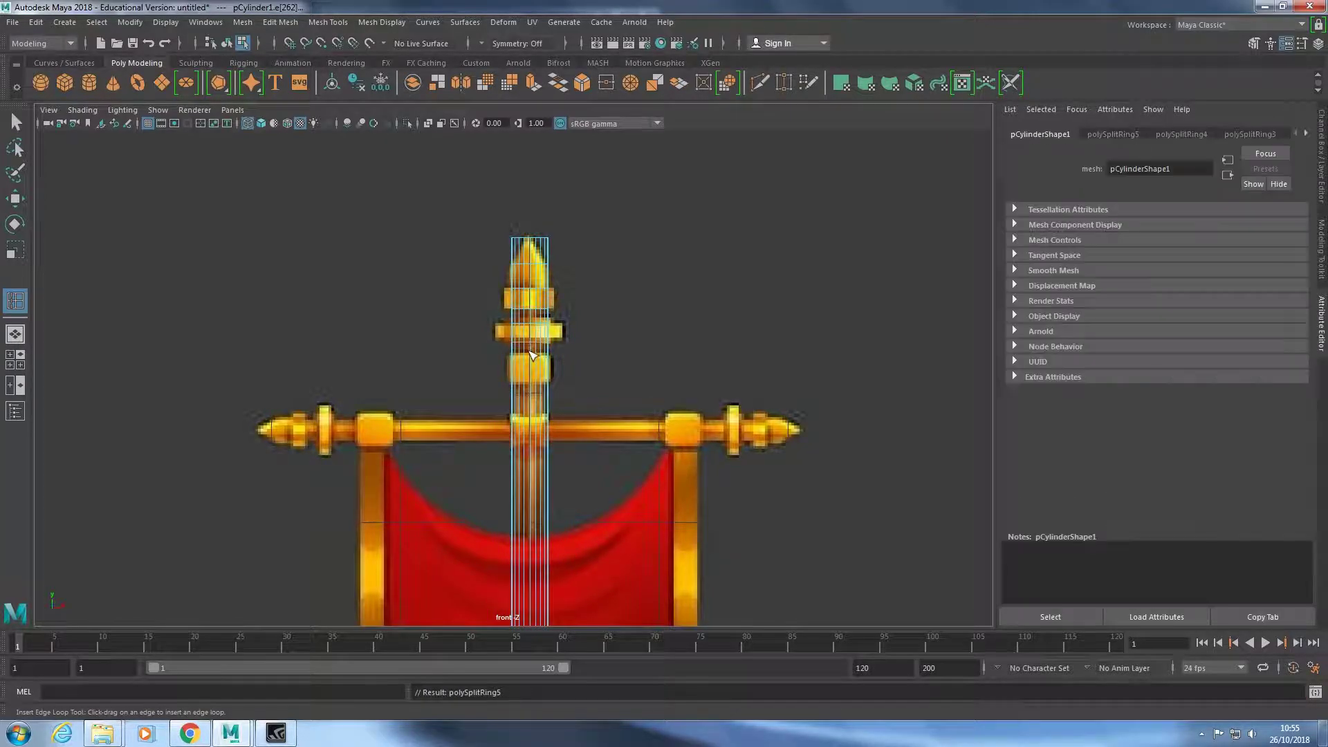
pyautogui.click(534, 386)
# Add edge loops on the lower pole, the lower ring's top and bottom, and the base.
pyautogui.click(533, 448)
pyautogui.keyDown('alt'); pyautogui.moveTo(547, 486); pyautogui.dragTo(586, 421, button='middle'); pyautogui.keyUp('alt')
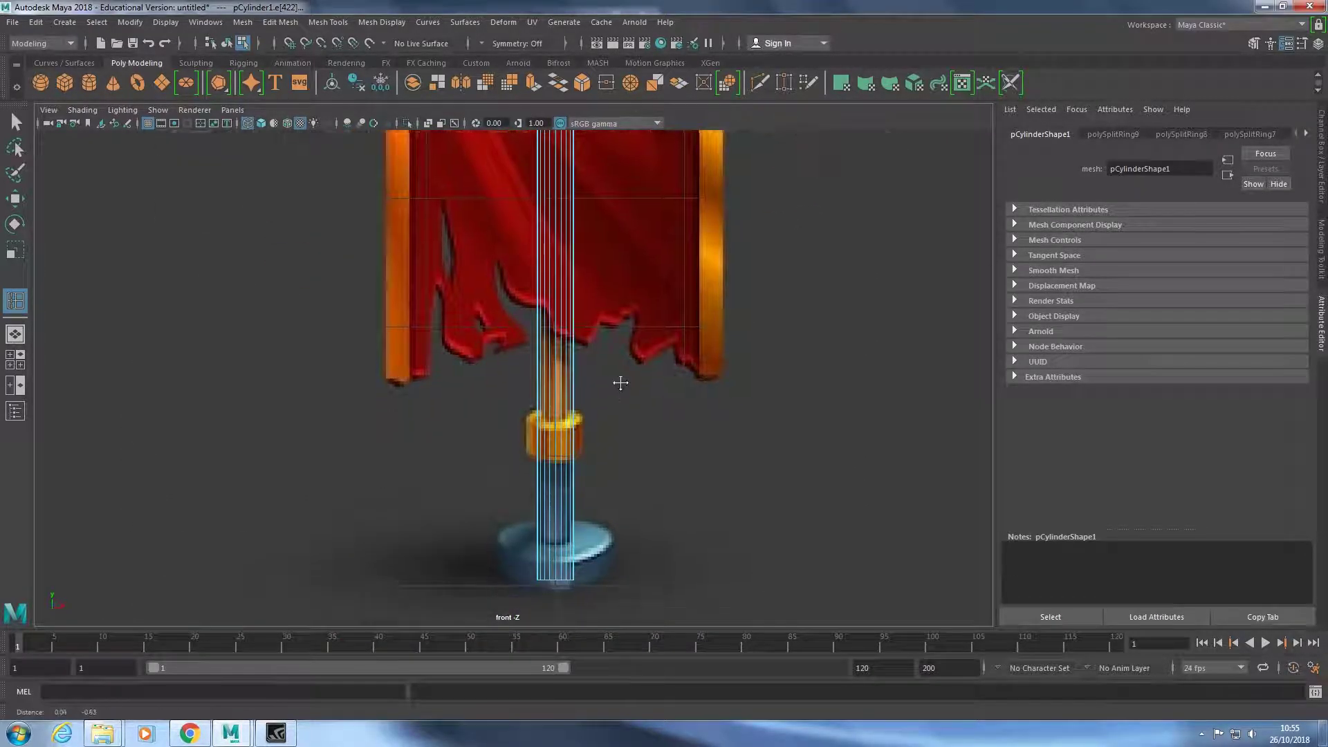
pyautogui.click(559, 419)
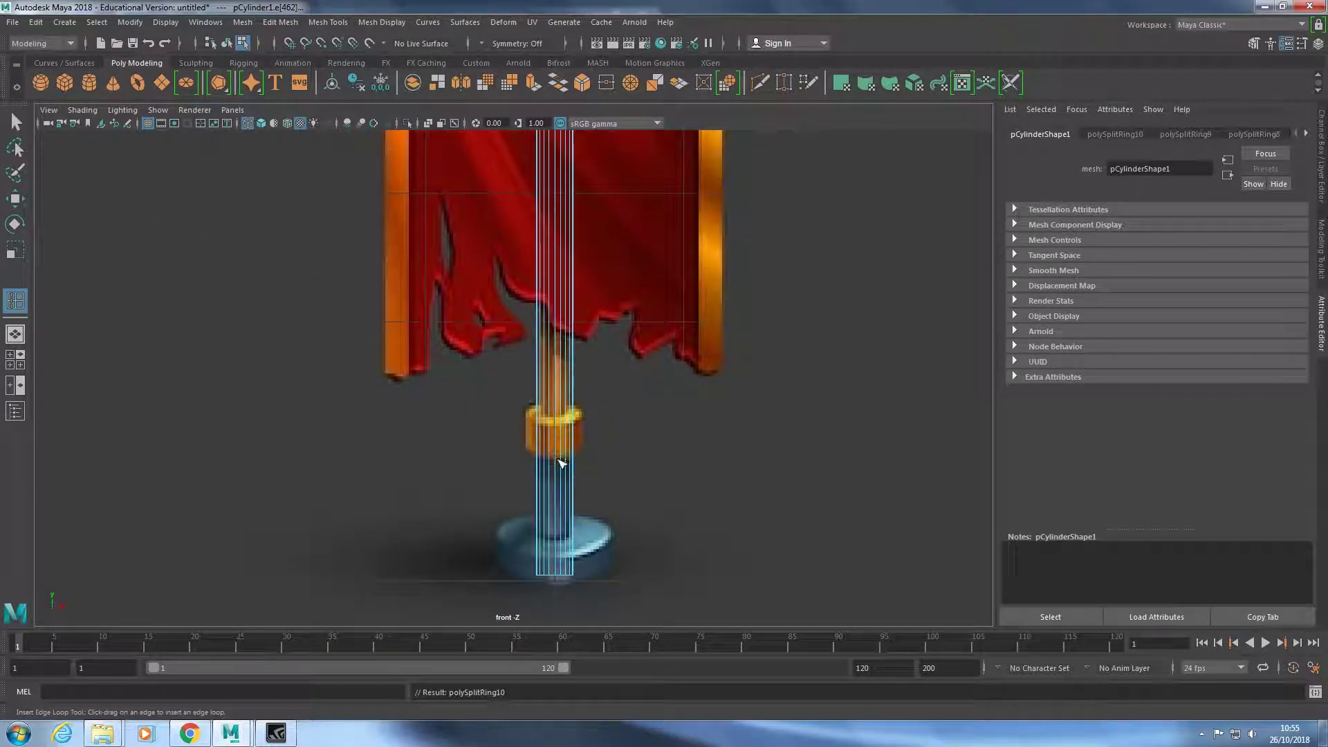
pyautogui.click(560, 458)
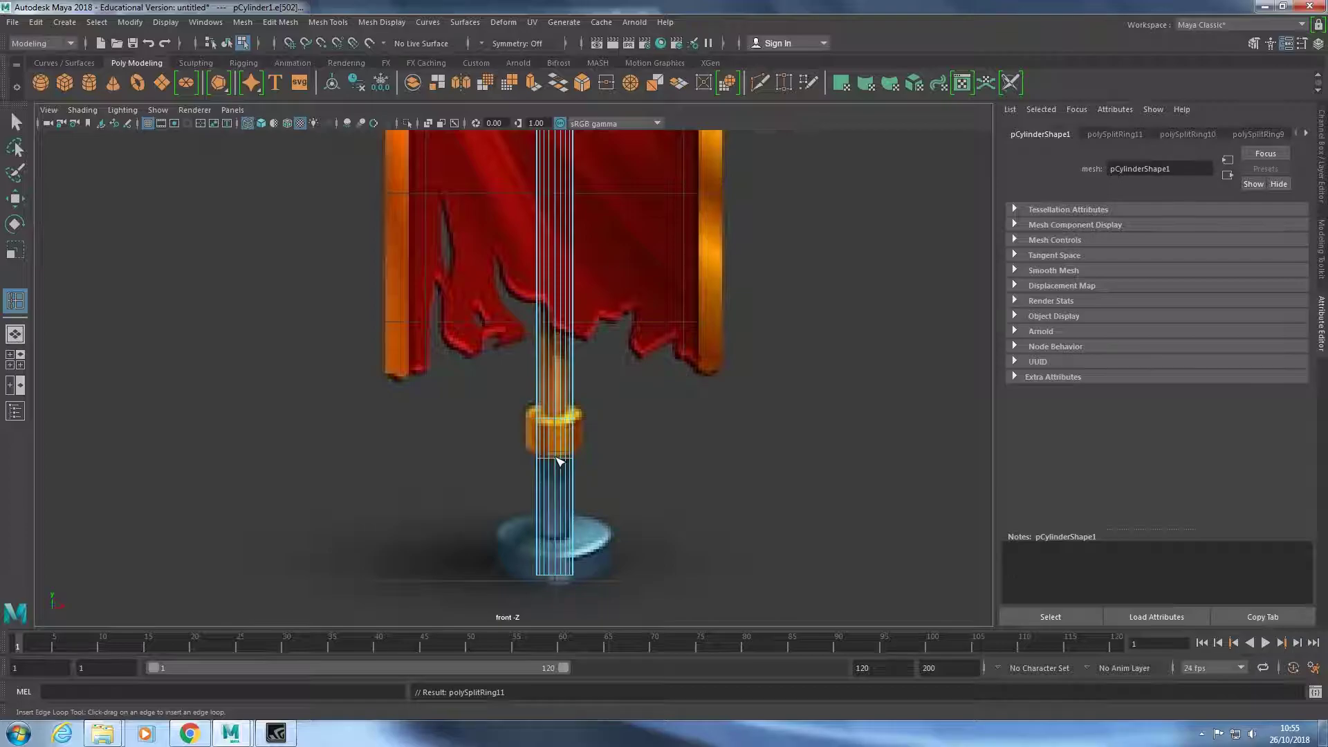
pyautogui.click(561, 543)
# Orbit around the pole's bottom and insert one more edge loop (polySplitRing13).
pyautogui.press('space')
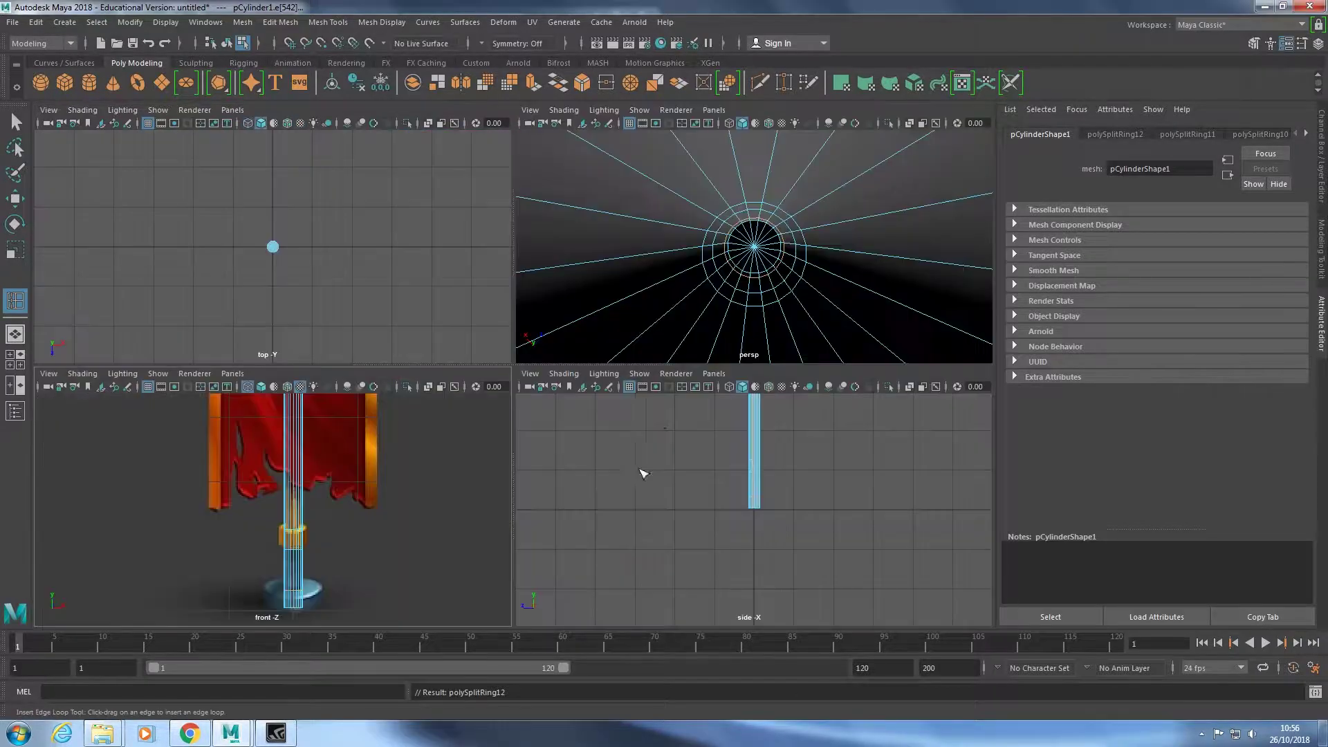
pyautogui.press('space')
pyautogui.scroll(-2, 633, 294)
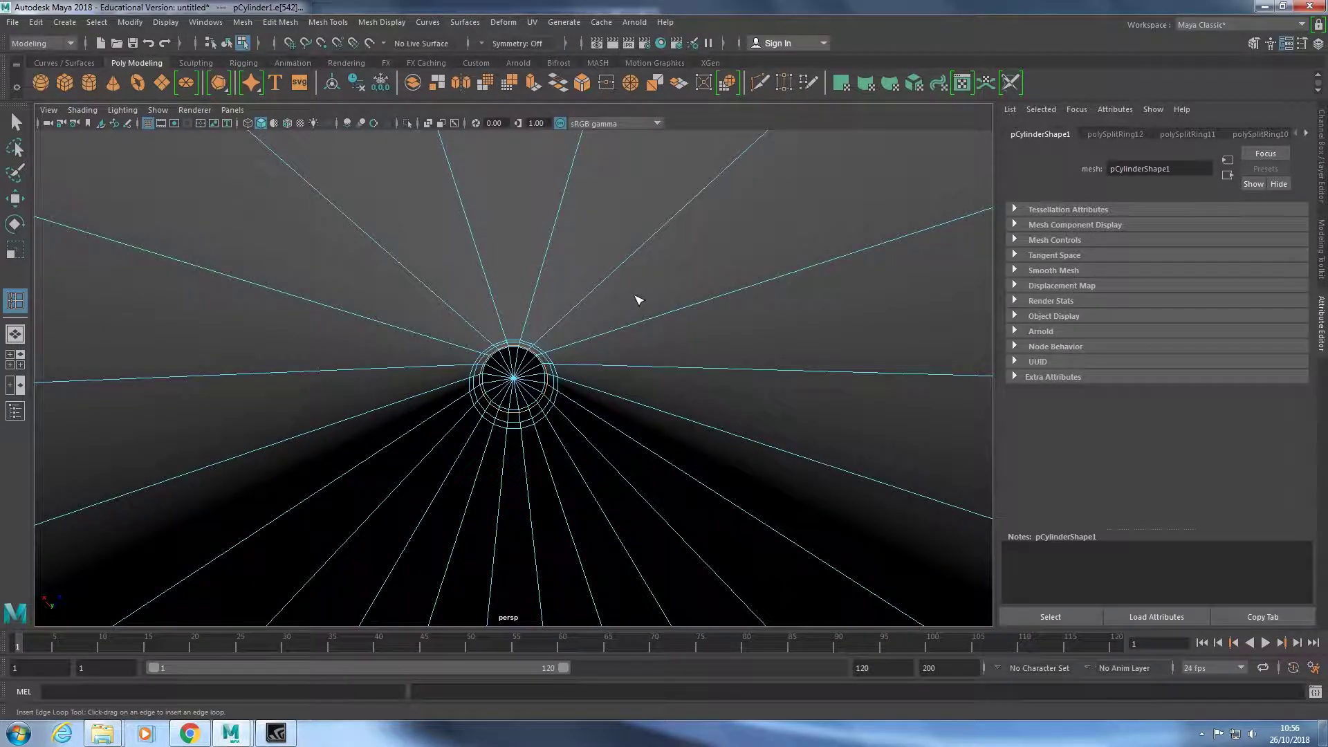
pyautogui.moveTo(634, 296)
pyautogui.keyDown('alt'); pyautogui.mouseDown()
pyautogui.moveTo(497, 420)
pyautogui.moveTo(503, 385)
pyautogui.mouseUp(); pyautogui.keyUp('alt')
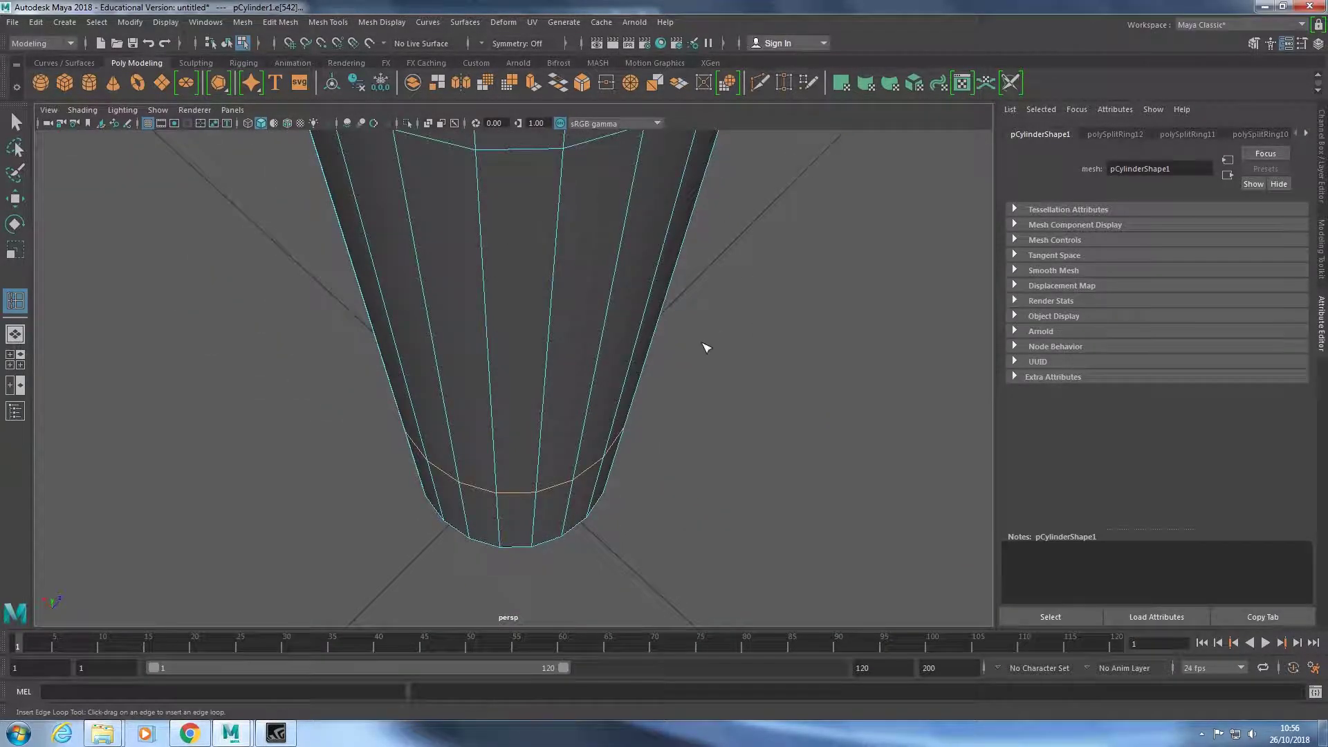
pyautogui.scroll(-3, 702, 332)
pyautogui.moveTo(696, 317)
pyautogui.keyDown('alt'); pyautogui.mouseDown()
pyautogui.moveTo(762, 213)
pyautogui.moveTo(616, 228)
pyautogui.moveTo(528, 206)
pyautogui.mouseUp(); pyautogui.keyUp('alt')
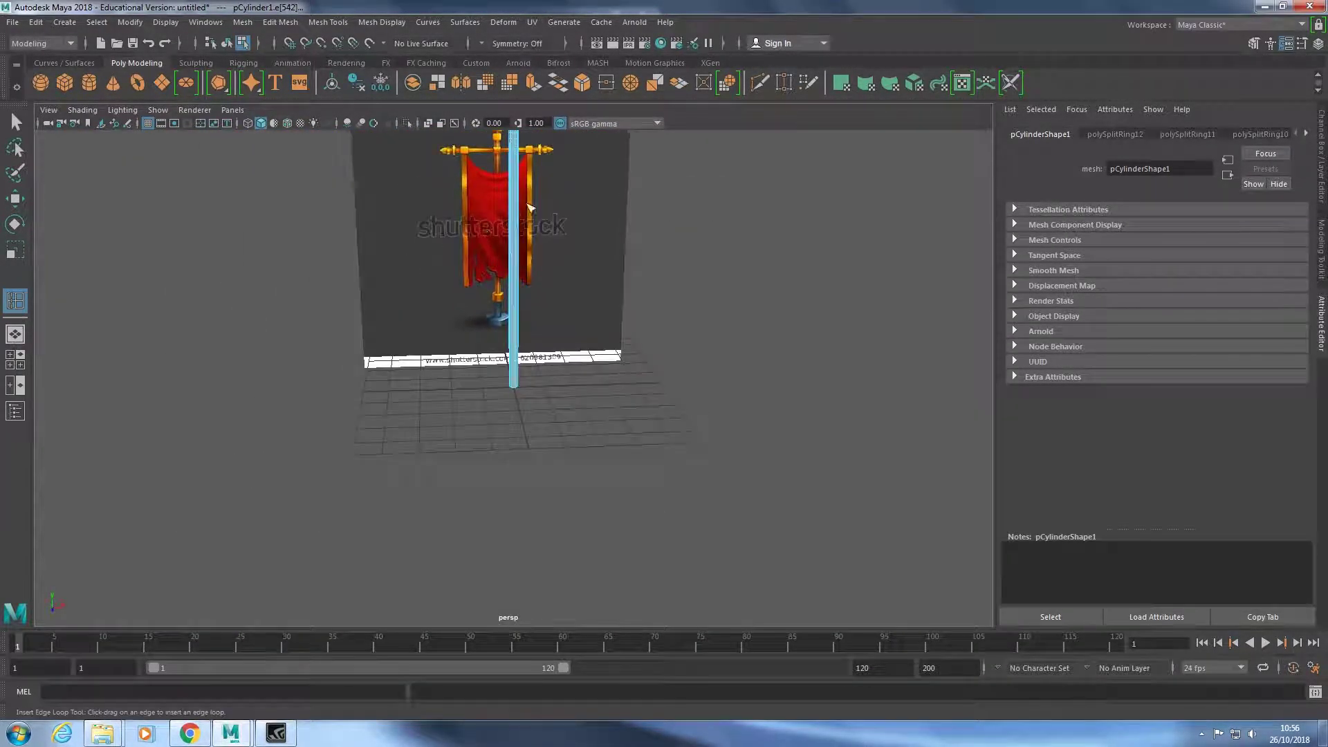
pyautogui.scroll(4, 575, 249)
pyautogui.scroll(3, 623, 287)
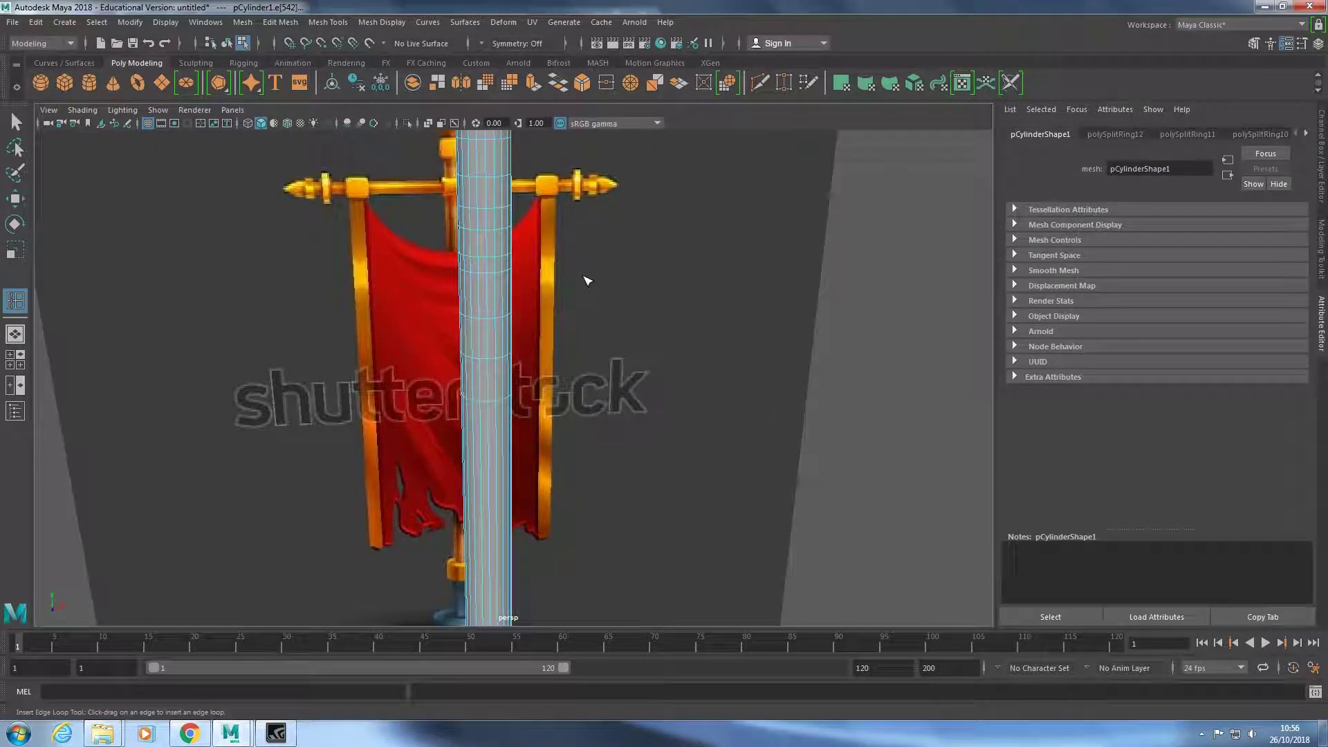
pyautogui.press('space')
pyautogui.press('space')
pyautogui.scroll(2, 737, 250)
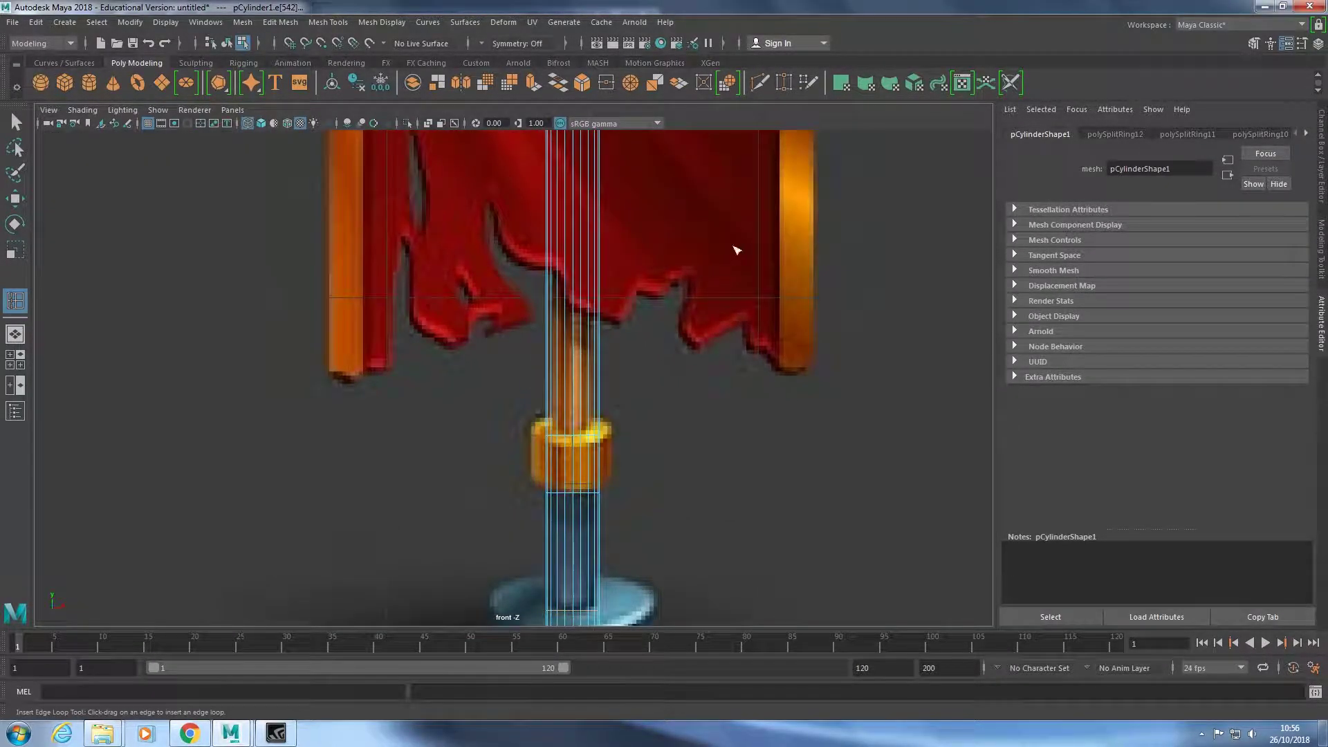
pyautogui.scroll(-2, 737, 250)
pyautogui.press('space')
pyautogui.scroll(3, 653, 400)
pyautogui.keyDown('alt'); pyautogui.moveTo(652, 400); pyautogui.dragTo(659, 408); pyautogui.keyUp('alt')
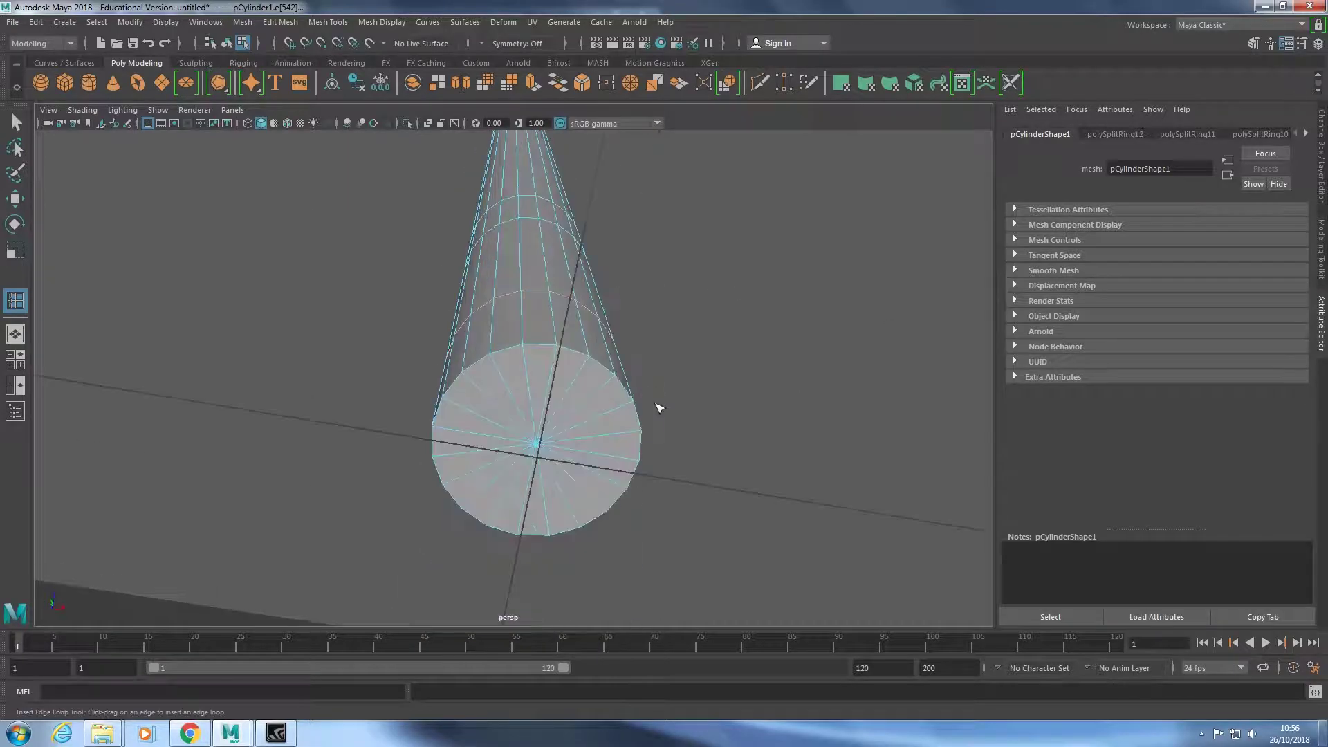
pyautogui.rightClick(553, 399)
pyautogui.click(537, 371)
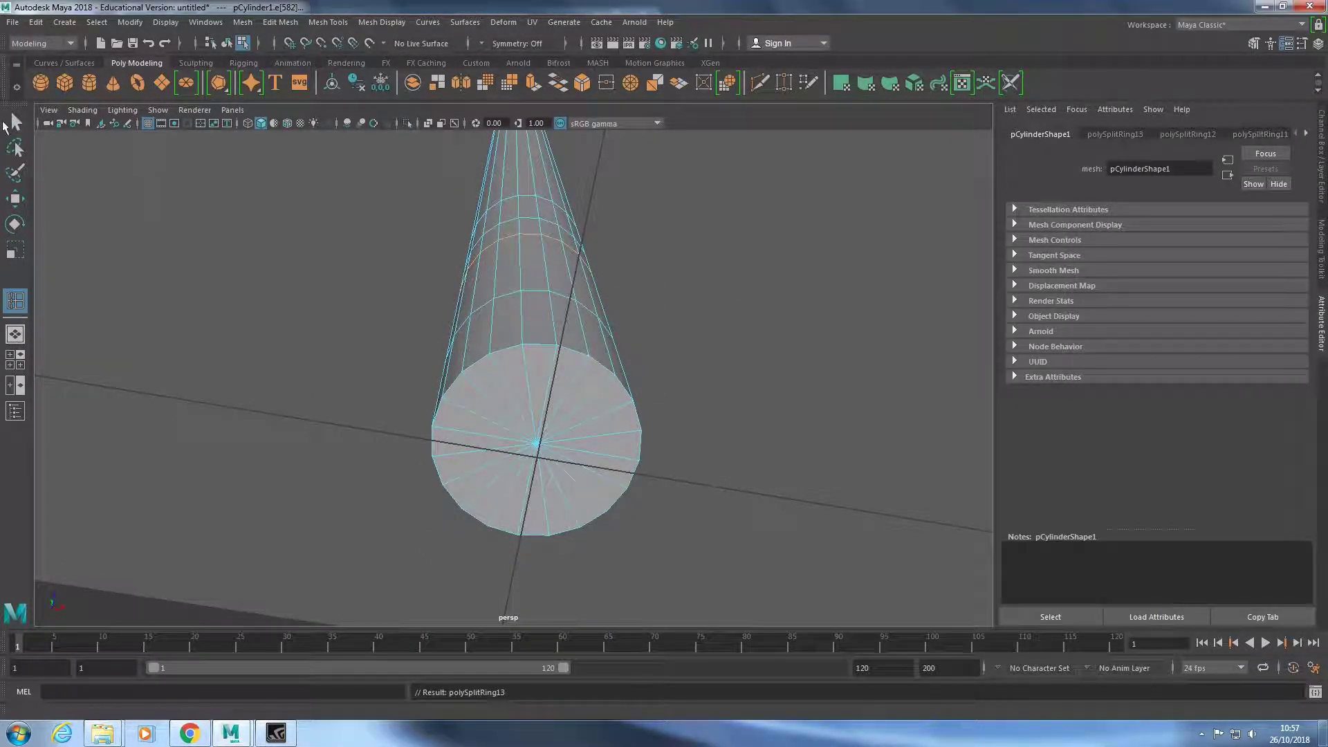
# Select all the faces of the pole's bottom cap.
pyautogui.press('q')
pyautogui.moveTo(523, 374)
pyautogui.mouseDown()
pyautogui.moveTo(484, 377)
pyautogui.moveTo(460, 453)
pyautogui.moveTo(510, 498)
pyautogui.mouseUp()
pyautogui.click(616, 422)
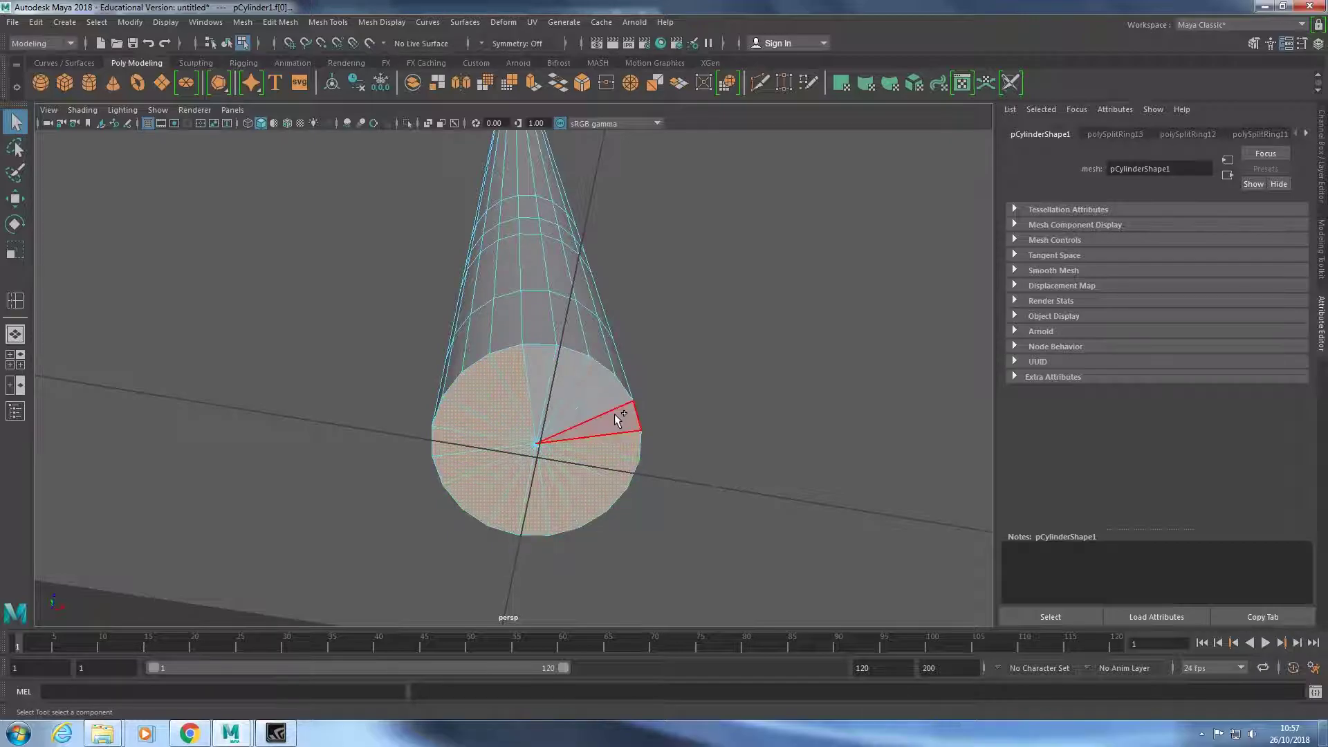
pyautogui.press('space')
pyautogui.press('space')
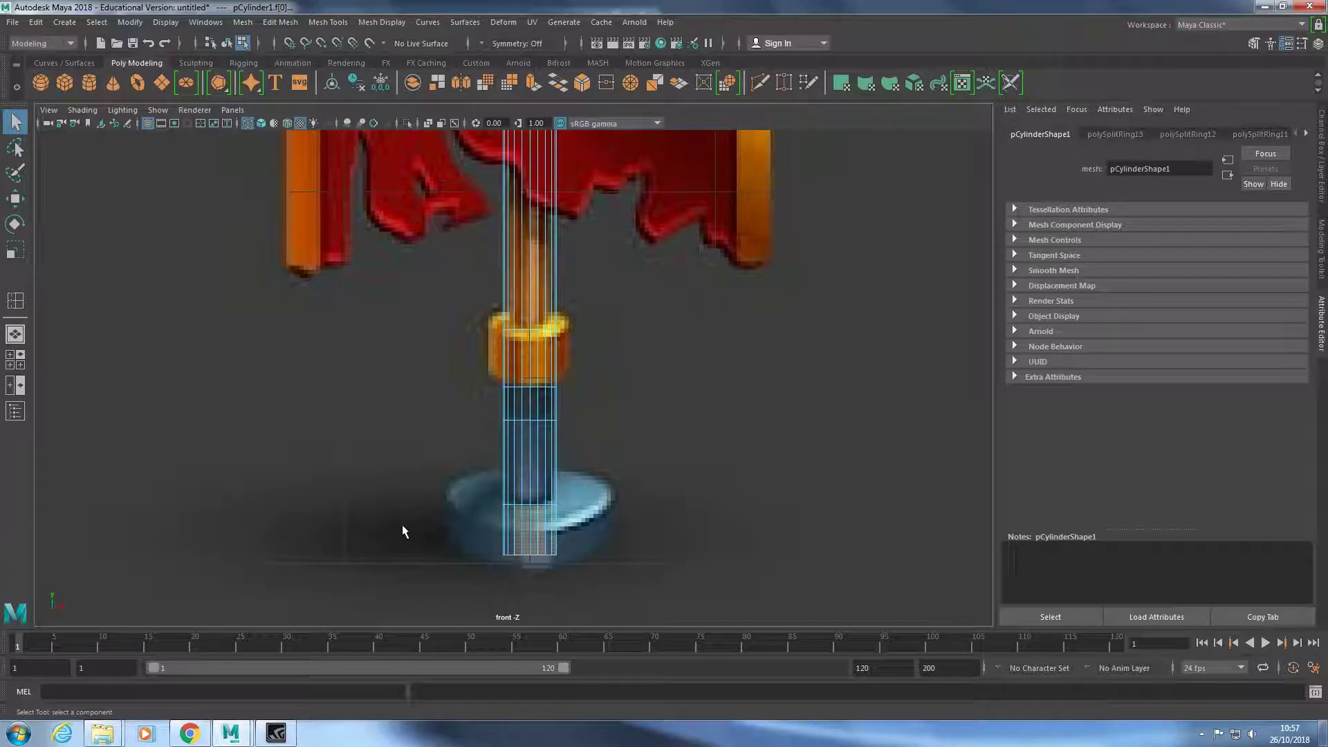
pyautogui.press('space')
pyautogui.press('space')
pyautogui.press('space')
pyautogui.press('space')
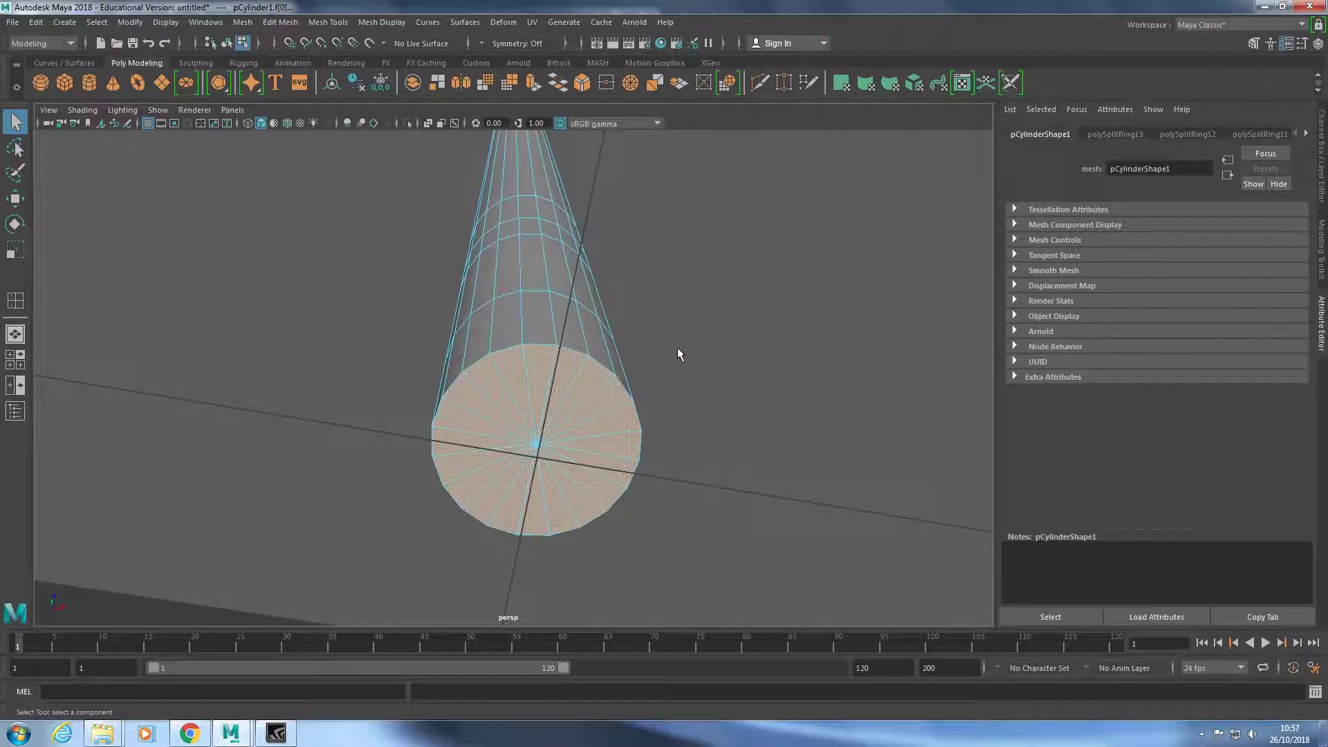
pyautogui.moveTo(570, 372)
pyautogui.mouseDown()
pyautogui.moveTo(488, 382)
pyautogui.moveTo(462, 451)
pyautogui.mouseUp()
pyautogui.moveTo(553, 512); pyautogui.dragTo(626, 453)
pyautogui.moveTo(585, 388); pyautogui.dragTo(609, 377)
pyautogui.keyDown('alt'); pyautogui.moveTo(609, 377); pyautogui.dragTo(523, 520); pyautogui.keyUp('alt')
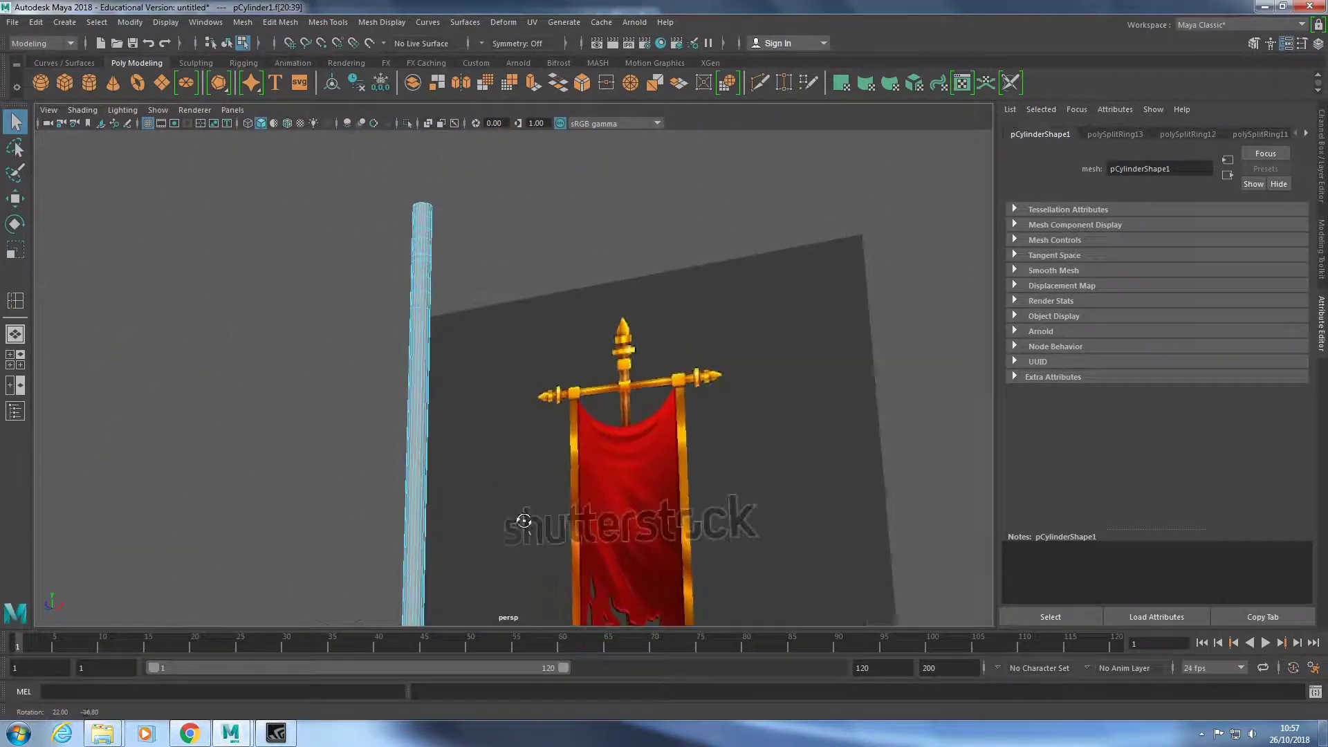
# Frame the selected cap faces f[20:39] in front view with the Move tool ready.
pyautogui.press('f')
pyautogui.press('w')
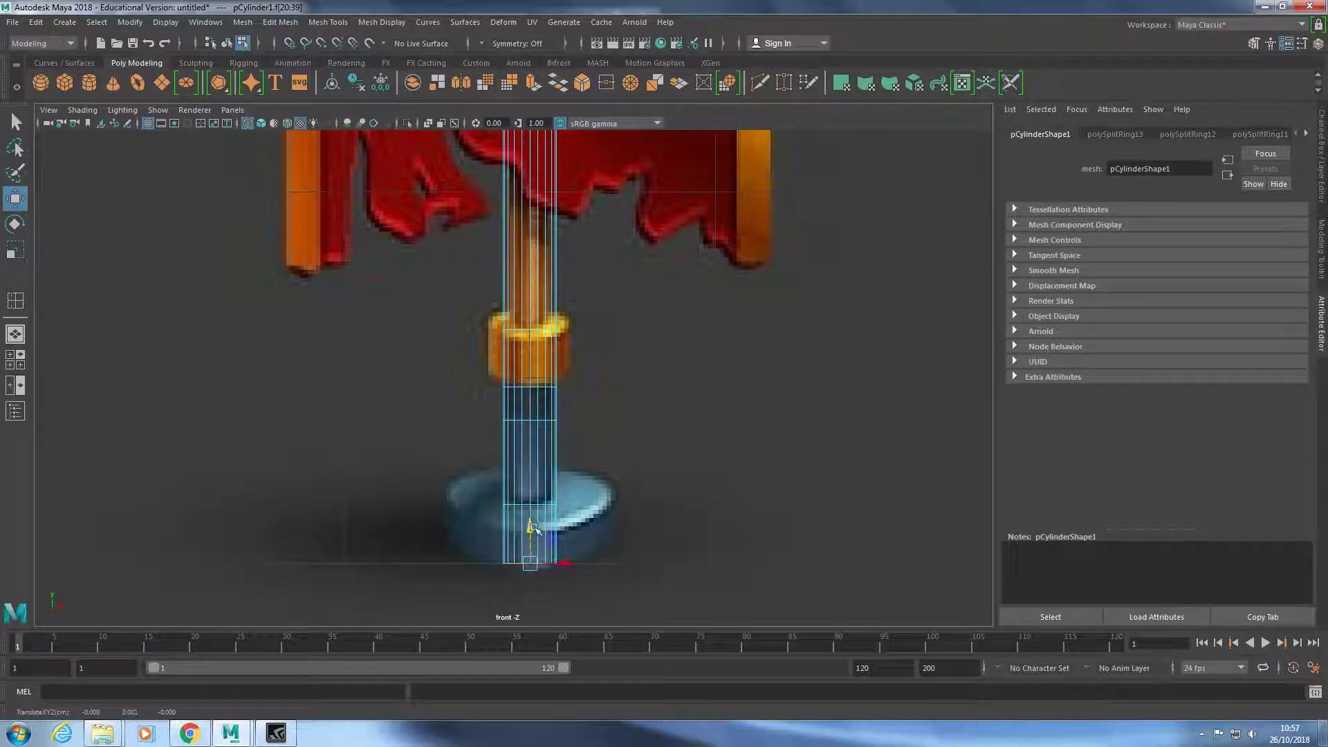
pyautogui.press('space')
pyautogui.press('space')
pyautogui.moveTo(483, 401); pyautogui.dragTo(608, 365, button='right')
pyautogui.keyDown('alt'); pyautogui.moveTo(608, 365); pyautogui.dragTo(770, 465, button='middle'); pyautogui.keyUp('alt')
# Select the pole's top vertex ring and taper it into a pointed finial tip.
pyautogui.scroll(-3, 770, 465)
pyautogui.scroll(-2, 786, 533)
pyautogui.scroll(5, 569, 388)
pyautogui.scroll(2, 568, 388)
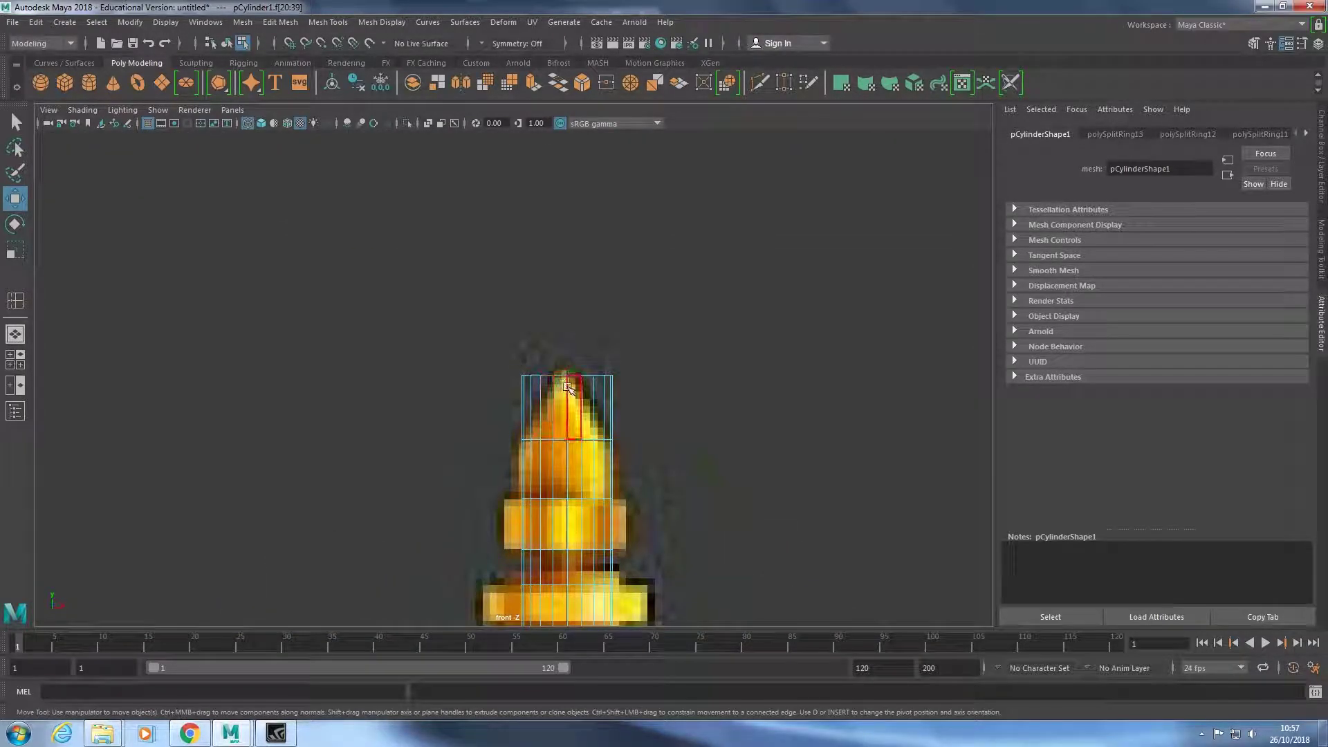
pyautogui.moveTo(567, 334); pyautogui.dragTo(557, 305, button='right')
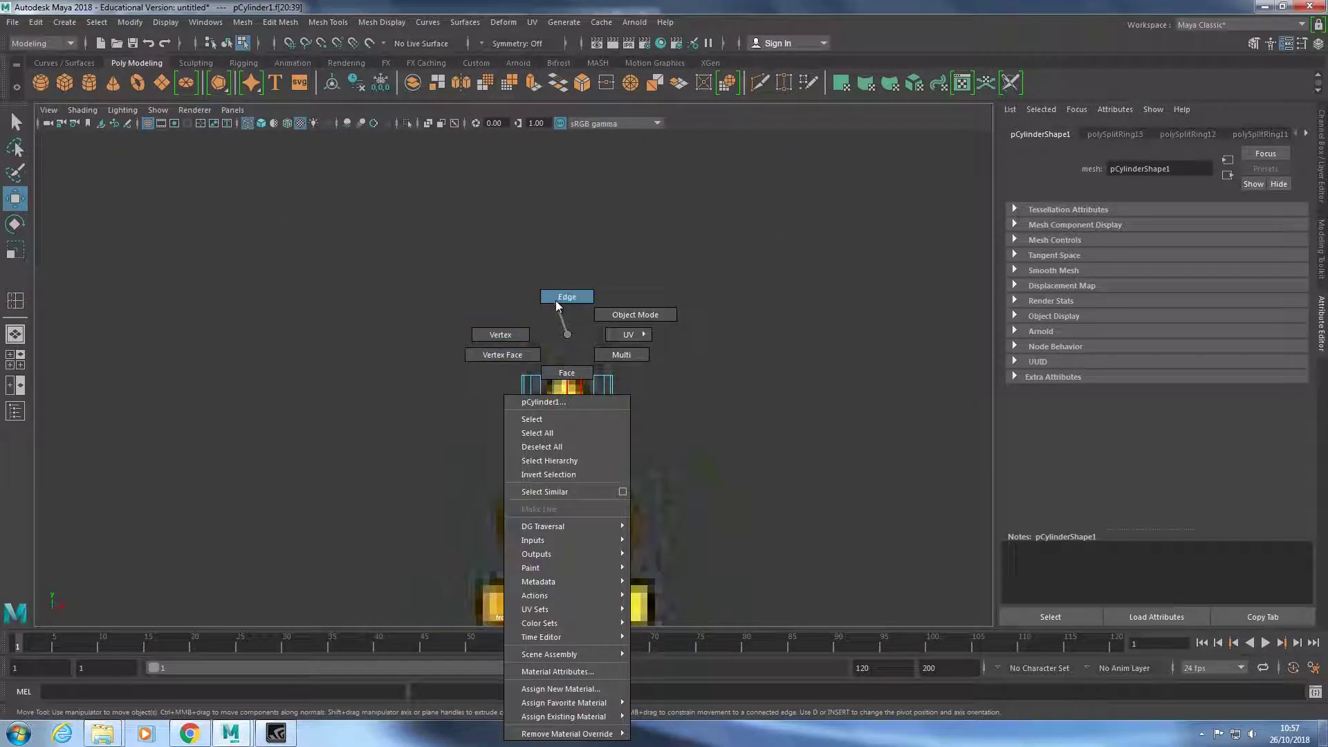
pyautogui.moveTo(484, 346)
pyautogui.mouseDown()
pyautogui.moveTo(635, 388)
pyautogui.moveTo(506, 374)
pyautogui.moveTo(571, 344)
pyautogui.mouseUp()
pyautogui.press('e')
pyautogui.press('r')
pyautogui.press('w')
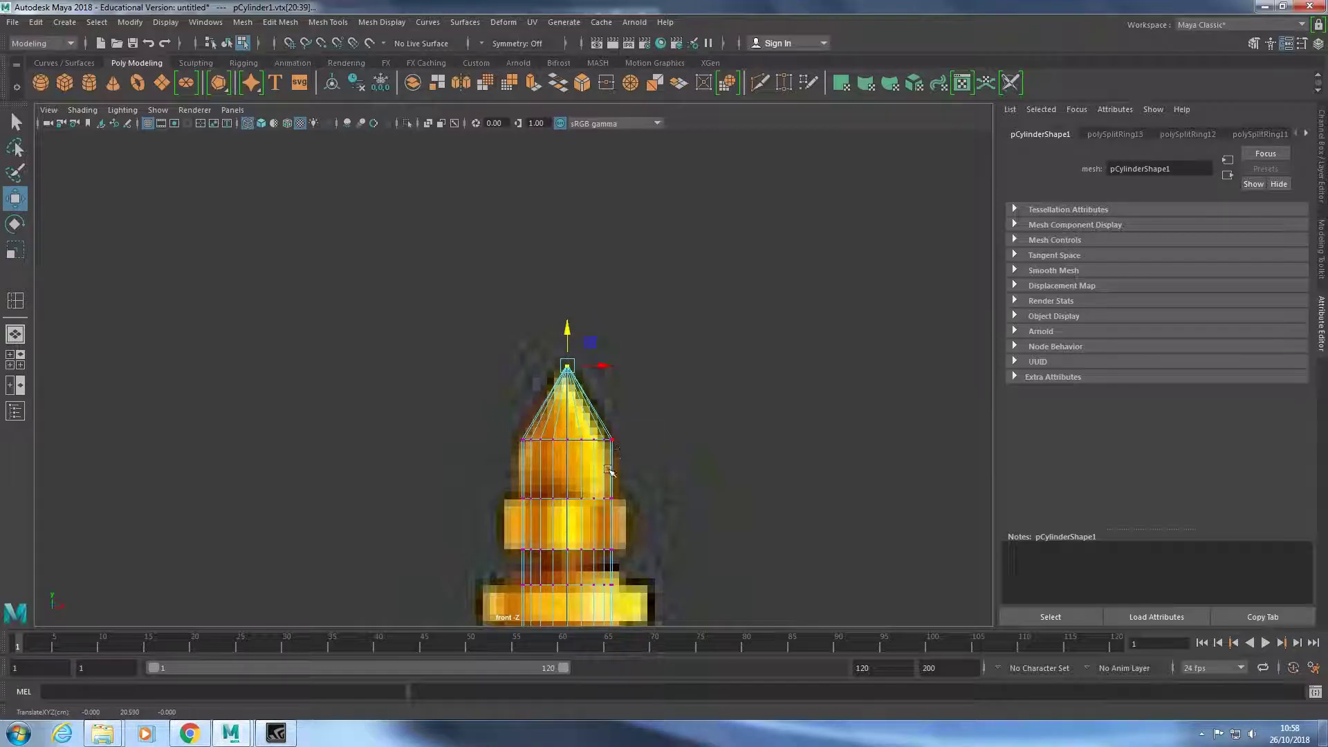
# Select the middle band's face loop, nudge it slightly up, and extrude it.
pyautogui.rightClick(560, 510)
pyautogui.click(602, 443)
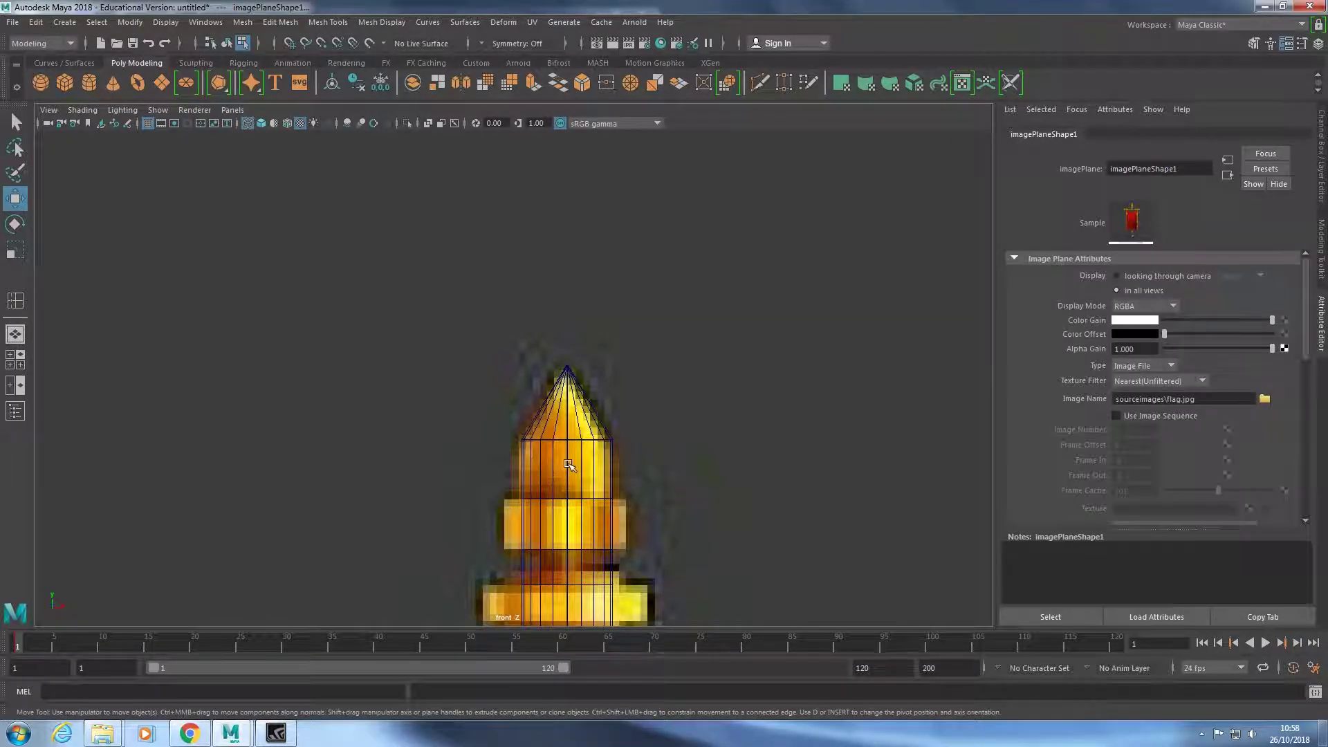
pyautogui.moveTo(563, 339); pyautogui.dragTo(546, 551, button='right')
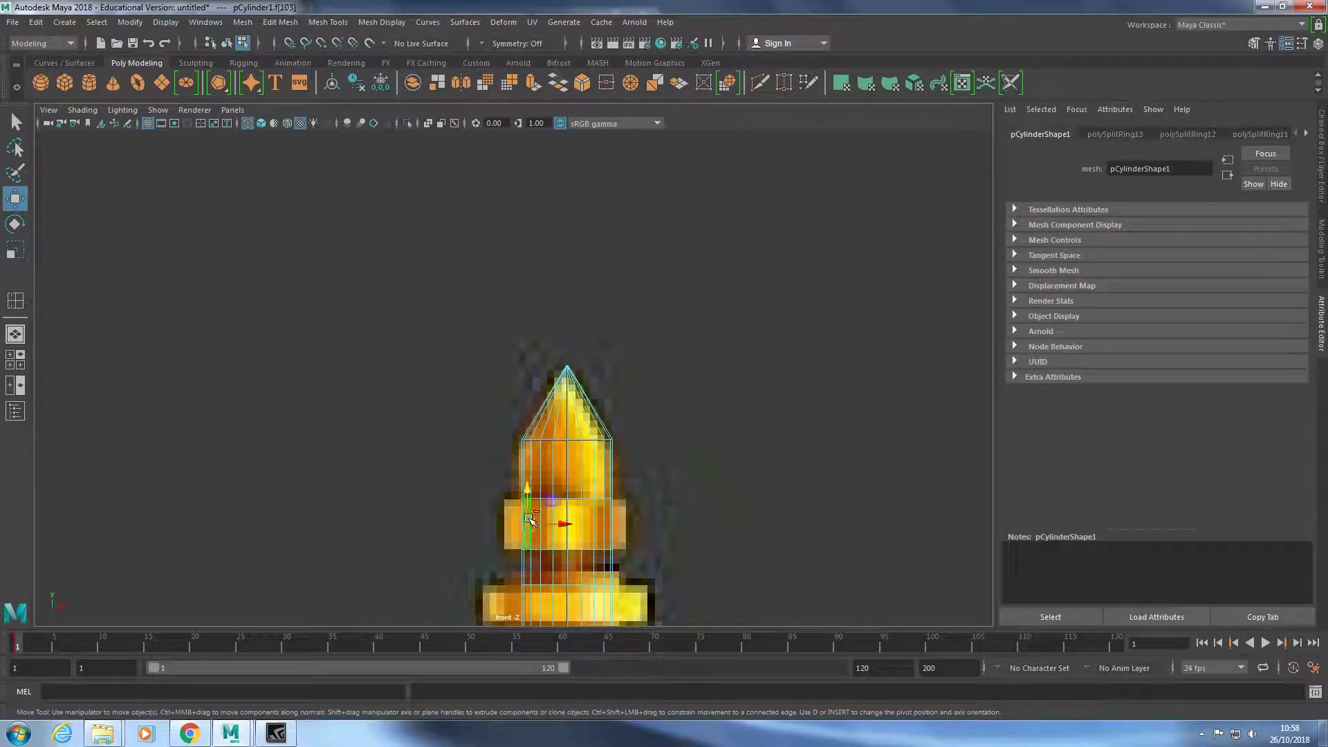
pyautogui.doubleClick(539, 544)
pyautogui.moveTo(538, 544); pyautogui.dragTo(551, 524)
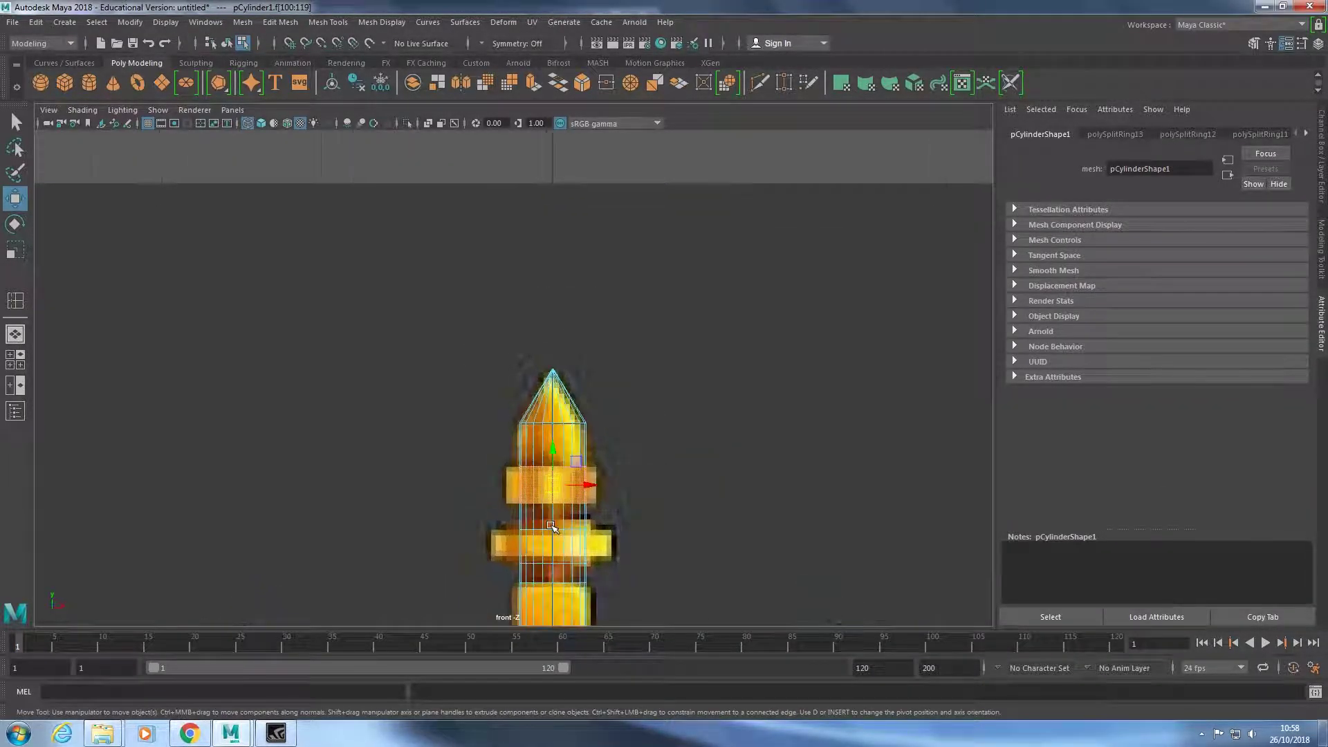
pyautogui.hotkey('ctrl', 'e')
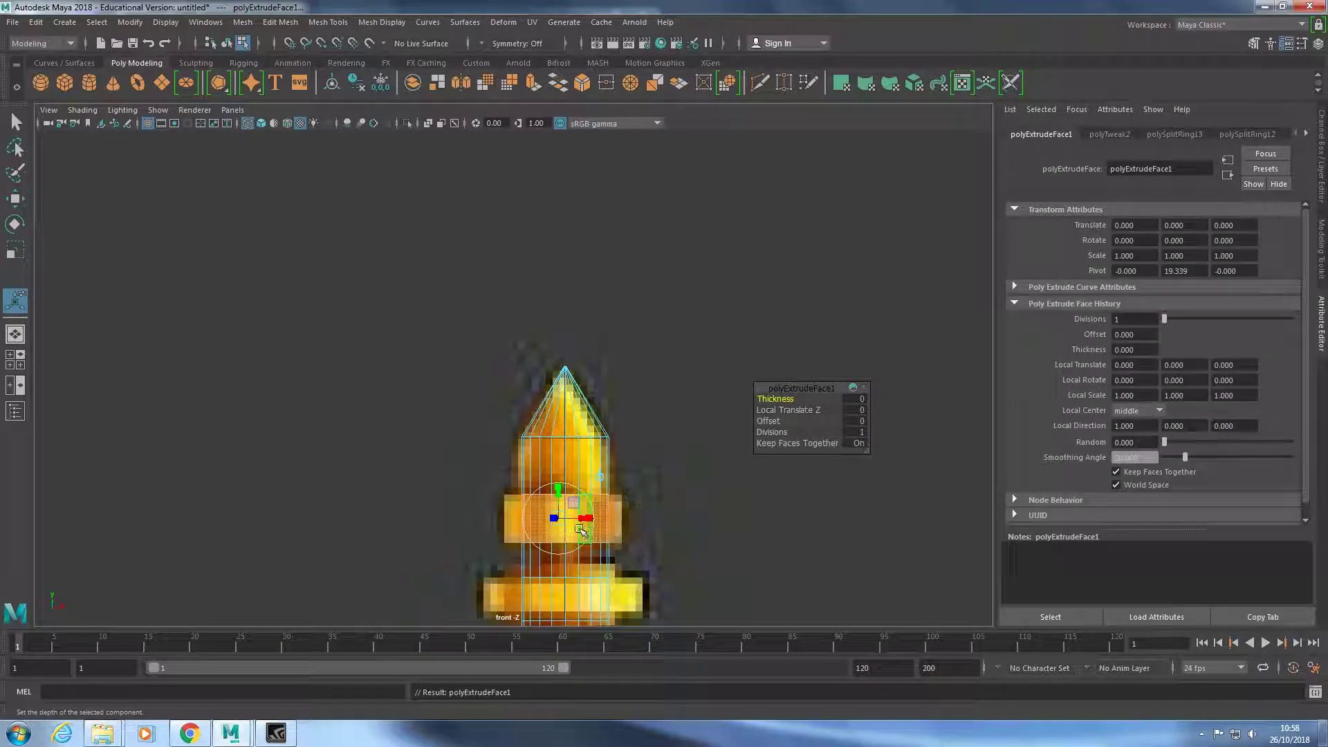
# Scale the extruded band outward into a wide protruding collar.
pyautogui.press('space')
pyautogui.press('space')
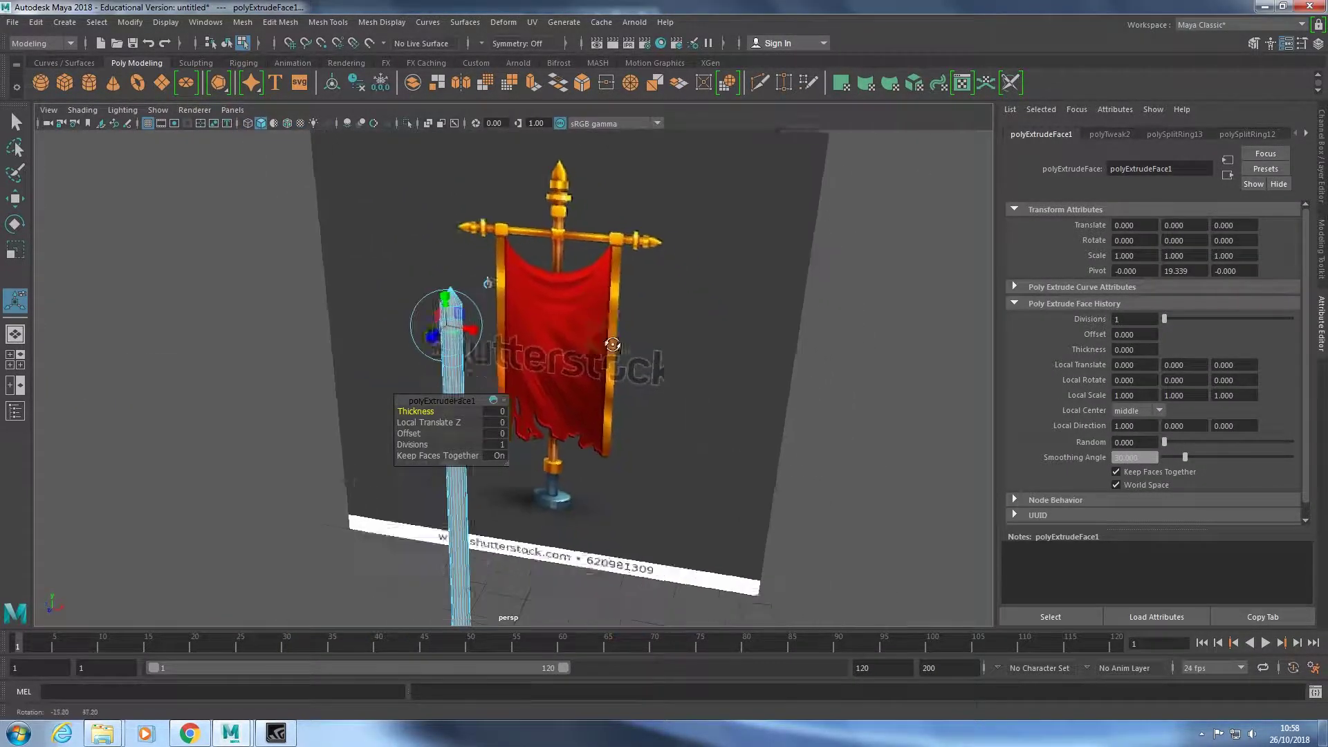
pyautogui.press('space')
pyautogui.moveTo(589, 454)
pyautogui.mouseDown()
pyautogui.moveTo(576, 526)
pyautogui.moveTo(568, 498)
pyautogui.mouseUp()
pyautogui.press('r')
pyautogui.press('space')
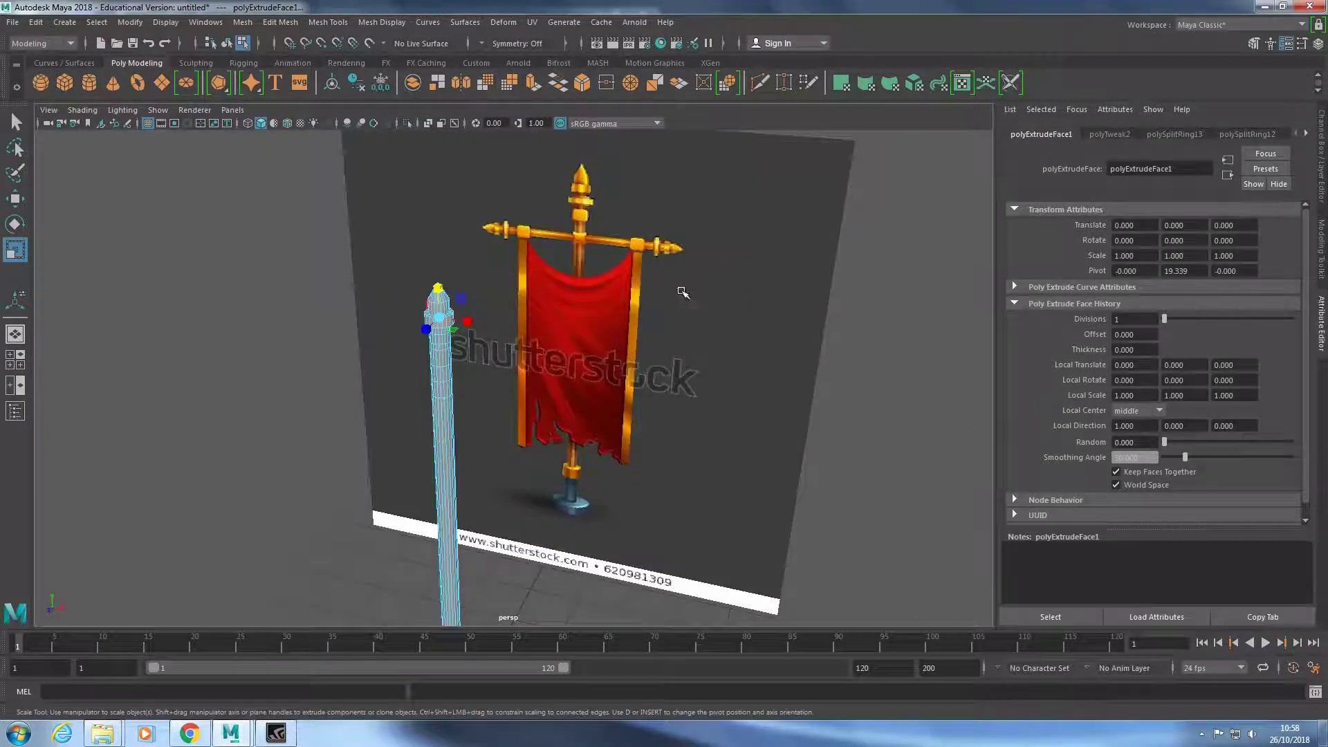
pyautogui.moveTo(678, 287)
pyautogui.keyDown('alt'); pyautogui.mouseDown()
pyautogui.moveTo(613, 353)
pyautogui.moveTo(693, 358)
pyautogui.mouseUp(); pyautogui.keyUp('alt')
pyautogui.press('space')
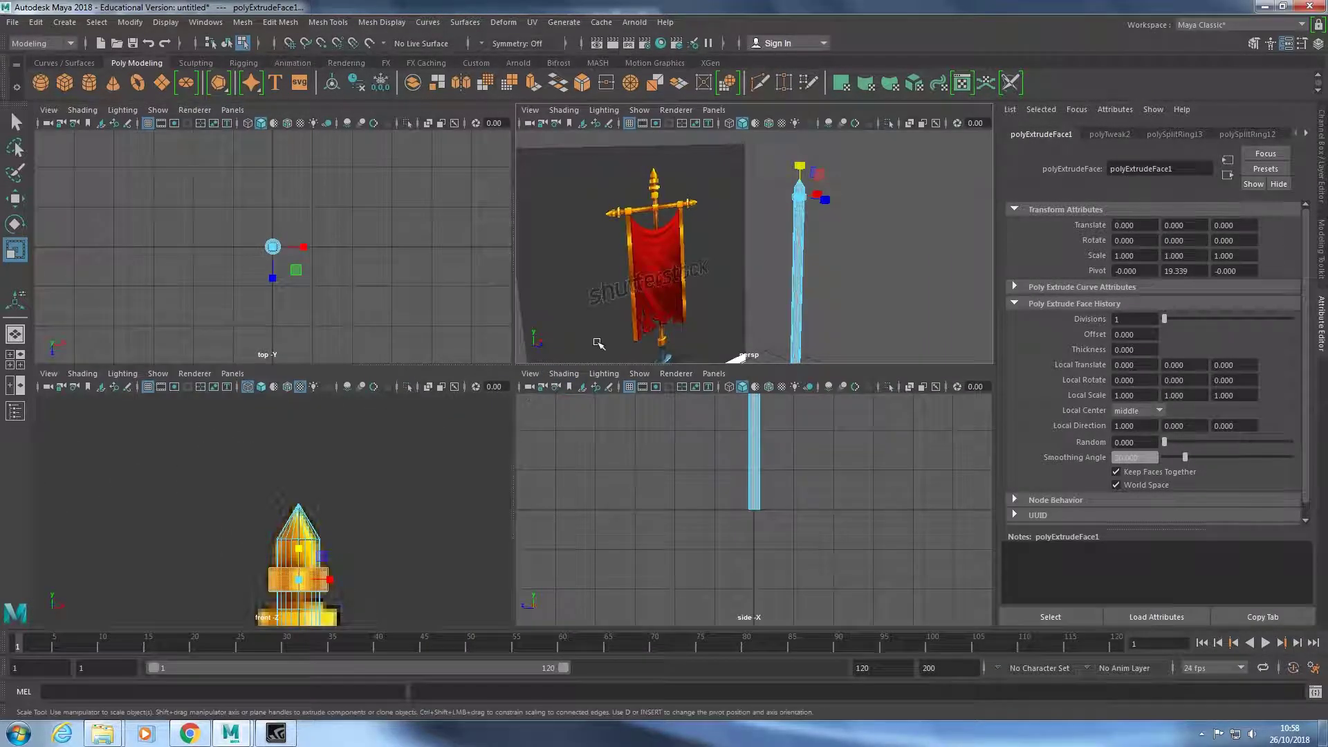
pyautogui.press('space')
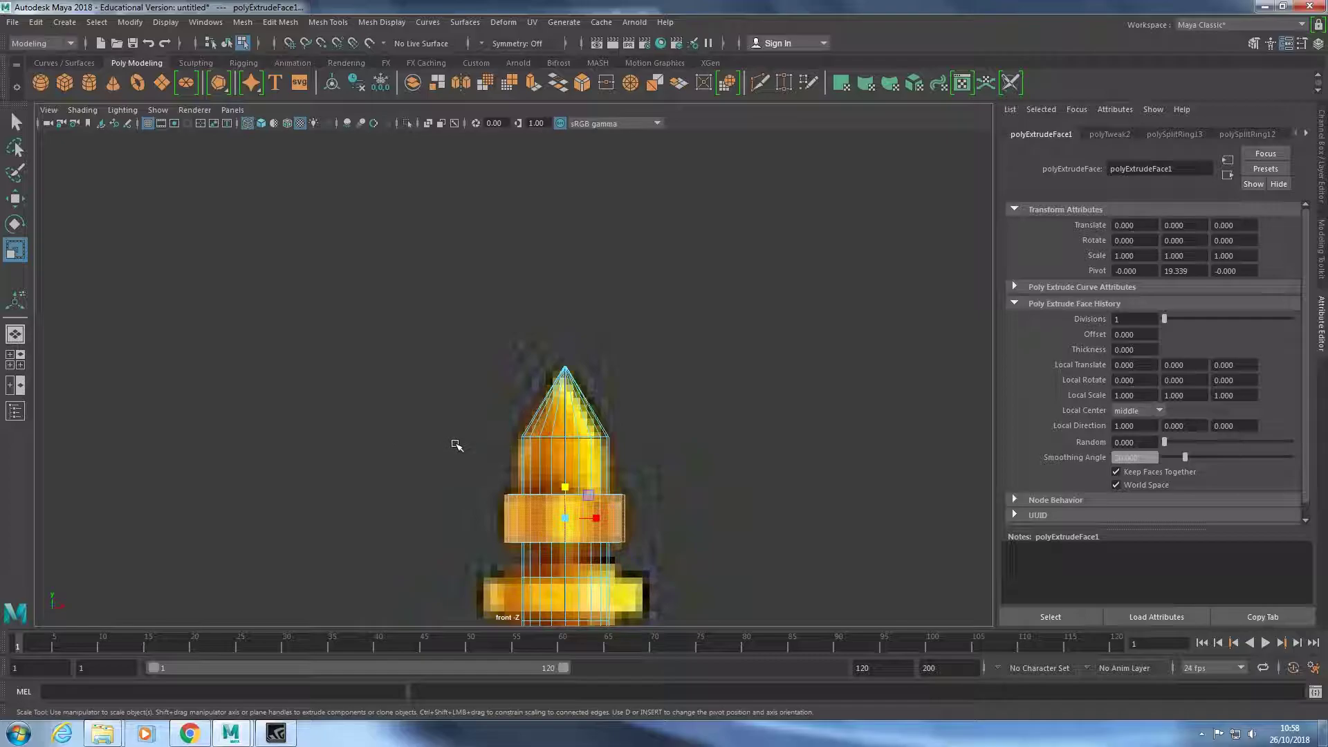
# Shift the vertex ring below the tip slightly, then return to object mode.
pyautogui.moveTo(553, 360); pyautogui.dragTo(471, 357, button='right')
pyautogui.moveTo(498, 426); pyautogui.dragTo(638, 449)
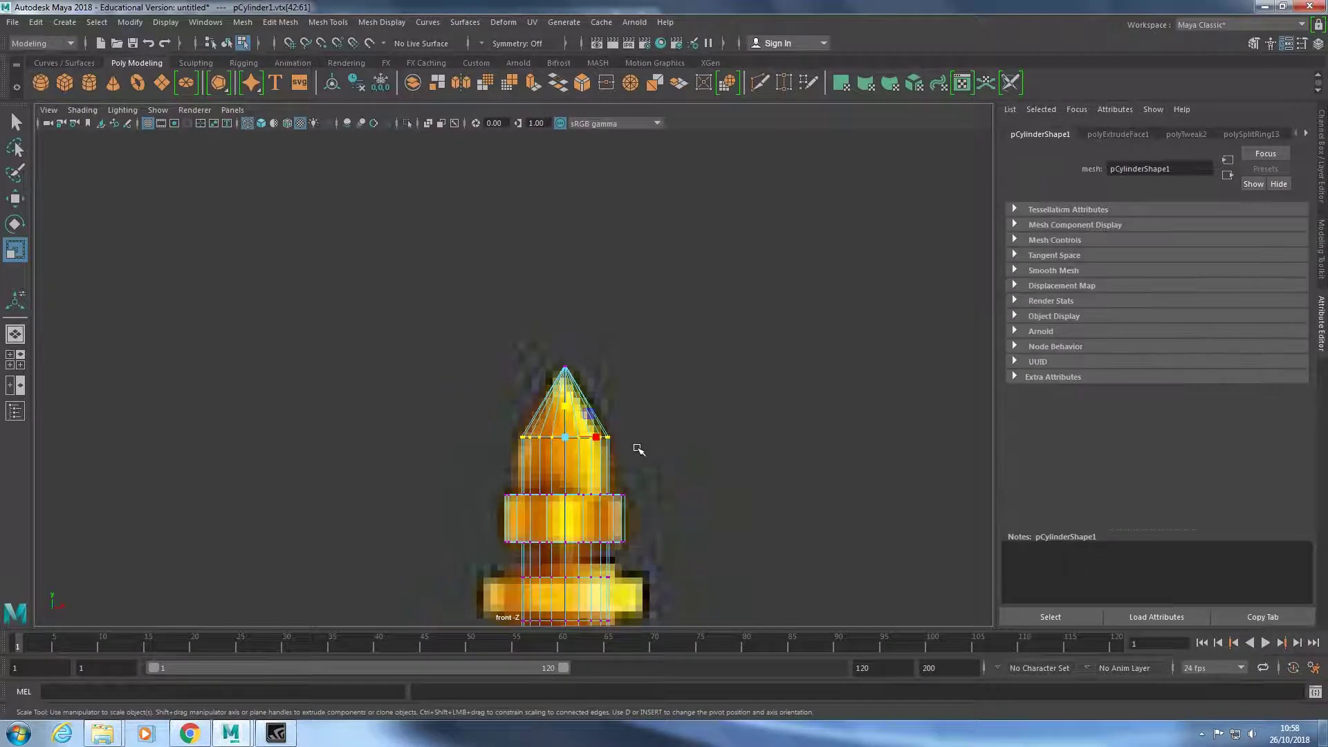
pyautogui.press('w')
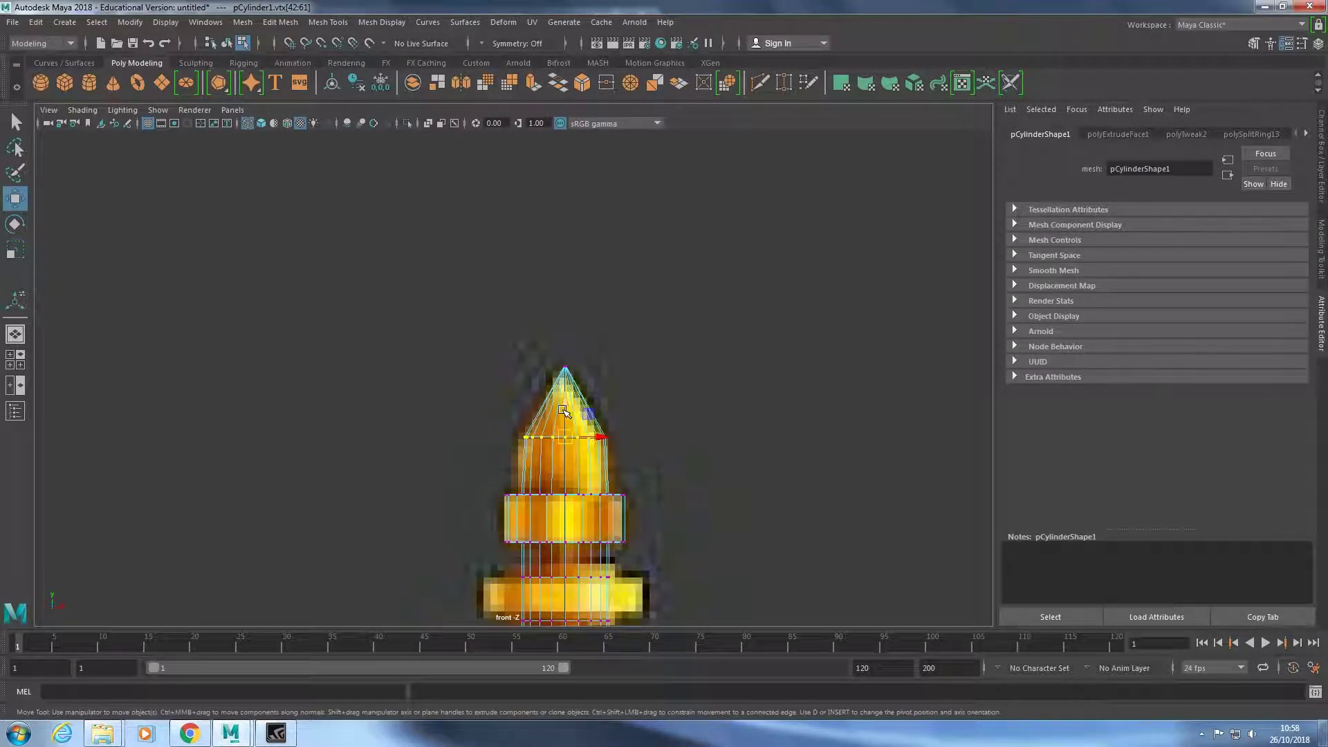
pyautogui.press('space')
pyautogui.press('space')
pyautogui.keyDown('alt'); pyautogui.moveTo(707, 332); pyautogui.dragTo(629, 347); pyautogui.keyUp('alt')
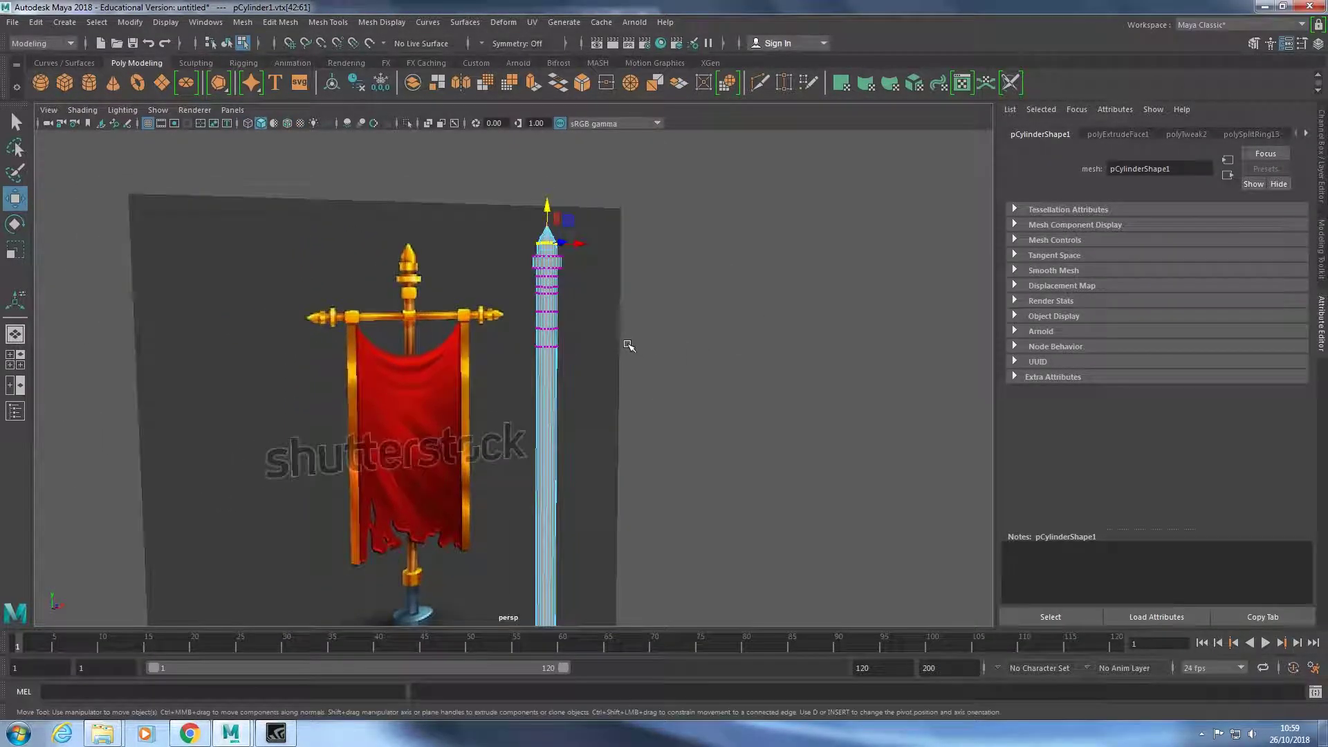
pyautogui.moveTo(547, 334); pyautogui.dragTo(609, 315, button='right')
pyautogui.click(646, 355)
pyautogui.keyDown('alt'); pyautogui.moveTo(646, 355); pyautogui.dragTo(552, 387); pyautogui.keyUp('alt')
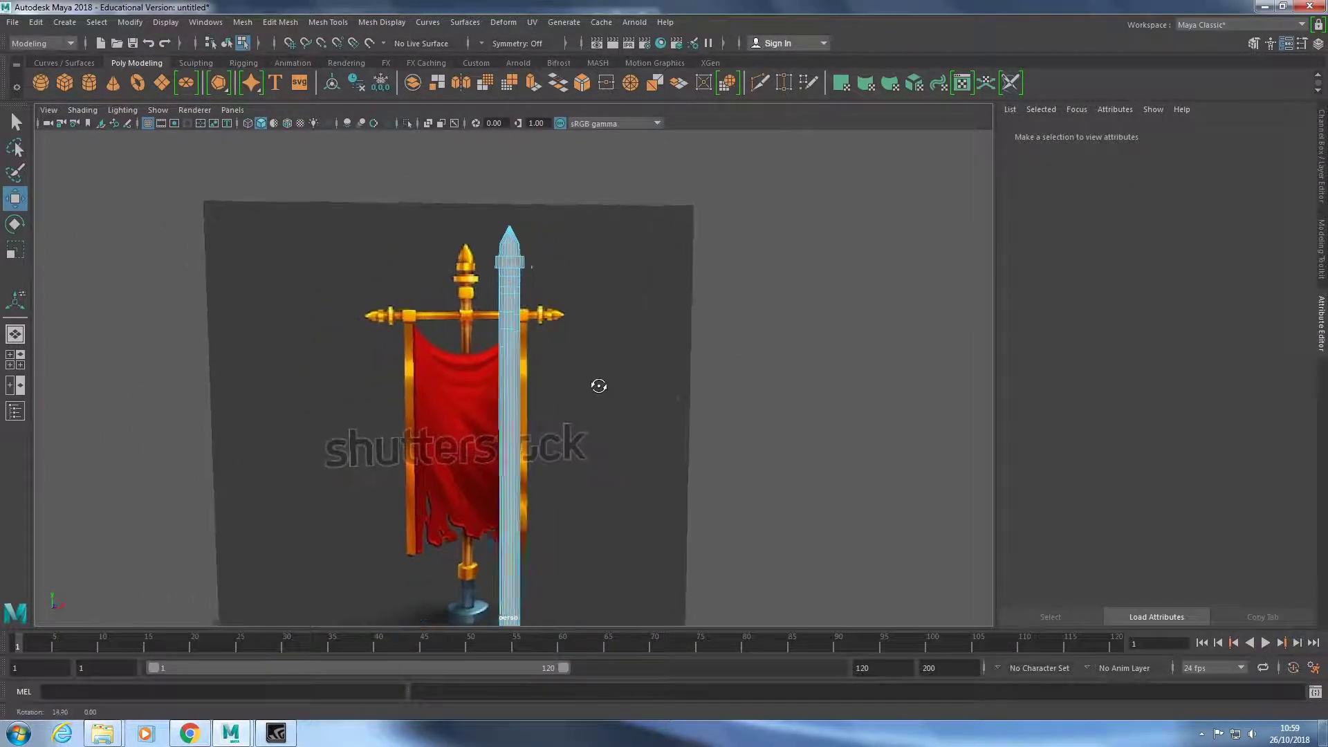
pyautogui.press('space')
pyautogui.press('space')
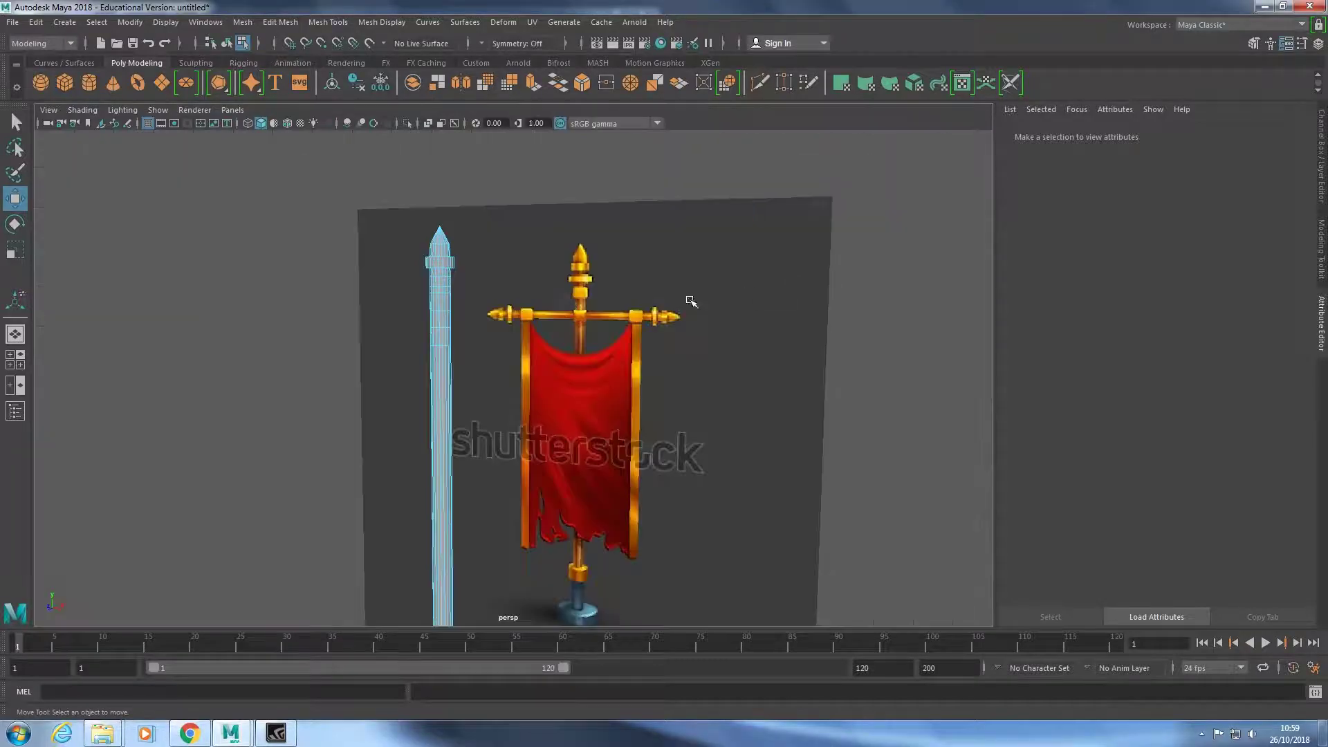
pyautogui.keyDown('alt'); pyautogui.moveTo(688, 296); pyautogui.dragTo(568, 312); pyautogui.keyUp('alt')
pyautogui.press('space')
pyautogui.press('space')
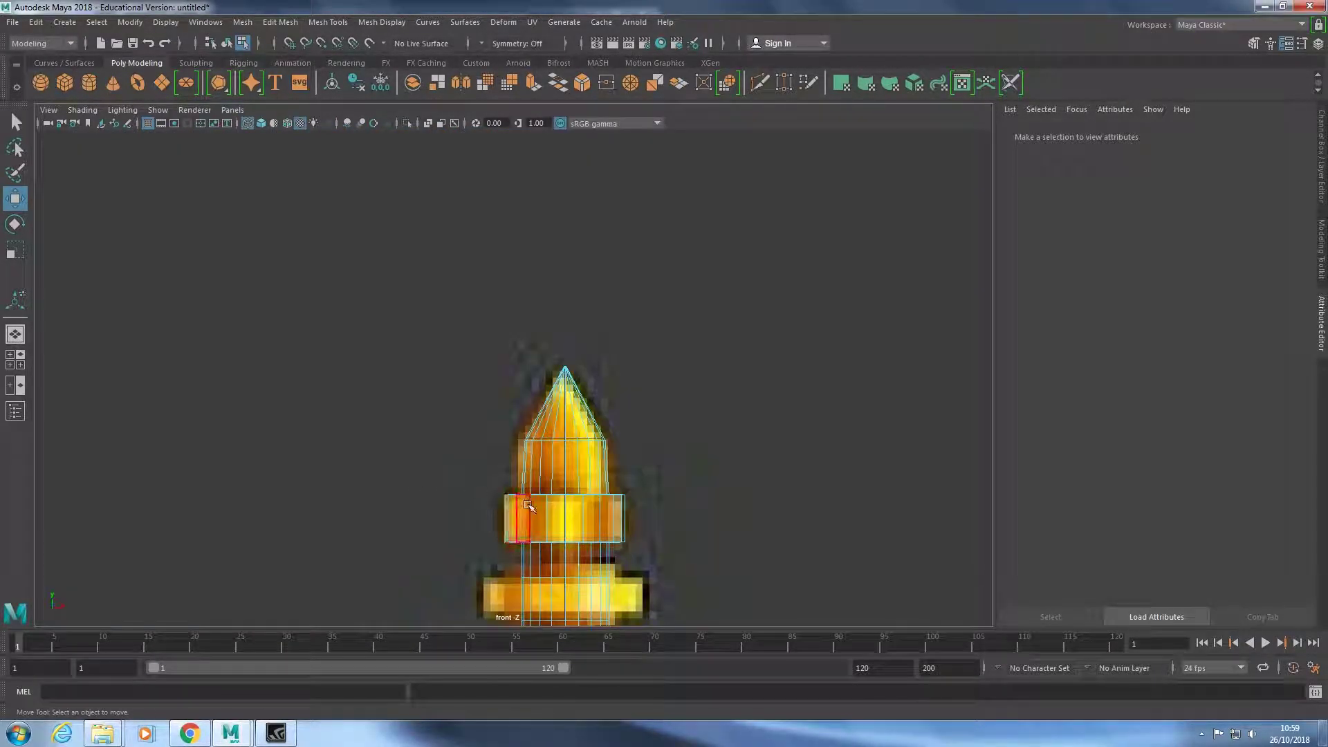
# Select the middle band's face ring and shrink it slightly.
pyautogui.moveTo(522, 396); pyautogui.dragTo(523, 519, button='right')
pyautogui.click(523, 518)
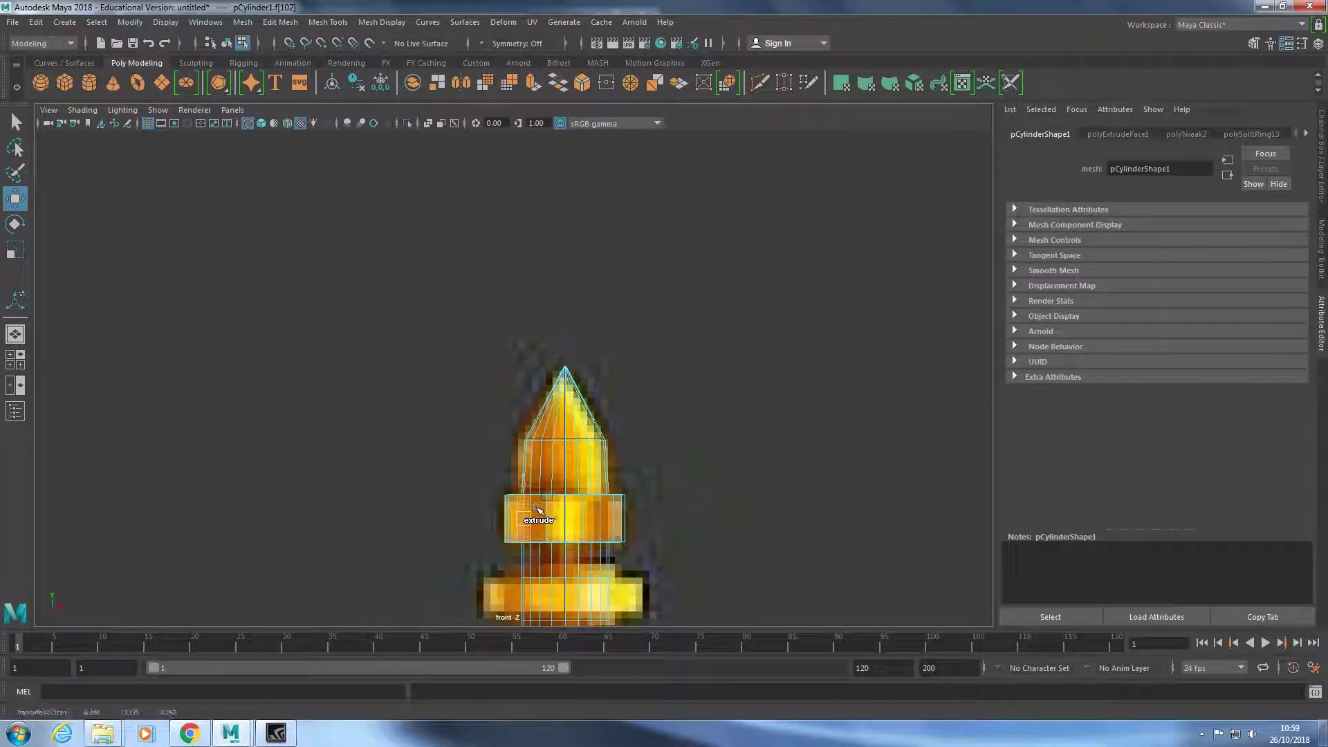
pyautogui.press('space')
pyautogui.press('space')
pyautogui.keyDown('alt'); pyautogui.moveTo(678, 276); pyautogui.dragTo(699, 296); pyautogui.keyUp('alt')
pyautogui.press('space')
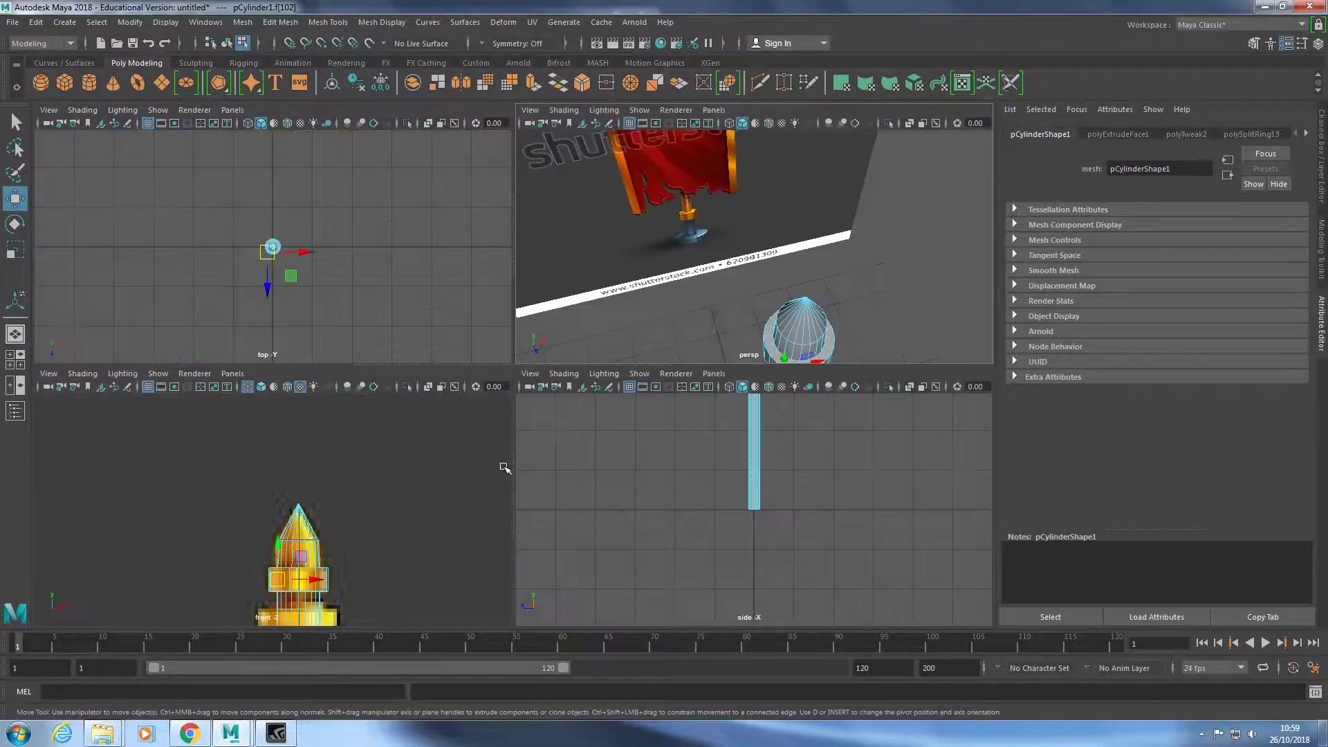
pyautogui.press('space')
pyautogui.doubleClick(545, 543)
pyautogui.press('e')
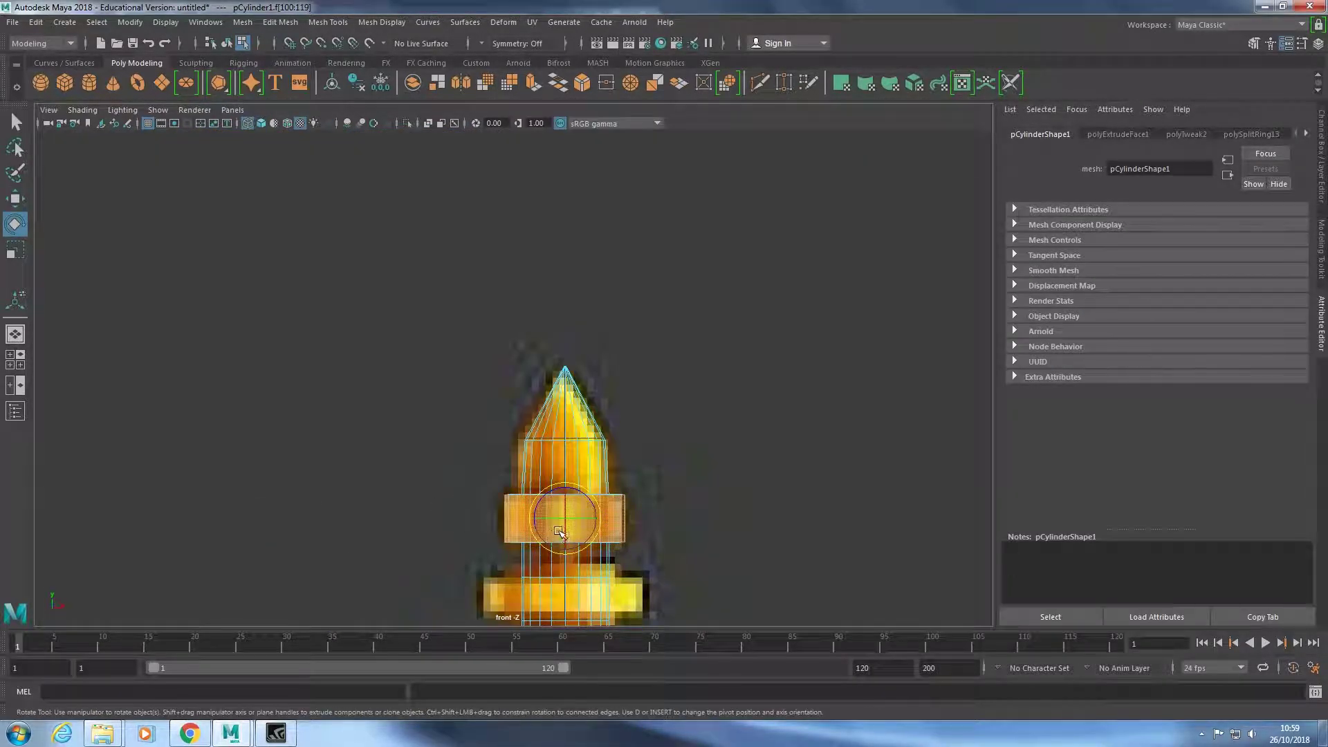
pyautogui.press('r')
pyautogui.moveTo(568, 523); pyautogui.dragTo(564, 524)
# Select the lower face ring and extrude it outward into a collar.
pyautogui.scroll(-5, 596, 544)
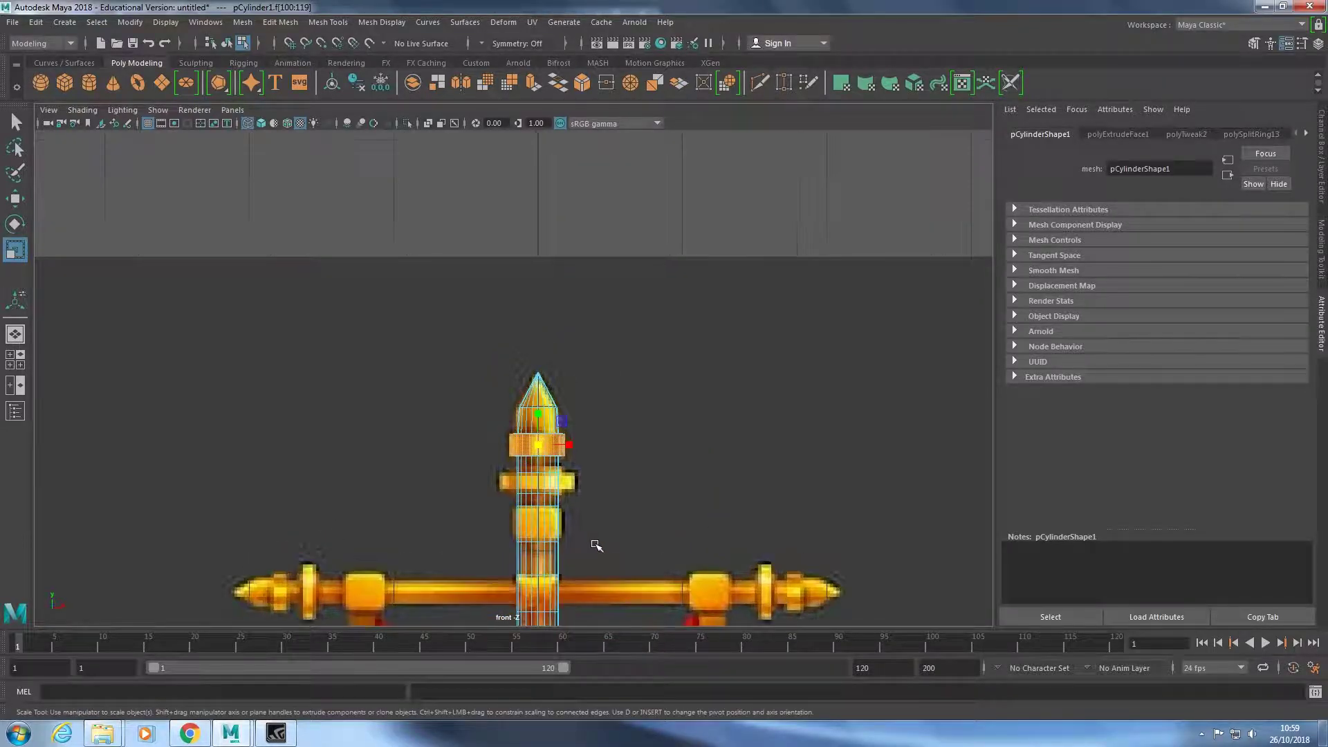
pyautogui.scroll(4, 620, 561)
pyautogui.click(537, 559)
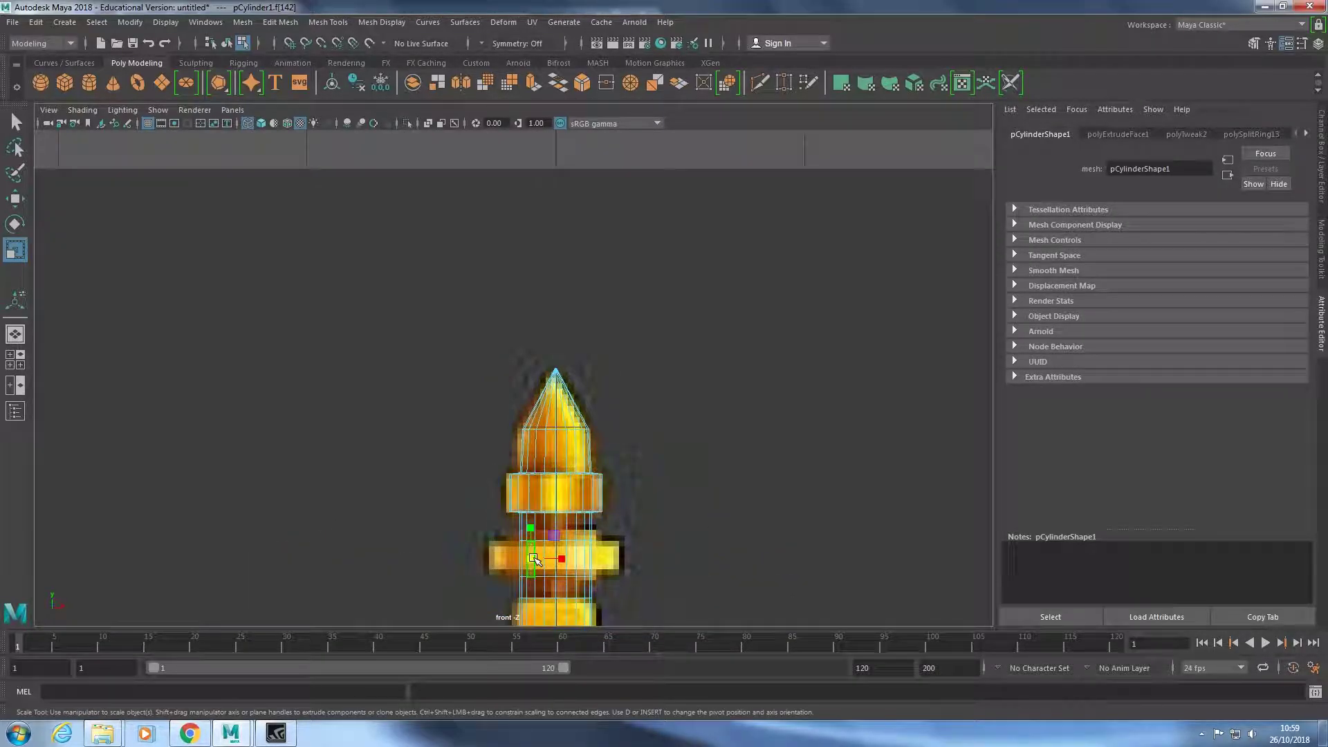
pyautogui.keyDown('shift'); pyautogui.moveTo(543, 550); pyautogui.dragTo(542, 547); pyautogui.keyUp('shift')
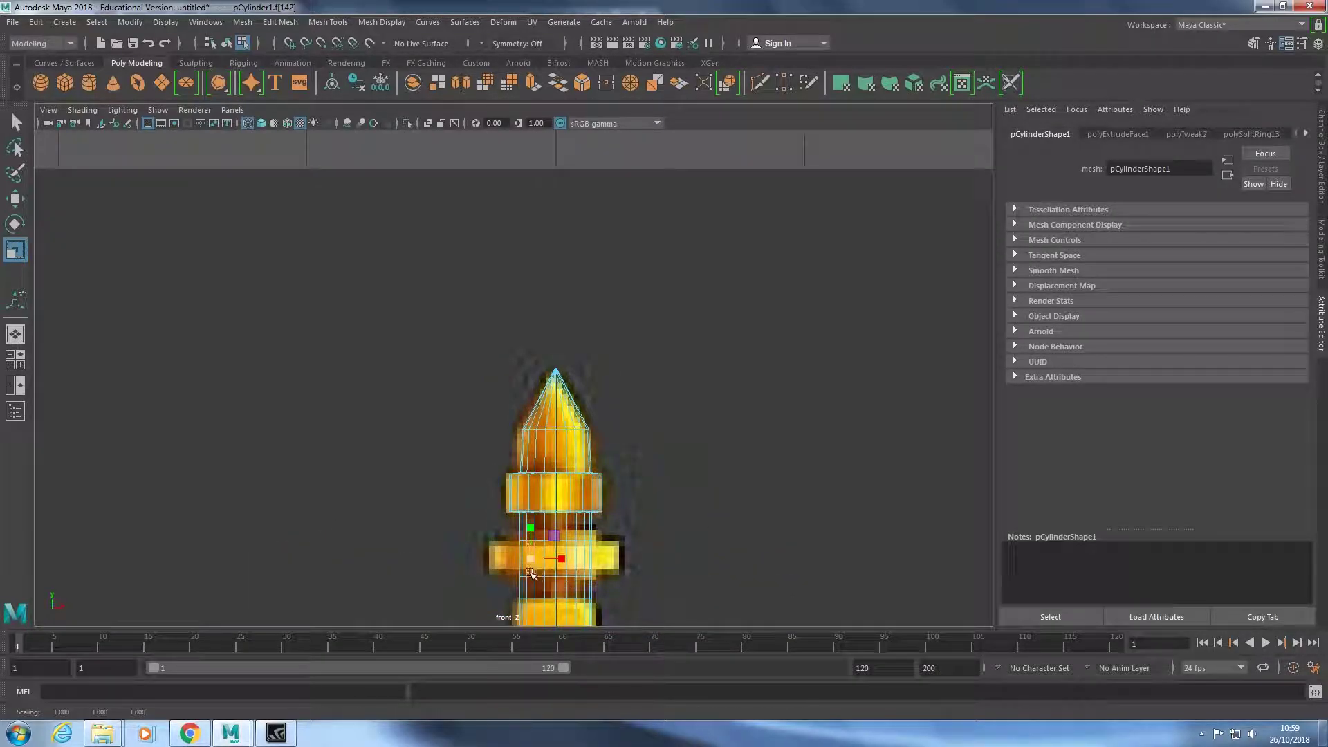
pyautogui.press('q')
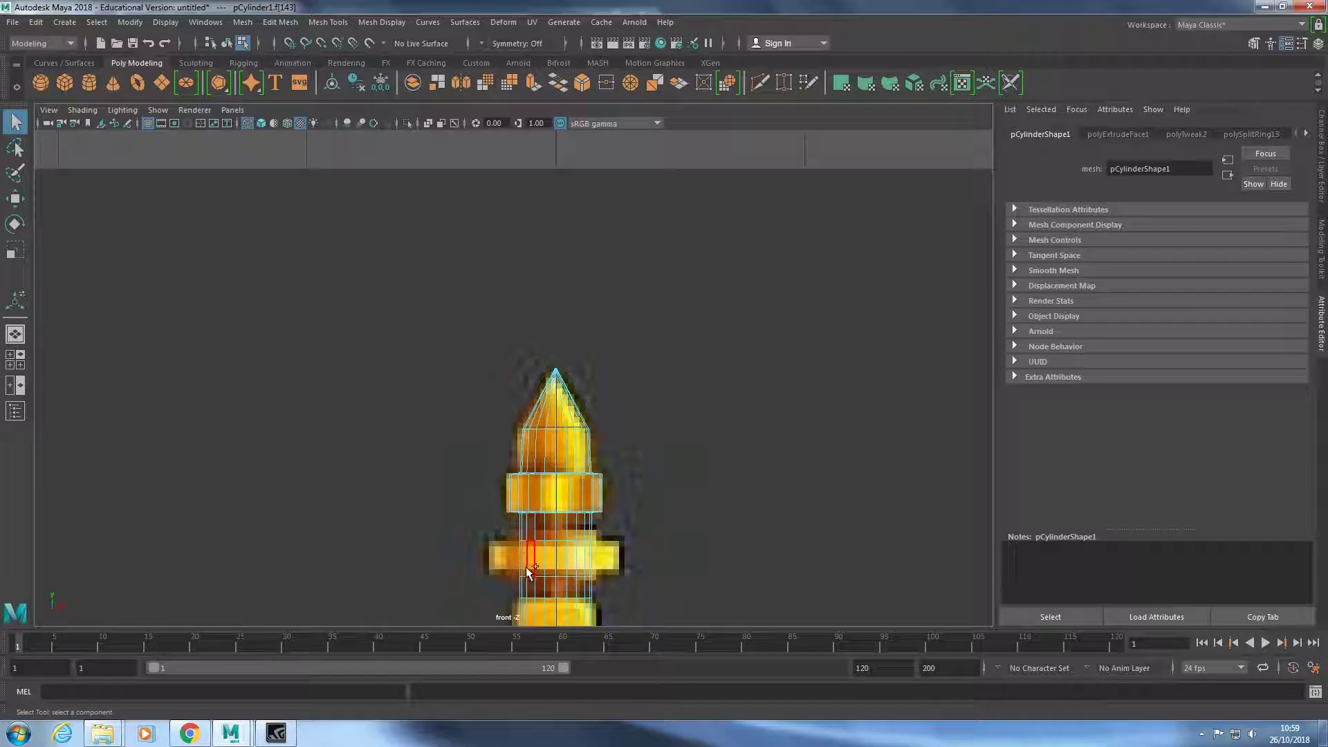
pyautogui.press('r')
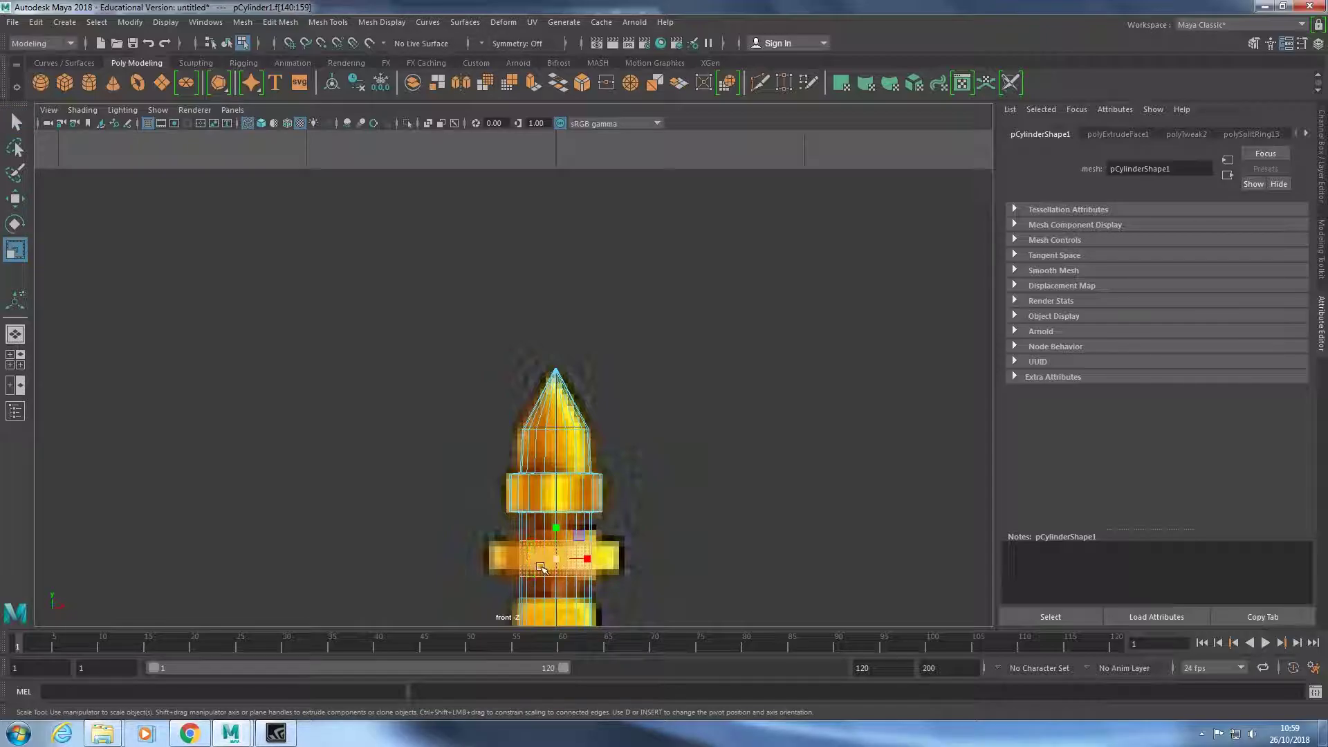
pyautogui.keyDown('shift'); pyautogui.moveTo(542, 567); pyautogui.dragTo(604, 564); pyautogui.keyUp('shift')
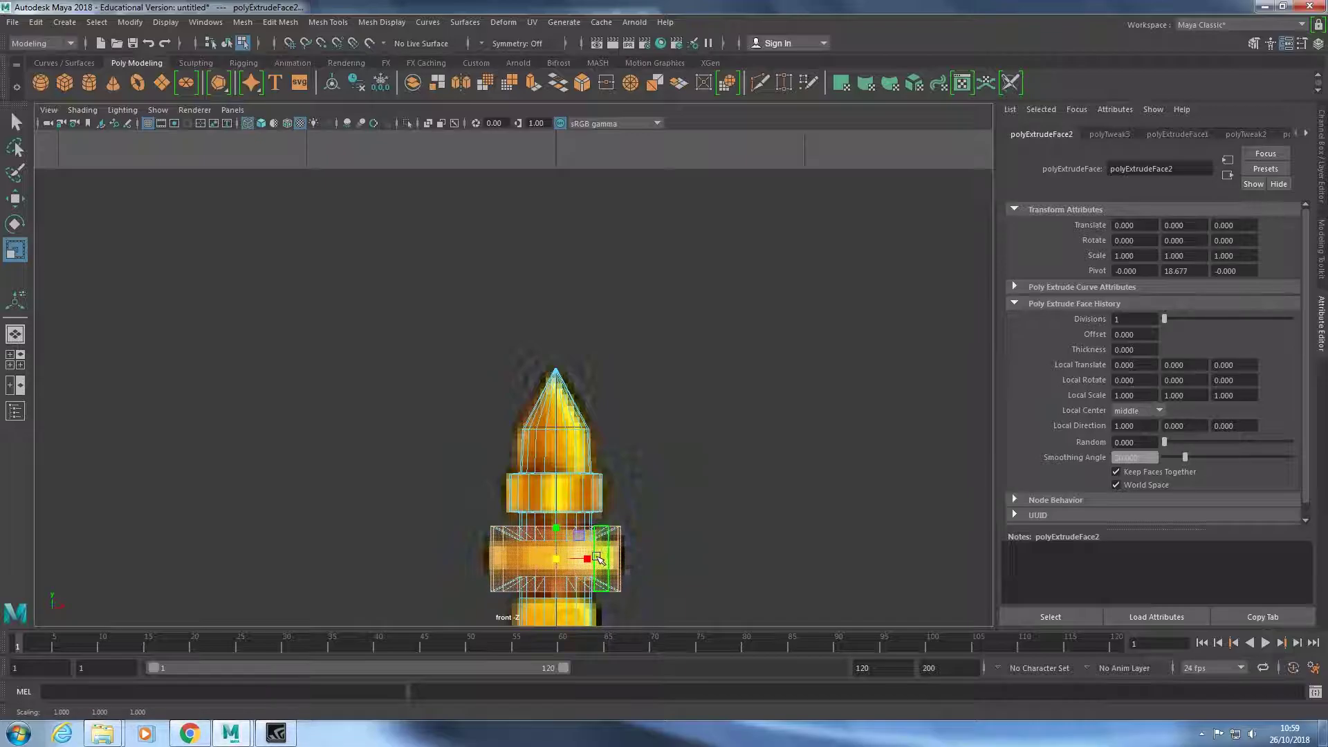
# Undo the unwanted rescales and the accidental move of the lower ring.
pyautogui.hotkey('ctrl', 'z')
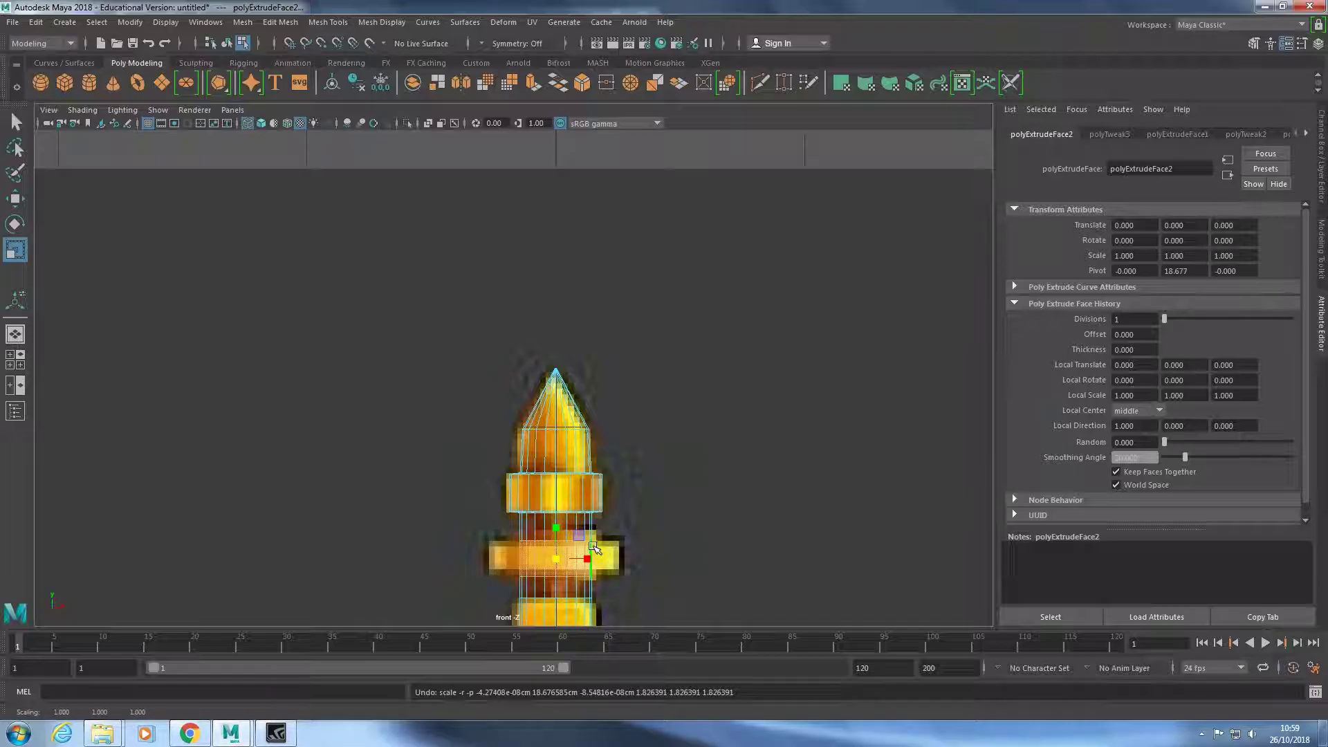
pyautogui.moveTo(556, 561); pyautogui.dragTo(561, 560)
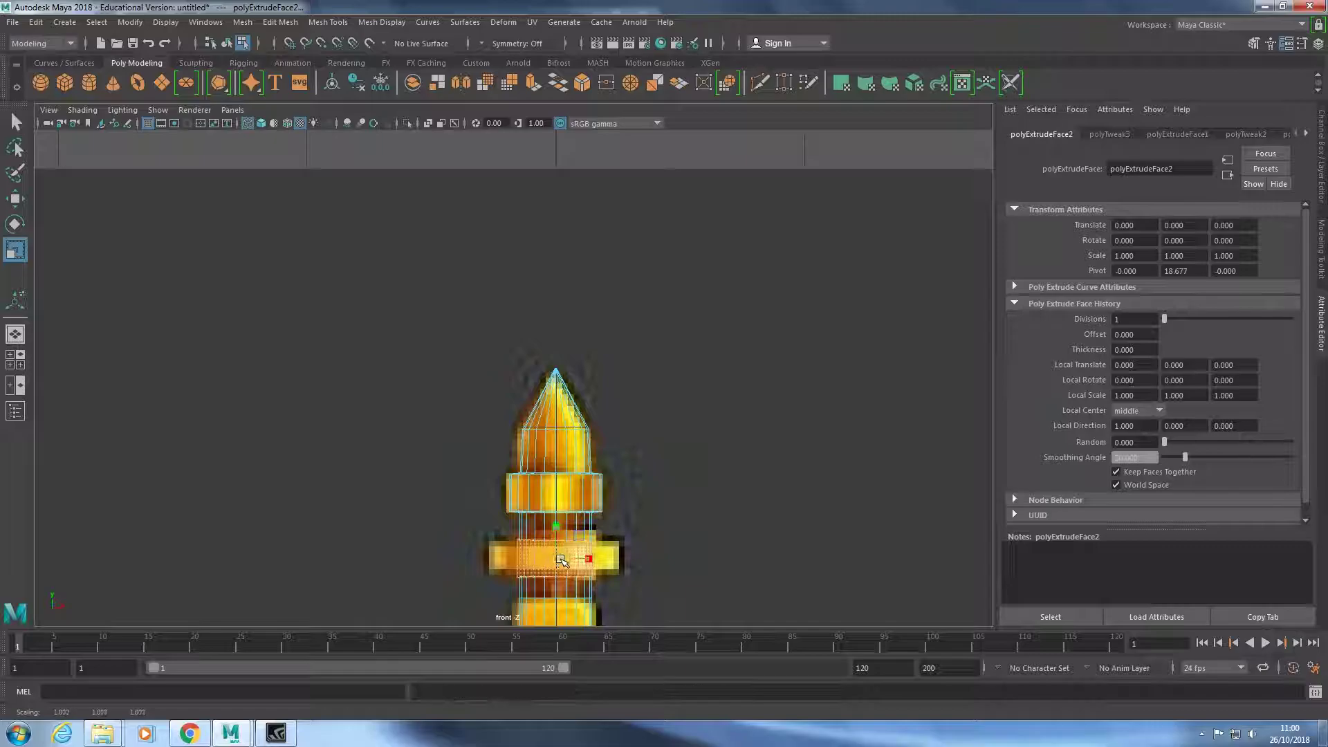
pyautogui.hotkey('ctrl', 'z')
pyautogui.press('w')
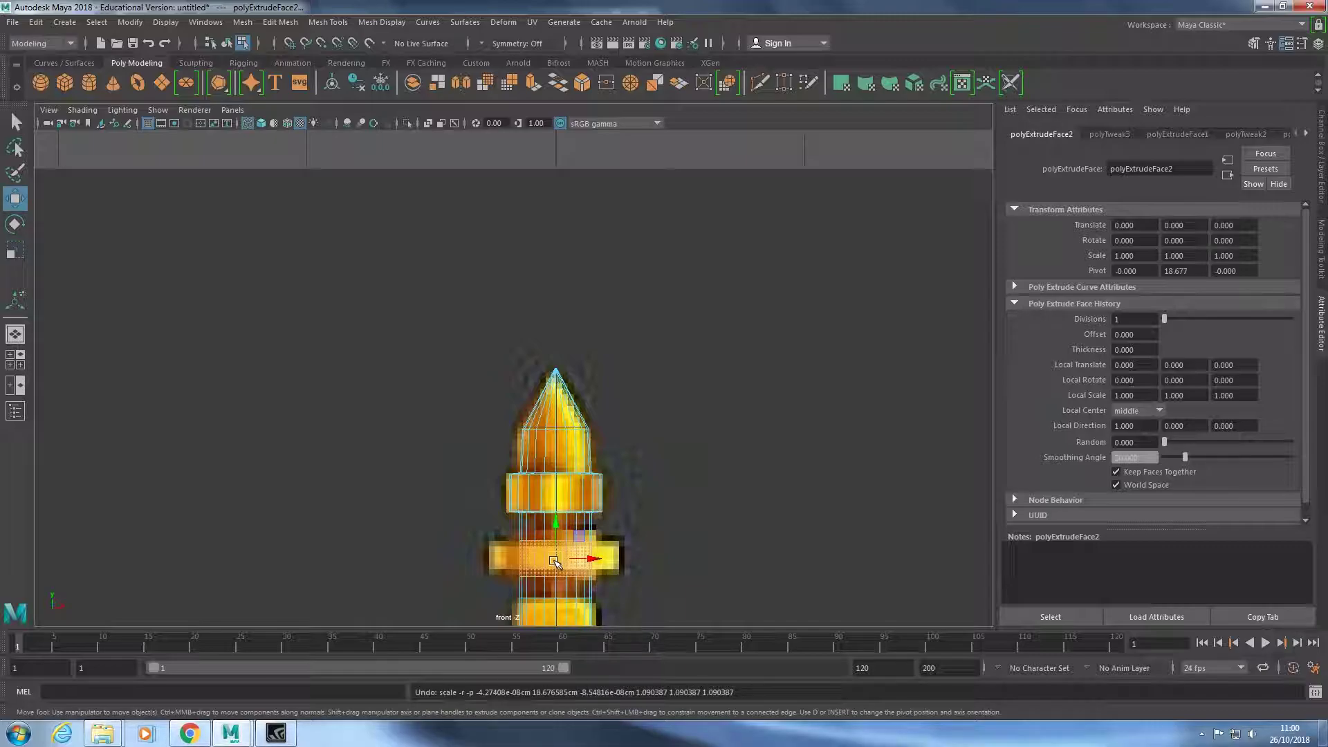
pyautogui.moveTo(581, 563); pyautogui.dragTo(581, 533)
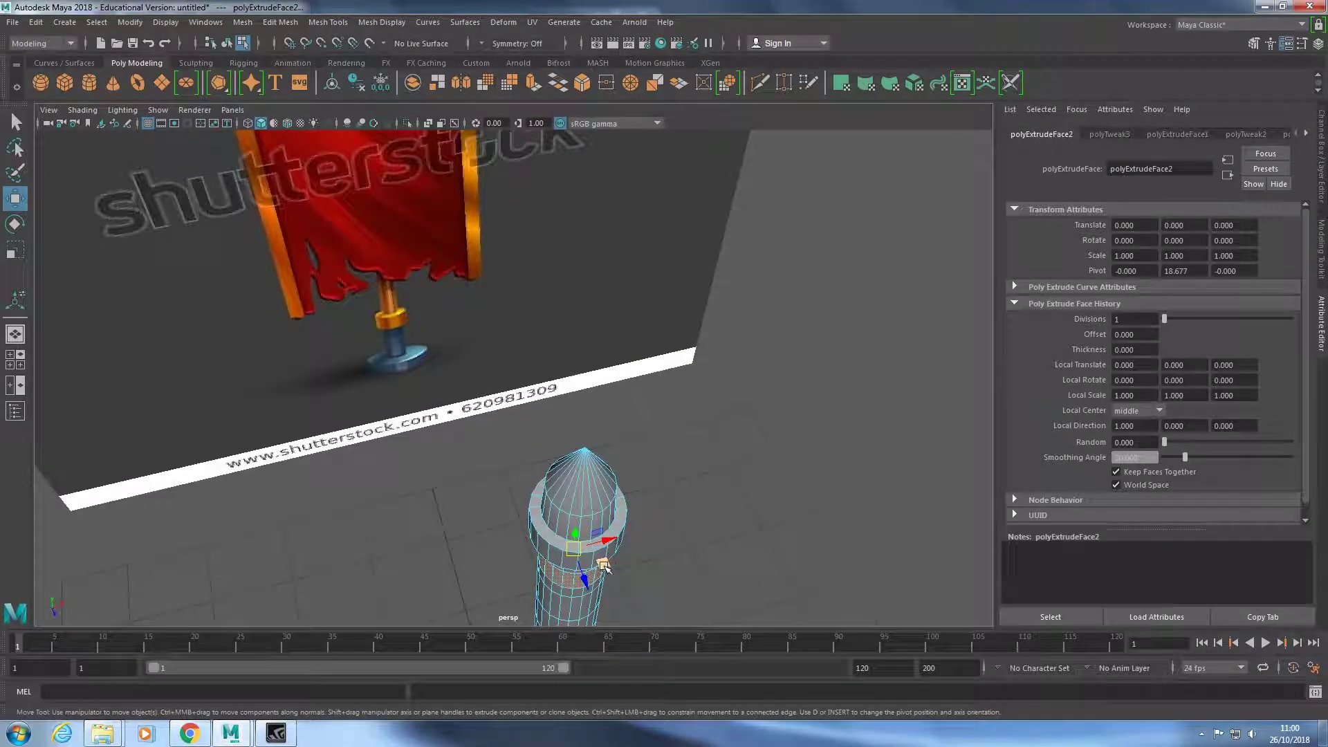
pyautogui.hotkey('ctrl', 'z')
# Widen the lower ring uniformly and inspect both collars in perspective.
pyautogui.press('space')
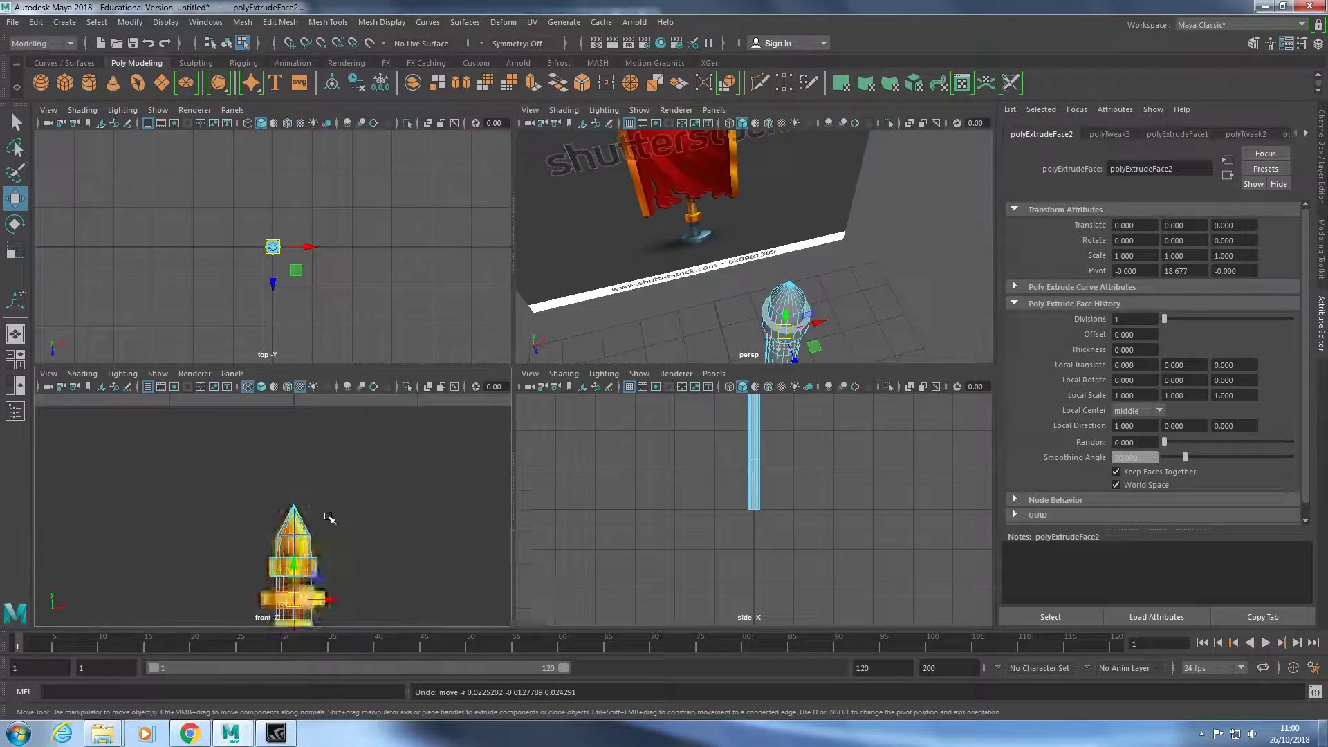
pyautogui.press('space')
pyautogui.scroll(2, 484, 540)
pyautogui.press('r')
pyautogui.moveTo(536, 474)
pyautogui.mouseDown()
pyautogui.moveTo(555, 476)
pyautogui.moveTo(544, 498)
pyautogui.mouseUp()
pyautogui.scroll(1, 546, 485)
pyautogui.scroll(1, 547, 484)
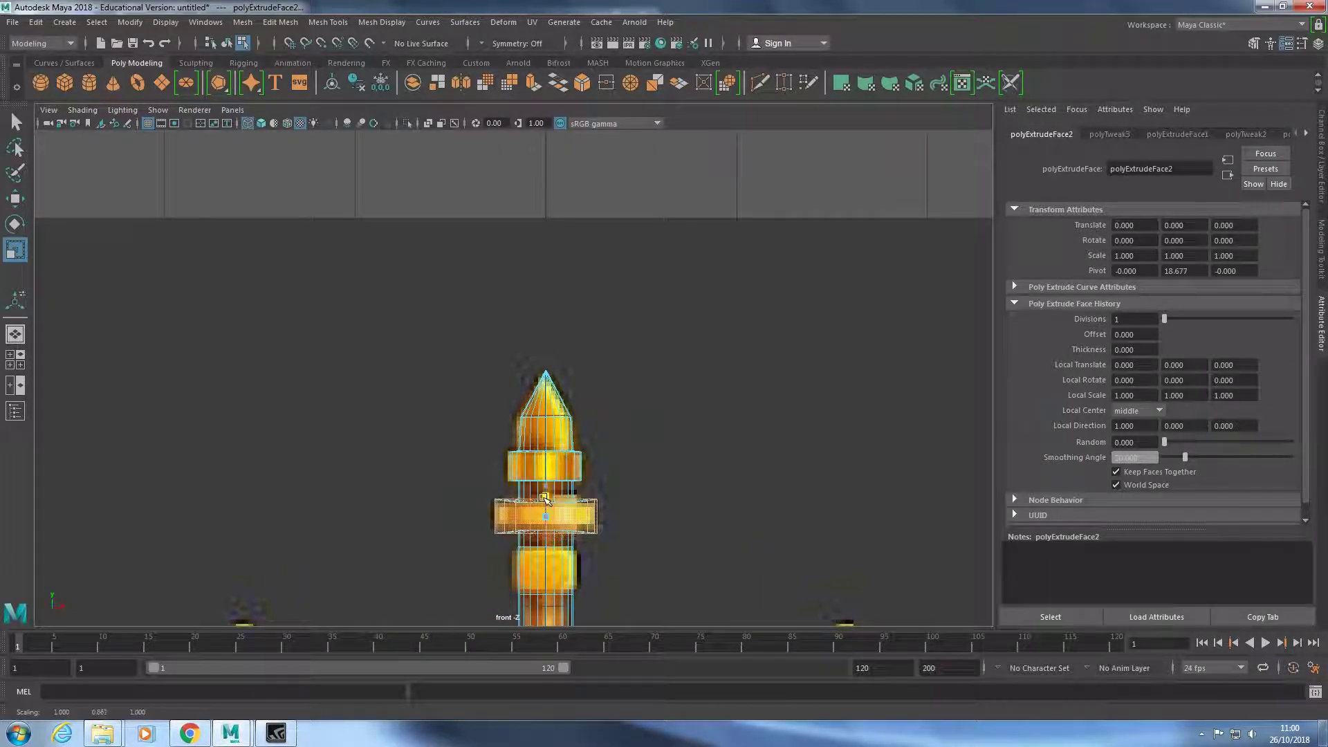
pyautogui.press('space')
pyautogui.press('space')
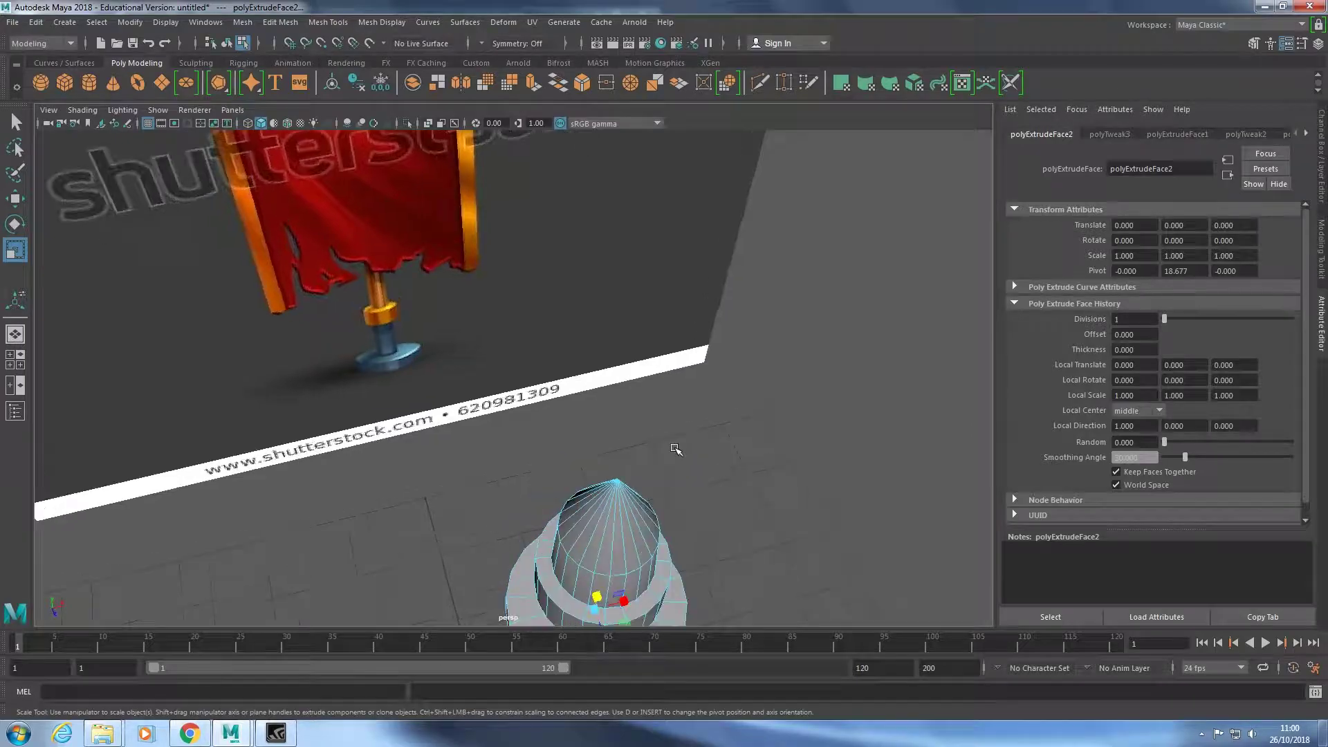
pyautogui.moveTo(676, 450)
pyautogui.keyDown('alt'); pyautogui.mouseDown()
pyautogui.moveTo(658, 480)
pyautogui.moveTo(628, 445)
pyautogui.moveTo(656, 453)
pyautogui.mouseUp(); pyautogui.keyUp('alt')
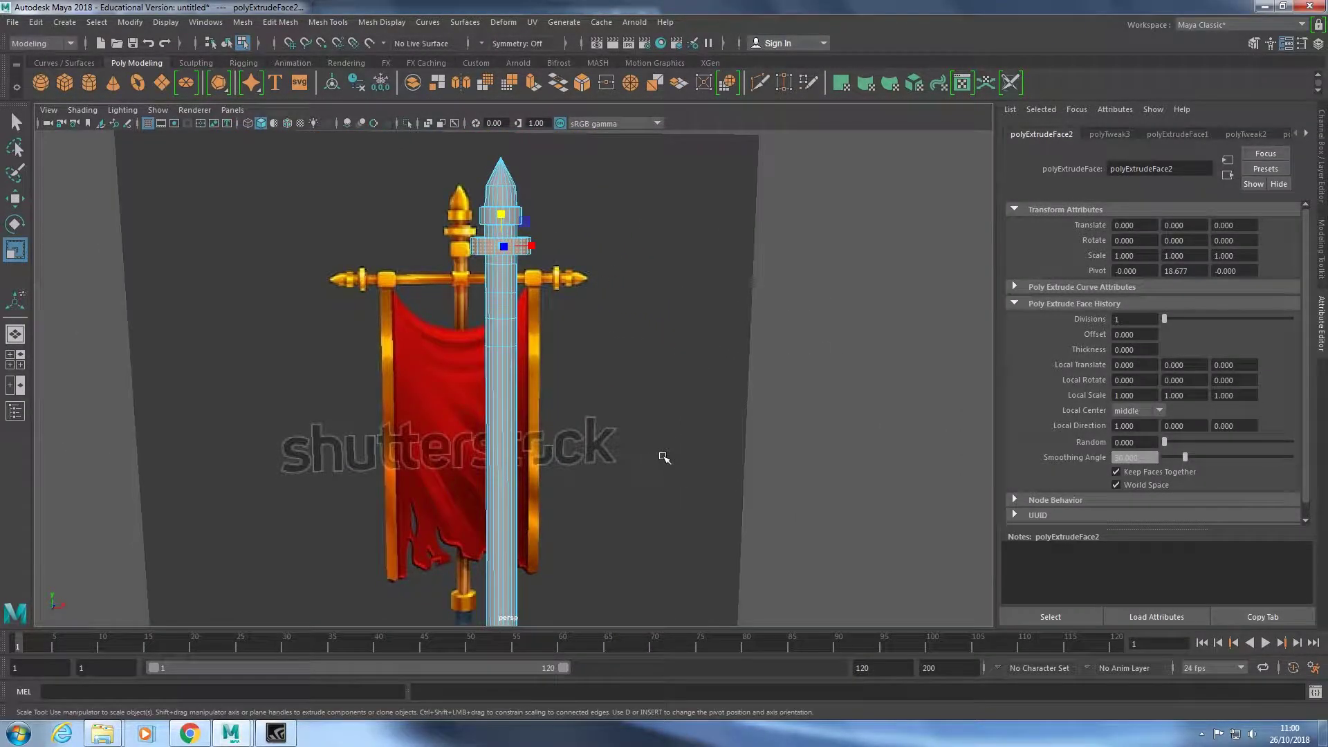
pyautogui.press('space')
pyautogui.press('space')
pyautogui.hotkey('ctrl', 'z')
pyautogui.hotkey('ctrl', 'z')
pyautogui.hotkey('ctrl', 'z')
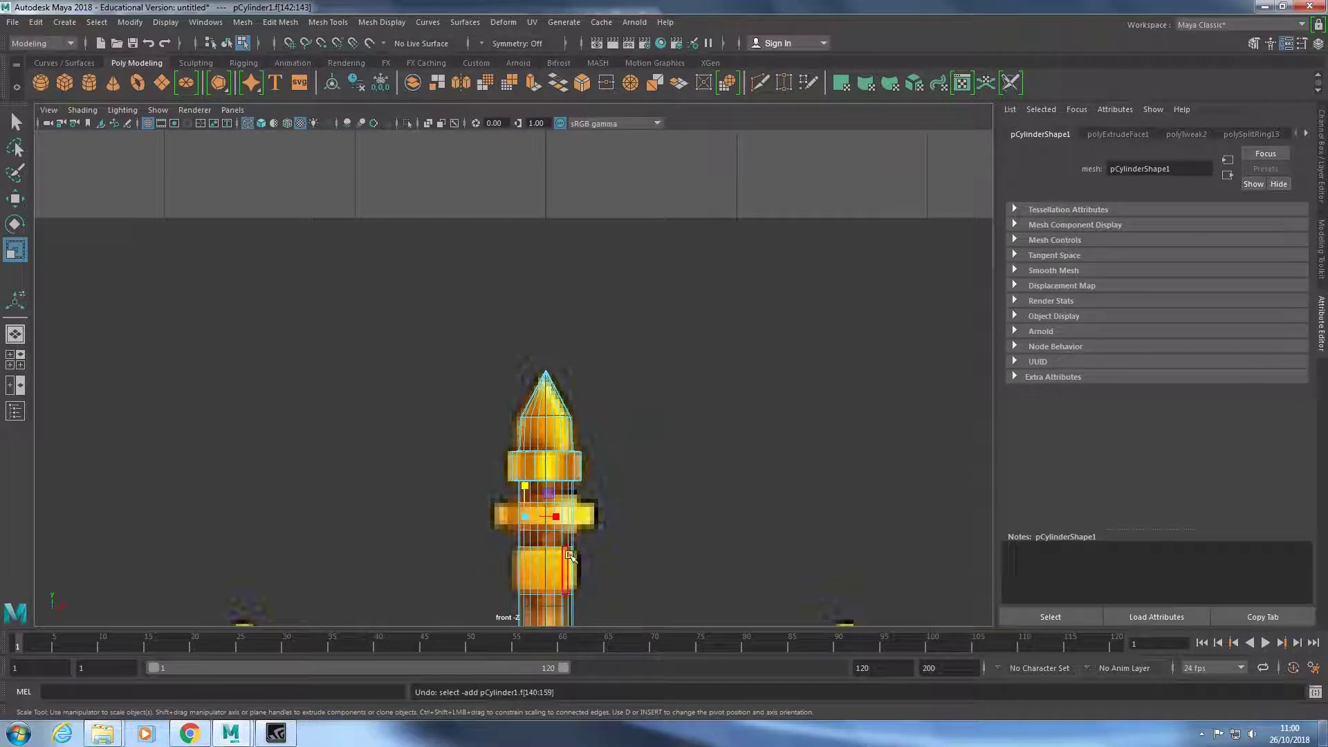
# Return to Object Mode and insert two edge loops across the middle collar.
pyautogui.scroll(2, 571, 556)
pyautogui.scroll(1, 573, 543)
pyautogui.scroll(1, 574, 533)
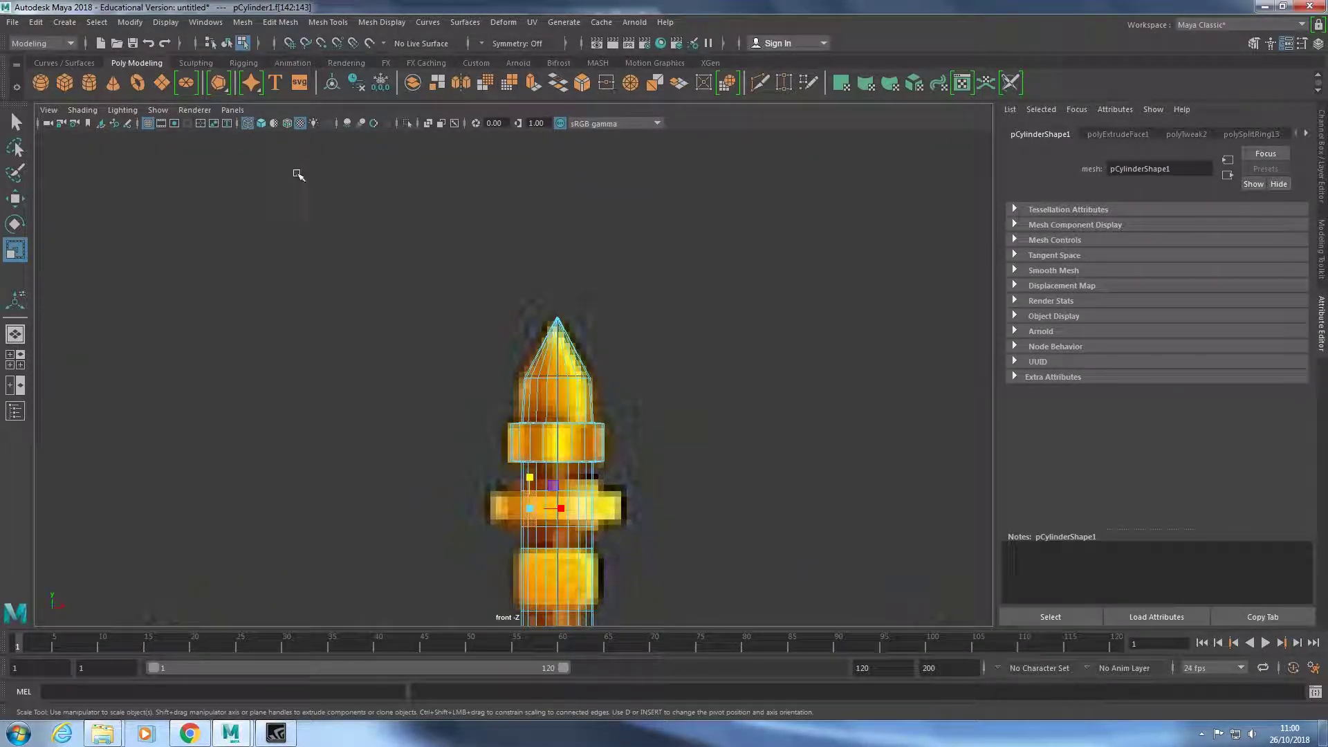
pyautogui.moveTo(546, 394)
pyautogui.mouseDown(button='right')
pyautogui.moveTo(543, 415)
pyautogui.moveTo(632, 313)
pyautogui.mouseUp(button='right')
pyautogui.click(328, 22)
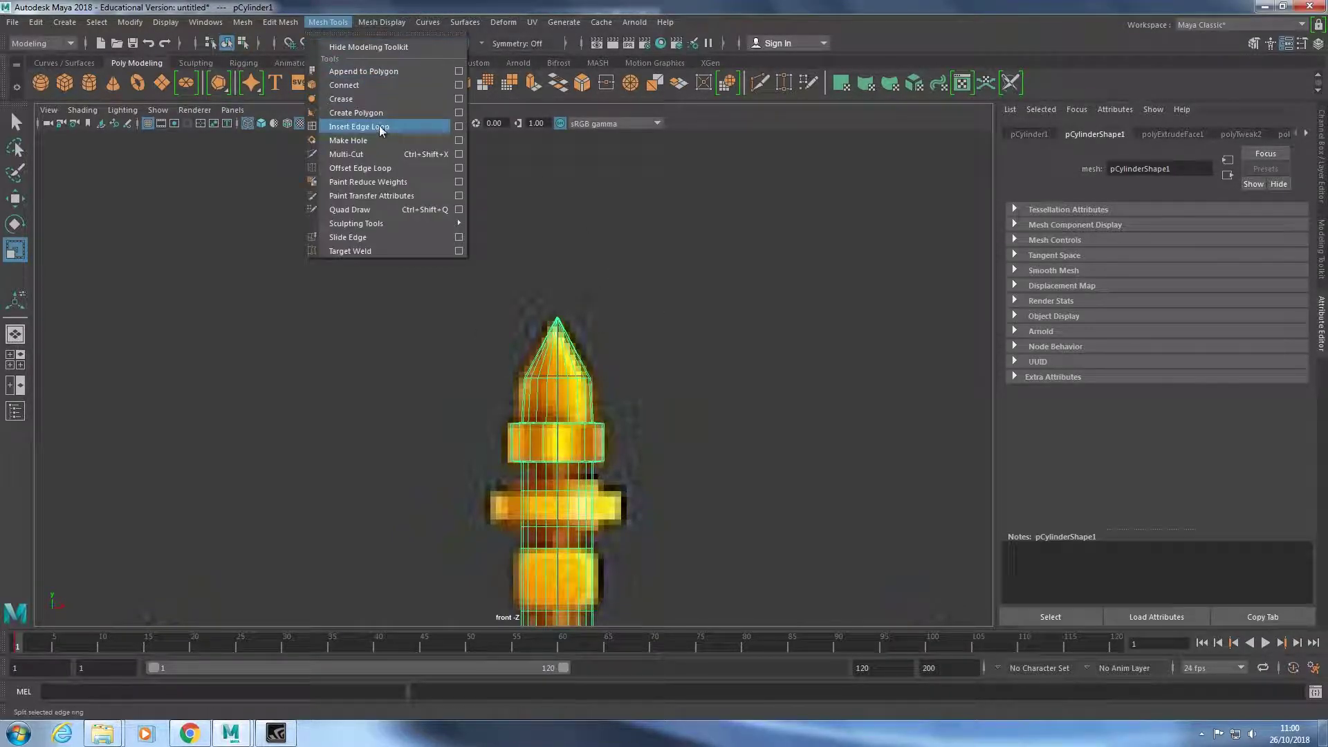
pyautogui.click(382, 127)
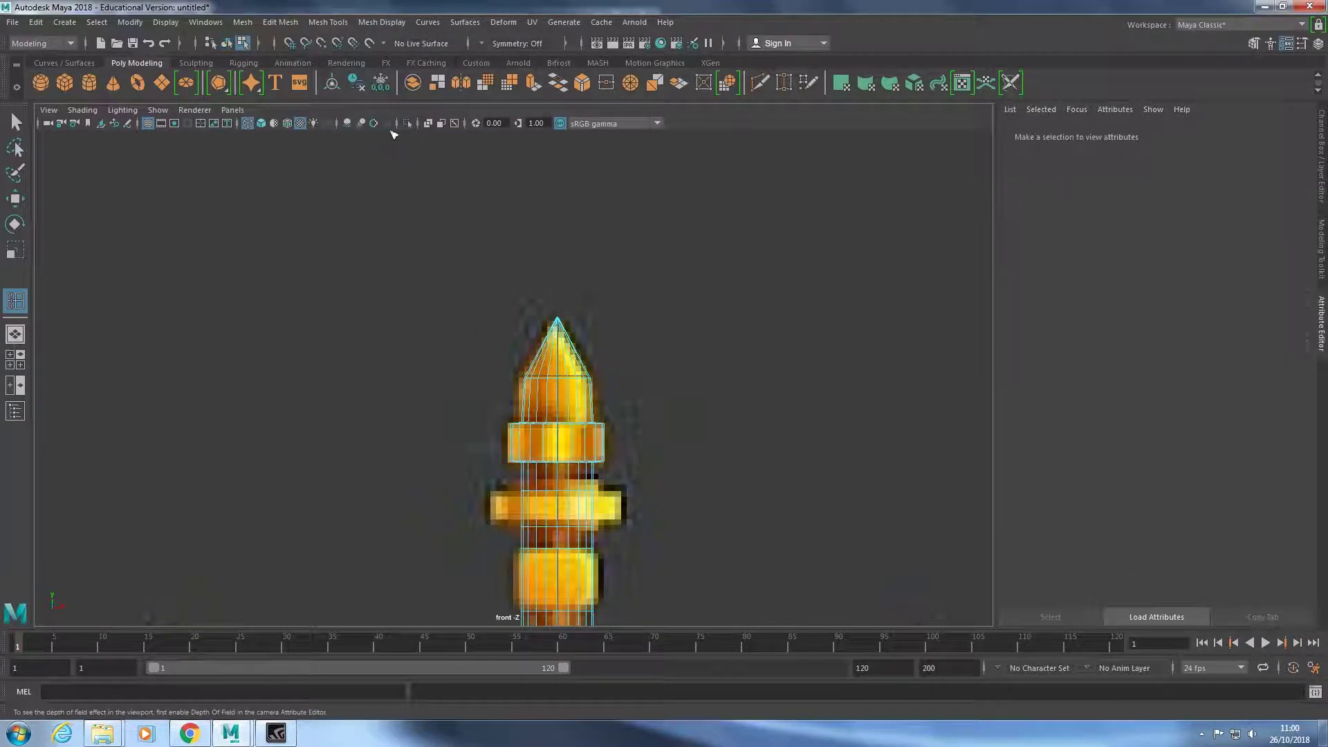
pyautogui.click(581, 484)
pyautogui.click(574, 537)
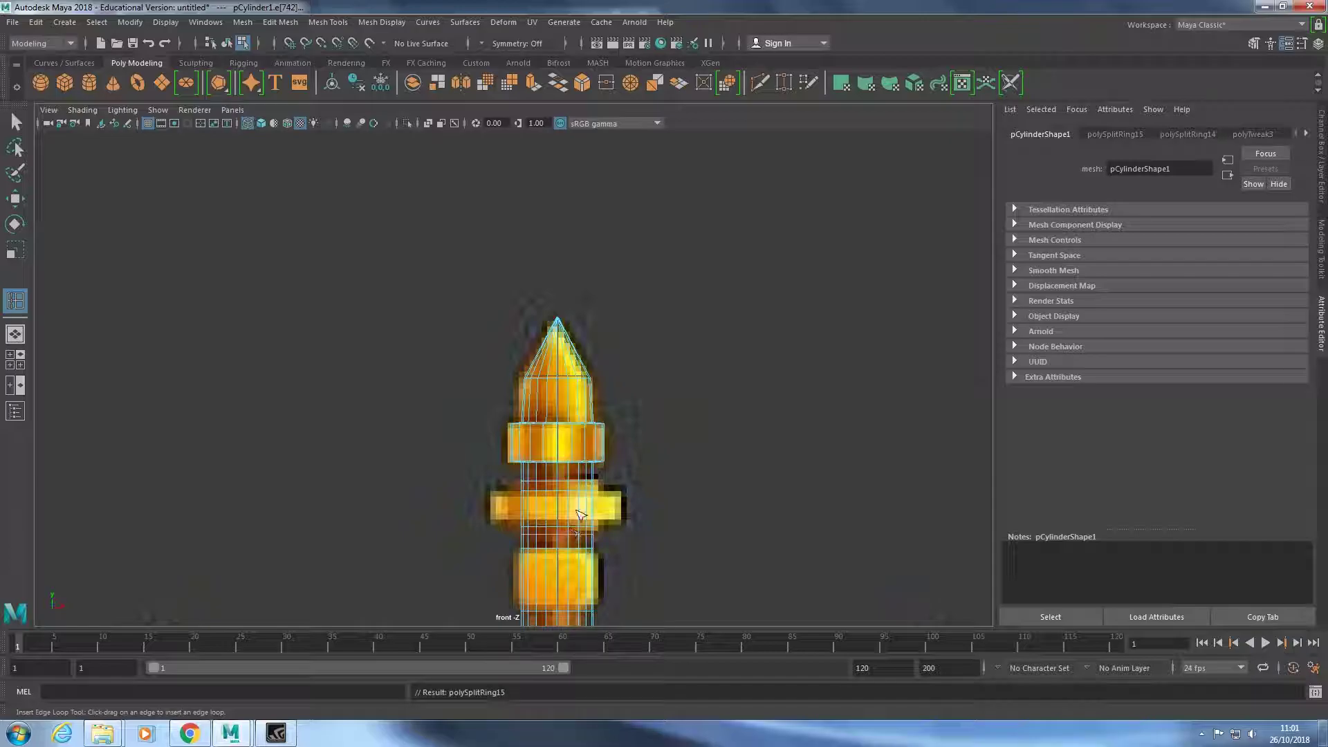
pyautogui.moveTo(564, 357); pyautogui.dragTo(533, 490, button='right')
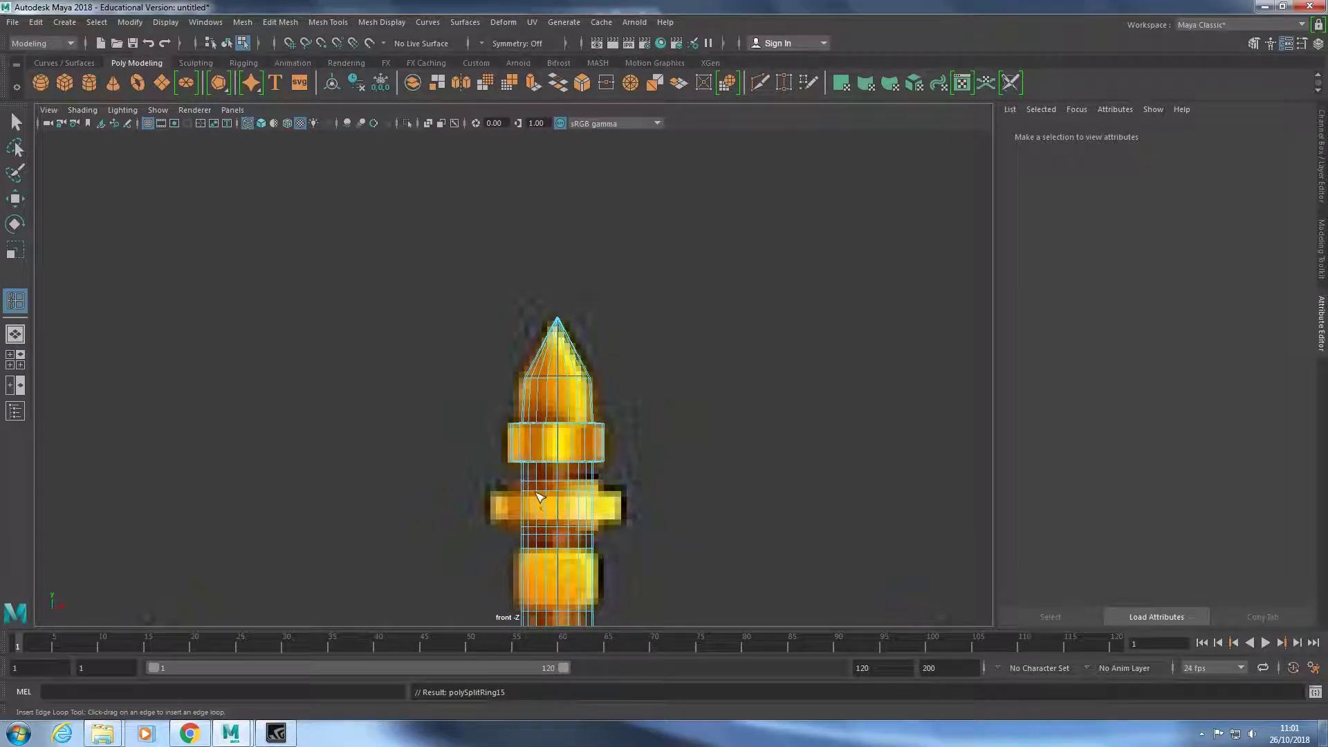
# In Face mode, select two adjacent face rings on the middle collar.
pyautogui.click(542, 491)
pyautogui.moveTo(541, 487); pyautogui.dragTo(538, 379, button='right')
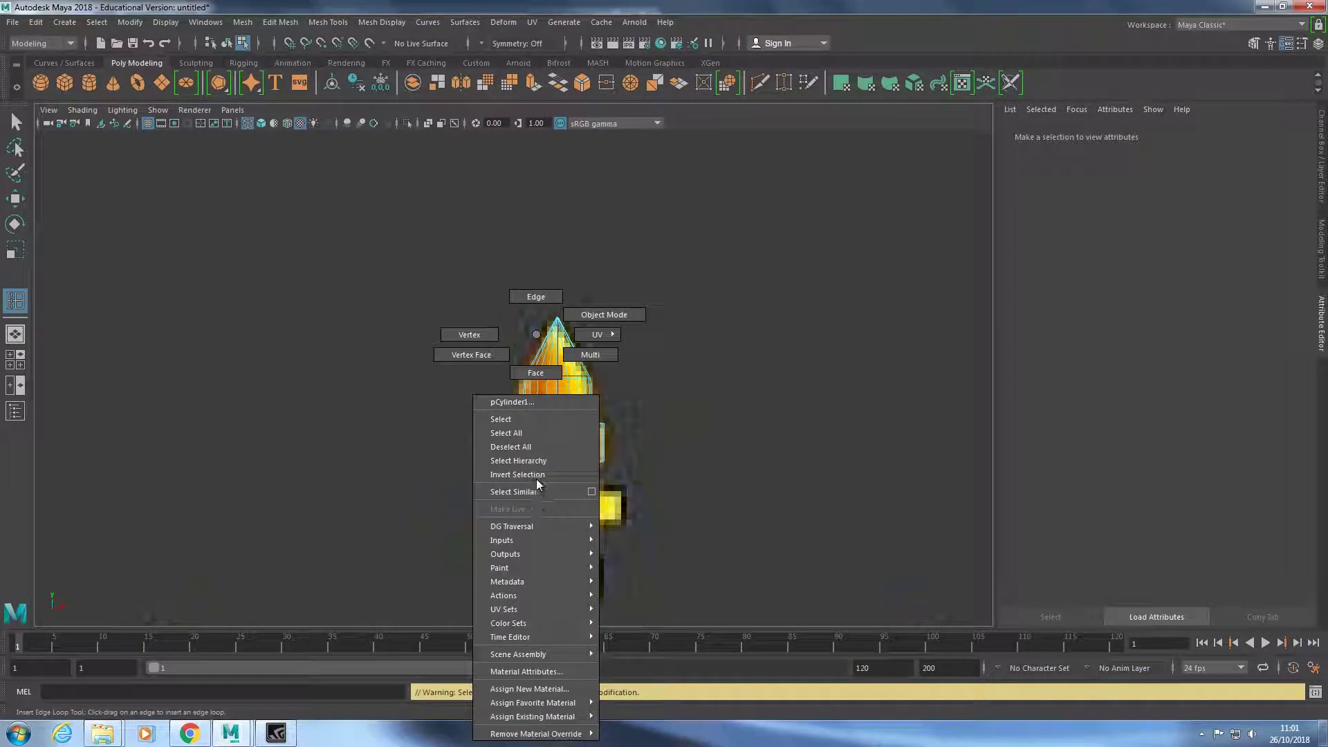
pyautogui.click(15, 123)
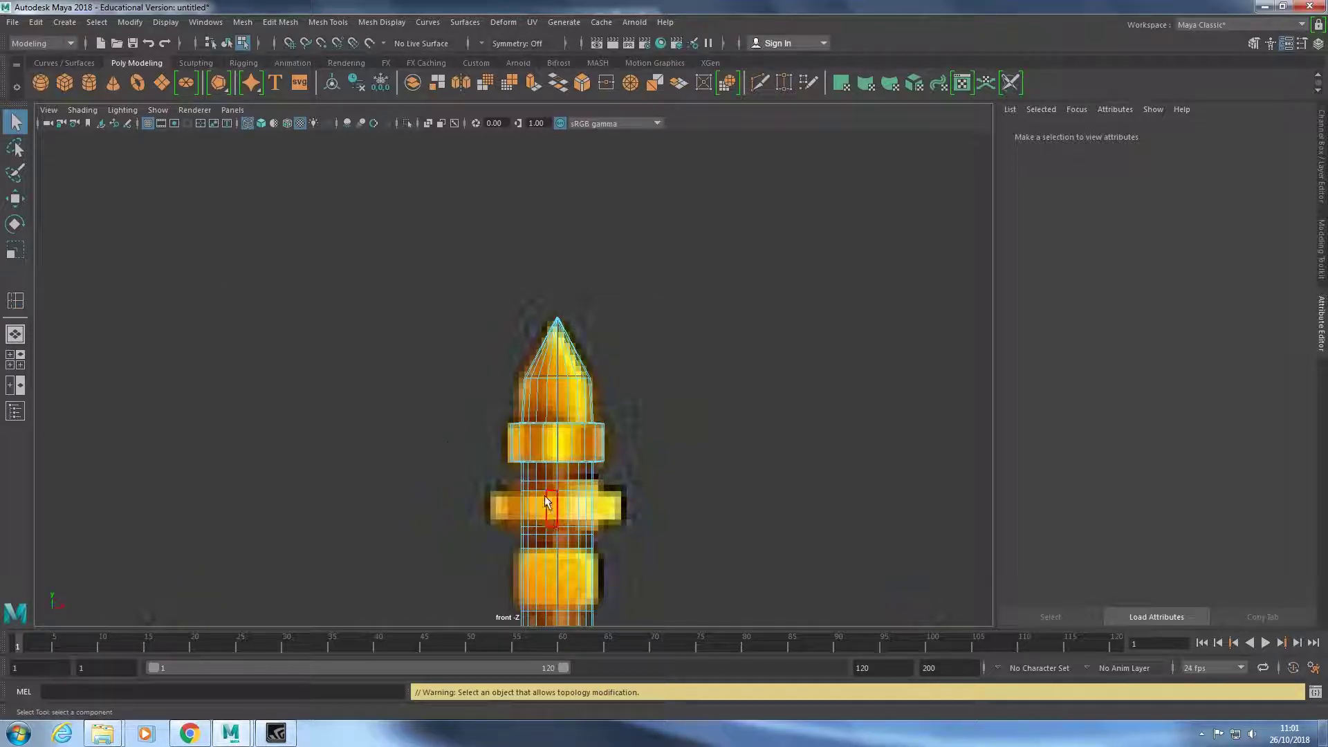
pyautogui.click(547, 505)
pyautogui.keyDown('shift'); pyautogui.doubleClick(549, 507); pyautogui.keyUp('shift')
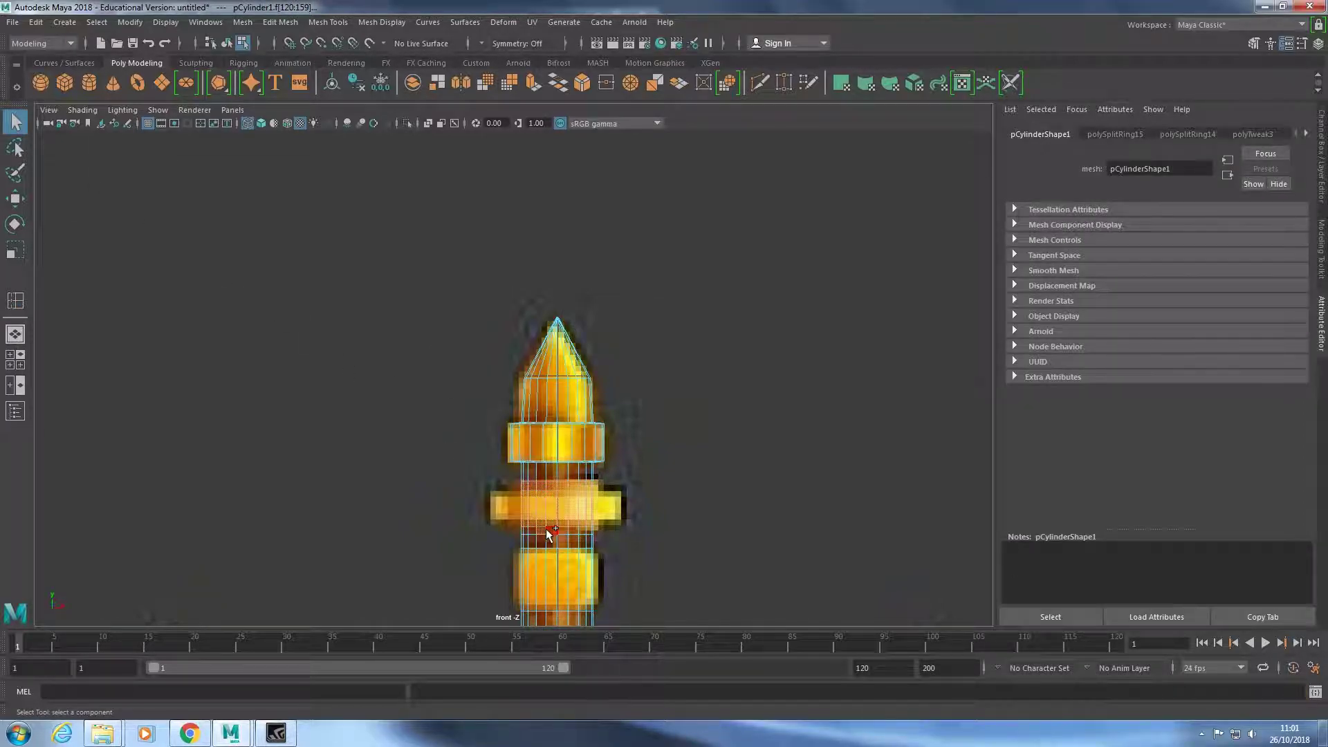
# Try smooth preview, undo the stray changes, and restore the faceted low-poly display.
pyautogui.press('3')
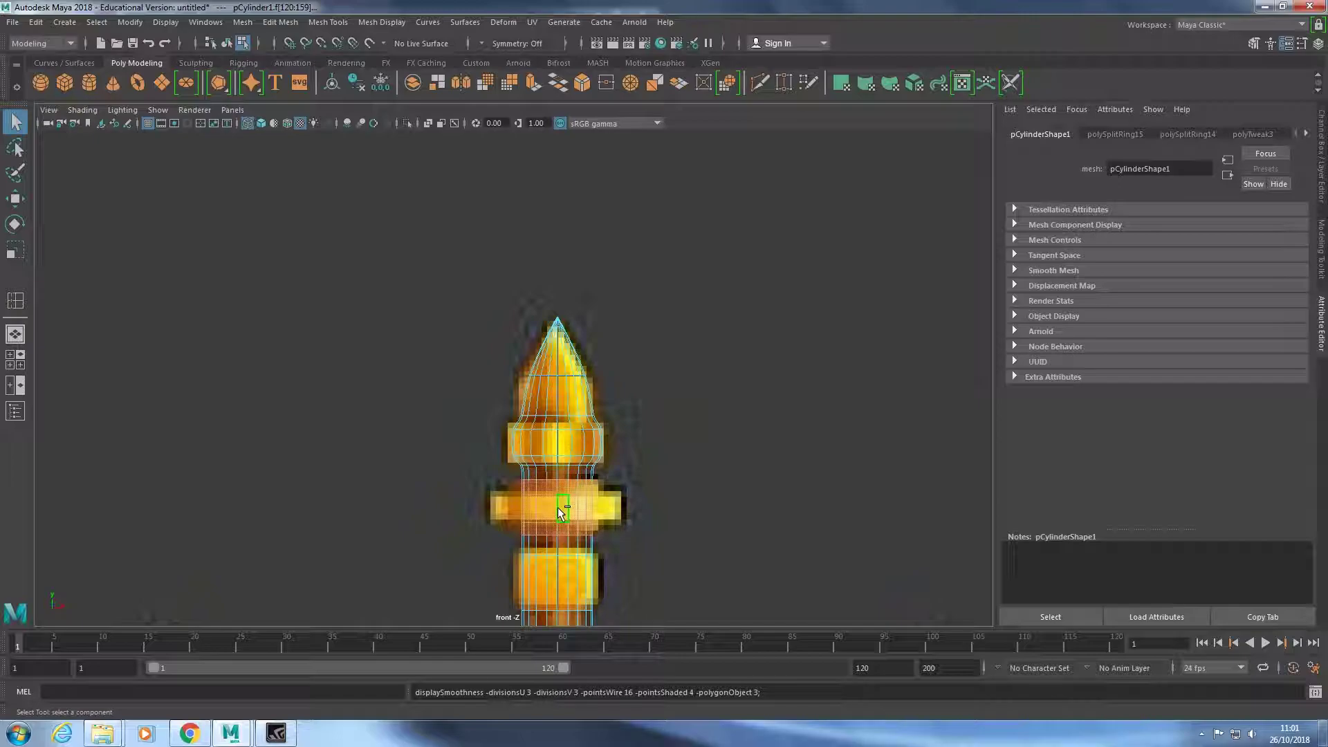
pyautogui.hotkey('ctrl', 'z')
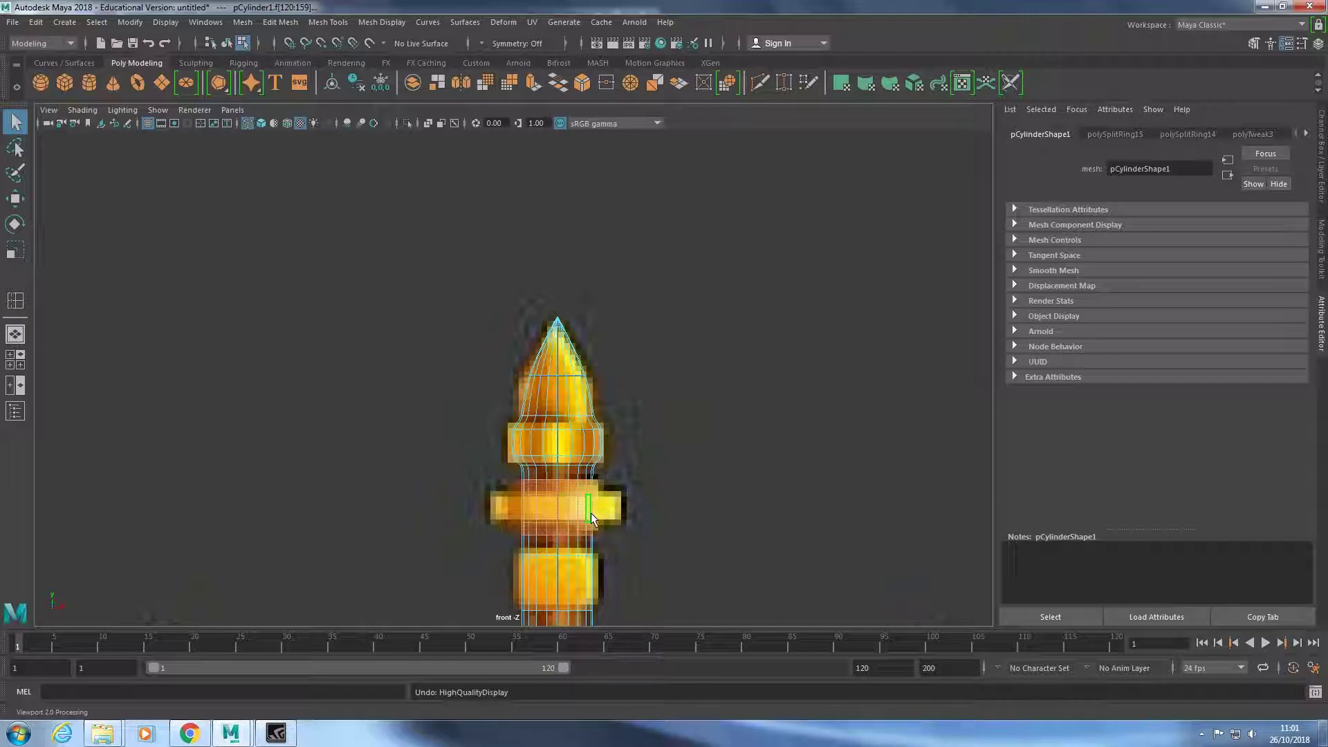
pyautogui.press('Delete')
pyautogui.hotkey('ctrl', 'z')
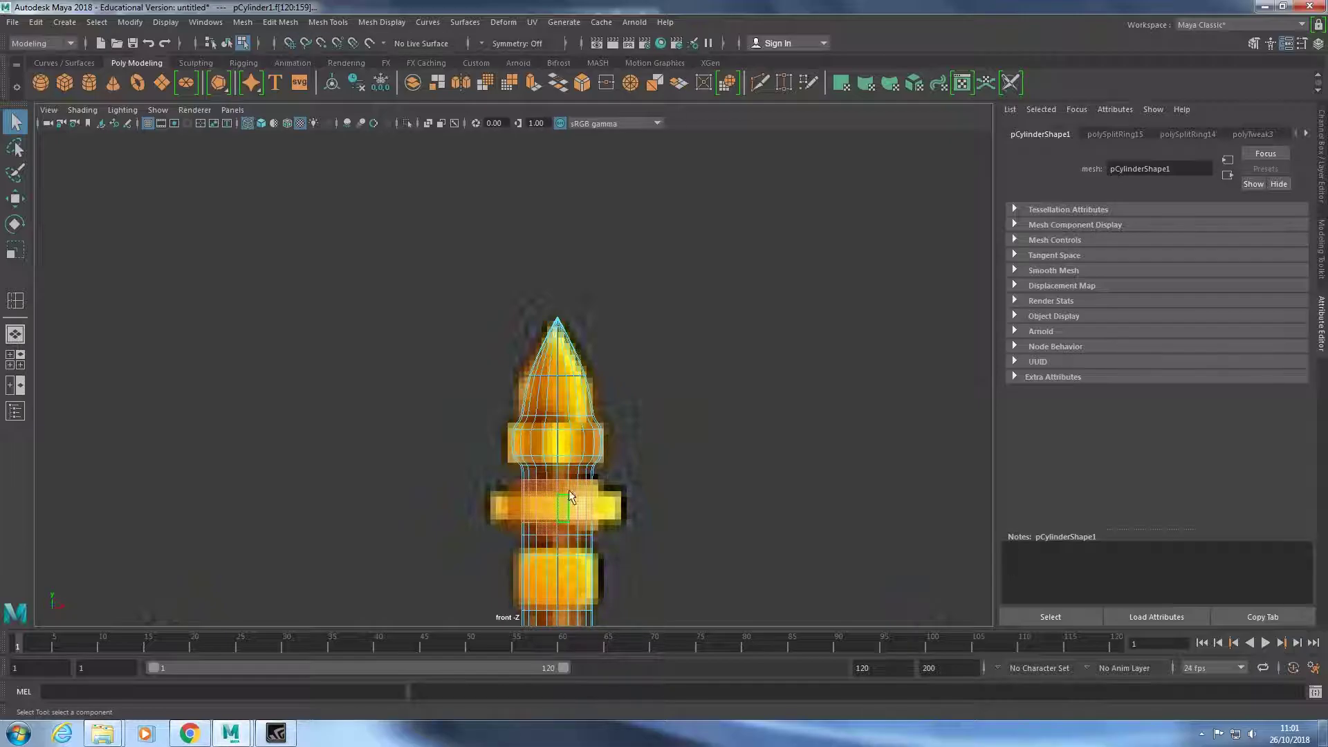
pyautogui.click(426, 24)
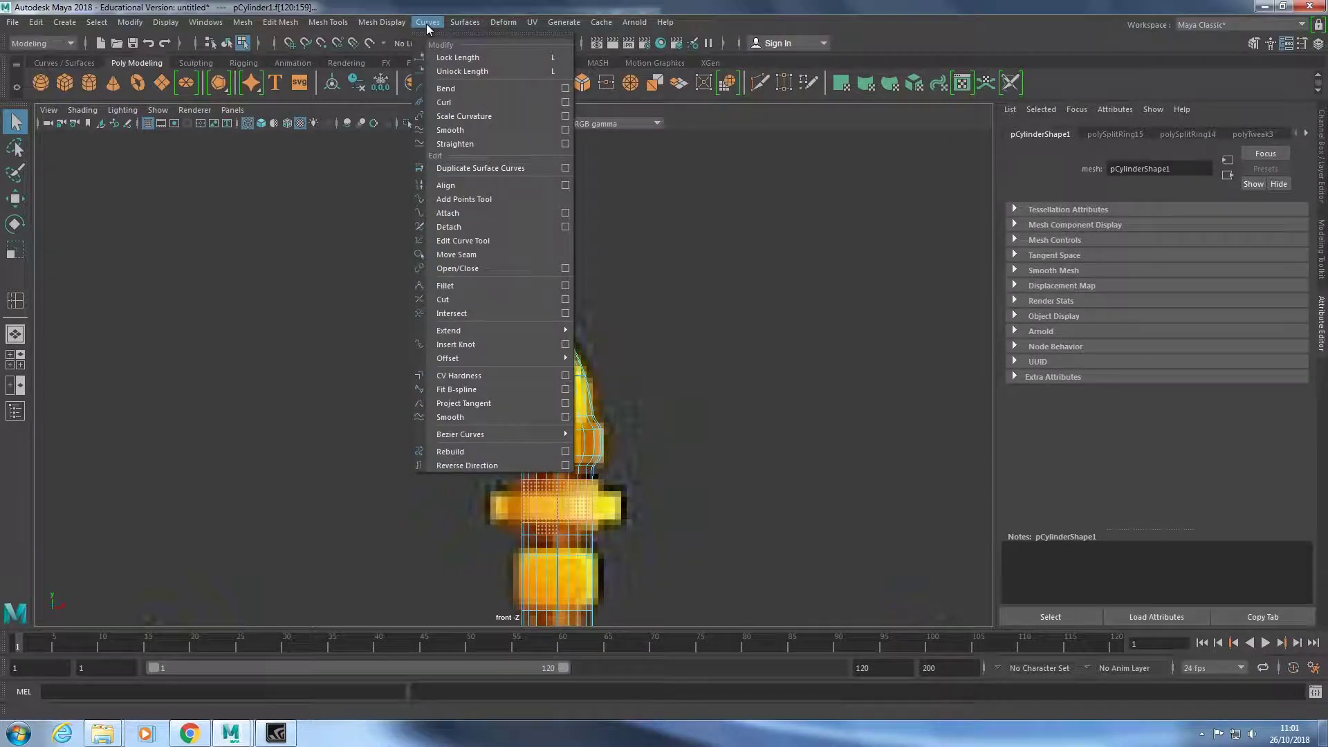
pyautogui.click(390, 24)
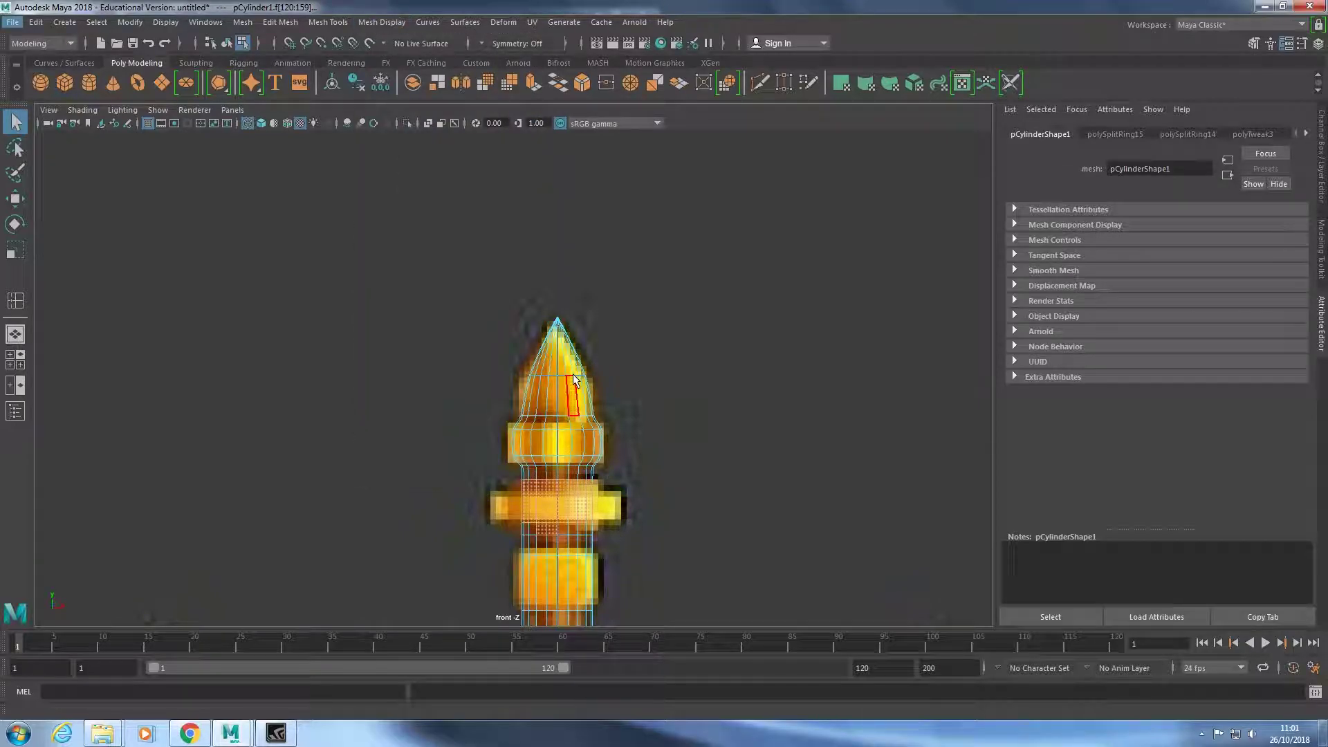
pyautogui.press('1')
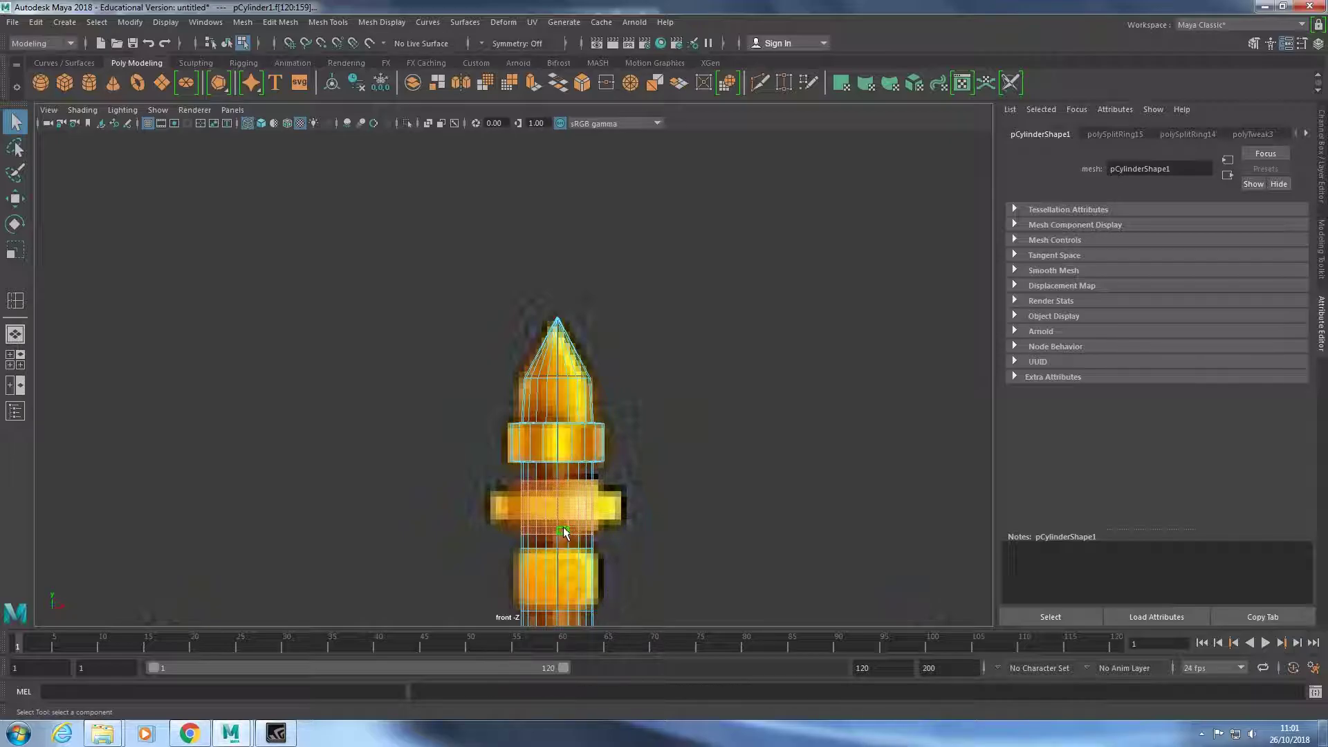
# Extrude the selected band and scale it into a wider, thinner ring.
pyautogui.press('r')
pyautogui.moveTo(561, 507); pyautogui.dragTo(566, 505)
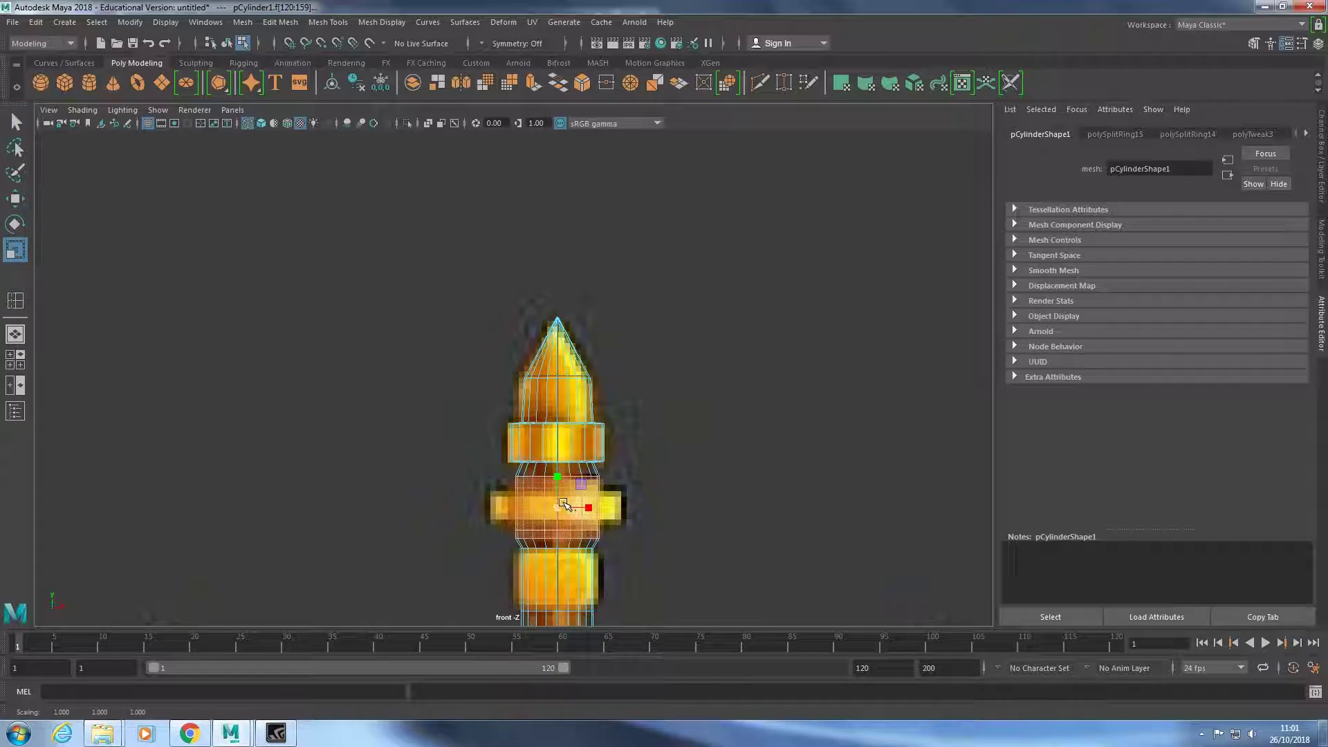
pyautogui.hotkey('ctrl', 'e')
pyautogui.press('r')
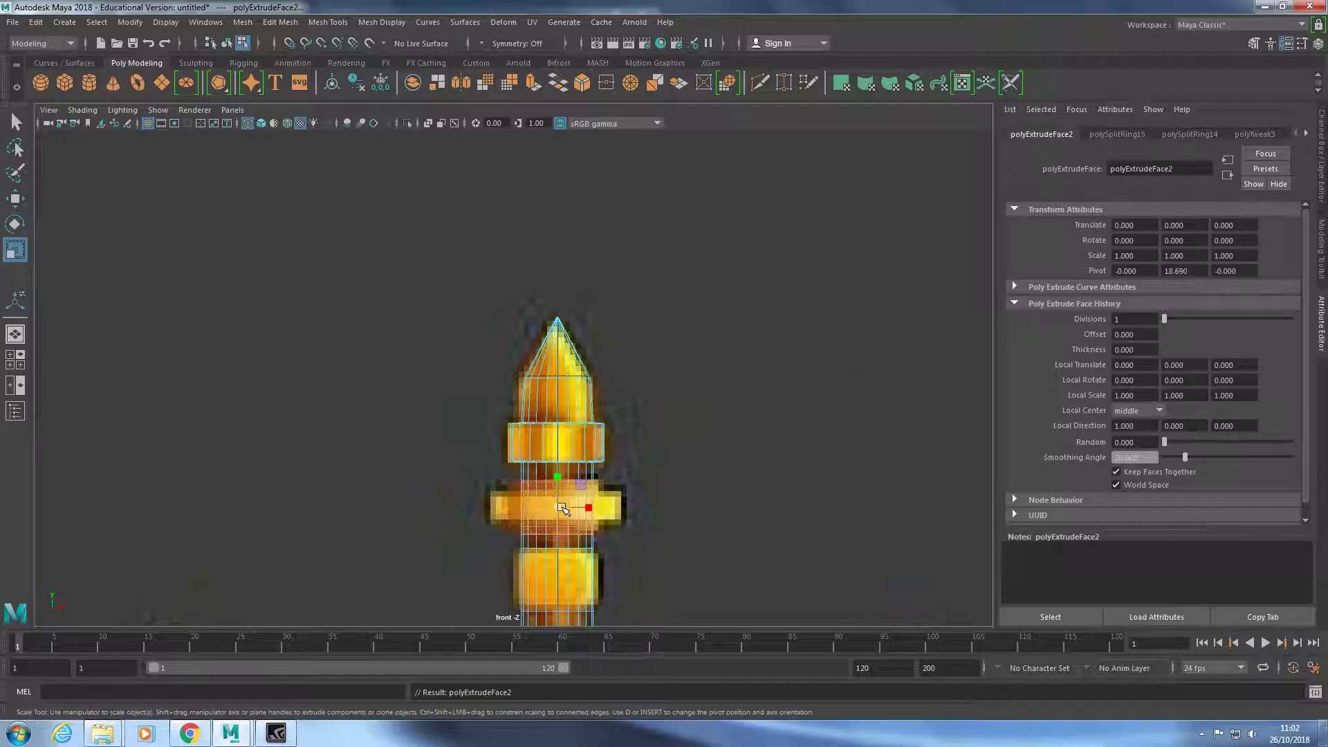
pyautogui.moveTo(559, 509)
pyautogui.mouseDown()
pyautogui.moveTo(576, 512)
pyautogui.moveTo(565, 530)
pyautogui.mouseUp()
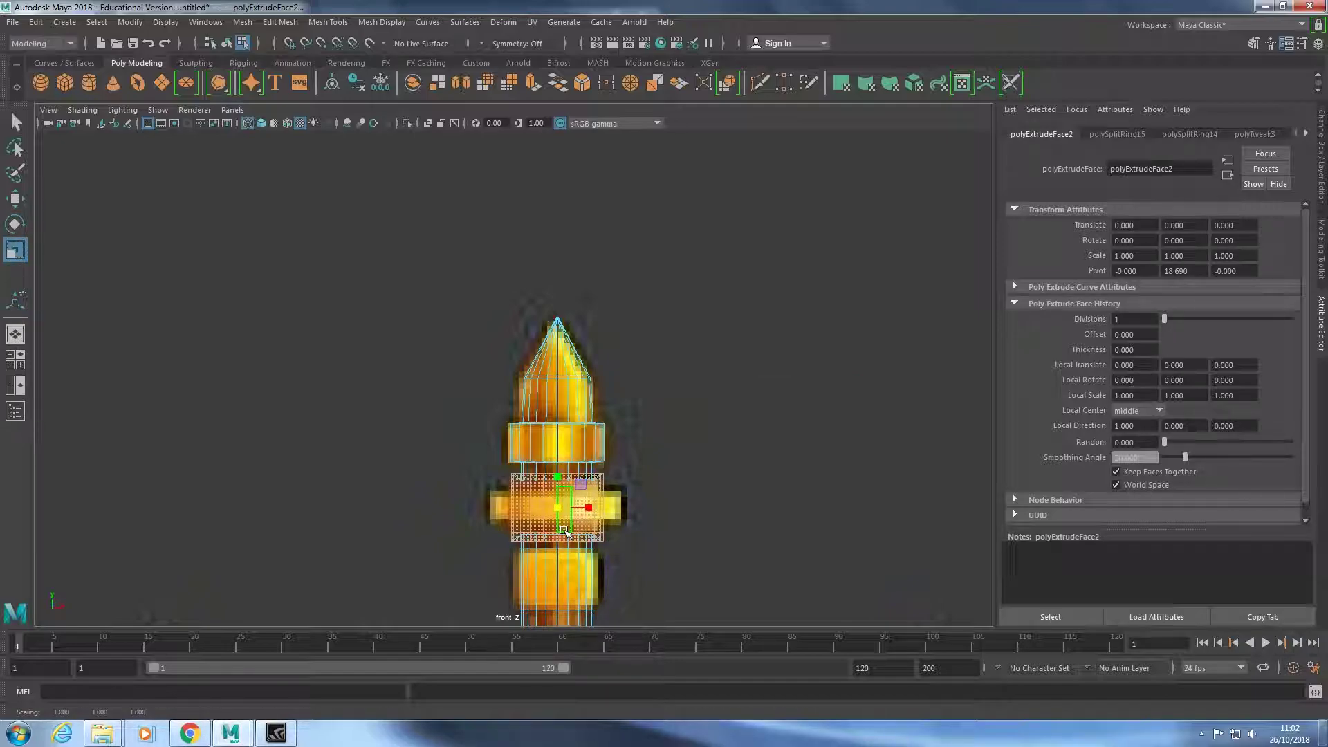
pyautogui.moveTo(565, 531); pyautogui.dragTo(556, 488)
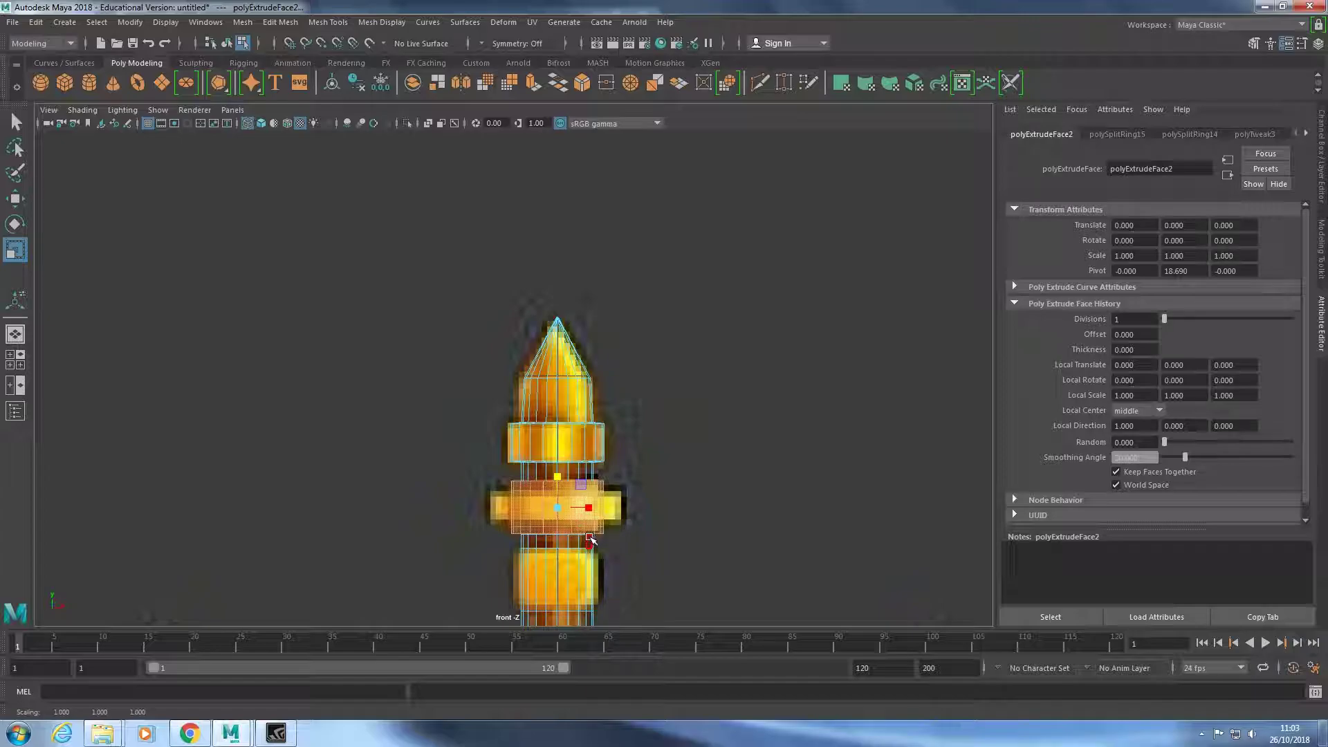
# Extrude another face ring on the middle band outward into a wider flange.
pyautogui.rightClick(615, 515)
pyautogui.press('Escape')
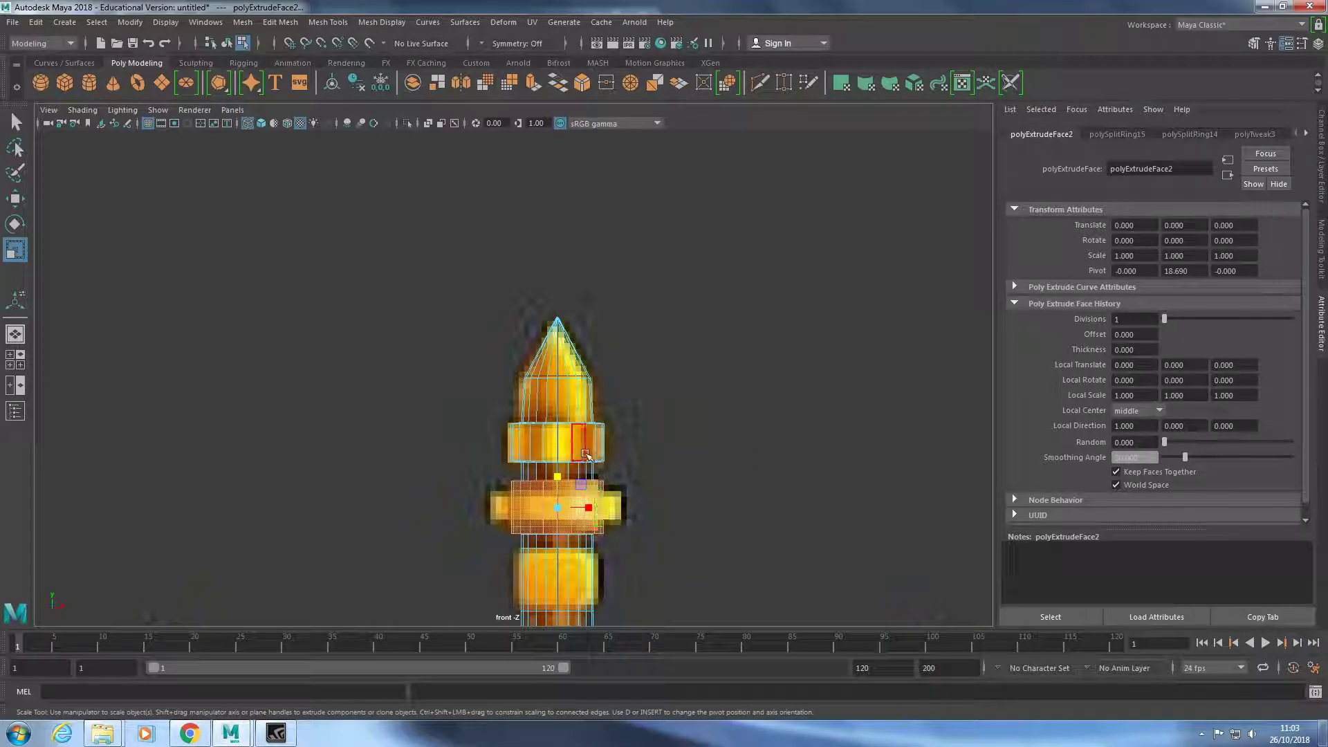
pyautogui.moveTo(557, 377); pyautogui.dragTo(547, 408, button='right')
pyautogui.click(520, 507)
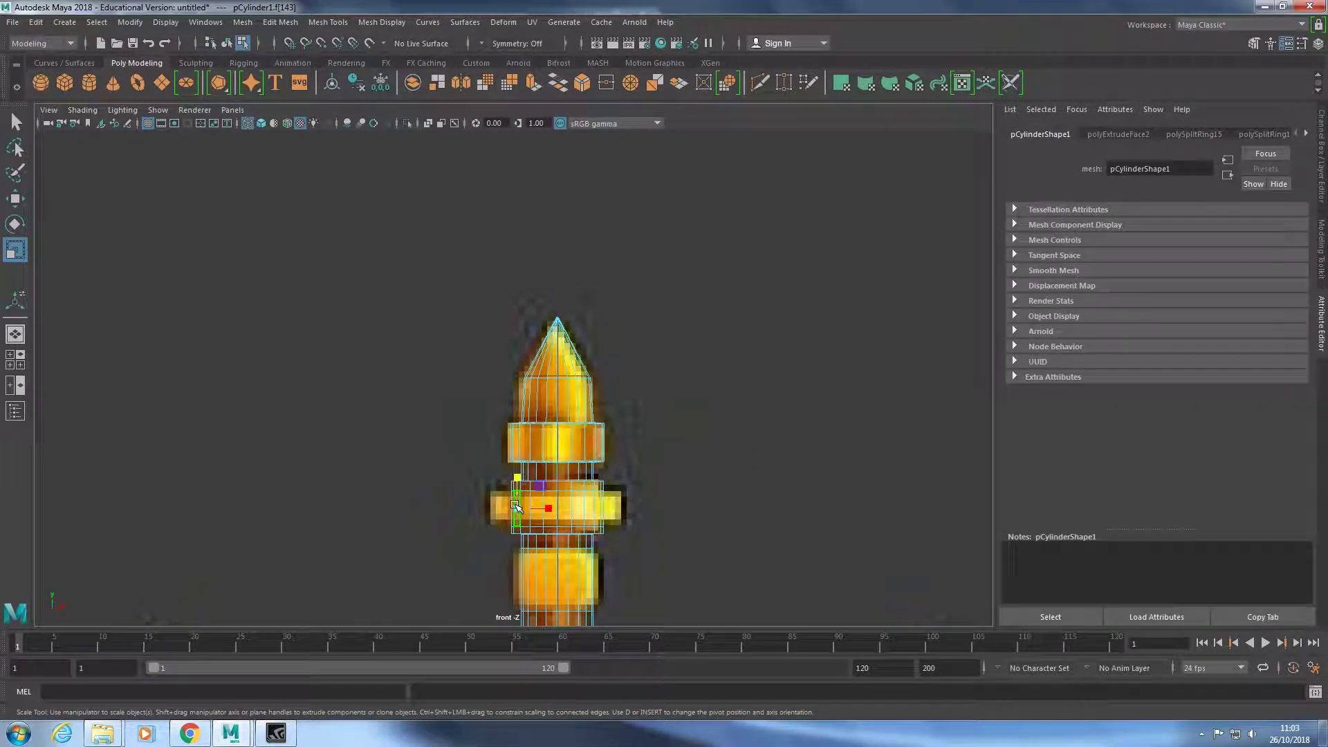
pyautogui.click(25, 122)
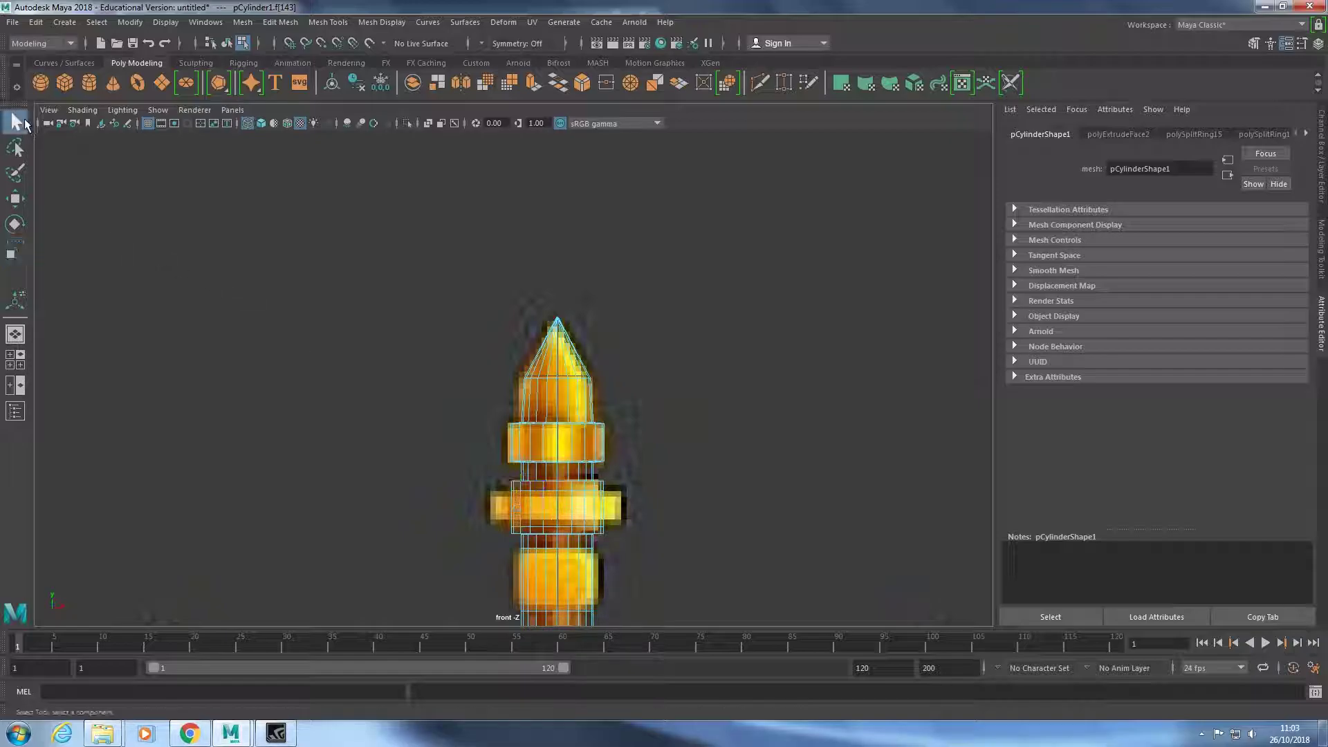
pyautogui.doubleClick(524, 508)
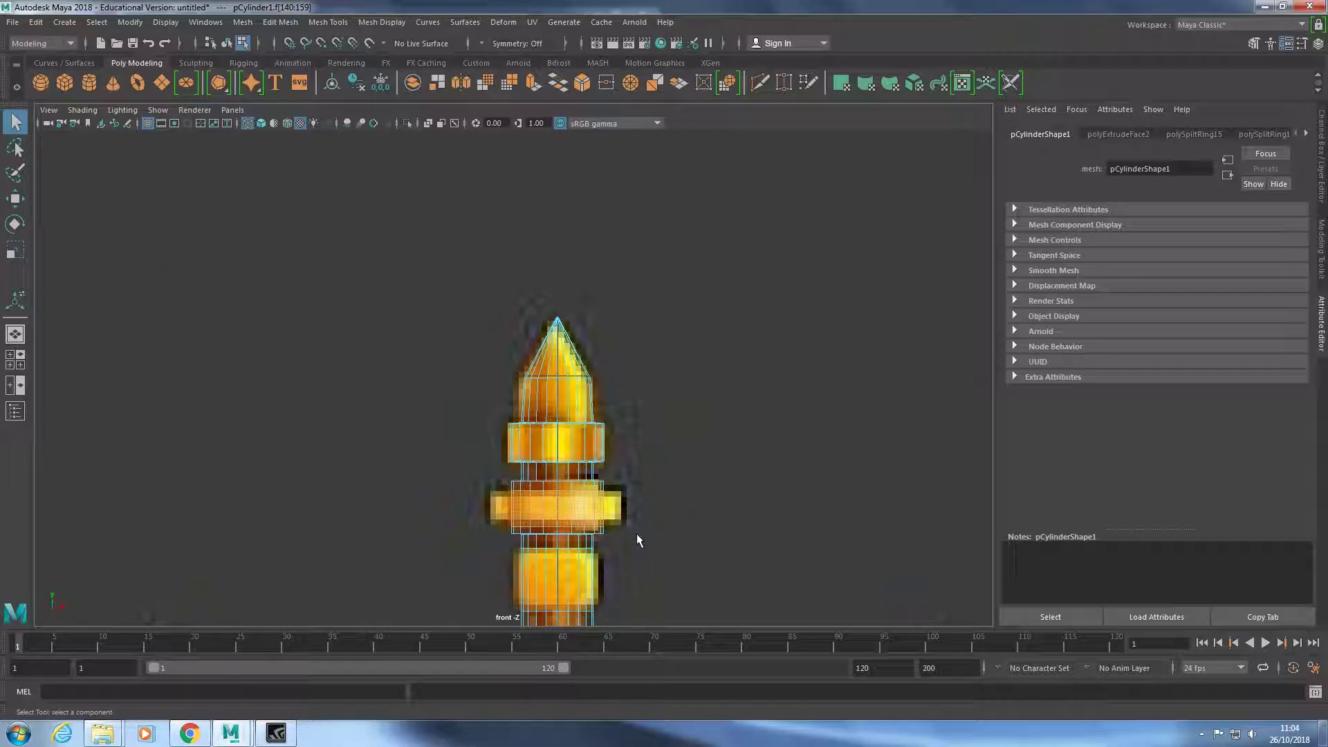
pyautogui.press('r')
pyautogui.hotkey('ctrl', 'e')
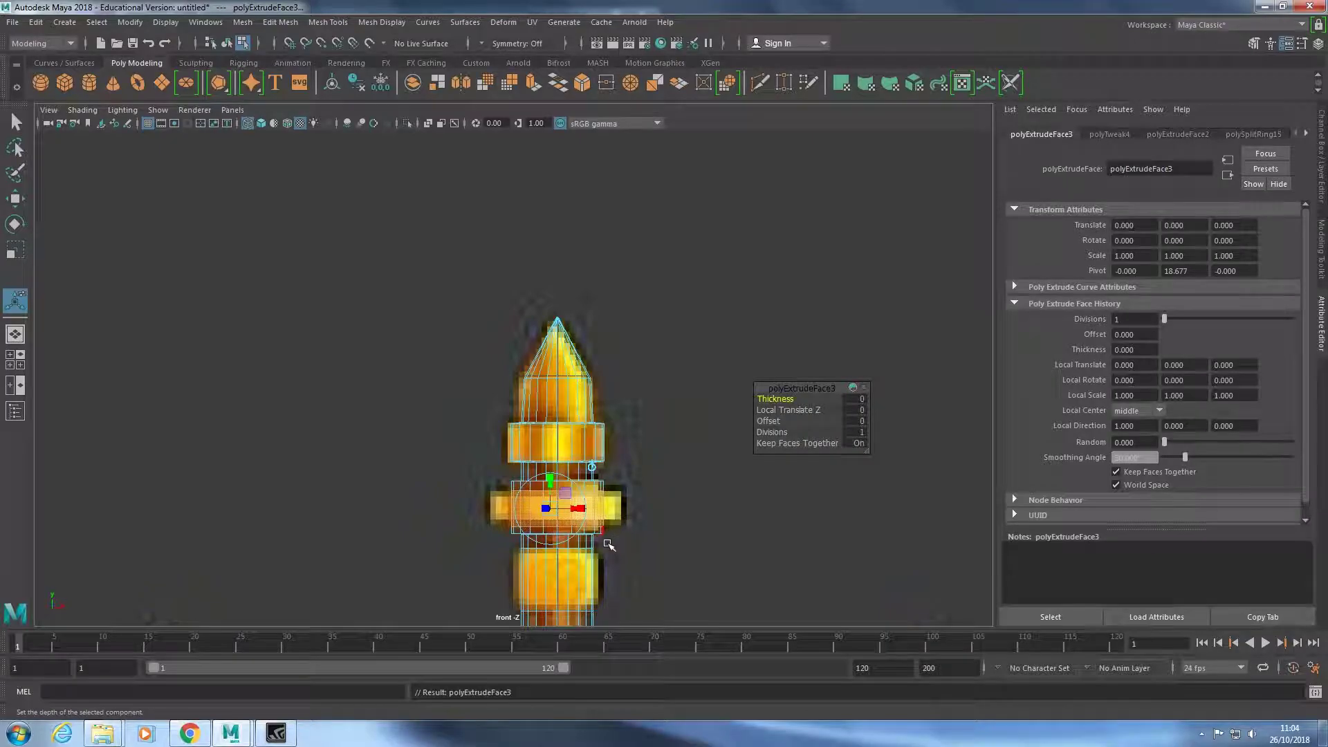
pyautogui.moveTo(586, 510); pyautogui.dragTo(559, 490)
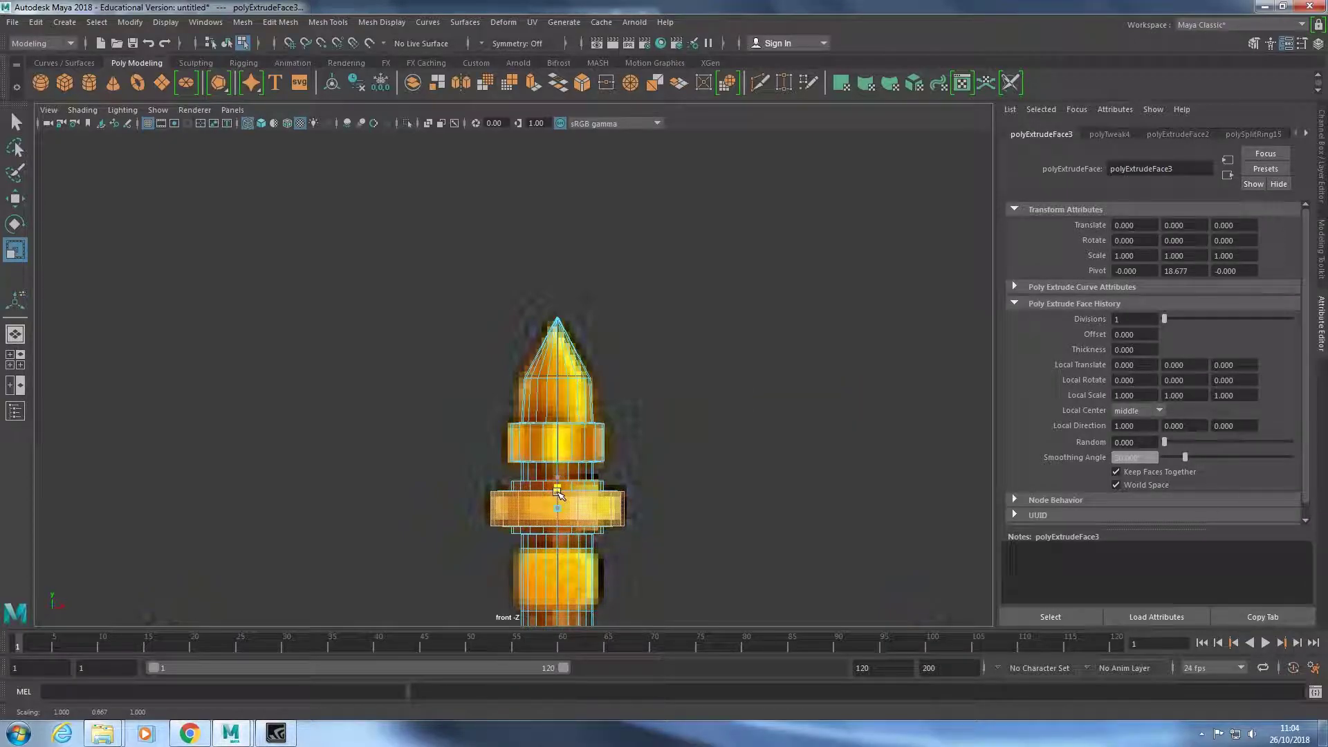
# Shrink the new flange slightly, check the rings in perspective, and clear the selection.
pyautogui.press('space')
pyautogui.press('space')
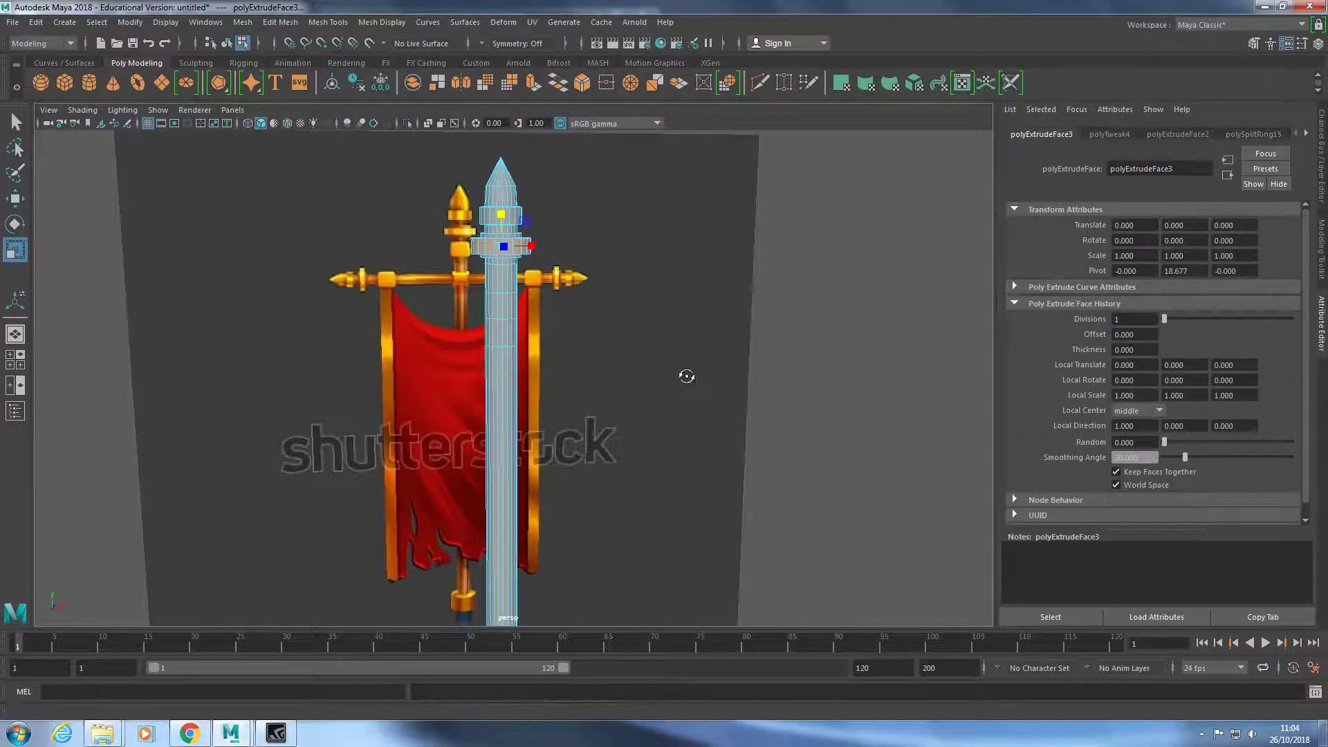
pyautogui.keyDown('alt'); pyautogui.moveTo(682, 376); pyautogui.dragTo(617, 377); pyautogui.keyUp('alt')
pyautogui.press('space')
pyautogui.press('space')
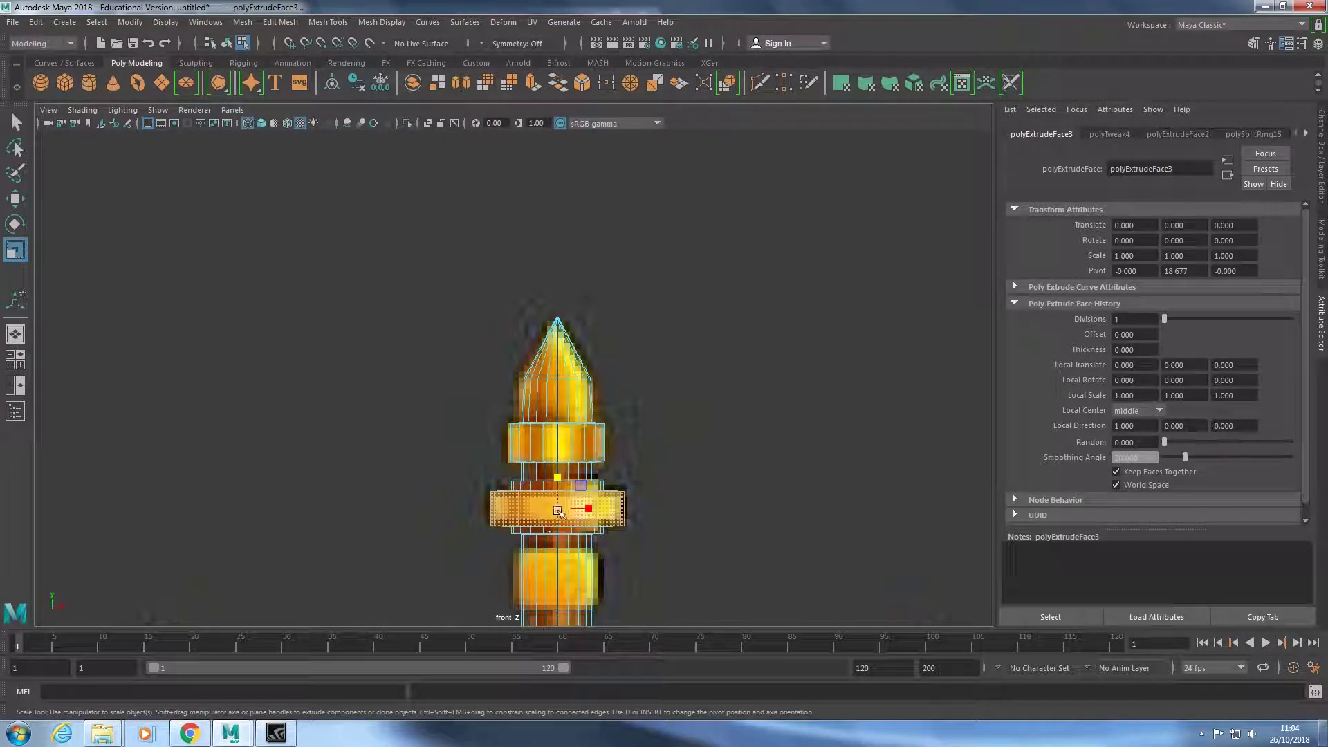
pyautogui.moveTo(554, 510); pyautogui.dragTo(555, 510)
pyautogui.press('space')
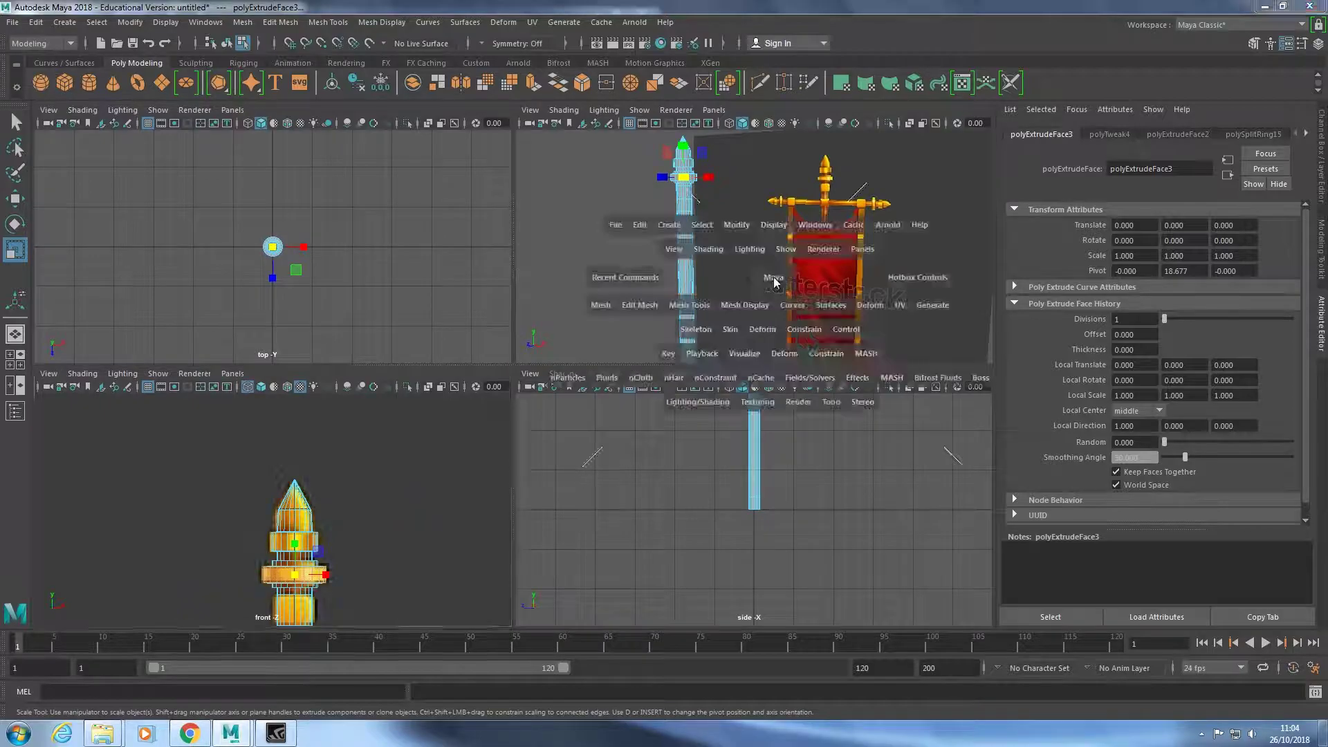
pyautogui.press('space')
pyautogui.click(276, 317)
pyautogui.moveTo(276, 317)
pyautogui.keyDown('alt'); pyautogui.mouseDown()
pyautogui.moveTo(501, 375)
pyautogui.moveTo(424, 377)
pyautogui.moveTo(442, 371)
pyautogui.mouseUp(); pyautogui.keyUp('alt')
pyautogui.press('space')
pyautogui.press('space')
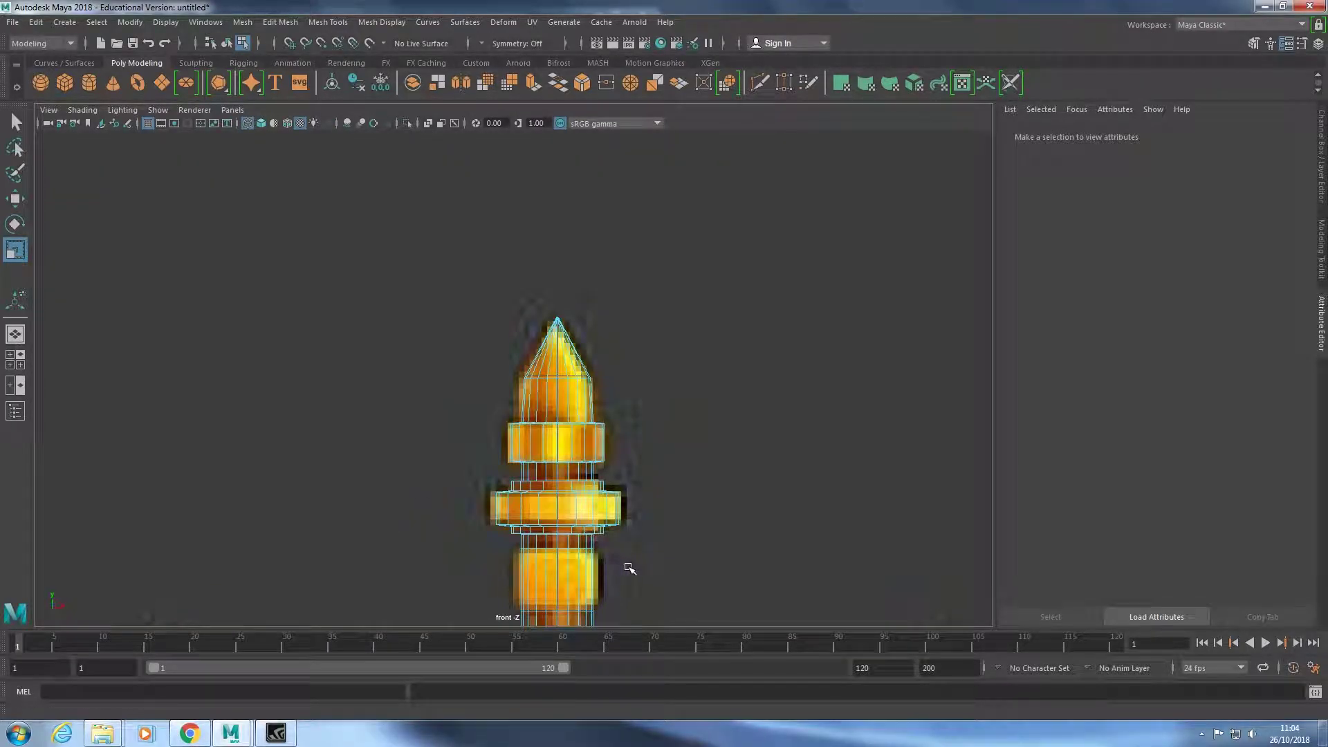
# Extrude the lower pole band's face ring and scale it up slightly.
pyautogui.keyDown('alt'); pyautogui.moveTo(629, 568); pyautogui.dragTo(623, 550); pyautogui.keyUp('alt')
pyautogui.keyDown('alt'); pyautogui.moveTo(623, 550); pyautogui.dragTo(626, 449, button='middle'); pyautogui.keyUp('alt')
pyautogui.click(547, 493)
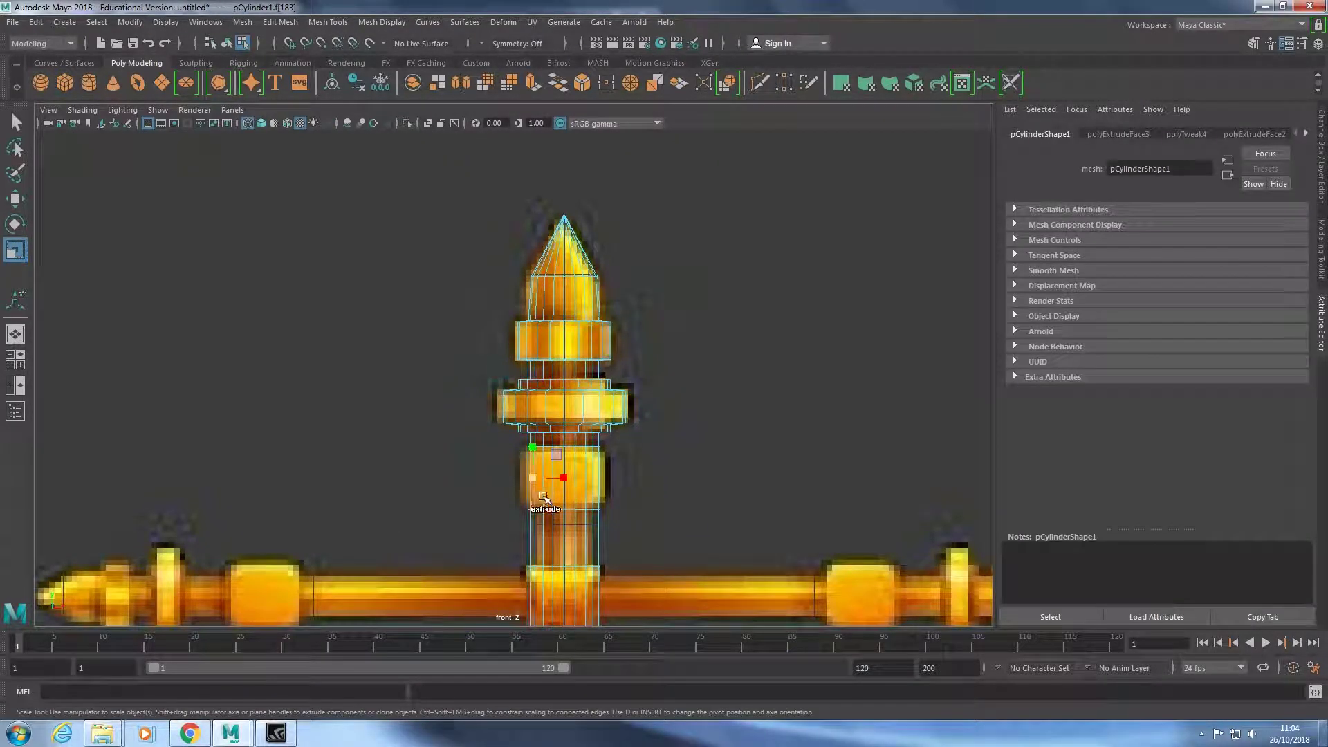
pyautogui.doubleClick(544, 498)
pyautogui.keyDown('shift'); pyautogui.moveTo(564, 478); pyautogui.dragTo(573, 484); pyautogui.keyUp('shift')
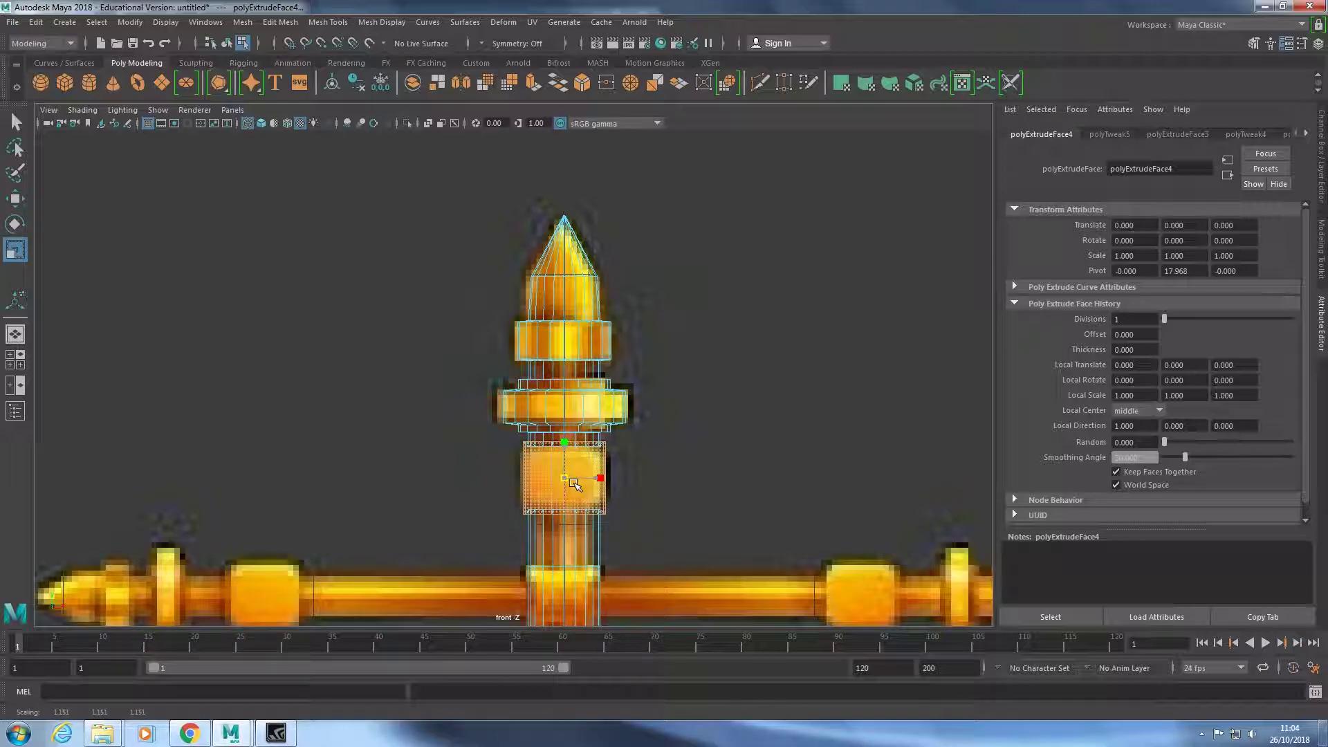
pyautogui.press('e')
pyautogui.press('r')
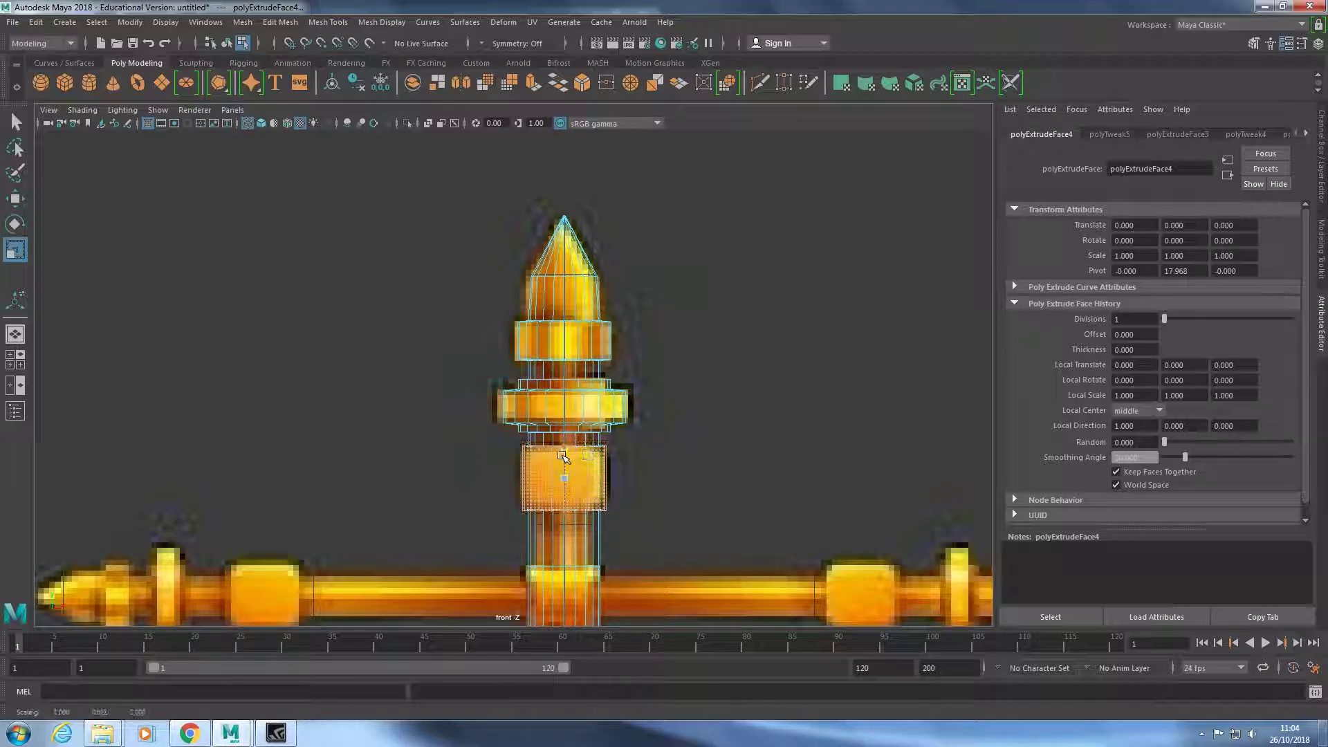
# Orbit to inspect, then select the face ring at the crossbar junction.
pyautogui.moveTo(563, 457)
pyautogui.mouseDown()
pyautogui.moveTo(563, 422)
pyautogui.moveTo(428, 307)
pyautogui.moveTo(549, 403)
pyautogui.moveTo(528, 415)
pyautogui.mouseUp()
pyautogui.press('space')
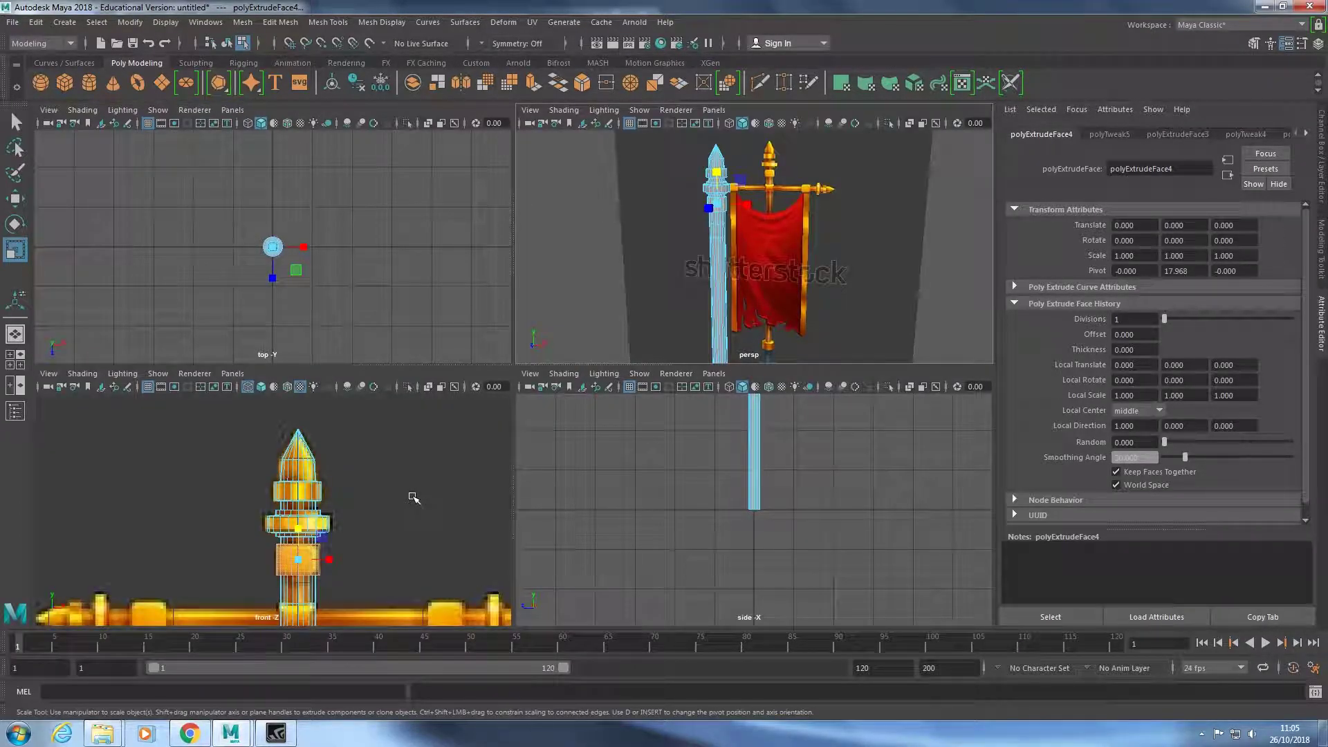
pyautogui.press('space')
pyautogui.scroll(-3, 607, 563)
pyautogui.scroll(3, 634, 566)
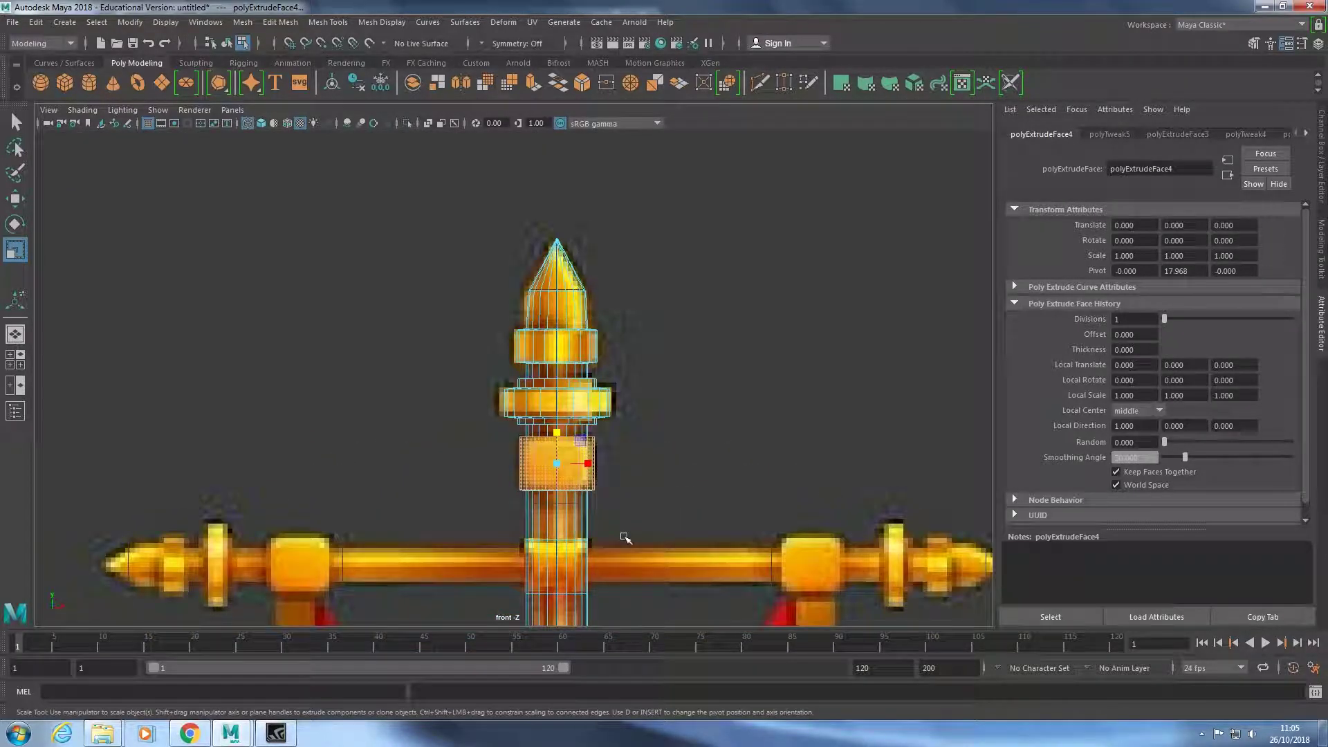
pyautogui.moveTo(529, 537)
pyautogui.mouseDown()
pyautogui.moveTo(564, 598)
pyautogui.moveTo(559, 541)
pyautogui.mouseUp()
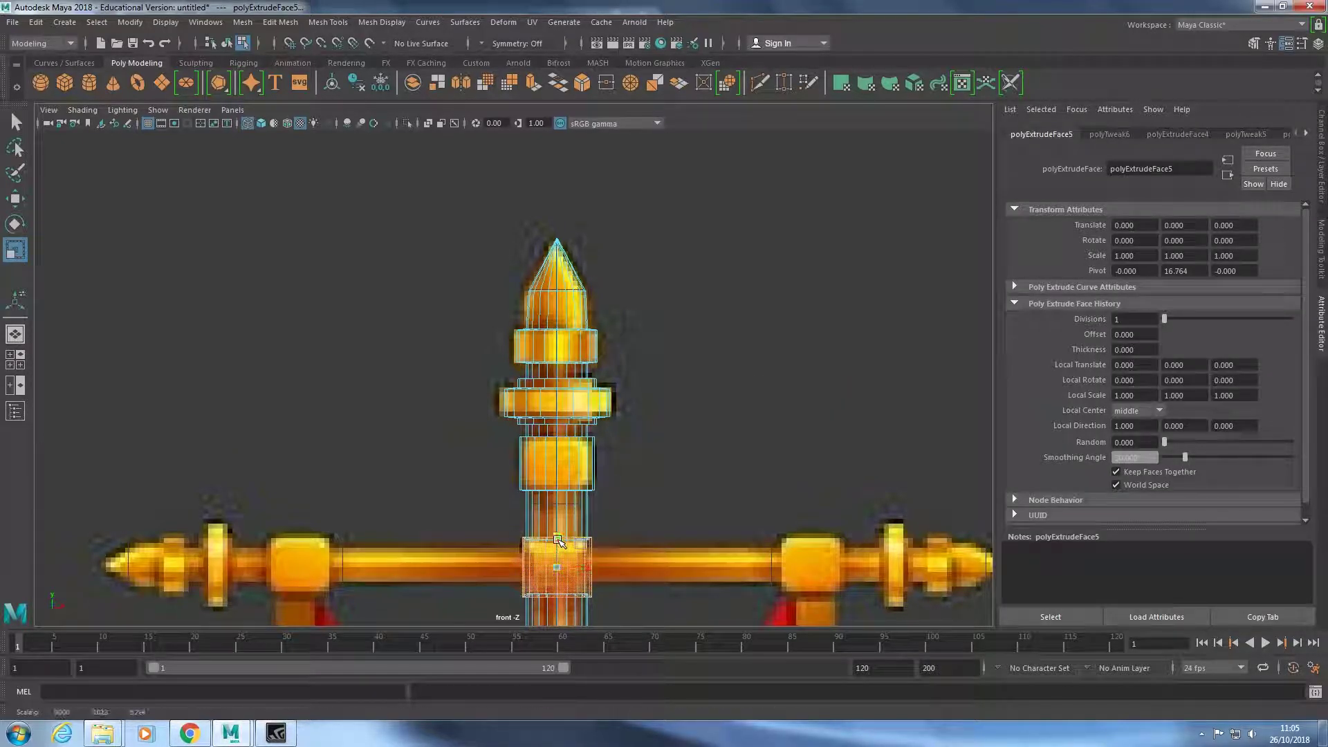
pyautogui.scroll(-3, 660, 580)
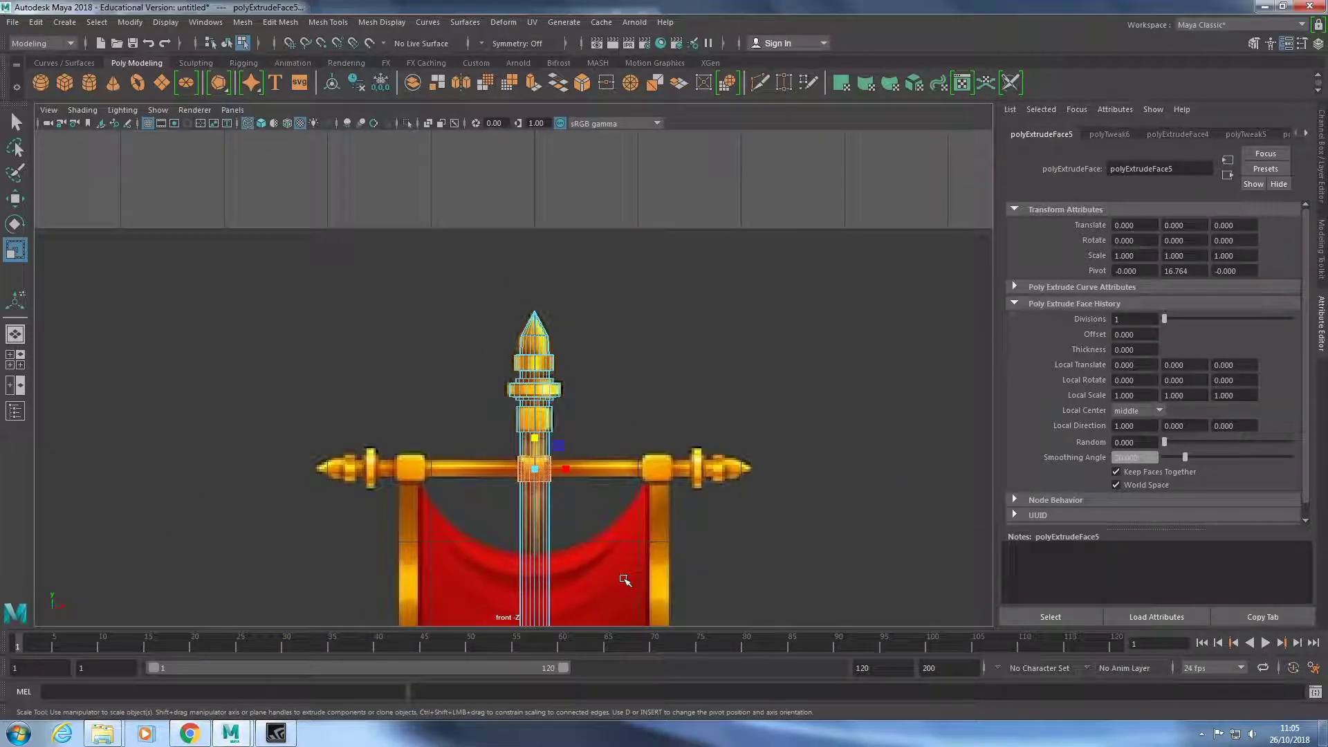
# Tumble to the pole end, select its cap faces, and delete them.
pyautogui.press('space')
pyautogui.press('space')
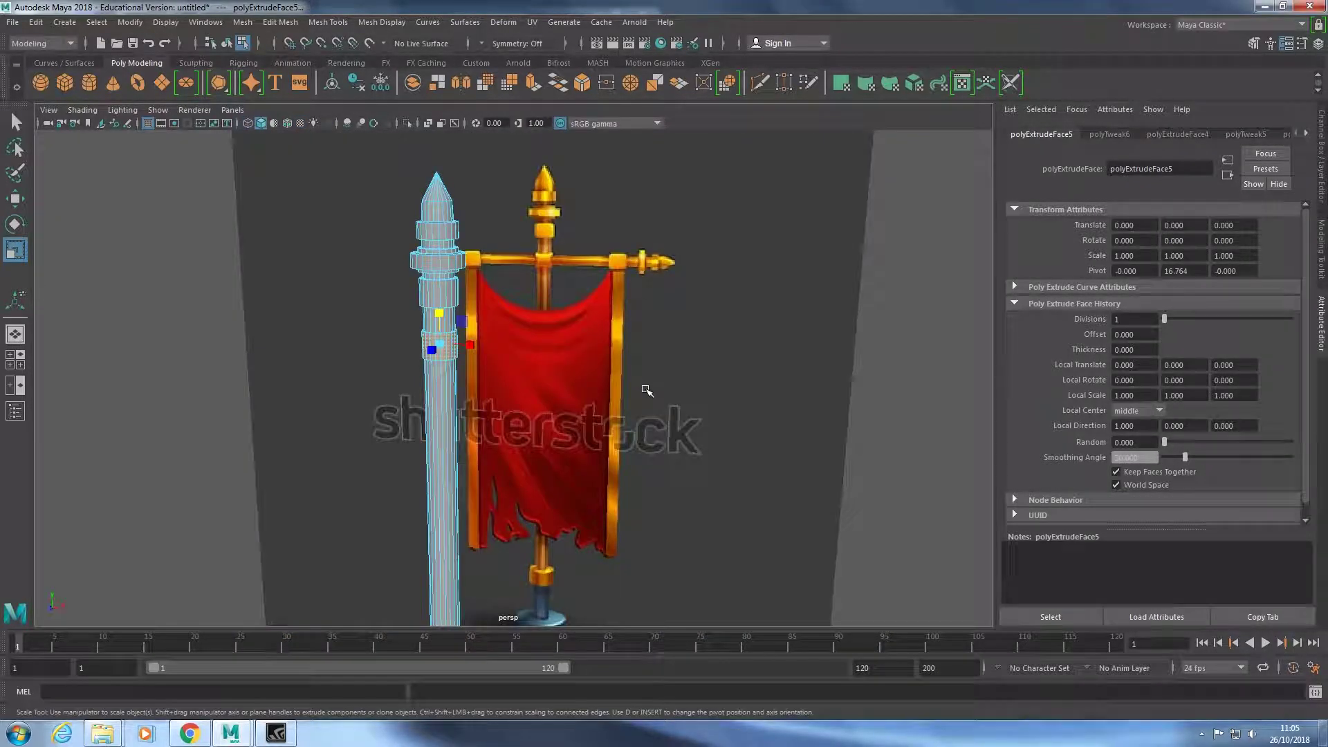
pyautogui.scroll(-3, 647, 388)
pyautogui.keyDown('alt'); pyautogui.moveTo(647, 388); pyautogui.dragTo(528, 439); pyautogui.keyUp('alt')
pyautogui.scroll(5, 534, 377)
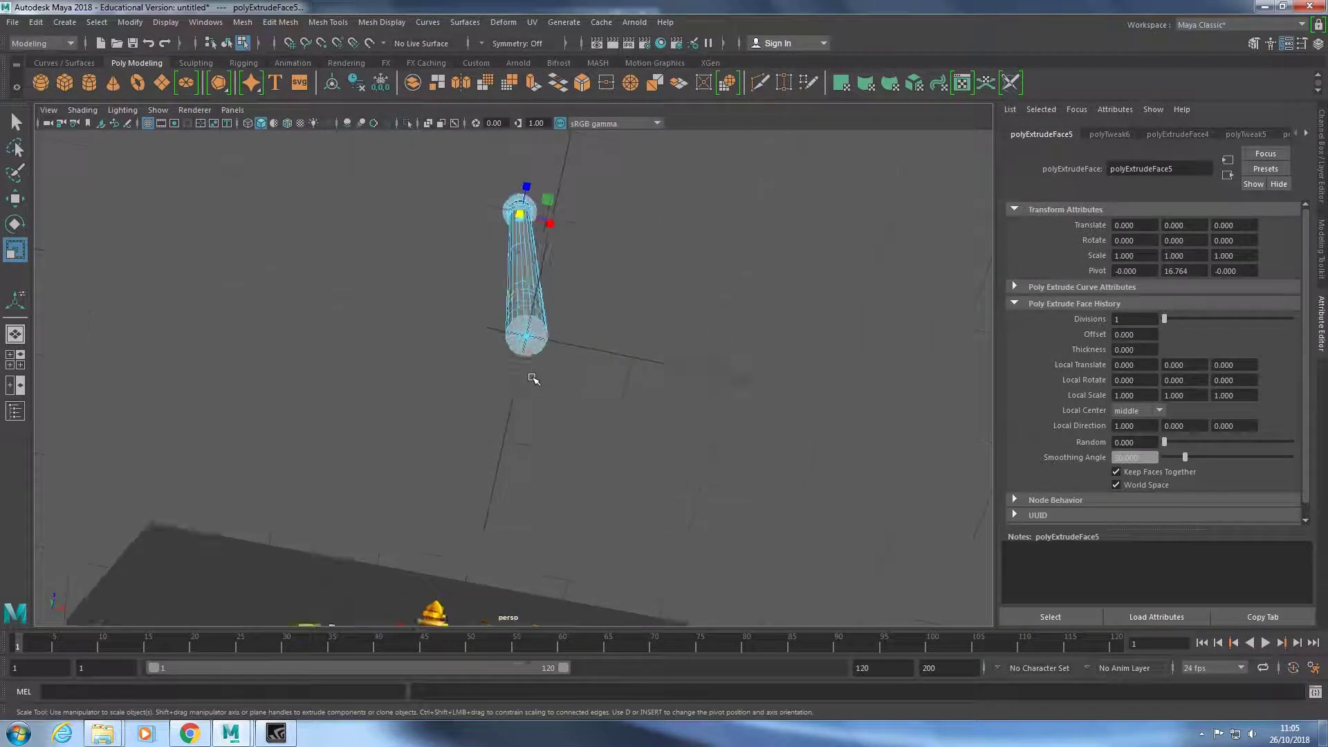
pyautogui.keyDown('alt'); pyautogui.moveTo(534, 377); pyautogui.dragTo(536, 347); pyautogui.keyUp('alt')
pyautogui.click(298, 198)
pyautogui.press('q')
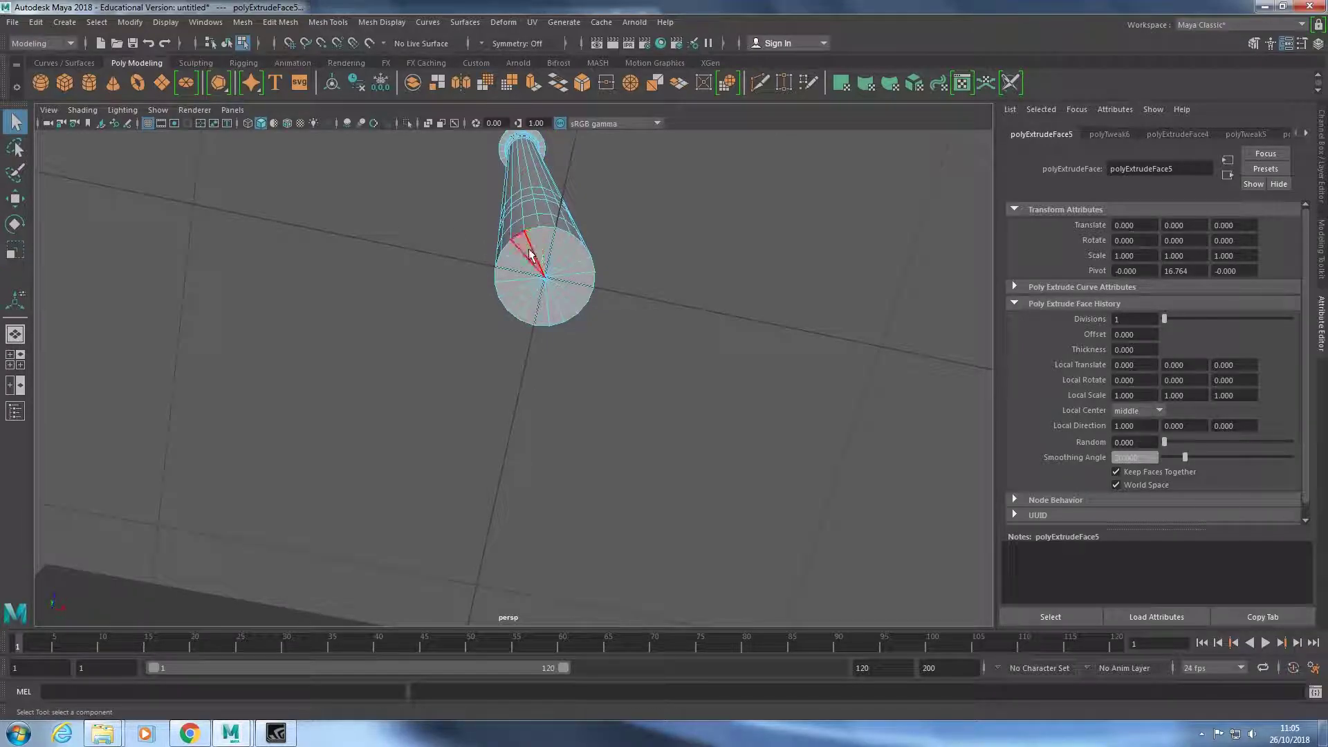
pyautogui.click(534, 252)
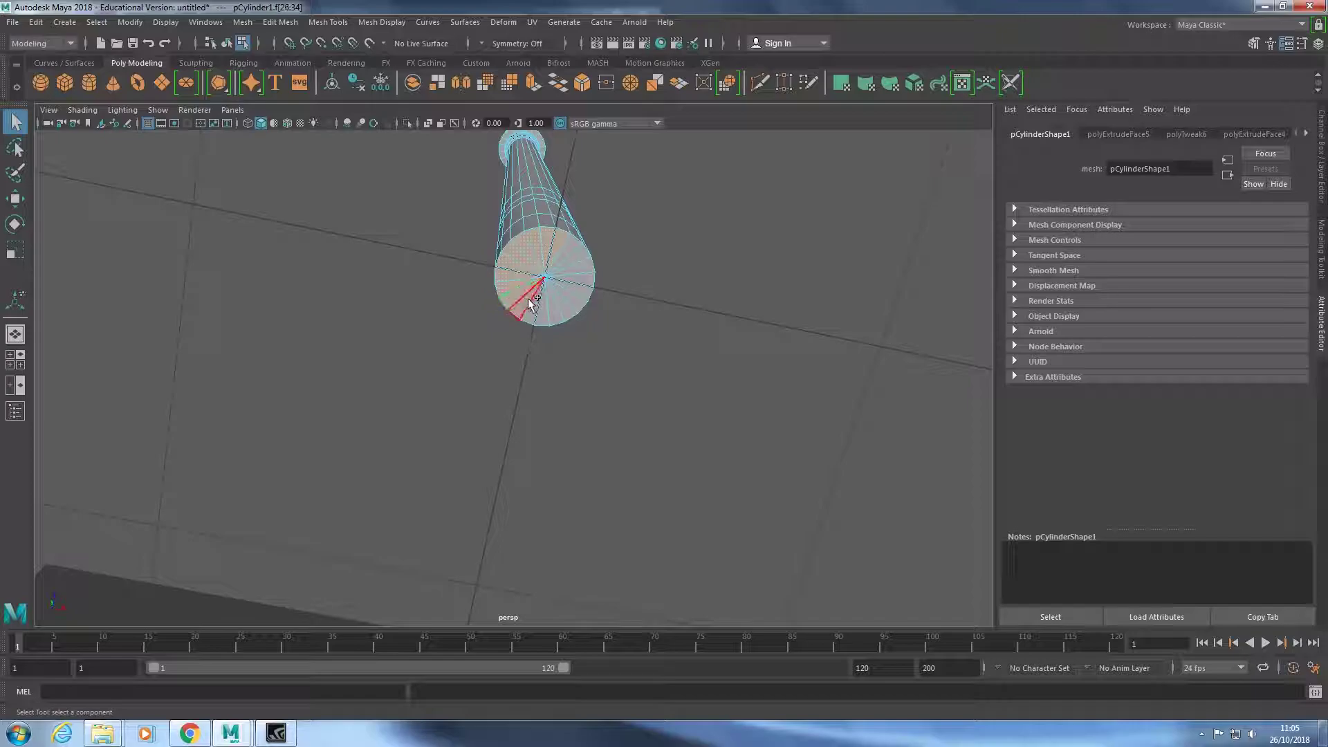
pyautogui.moveTo(529, 305); pyautogui.dragTo(554, 317)
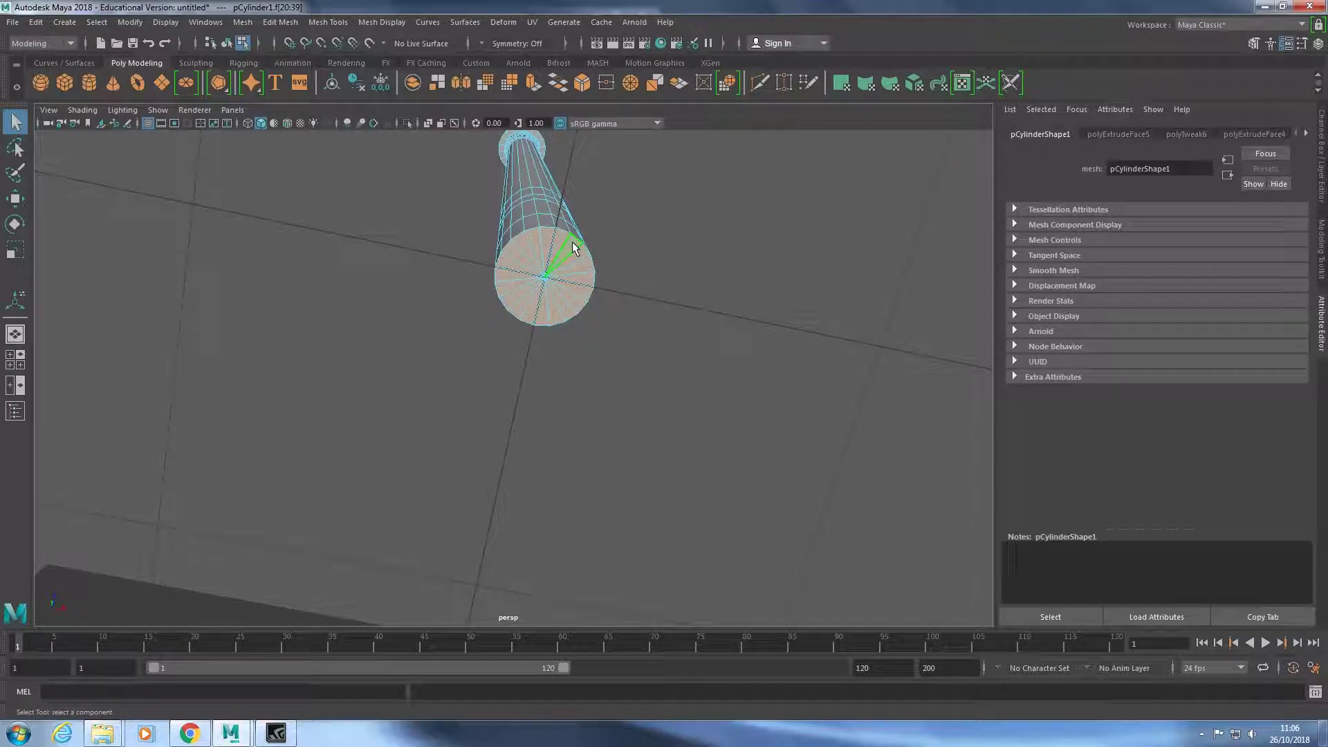
pyautogui.press('Delete')
# Open and close the UV Editor, then return to the front view.
pyautogui.keyDown('alt'); pyautogui.moveTo(595, 310); pyautogui.dragTo(640, 340); pyautogui.keyUp('alt')
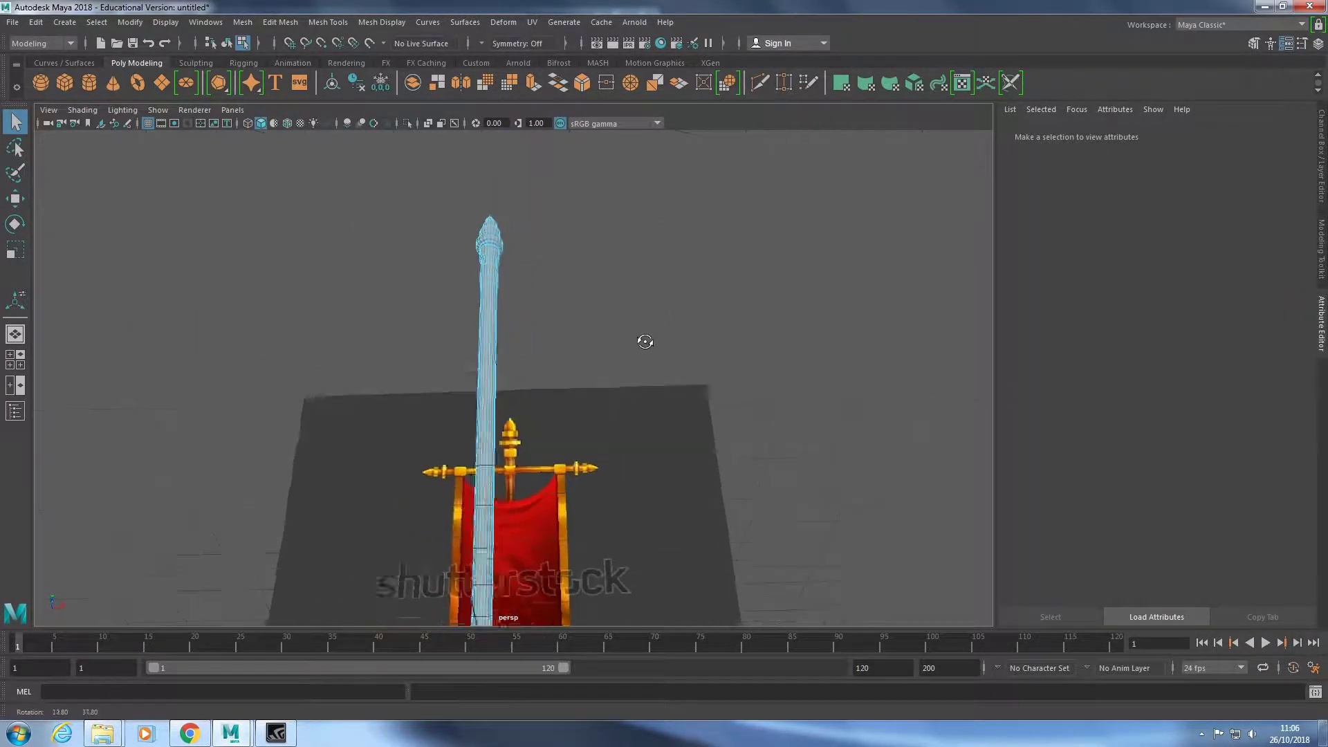
pyautogui.click(532, 22)
pyautogui.click(564, 47)
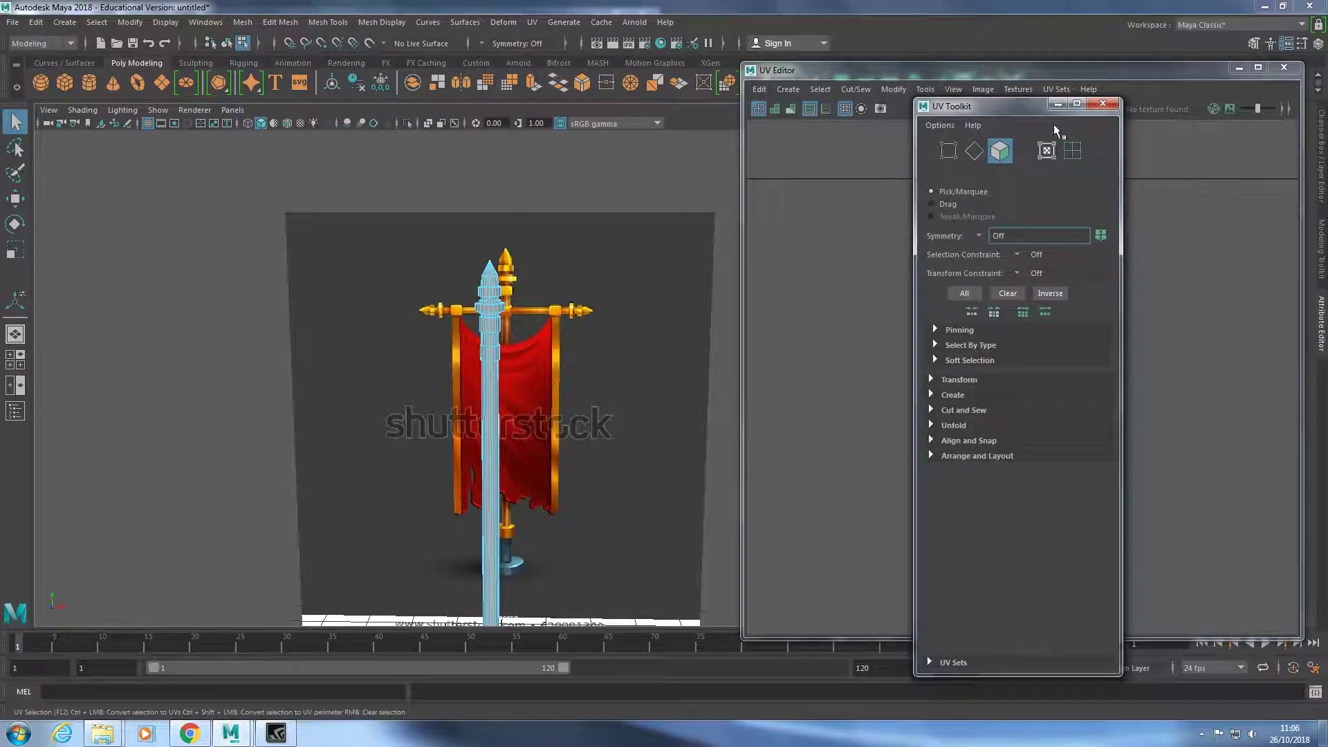
pyautogui.click(1285, 68)
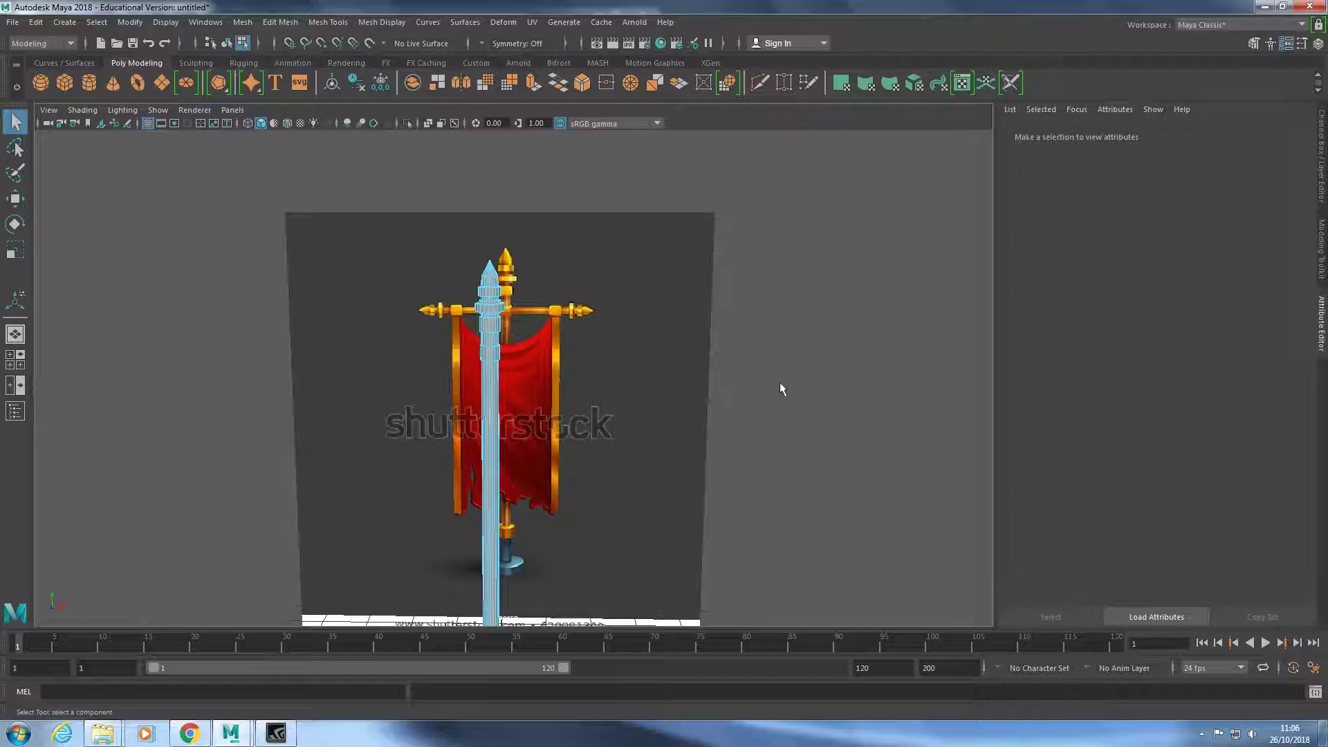
pyautogui.press('space')
pyautogui.press('space')
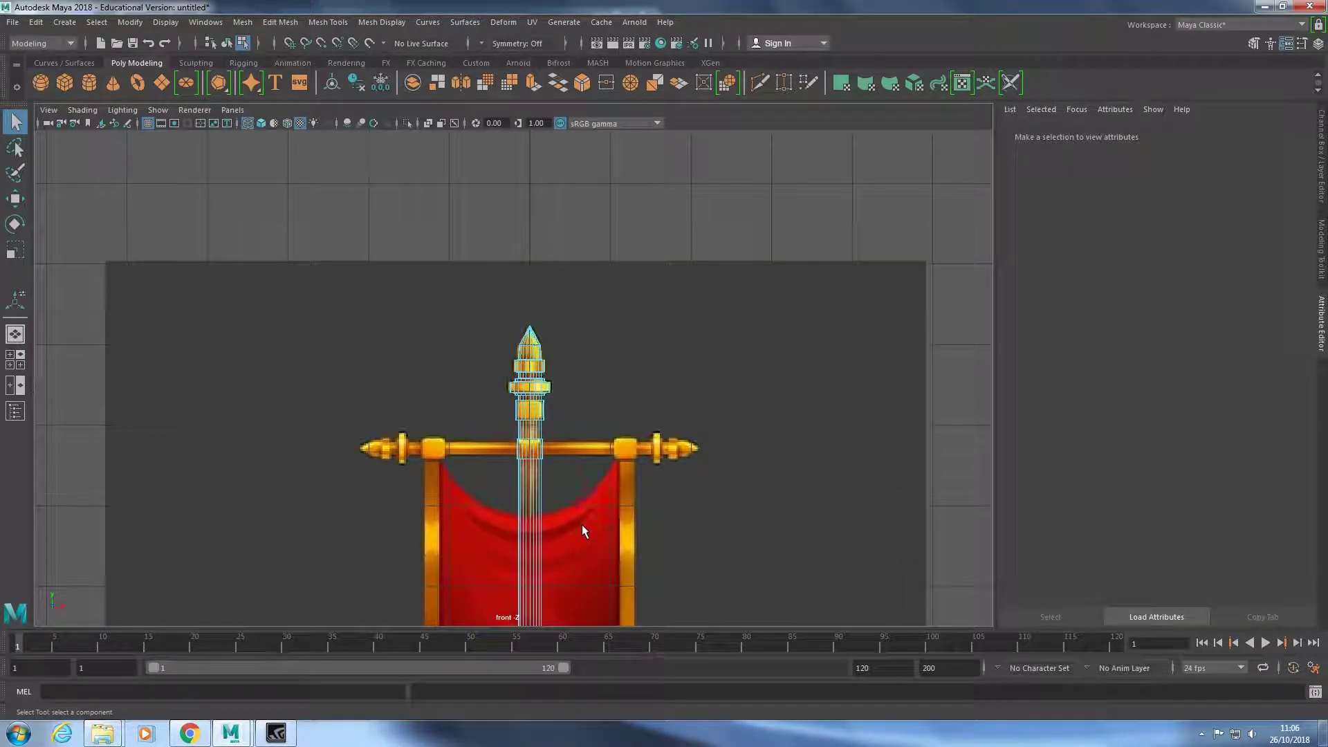
# Extrude the pole's face loop at the gold collar, then scale and move it to fit.
pyautogui.keyDown('alt'); pyautogui.moveTo(582, 524); pyautogui.dragTo(557, 459, button='middle'); pyautogui.keyUp('alt')
pyautogui.scroll(3, 557, 459)
pyautogui.scroll(3, 652, 433)
pyautogui.keyDown('alt'); pyautogui.moveTo(652, 433); pyautogui.dragTo(647, 323, button='middle'); pyautogui.keyUp('alt')
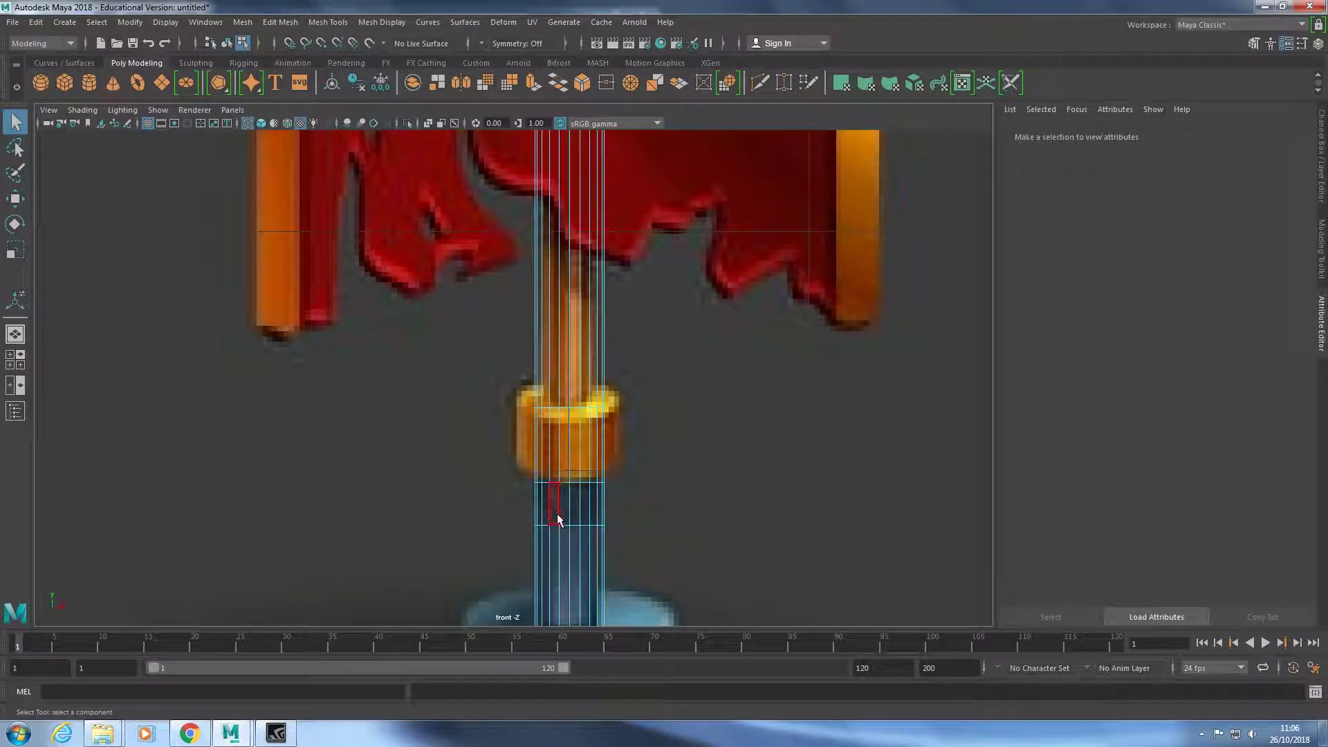
pyautogui.doubleClick(538, 446)
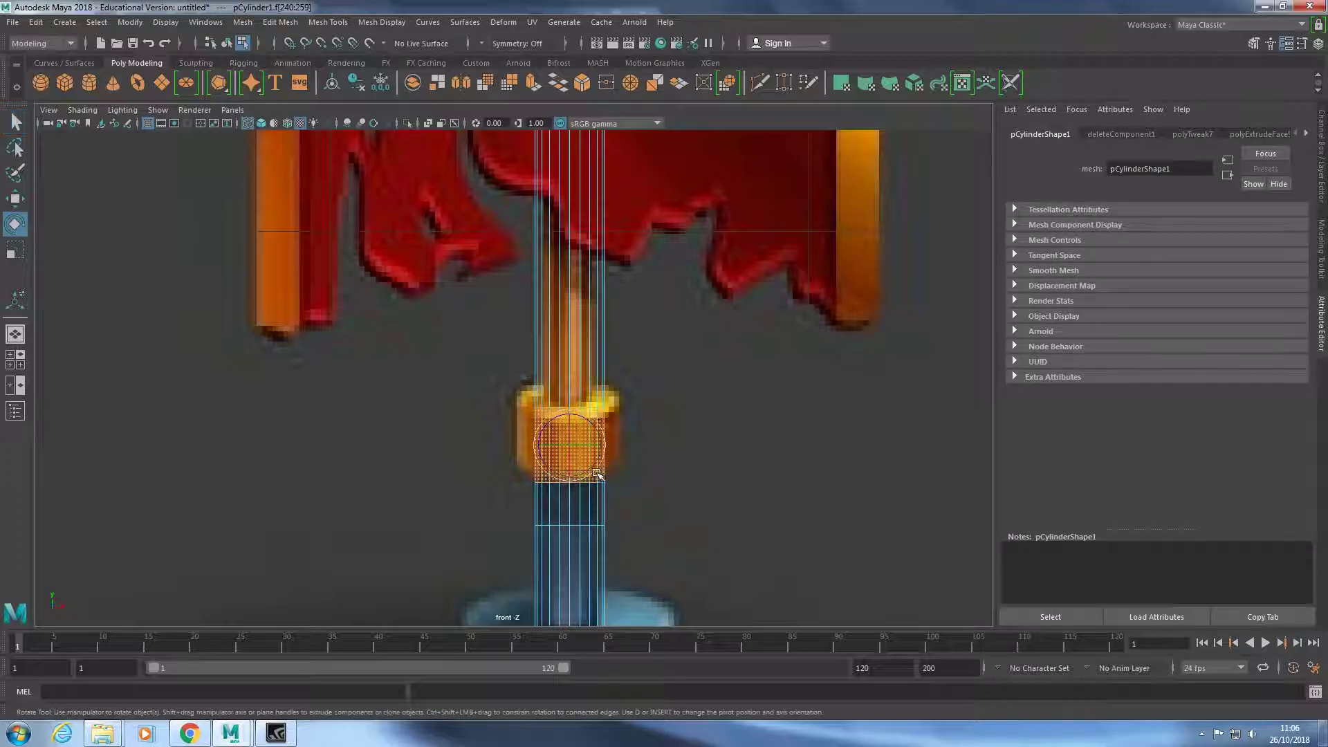
pyautogui.press('r')
pyautogui.moveTo(569, 445); pyautogui.dragTo(574, 446)
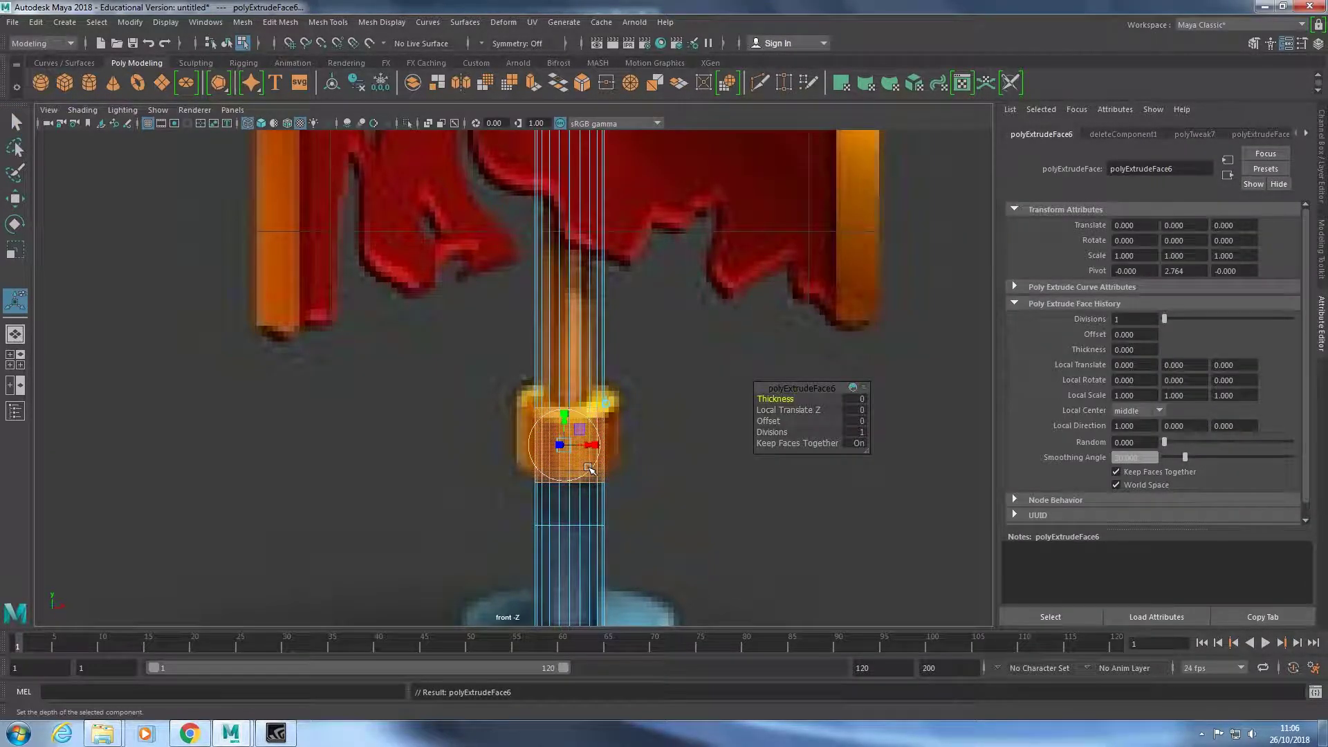
pyautogui.press('w')
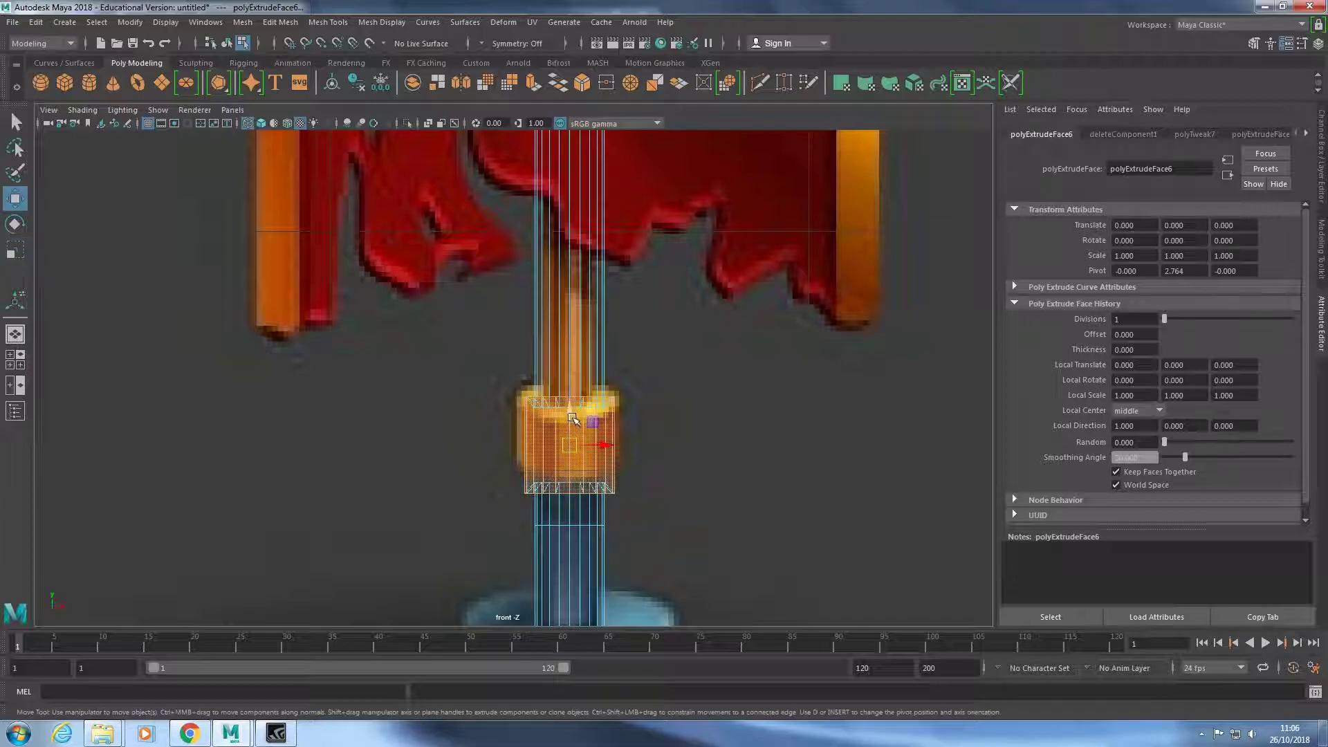
pyautogui.moveTo(574, 416); pyautogui.dragTo(570, 423)
pyautogui.press('r')
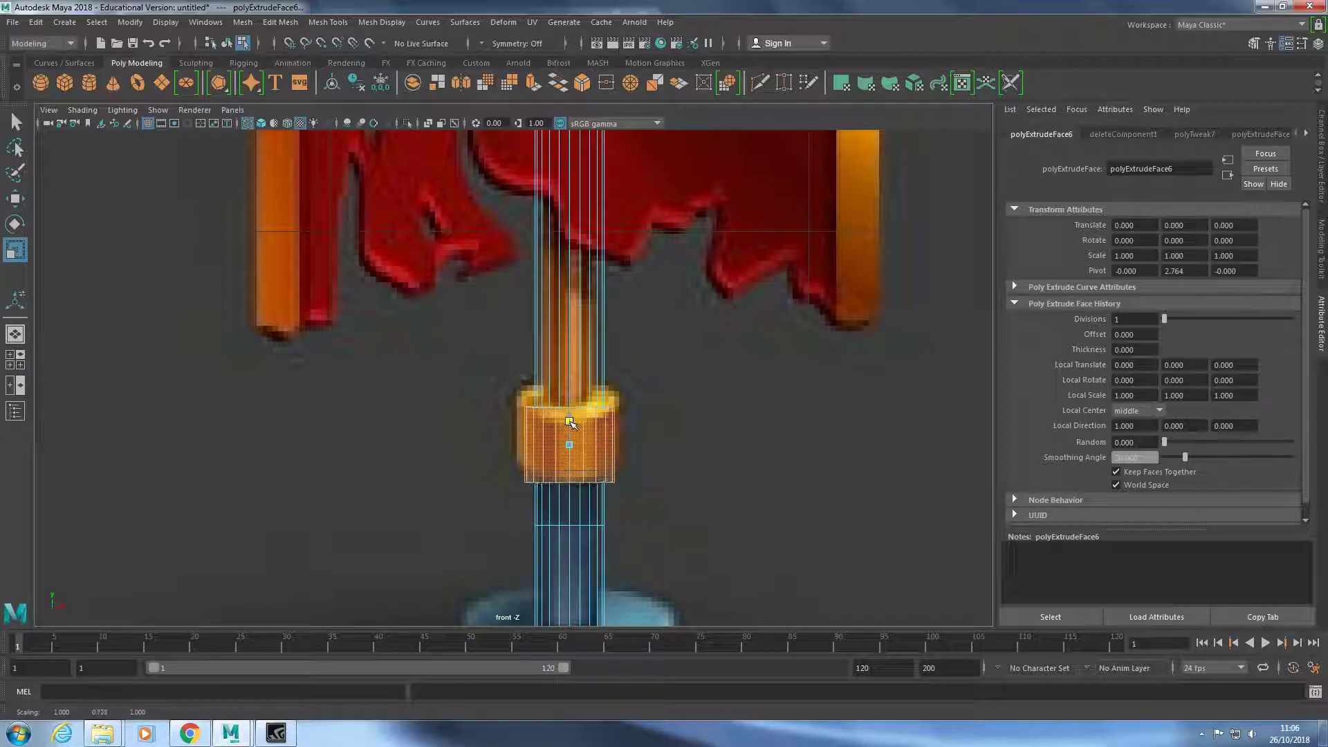
# Extrude the pole's bottom faces and try widening the new base section.
pyautogui.scroll(-5, 569, 422)
pyautogui.press('space')
pyautogui.press('space')
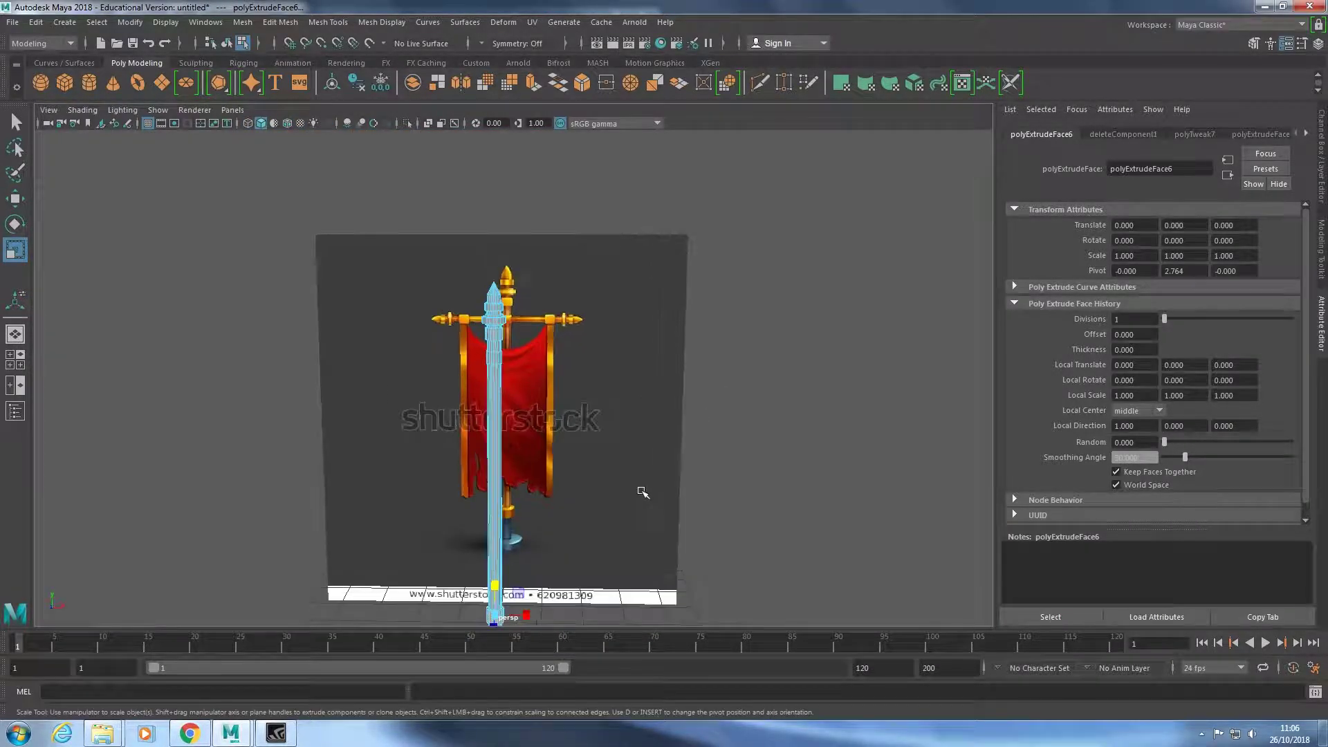
pyautogui.keyDown('alt'); pyautogui.moveTo(637, 495); pyautogui.dragTo(583, 522); pyautogui.keyUp('alt')
pyautogui.press('space')
pyautogui.press('space')
pyautogui.click(541, 556)
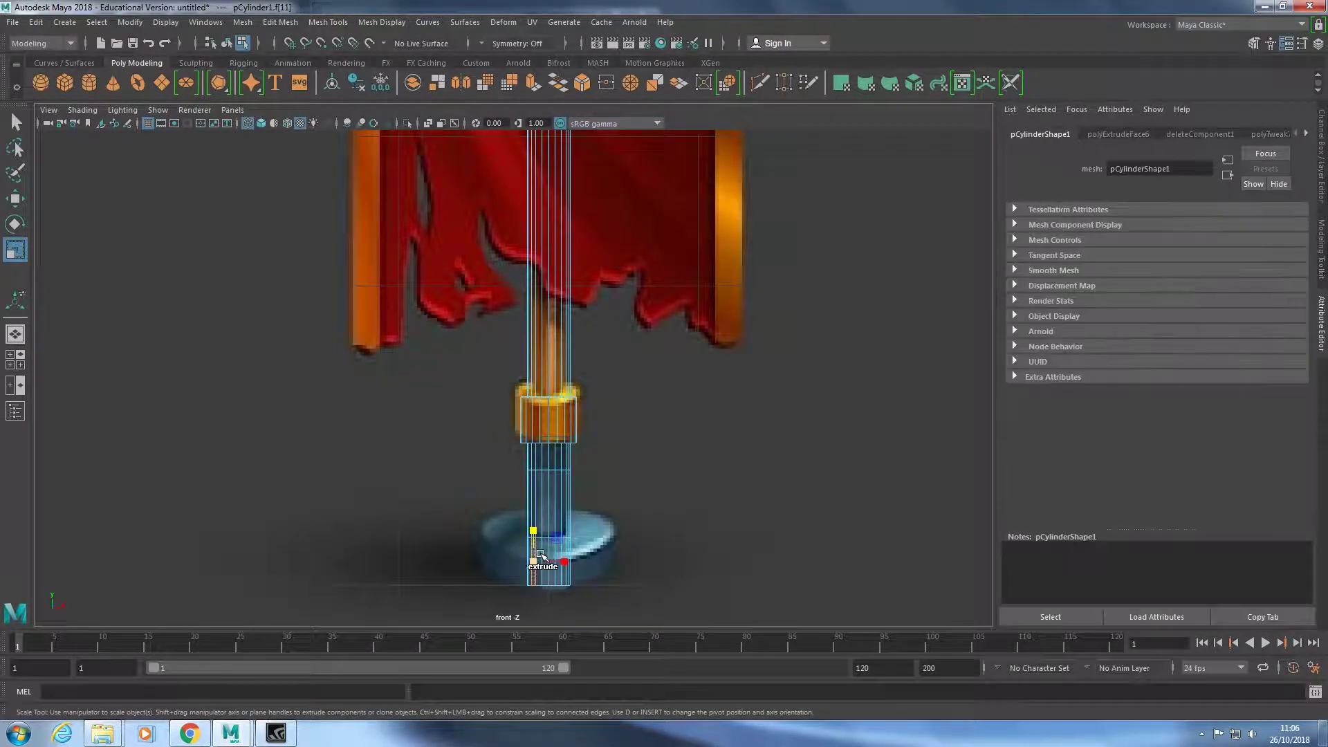
pyautogui.press('q')
pyautogui.click(542, 574)
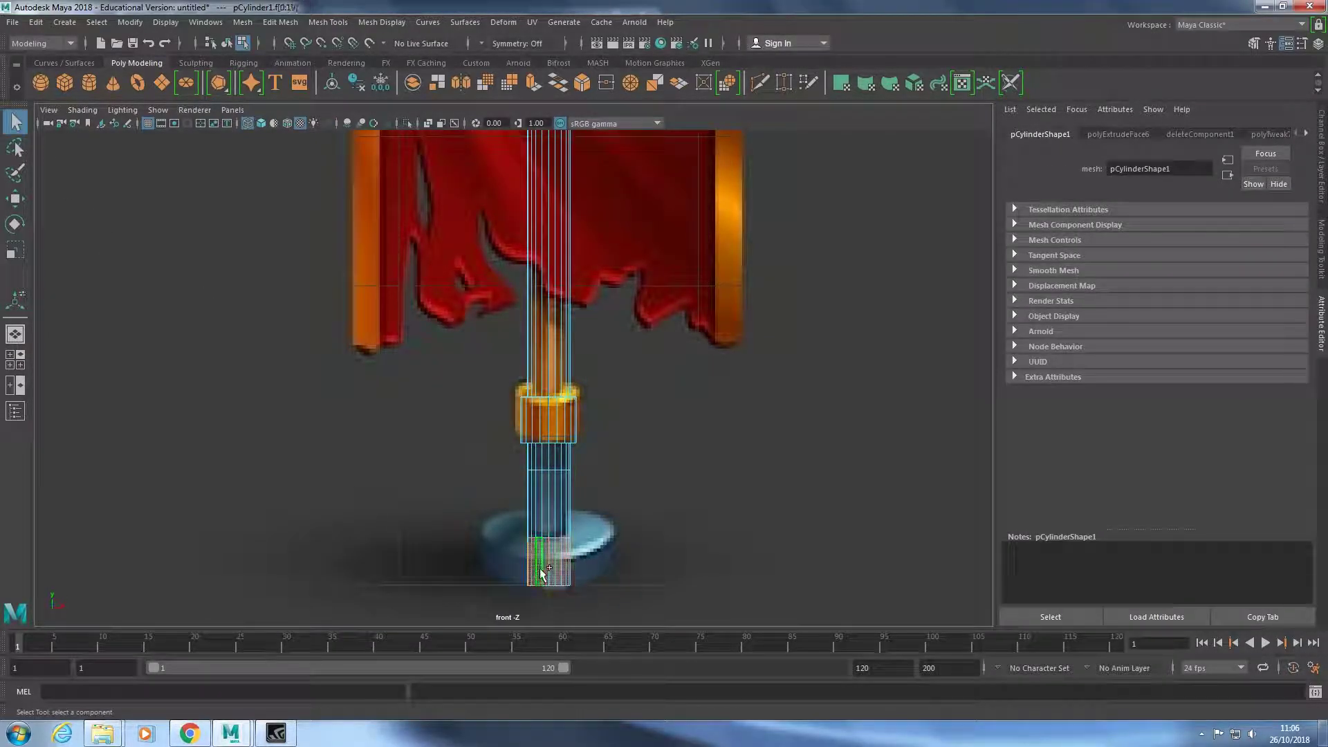
pyautogui.hotkey('ctrl', 'e')
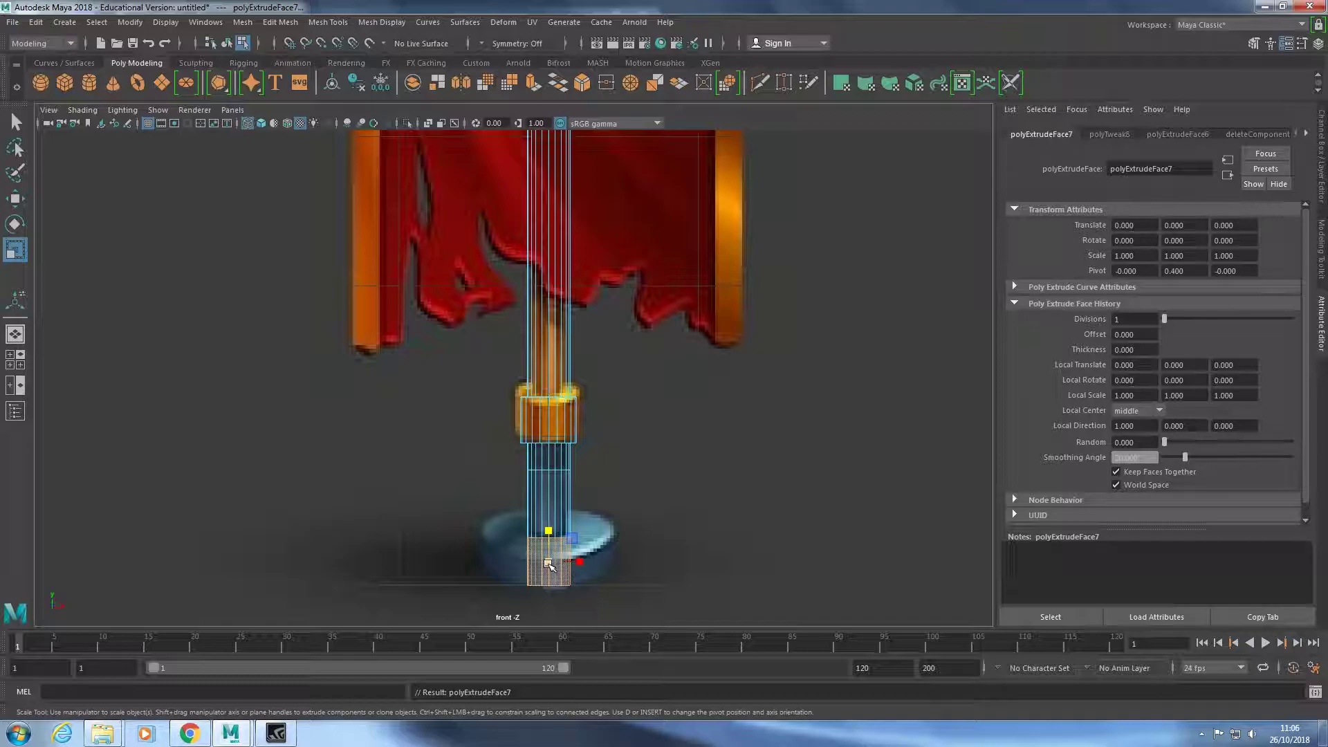
pyautogui.moveTo(548, 562)
pyautogui.mouseDown()
pyautogui.moveTo(623, 581)
pyautogui.moveTo(661, 388)
pyautogui.mouseUp()
# Inspect the base closely and undo the trial widening and an accidental move.
pyautogui.press('space')
pyautogui.press('space')
pyautogui.scroll(3, 661, 388)
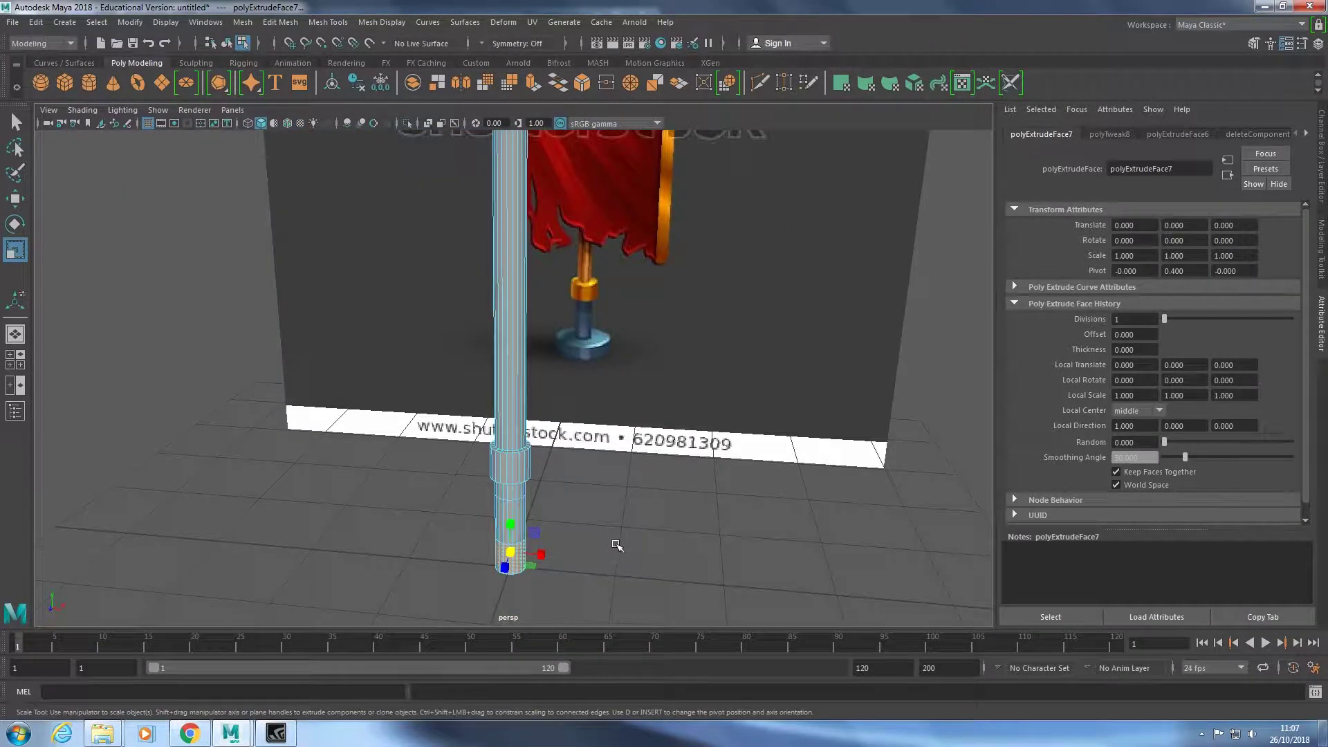
pyautogui.moveTo(616, 546)
pyautogui.keyDown('alt'); pyautogui.mouseDown()
pyautogui.moveTo(585, 549)
pyautogui.moveTo(572, 602)
pyautogui.mouseUp(); pyautogui.keyUp('alt')
pyautogui.scroll(3, 595, 546)
pyautogui.hotkey('ctrl', 'z')
pyautogui.keyDown('alt'); pyautogui.moveTo(553, 550); pyautogui.dragTo(686, 564); pyautogui.keyUp('alt')
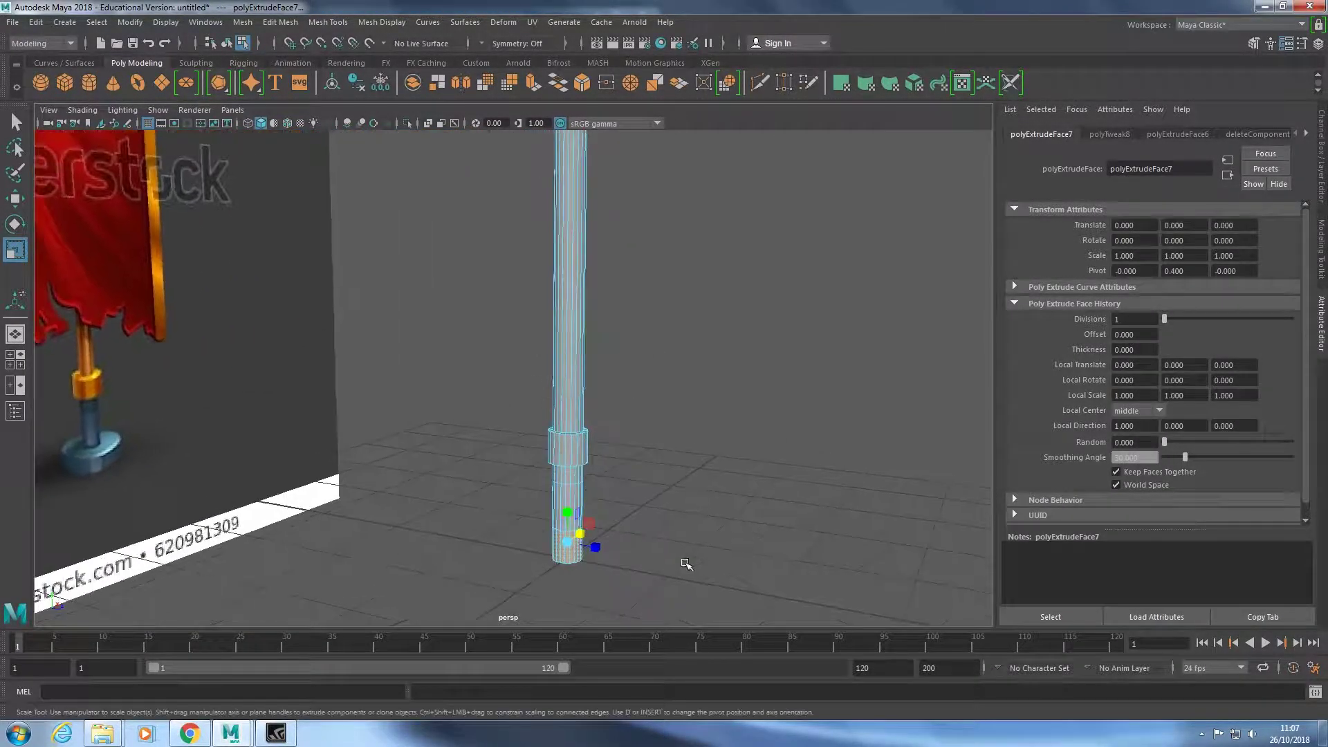
pyautogui.press('w')
pyautogui.moveTo(595, 546); pyautogui.dragTo(605, 549)
pyautogui.hotkey('ctrl', 'z')
# Test the extrude manipulator's handle mode and another base widening, undoing both.
pyautogui.press('r')
pyautogui.press('t')
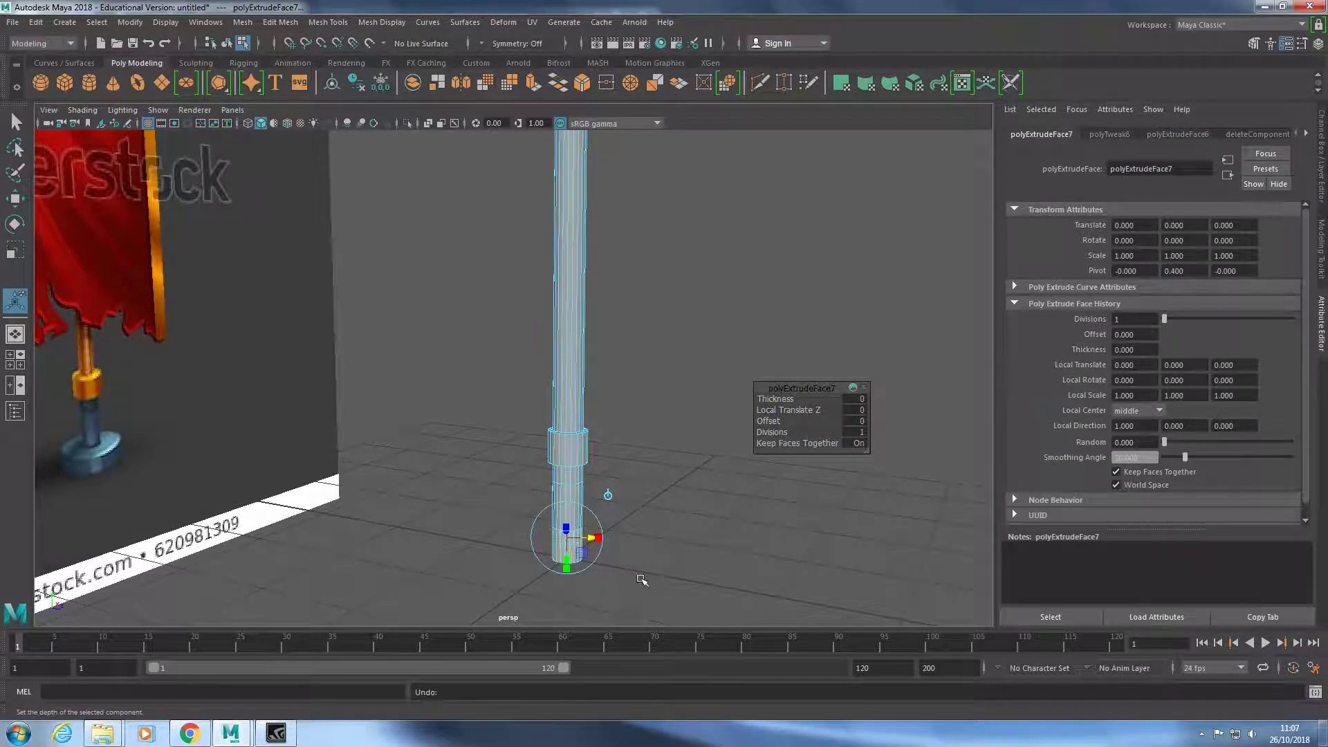
pyautogui.click(583, 553)
pyautogui.hotkey('ctrl', 'z')
pyautogui.keyDown('alt'); pyautogui.moveTo(628, 577); pyautogui.dragTo(540, 485, button='right'); pyautogui.keyUp('alt')
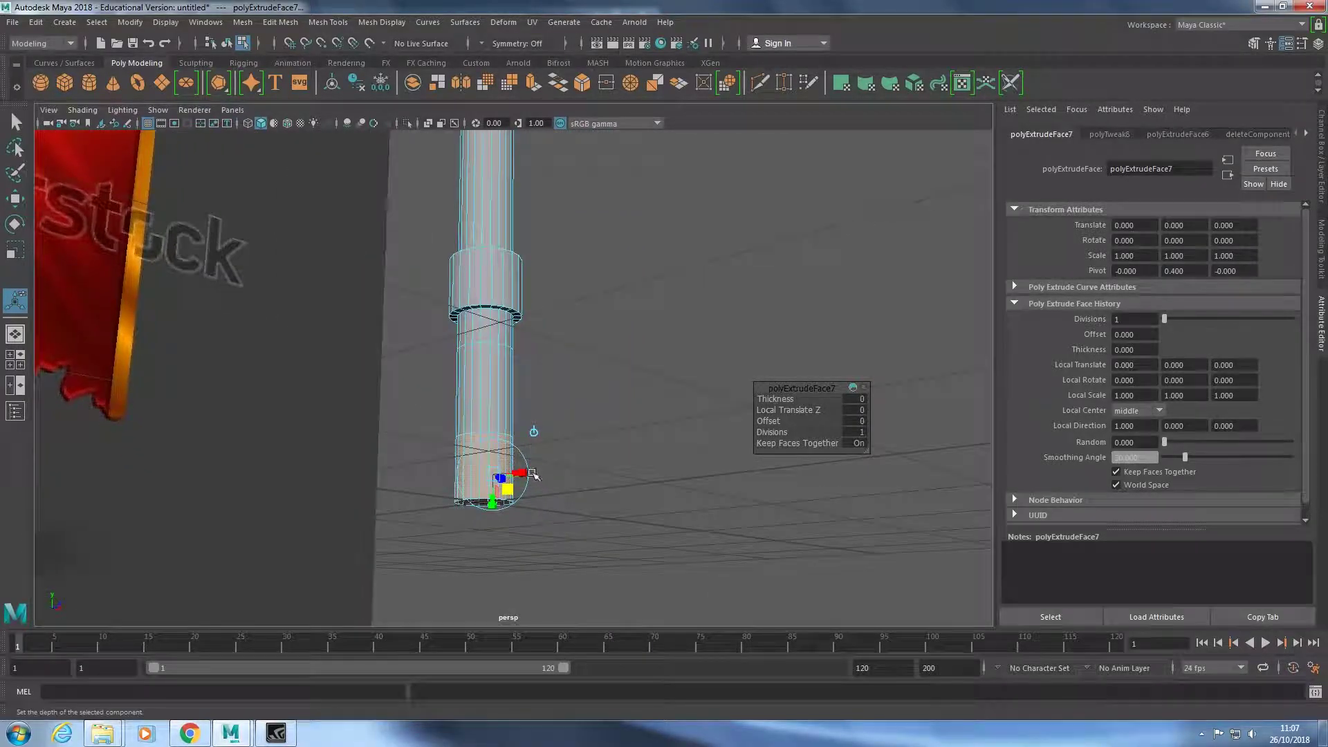
pyautogui.moveTo(521, 518)
pyautogui.mouseDown()
pyautogui.moveTo(610, 557)
pyautogui.moveTo(462, 505)
pyautogui.mouseUp()
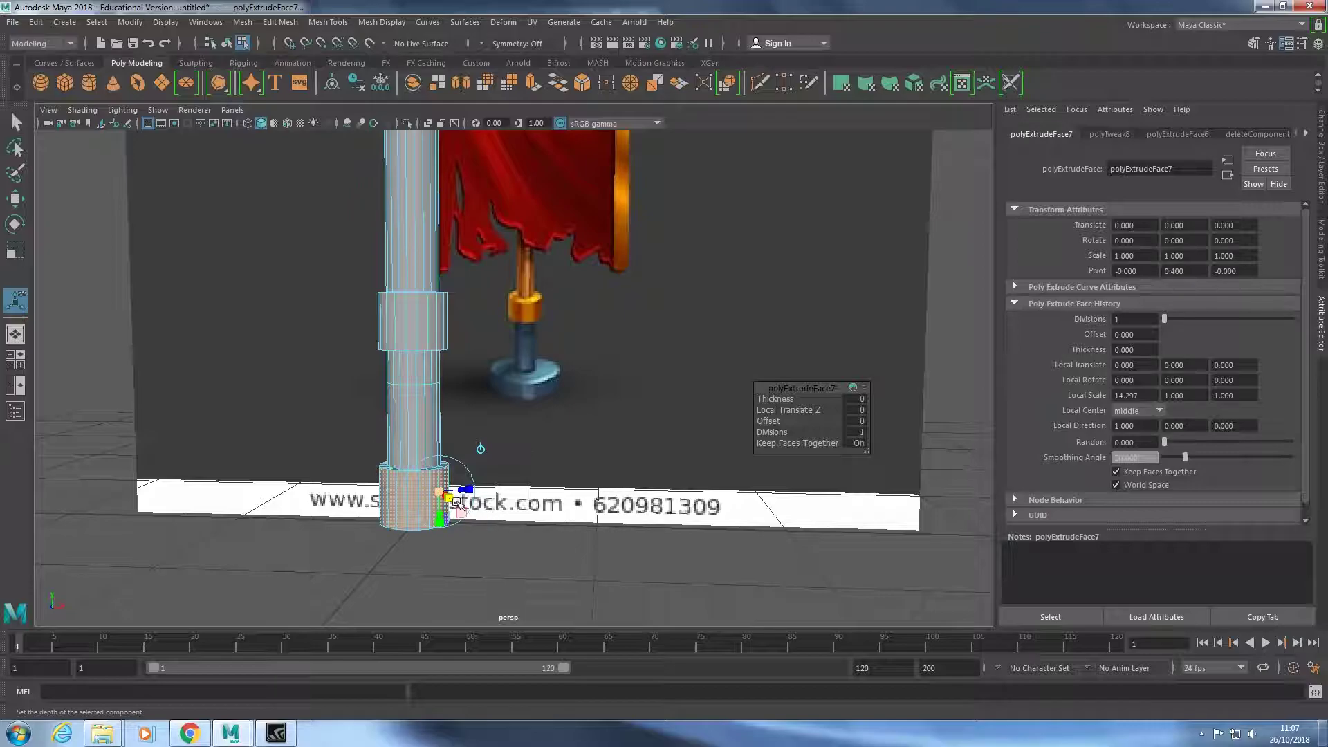
pyautogui.hotkey('ctrl', 'z')
pyautogui.press('f')
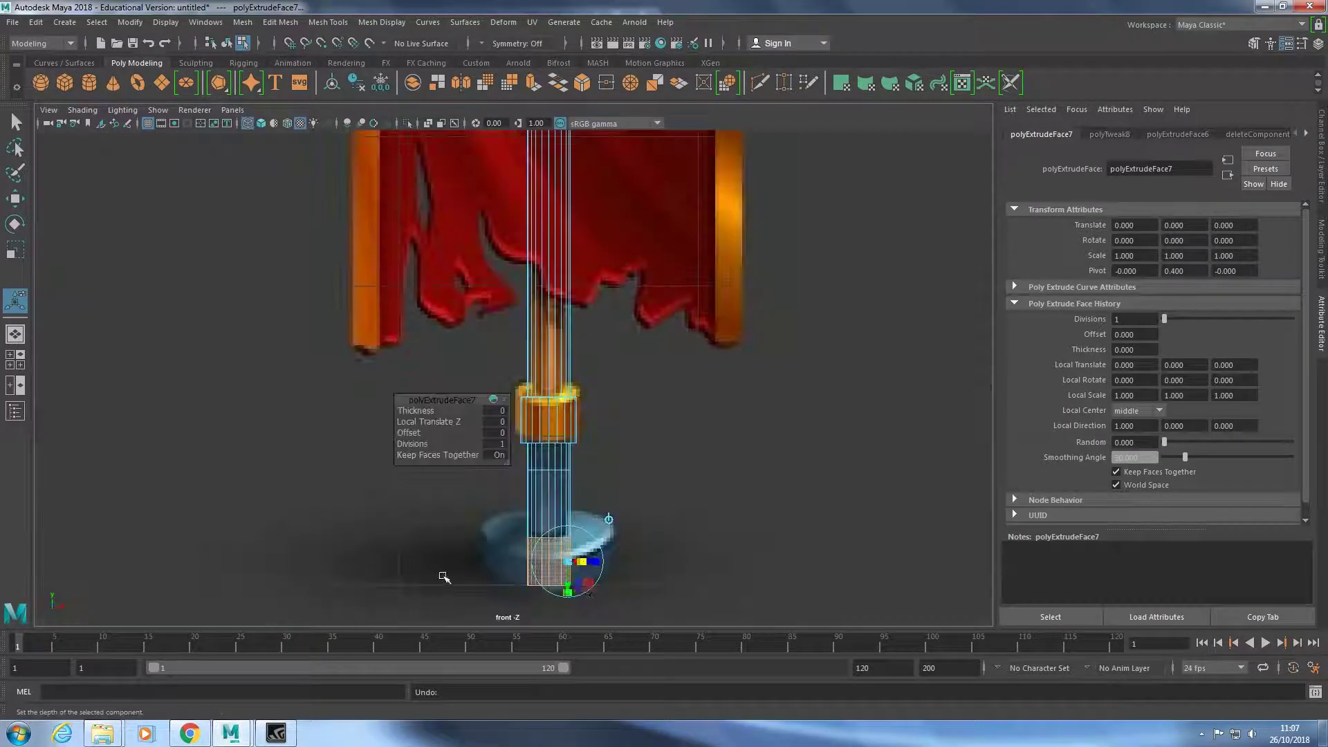
pyautogui.moveTo(553, 334)
pyautogui.mouseDown(button='right')
pyautogui.moveTo(553, 484)
pyautogui.moveTo(486, 334)
pyautogui.mouseUp(button='right')
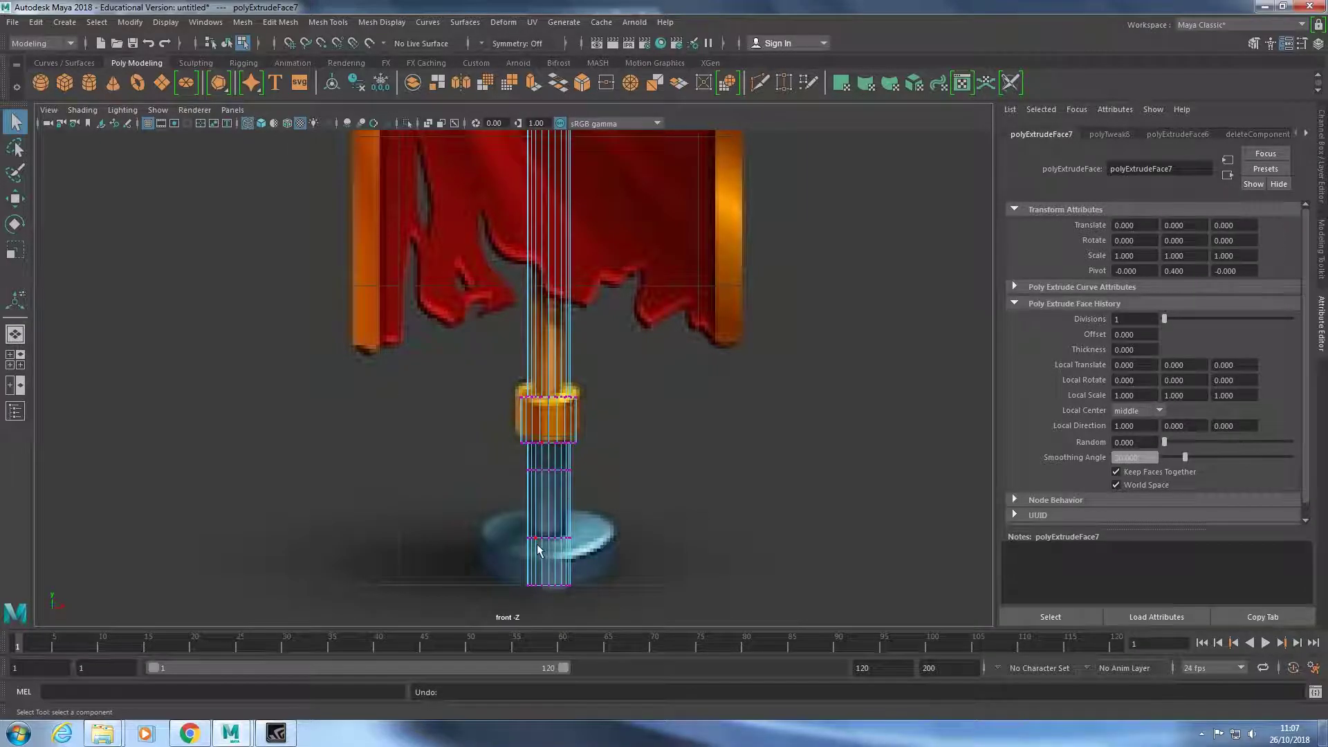
# Put the pole in edge mode with the Insert Edge Loop tool active.
pyautogui.moveTo(547, 543); pyautogui.dragTo(546, 484, button='right')
pyautogui.click(534, 543)
pyautogui.click(591, 571)
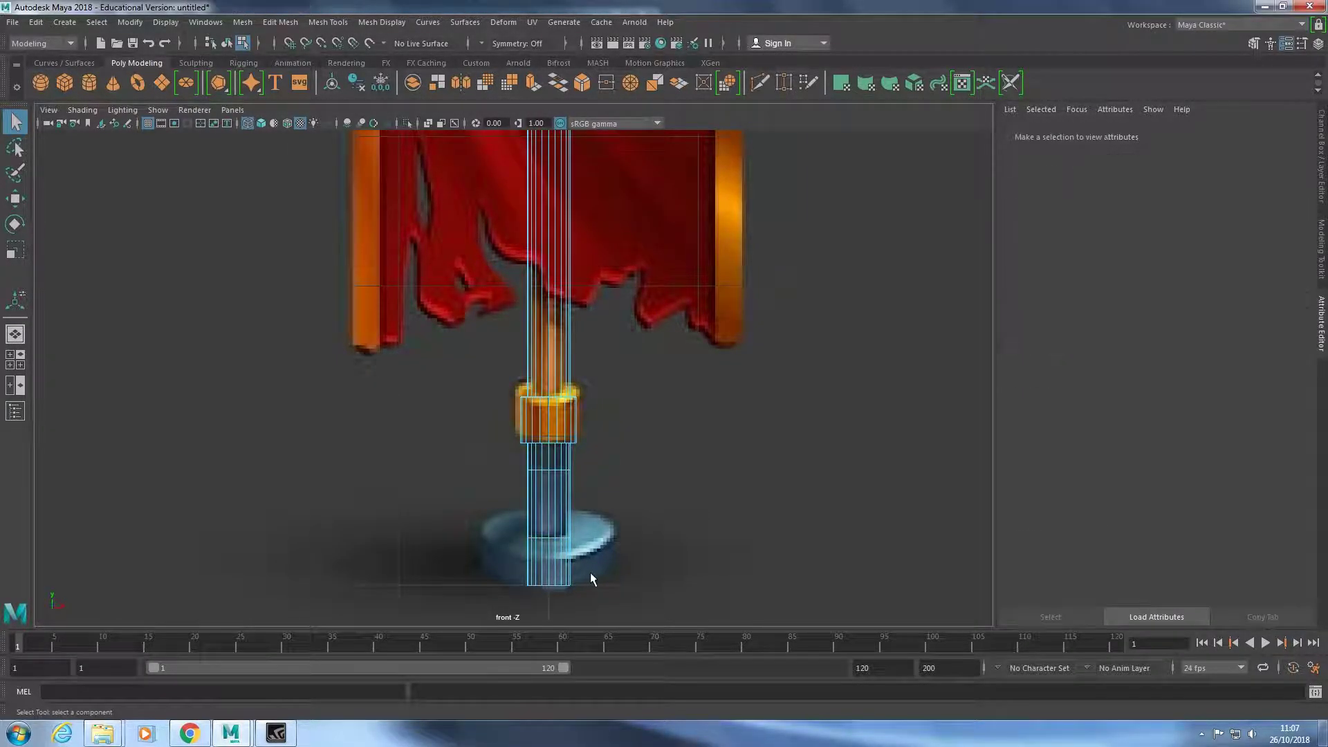
pyautogui.scroll(2, 596, 579)
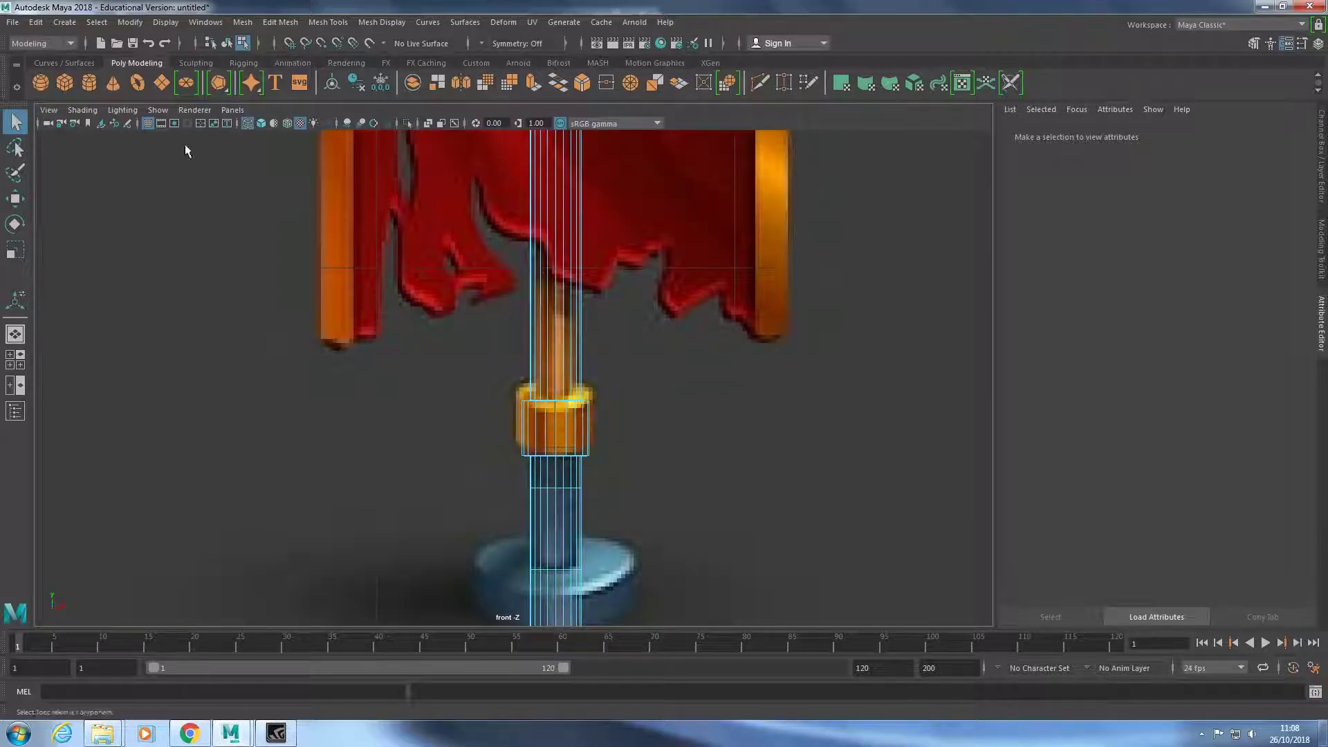
pyautogui.click(278, 22)
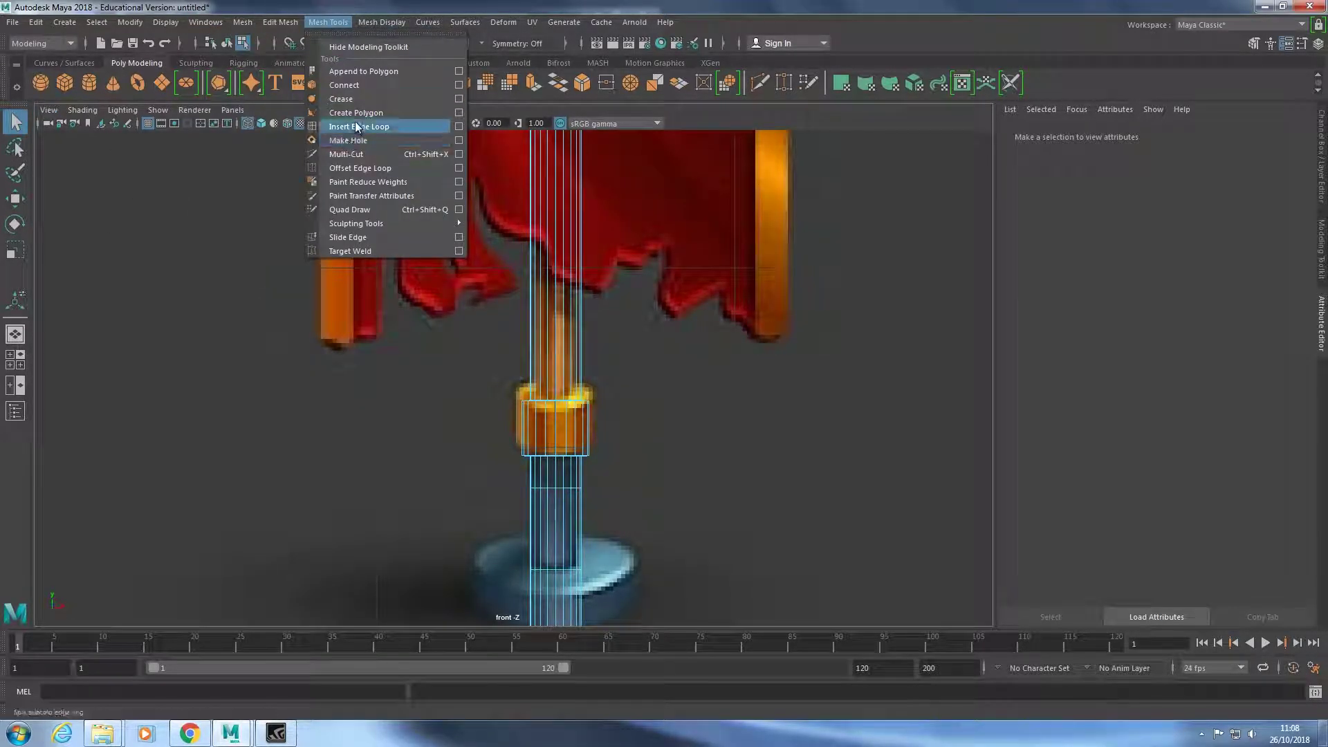
pyautogui.click(358, 127)
pyautogui.click(559, 601)
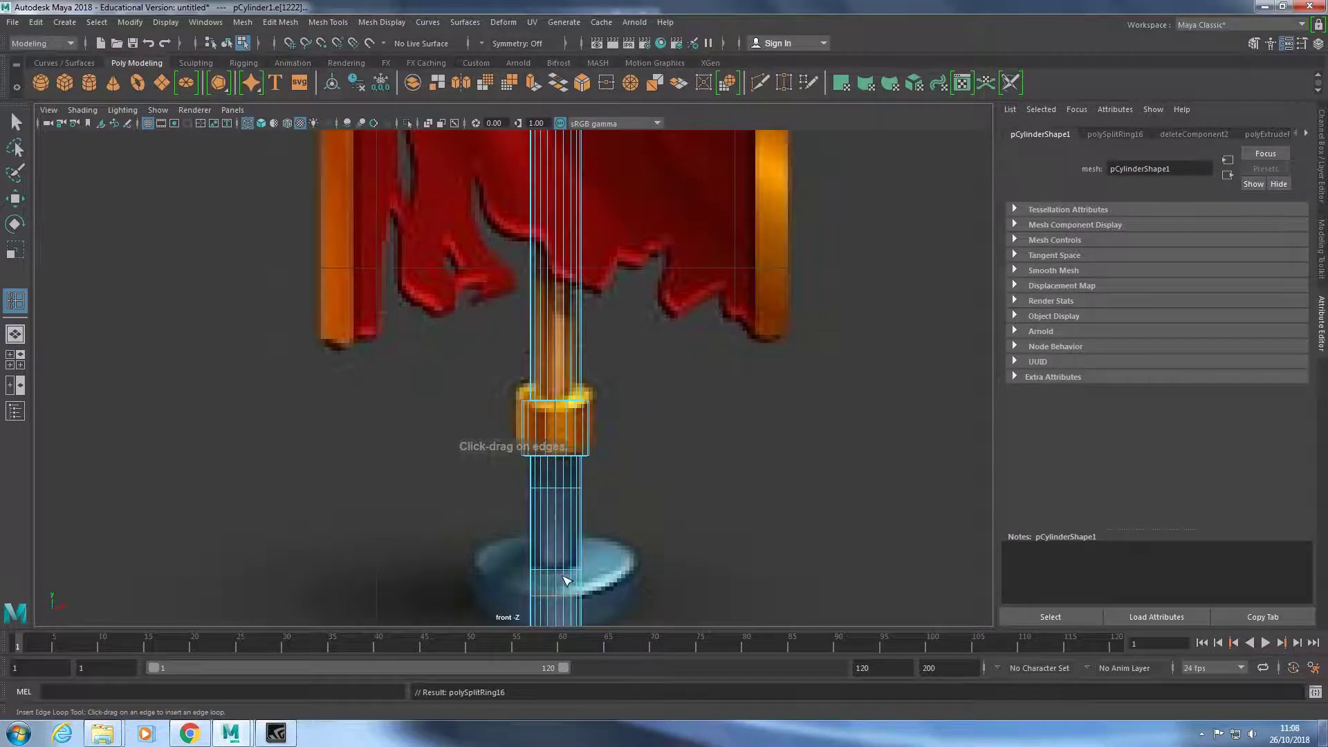
pyautogui.moveTo(553, 334)
pyautogui.mouseDown(button='right')
pyautogui.moveTo(554, 574)
pyautogui.moveTo(558, 502)
pyautogui.mouseUp(button='right')
pyautogui.press('F8')
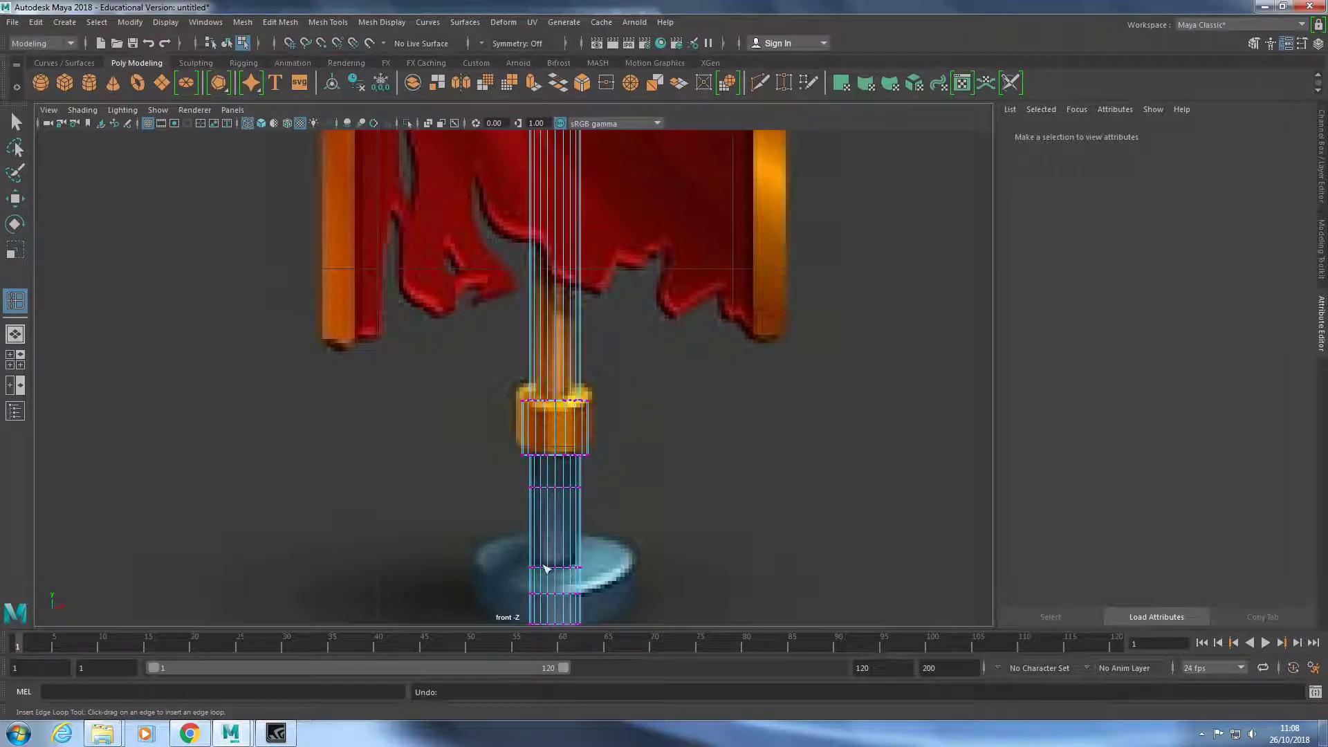
pyautogui.click(556, 570)
pyautogui.moveTo(553, 334); pyautogui.dragTo(559, 303, button='right')
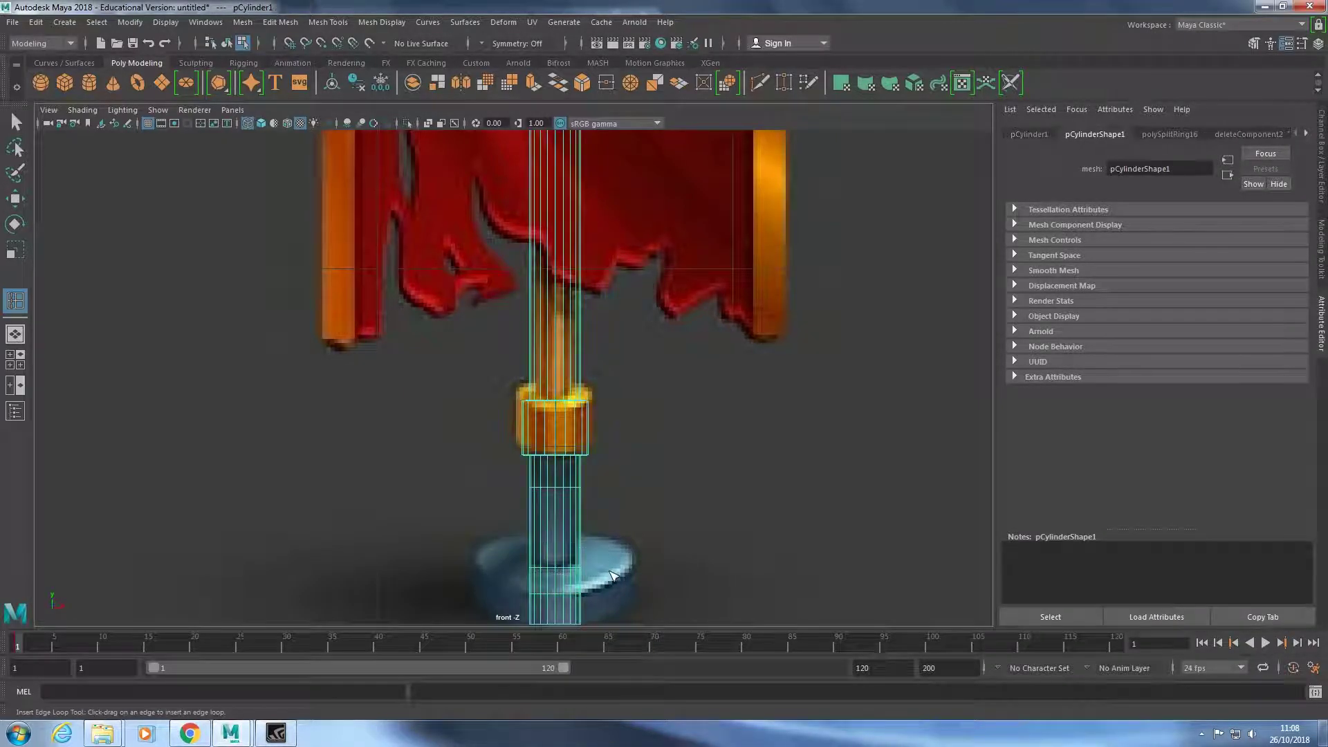
# Insert new edge loops around the lower pole, close to its base.
pyautogui.click(567, 571)
pyautogui.click(564, 576)
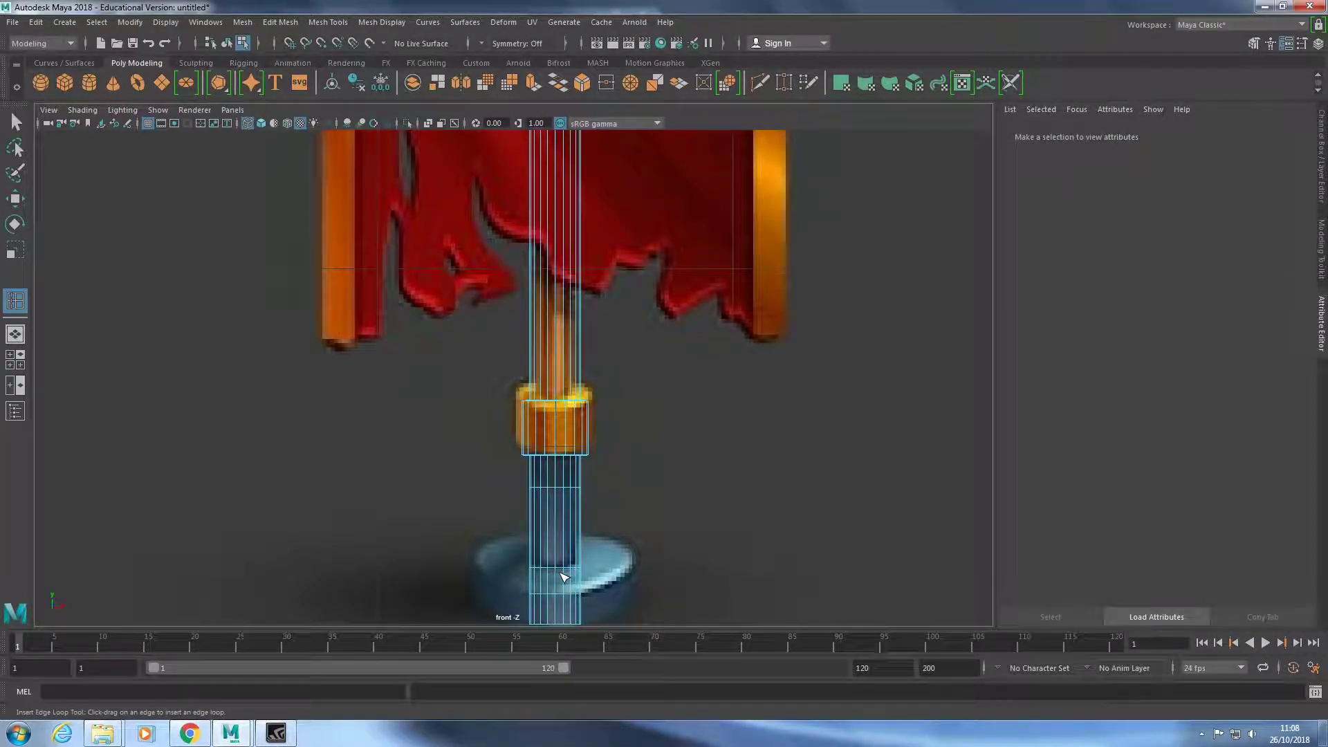
pyautogui.scroll(-2, 500, 586)
pyautogui.moveTo(539, 339); pyautogui.dragTo(543, 526, button='right')
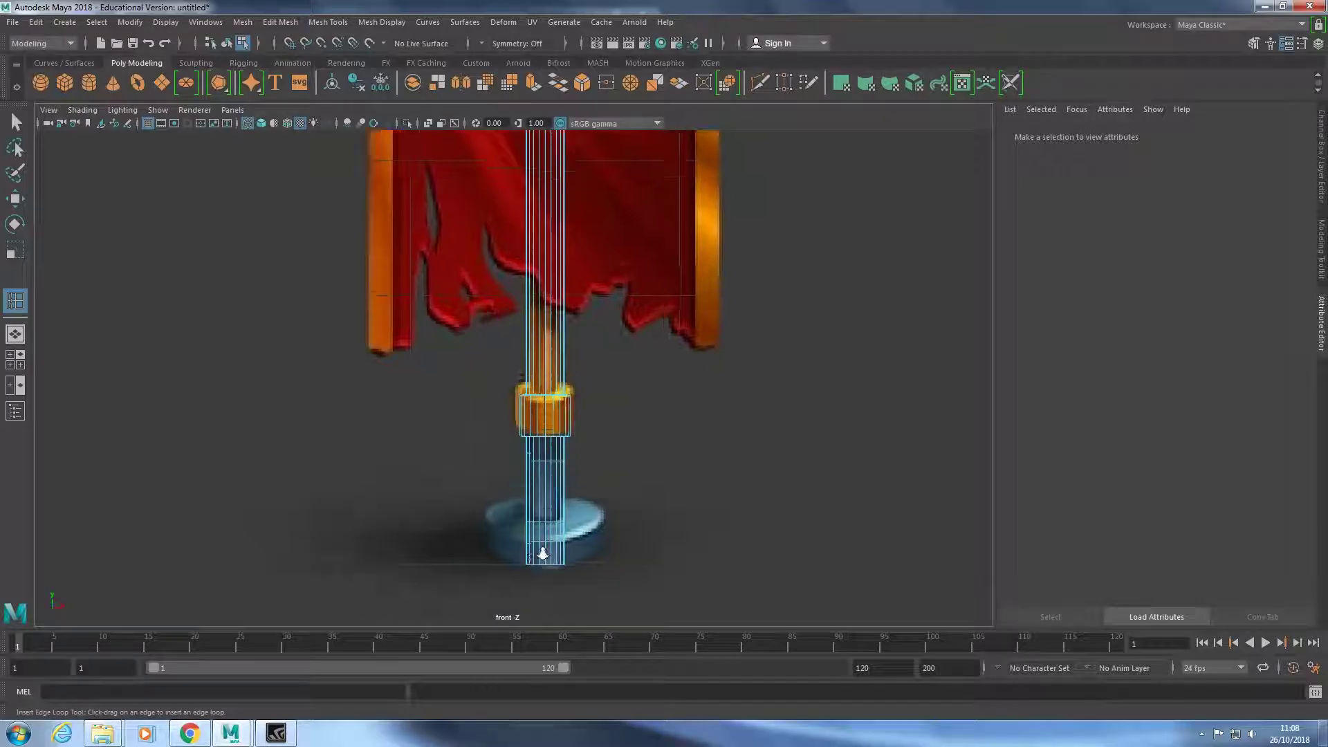
pyautogui.scroll(1, 542, 594)
pyautogui.click(542, 593)
# Try selecting vertex rows and edges near the pole's base in vertex and edge modes.
pyautogui.press('q')
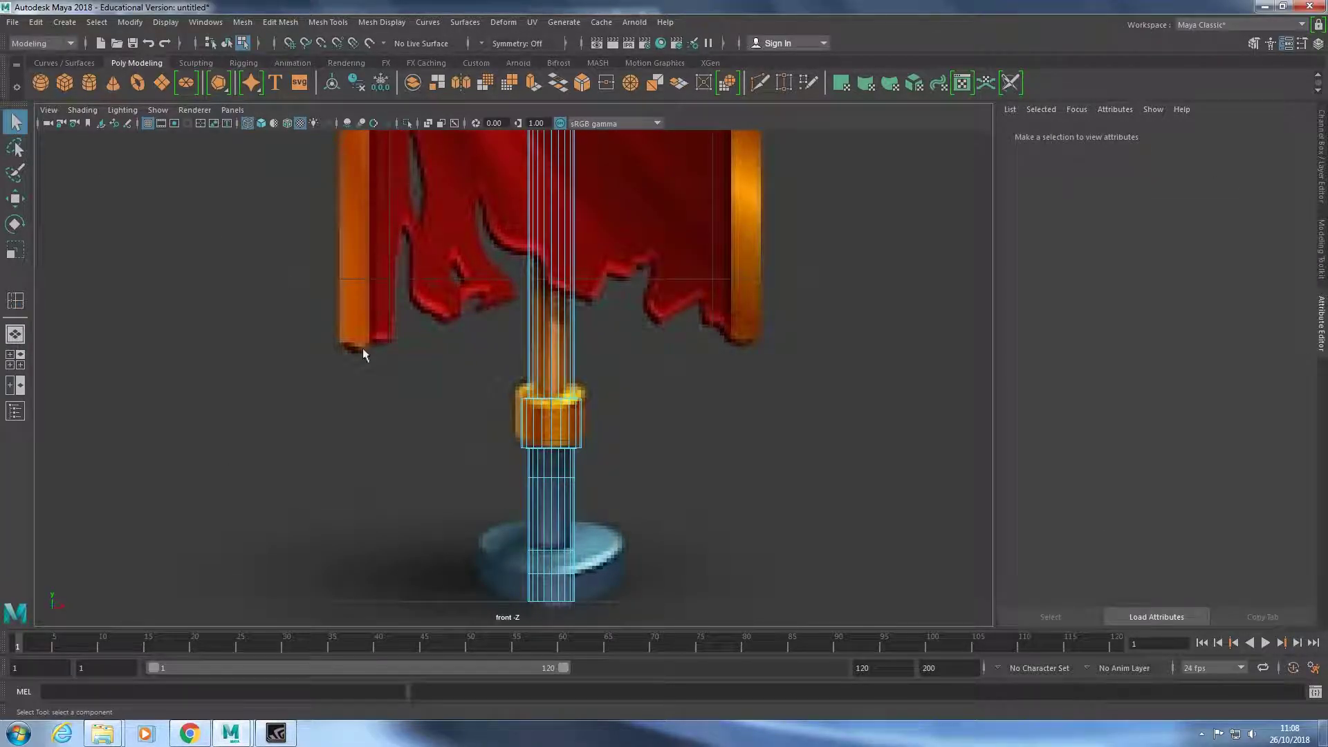
pyautogui.rightClick(555, 504)
pyautogui.click(545, 498)
pyautogui.moveTo(543, 339); pyautogui.dragTo(526, 528, button='right')
pyautogui.moveTo(544, 552); pyautogui.dragTo(609, 558)
pyautogui.click(586, 550)
pyautogui.click(609, 558)
pyautogui.moveTo(546, 353); pyautogui.dragTo(507, 584, button='right')
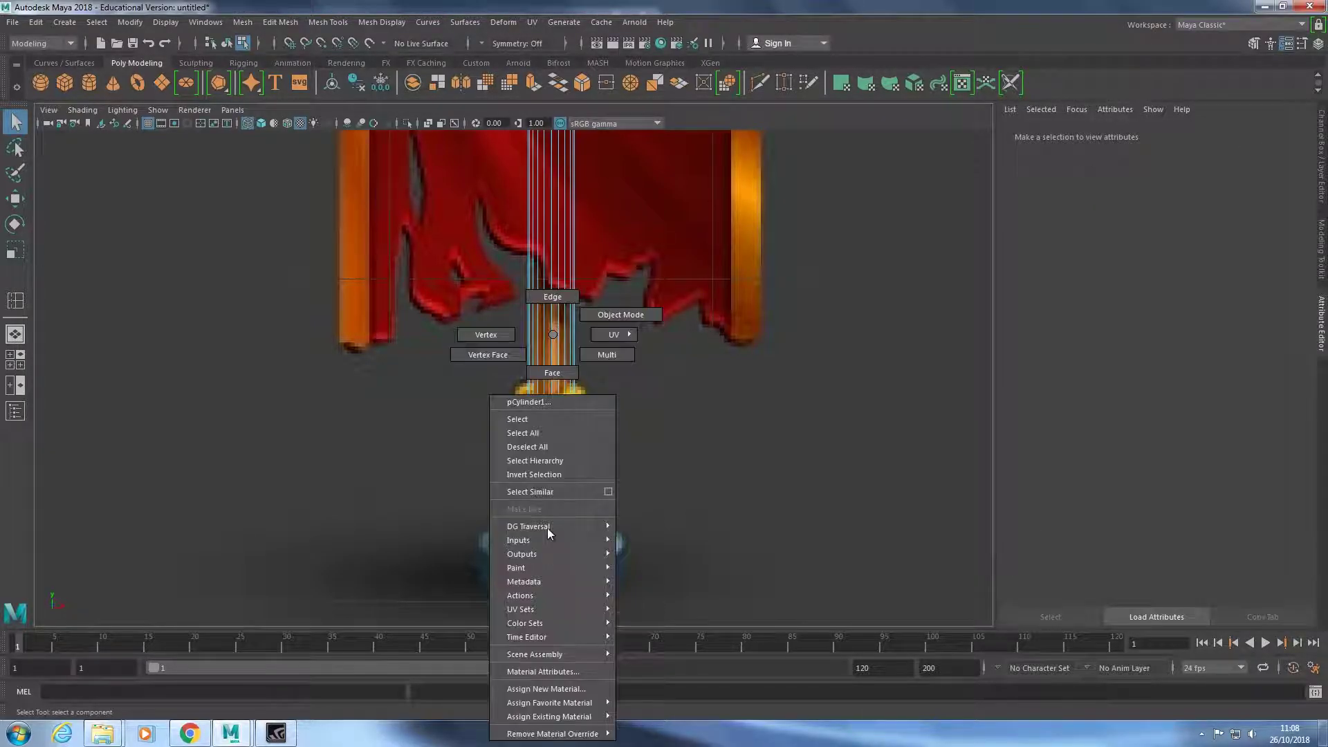
pyautogui.click(587, 555)
pyautogui.click(537, 551)
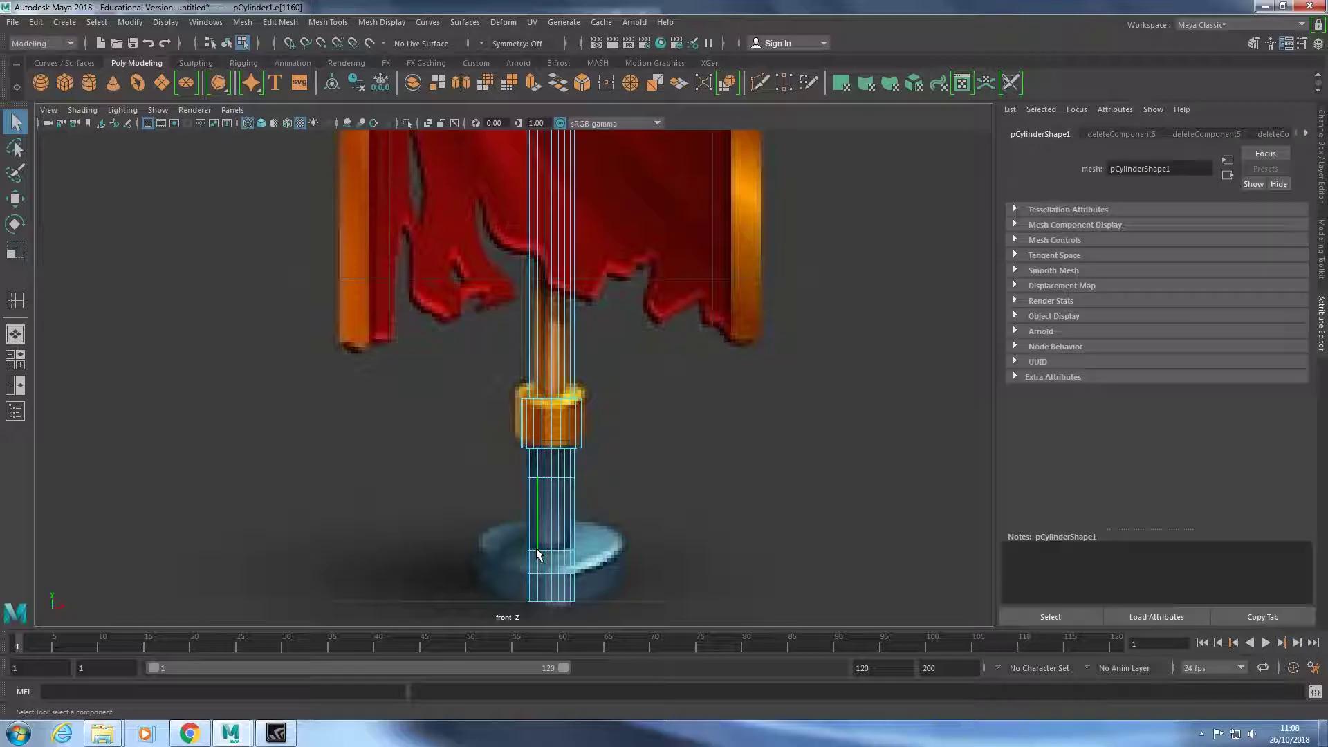
pyautogui.click(584, 583)
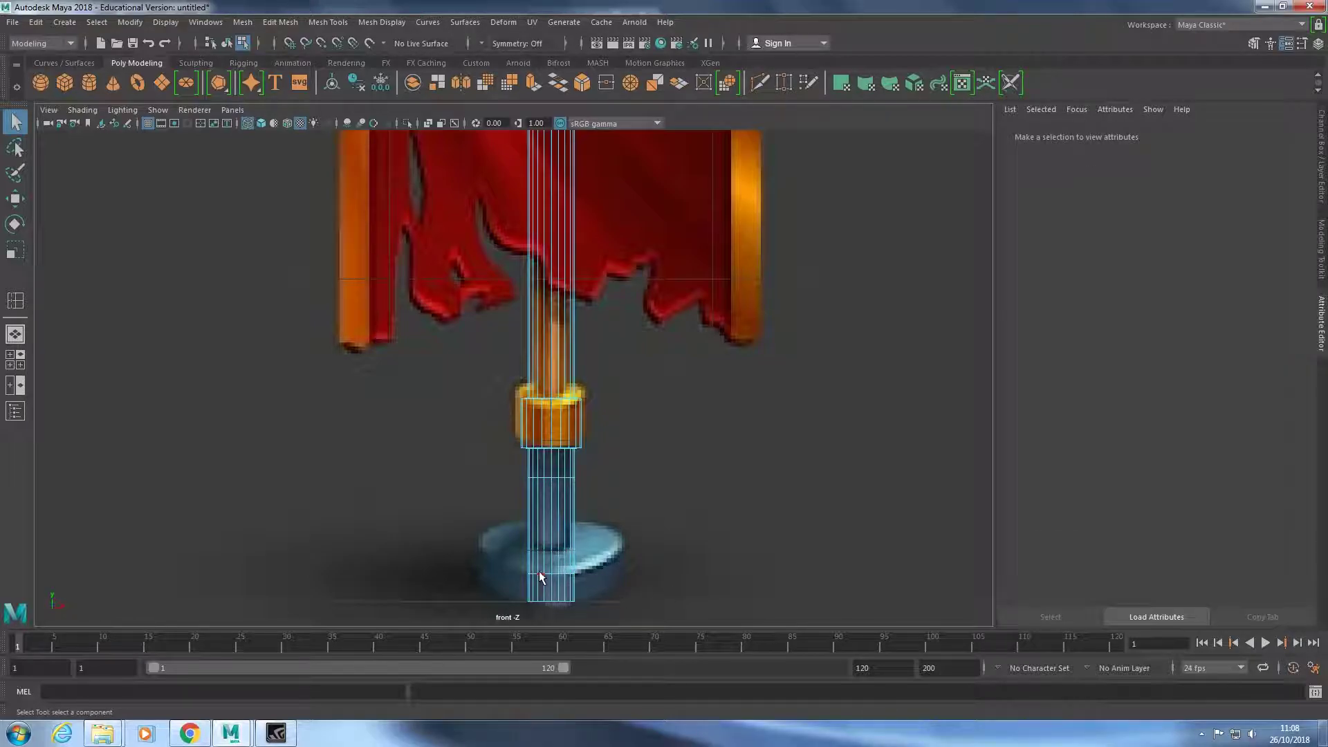
pyautogui.moveTo(538, 571); pyautogui.dragTo(546, 575)
# Undo the trial deletion and pick faces at the pole's bottom in face mode.
pyautogui.press('space')
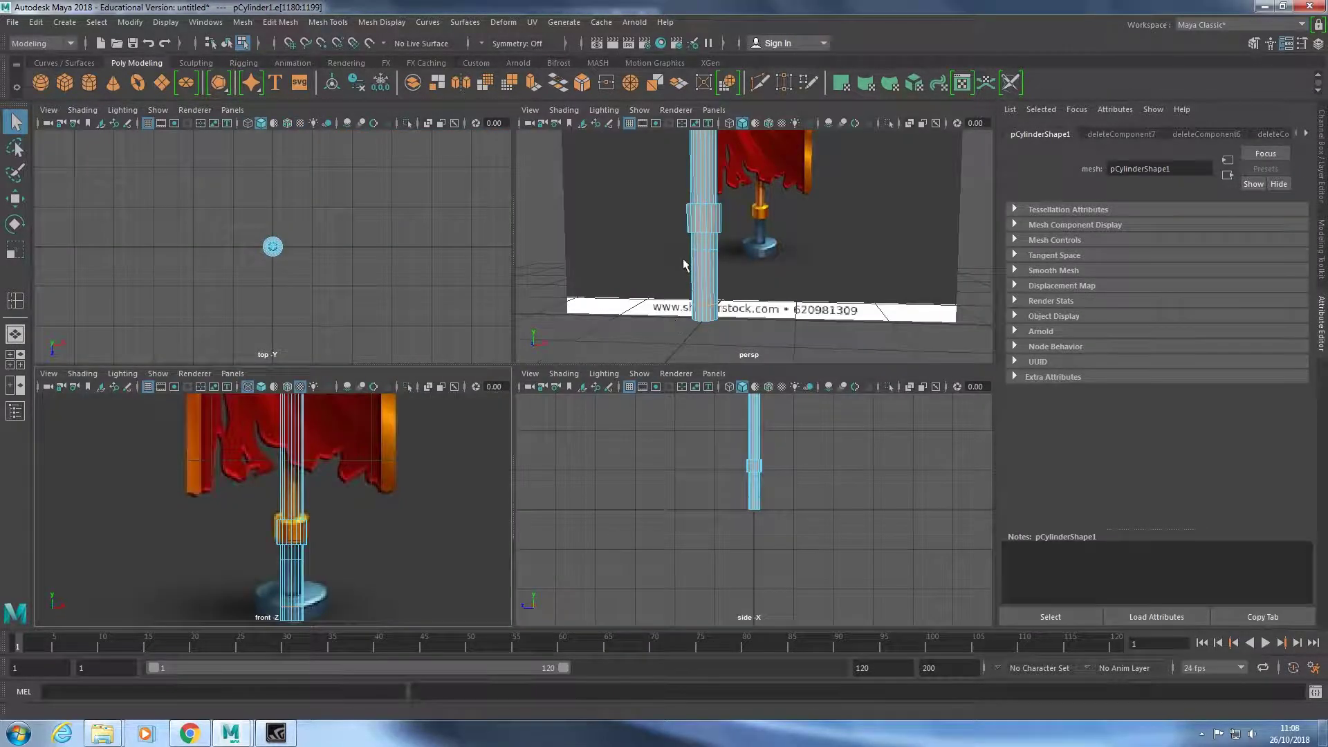
pyautogui.press('space')
pyautogui.keyDown('alt'); pyautogui.moveTo(578, 511); pyautogui.dragTo(625, 484); pyautogui.keyUp('alt')
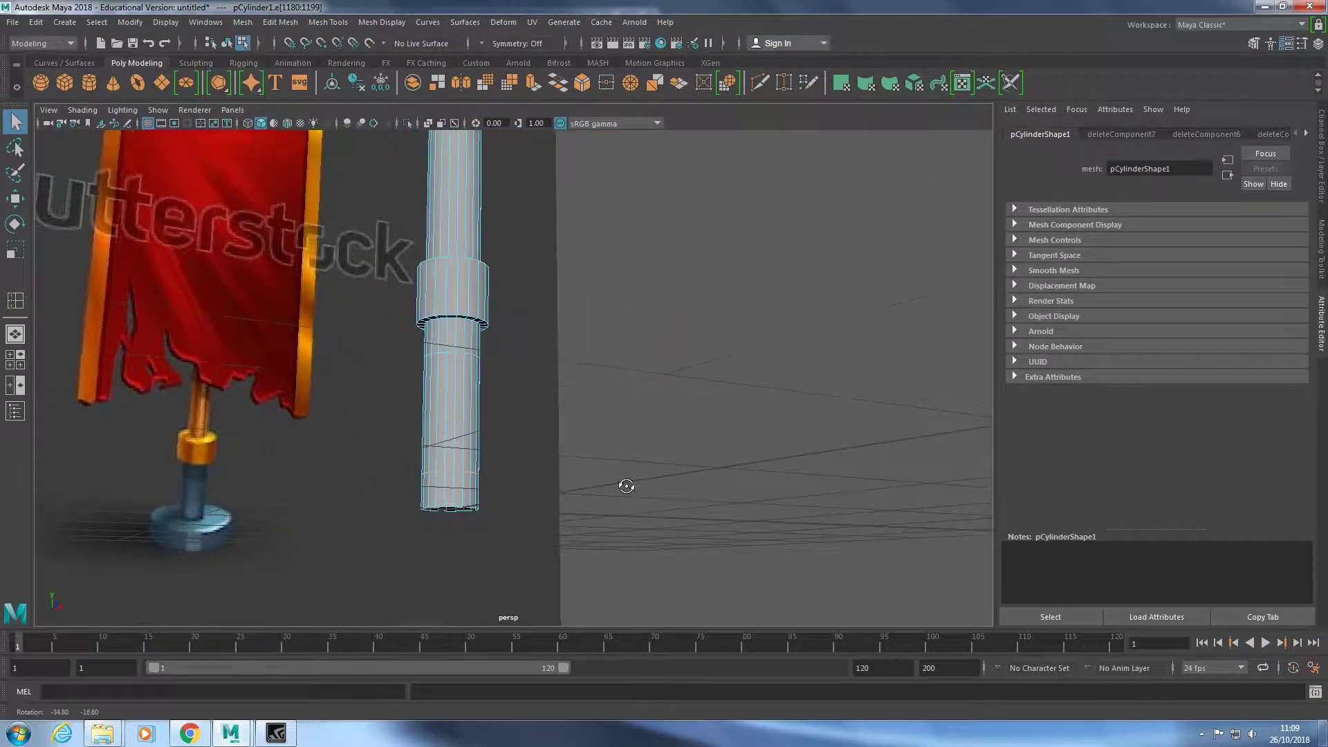
pyautogui.hotkey('ctrl', 'z')
pyautogui.hotkey('ctrl', 'z')
pyautogui.press('space')
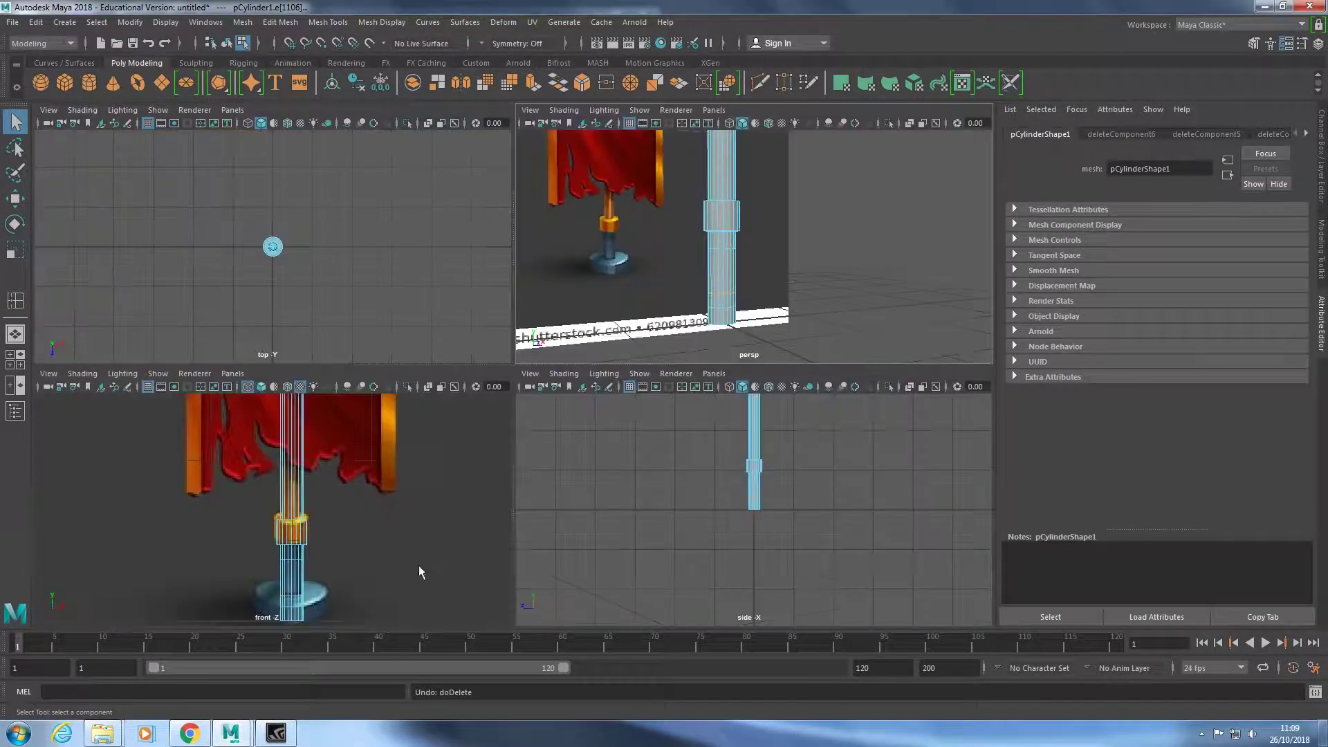
pyautogui.press('space')
pyautogui.moveTo(546, 334)
pyautogui.mouseDown(button='right')
pyautogui.moveTo(507, 396)
pyautogui.moveTo(522, 447)
pyautogui.mouseUp(button='right')
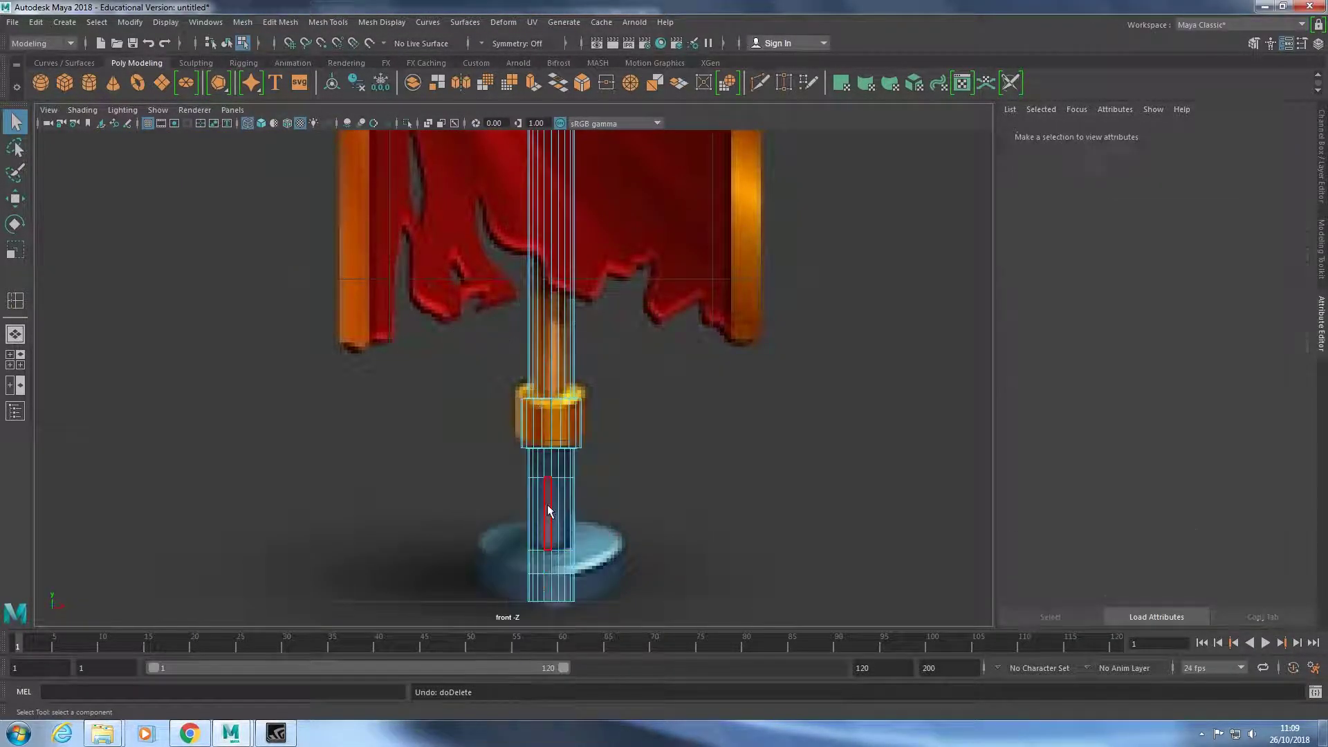
pyautogui.click(534, 591)
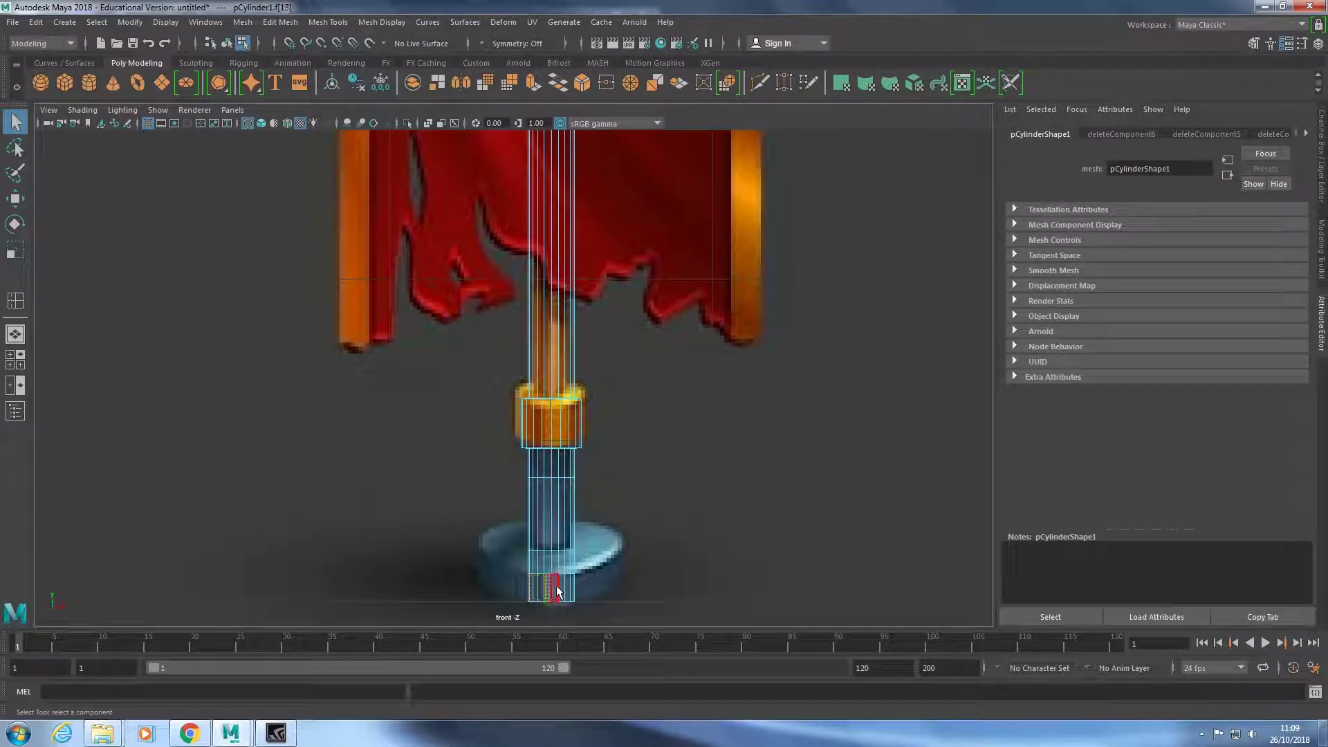
pyautogui.click(541, 592)
pyautogui.click(676, 570)
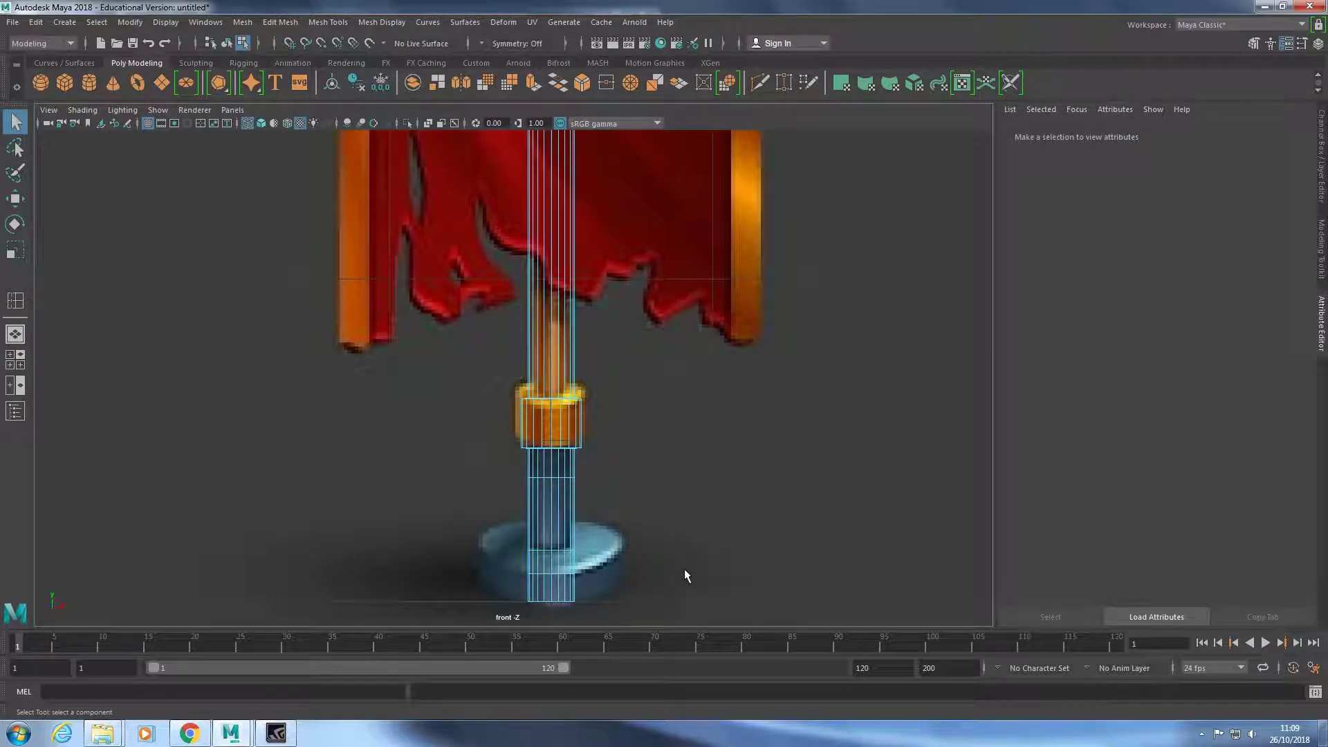
# Undo another trial delete and add a neighbouring face, leaving faces f[12:13] selected.
pyautogui.press('space')
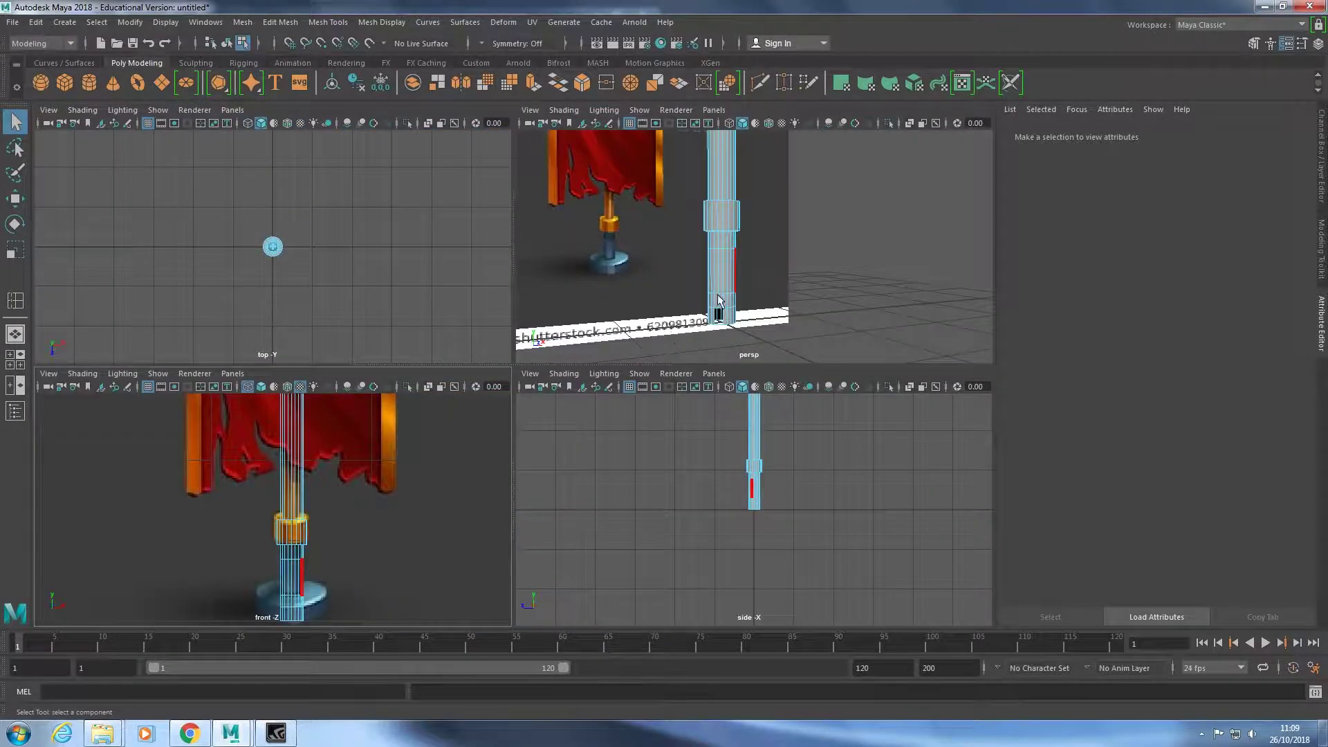
pyautogui.press('space')
pyautogui.hotkey('ctrl', 'z')
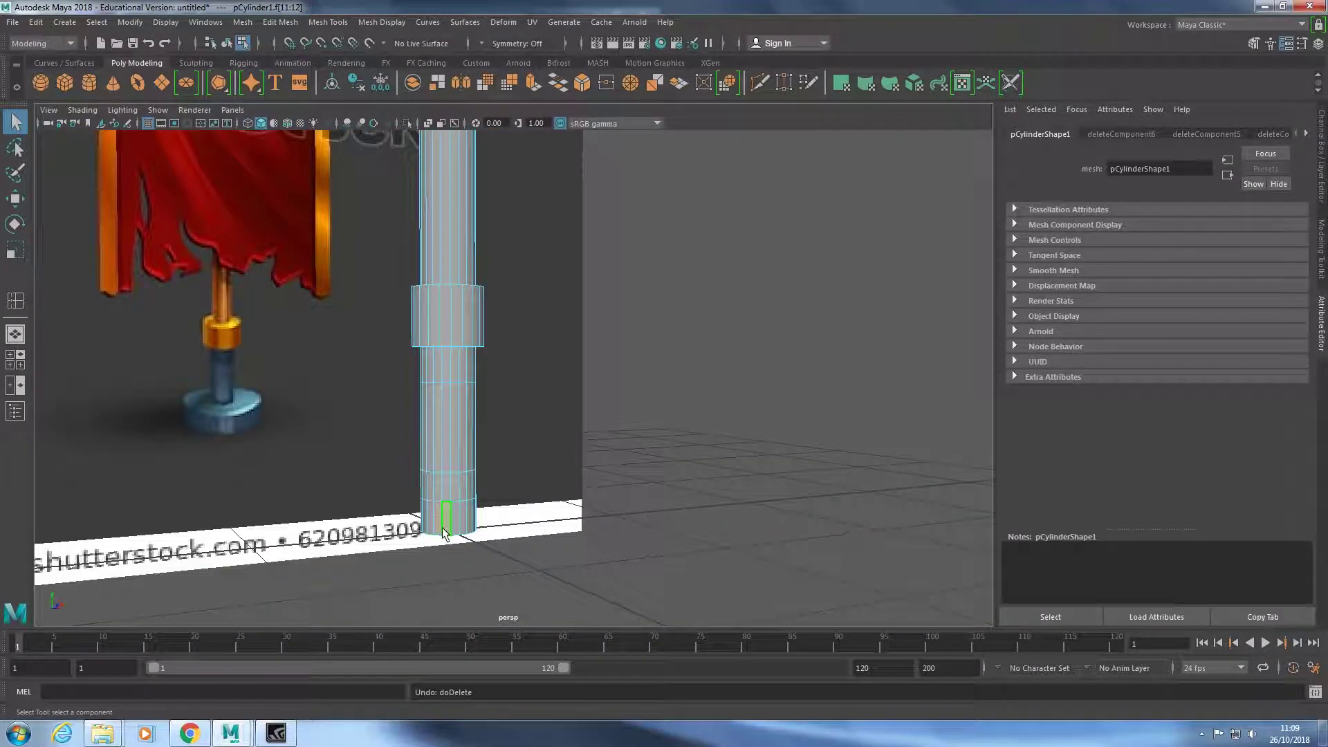
pyautogui.keyDown('alt'); pyautogui.moveTo(446, 535); pyautogui.dragTo(613, 519); pyautogui.keyUp('alt')
pyautogui.keyDown('shift'); pyautogui.click(481, 522); pyautogui.keyUp('shift')
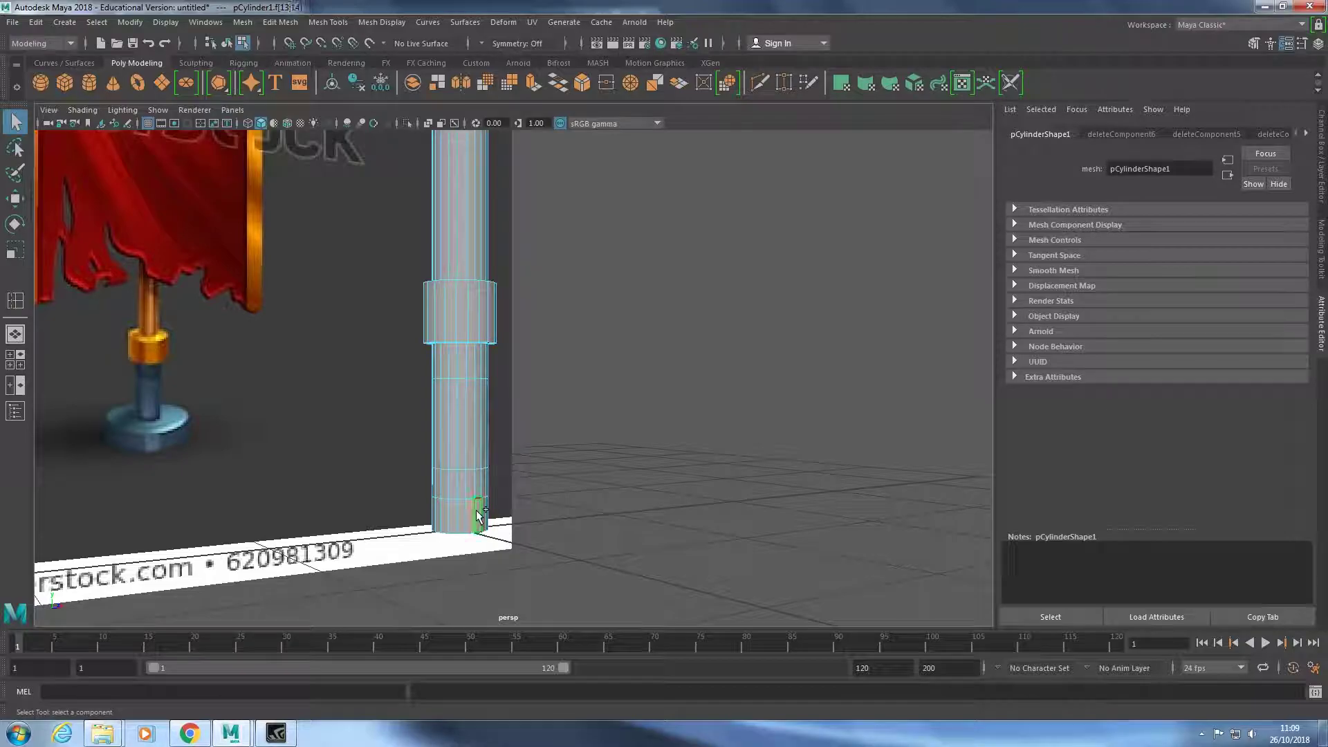
pyautogui.press('space')
pyautogui.moveTo(494, 539); pyautogui.dragTo(542, 590)
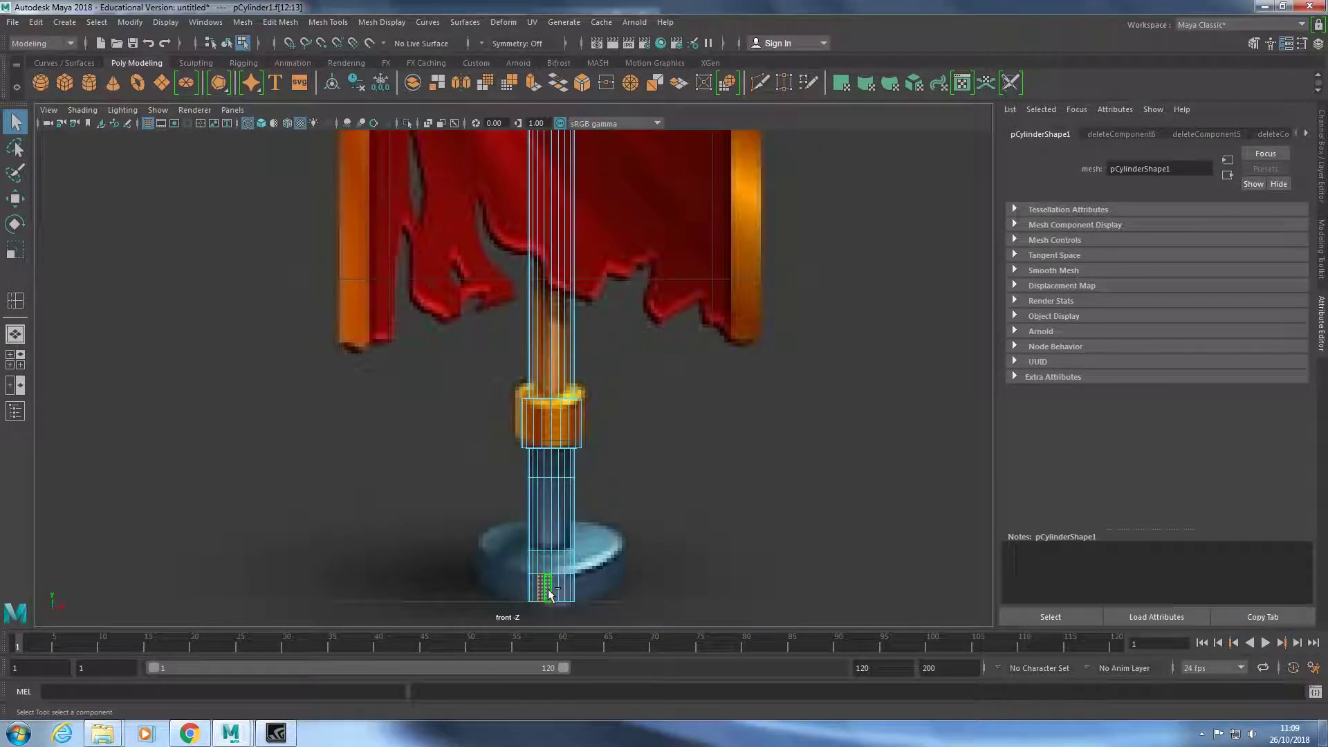
# Extrude the pole's bottom face ring, scale it outward, and flatten it in Y.
pyautogui.moveTo(539, 590); pyautogui.dragTo(562, 591)
pyautogui.press('space')
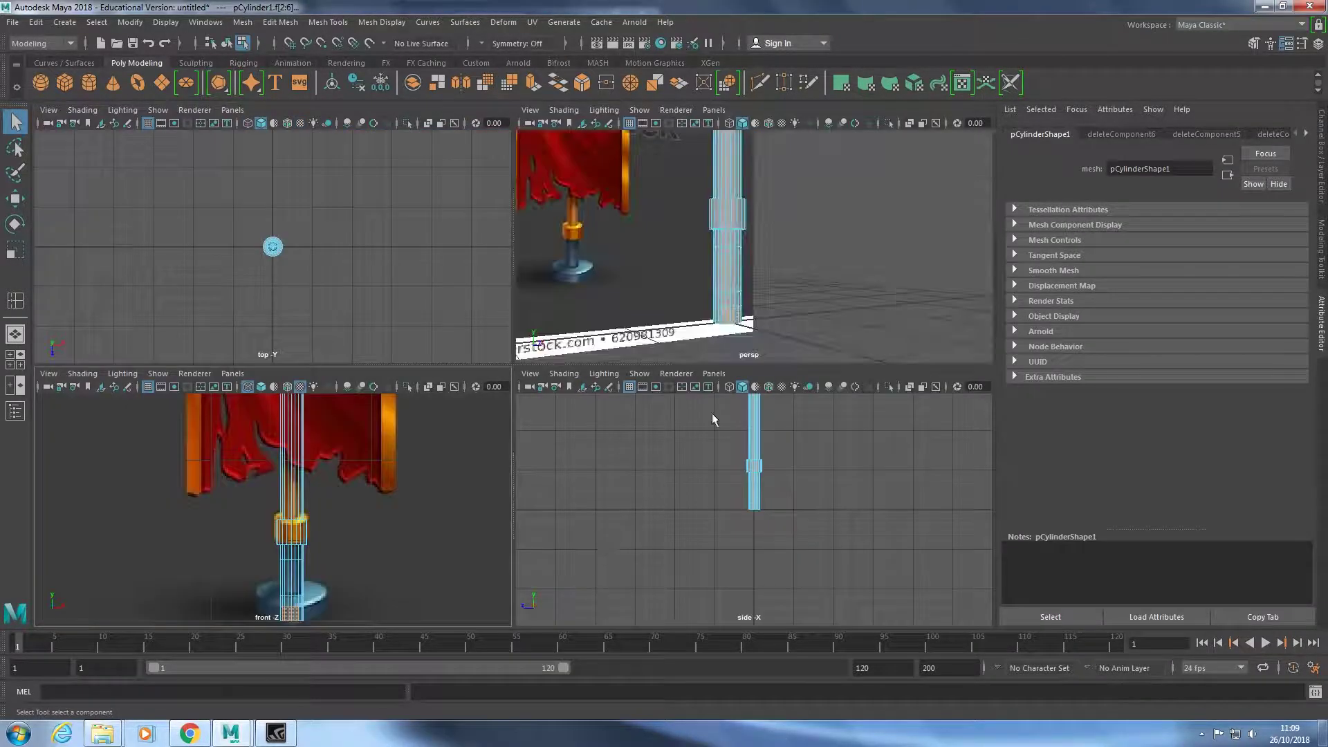
pyautogui.press('space')
pyautogui.moveTo(429, 514)
pyautogui.mouseDown()
pyautogui.moveTo(511, 534)
pyautogui.moveTo(616, 529)
pyautogui.moveTo(622, 541)
pyautogui.mouseUp()
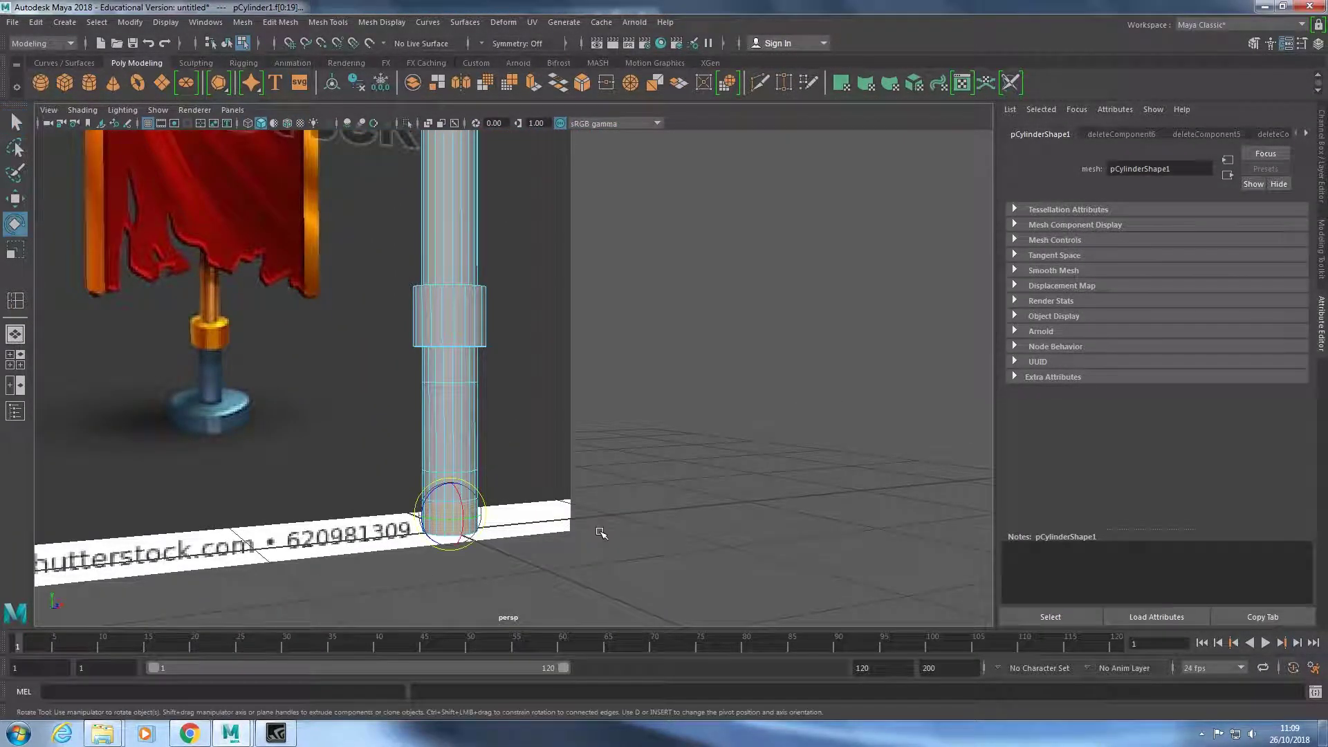
pyautogui.hotkey('ctrl', 'e')
pyautogui.moveTo(452, 514); pyautogui.dragTo(478, 518)
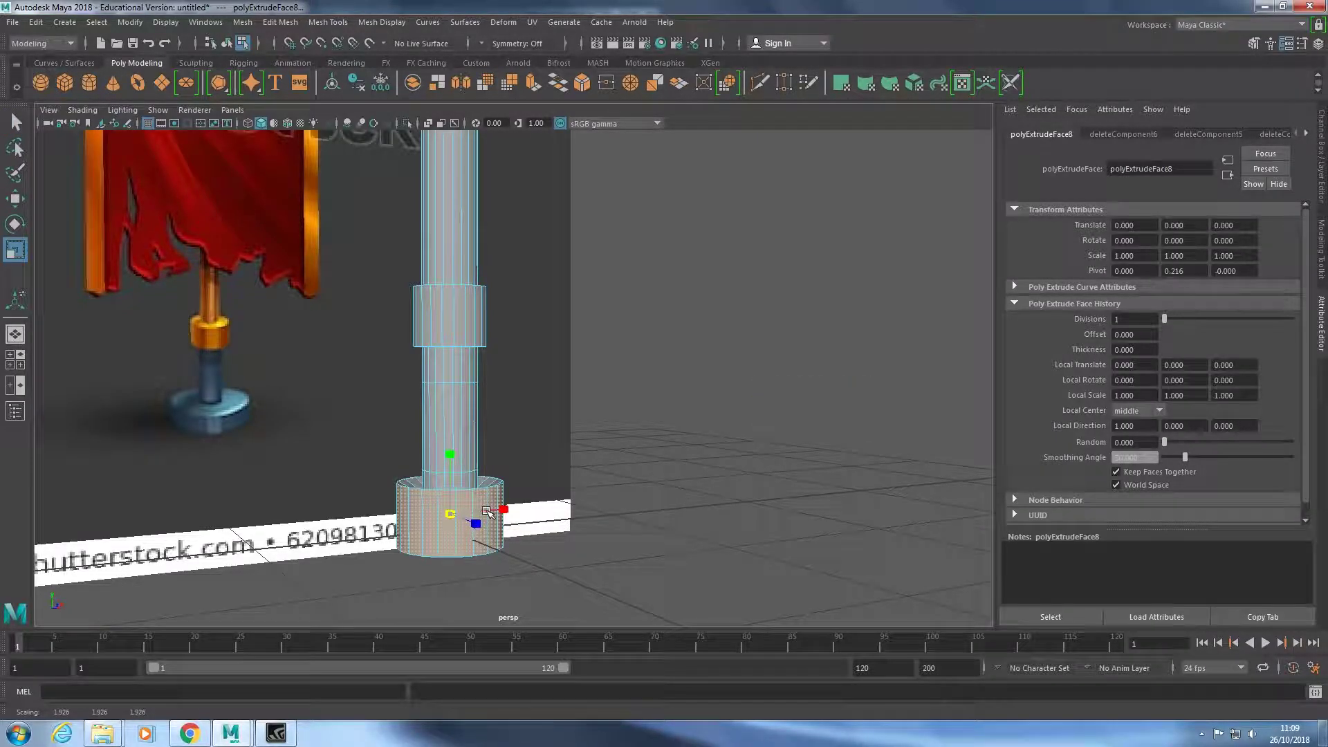
pyautogui.press('space')
pyautogui.press('space')
pyautogui.moveTo(551, 557); pyautogui.dragTo(551, 575)
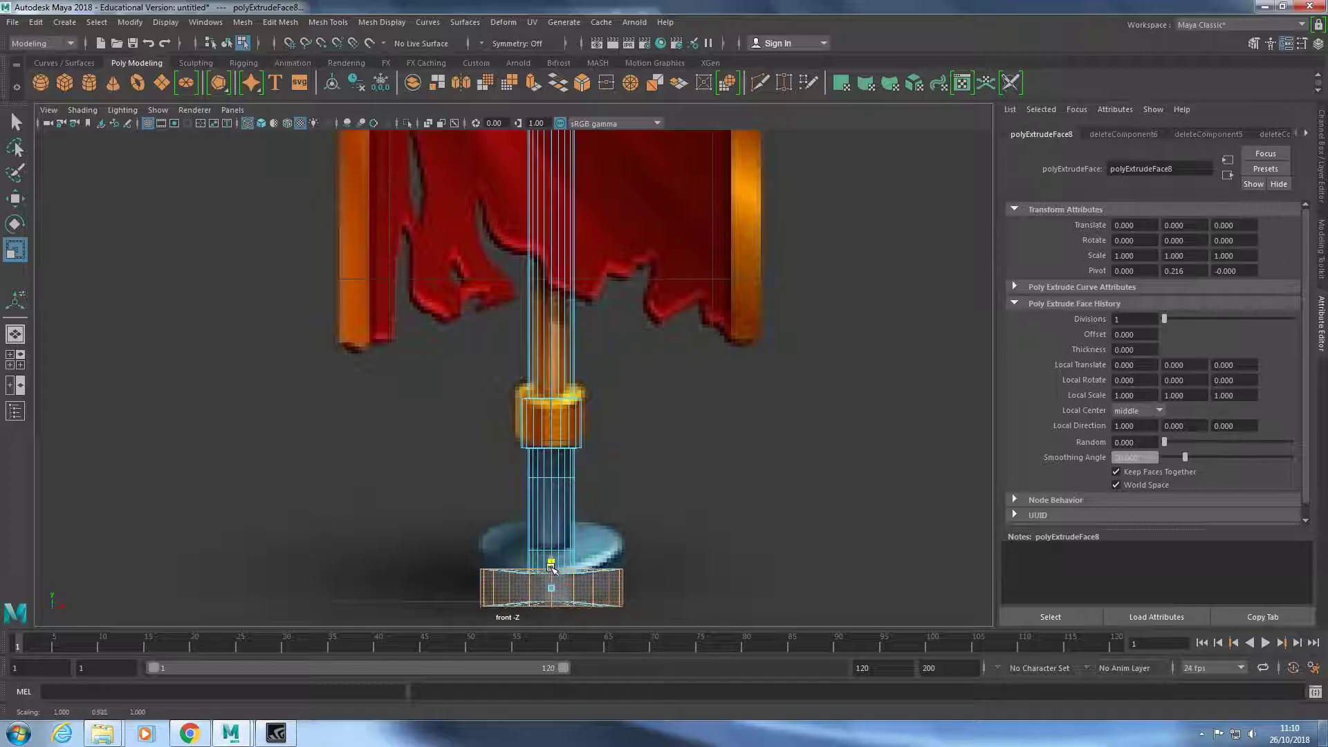
pyautogui.press('space')
pyautogui.press('space')
pyautogui.scroll(-5, 677, 395)
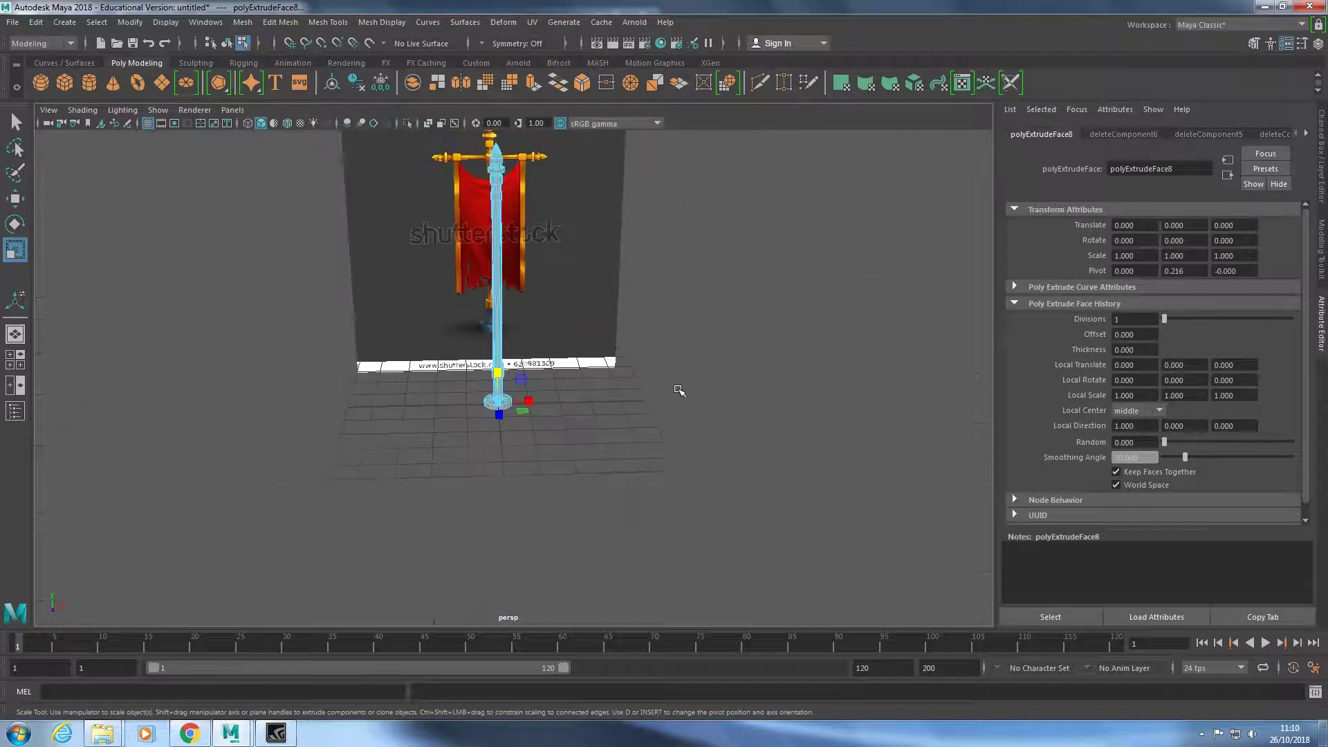
pyautogui.click(638, 440)
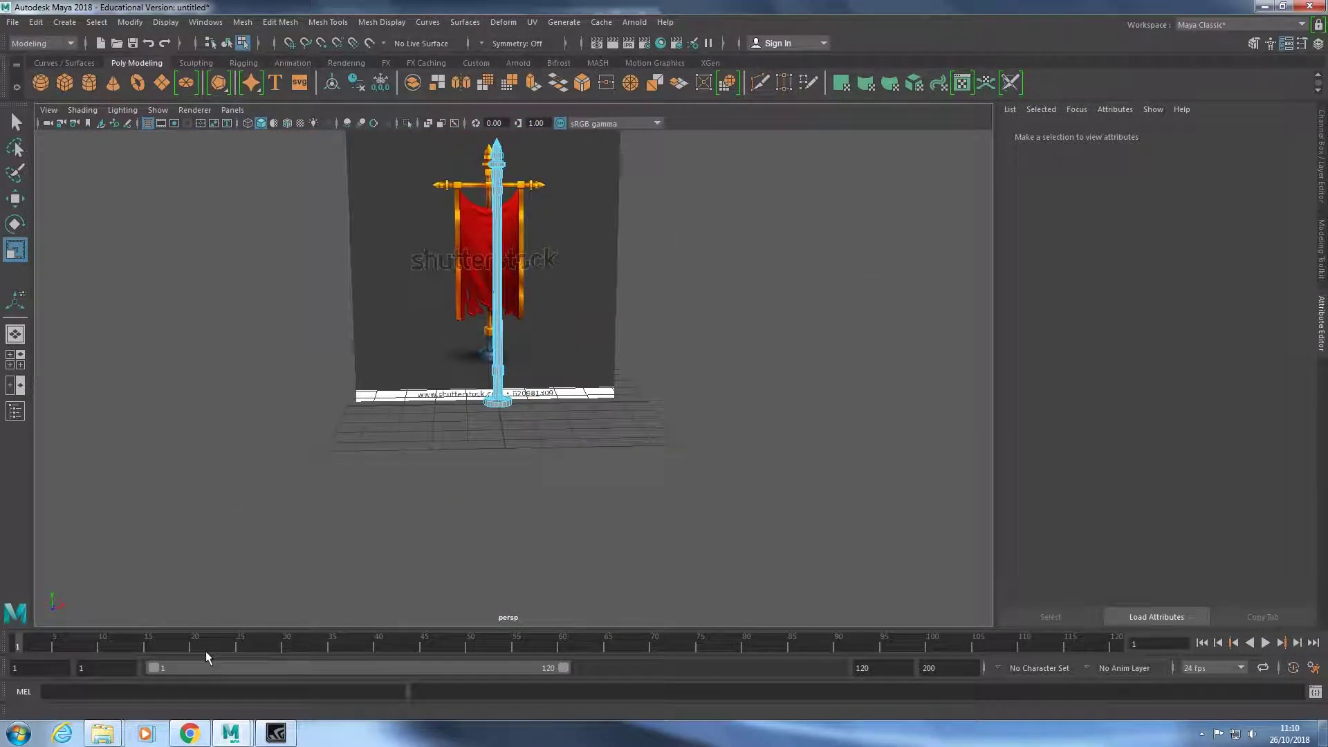
# Open the UV Editor and apply Create > Automatic, unwrapping the pole into 74 shells.
pyautogui.scroll(2, 415, 346)
pyautogui.click(532, 21)
pyautogui.click(570, 54)
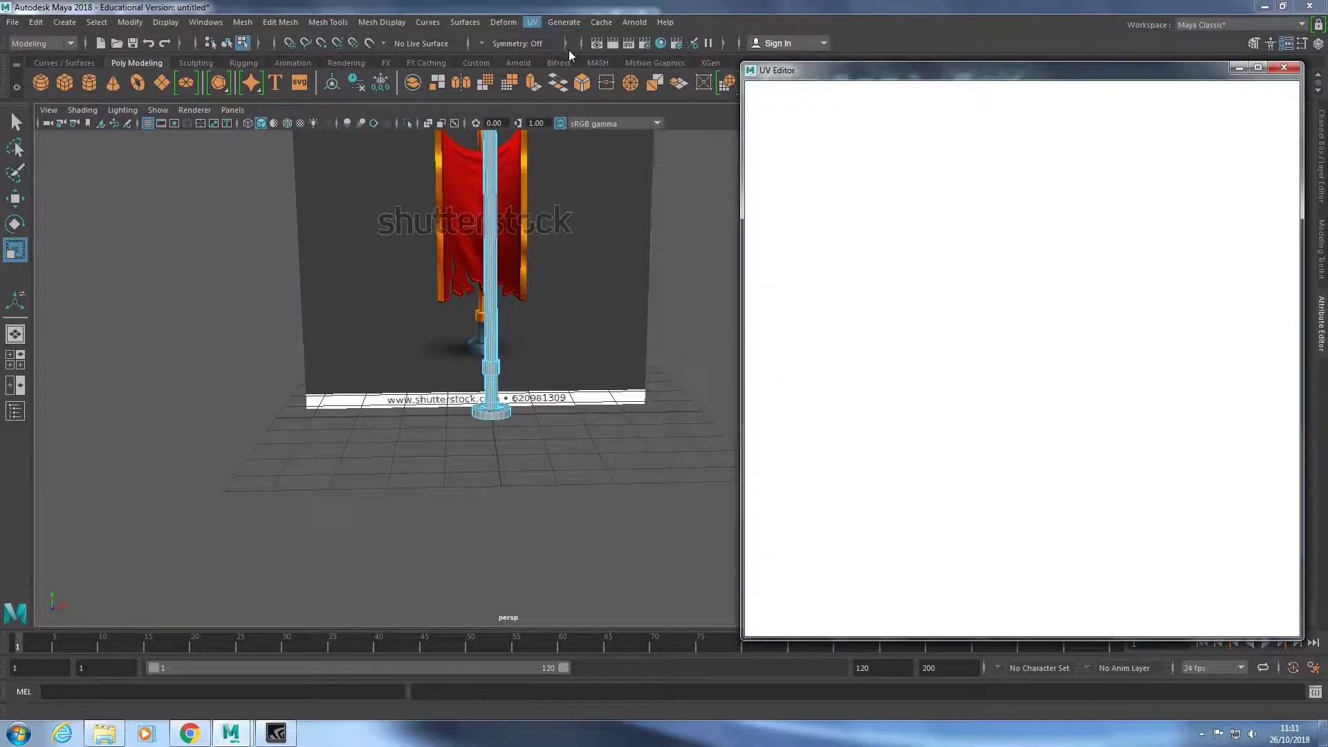
pyautogui.click(1101, 105)
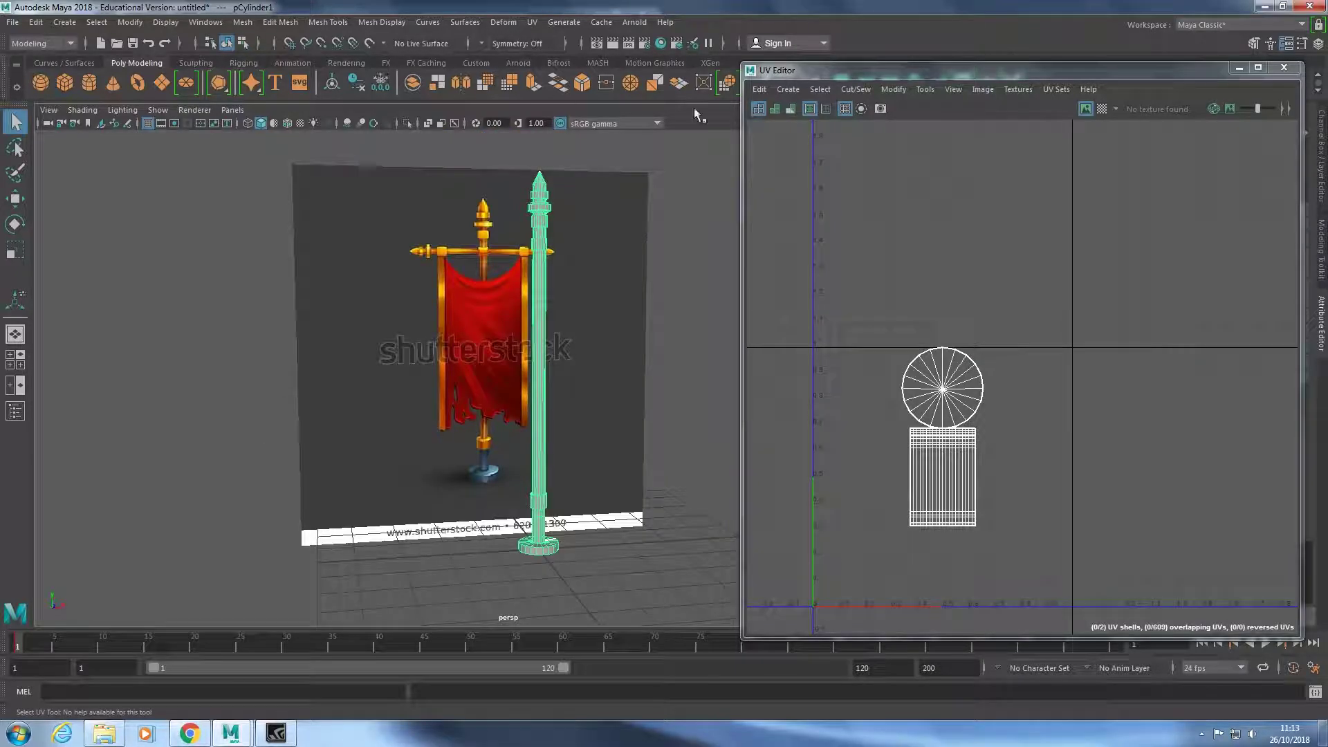
pyautogui.click(787, 89)
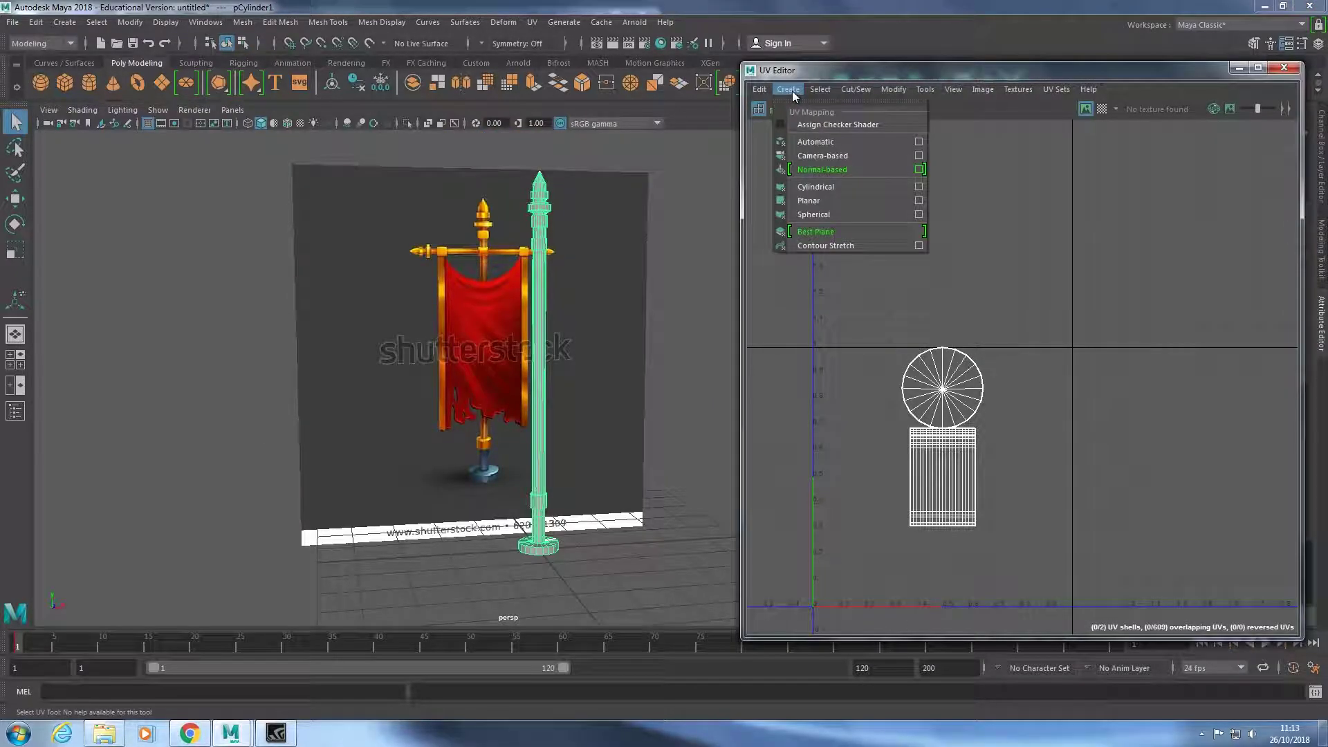
pyautogui.click(854, 143)
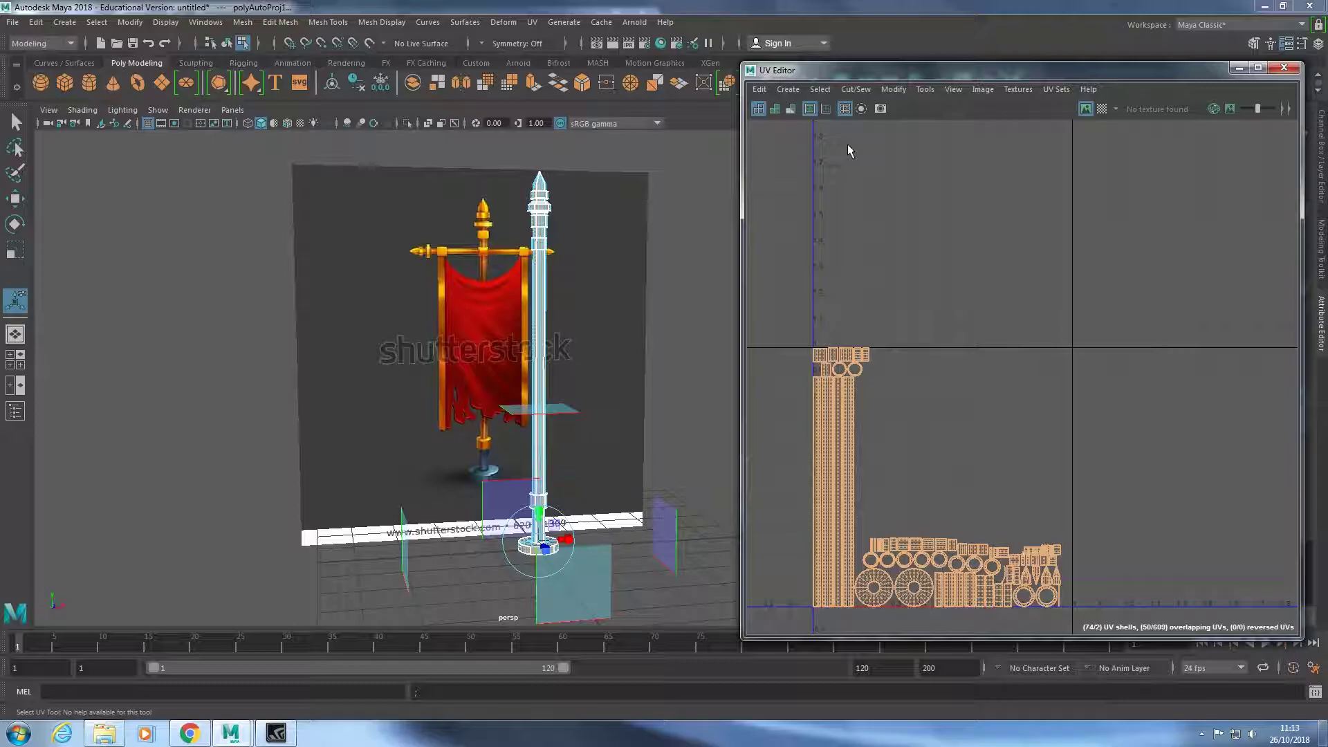
# Inspect the pole's UVs with the checker preview, then tip pCylinder2 nearly horizontal.
pyautogui.click(1102, 109)
pyautogui.scroll(3, 584, 237)
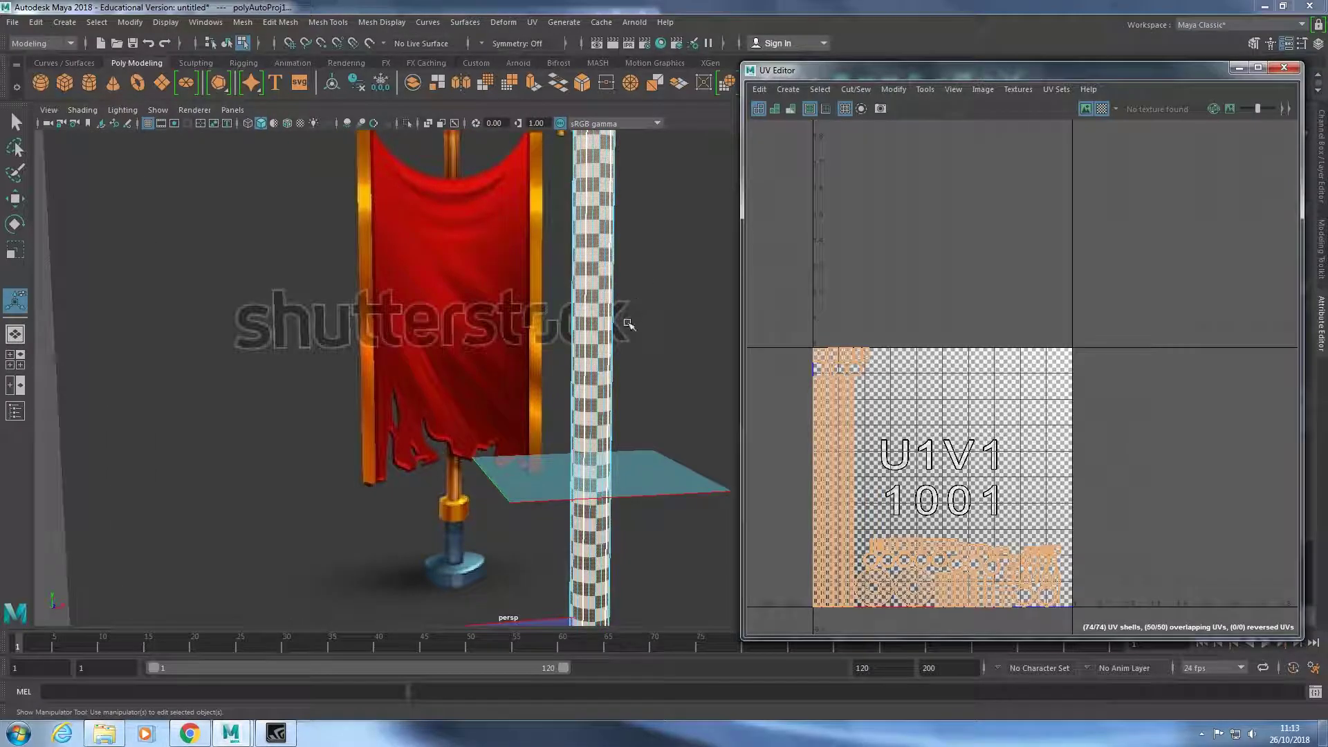
pyautogui.keyDown('alt'); pyautogui.moveTo(584, 238); pyautogui.dragTo(649, 348); pyautogui.keyUp('alt')
pyautogui.keyDown('alt'); pyautogui.moveTo(625, 357); pyautogui.dragTo(622, 302); pyautogui.keyUp('alt')
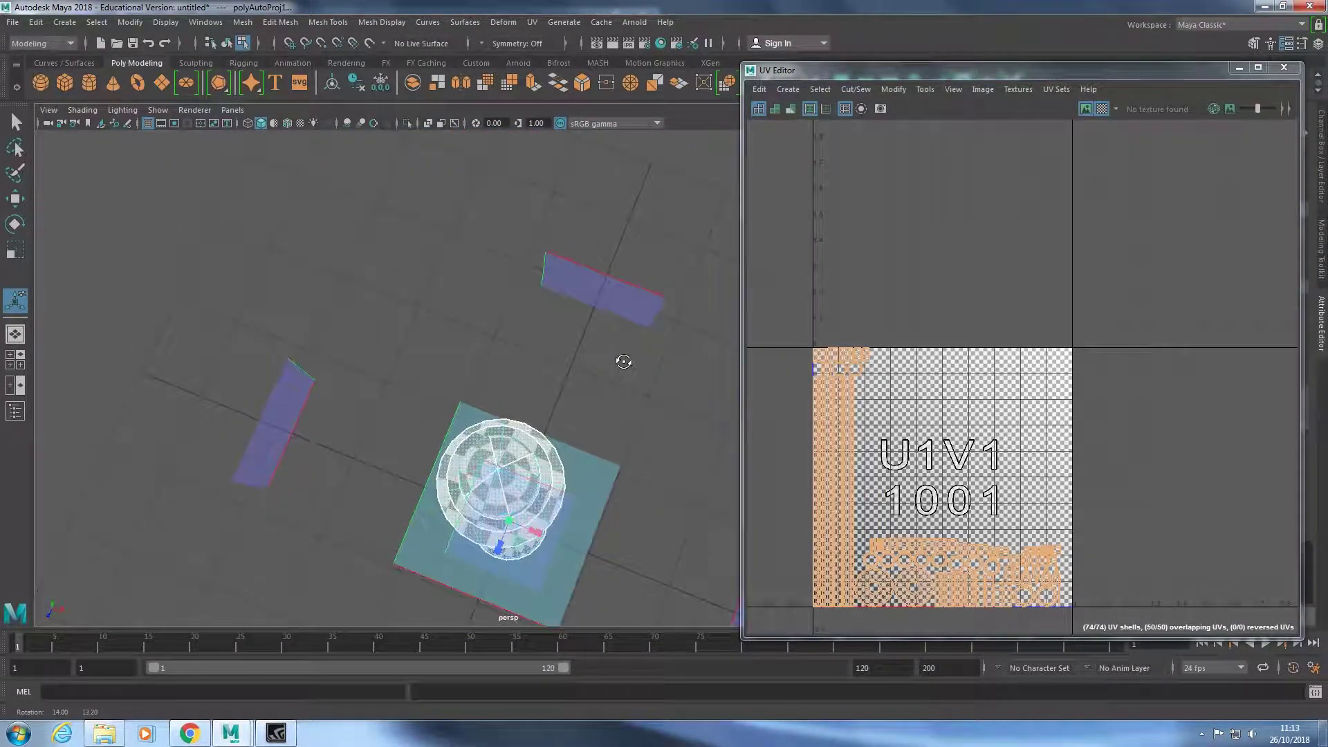
pyautogui.keyDown('alt'); pyautogui.moveTo(622, 303); pyautogui.dragTo(638, 137, button='right'); pyautogui.keyUp('alt')
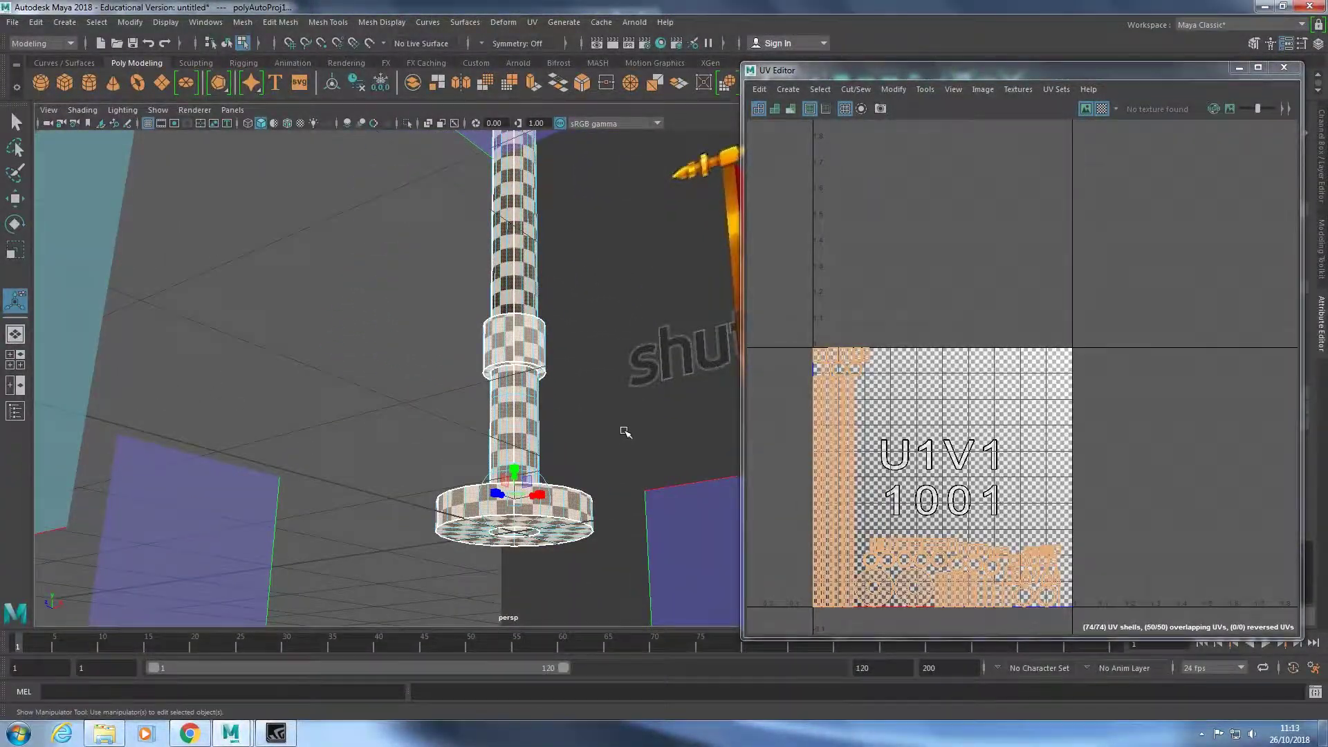
pyautogui.keyDown('alt'); pyautogui.moveTo(622, 435); pyautogui.dragTo(636, 462); pyautogui.keyUp('alt')
pyautogui.press('f')
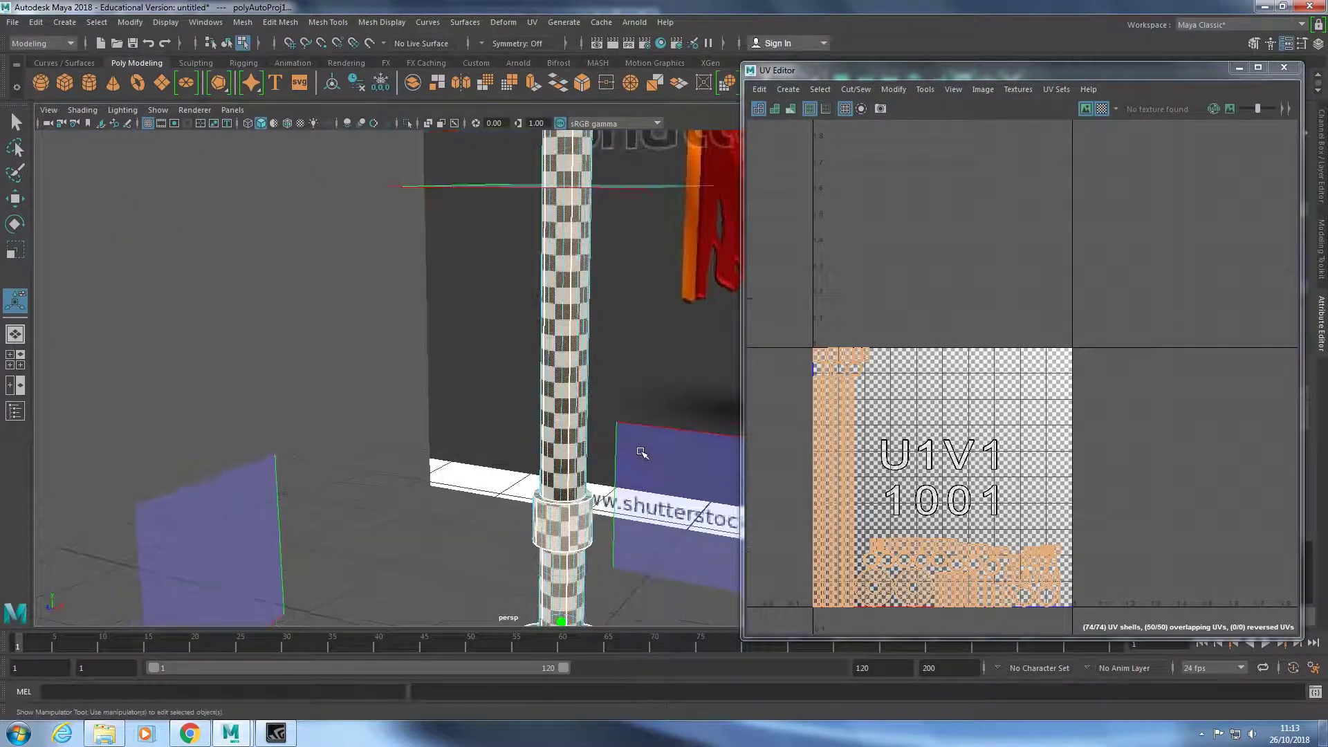
pyautogui.click(1102, 109)
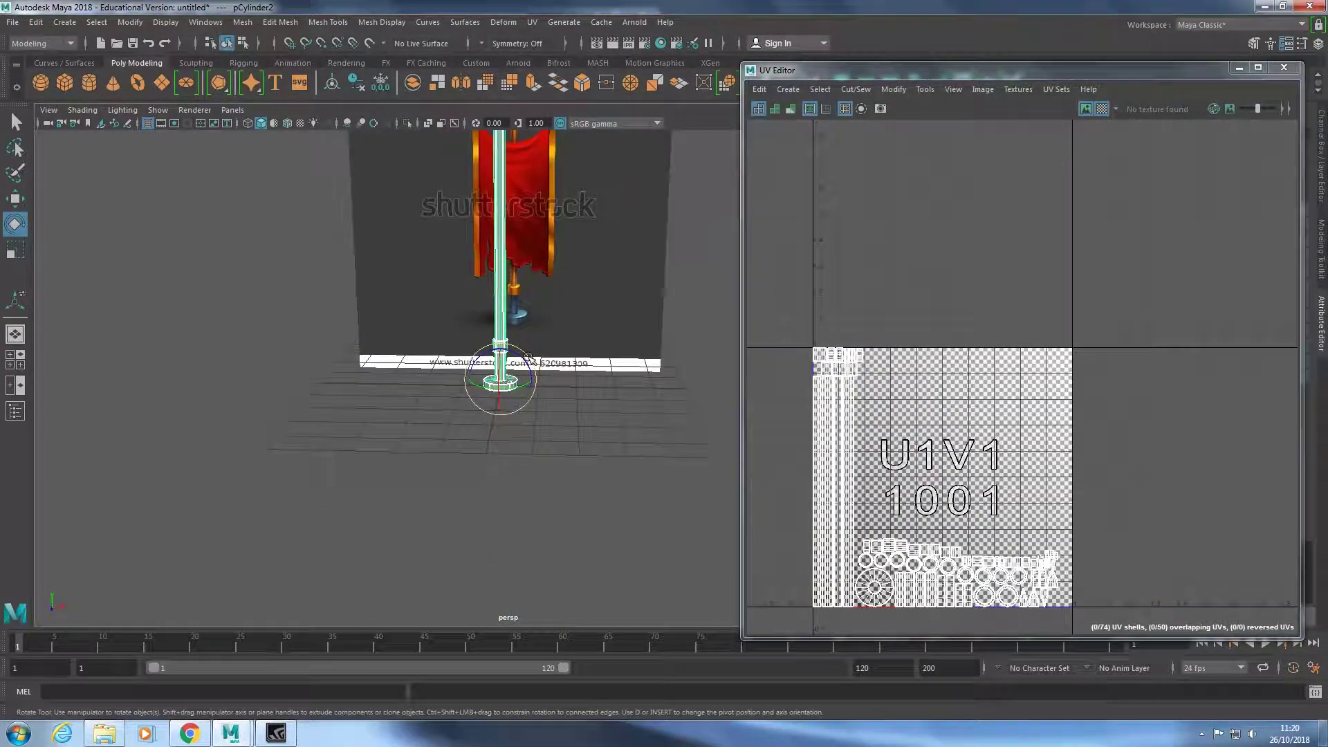
pyautogui.moveTo(533, 381); pyautogui.dragTo(567, 451)
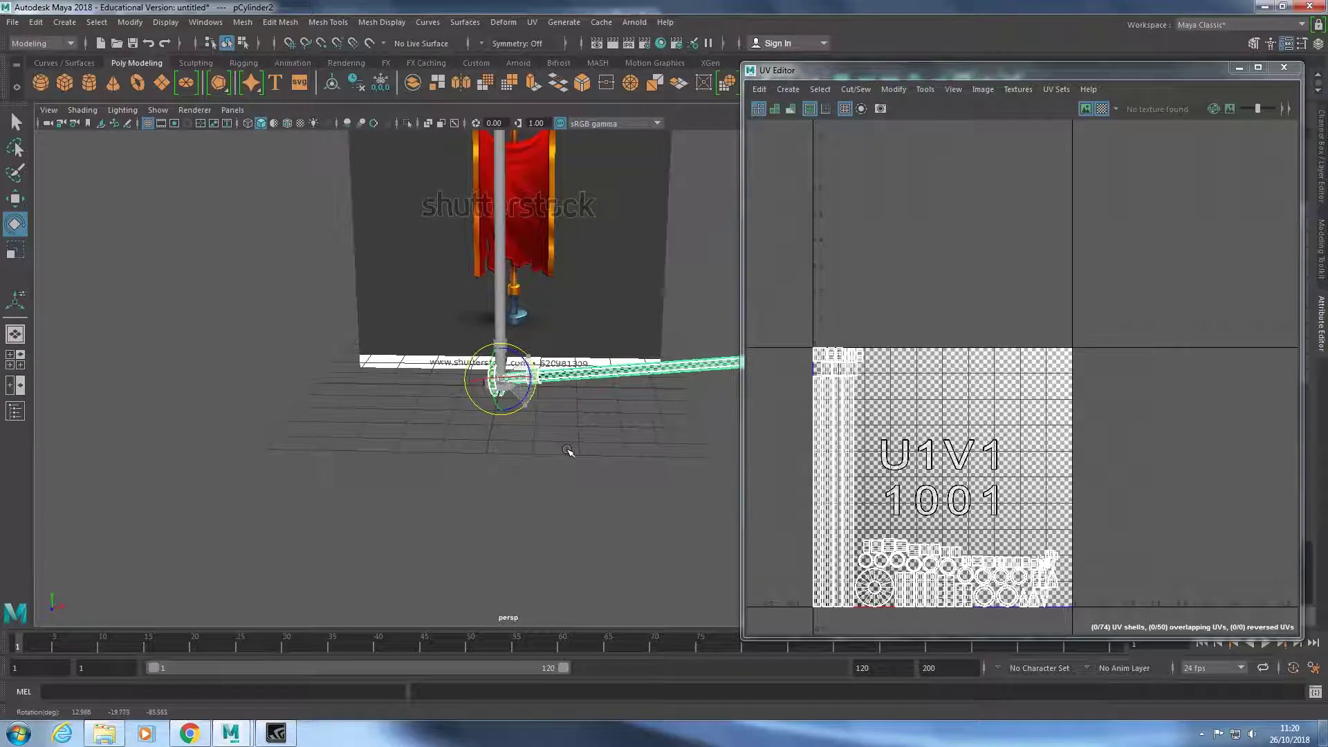
# Hide the UV Editor, then try and undo a 90° Y rotation on the cylinder.
pyautogui.click(1239, 68)
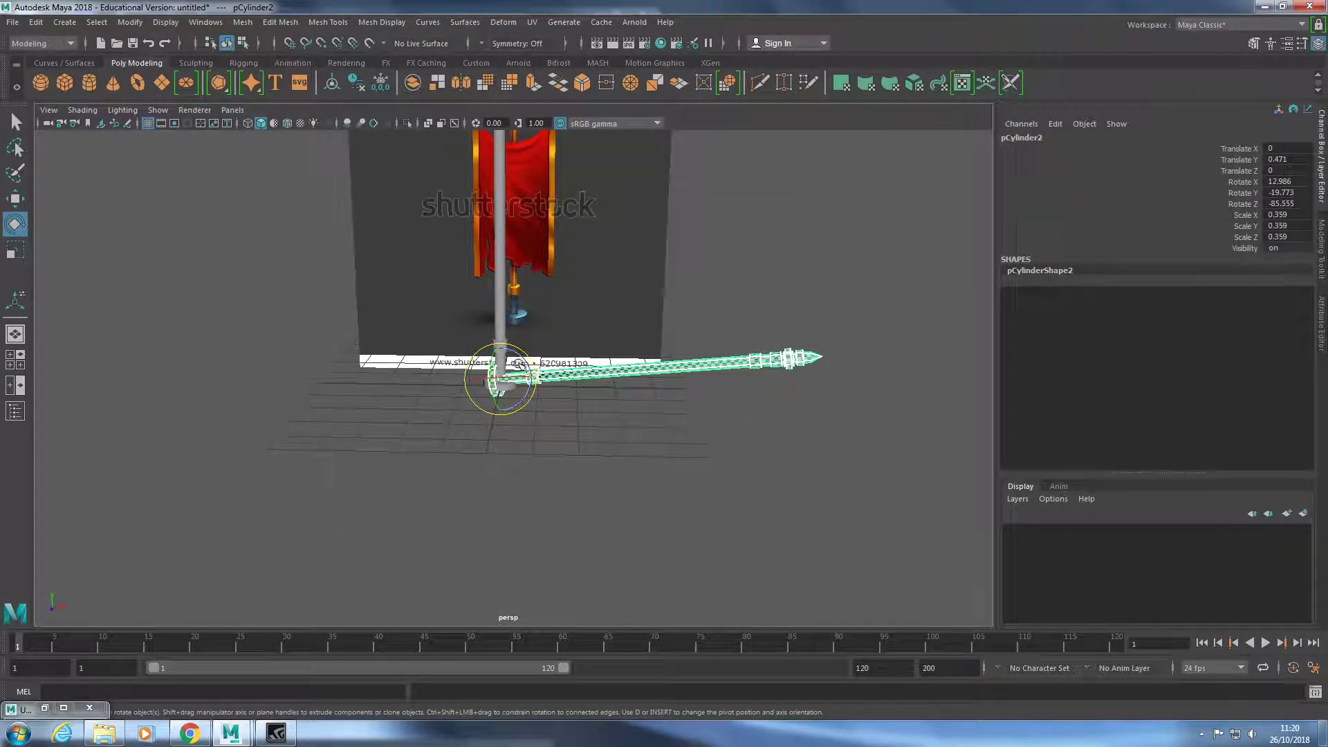
pyautogui.moveTo(523, 354)
pyautogui.mouseDown()
pyautogui.moveTo(574, 365)
pyautogui.moveTo(800, 503)
pyautogui.mouseUp()
pyautogui.hotkey('ctrl', 'z')
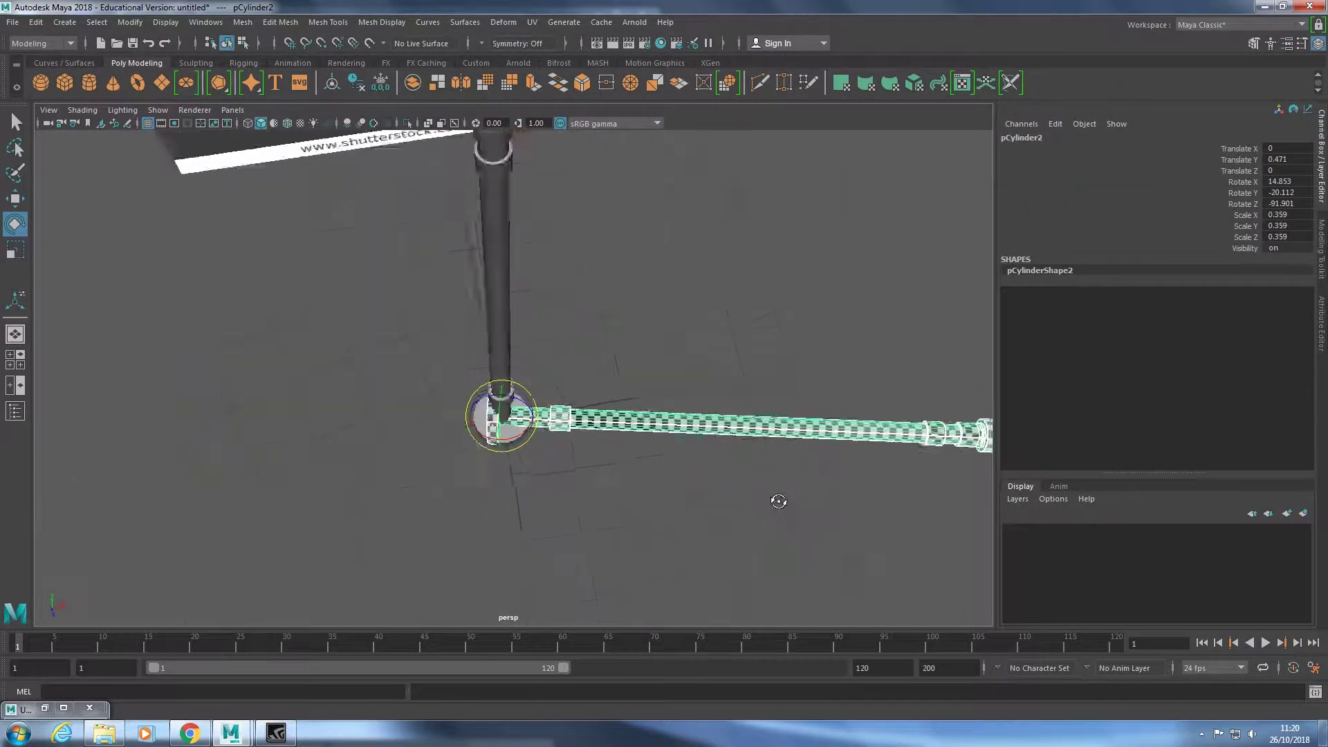
pyautogui.click(1287, 192)
pyautogui.write('90')
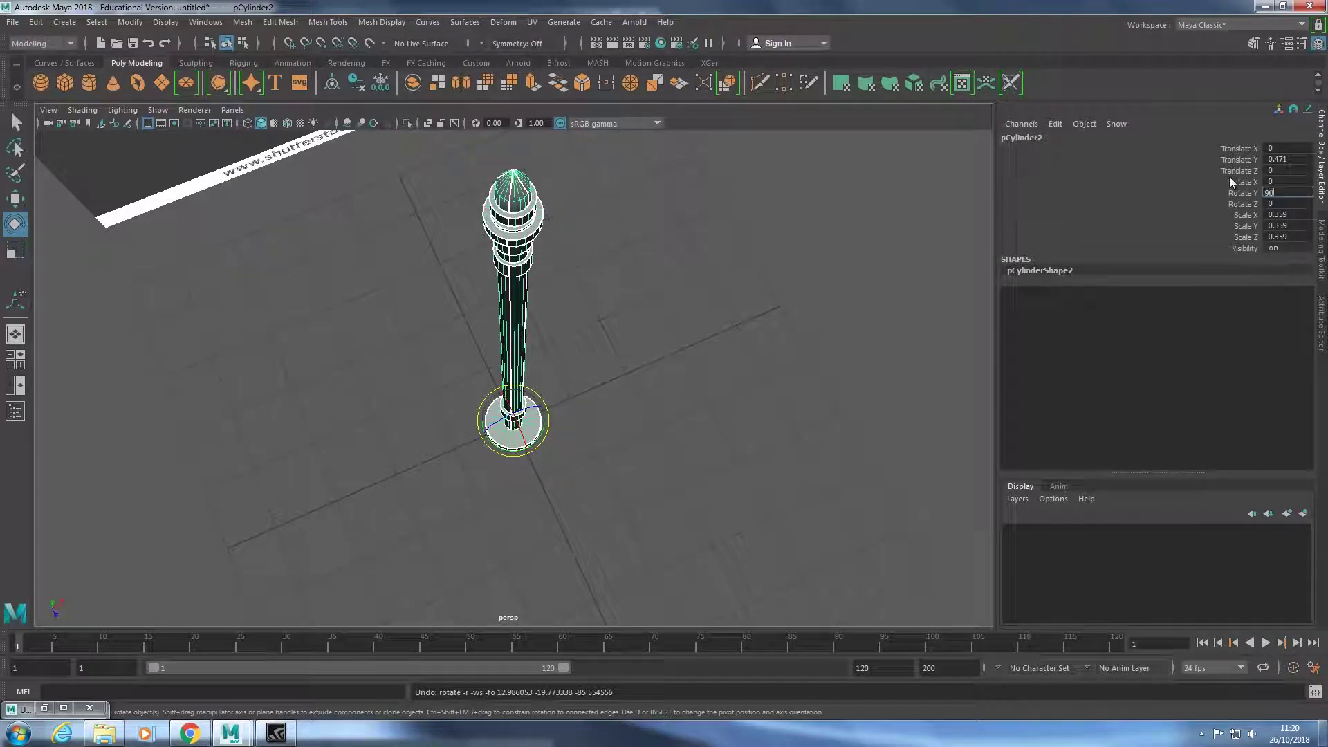
pyautogui.press('Return')
pyautogui.press('Delete')
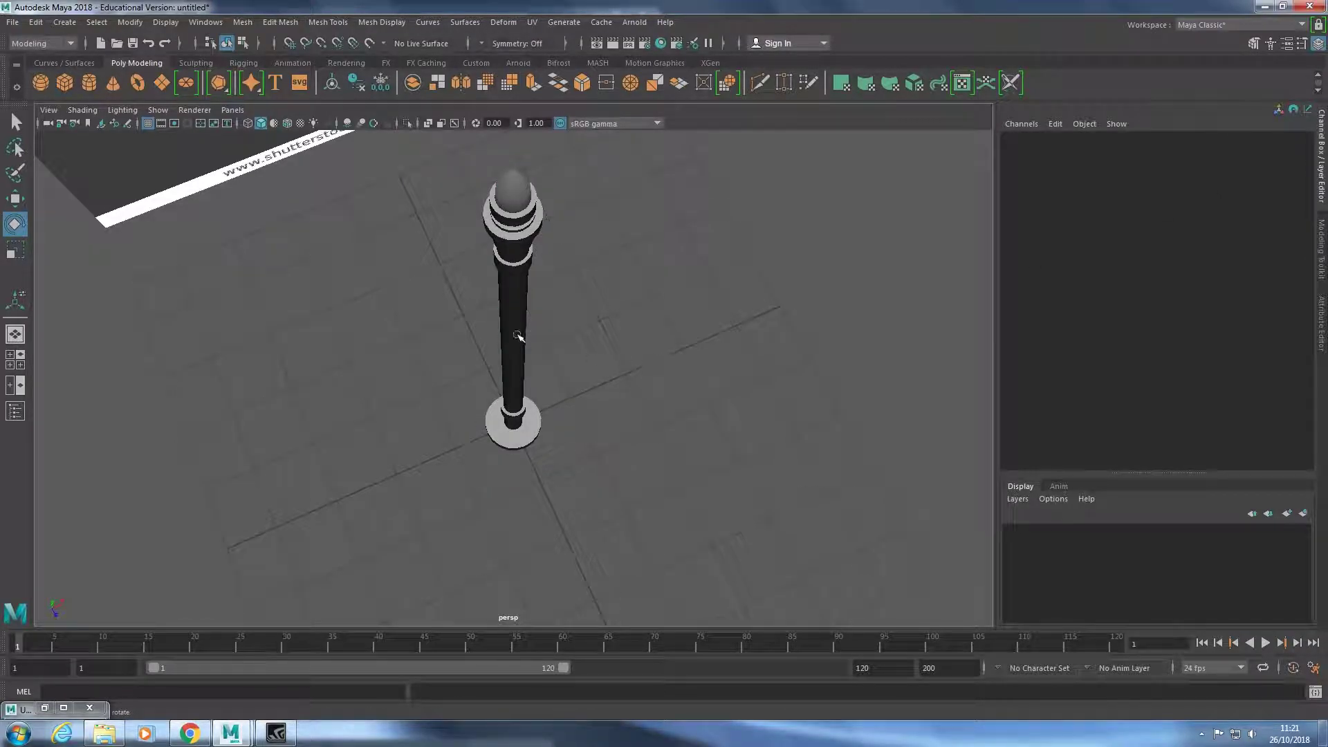
pyautogui.click(517, 336)
pyautogui.hotkey('ctrl', 'z')
pyautogui.hotkey('ctrl', 'z')
pyautogui.keyDown('alt'); pyautogui.moveTo(518, 336); pyautogui.dragTo(575, 299); pyautogui.keyUp('alt')
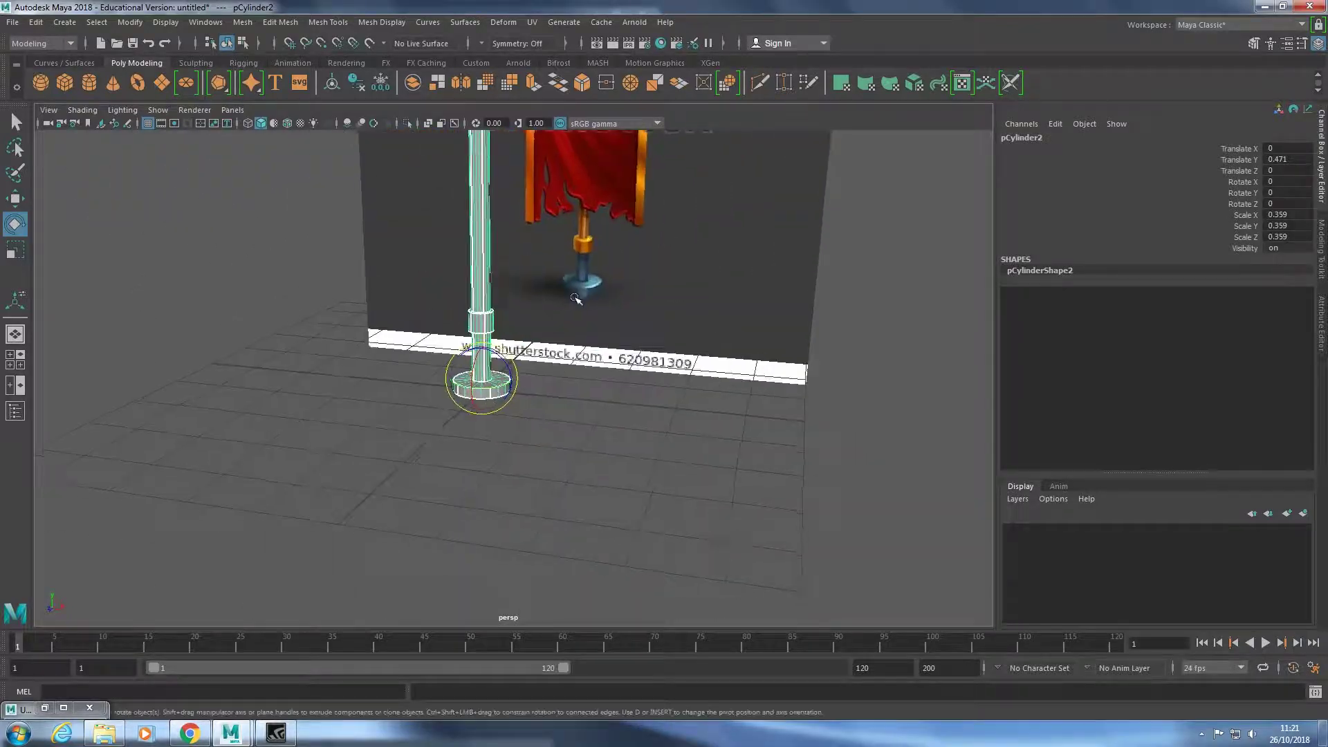
# Select pCylinder1, undo a trial move, and tilt it toward horizontal.
pyautogui.click(626, 429)
pyautogui.click(481, 359)
pyautogui.press('w')
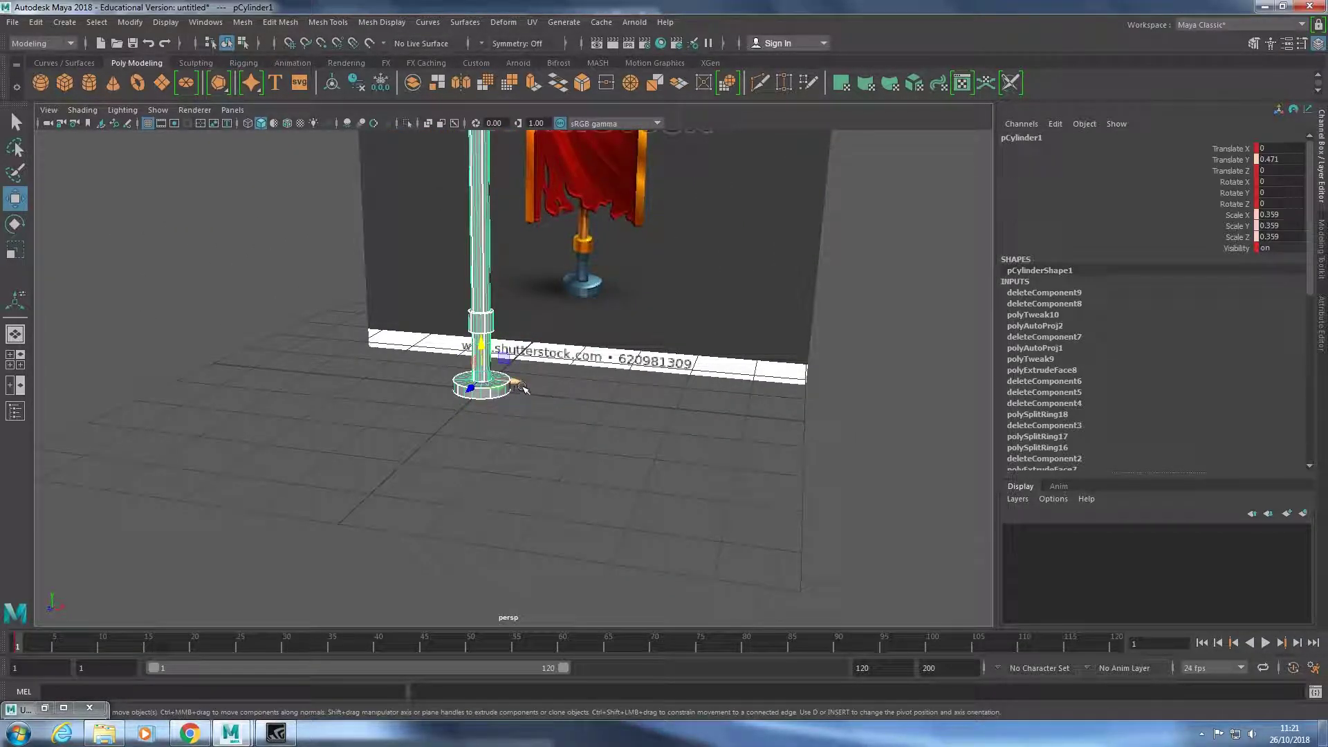
pyautogui.moveTo(520, 387)
pyautogui.mouseDown()
pyautogui.moveTo(571, 405)
pyautogui.moveTo(503, 370)
pyautogui.mouseUp()
pyautogui.hotkey('ctrl', 'z')
pyautogui.press('e')
pyautogui.hotkey('ctrl', 'z')
pyautogui.scroll(10, 578, 409)
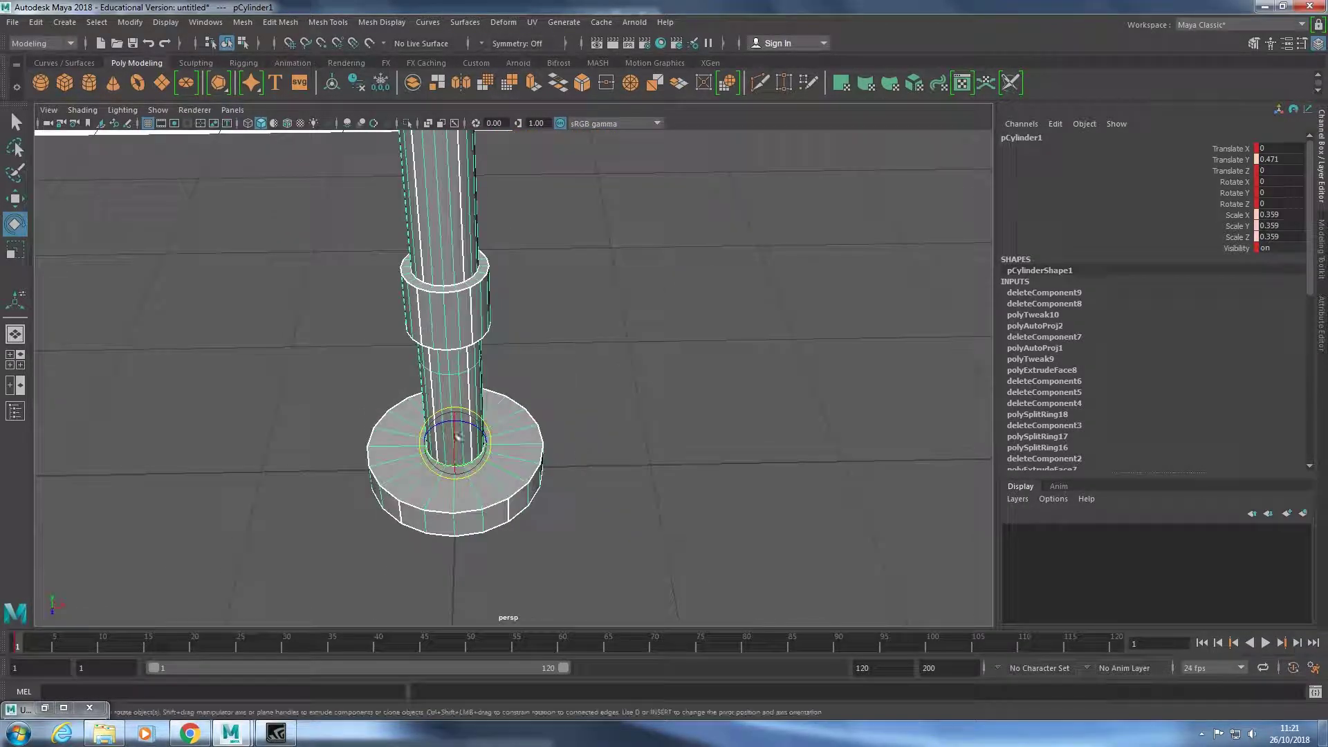
pyautogui.moveTo(477, 450); pyautogui.dragTo(514, 427)
# Set pCylinder1's Rotate Z to -90 in the Channel Box.
pyautogui.click(1280, 204)
pyautogui.write('-90')
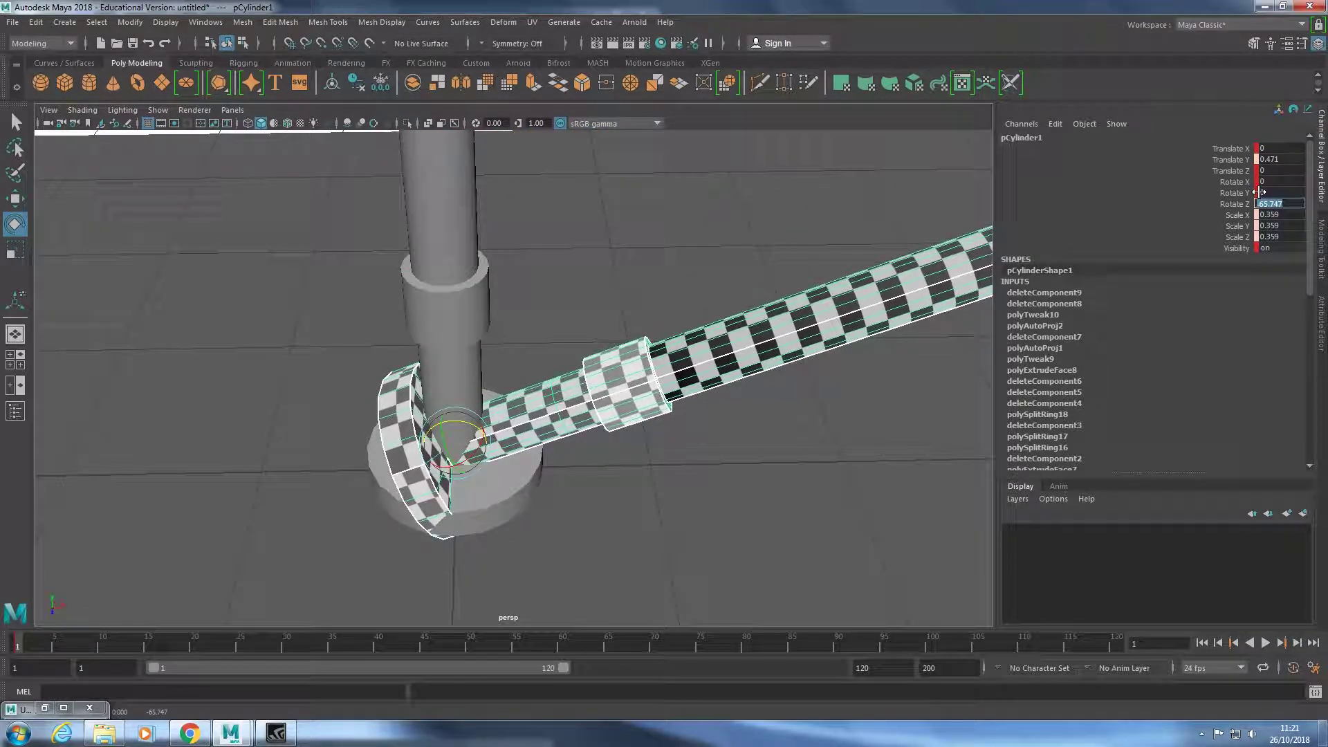
pyautogui.press('Return')
pyautogui.scroll(-5, 868, 433)
pyautogui.scroll(-3, 868, 433)
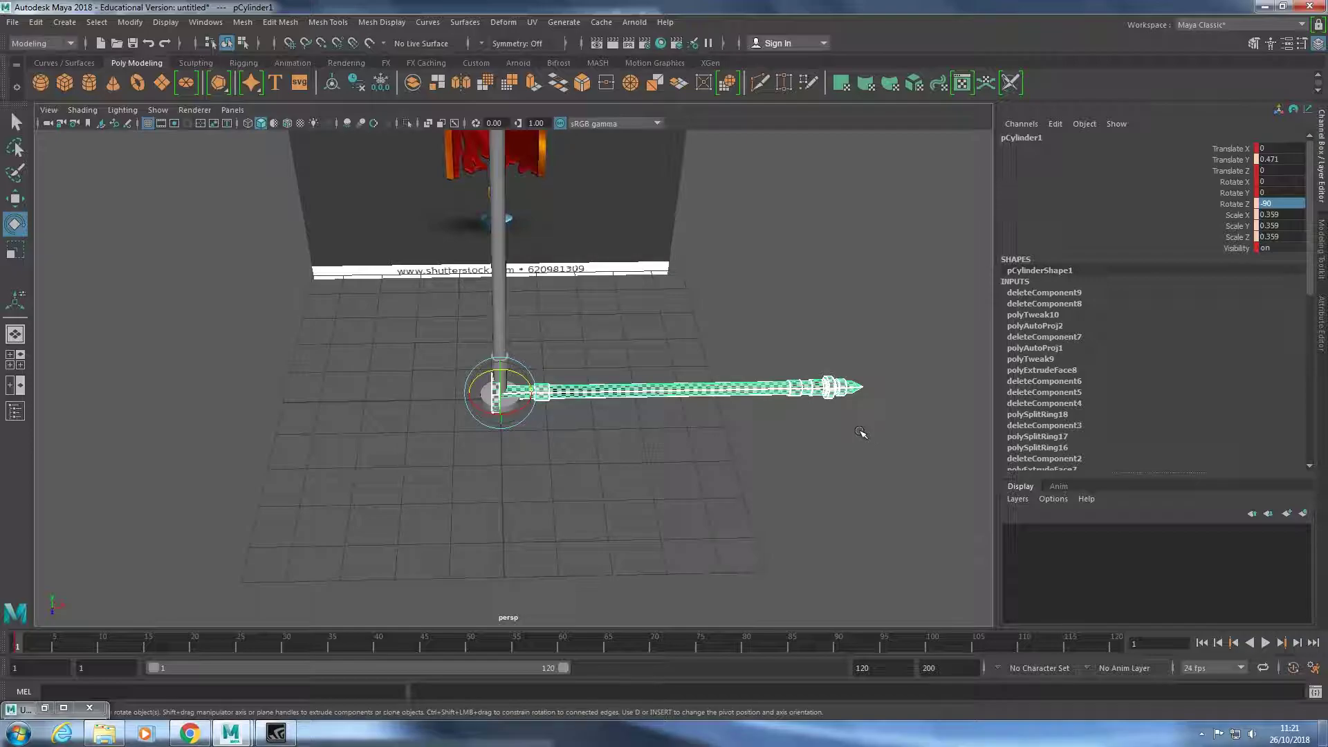
pyautogui.click(130, 22)
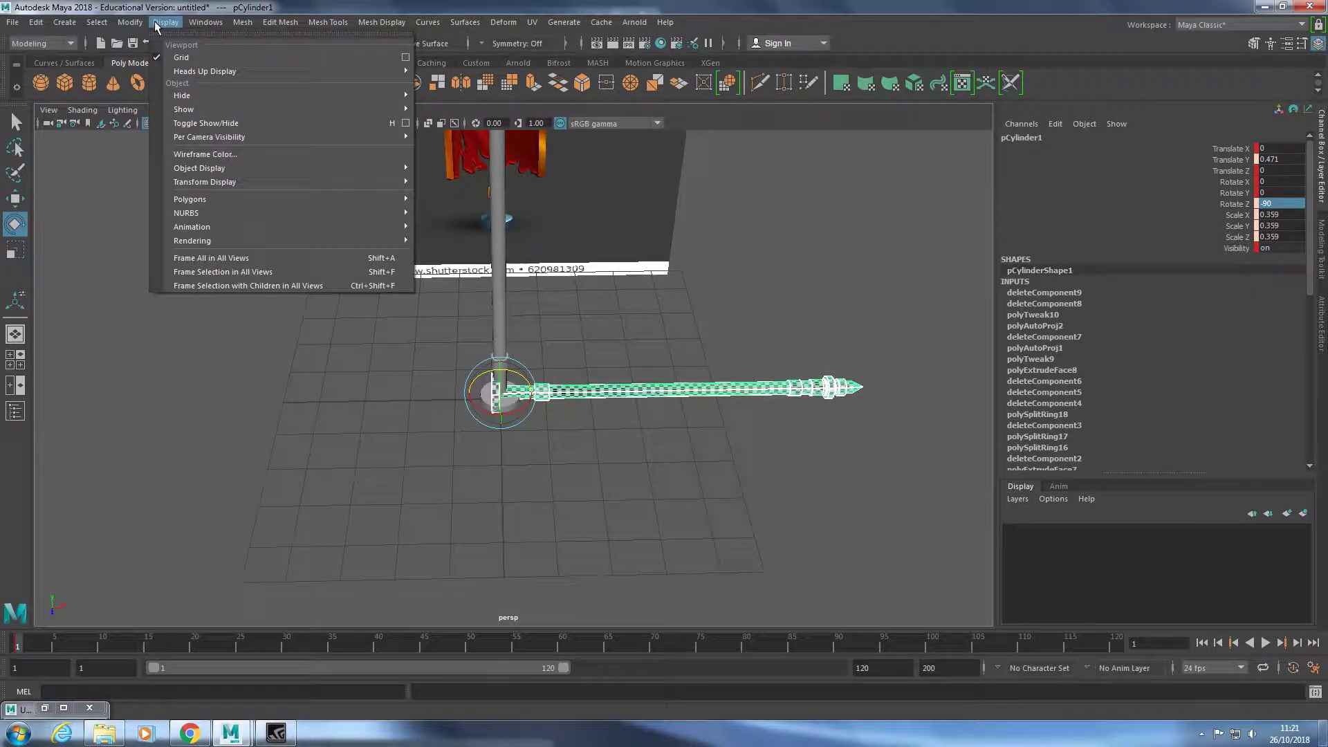
# Centre the rod's pivot, zero its Translate Y, and slide it left along X.
pyautogui.click(169, 124)
pyautogui.press('w')
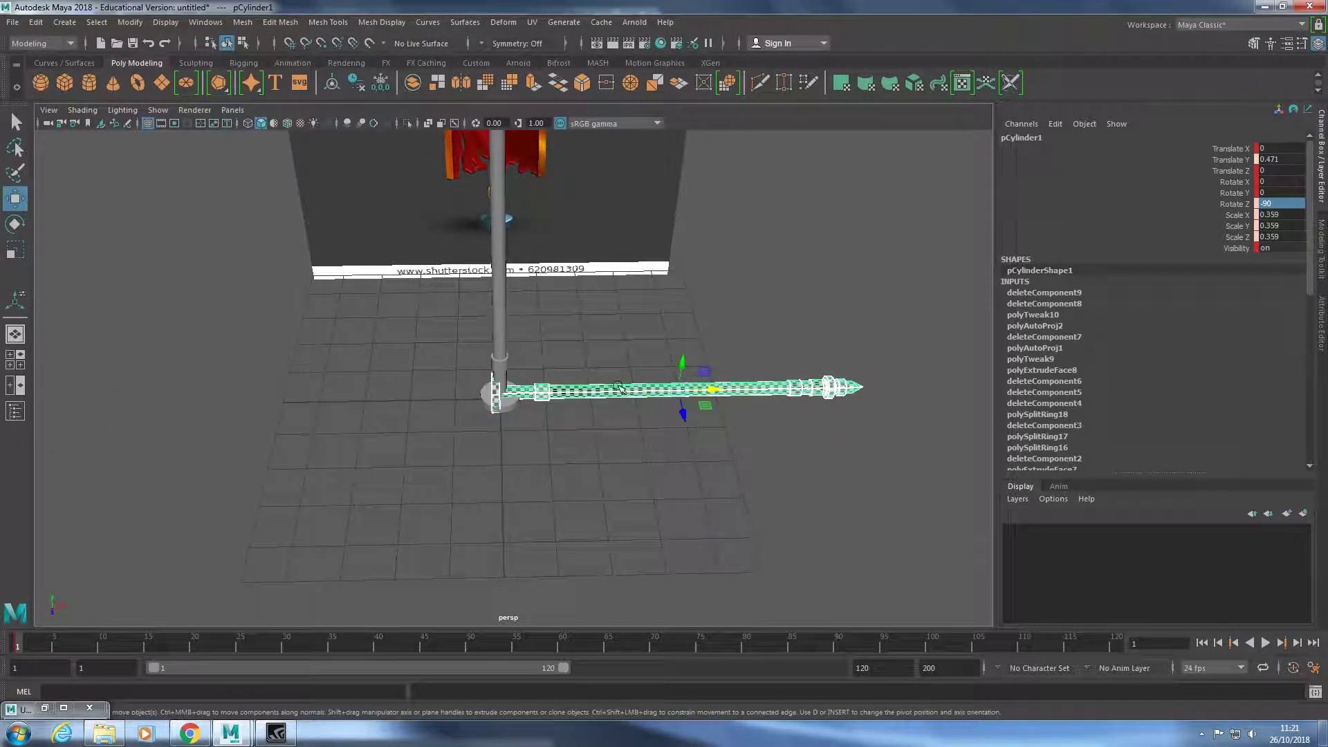
pyautogui.doubleClick(1291, 161)
pyautogui.write('0')
pyautogui.press('Return')
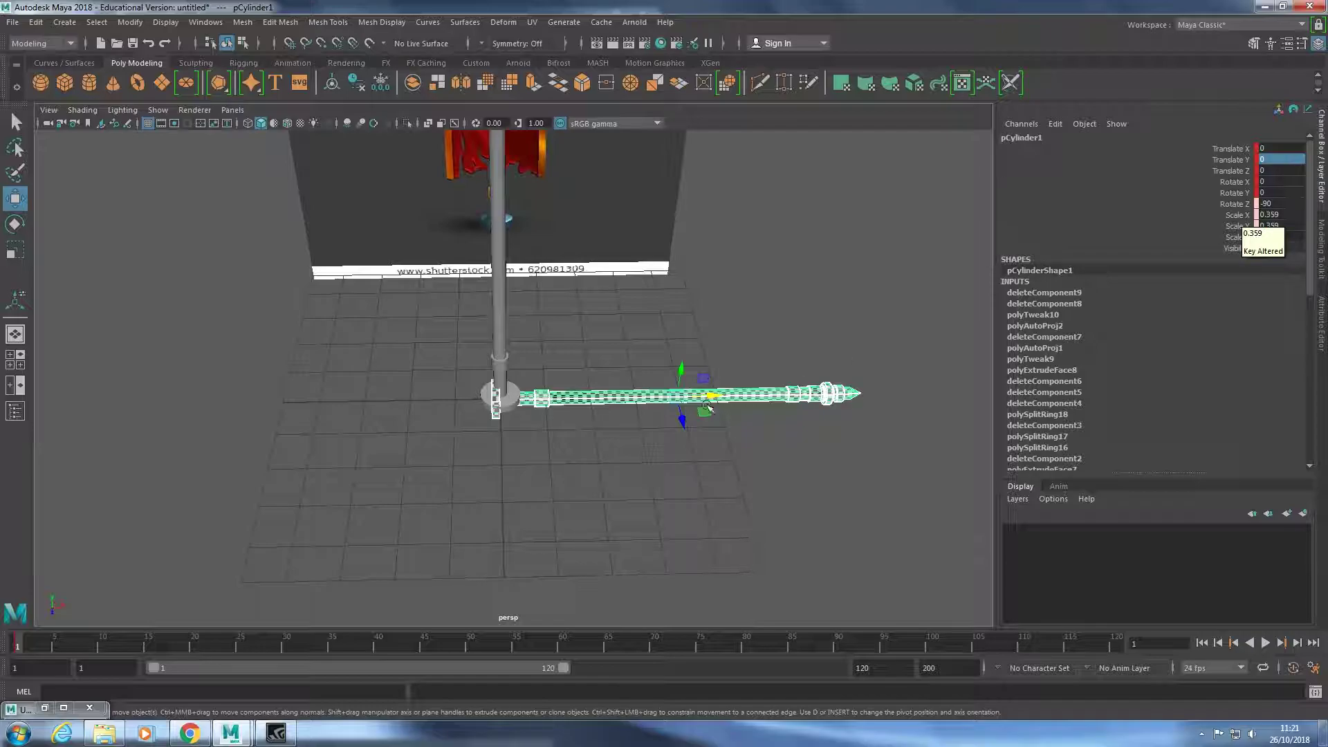
pyautogui.moveTo(1287, 216); pyautogui.dragTo(1321, 192, button='middle')
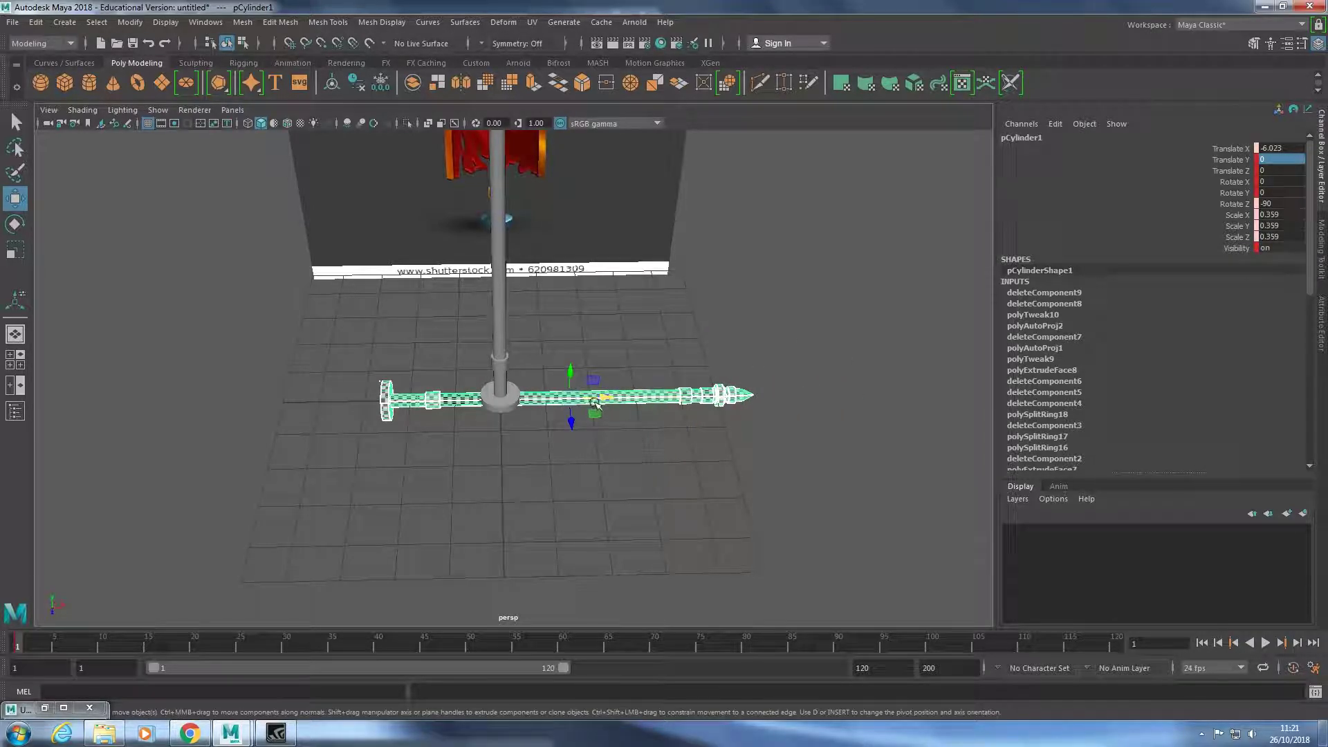
pyautogui.moveTo(605, 399); pyautogui.dragTo(544, 405)
# In the front view, raise the rod to the top of the banner.
pyautogui.press('space')
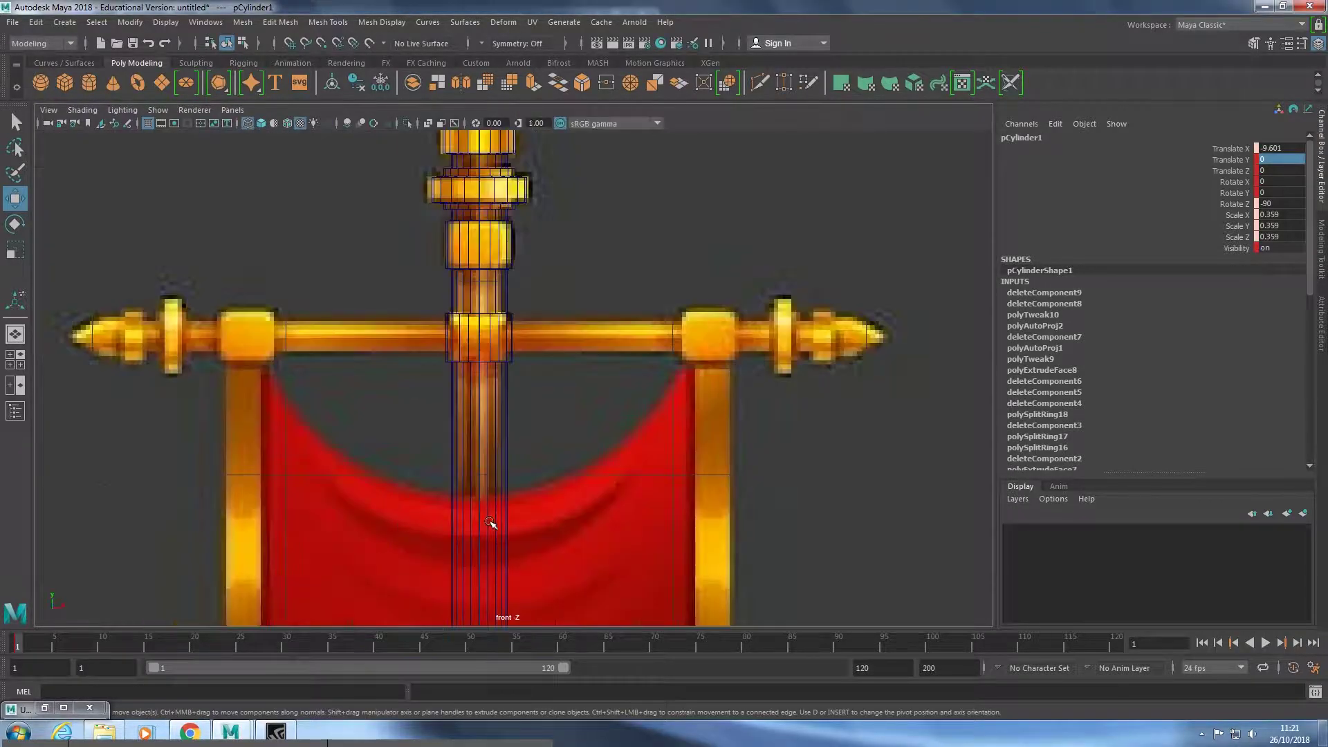
pyautogui.scroll(-3, 547, 415)
pyautogui.moveTo(546, 567)
pyautogui.mouseDown(button='middle')
pyautogui.moveTo(546, 335)
pyautogui.moveTo(328, 352)
pyautogui.mouseUp(button='middle')
pyautogui.scroll(2, 586, 422)
pyautogui.scroll(3, 586, 422)
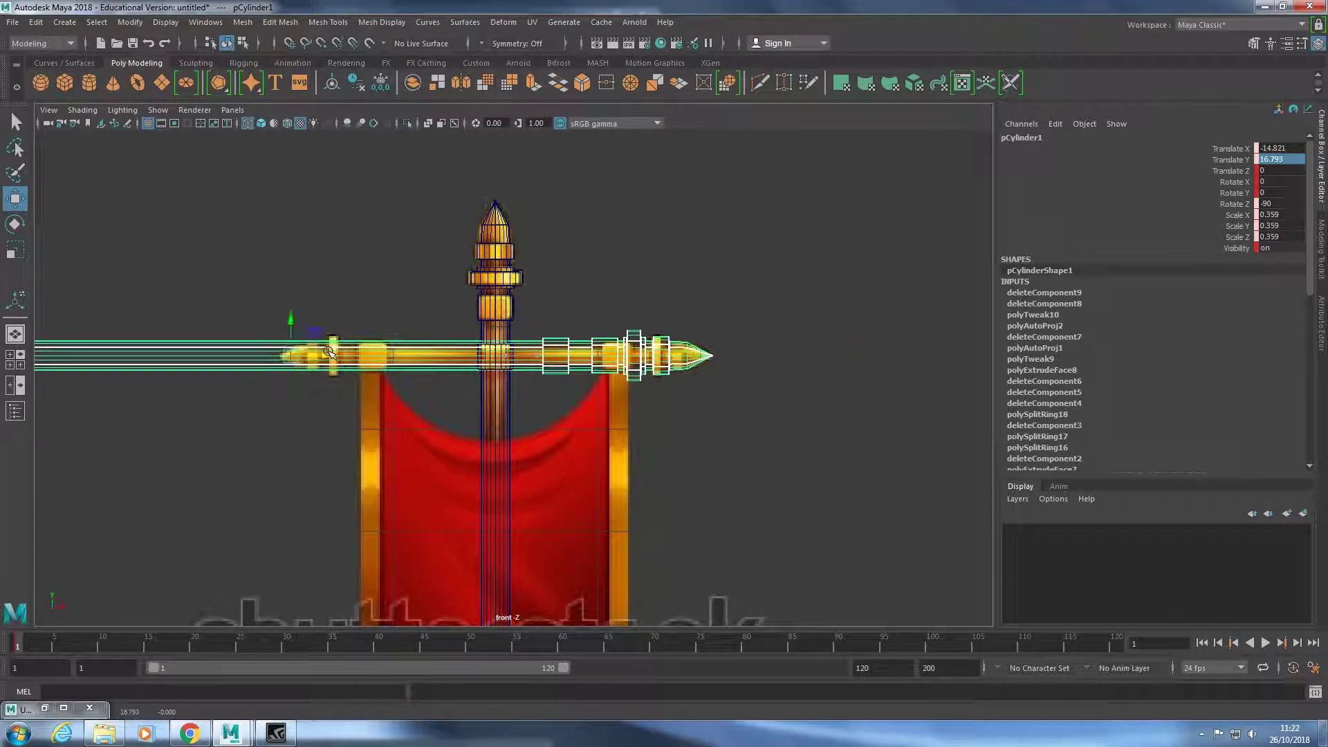
pyautogui.scroll(1, 520, 409)
pyautogui.scroll(1, 519, 410)
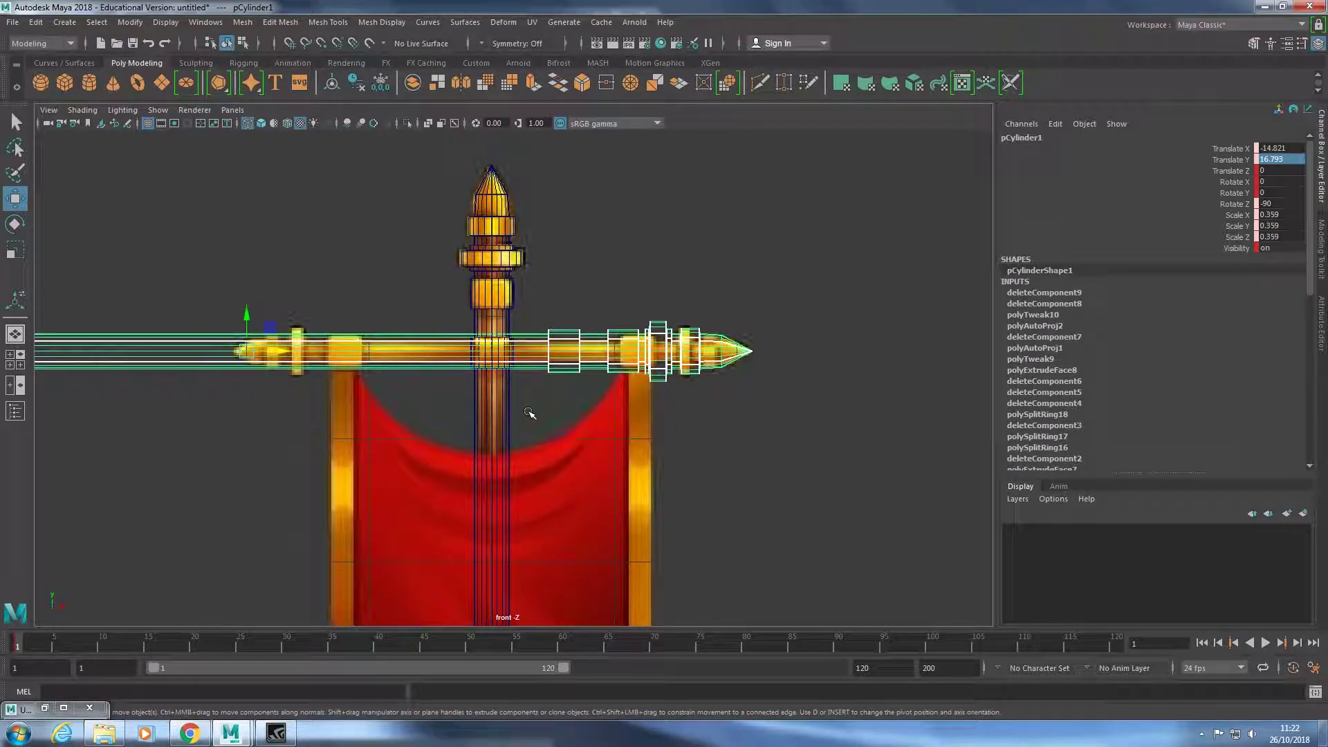
# Scale the rod down to 0.202 and place it at X -10.325, Y 16.793.
pyautogui.press('r')
pyautogui.moveTo(247, 351); pyautogui.dragTo(25, 324)
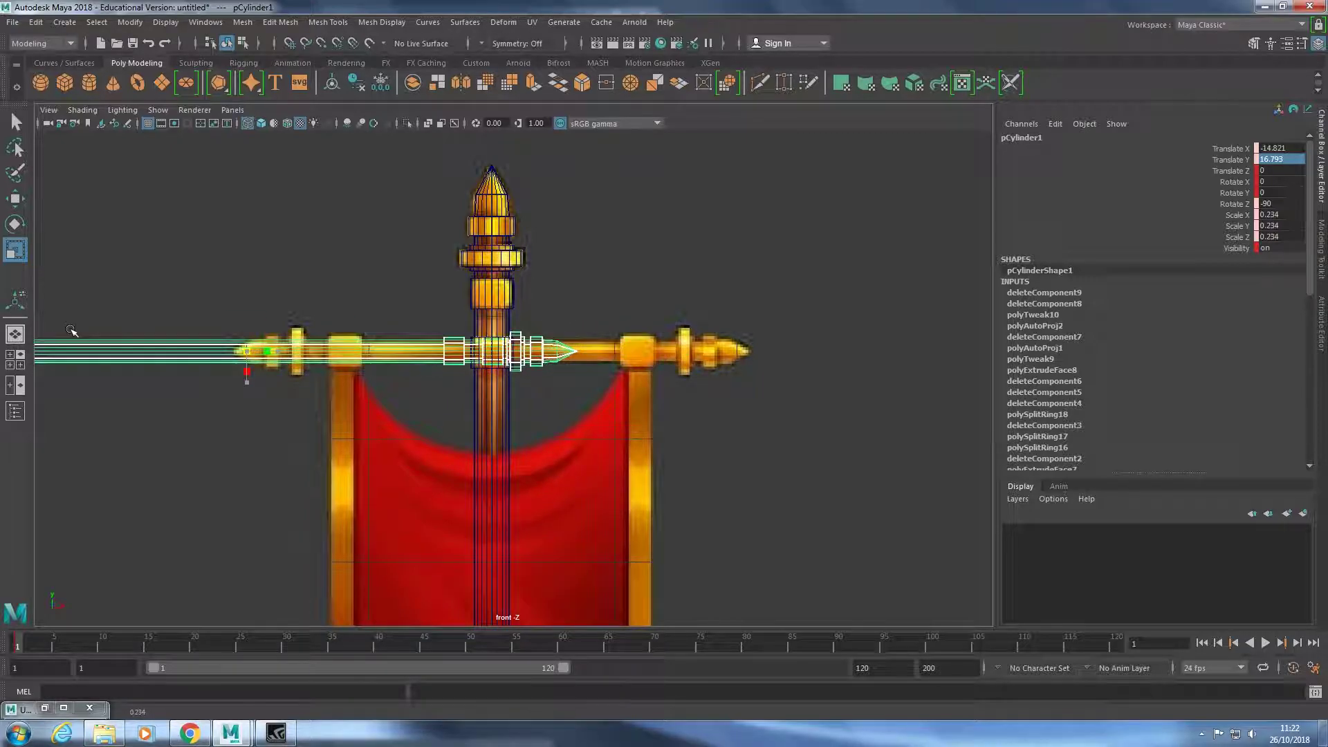
pyautogui.press('e')
pyautogui.press('w')
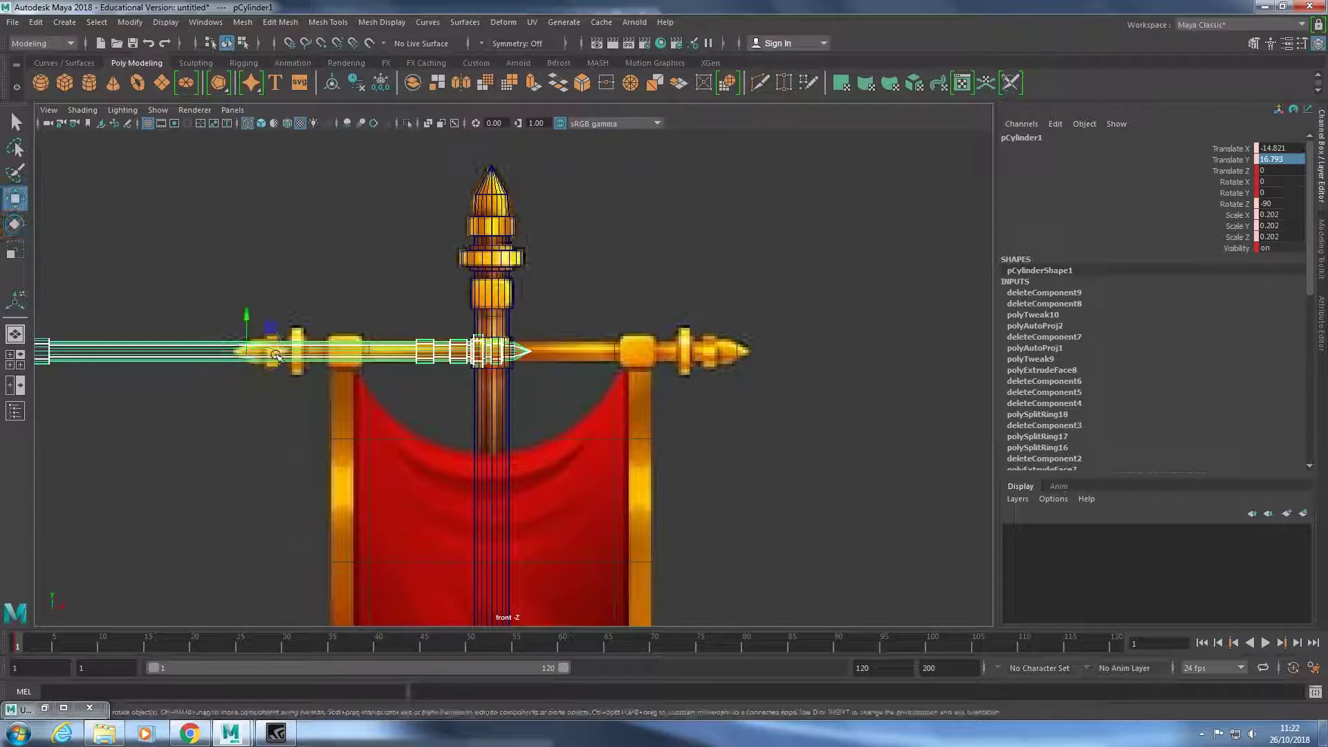
pyautogui.moveTo(280, 351); pyautogui.dragTo(499, 352)
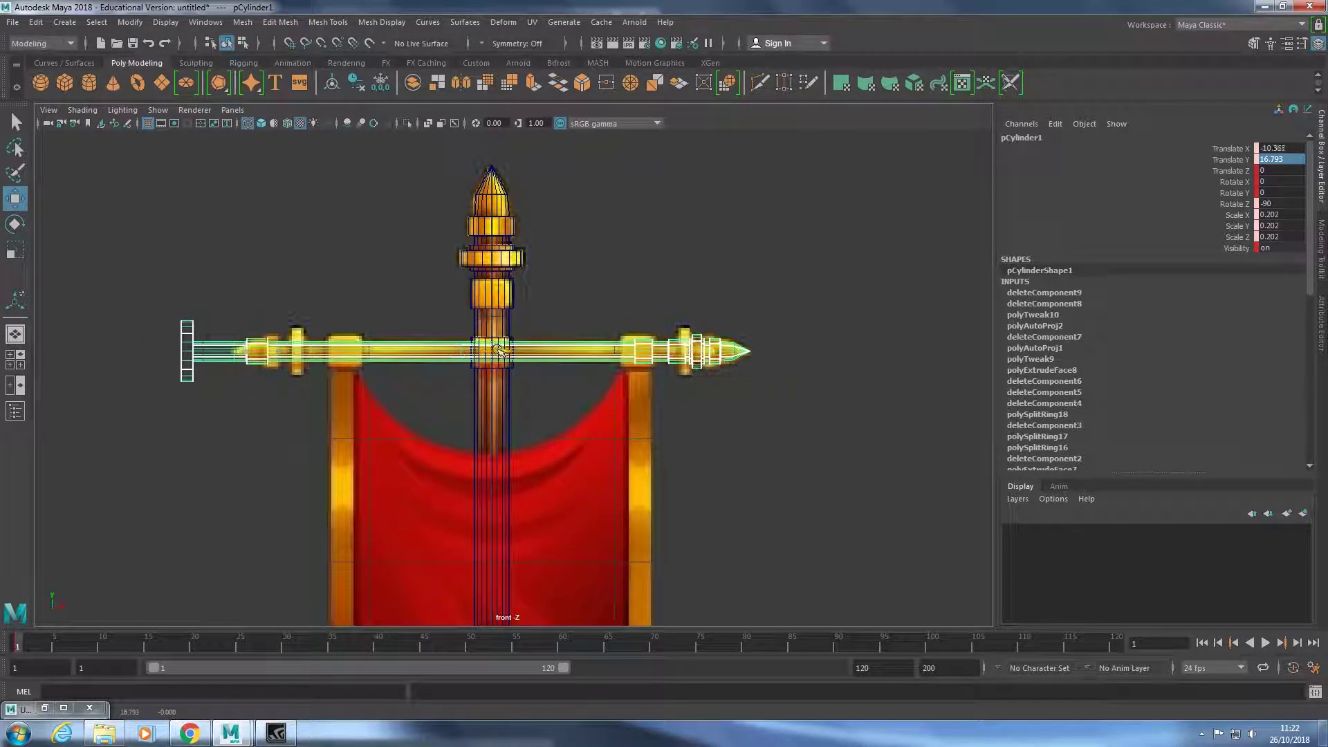
pyautogui.scroll(2, 837, 470)
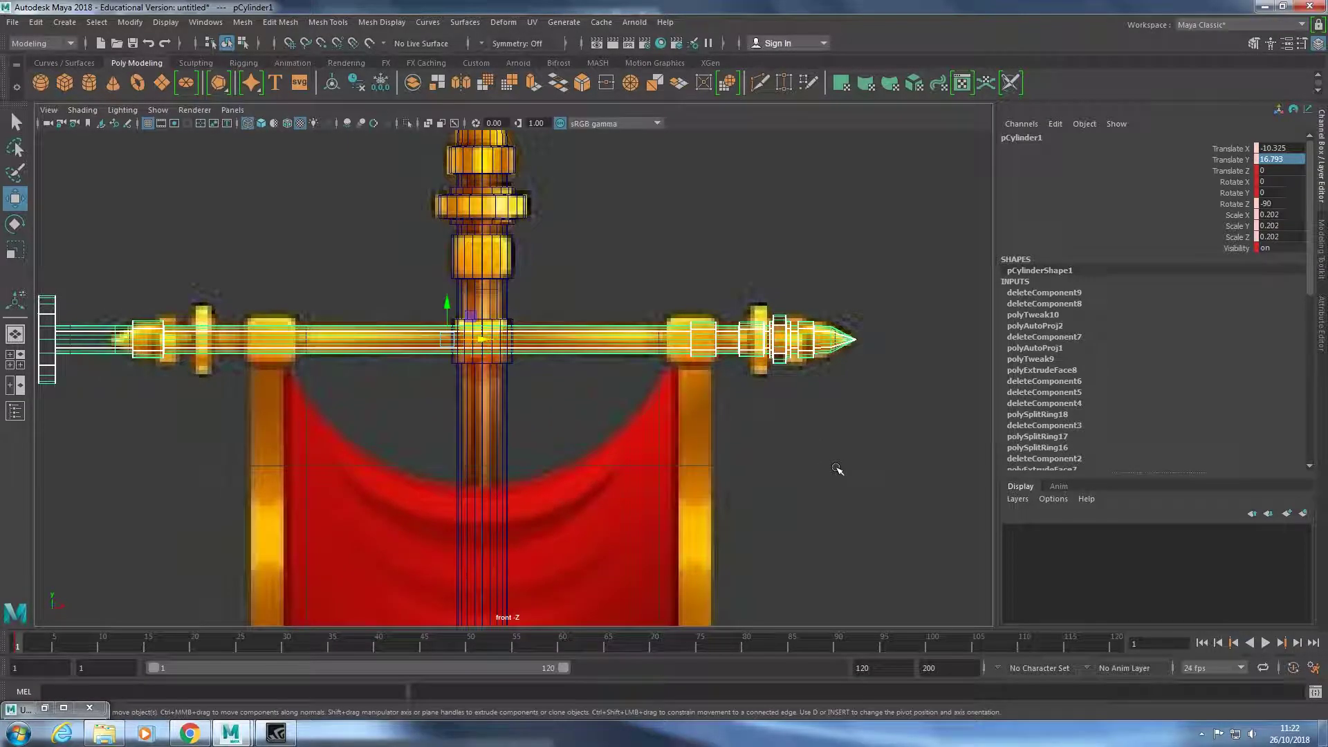
pyautogui.scroll(1, 838, 468)
pyautogui.scroll(2, 796, 433)
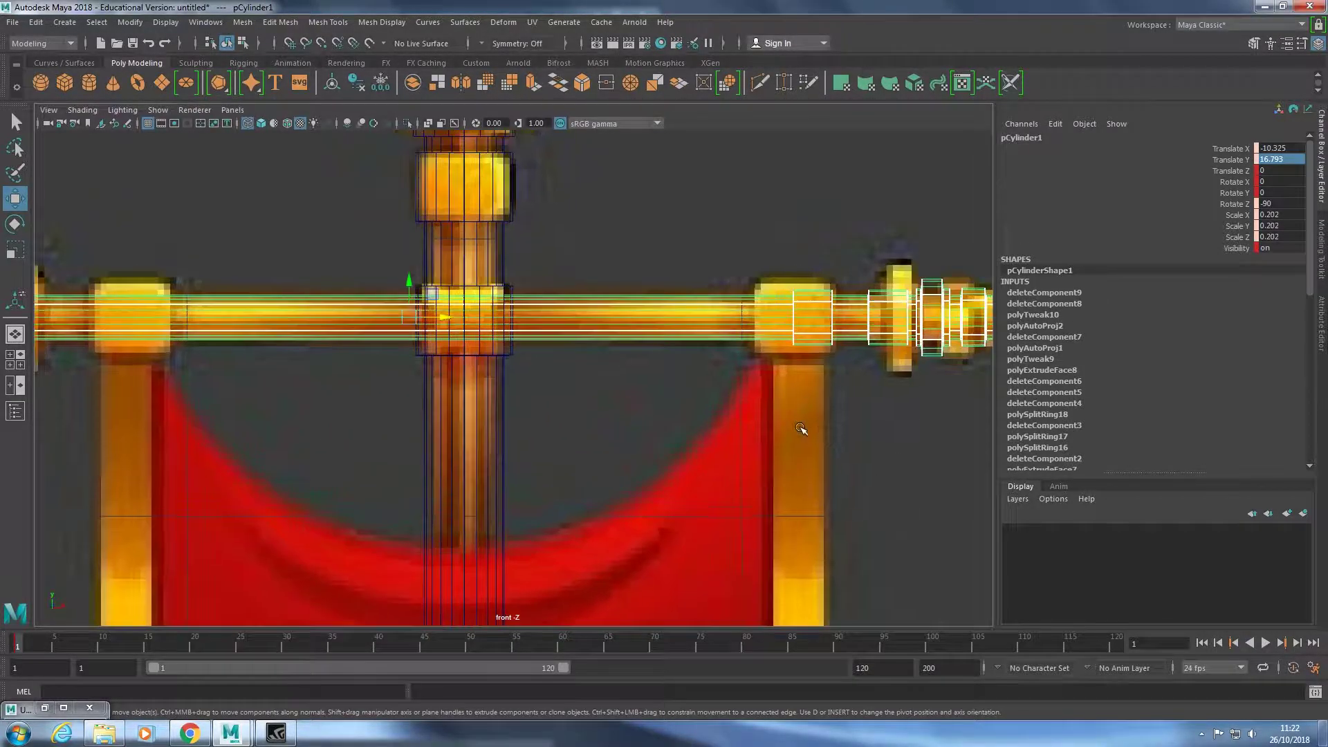
# Try selecting an edge loop and faces on the rod in component mode.
pyautogui.rightClick(803, 313)
pyautogui.rightClick(761, 317)
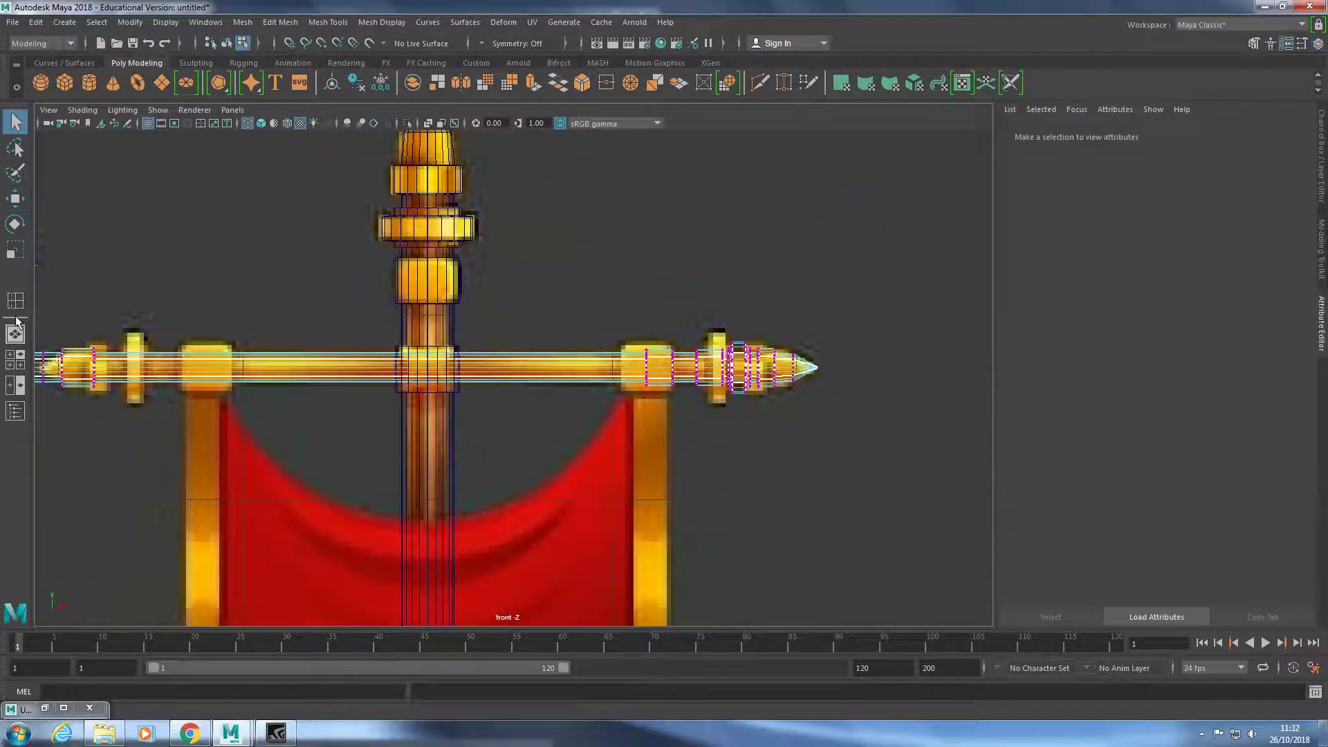
pyautogui.doubleClick(459, 364)
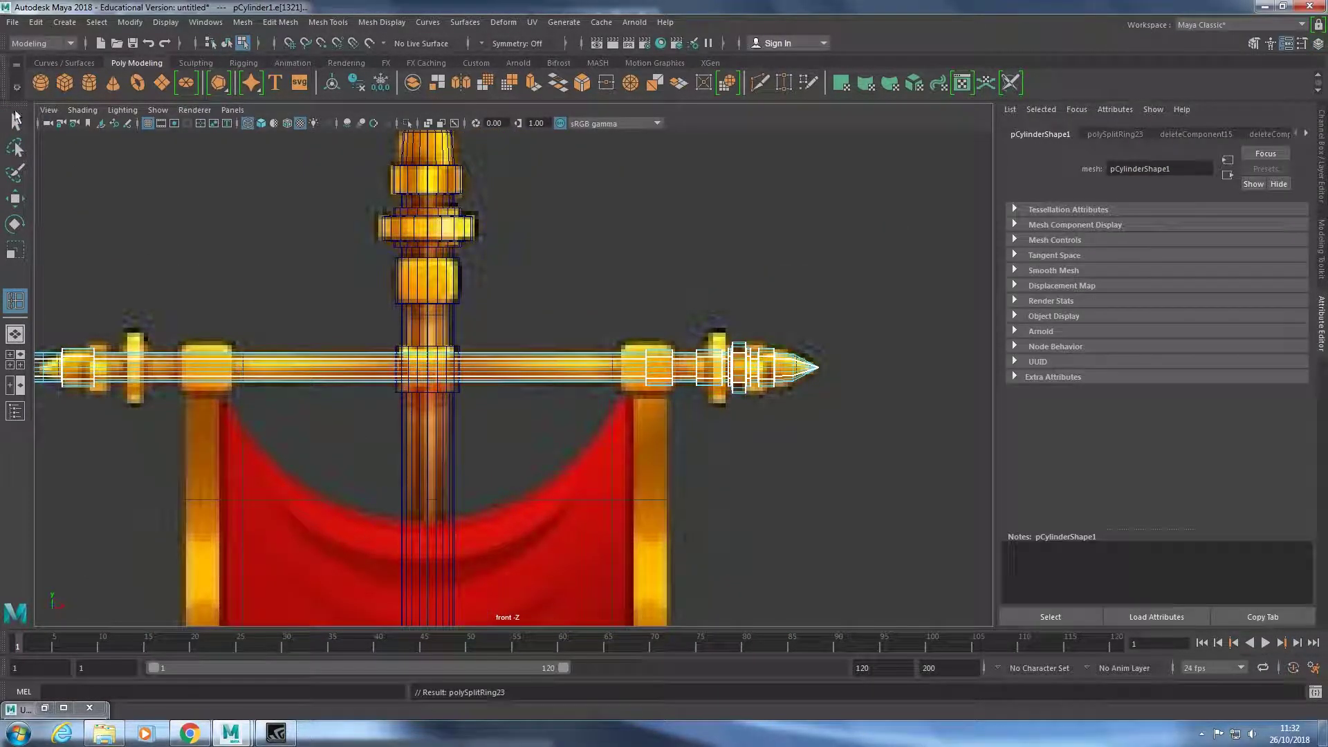
pyautogui.press('w')
pyautogui.scroll(-2, 490, 424)
pyautogui.rightClick(304, 367)
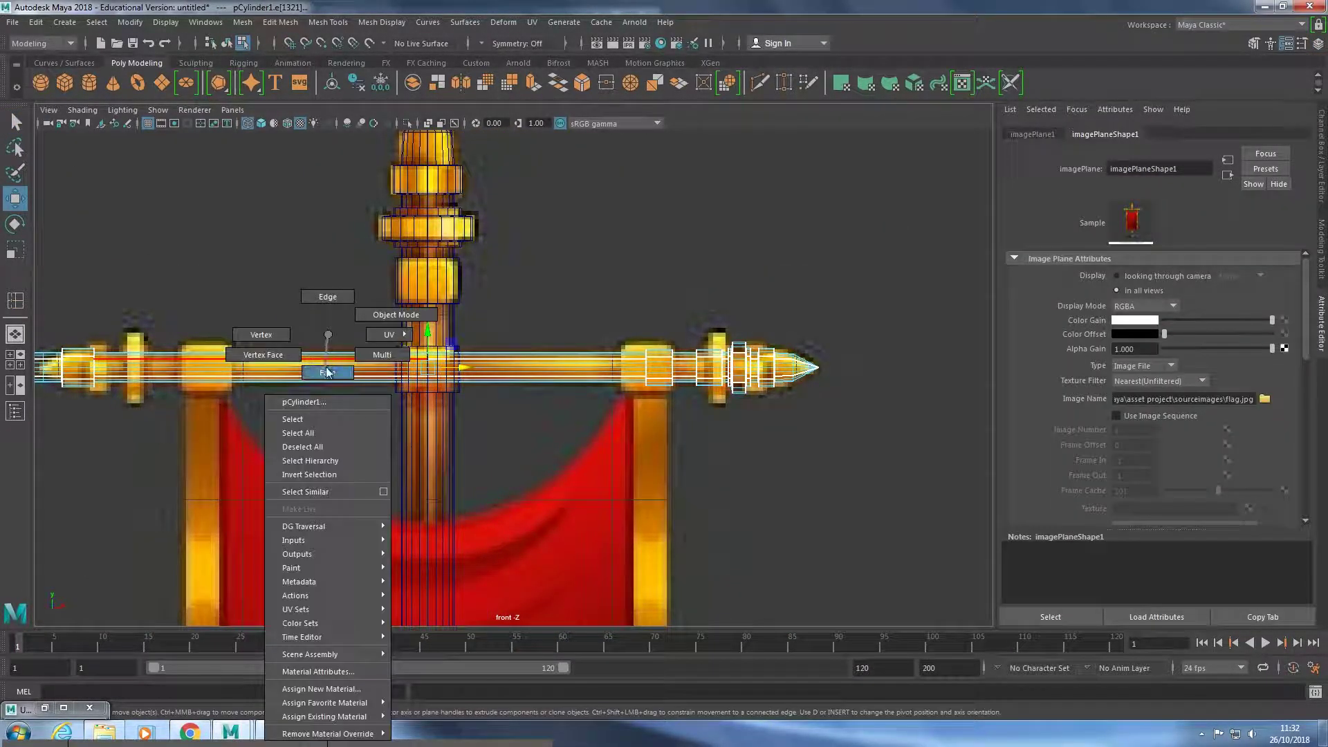
pyautogui.click(160, 364)
pyautogui.scroll(-2, 160, 365)
pyautogui.click(380, 489)
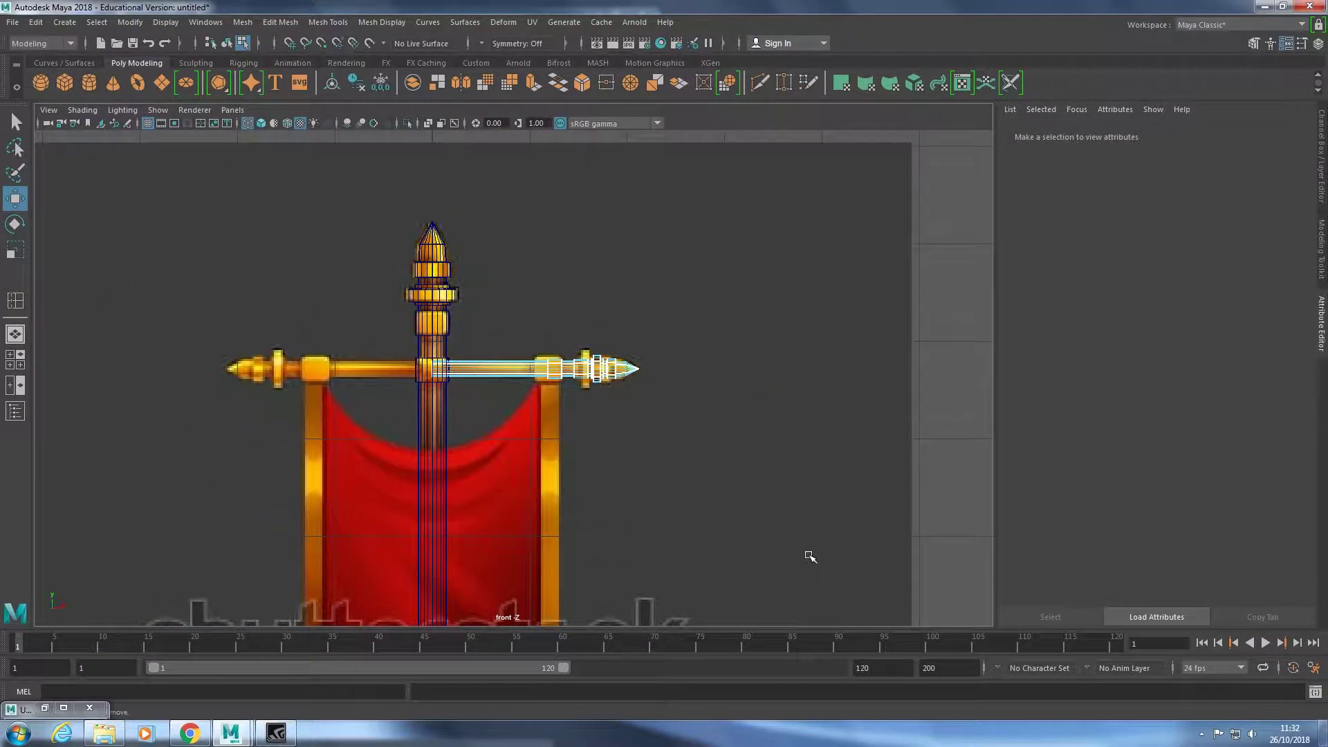
# Return to four views and select the whole arm cylinder in Object Mode.
pyautogui.press('space')
pyautogui.press('space')
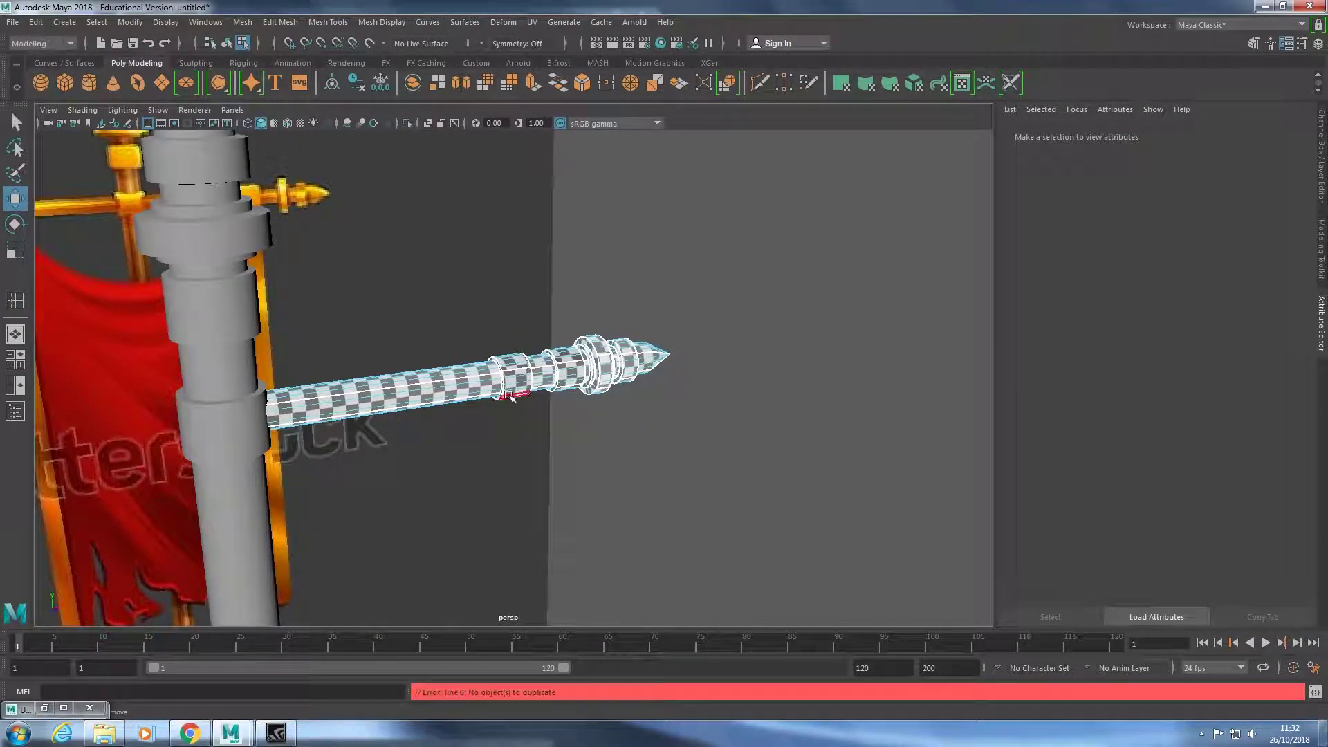
pyautogui.rightClick(508, 335)
pyautogui.click(509, 373)
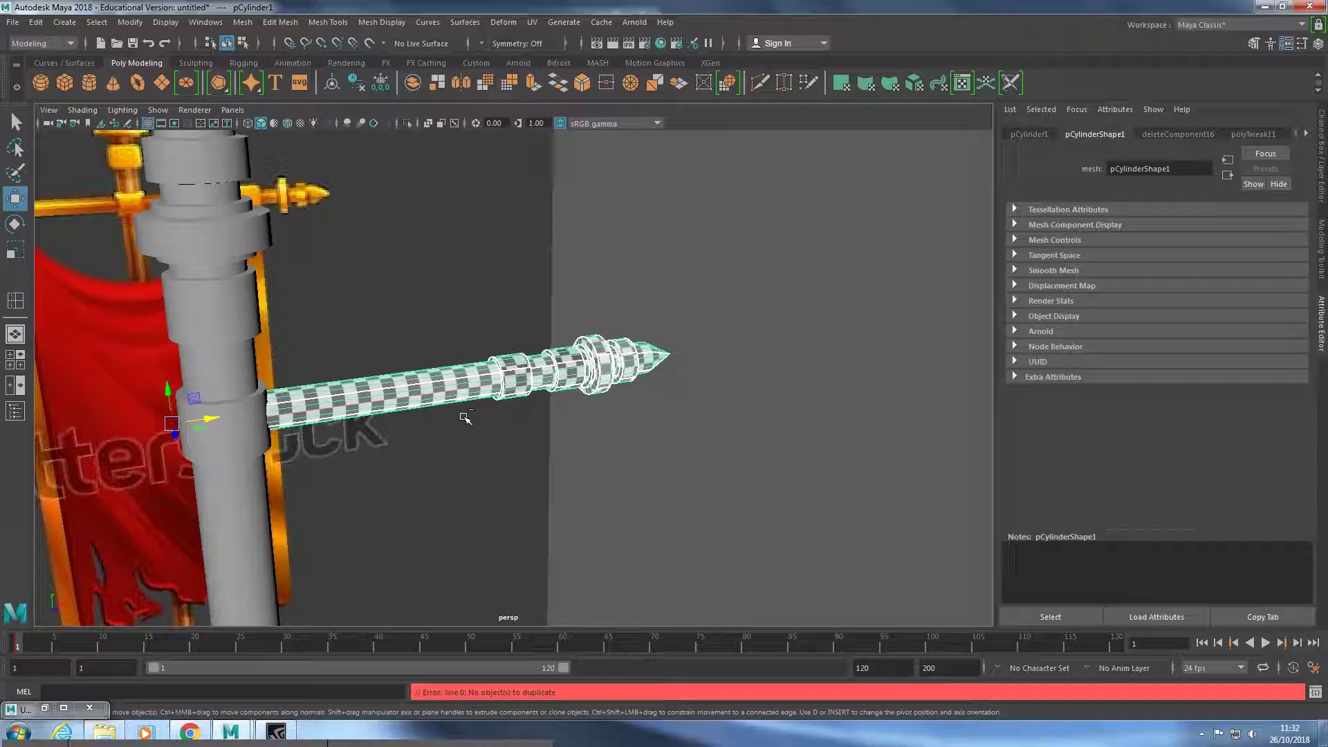
pyautogui.click(147, 24)
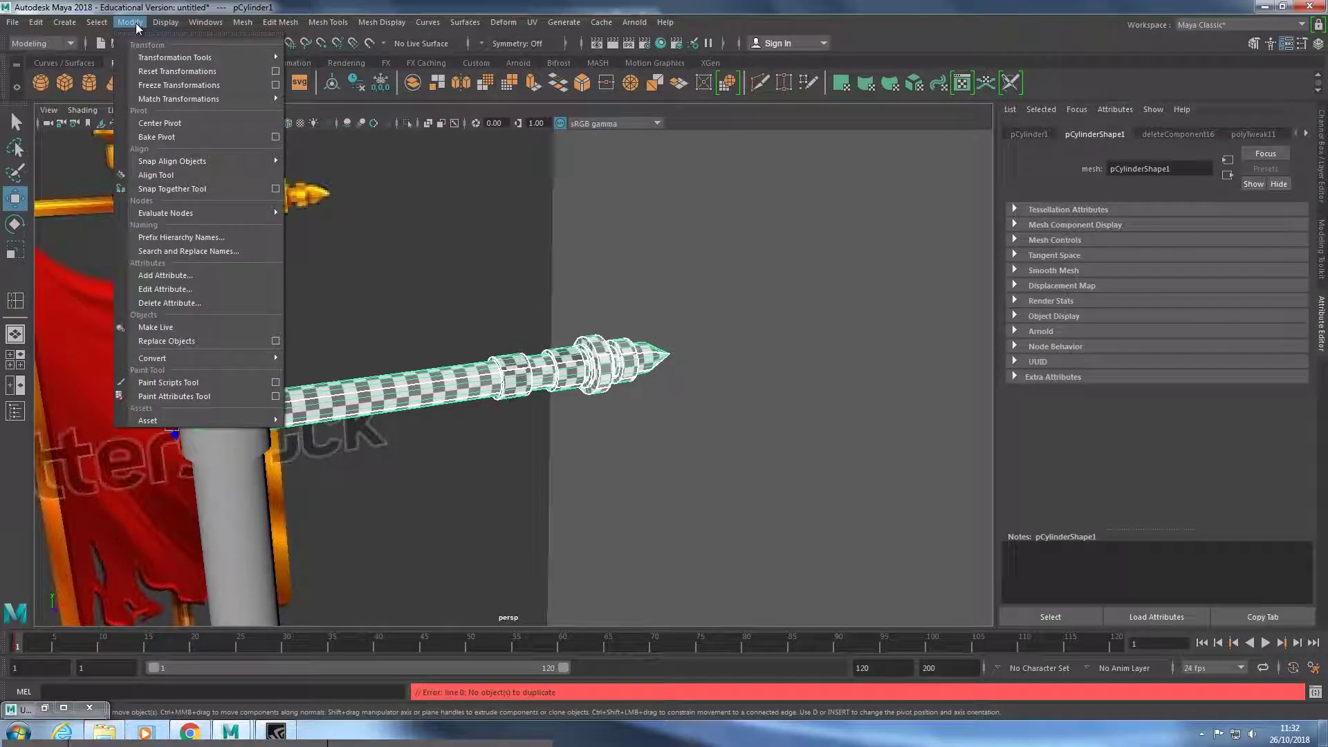
# Rotate the copied arm and set its Rotate X to 180.
pyautogui.keyDown('alt'); pyautogui.moveTo(441, 392); pyautogui.dragTo(528, 409); pyautogui.keyUp('alt')
pyautogui.press('e')
pyautogui.click(1322, 140)
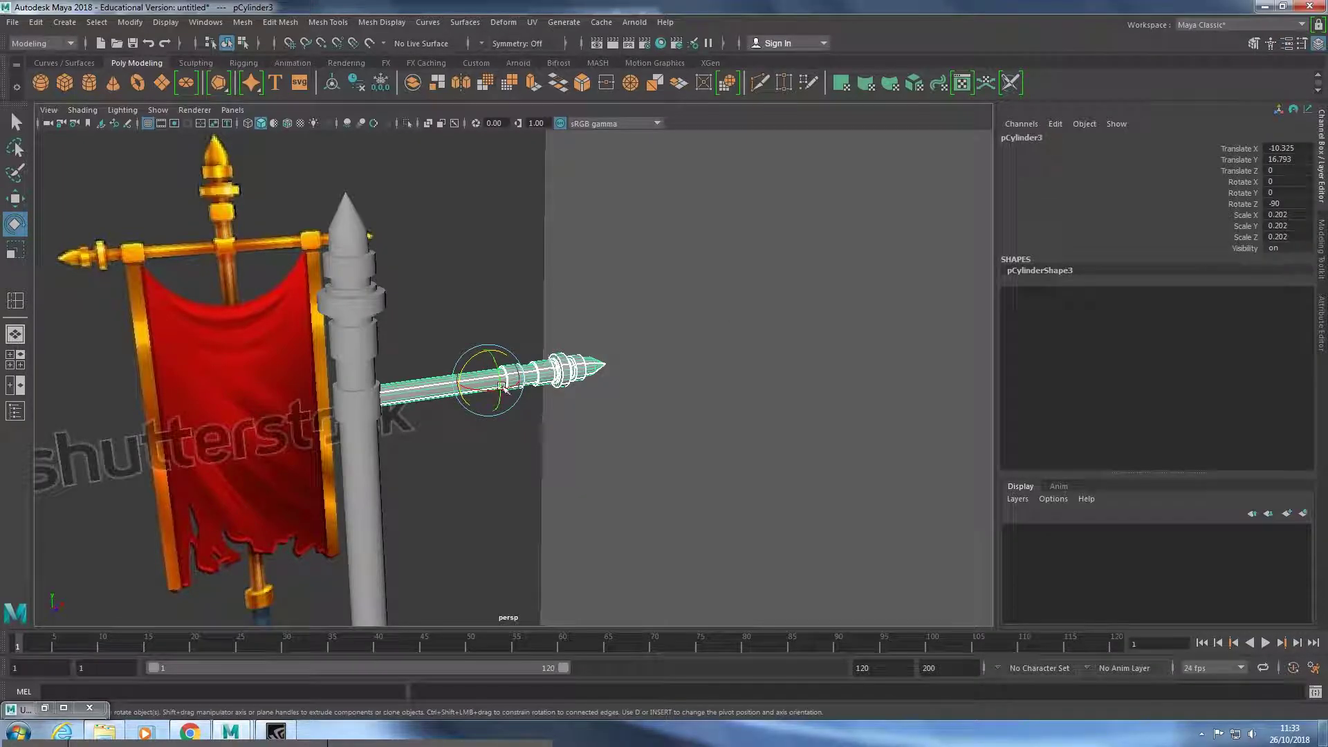
pyautogui.moveTo(489, 347)
pyautogui.mouseDown()
pyautogui.moveTo(223, 315)
pyautogui.moveTo(398, 315)
pyautogui.mouseUp()
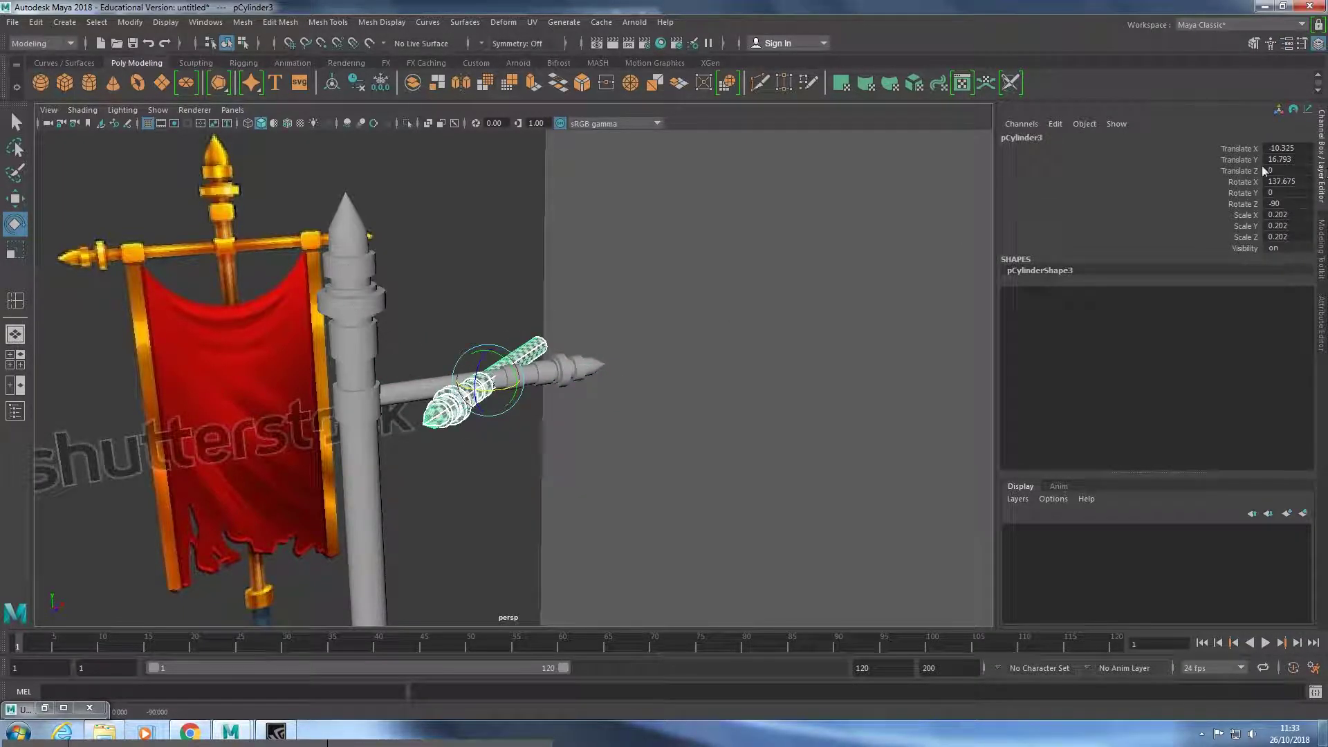
pyautogui.click(1283, 182)
pyautogui.write('0')
pyautogui.press('Return')
# In the front view, slide the flipped arm to the pole's other side, about X -15.6.
pyautogui.press('w')
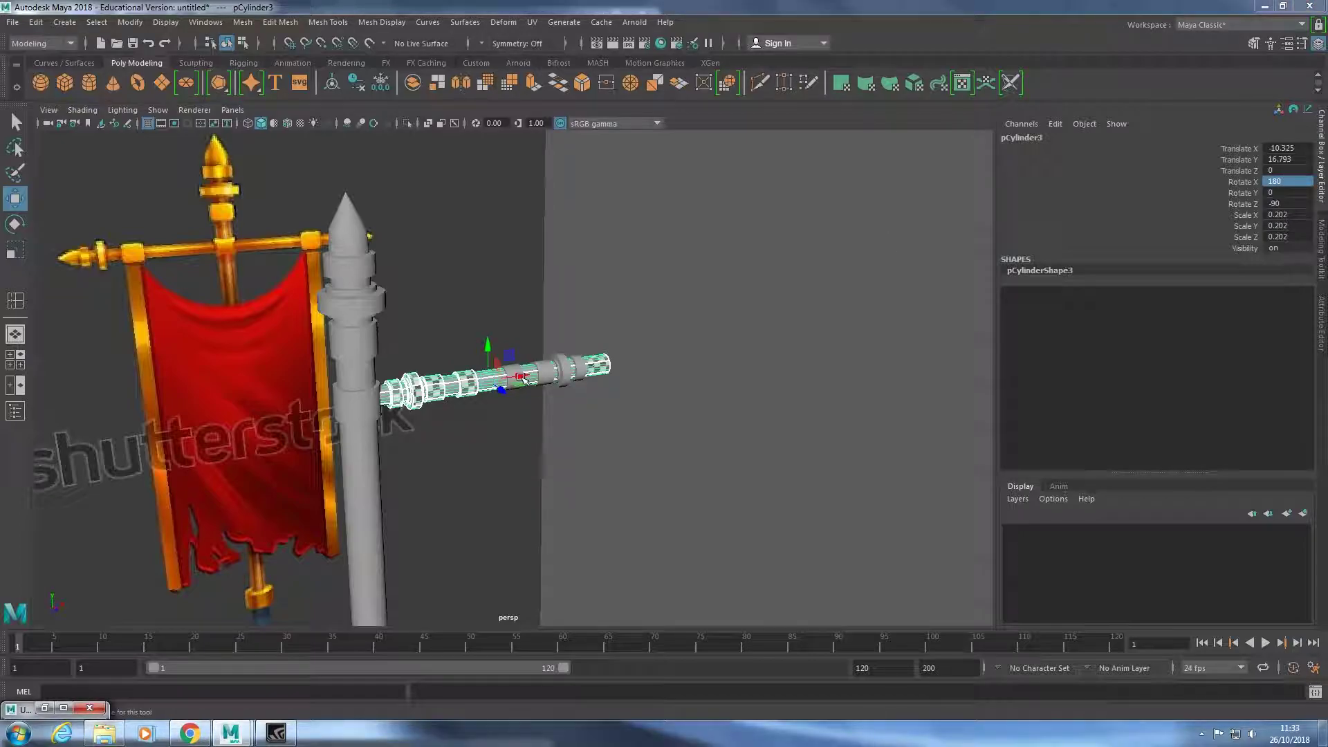
pyautogui.press('space')
pyautogui.press('space')
pyautogui.moveTo(581, 370); pyautogui.dragTo(366, 372)
pyautogui.scroll(4, 368, 373)
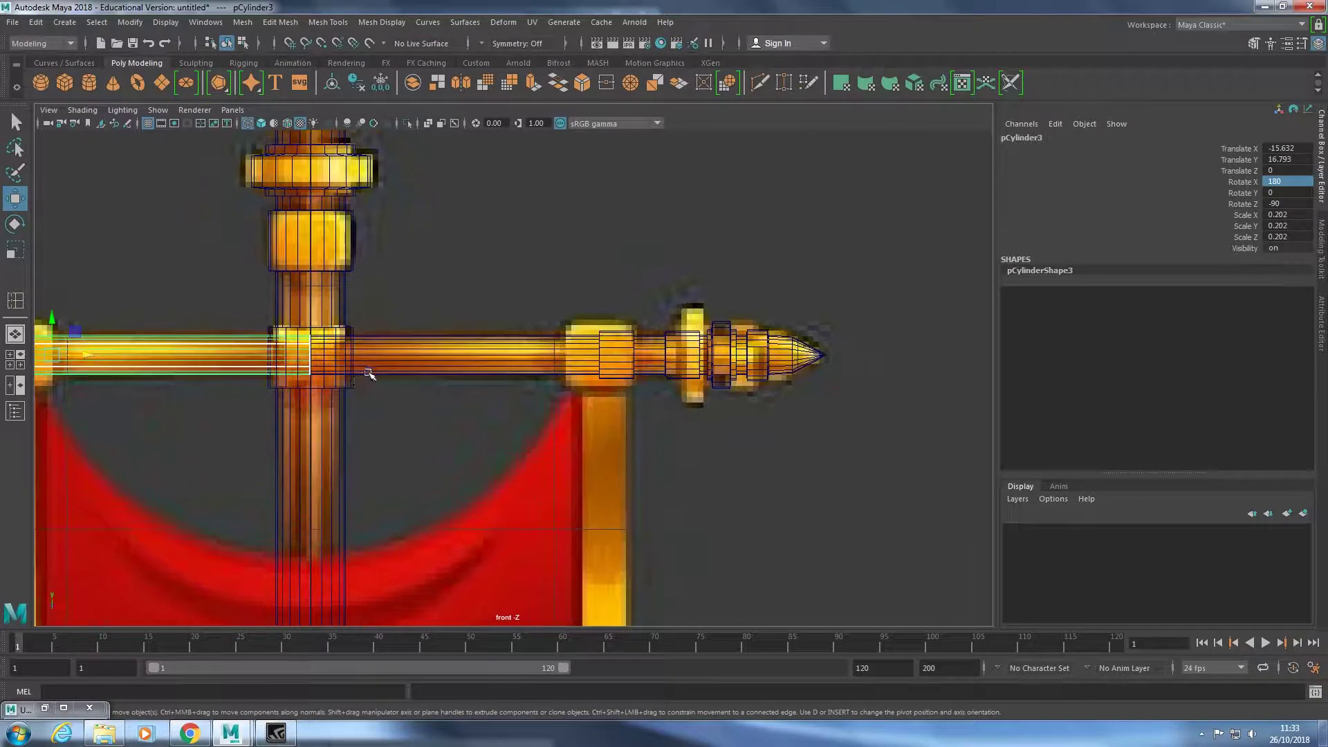
pyautogui.scroll(-2, 373, 388)
pyautogui.keyDown('alt'); pyautogui.moveTo(380, 400); pyautogui.dragTo(574, 395, button='middle'); pyautogui.keyUp('alt')
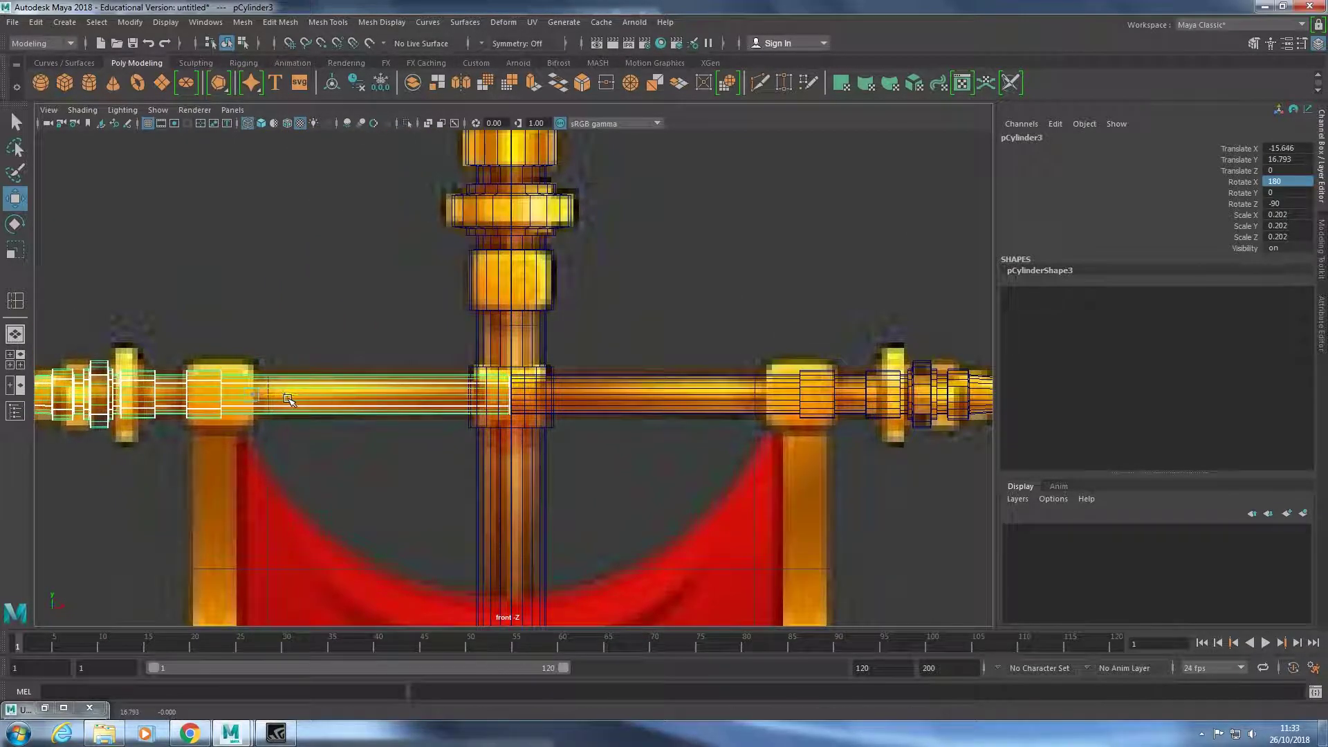
pyautogui.moveTo(289, 400); pyautogui.dragTo(290, 401)
pyautogui.press('a')
pyautogui.press('space')
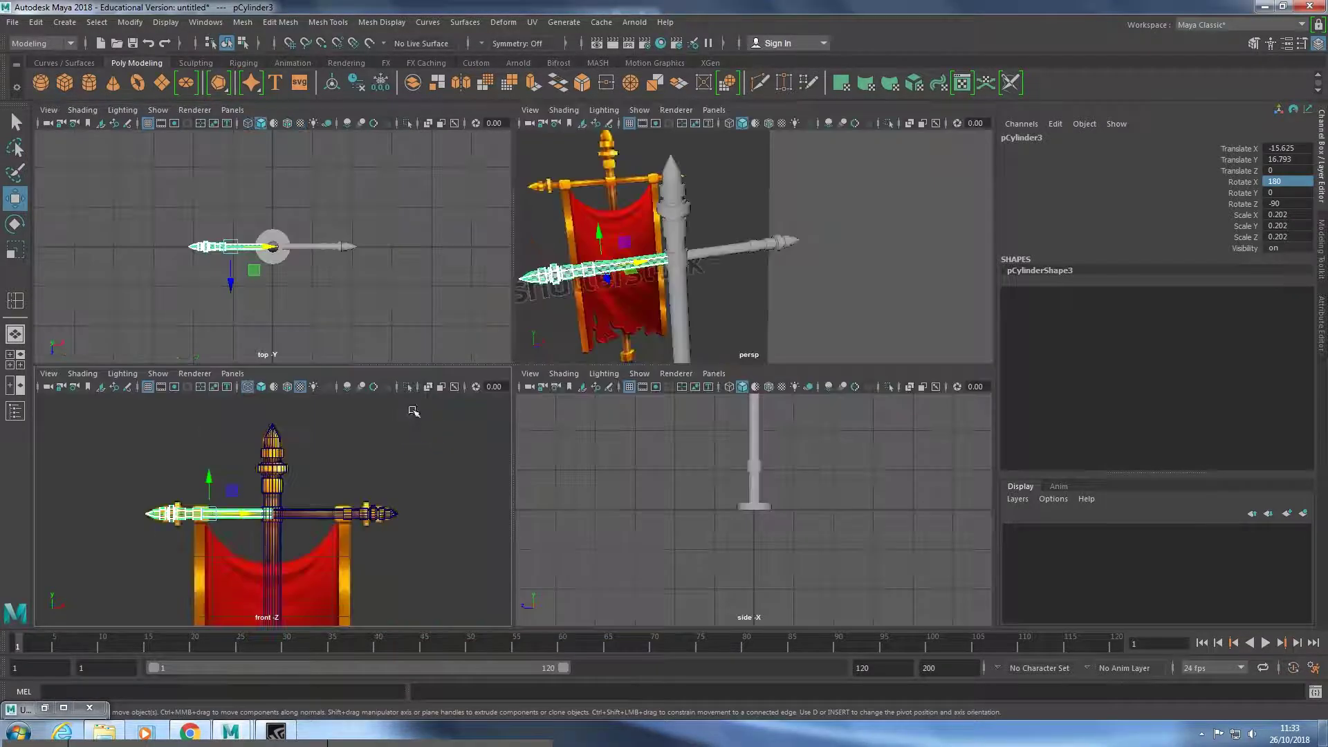
pyautogui.press('space')
pyautogui.click(640, 445)
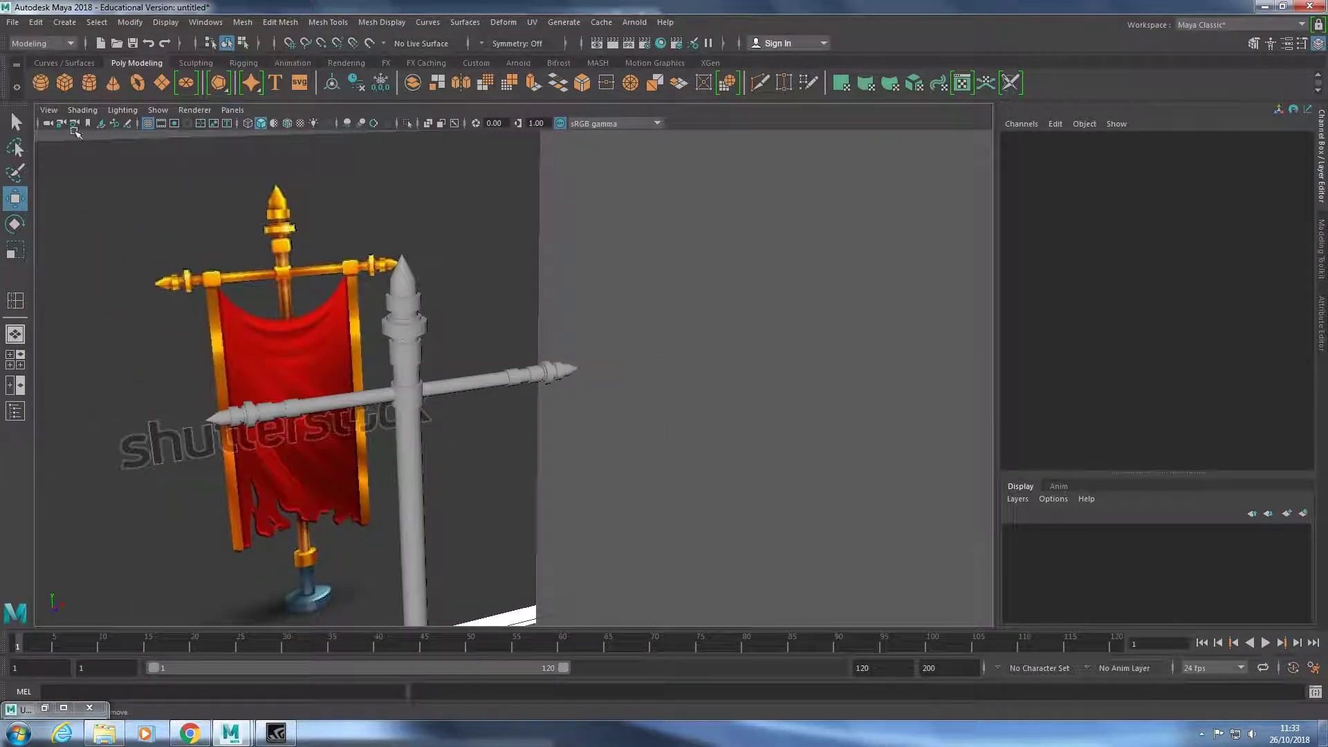
# Select pPlane1, push it forward to Z 3.545, and set Rotate X to 90.
pyautogui.scroll(-5, 485, 380)
pyautogui.click(139, 311)
pyautogui.scroll(-3, 856, 469)
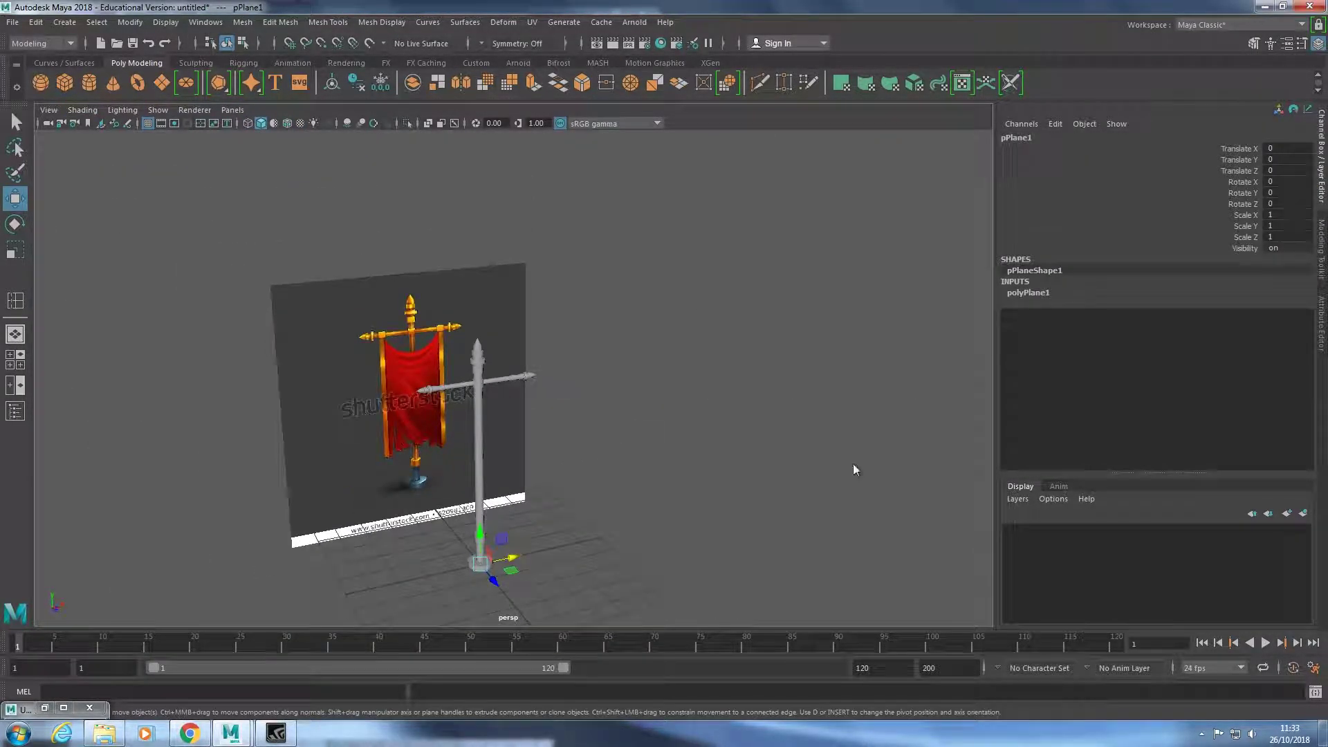
pyautogui.moveTo(498, 587); pyautogui.dragTo(505, 608)
pyautogui.press('e')
pyautogui.click(1286, 182)
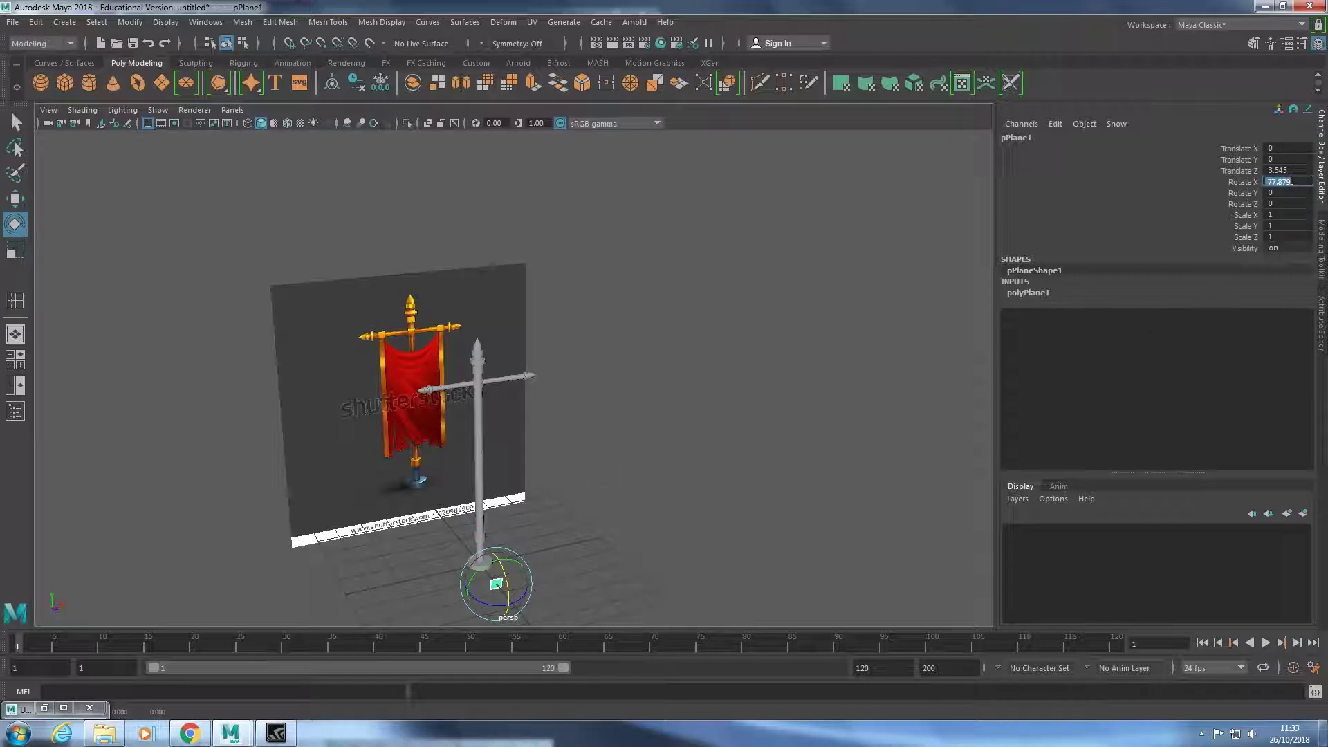
pyautogui.write('90')
pyautogui.press('Return')
# In the front view, raise the plane to mid-banner height at Y 9.685.
pyautogui.scroll(-3, 486, 353)
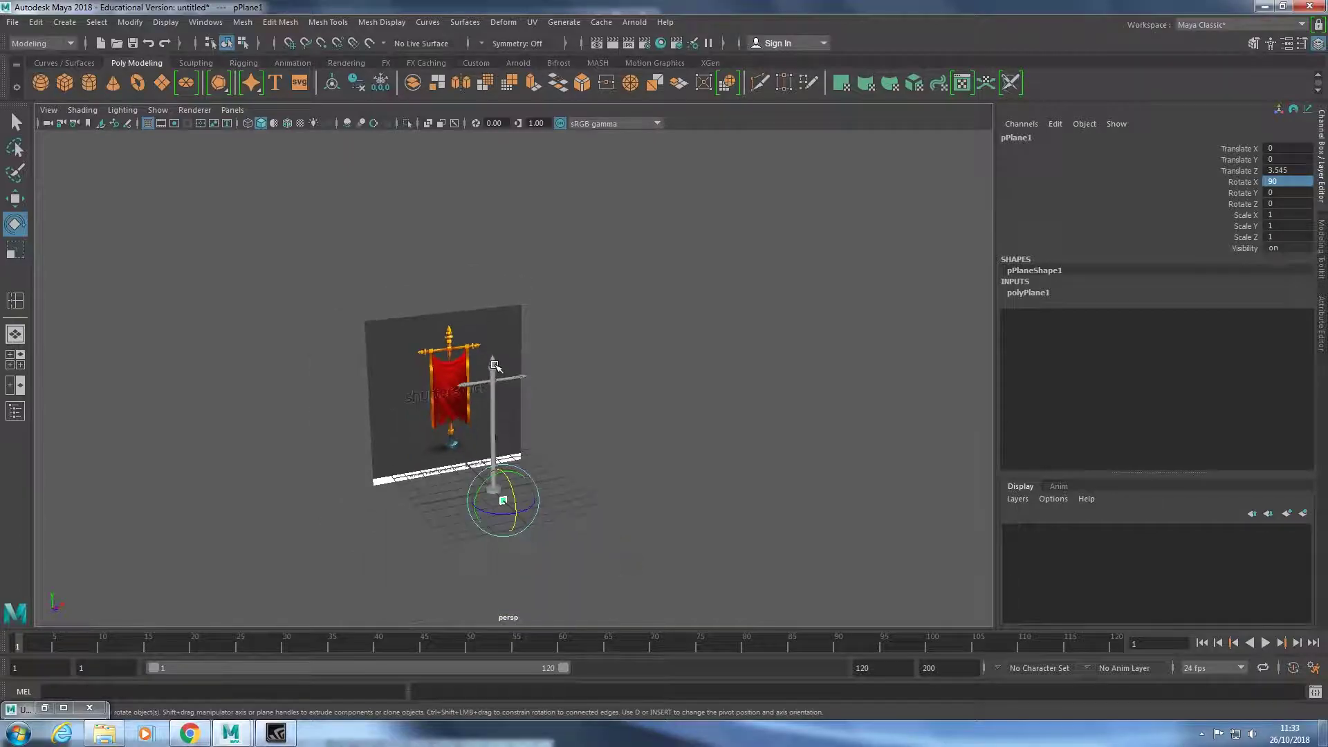
pyautogui.press('space')
pyautogui.press('space')
pyautogui.press('f')
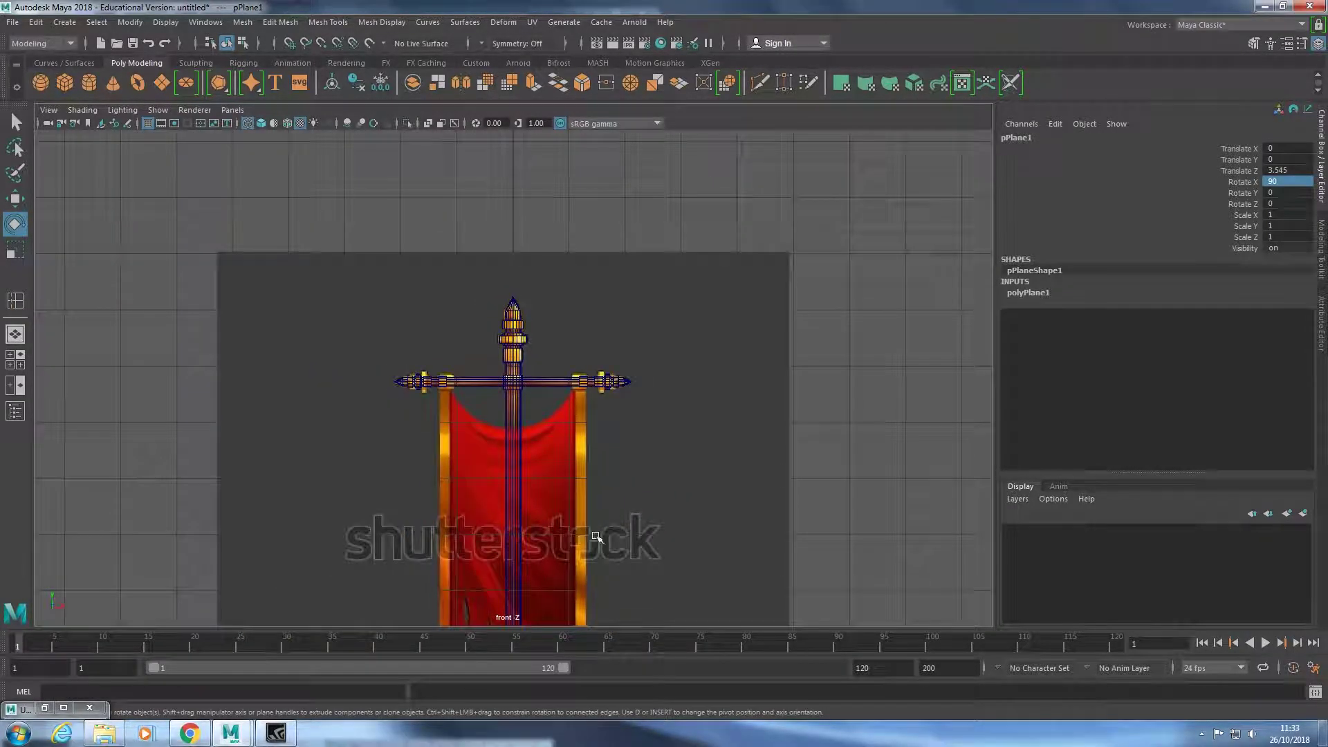
pyautogui.scroll(2, 654, 391)
pyautogui.keyDown('alt'); pyautogui.moveTo(655, 391); pyautogui.dragTo(682, 362, button='middle'); pyautogui.keyUp('alt')
pyautogui.press('w')
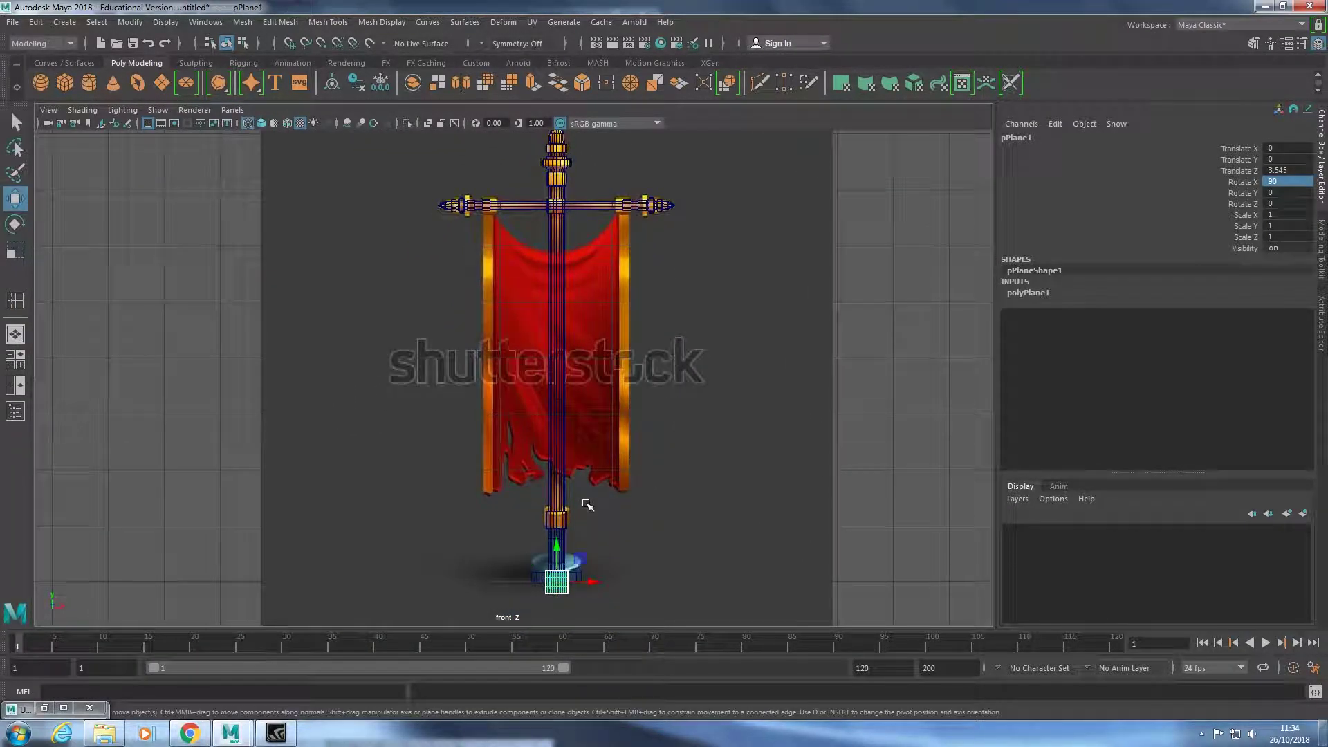
pyautogui.moveTo(559, 557)
pyautogui.mouseDown()
pyautogui.moveTo(564, 284)
pyautogui.moveTo(578, 341)
pyautogui.mouseUp()
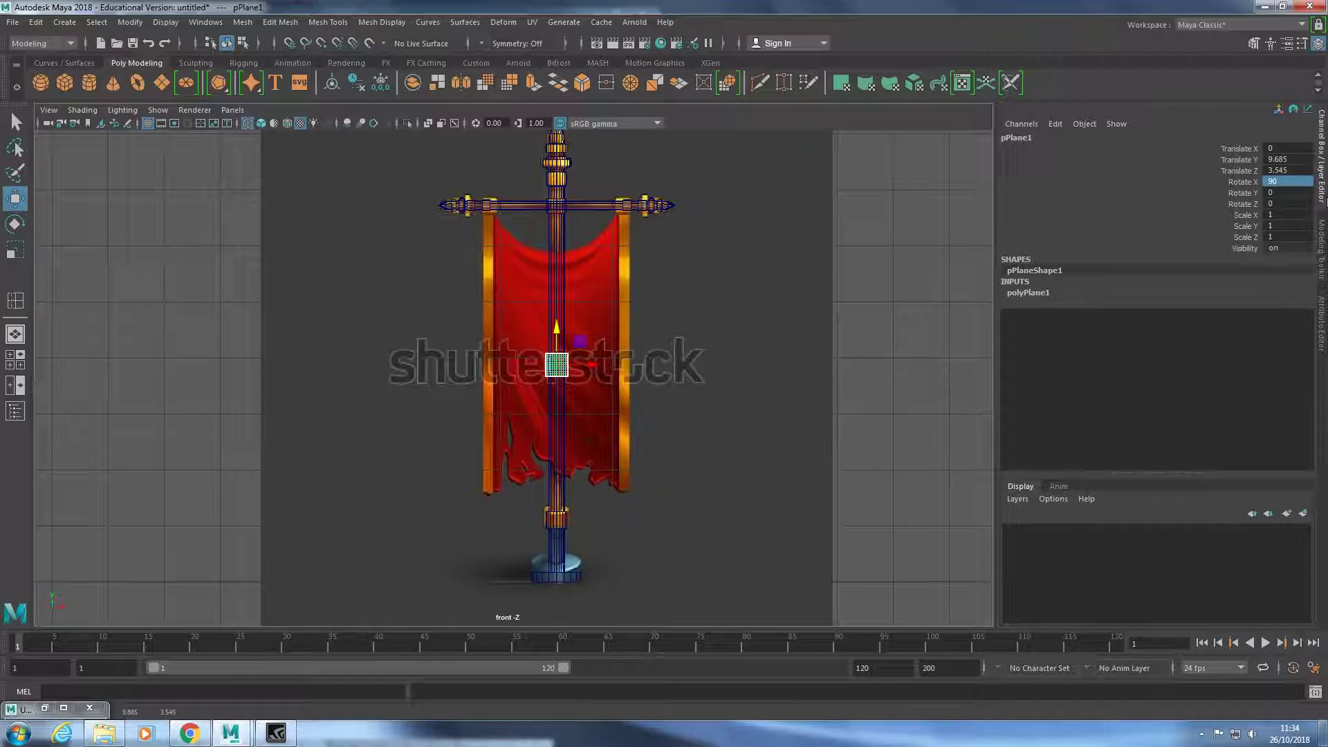
# Set the polyPlane1 Width to 6.5 in the Attribute Editor.
pyautogui.click(1321, 315)
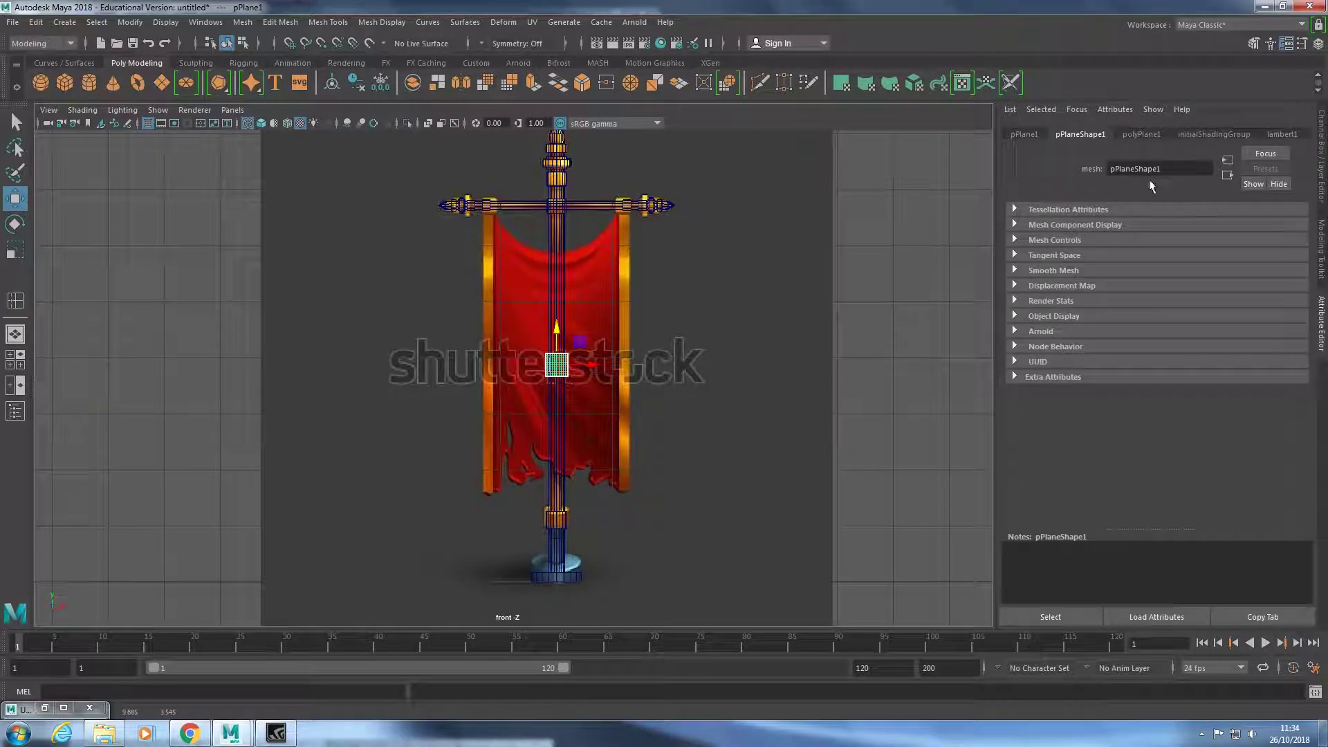
pyautogui.click(1140, 134)
pyautogui.moveTo(1165, 226); pyautogui.dragTo(1173, 225)
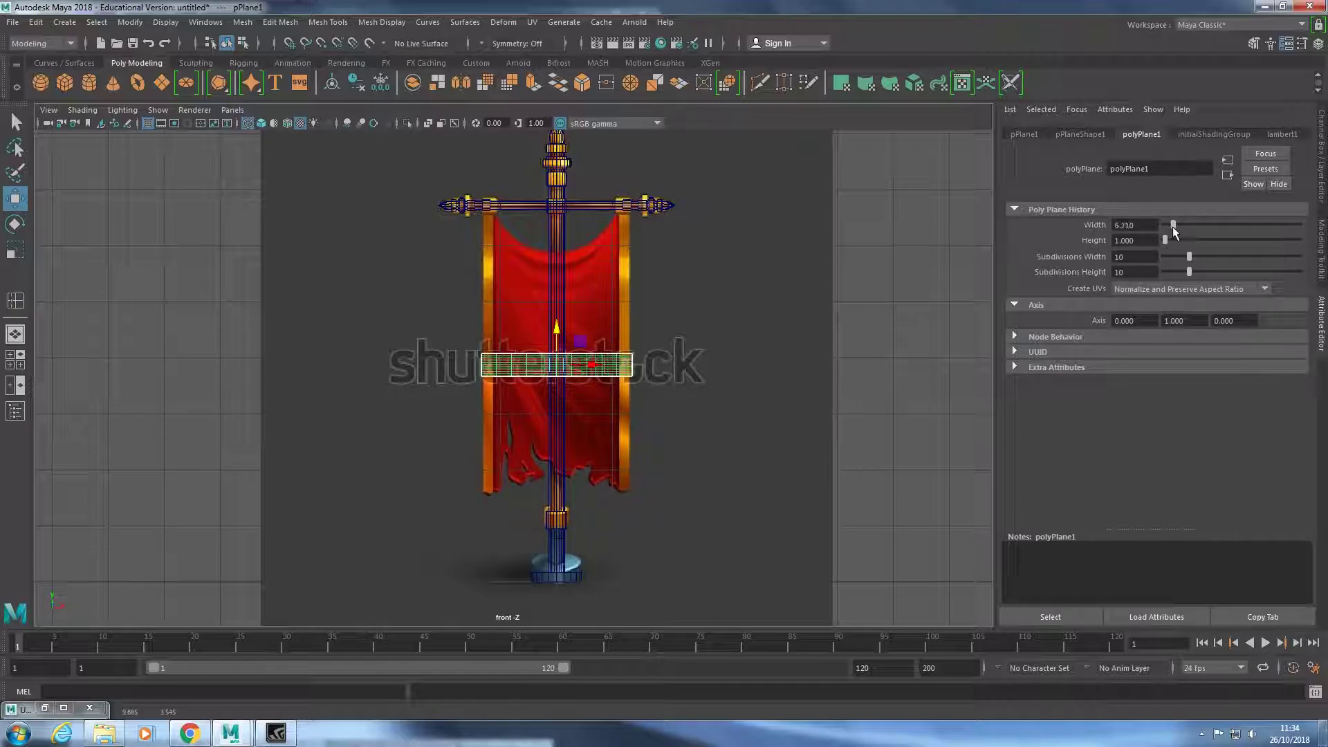
pyautogui.click(1133, 226)
pyautogui.press('Return')
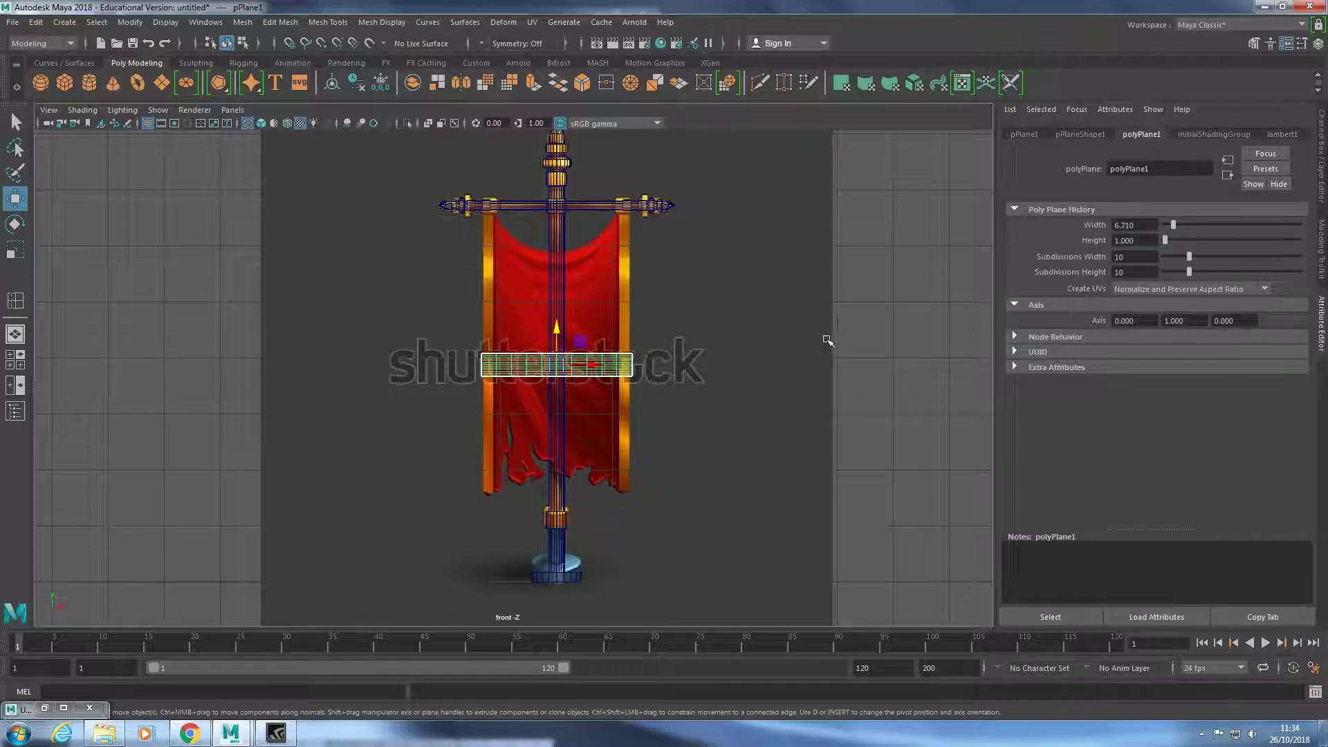
pyautogui.doubleClick(1152, 227)
pyautogui.press('Return')
pyautogui.doubleClick(1115, 257)
pyautogui.write('25')
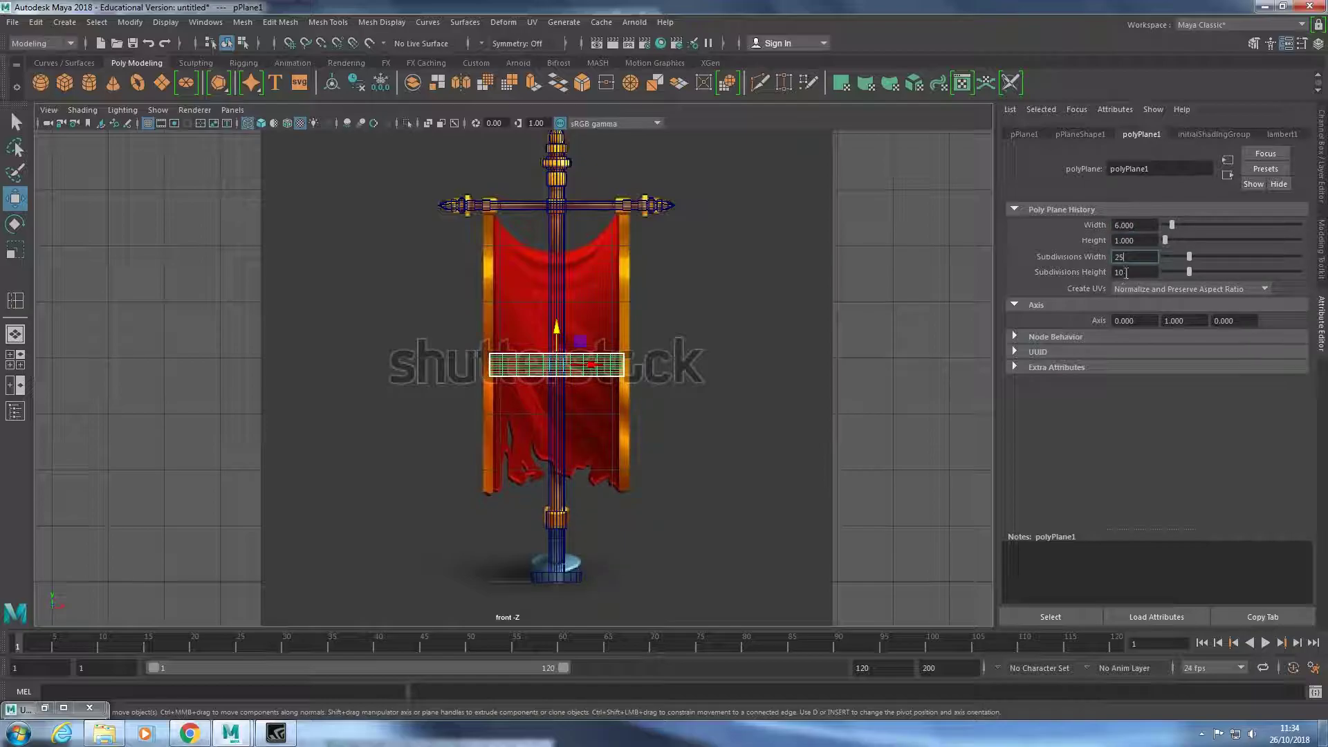
pyautogui.doubleClick(1120, 225)
pyautogui.write('6.5')
pyautogui.press('Return')
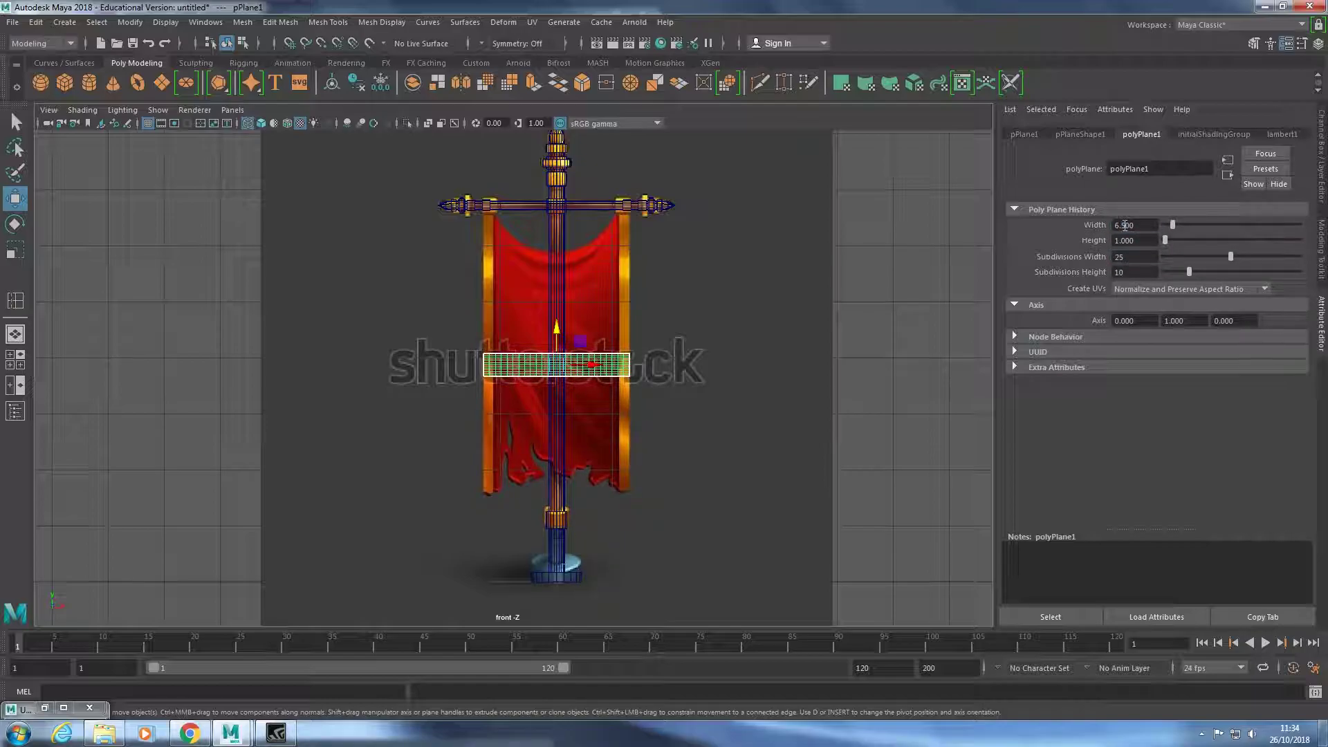
# Stretch the plane's height, nudge it up, and set 45 height subdivisions.
pyautogui.scroll(2, 595, 377)
pyautogui.scroll(1, 595, 377)
pyautogui.scroll(2, 595, 377)
pyautogui.scroll(-1, 595, 377)
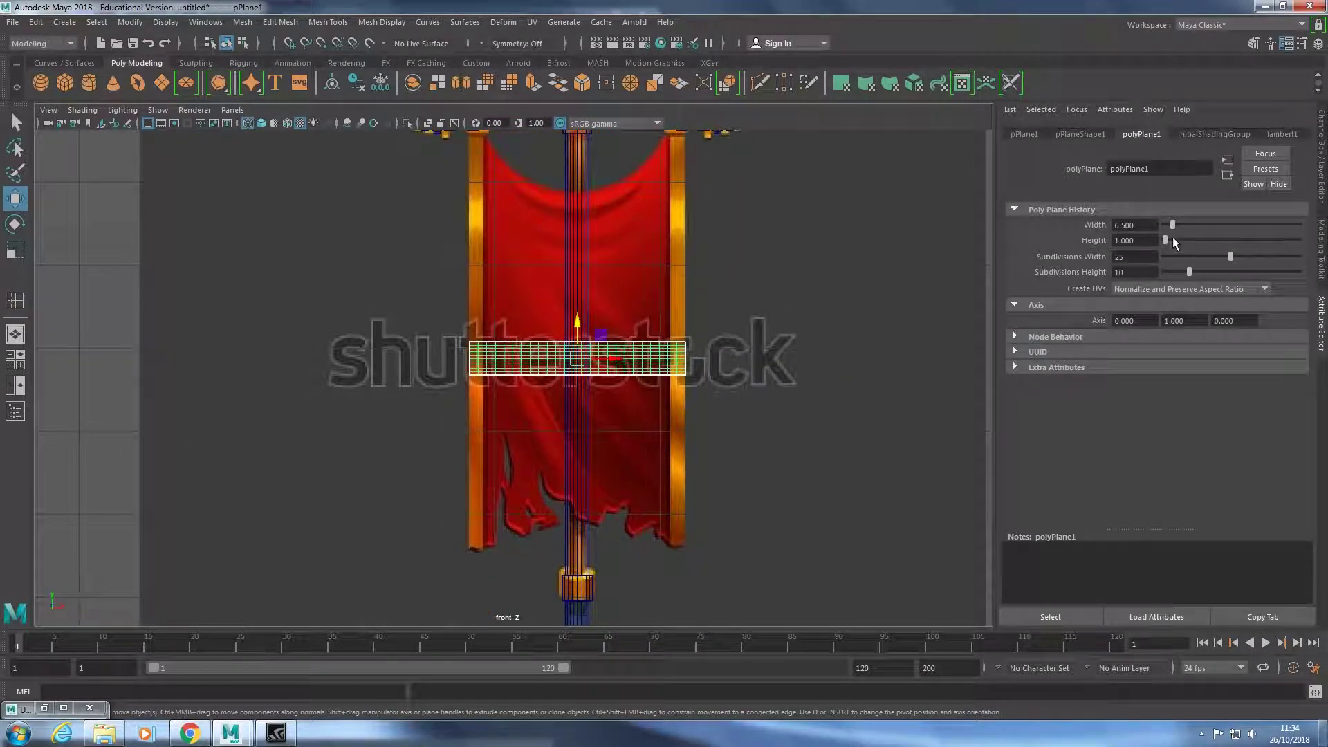
pyautogui.moveTo(1164, 240); pyautogui.dragTo(1182, 242)
pyautogui.scroll(-1, 978, 309)
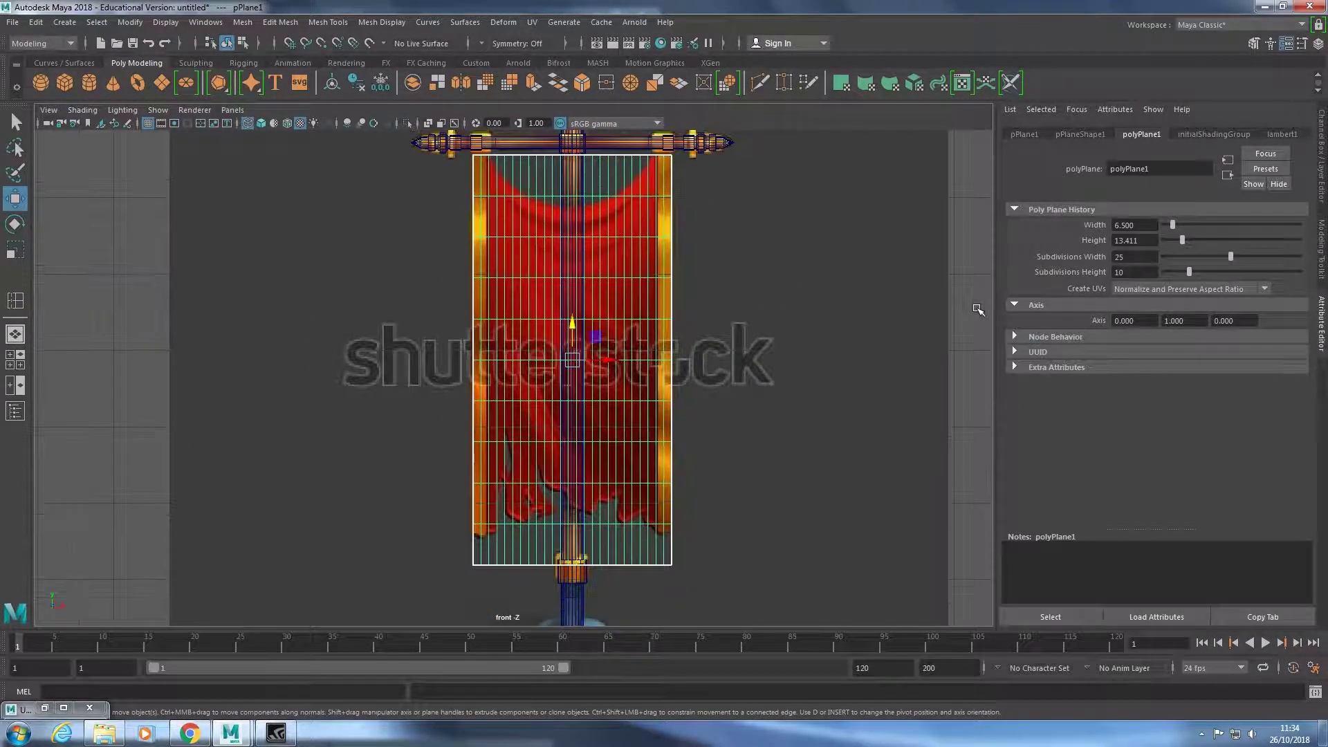
pyautogui.moveTo(573, 328); pyautogui.dragTo(571, 322)
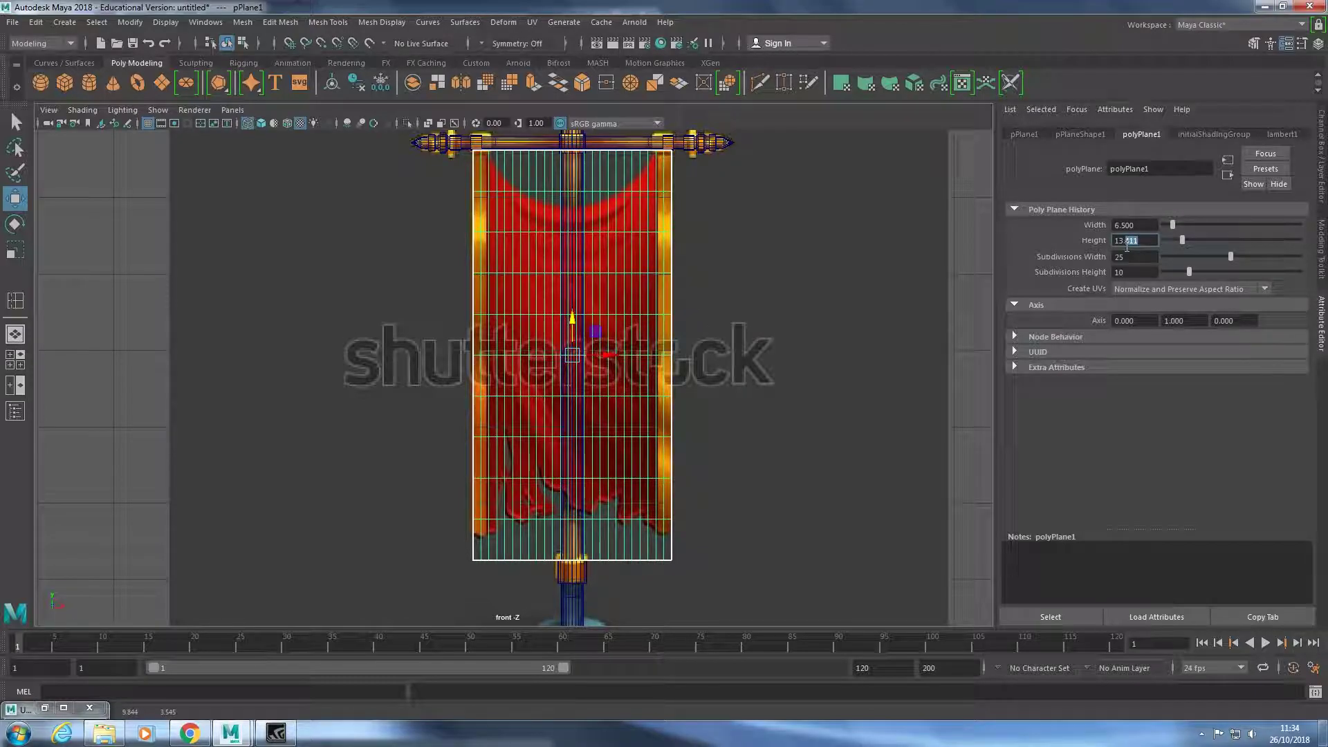
pyautogui.press('Return')
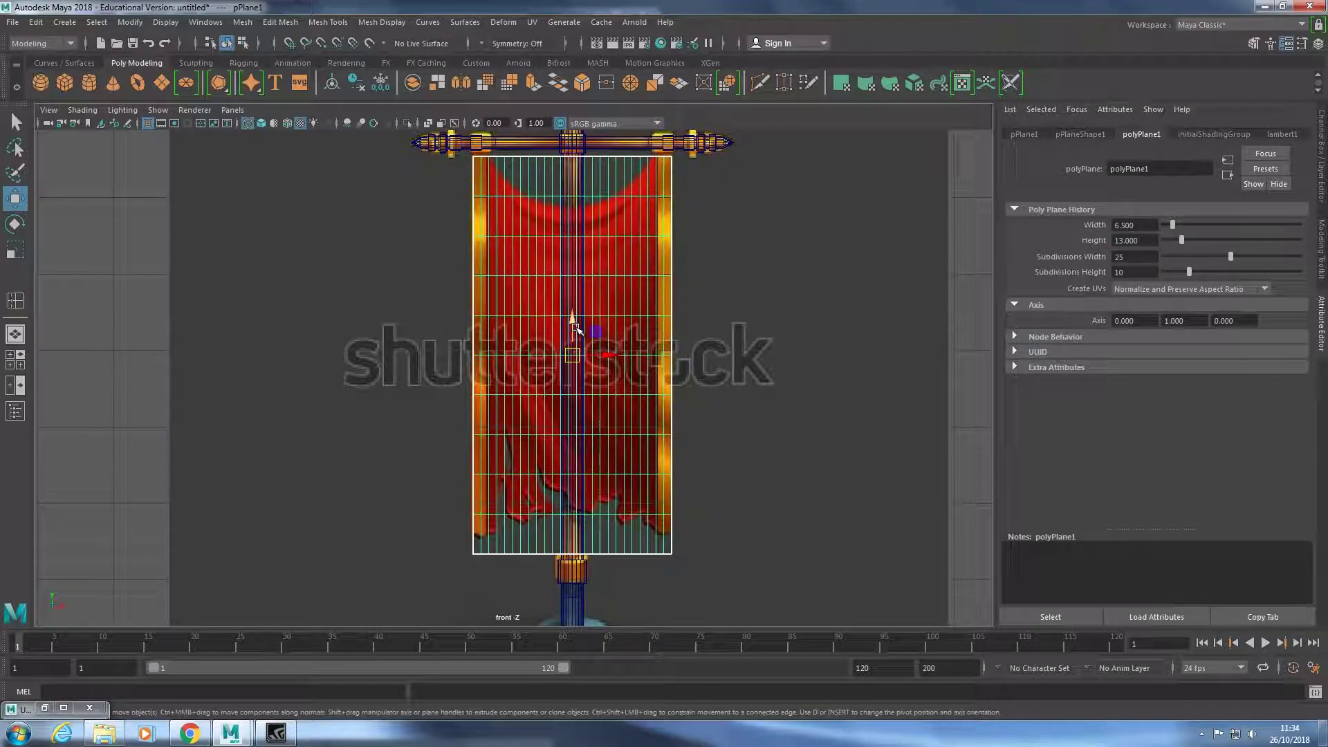
pyautogui.moveTo(571, 325); pyautogui.dragTo(575, 320)
pyautogui.write('45')
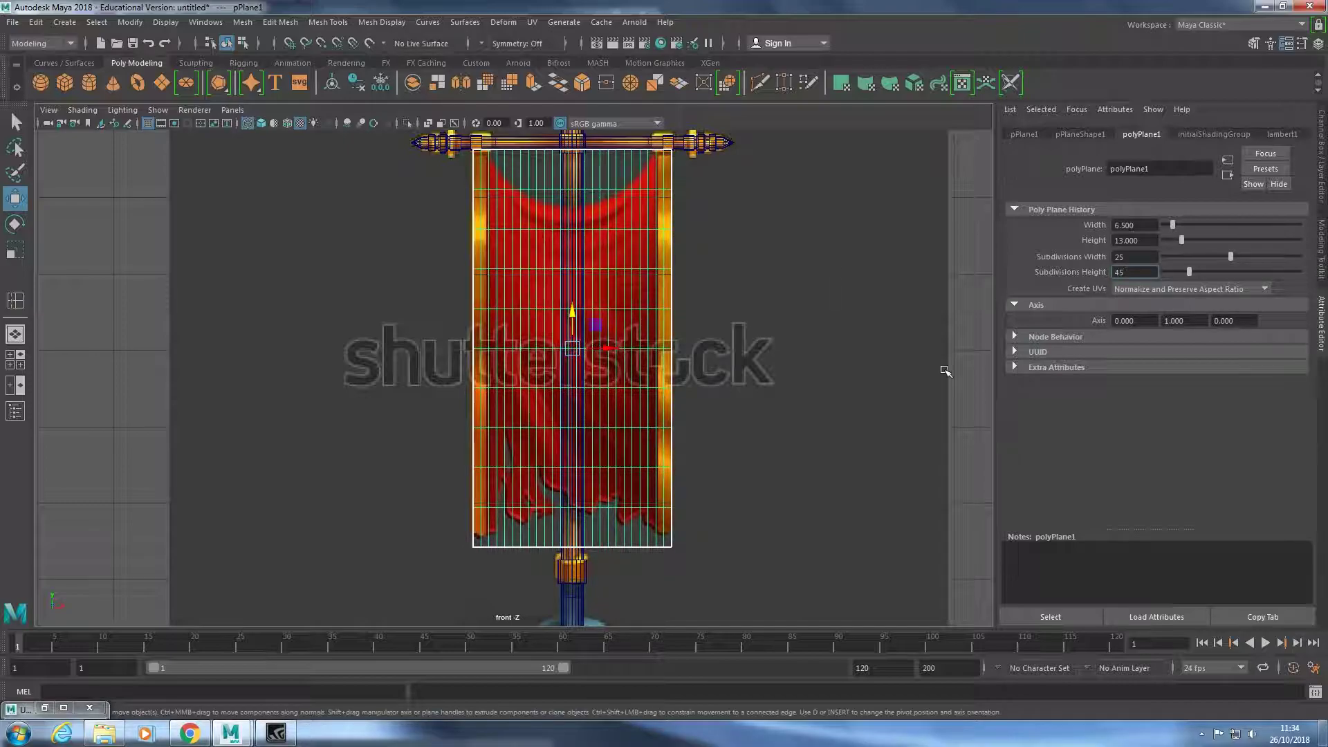
pyautogui.press('Return')
# Set the plane's Height to 12.5 and shift it up to line up with the cloth.
pyautogui.click(1117, 240)
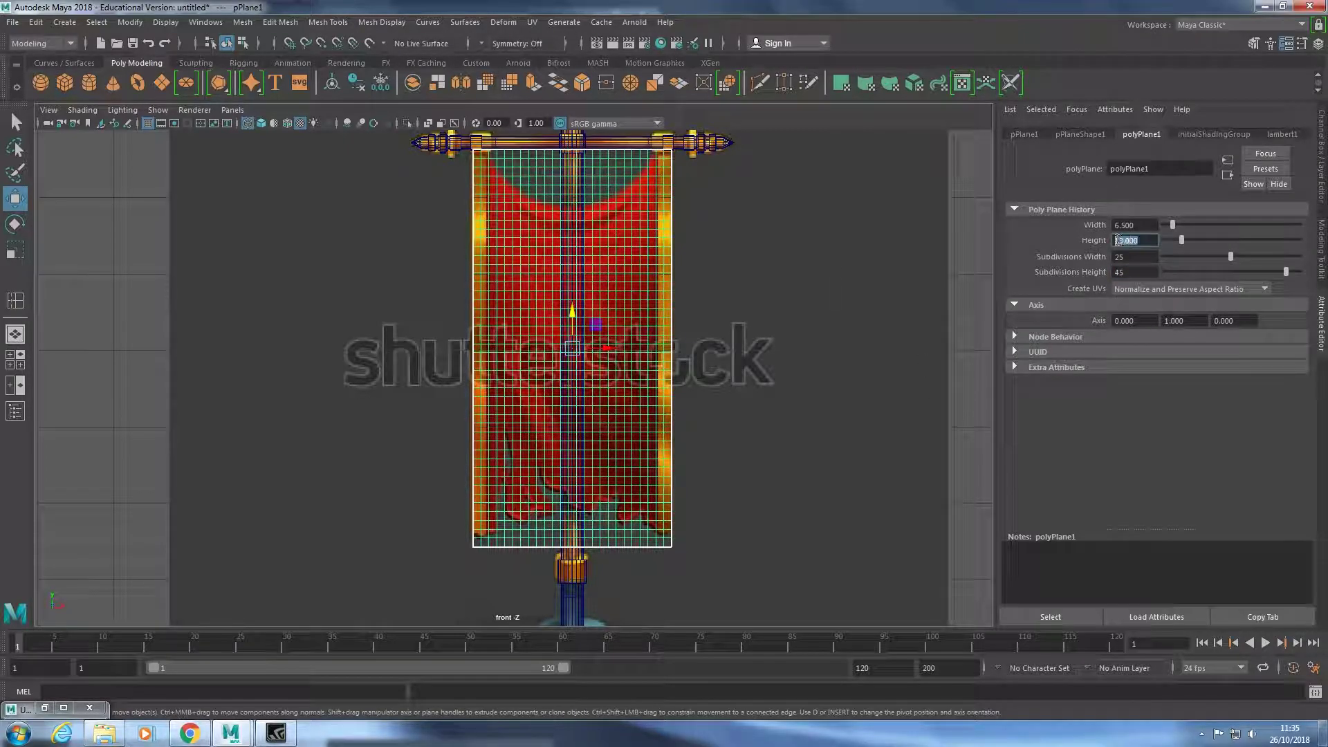
pyautogui.write('13.5')
pyautogui.press('Return')
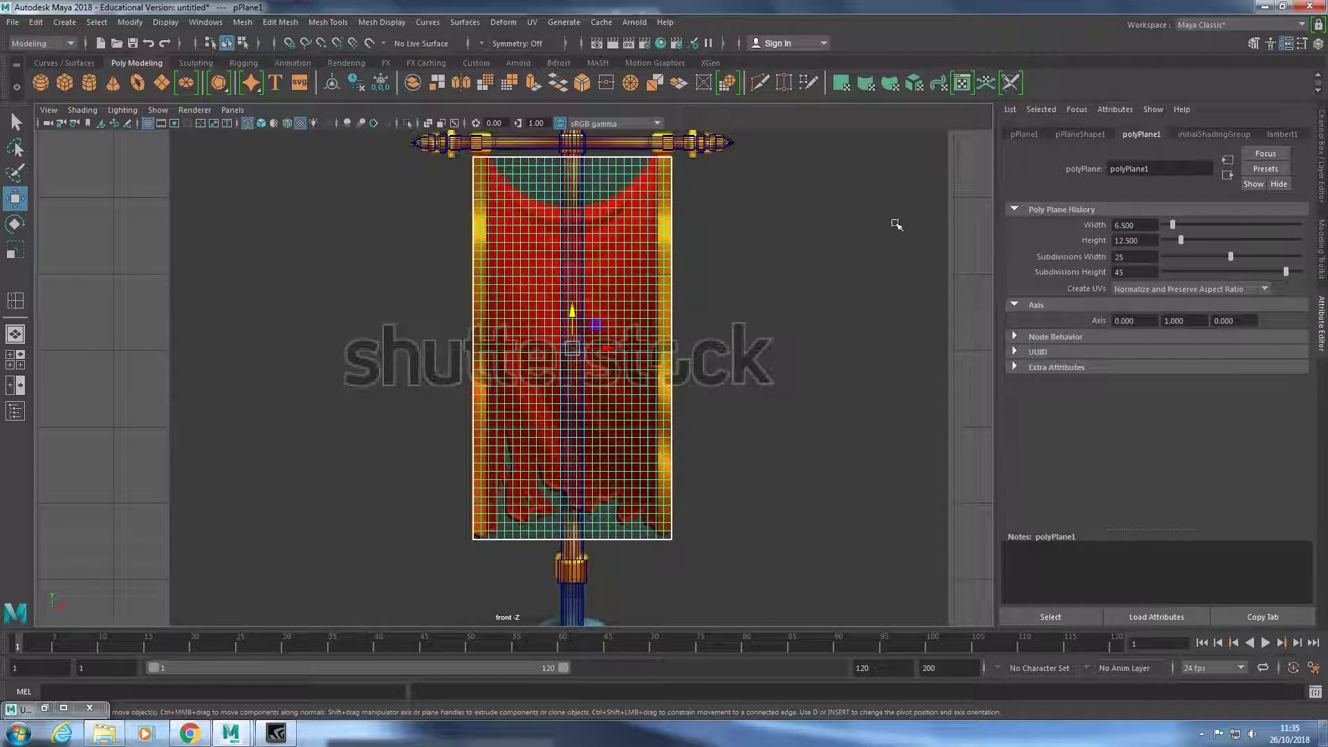
pyautogui.moveTo(583, 319); pyautogui.dragTo(578, 309)
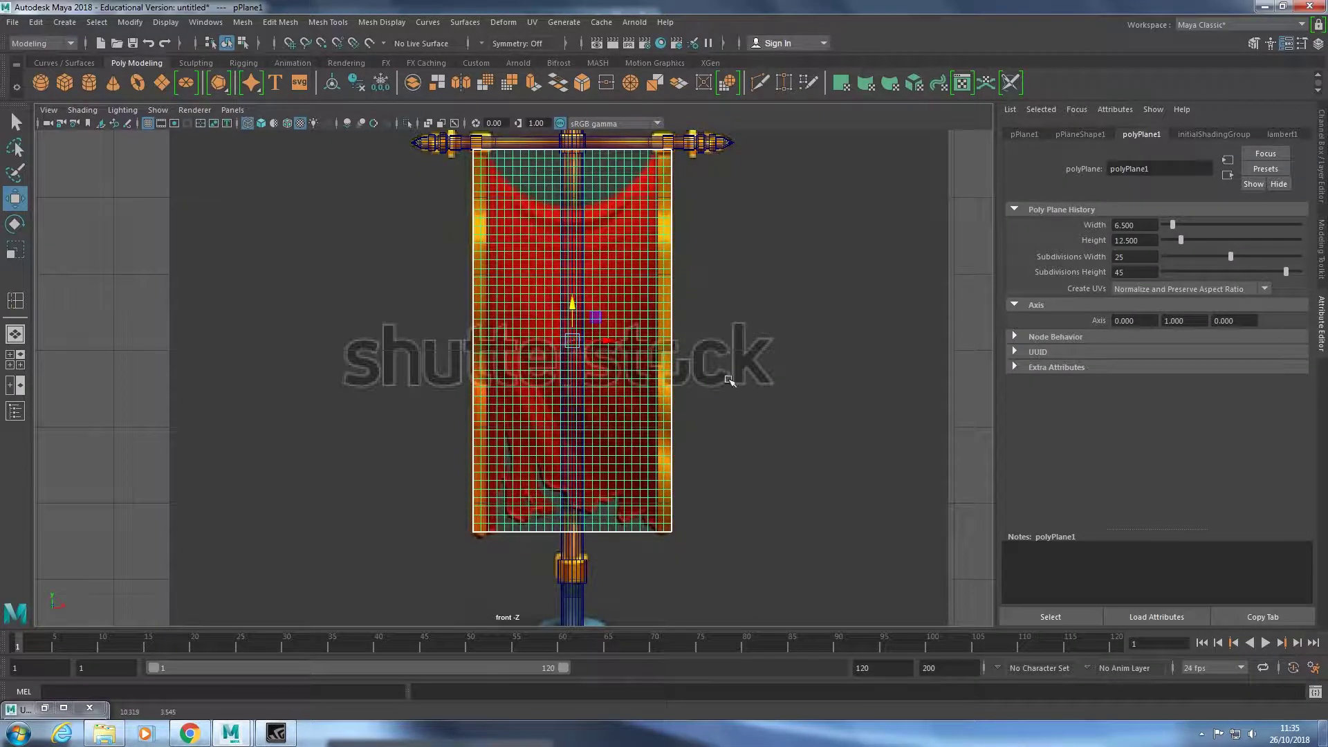
pyautogui.press('space')
pyautogui.press('space')
pyautogui.keyDown('alt'); pyautogui.moveTo(646, 349); pyautogui.dragTo(765, 394); pyautogui.keyUp('alt')
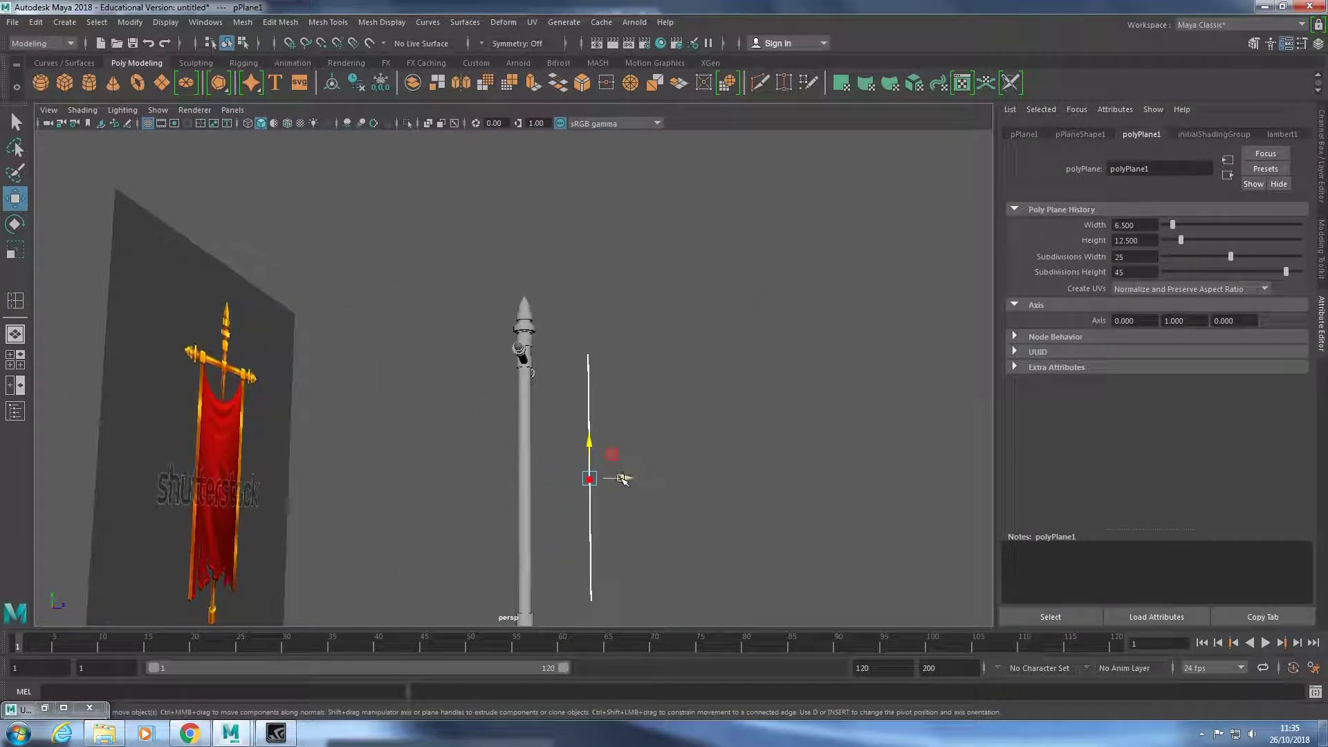
# Show the Channel Box values while selecting between the crossbar and spear rods.
pyautogui.moveTo(622, 478)
pyautogui.keyDown('alt'); pyautogui.mouseDown()
pyautogui.moveTo(405, 474)
pyautogui.moveTo(533, 415)
pyautogui.mouseUp(); pyautogui.keyUp('alt')
pyautogui.scroll(3, 486, 415)
pyautogui.click(485, 415)
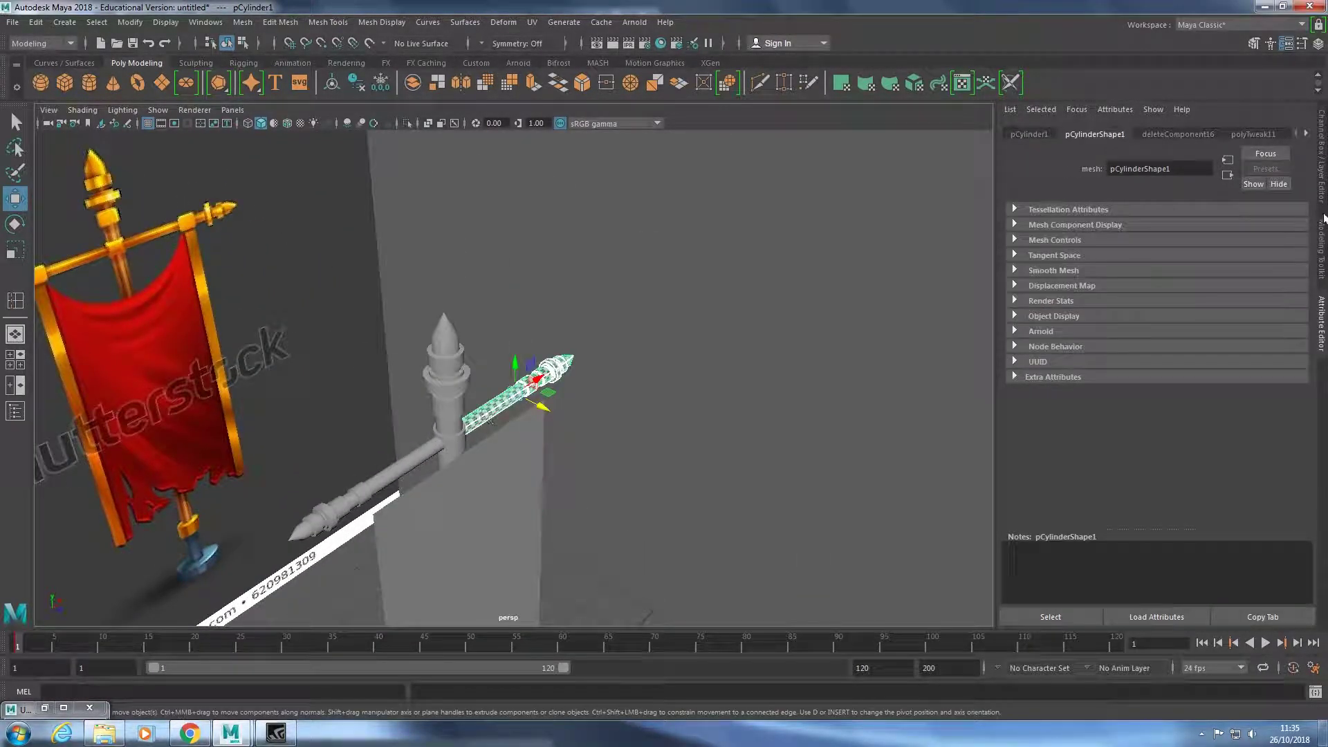
pyautogui.click(1323, 185)
pyautogui.click(377, 489)
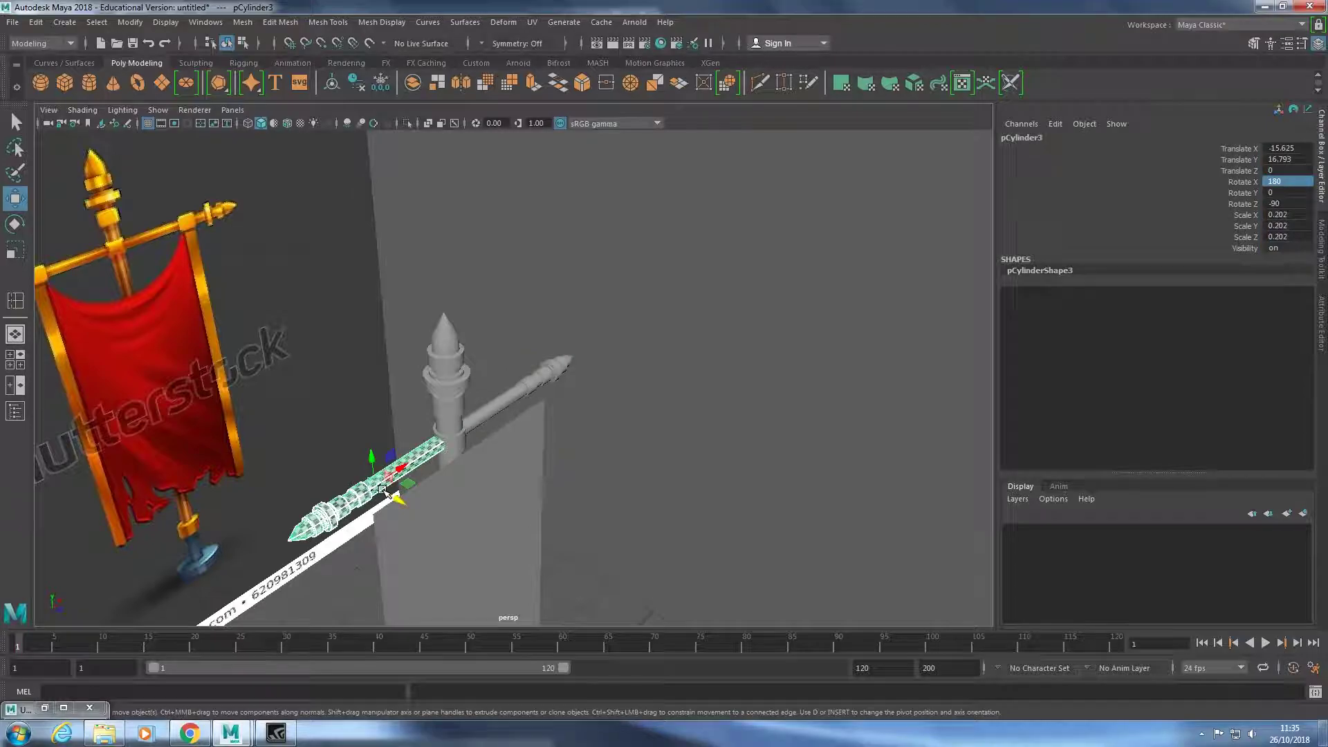
pyautogui.click(497, 413)
pyautogui.click(431, 448)
pyautogui.click(480, 425)
pyautogui.click(1321, 193)
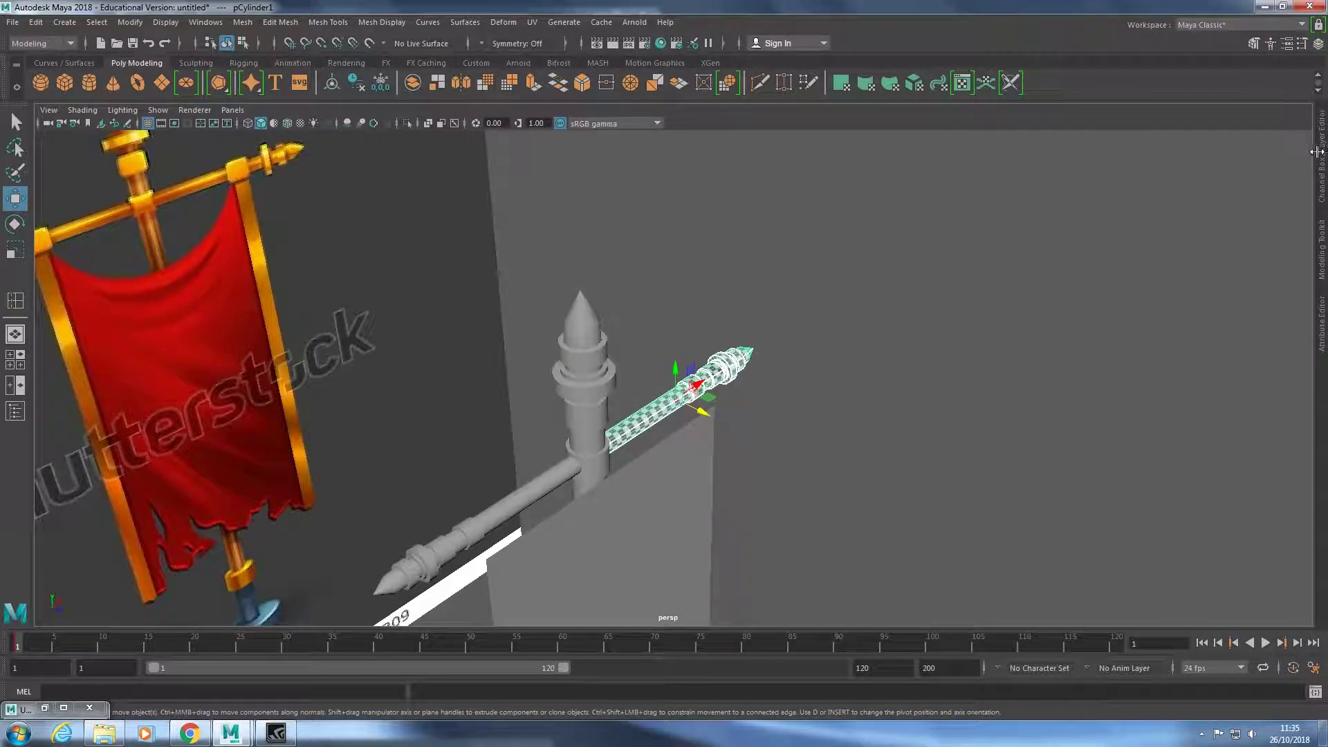
pyautogui.click(1321, 196)
pyautogui.click(383, 470)
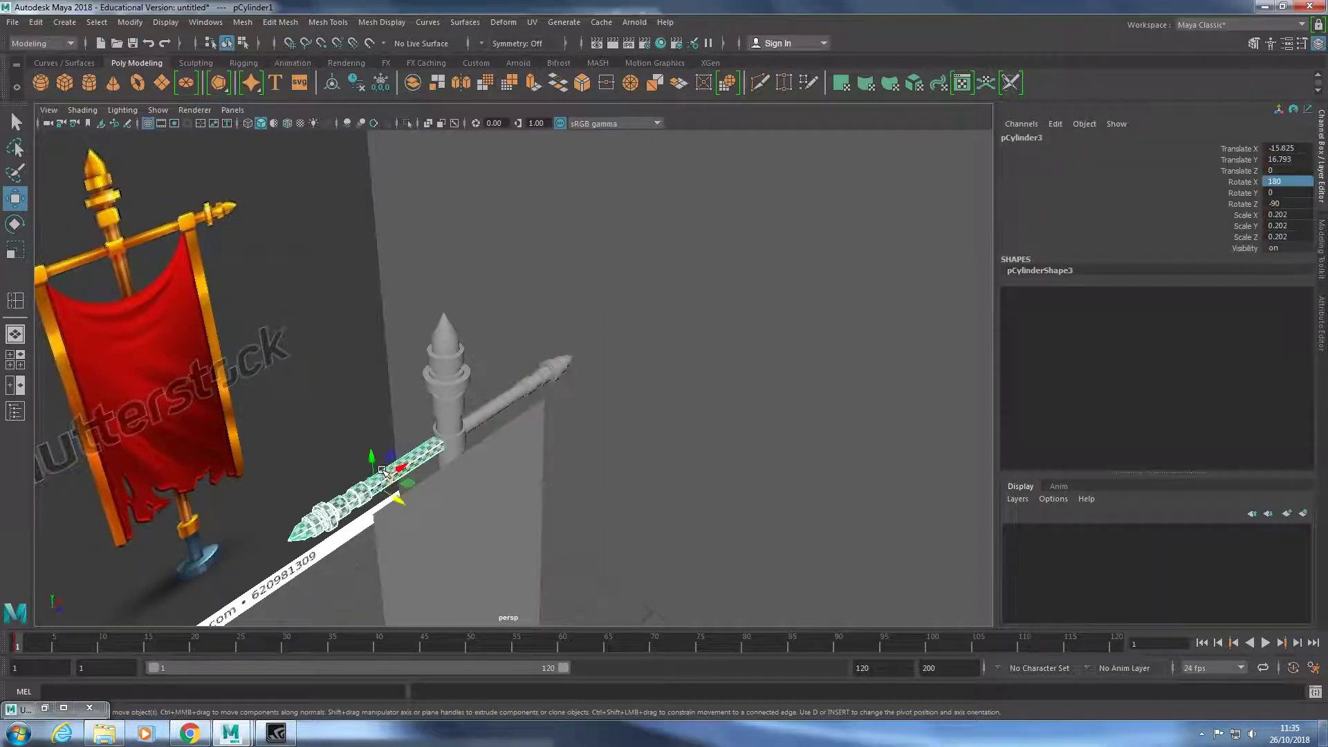
pyautogui.click(495, 410)
# Try Translate X 25 on the spear rod, then undo it back to -15.625.
pyautogui.hotkey('ctrl', 'z')
pyautogui.doubleClick(1290, 148)
pyautogui.write('25')
pyautogui.press('Return')
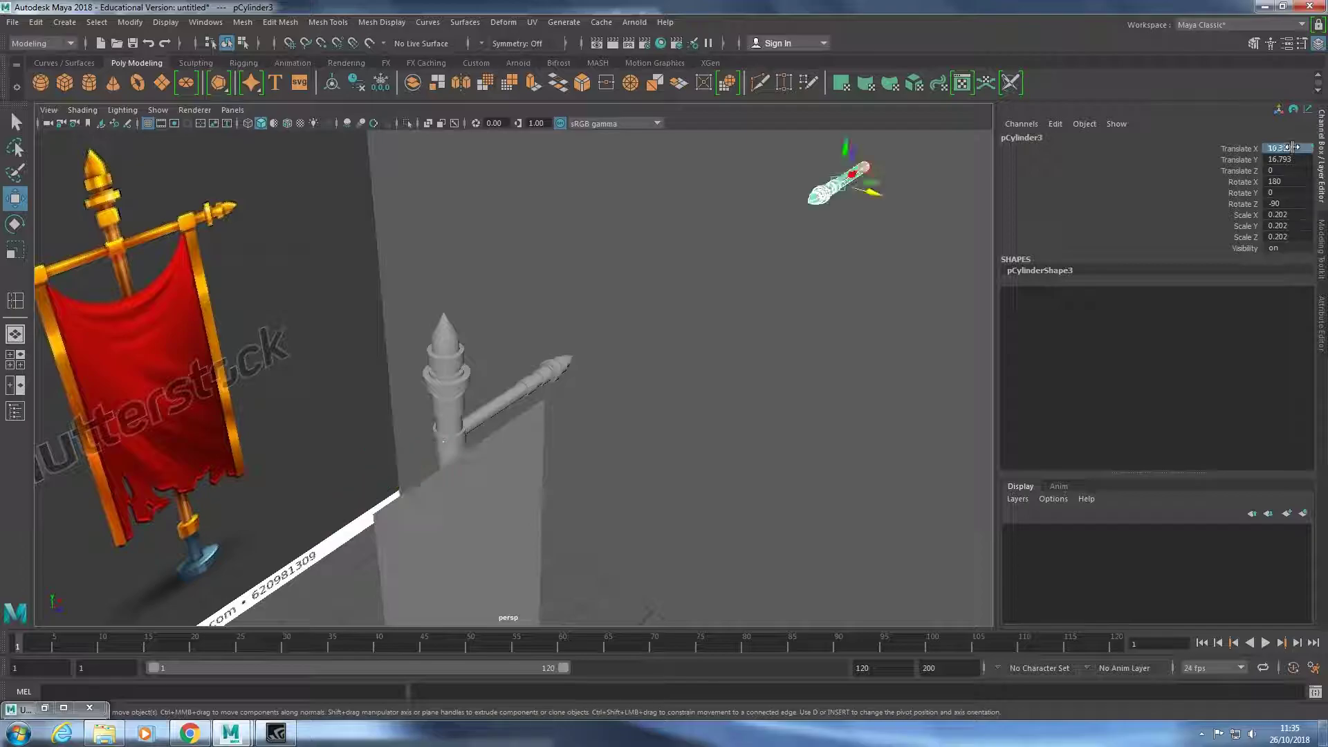
pyautogui.hotkey('ctrl', 'z')
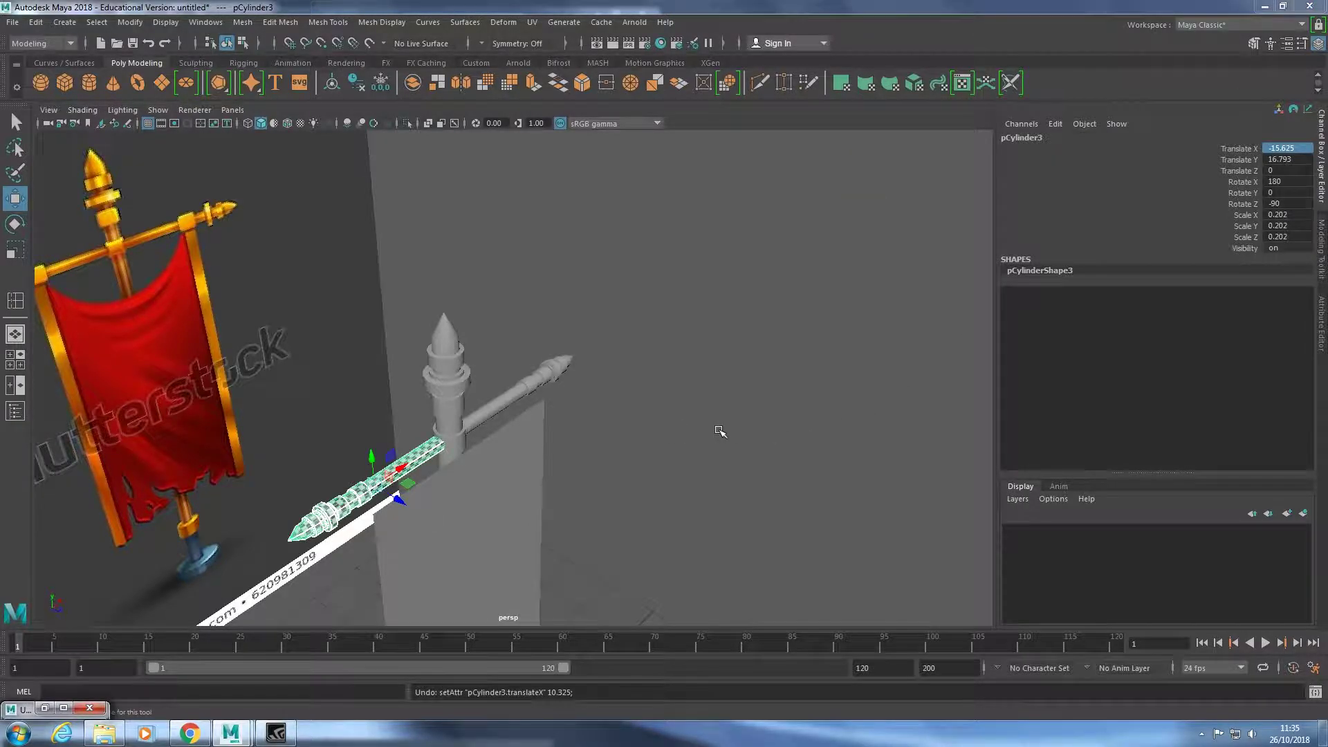
pyautogui.hotkey('ctrl', 'z')
pyautogui.hotkey('ctrl', 'z')
pyautogui.scroll(-5, 702, 435)
# Frame the post head-on and select the left horizontal rod.
pyautogui.moveTo(702, 439)
pyautogui.keyDown('alt'); pyautogui.mouseDown()
pyautogui.moveTo(615, 388)
pyautogui.moveTo(626, 394)
pyautogui.mouseUp(); pyautogui.keyUp('alt')
pyautogui.scroll(3, 578, 400)
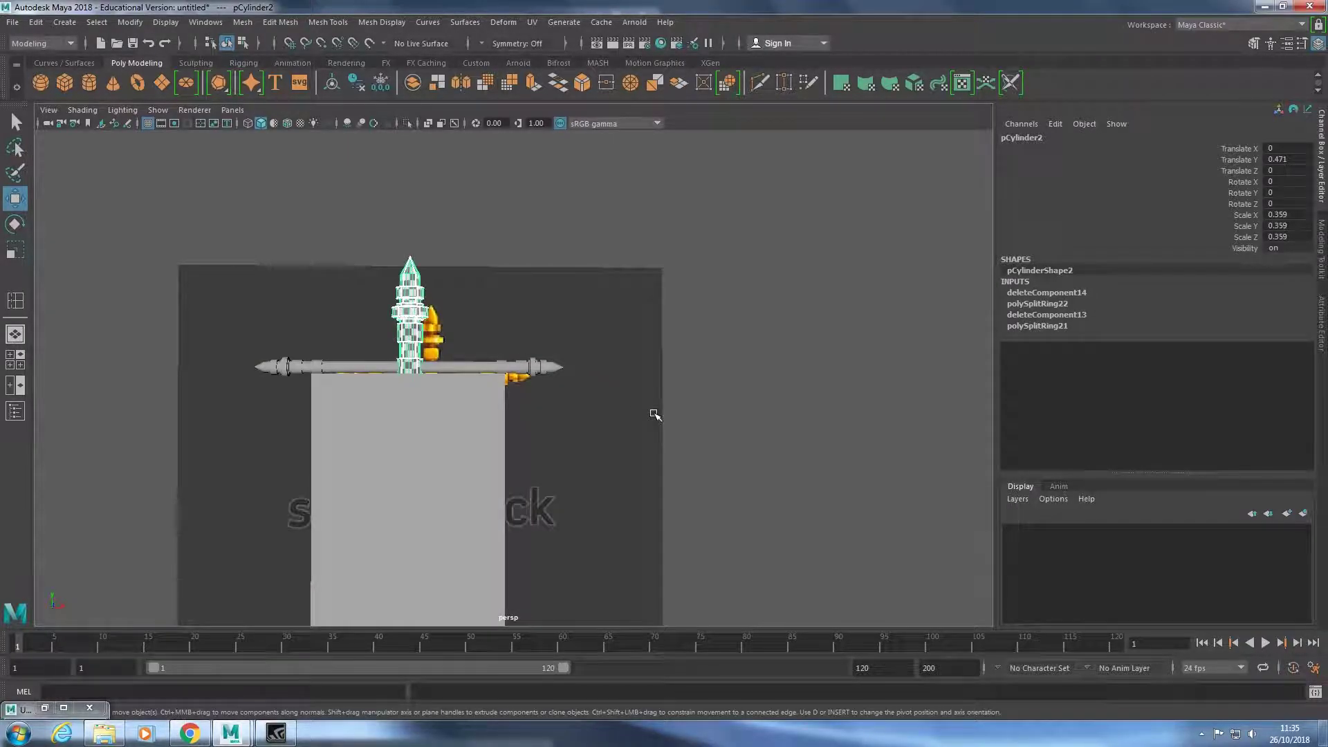
pyautogui.scroll(3, 614, 400)
pyautogui.scroll(1, 678, 400)
pyautogui.keyDown('alt'); pyautogui.moveTo(678, 399); pyautogui.dragTo(876, 402, button='middle'); pyautogui.keyUp('alt')
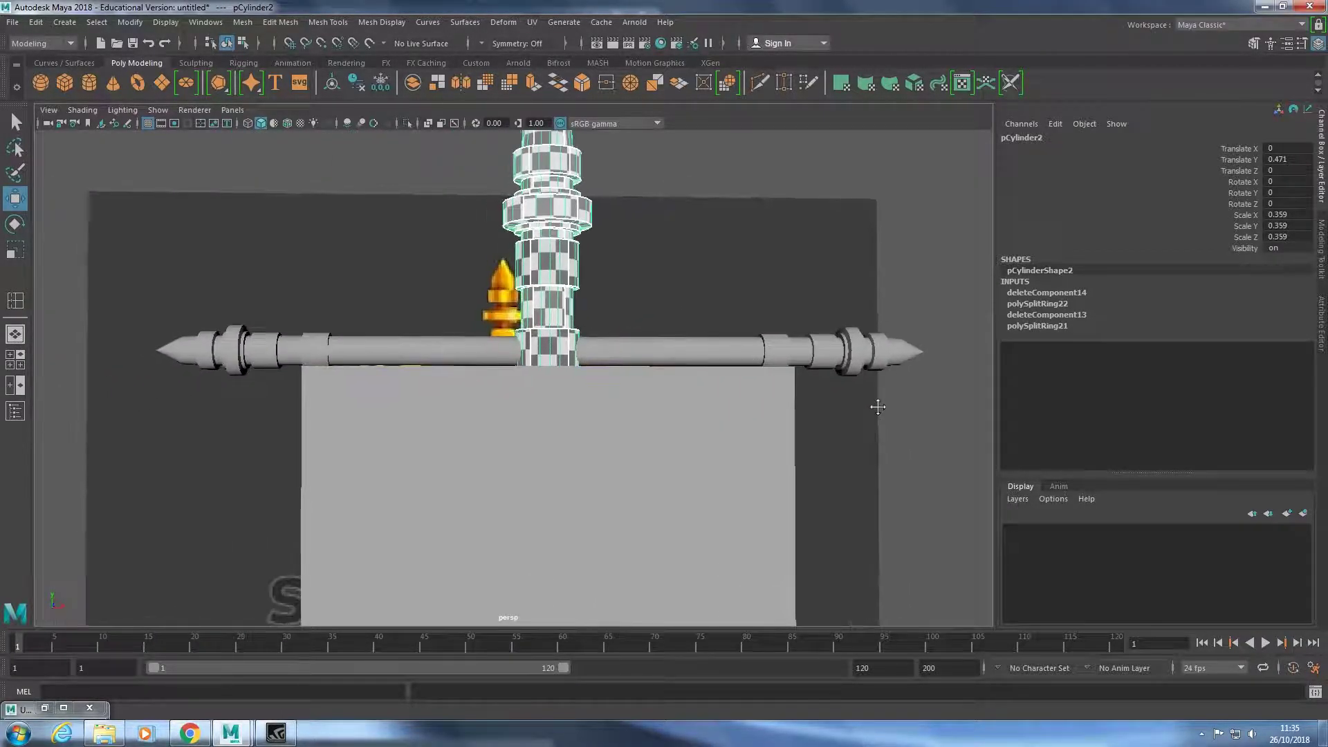
pyautogui.click(472, 354)
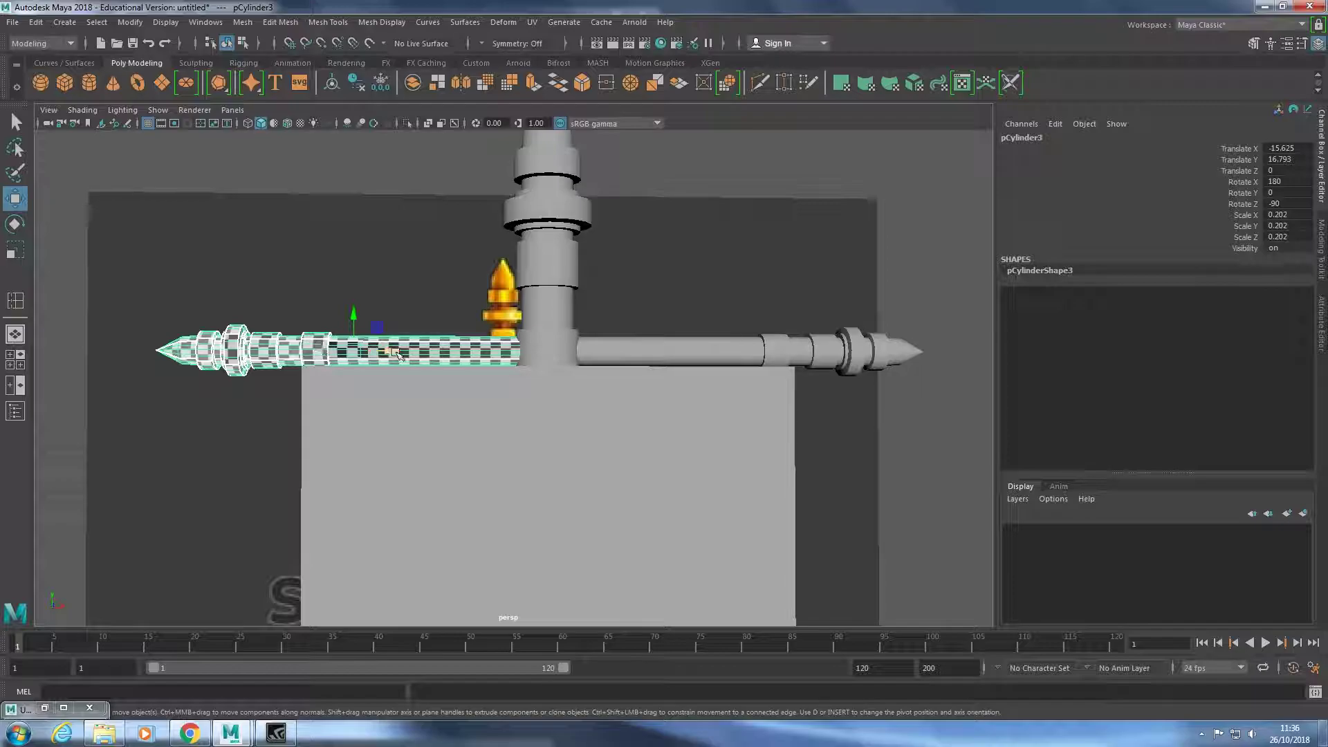
pyautogui.click(621, 351)
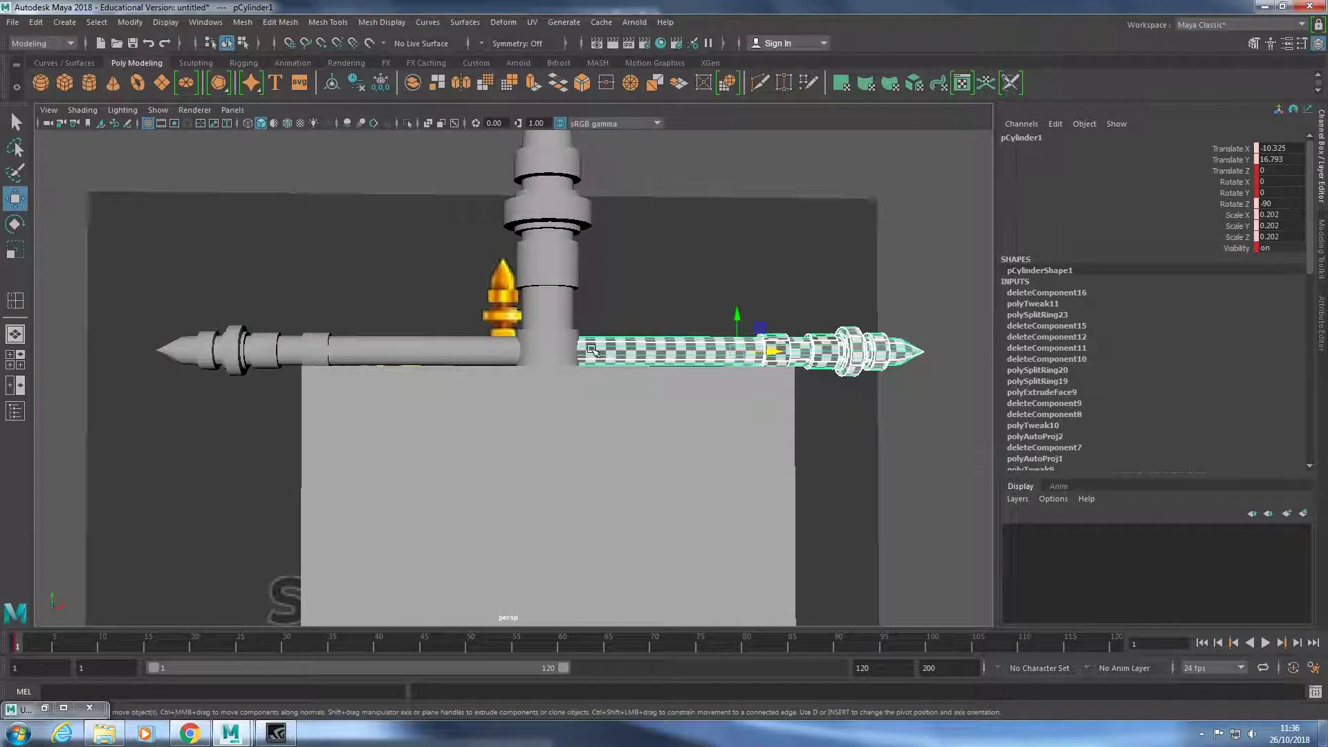
pyautogui.click(550, 350)
pyautogui.click(463, 345)
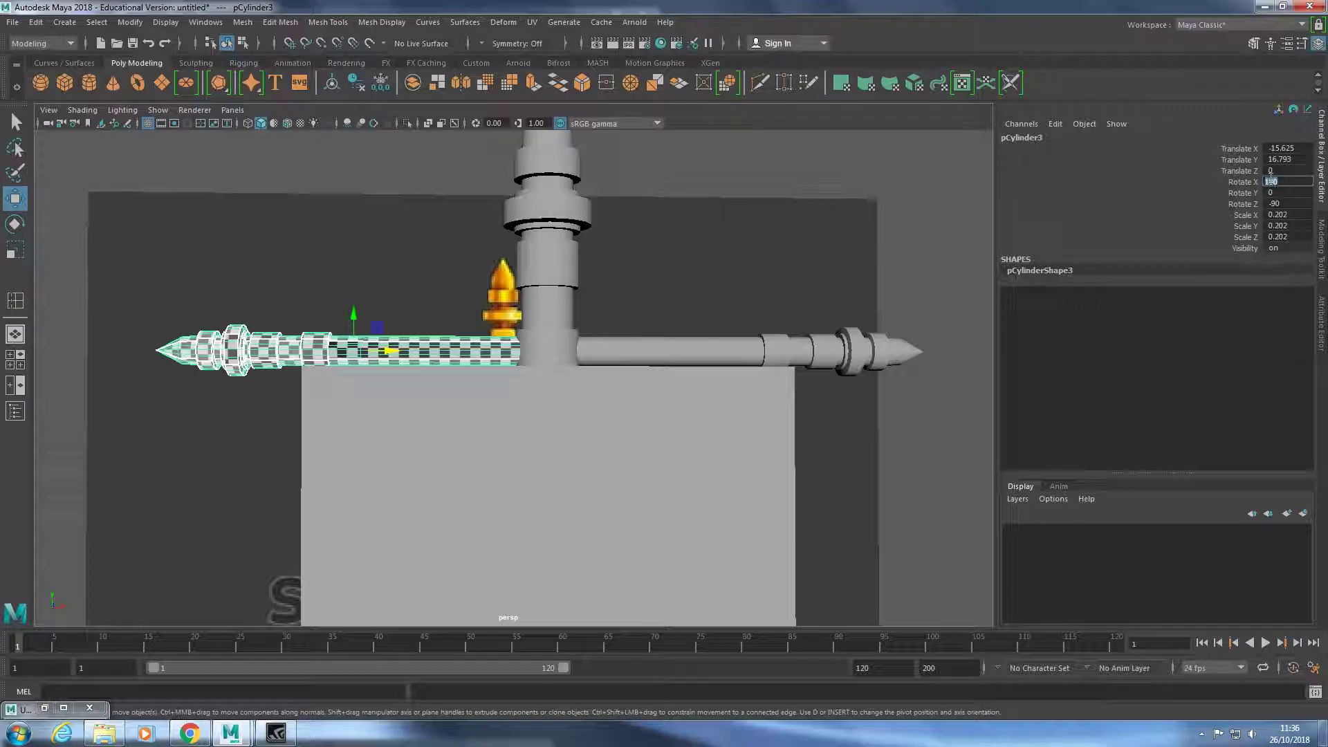
# Try Rotate X 90 on the left rod, undo the accidental delete, and restore 180.
pyautogui.write('90')
pyautogui.press('Return')
pyautogui.press('Delete')
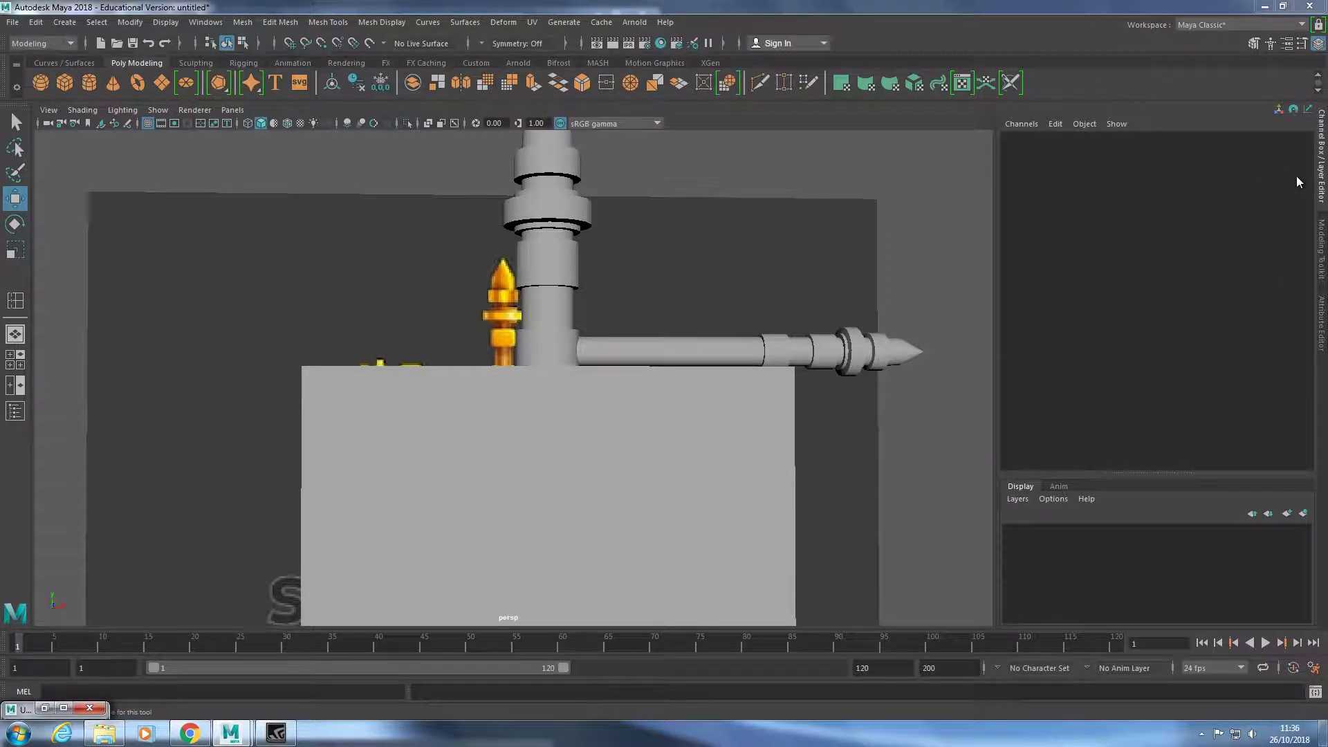
pyautogui.hotkey('ctrl', 'z')
pyautogui.hotkey('ctrl', 'z')
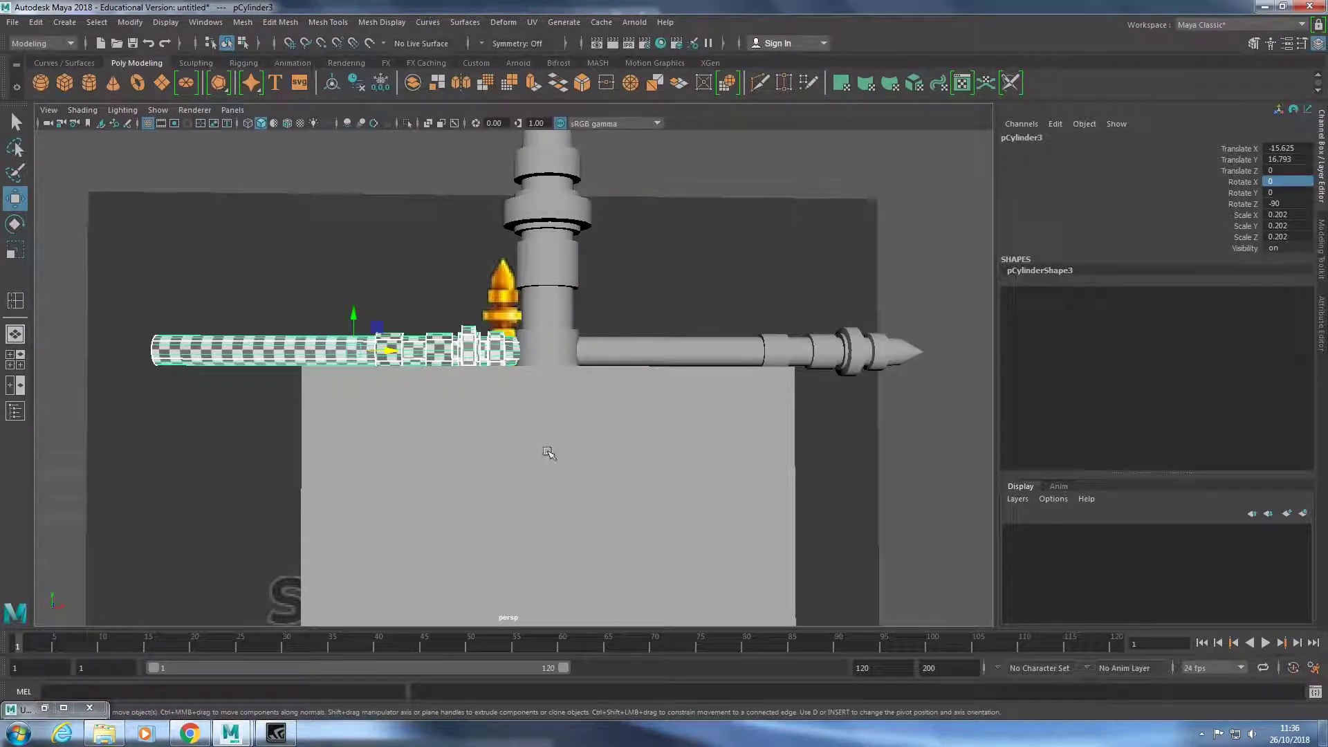
pyautogui.click(1287, 148)
pyautogui.write('10')
pyautogui.hotkey('ctrl', 'z')
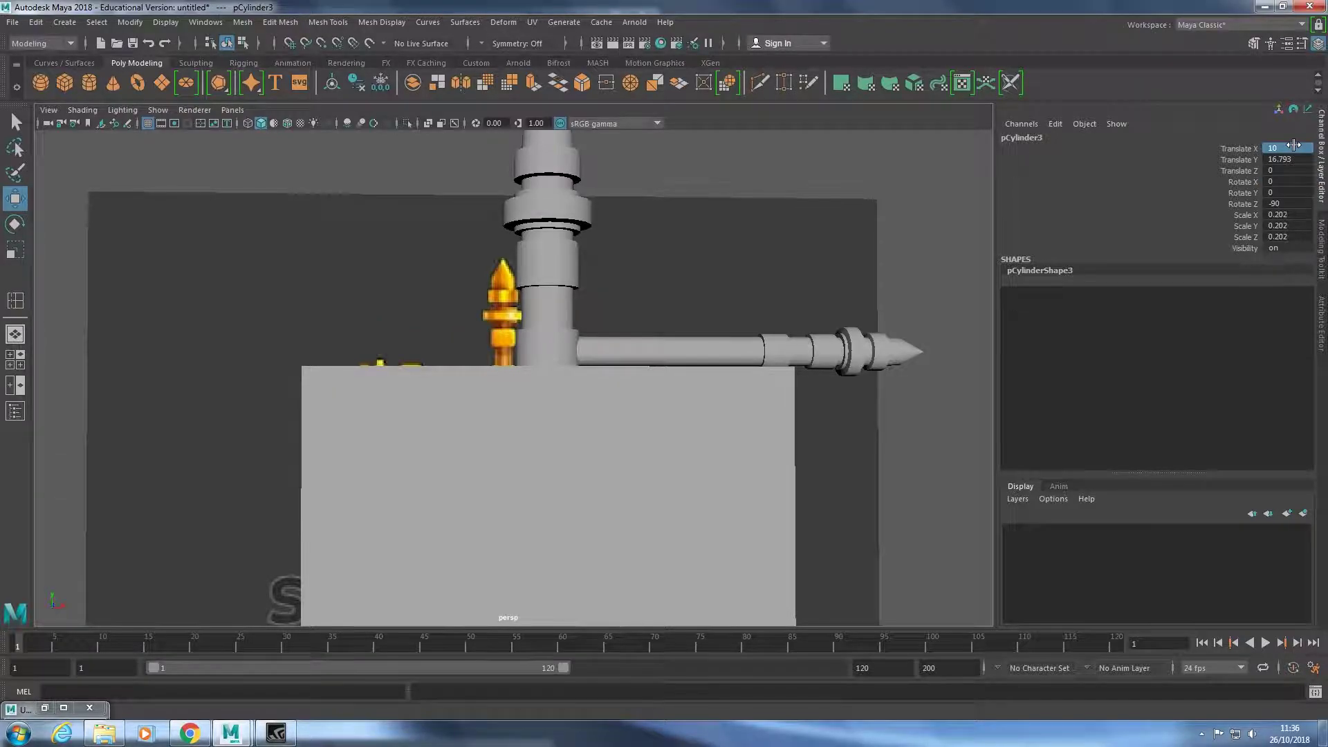
pyautogui.hotkey('ctrl', 'z')
# Check the banner's alignment in the enlarged front view, then return to four views.
pyautogui.press('space')
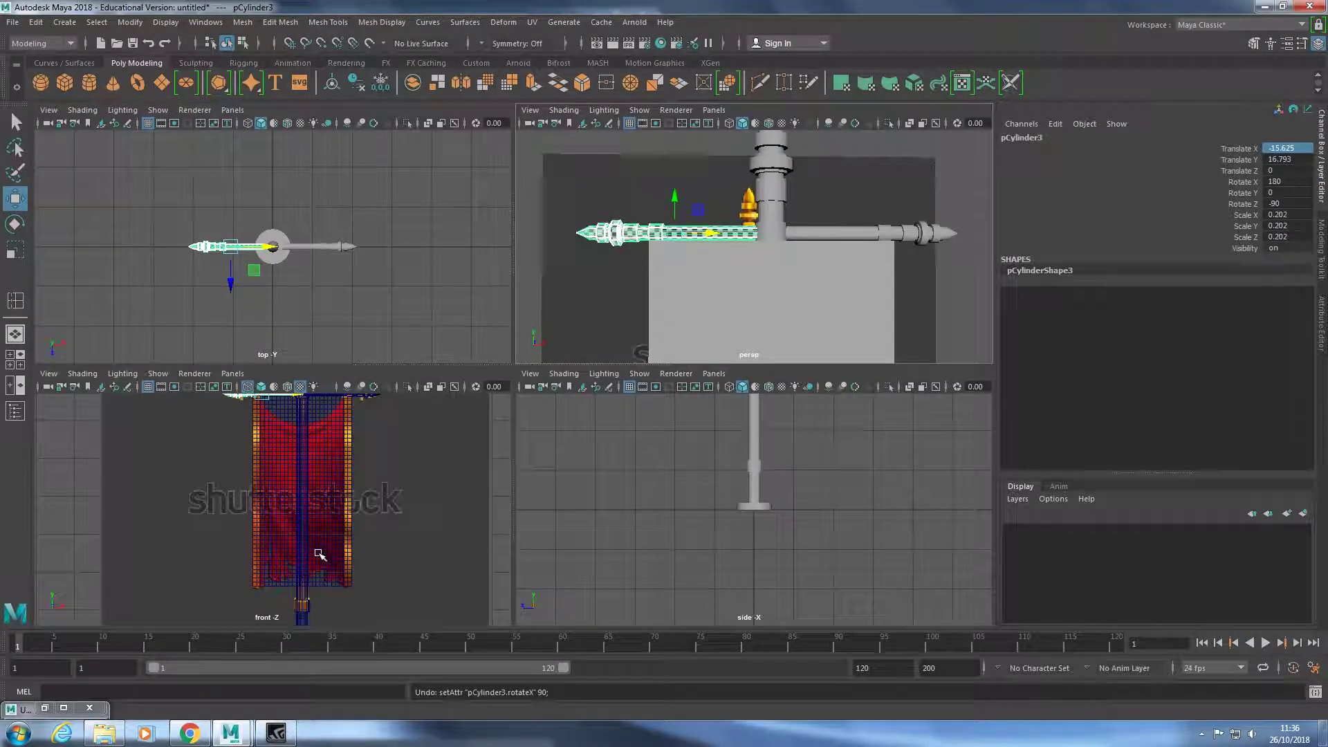
pyautogui.press('space')
pyautogui.scroll(3, 836, 465)
pyautogui.scroll(2, 821, 445)
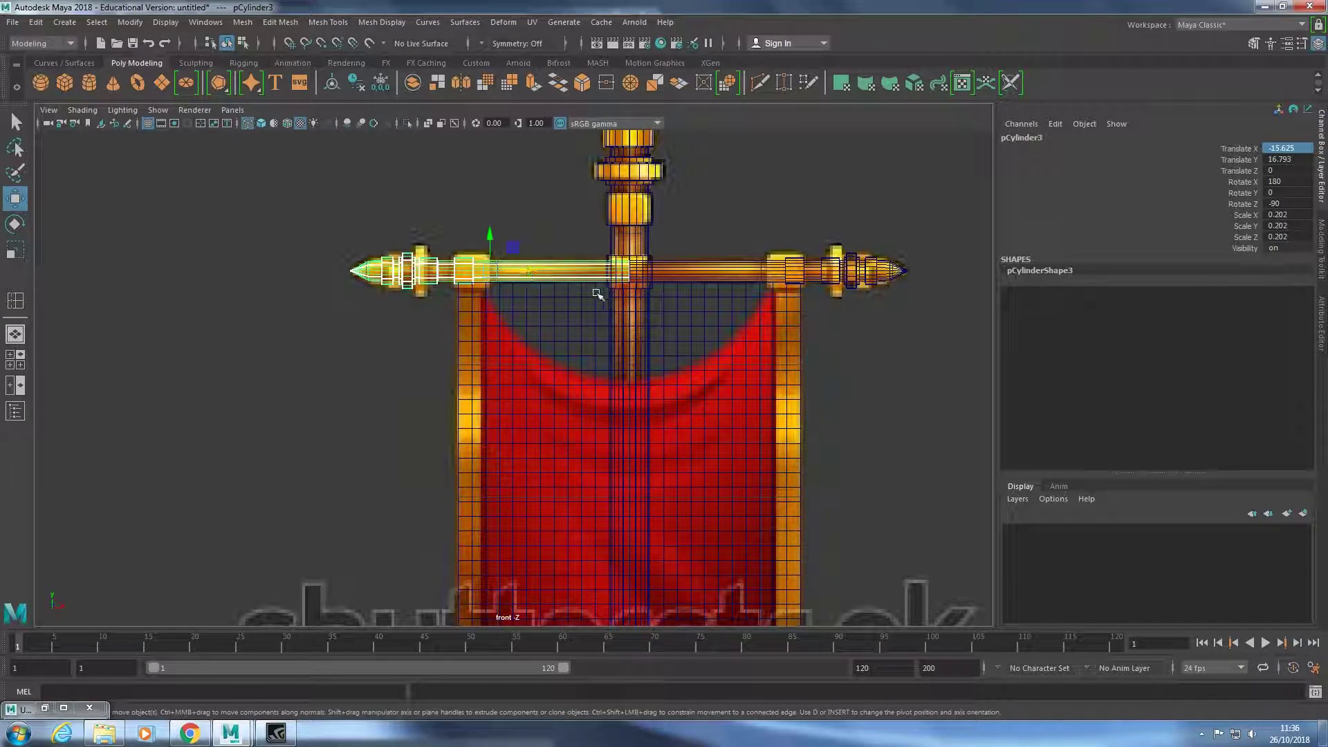
pyautogui.scroll(2, 597, 294)
pyautogui.scroll(-3, 602, 297)
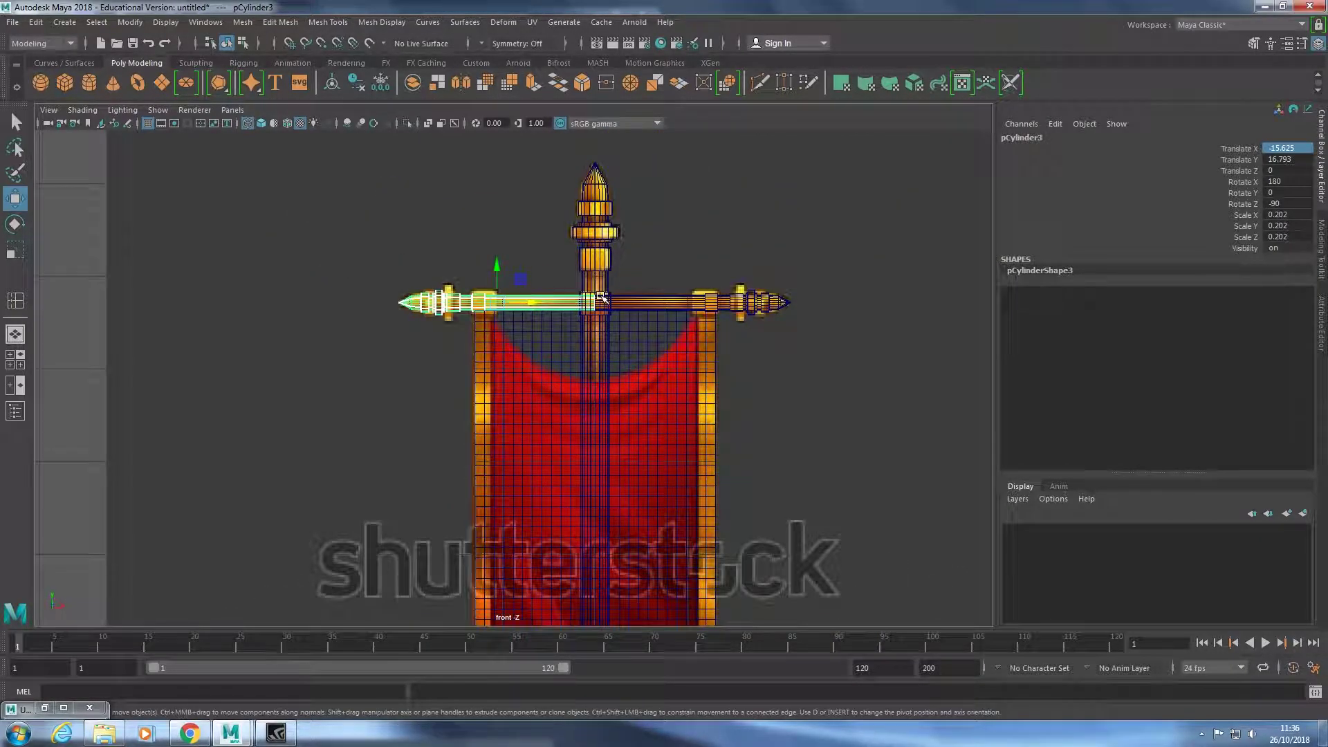
pyautogui.press('space')
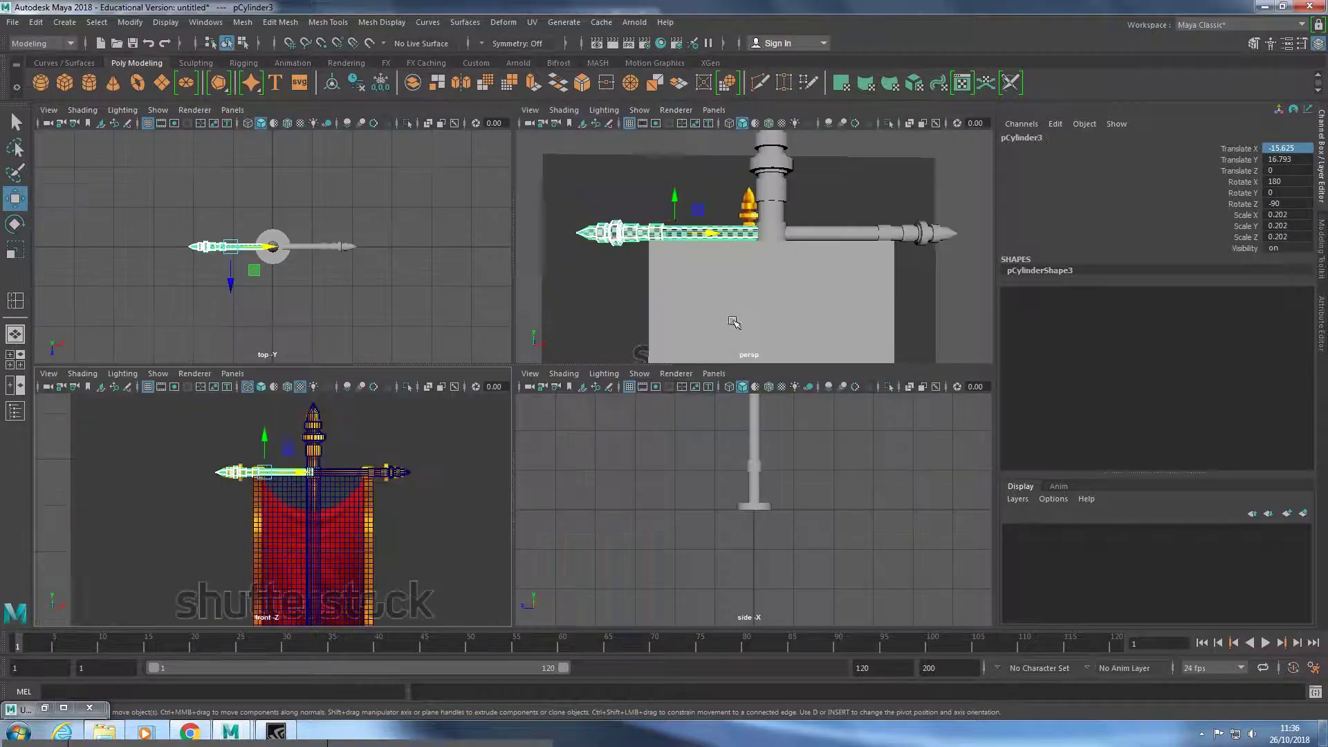
pyautogui.press('space')
# Select the flag plane's top-left corner vertex and enable soft selection on it.
pyautogui.click(886, 453)
pyautogui.moveTo(801, 505)
pyautogui.keyDown('alt'); pyautogui.mouseDown()
pyautogui.moveTo(649, 526)
pyautogui.moveTo(945, 489)
pyautogui.mouseUp(); pyautogui.keyUp('alt')
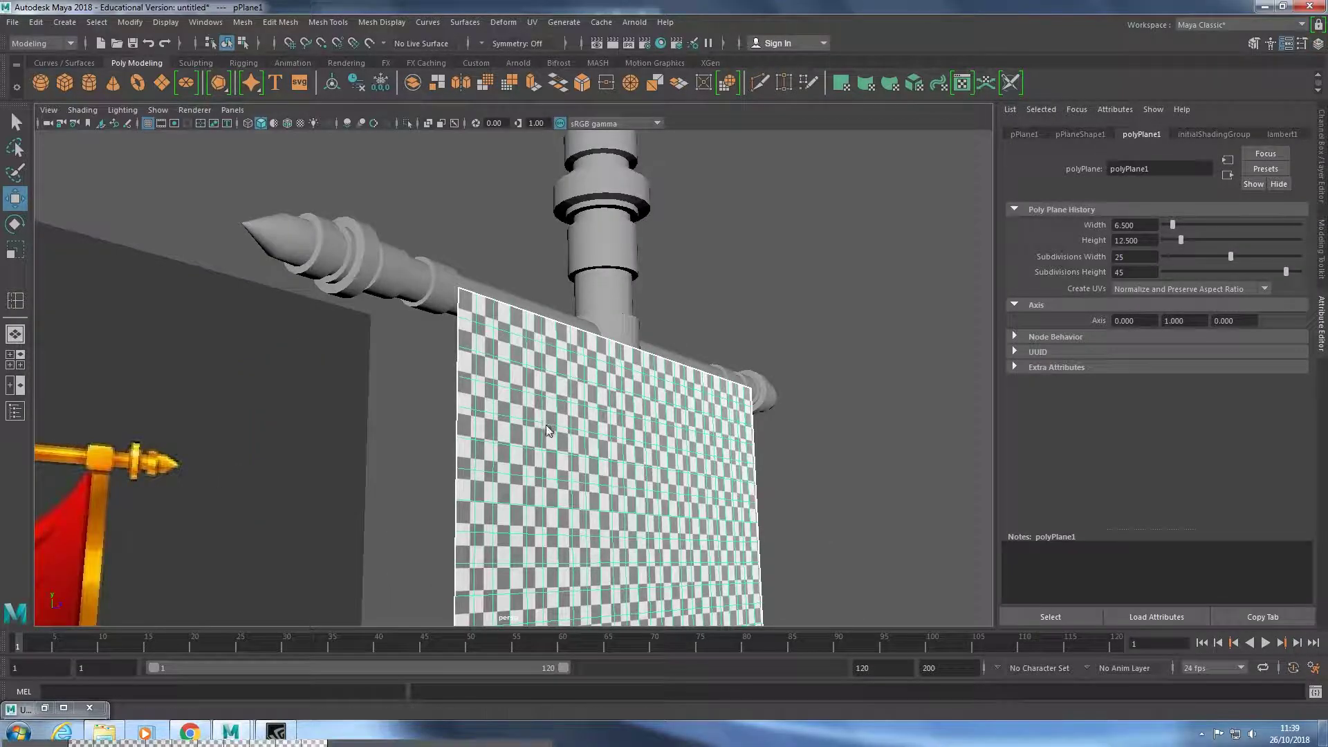
pyautogui.moveTo(484, 335); pyautogui.dragTo(451, 339, button='right')
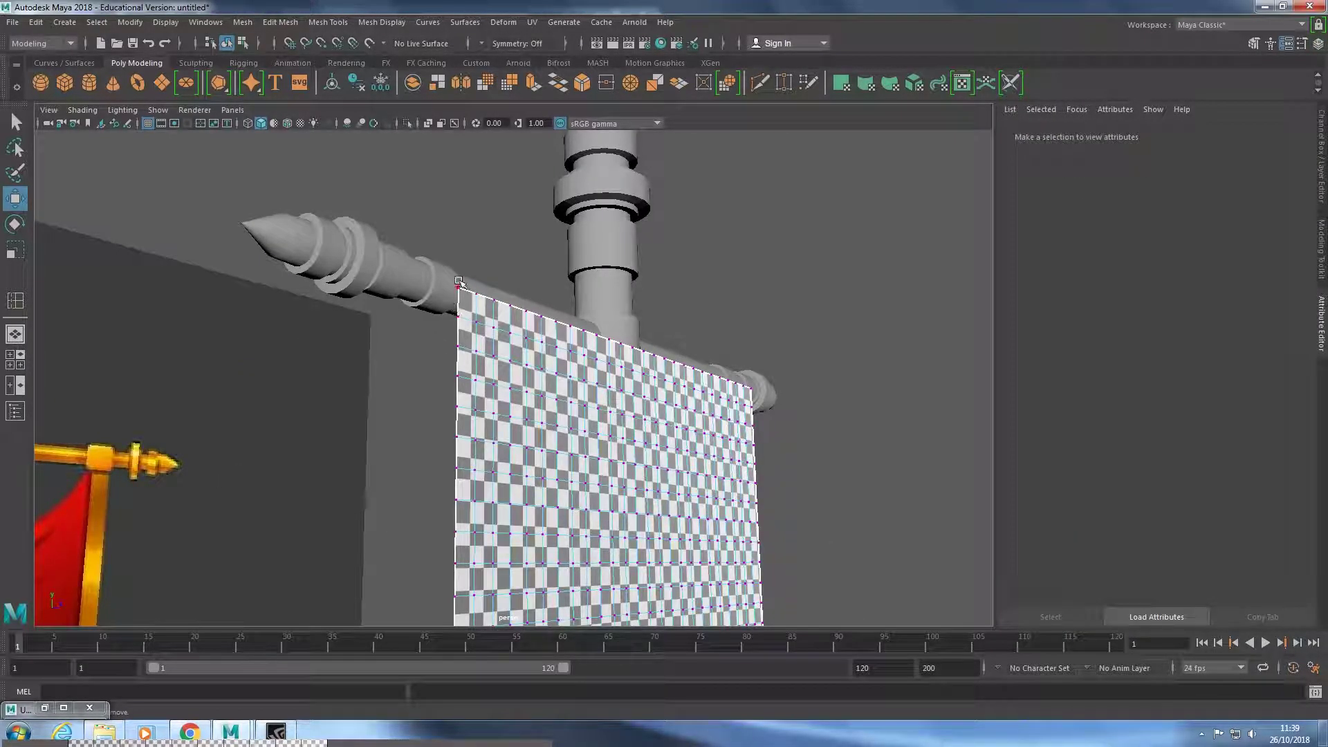
pyautogui.click(459, 283)
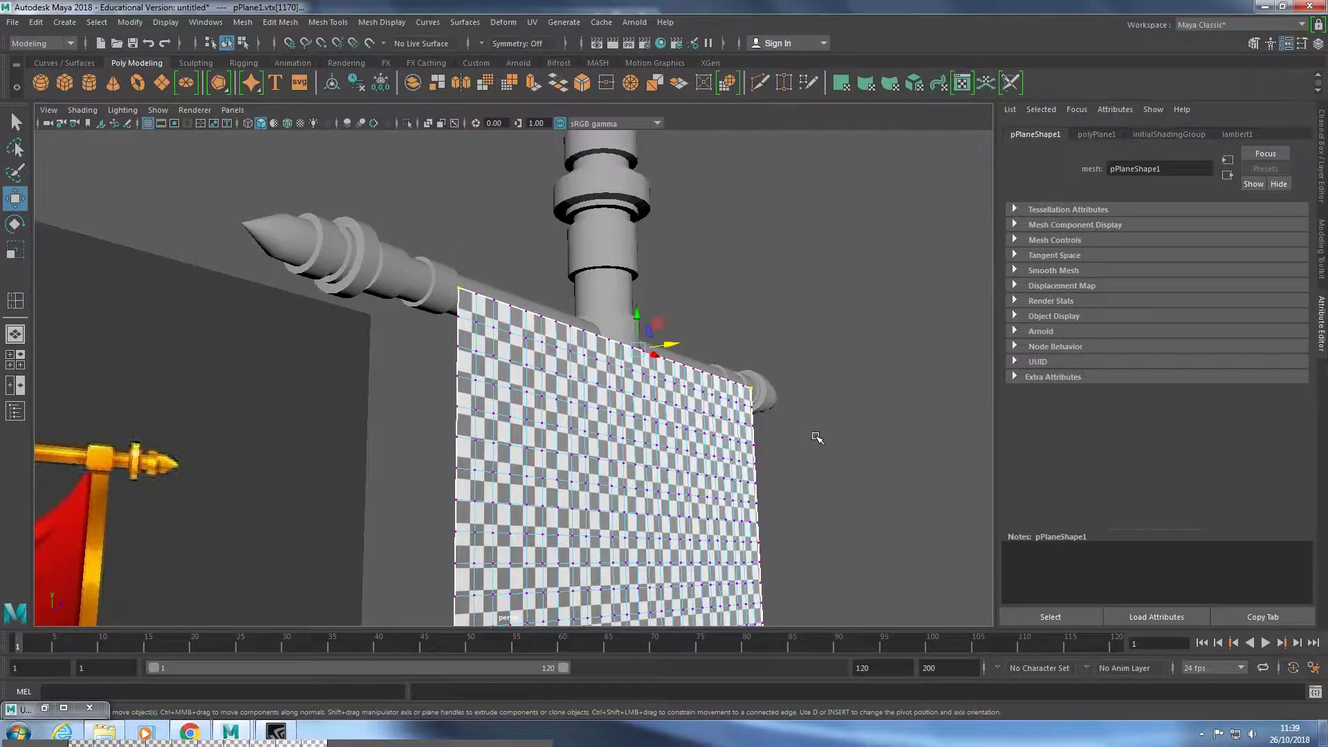
pyautogui.keyDown('alt'); pyautogui.moveTo(817, 437); pyautogui.dragTo(737, 478); pyautogui.keyUp('alt')
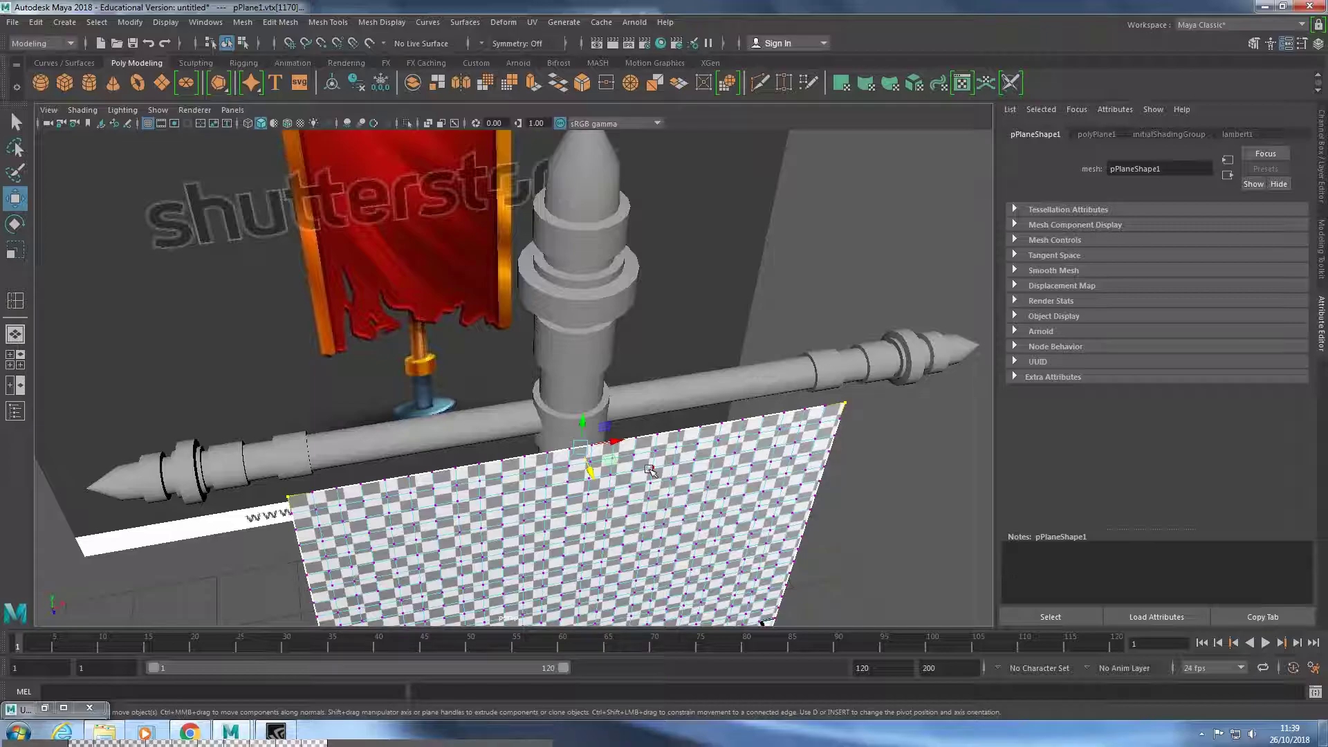
pyautogui.scroll(3, 387, 527)
pyautogui.keyDown('alt'); pyautogui.moveTo(207, 528); pyautogui.dragTo(335, 480); pyautogui.keyUp('alt')
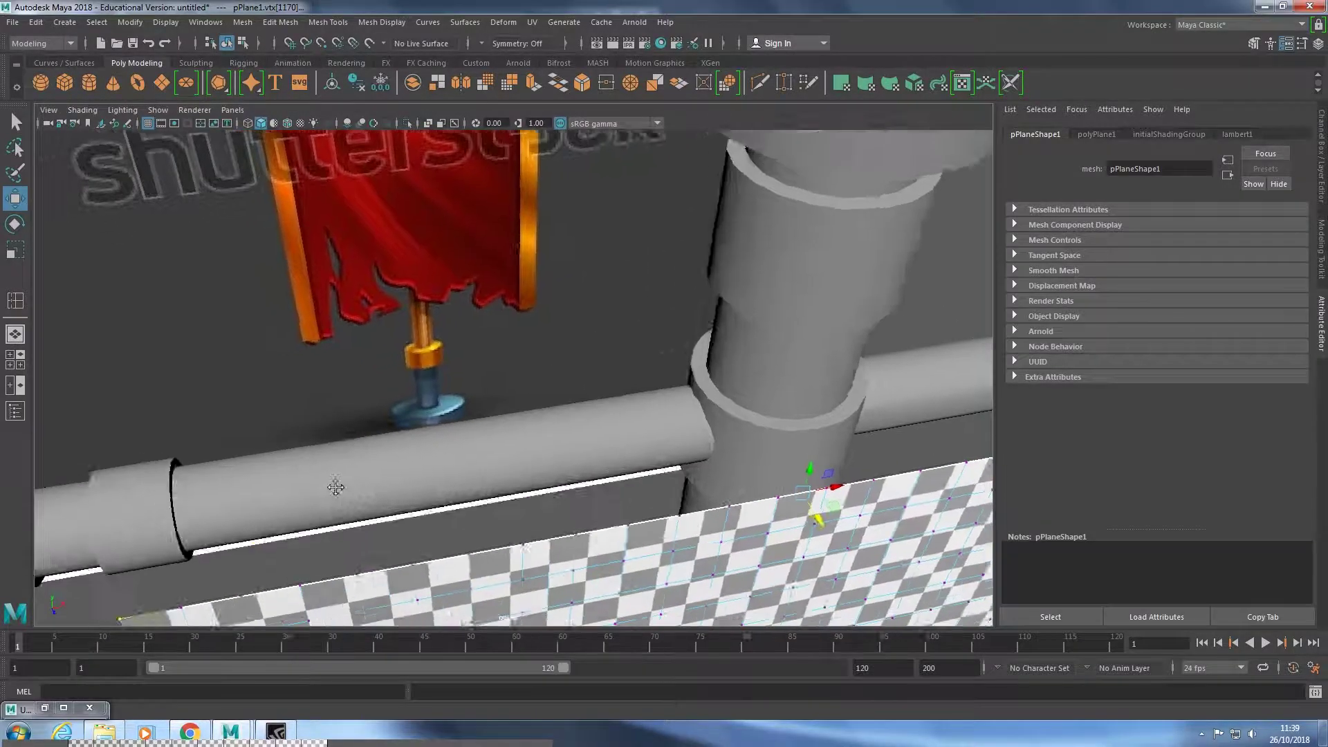
pyautogui.keyDown('alt'); pyautogui.moveTo(335, 480); pyautogui.dragTo(525, 484, button='right'); pyautogui.keyUp('alt')
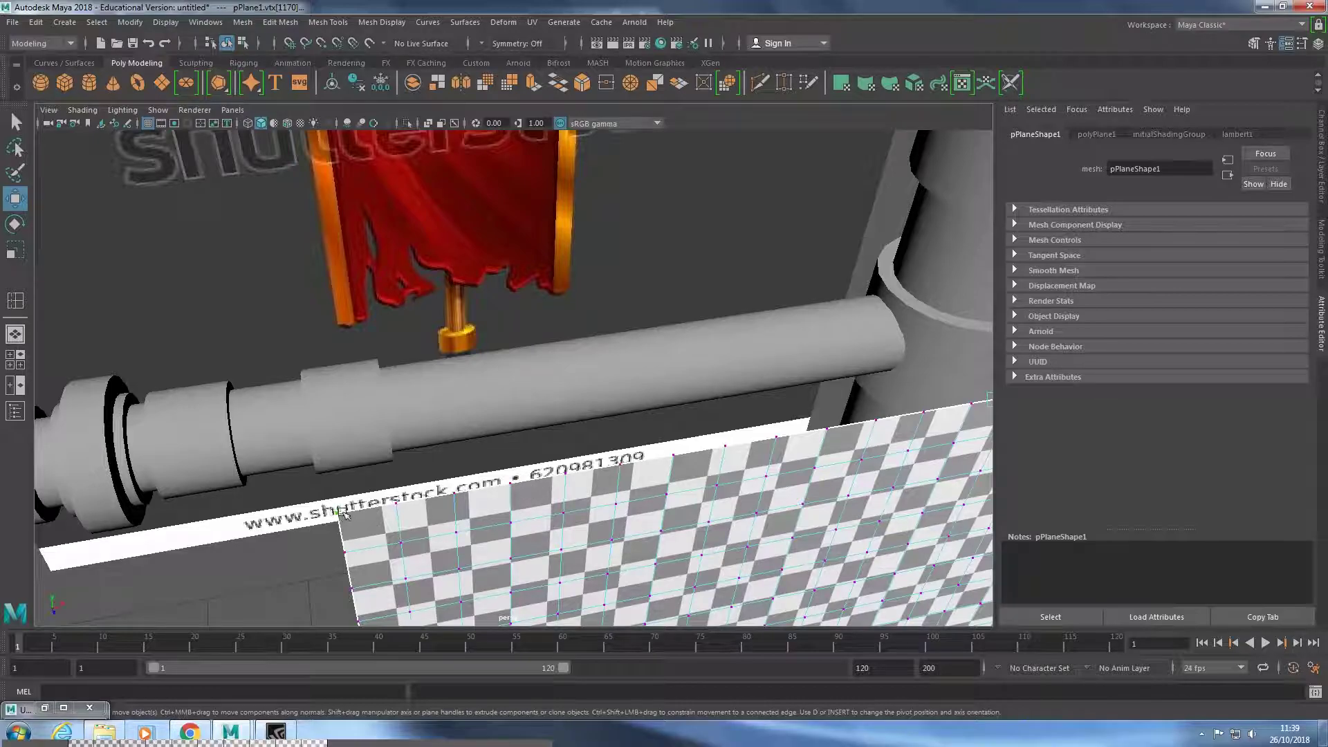
pyautogui.hotkey('ctrl', 'z')
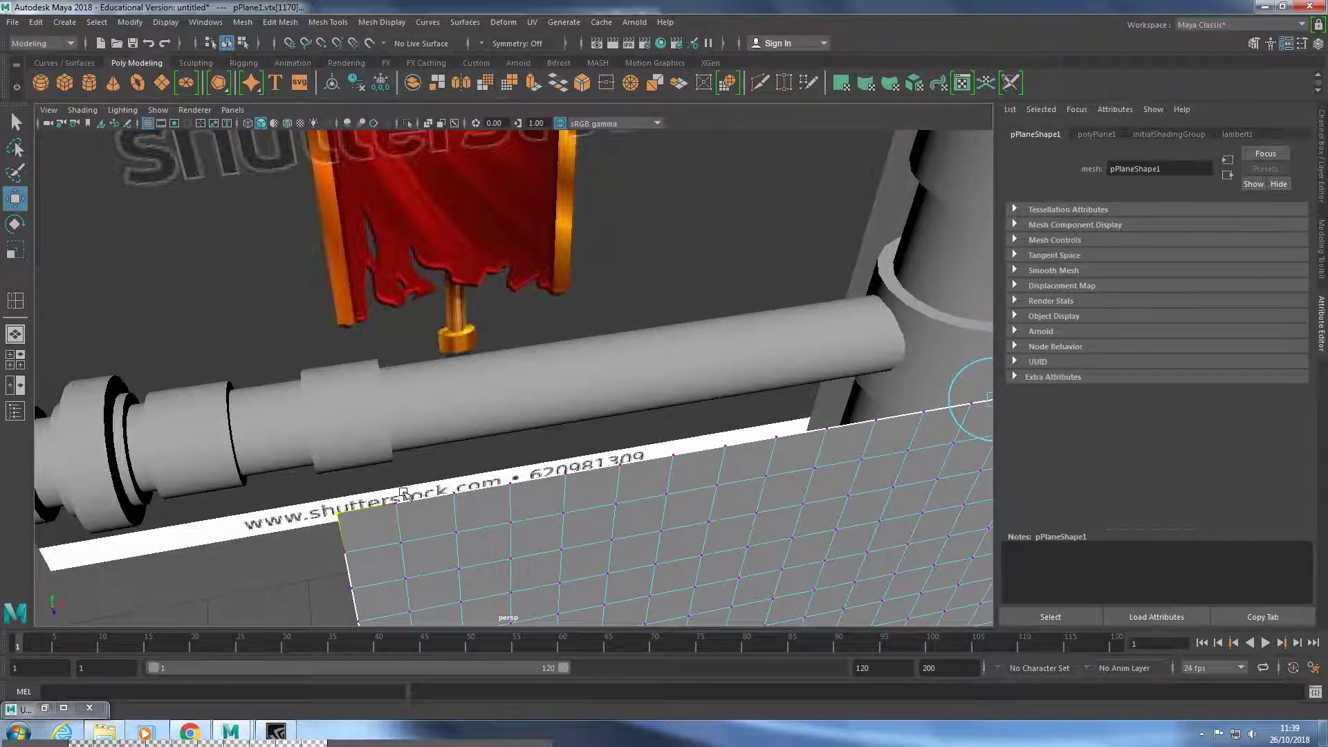
# Widen the soft-selection falloff and pull the flag's top corner up to the crossbar.
pyautogui.press('b')
pyautogui.moveTo(405, 492)
pyautogui.mouseDown()
pyautogui.moveTo(921, 494)
pyautogui.moveTo(899, 495)
pyautogui.mouseUp()
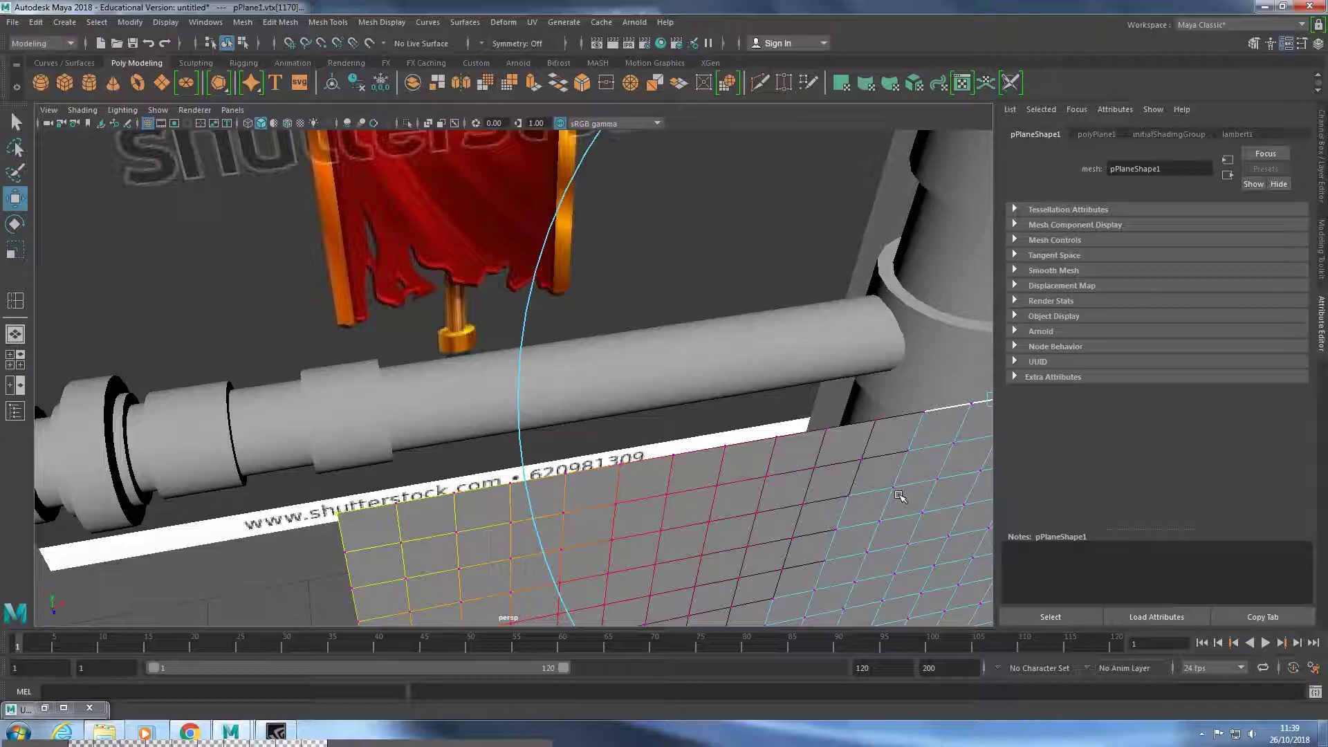
pyautogui.moveTo(887, 498)
pyautogui.keyDown('alt'); pyautogui.mouseDown()
pyautogui.moveTo(739, 410)
pyautogui.moveTo(842, 450)
pyautogui.moveTo(664, 388)
pyautogui.moveTo(681, 394)
pyautogui.mouseUp(); pyautogui.keyUp('alt')
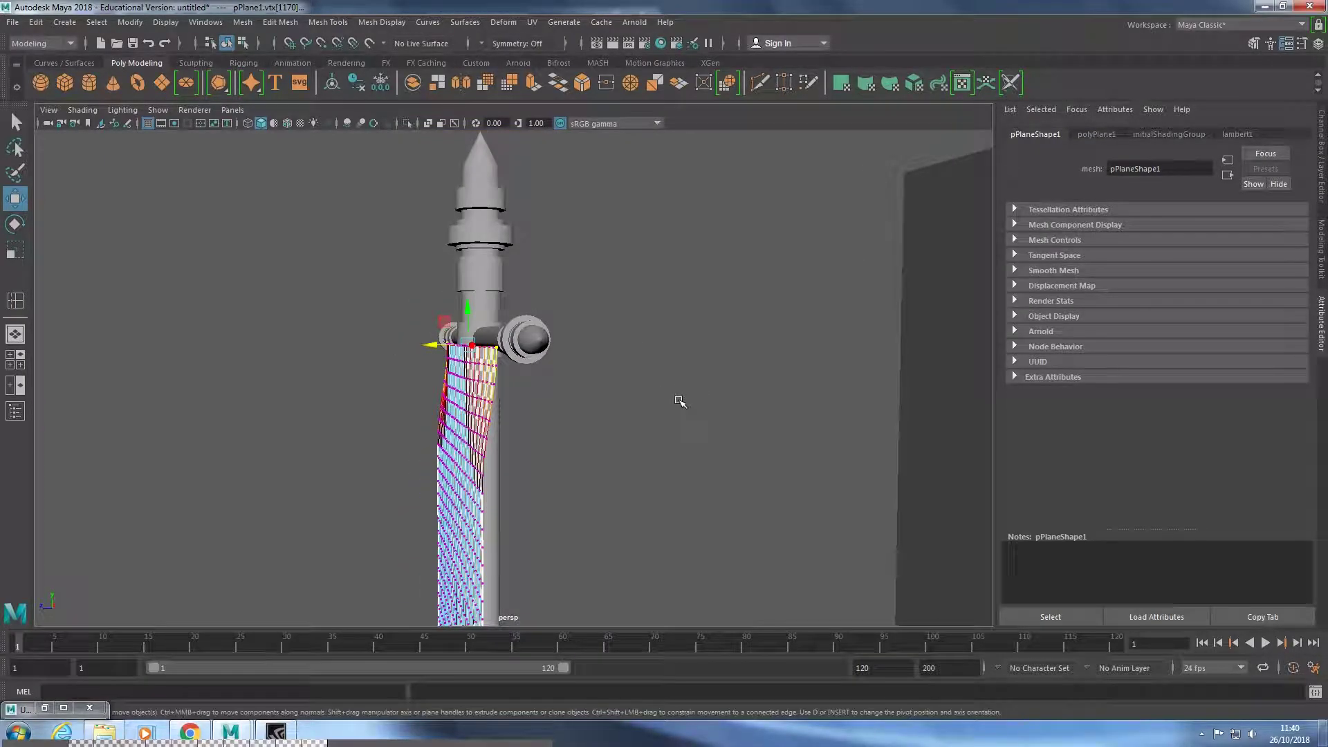
pyautogui.moveTo(526, 253)
pyautogui.keyDown('alt'); pyautogui.mouseDown()
pyautogui.moveTo(563, 311)
pyautogui.moveTo(664, 366)
pyautogui.moveTo(797, 381)
pyautogui.moveTo(699, 387)
pyautogui.moveTo(760, 401)
pyautogui.moveTo(739, 414)
pyautogui.mouseUp(); pyautogui.keyUp('alt')
pyautogui.hotkey('ctrl', 'z')
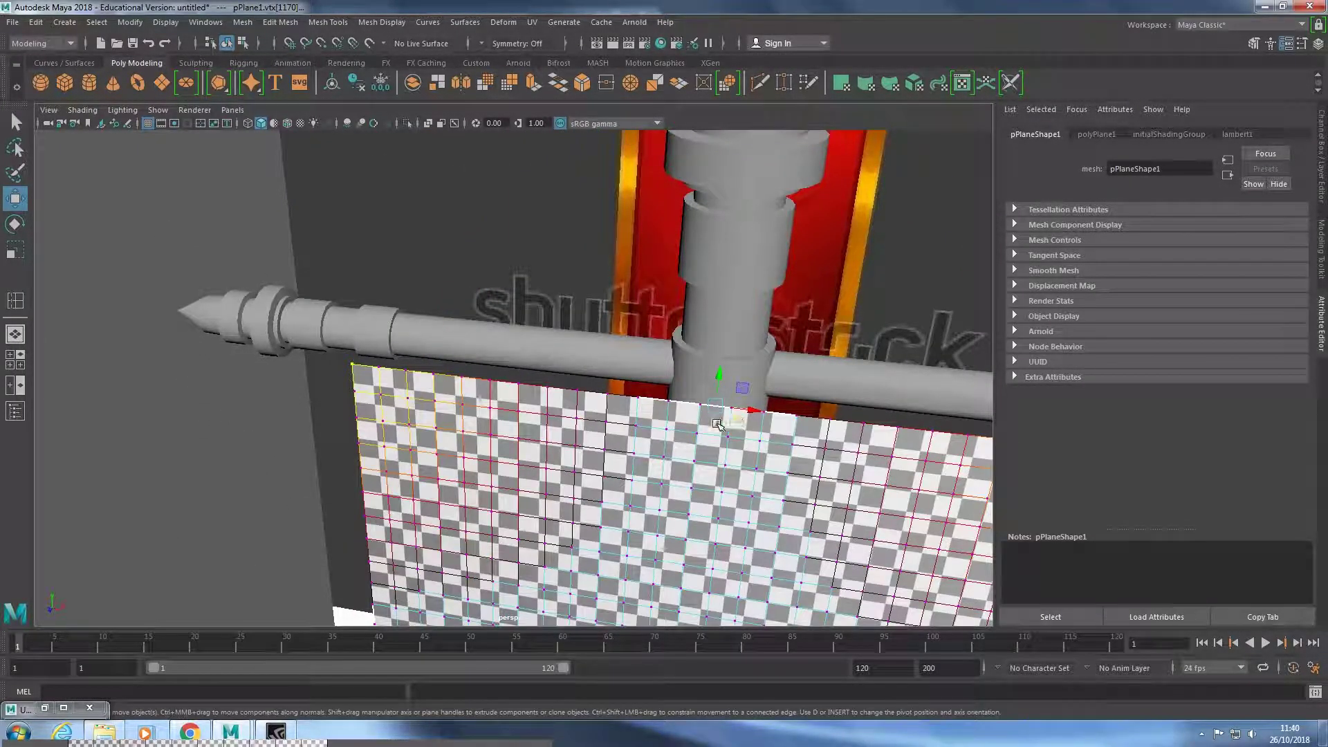
pyautogui.moveTo(717, 418)
pyautogui.mouseDown()
pyautogui.moveTo(851, 450)
pyautogui.moveTo(720, 419)
pyautogui.moveTo(595, 476)
pyautogui.mouseUp()
# Select the crossbar rod and show its layout in the UV Editor.
pyautogui.rightClick(566, 334)
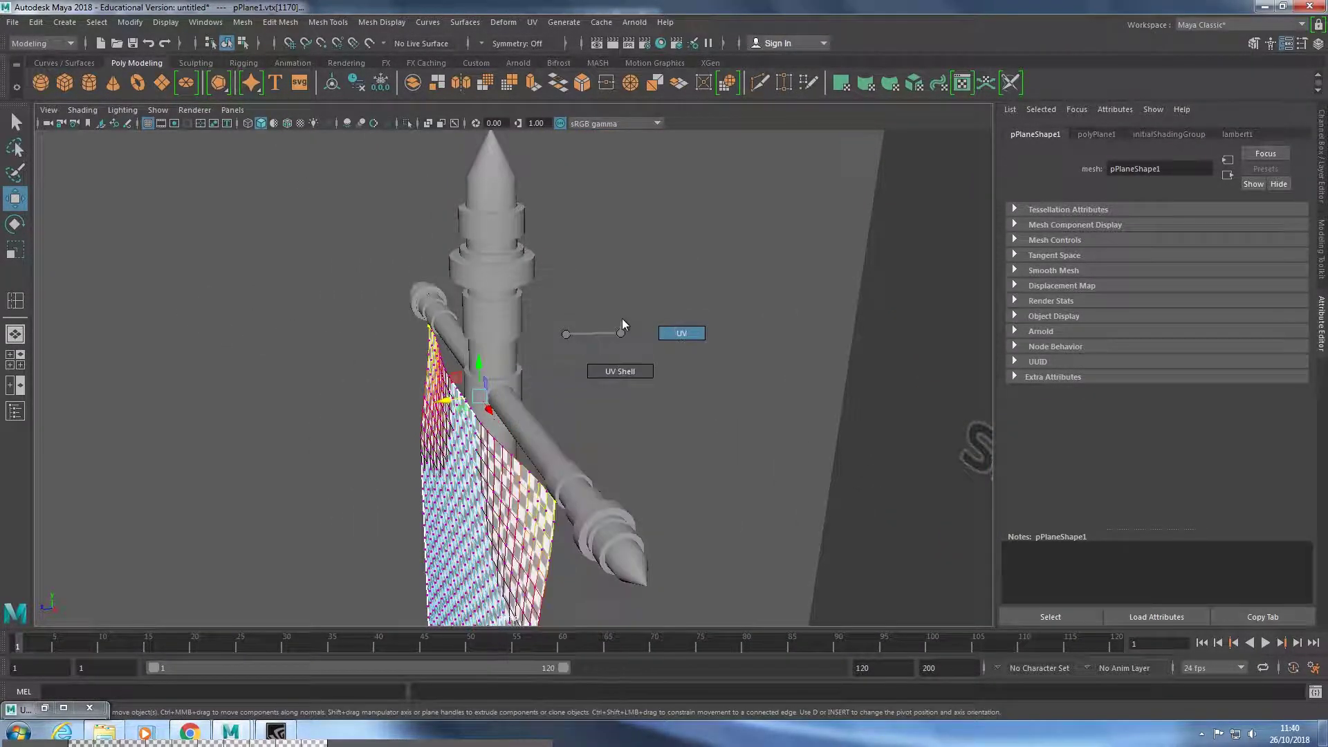
pyautogui.click(516, 413)
pyautogui.click(634, 21)
pyautogui.moveTo(531, 22)
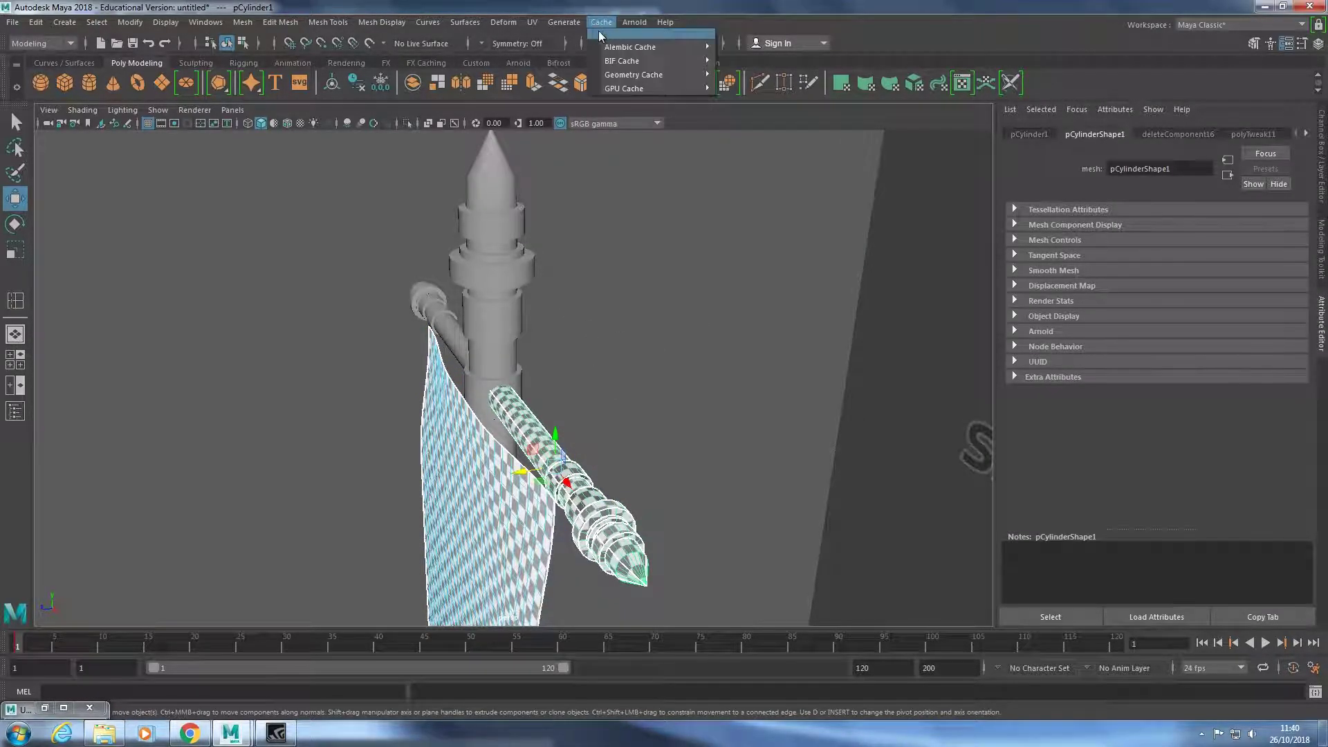
pyautogui.click(601, 49)
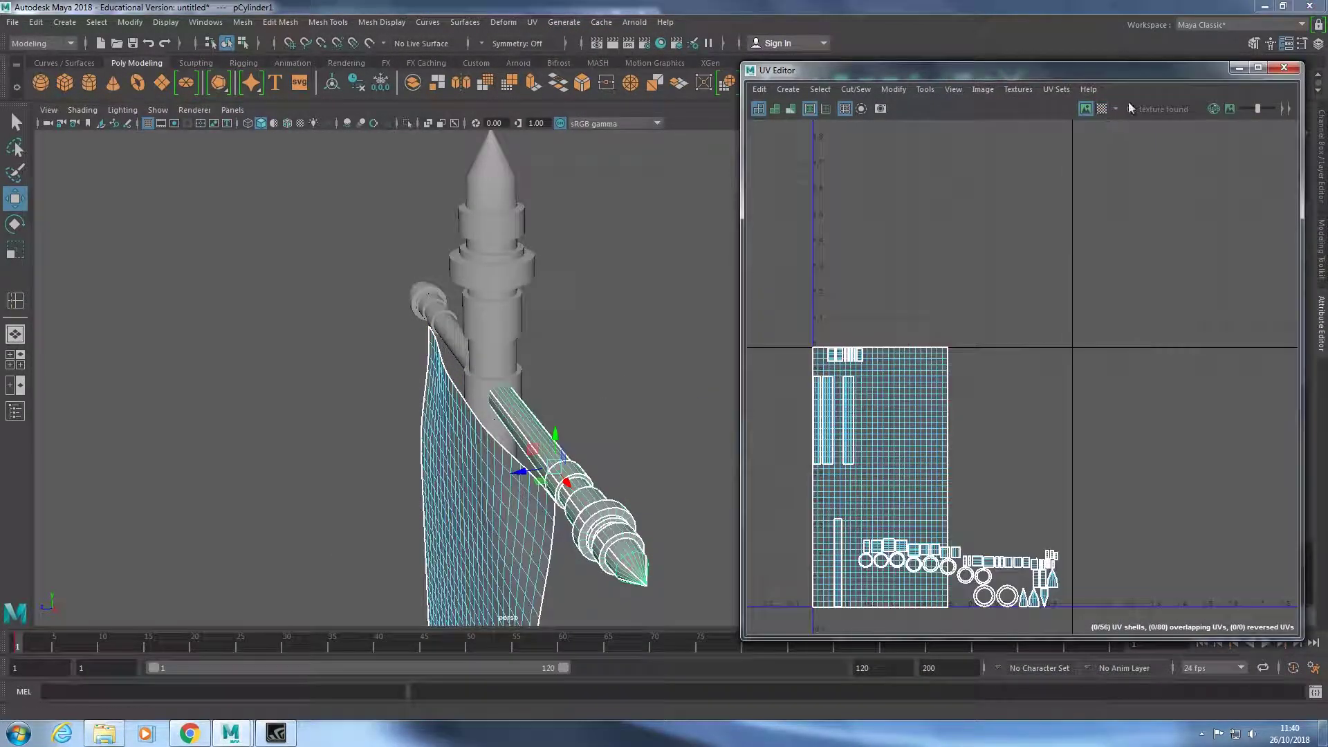
# Minimise the UV Editor and frame the pole and flag against the reference backdrop.
pyautogui.click(1239, 67)
pyautogui.keyDown('alt'); pyautogui.moveTo(771, 415); pyautogui.dragTo(534, 419); pyautogui.keyUp('alt')
pyautogui.rightClick(535, 420)
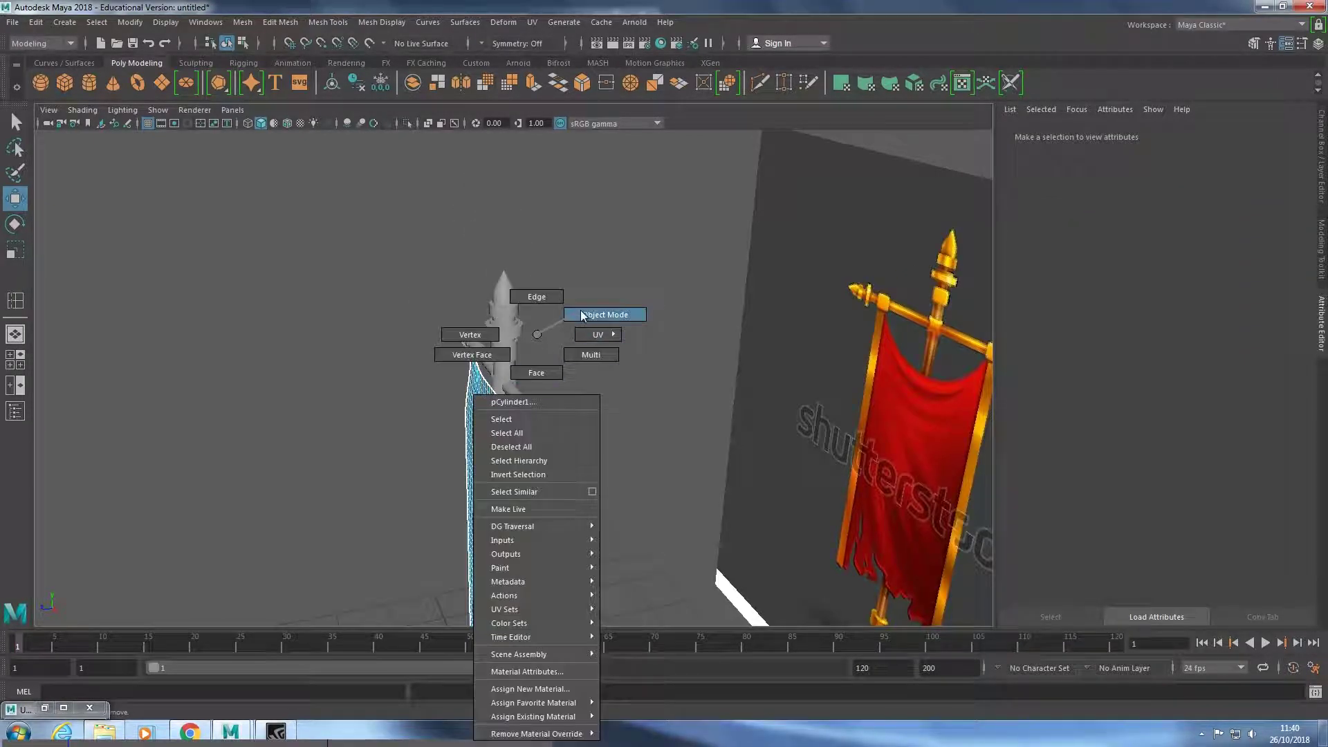
pyautogui.moveTo(640, 450)
pyautogui.keyDown('alt'); pyautogui.mouseDown()
pyautogui.moveTo(852, 528)
pyautogui.moveTo(607, 435)
pyautogui.moveTo(851, 474)
pyautogui.moveTo(826, 525)
pyautogui.moveTo(800, 533)
pyautogui.moveTo(839, 450)
pyautogui.moveTo(756, 522)
pyautogui.mouseUp(); pyautogui.keyUp('alt')
pyautogui.keyDown('alt'); pyautogui.moveTo(756, 522); pyautogui.dragTo(829, 549, button='right'); pyautogui.keyUp('alt')
pyautogui.moveTo(829, 548)
pyautogui.keyDown('alt'); pyautogui.mouseDown()
pyautogui.moveTo(688, 469)
pyautogui.moveTo(680, 368)
pyautogui.moveTo(719, 484)
pyautogui.moveTo(830, 516)
pyautogui.mouseUp(); pyautogui.keyUp('alt')
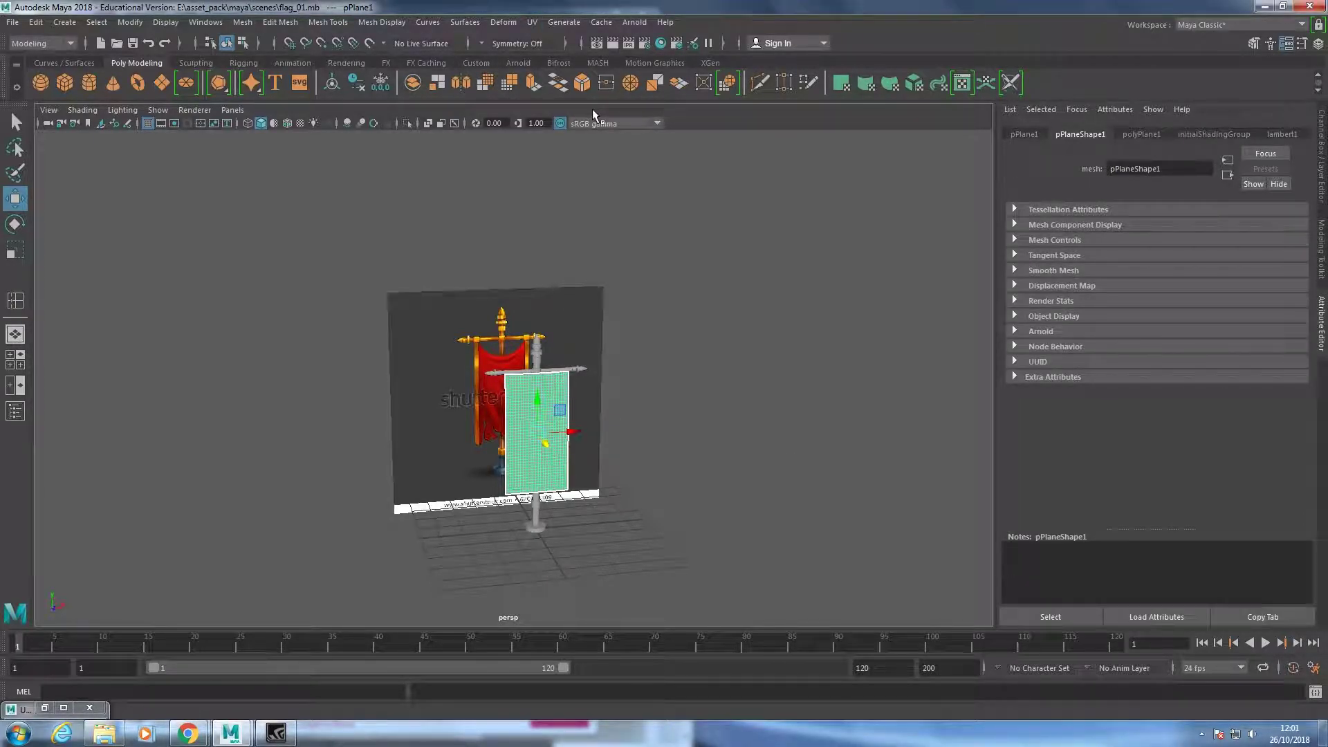
# Convert the flag plane to nCloth and select the nucleus1 solver.
pyautogui.scroll(3, 588, 166)
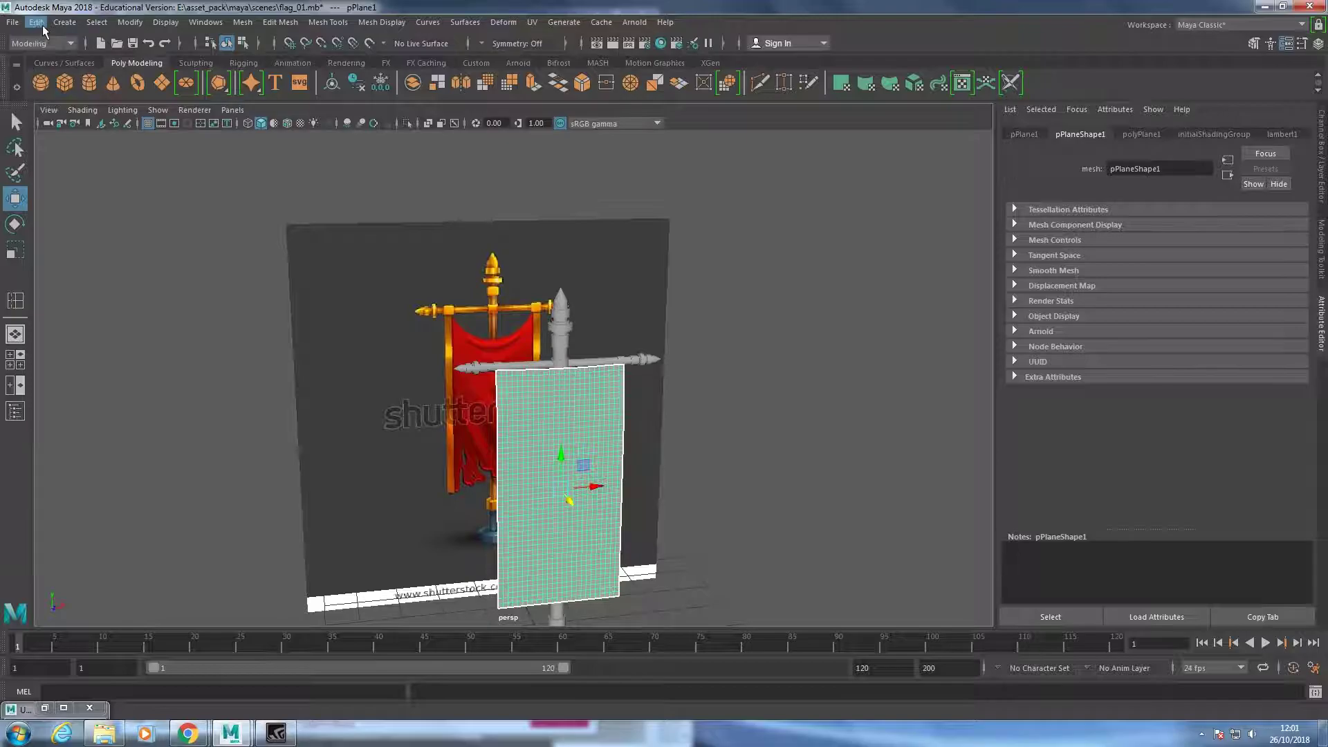
pyautogui.keyDown('alt'); pyautogui.moveTo(818, 466); pyautogui.dragTo(579, 586); pyautogui.keyUp('alt')
pyautogui.click(553, 590)
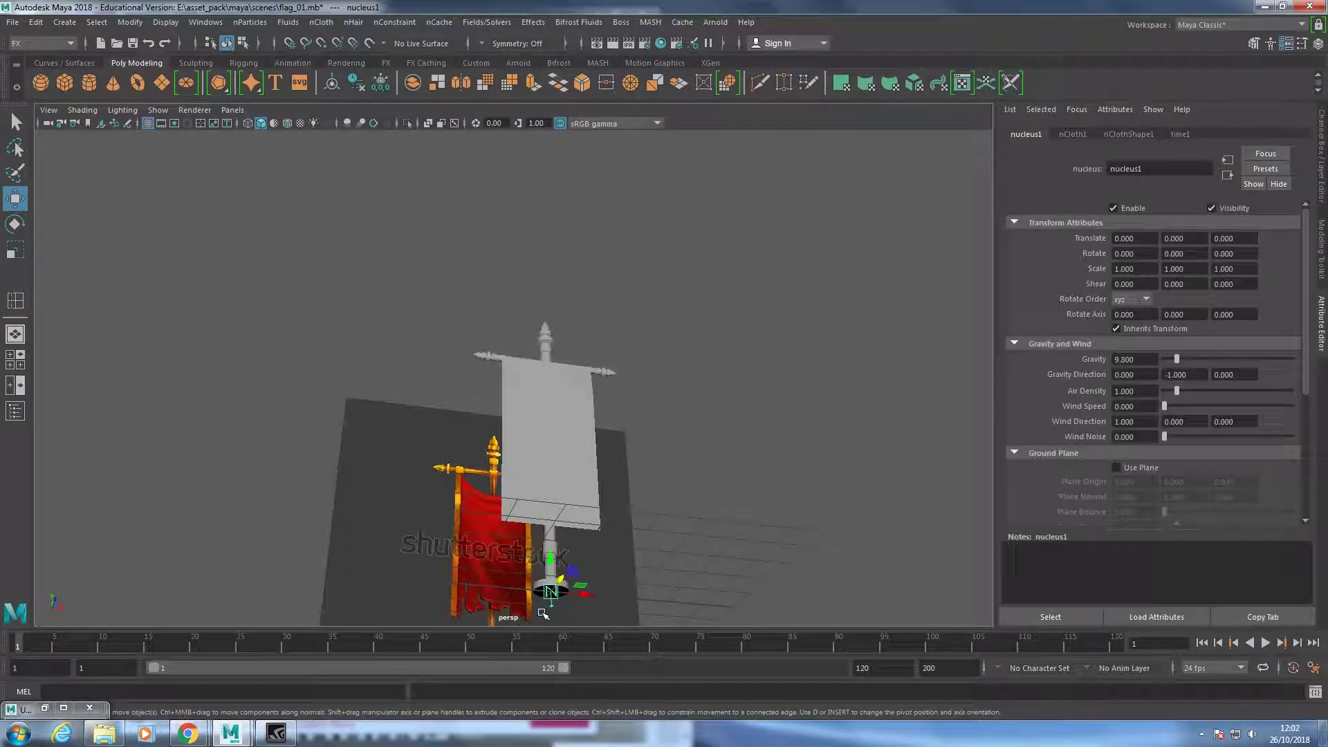
pyautogui.keyDown('alt'); pyautogui.moveTo(692, 562); pyautogui.dragTo(585, 608); pyautogui.keyUp('alt')
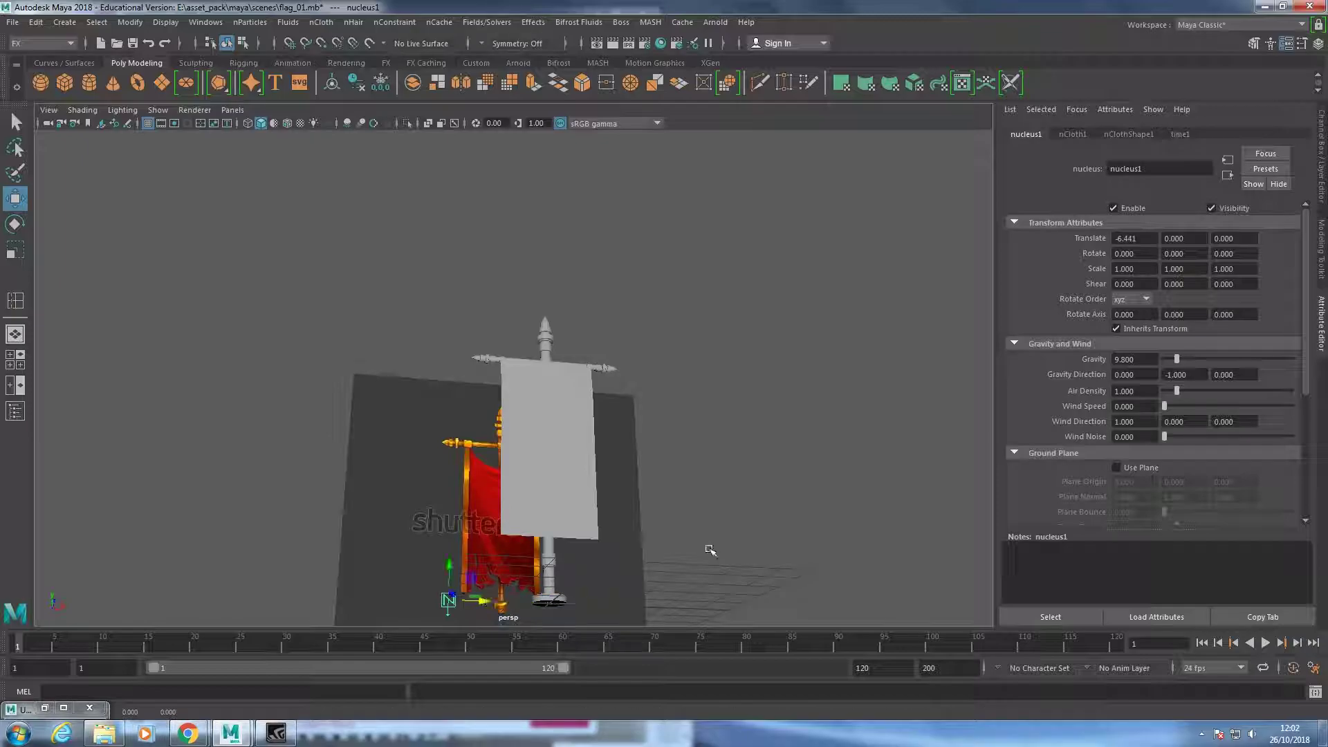
pyautogui.moveTo(711, 549)
pyautogui.keyDown('alt'); pyautogui.mouseDown()
pyautogui.moveTo(736, 552)
pyautogui.moveTo(752, 582)
pyautogui.mouseUp(); pyautogui.keyUp('alt')
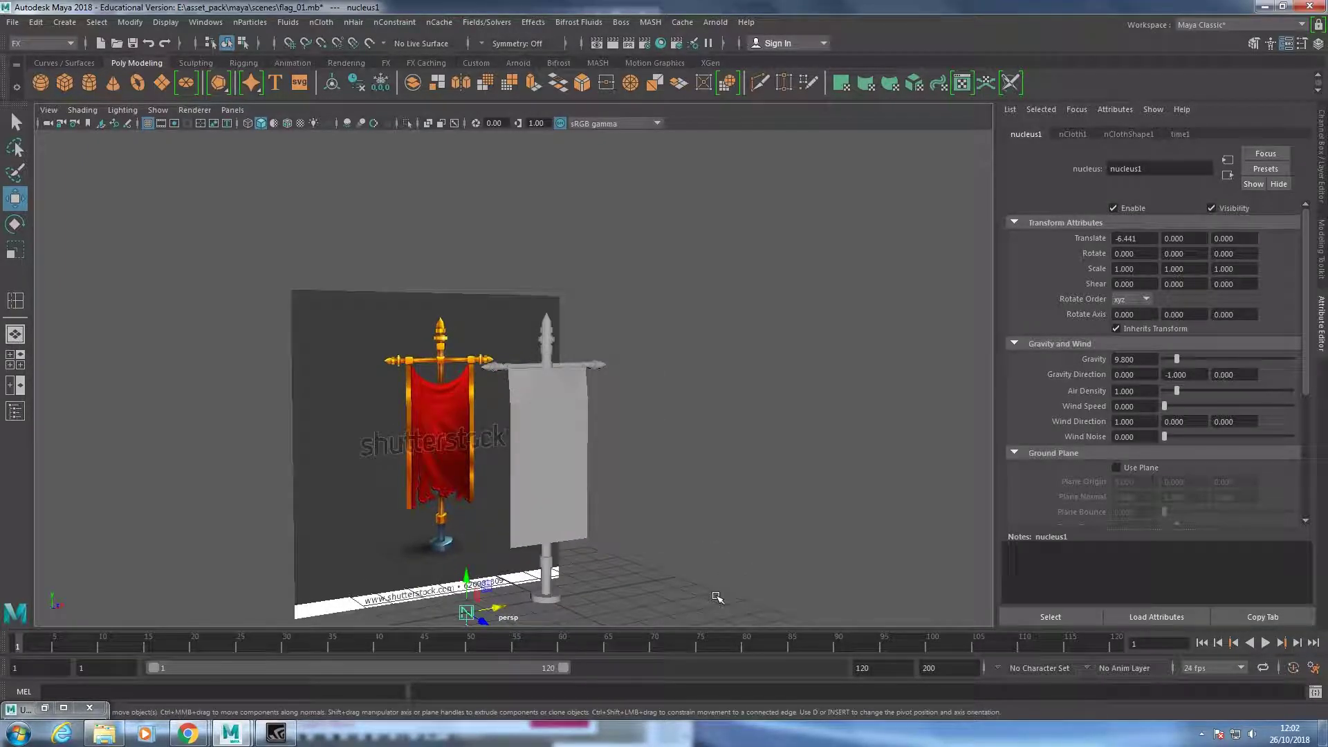
# Hide the red-flag reference backdrop and orbit to face the grey banner.
pyautogui.click(365, 396)
pyautogui.press('Delete')
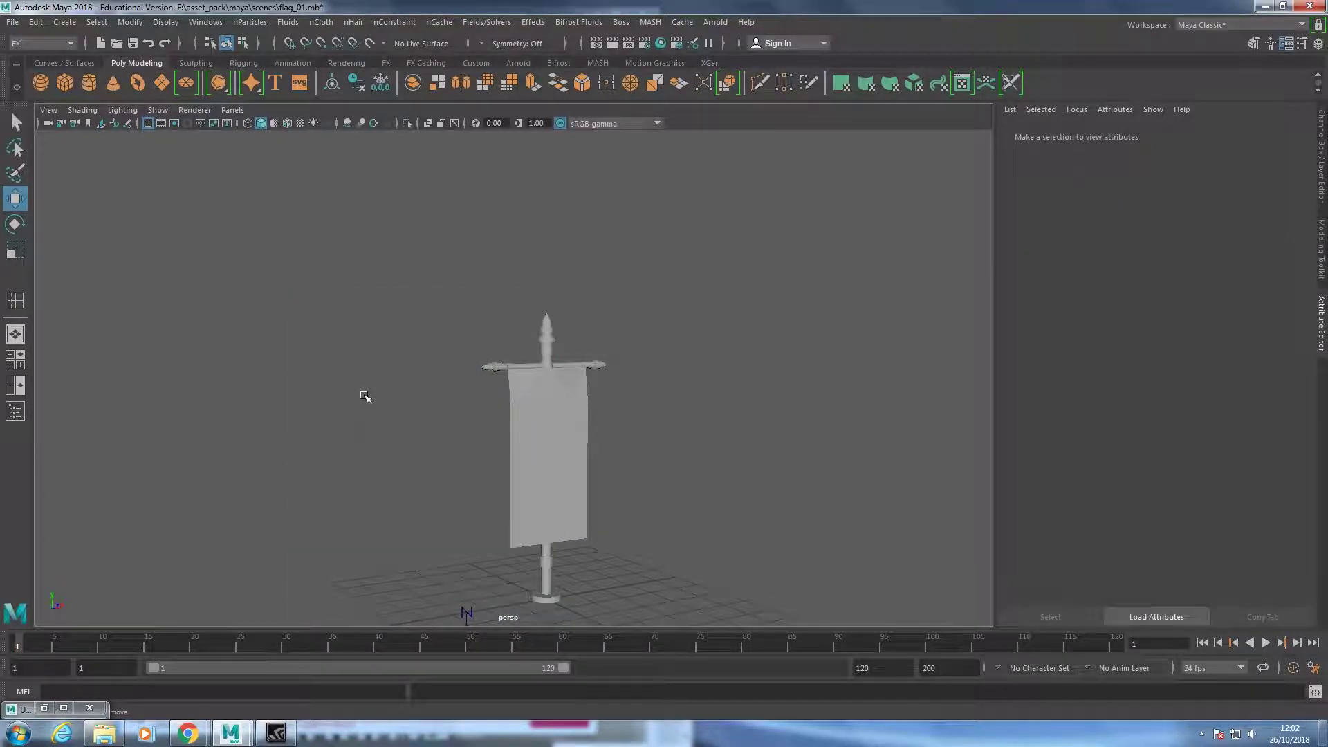
pyautogui.scroll(-3, 696, 465)
pyautogui.moveTo(687, 450)
pyautogui.keyDown('alt'); pyautogui.mouseDown()
pyautogui.moveTo(430, 467)
pyautogui.moveTo(627, 485)
pyautogui.moveTo(631, 454)
pyautogui.mouseUp(); pyautogui.keyUp('alt')
pyautogui.scroll(3, 634, 453)
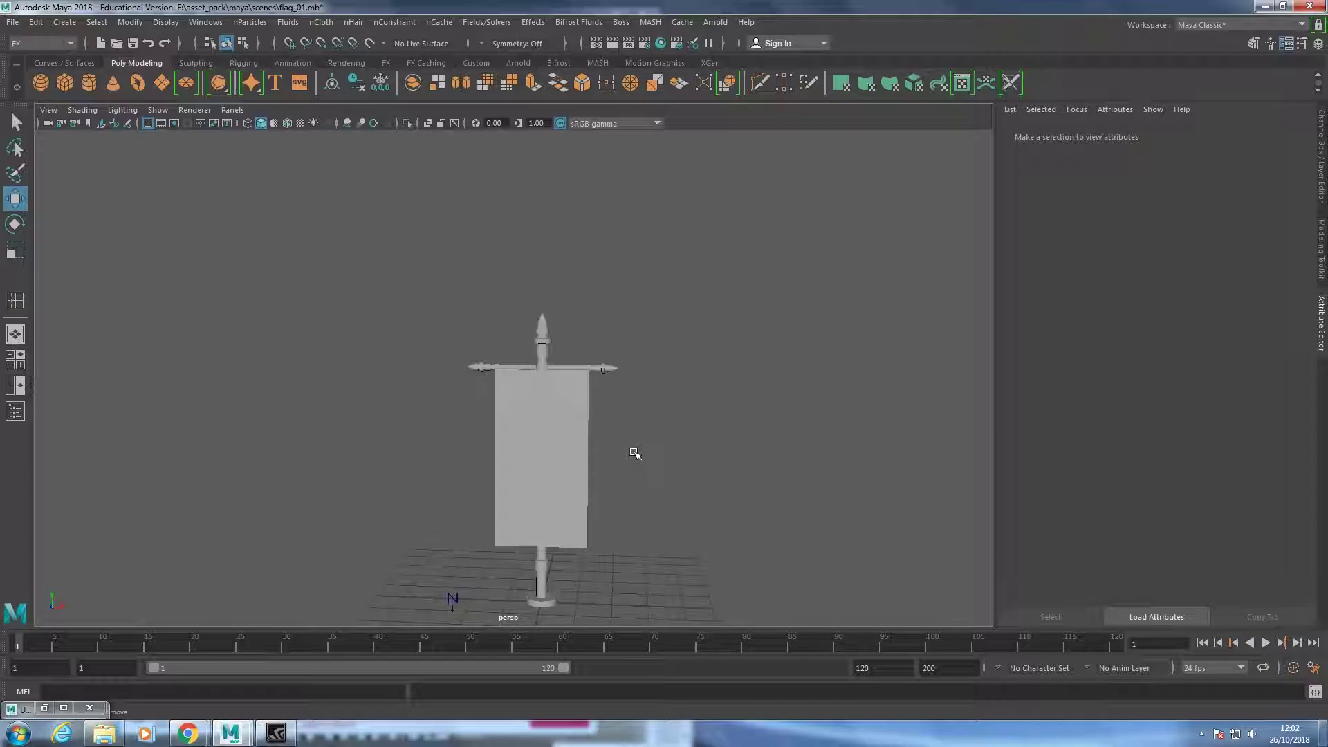
# With the flag cloth selected, set the Time Slider framerate to 24 fps and save preferences.
pyautogui.click(89, 708)
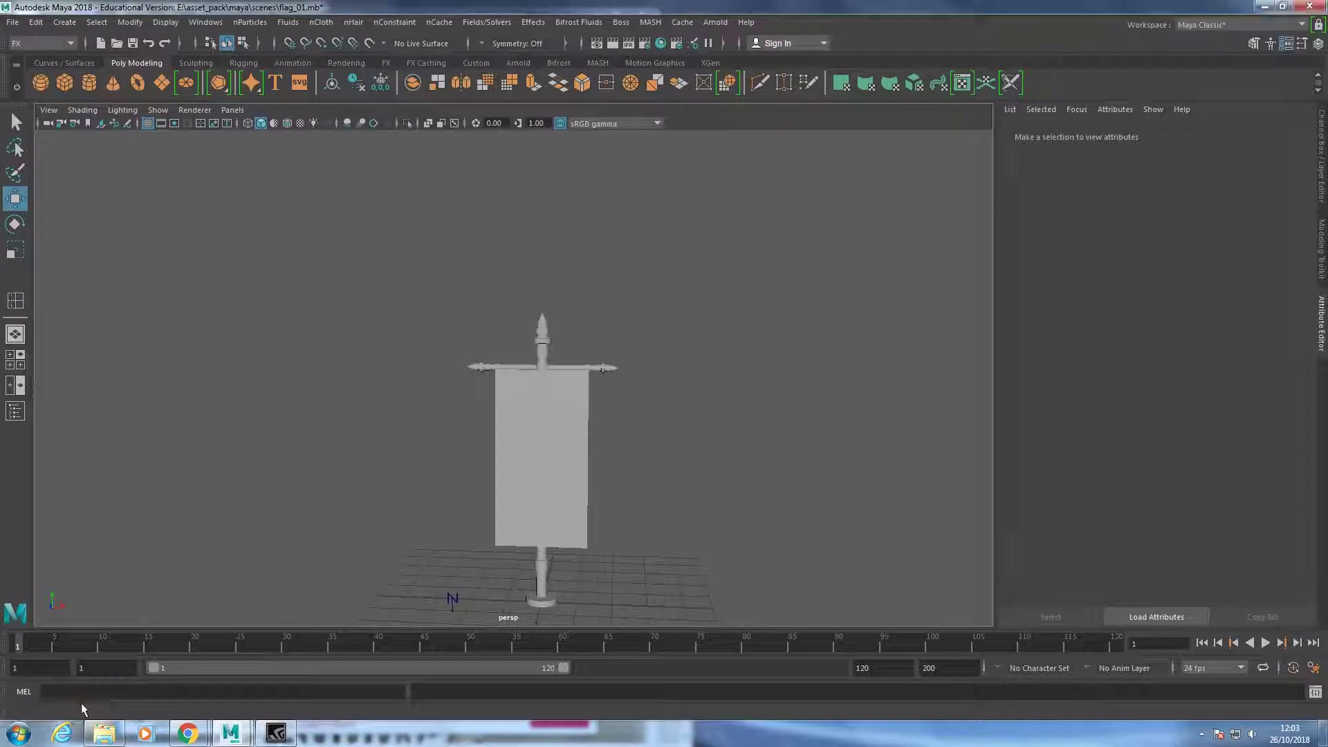
pyautogui.click(530, 516)
pyautogui.click(1314, 668)
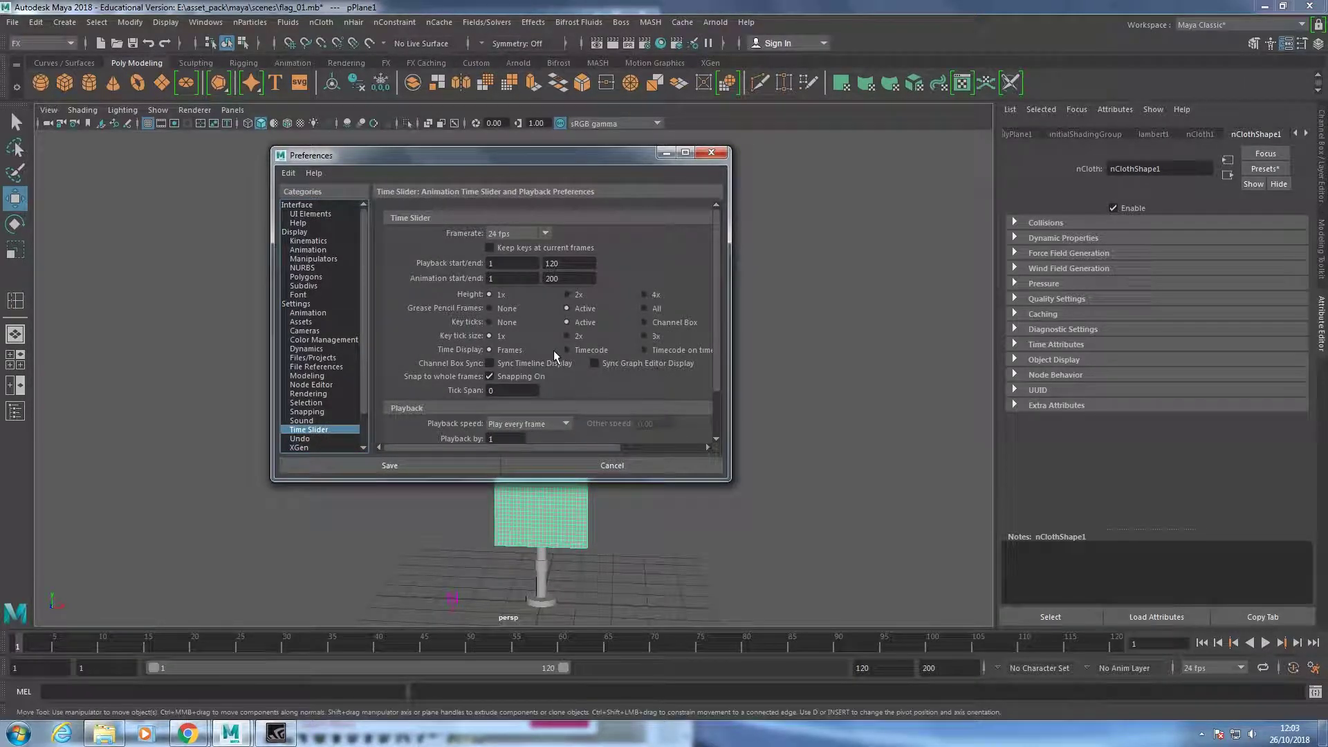
pyautogui.scroll(-2, 554, 351)
pyautogui.scroll(2, 554, 350)
pyautogui.click(546, 232)
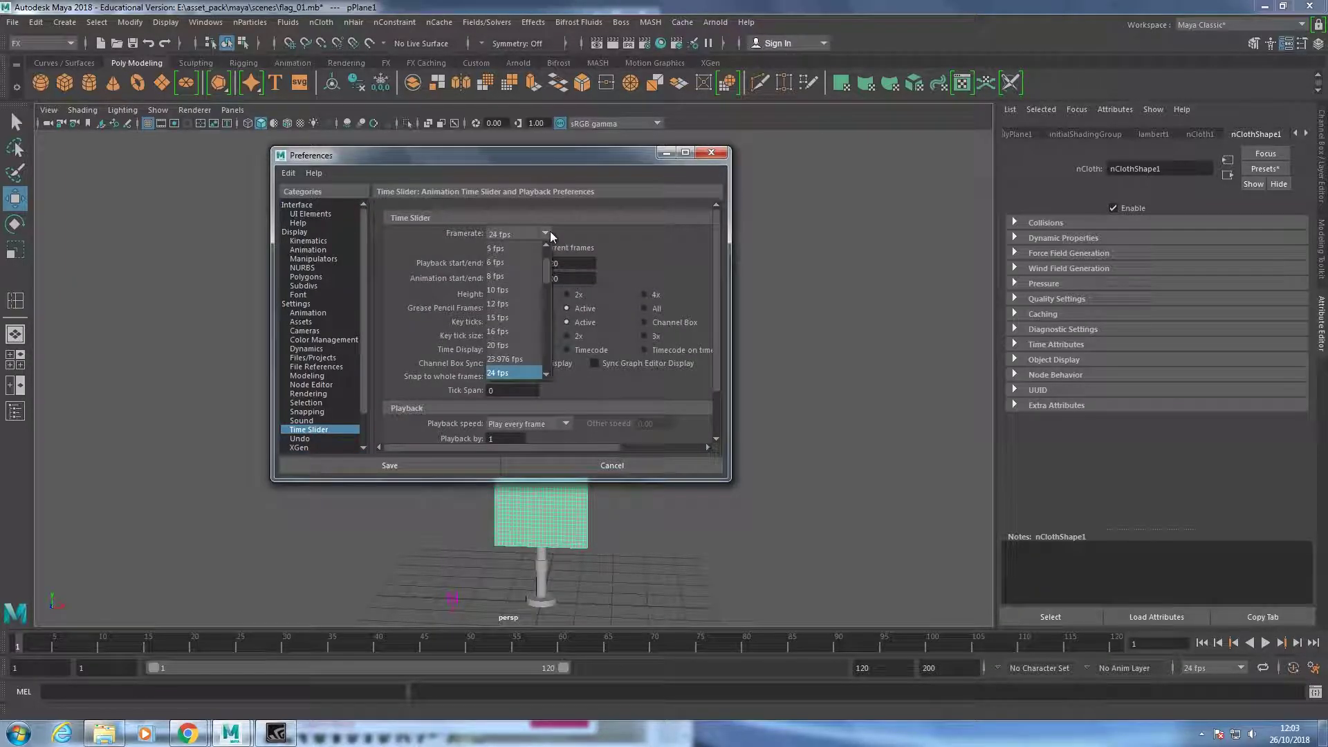
pyautogui.click(504, 374)
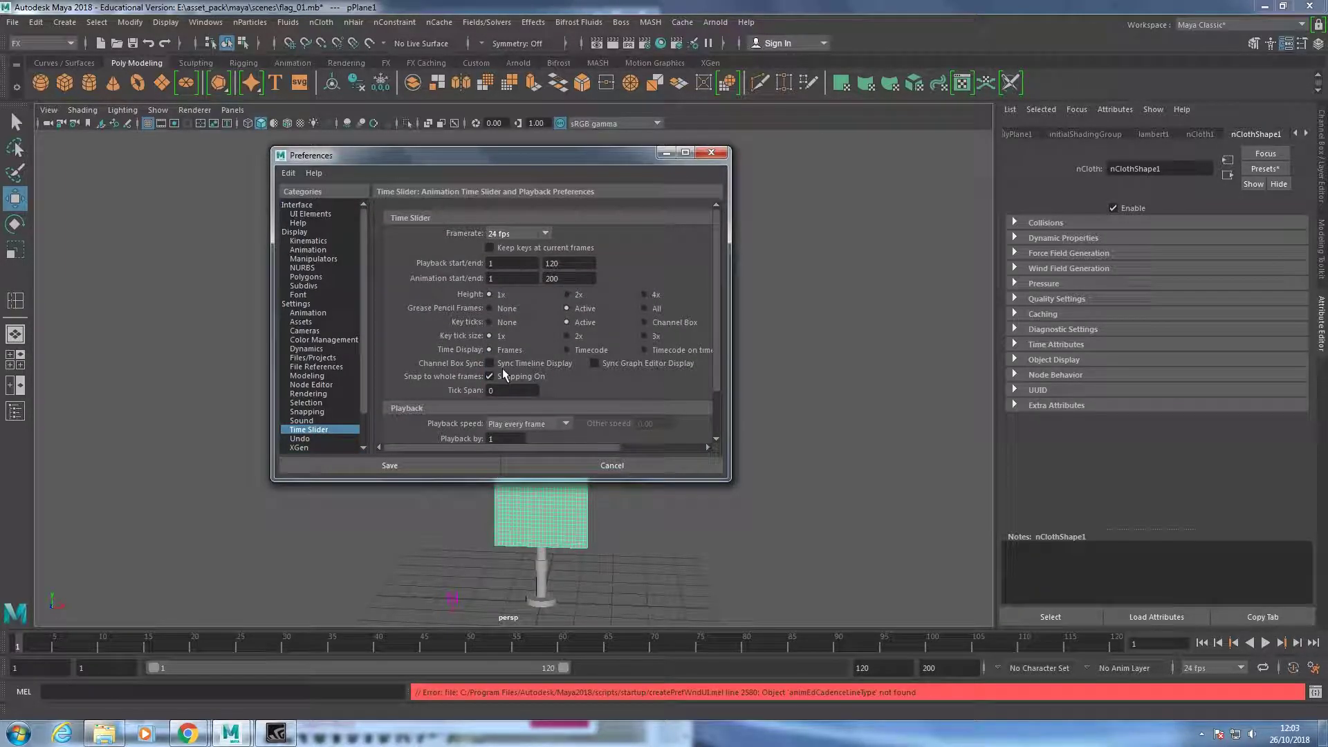
pyautogui.click(463, 463)
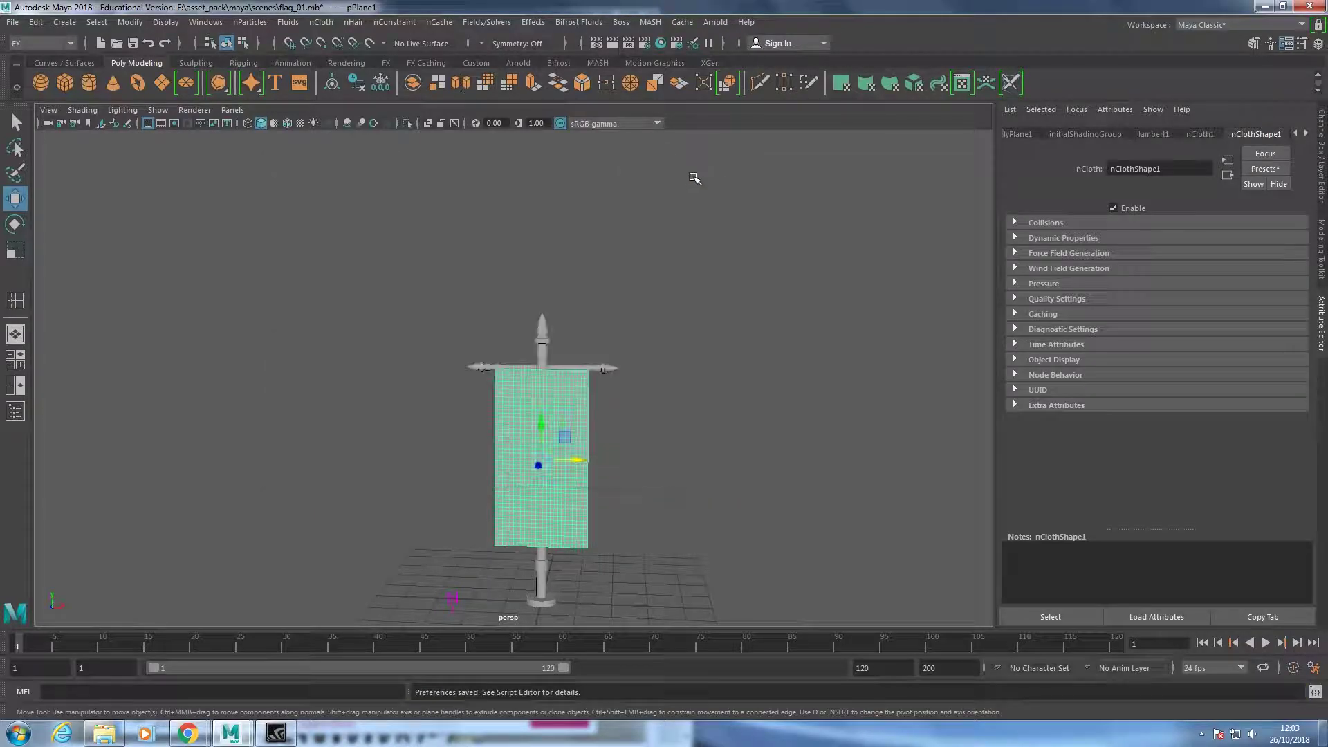
# Play the nCloth simulation twice, rewinding to frame 1 after each run.
pyautogui.click(1267, 646)
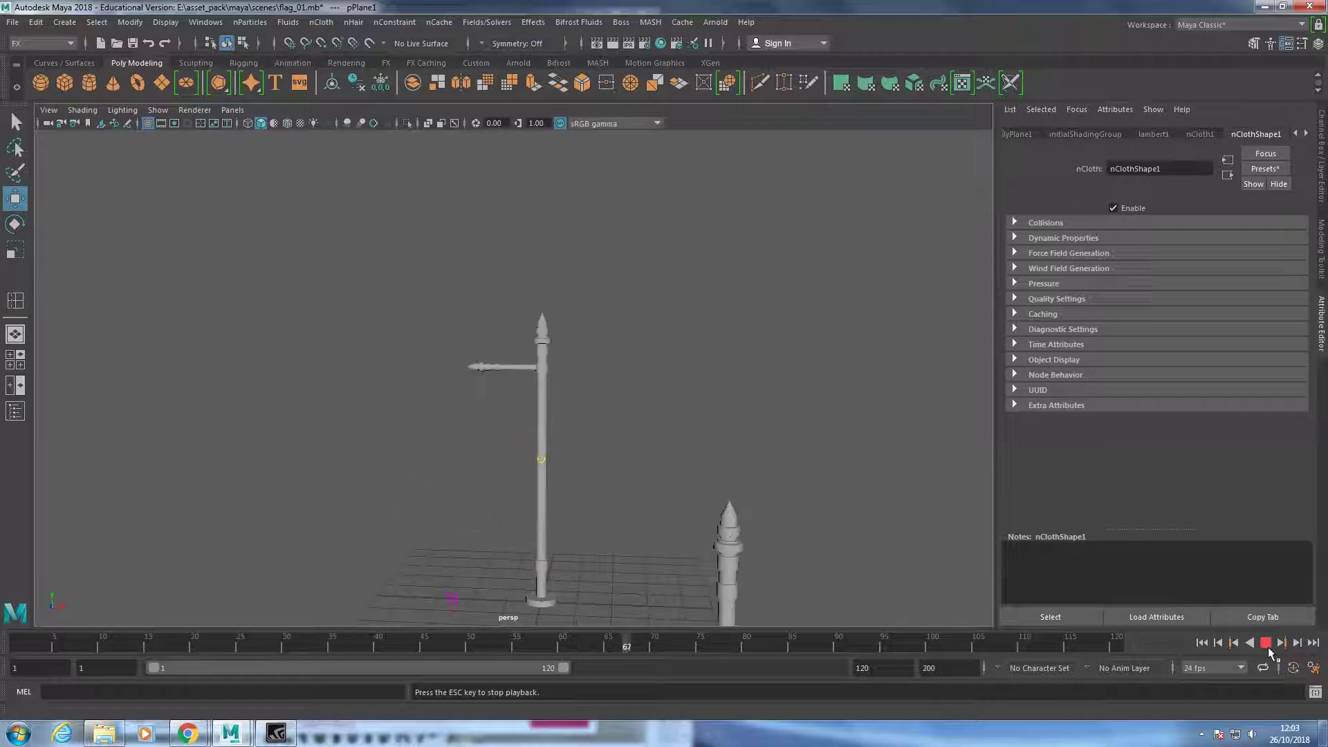
pyautogui.hotkey('ctrl', 'z')
pyautogui.scroll(-3, 794, 551)
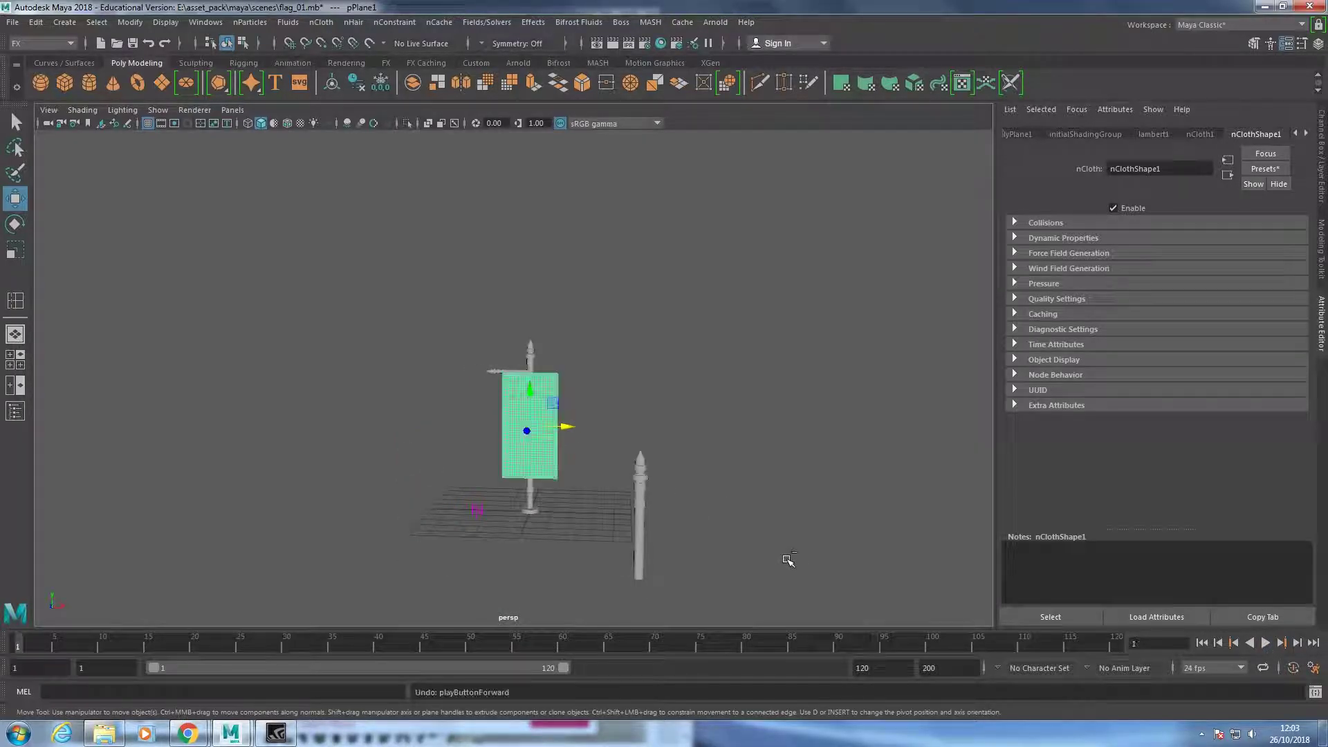
pyautogui.click(639, 506)
pyautogui.scroll(3, 761, 543)
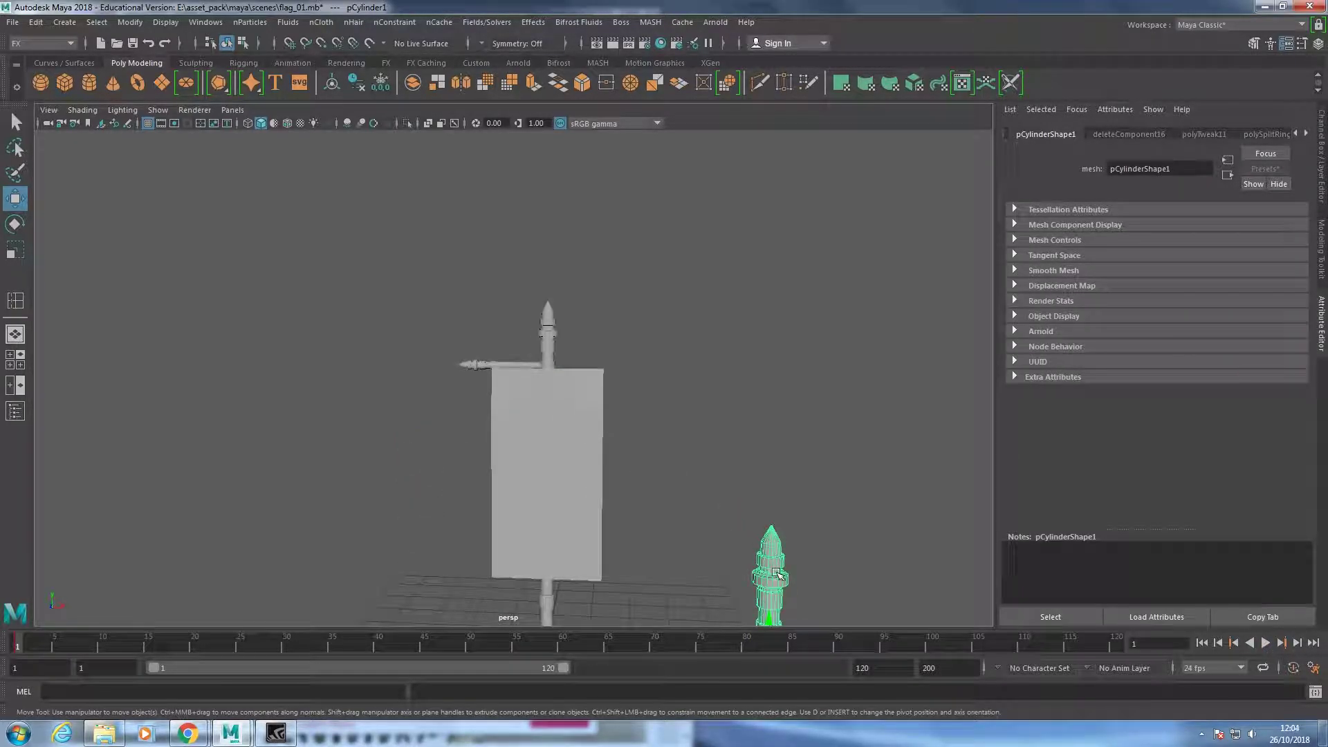
pyautogui.hotkey('alt', 'v')
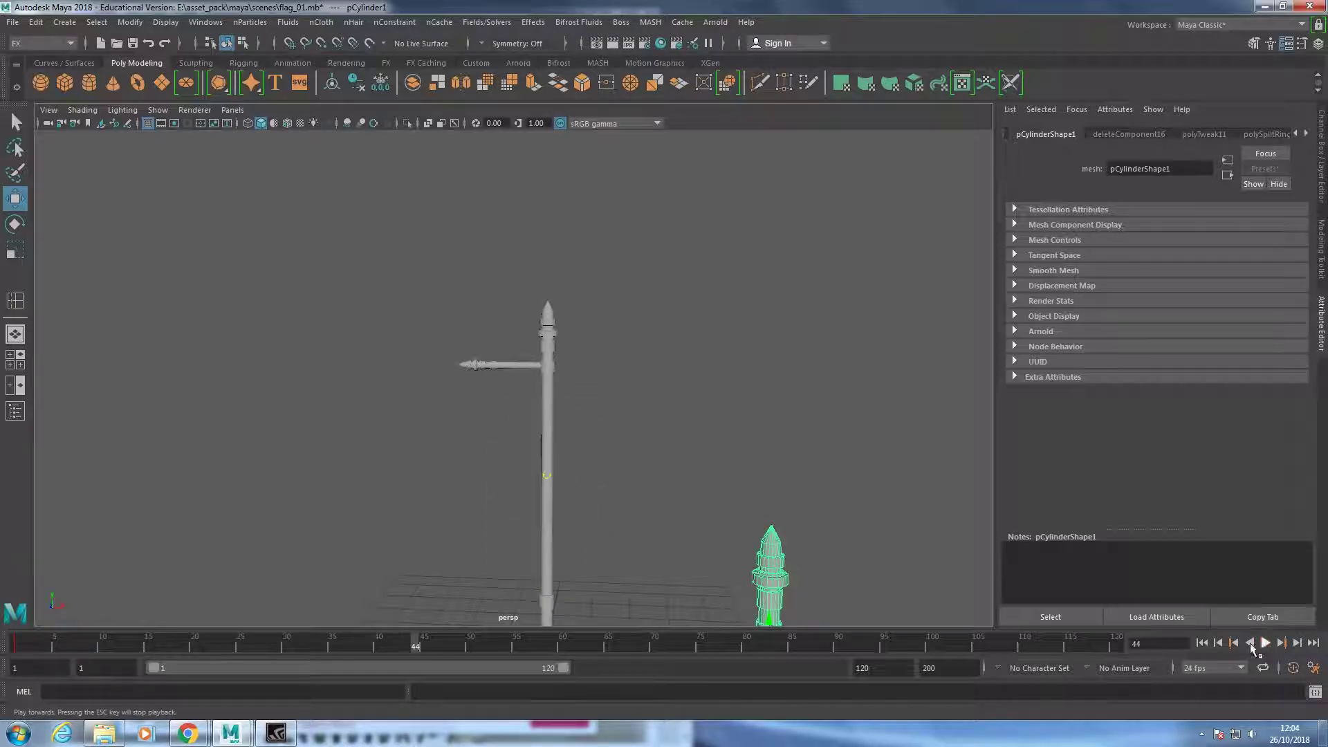
pyautogui.hotkey('ctrl', 'z')
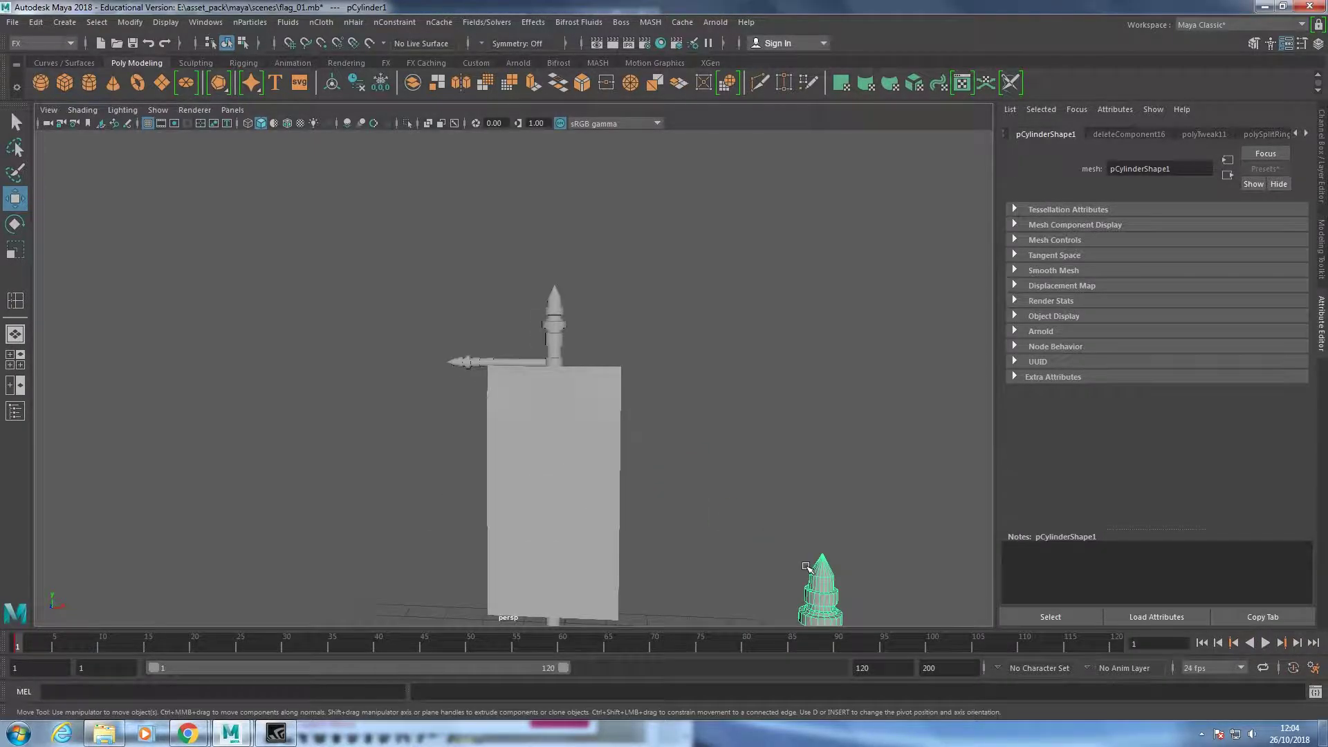
# Delete the spare pole piece and return to the four-view layout.
pyautogui.press('space')
pyautogui.press('space')
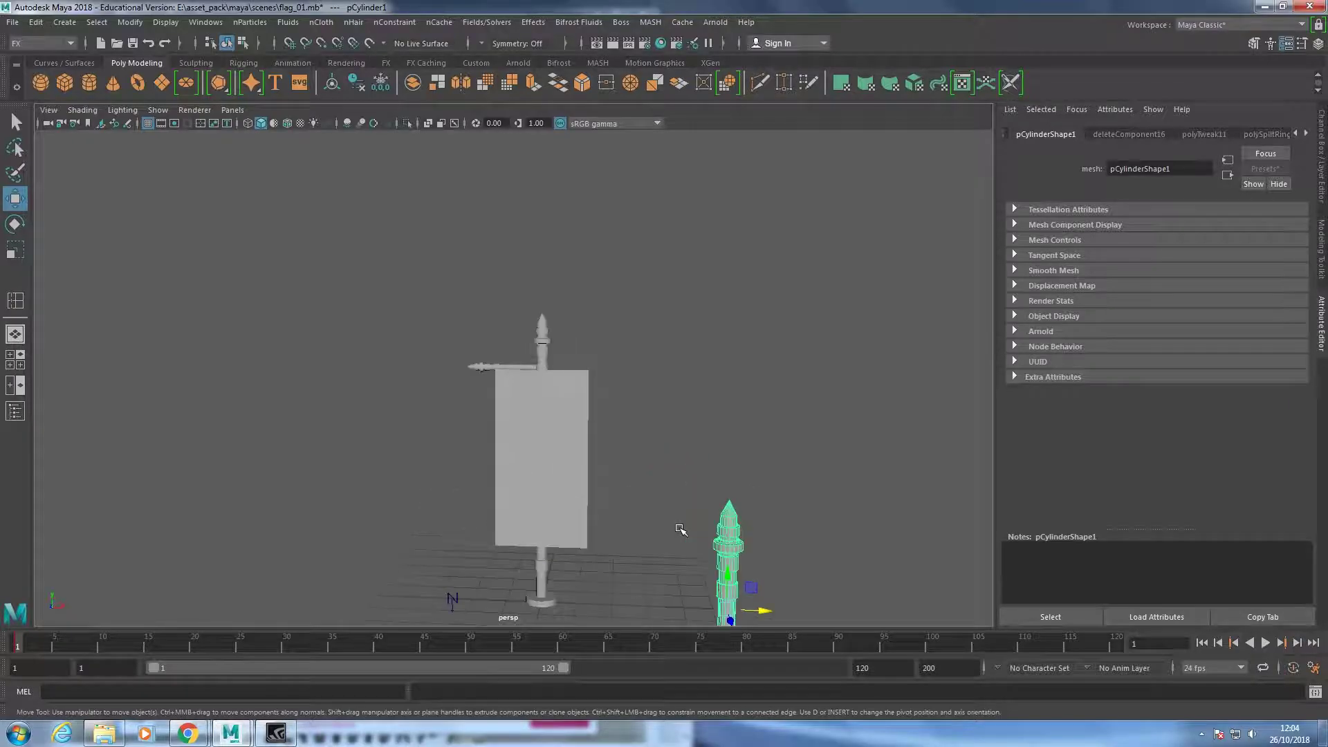
pyautogui.press('Delete')
pyautogui.press('space')
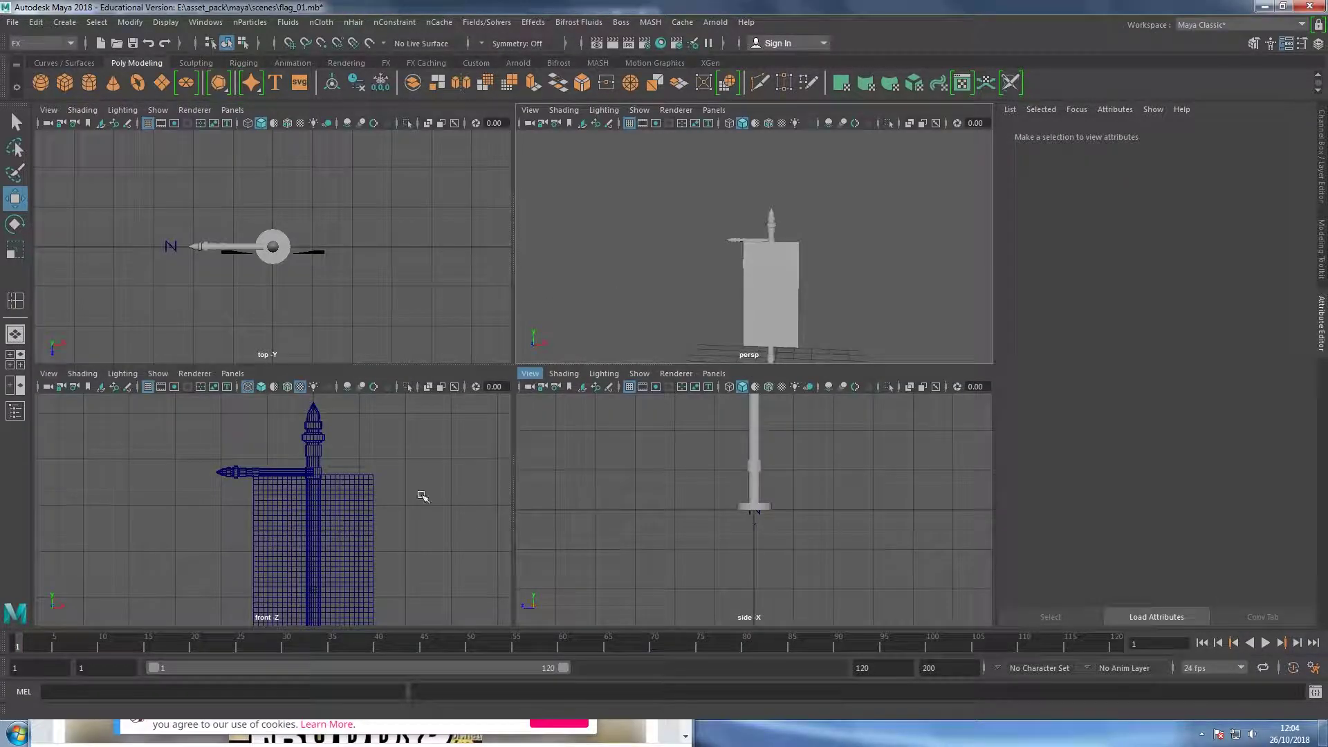
pyautogui.press('space')
# Rotate the crossbar rod on X, trying 90 and 180, then bring it back horizontal.
pyautogui.scroll(2, 513, 372)
pyautogui.click(461, 360)
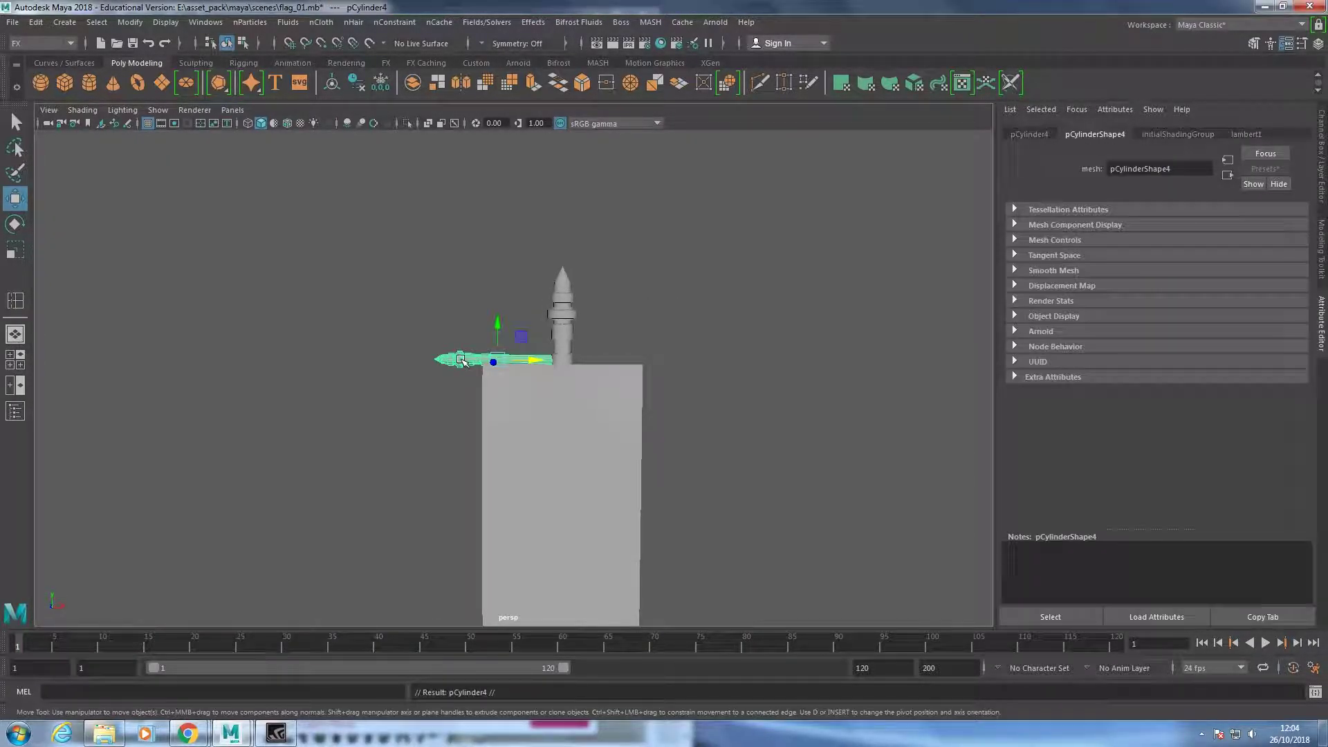
pyautogui.press('3')
pyautogui.press('e')
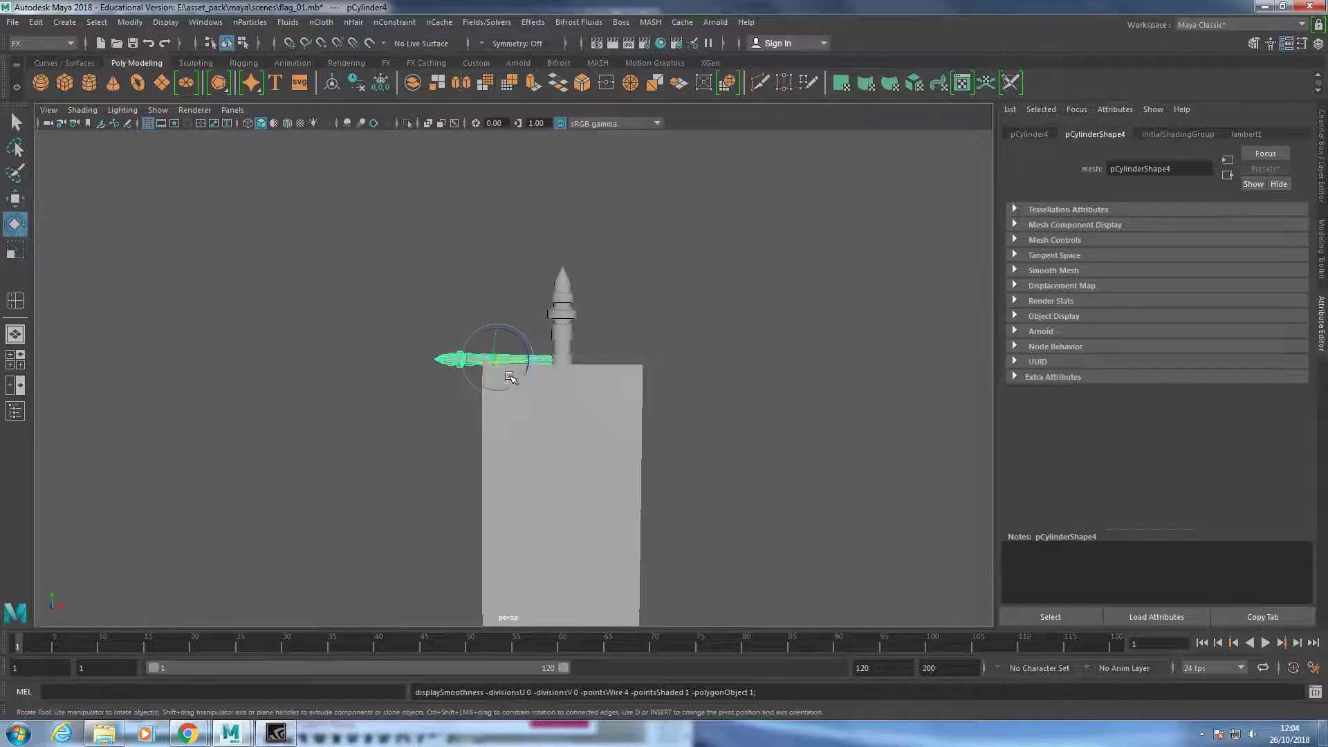
pyautogui.moveTo(515, 368)
pyautogui.mouseDown()
pyautogui.moveTo(510, 388)
pyautogui.moveTo(527, 366)
pyautogui.mouseUp()
pyautogui.click(1320, 166)
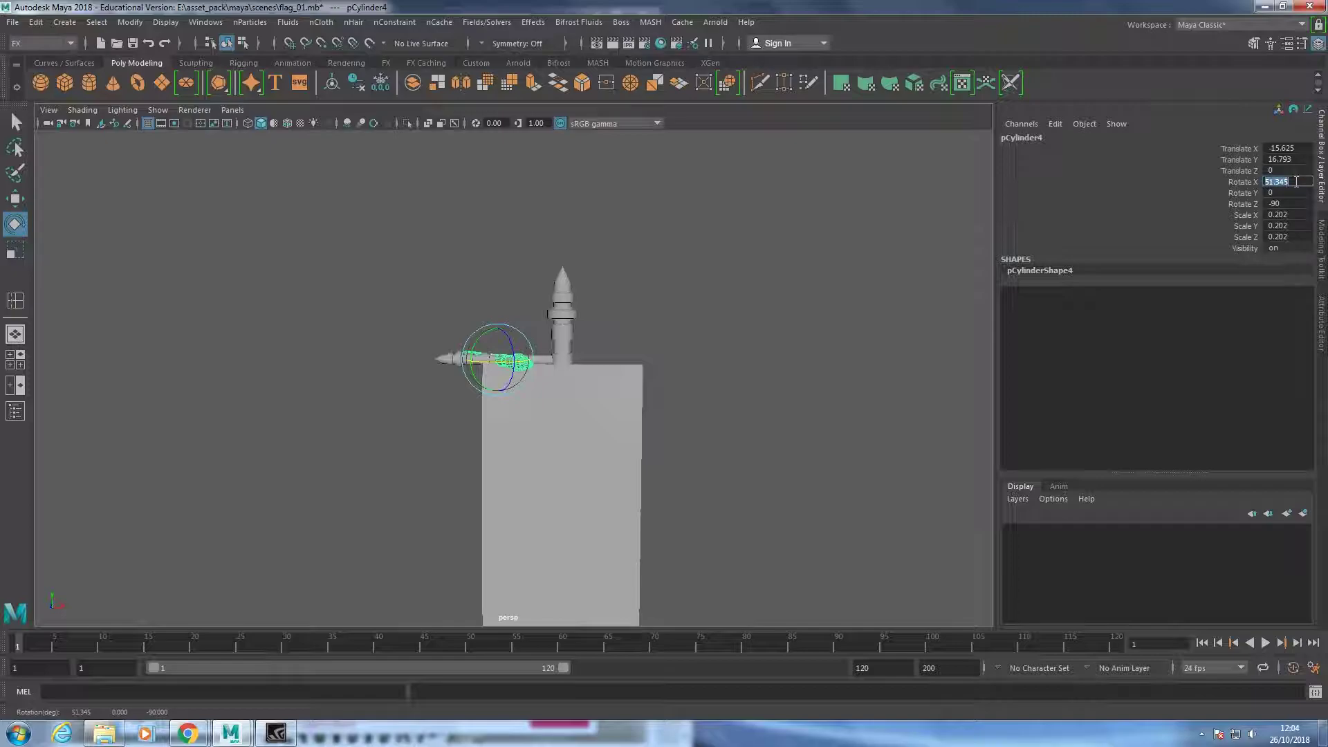
pyautogui.write('90')
pyautogui.press('Return')
pyautogui.press('1')
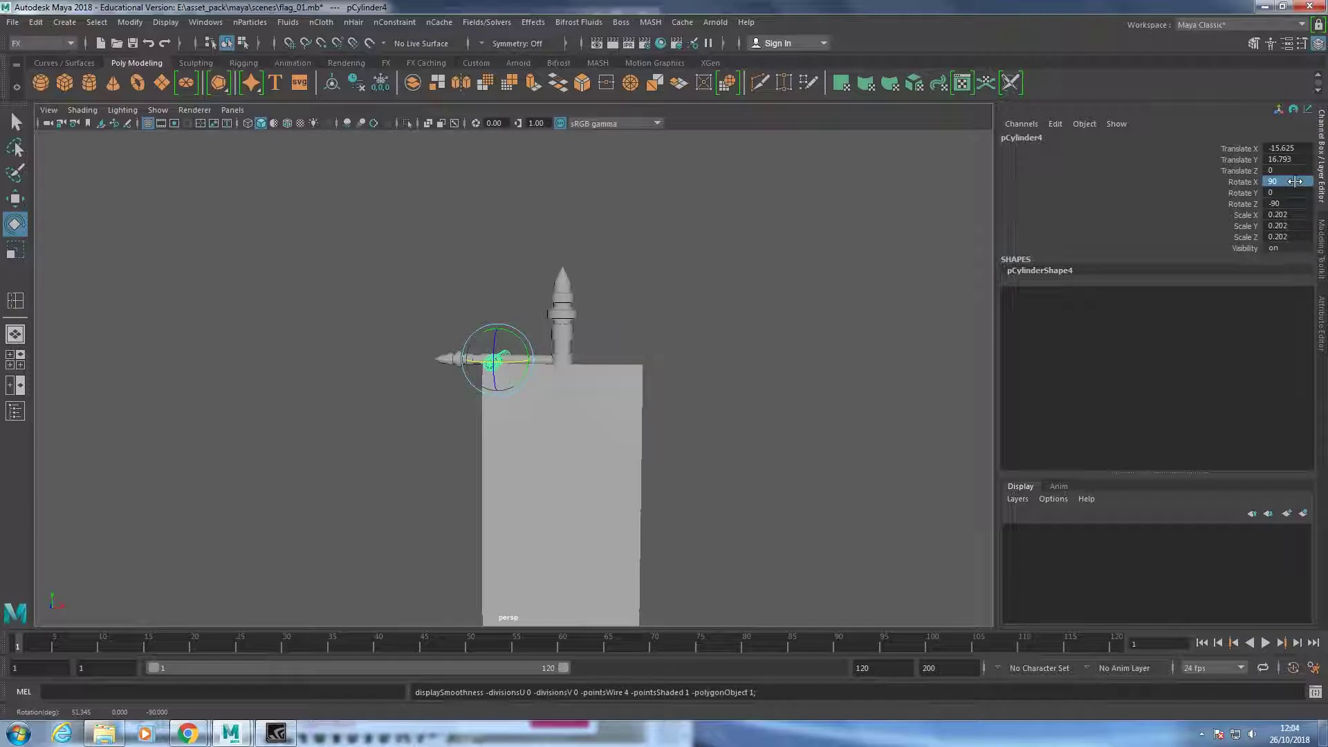
pyautogui.write('180')
pyautogui.press('Return')
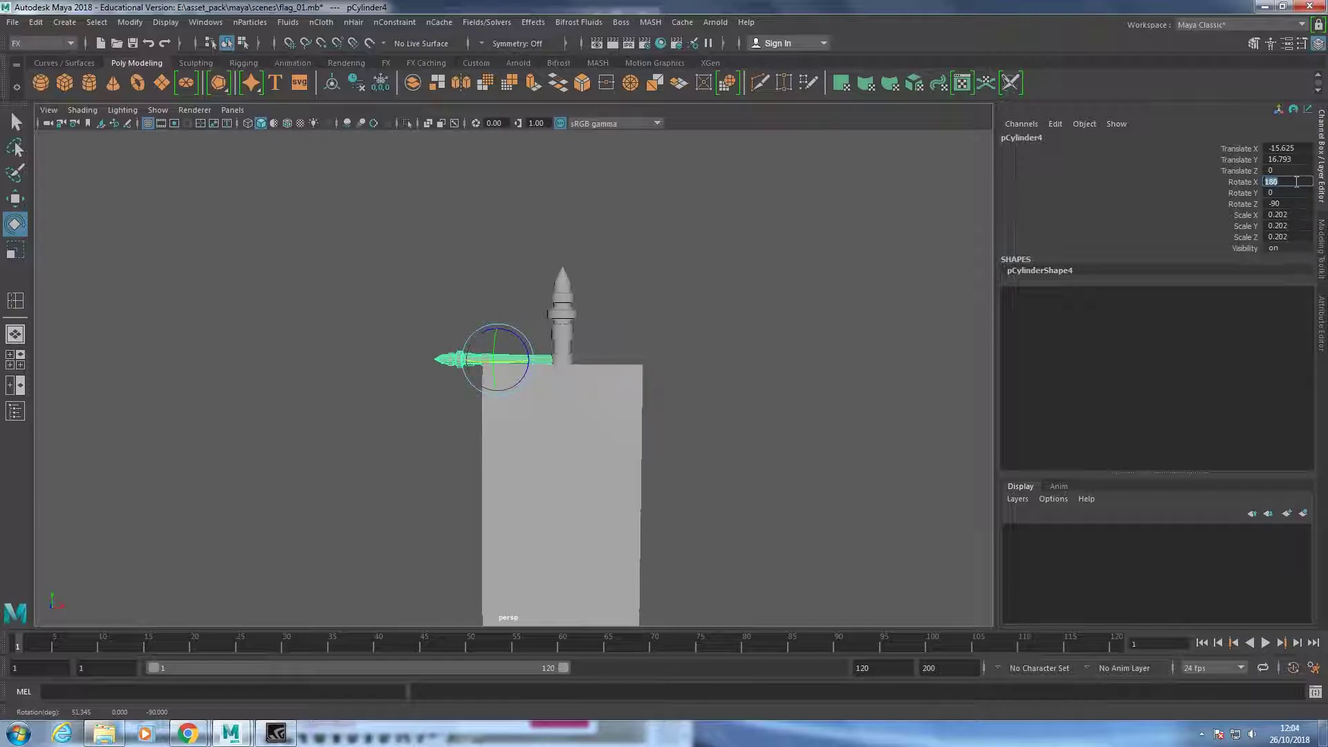
pyautogui.moveTo(640, 365); pyautogui.dragTo(584, 364, button='middle')
pyautogui.moveTo(668, 357); pyautogui.dragTo(828, 338, button='middle')
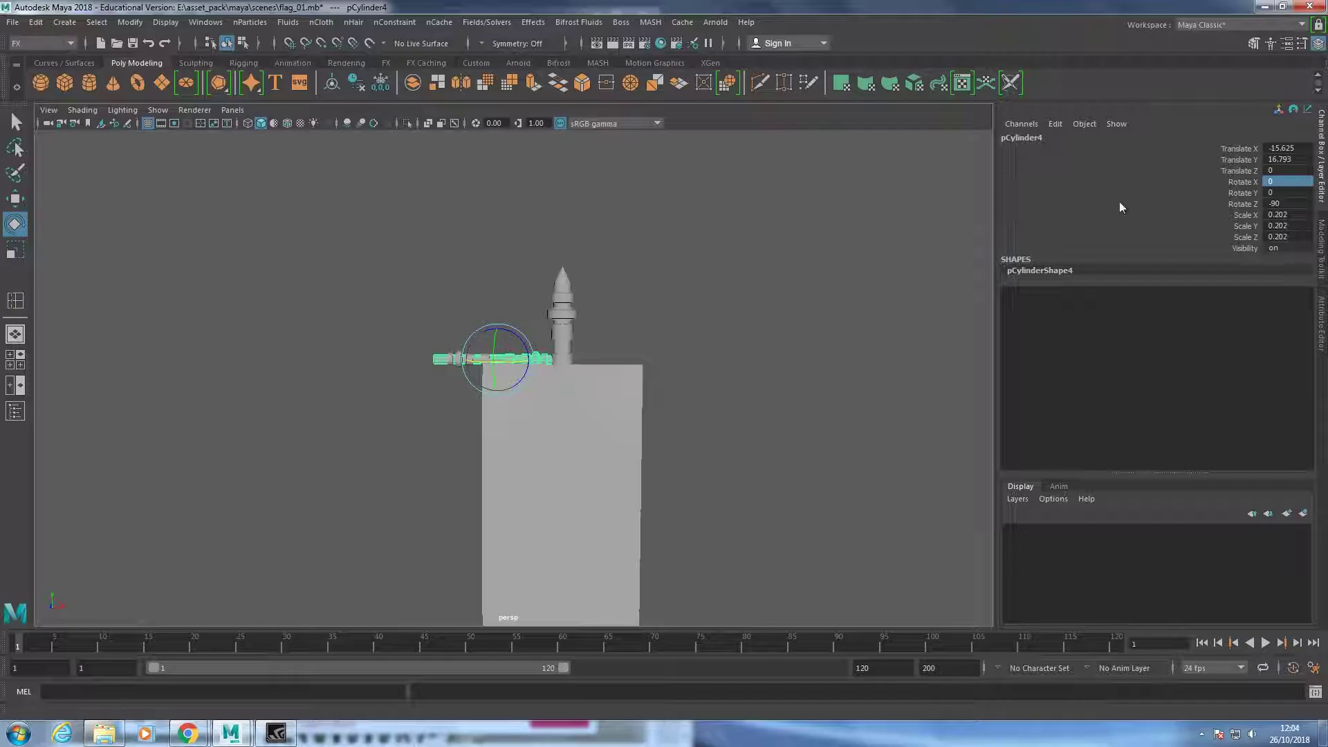
# Switch between the four-view layout and an enlarged front view with the Move tool.
pyautogui.press('space')
pyautogui.press('space')
pyautogui.click(608, 403)
pyautogui.press('space')
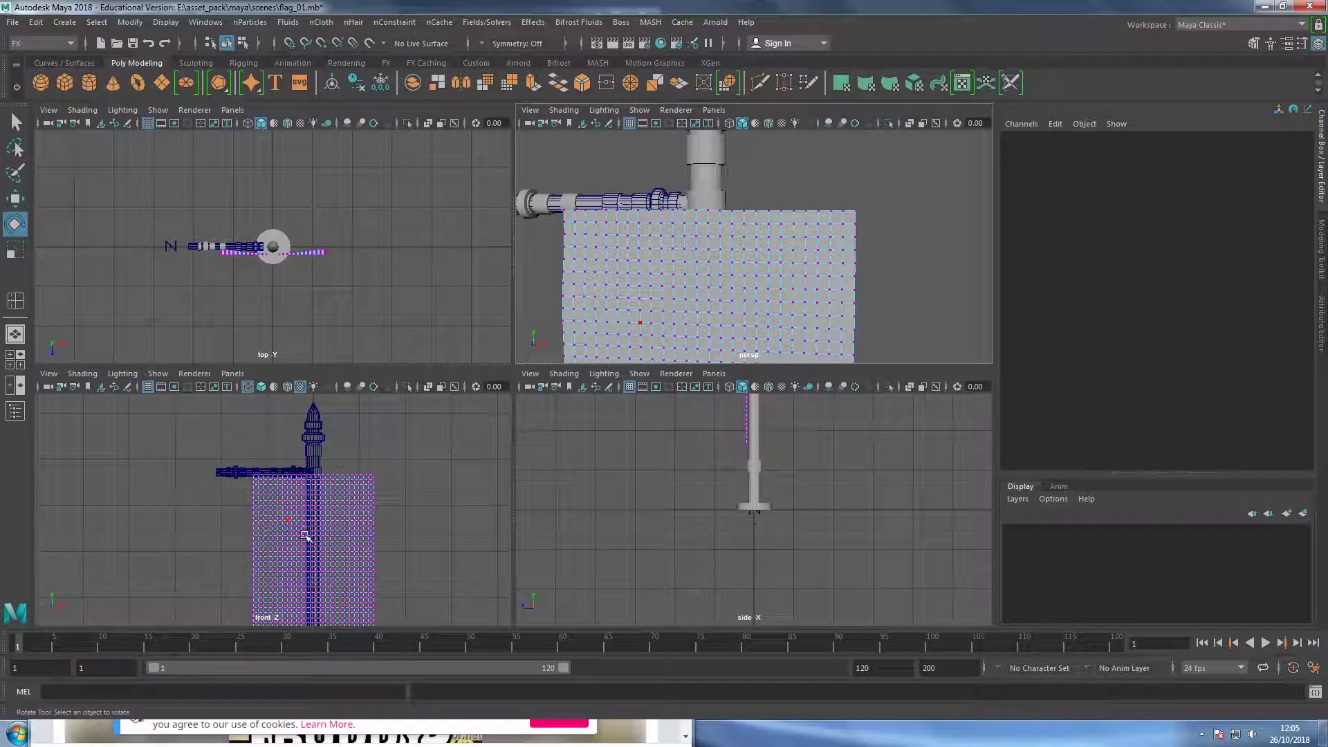
pyautogui.press('space')
pyautogui.press('w')
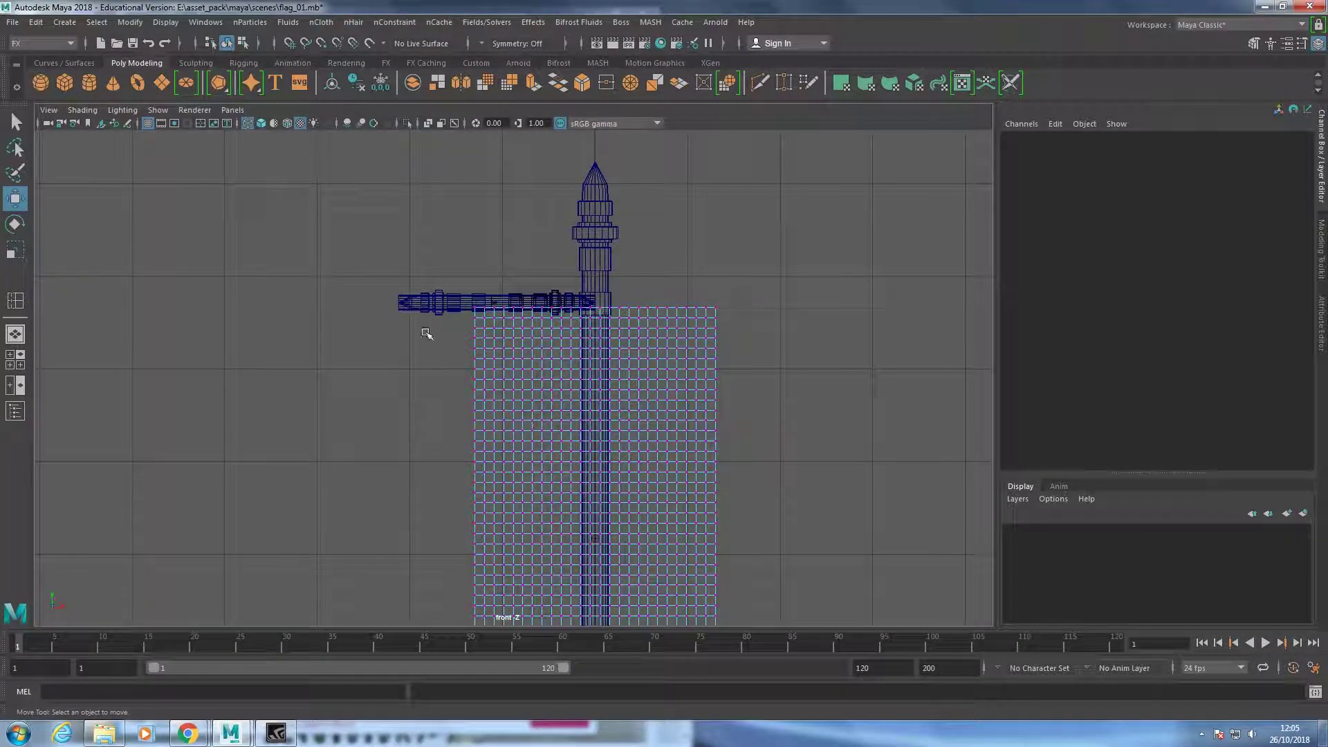
pyautogui.rightClick(445, 305)
# Duplicate crossbar pCylinder3 to the pole's right, then combine the pieces via Modeling's Mesh menu.
pyautogui.click(444, 305)
pyautogui.hotkey('ctrl', 'd')
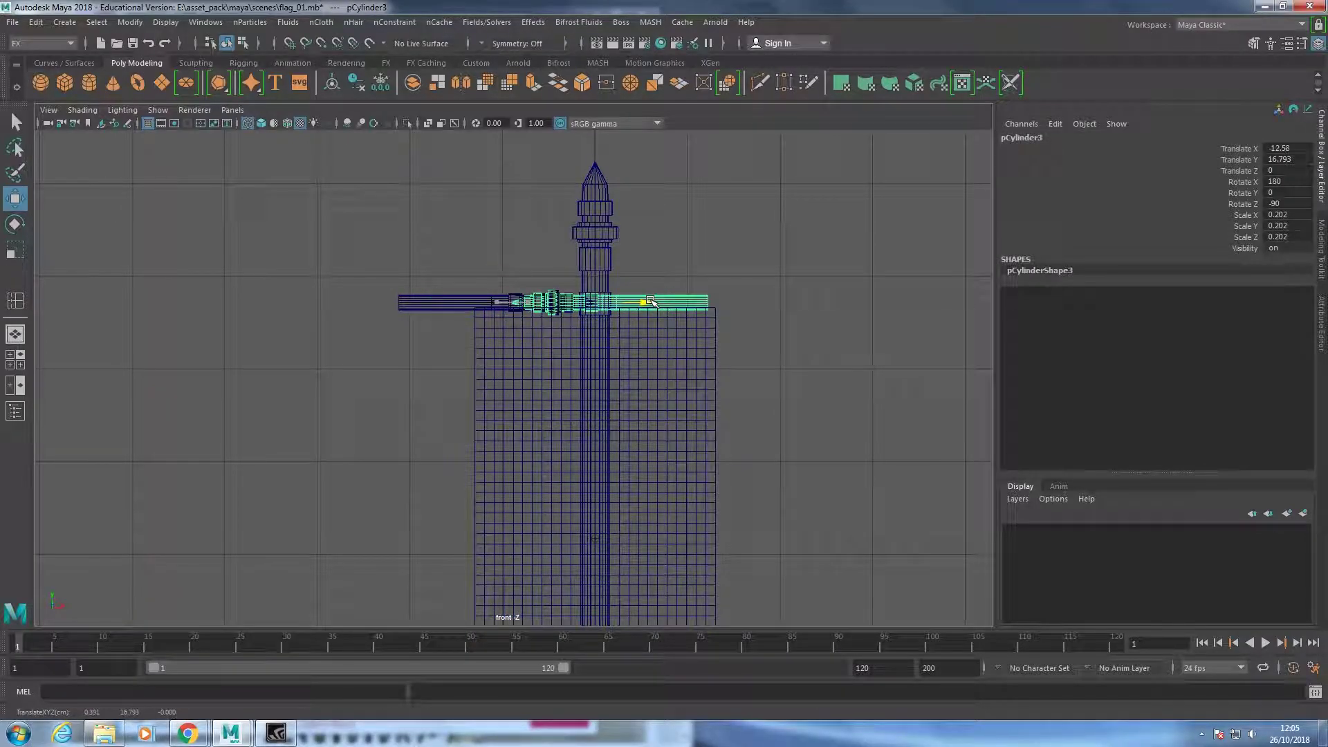
pyautogui.moveTo(535, 302); pyautogui.dragTo(740, 301)
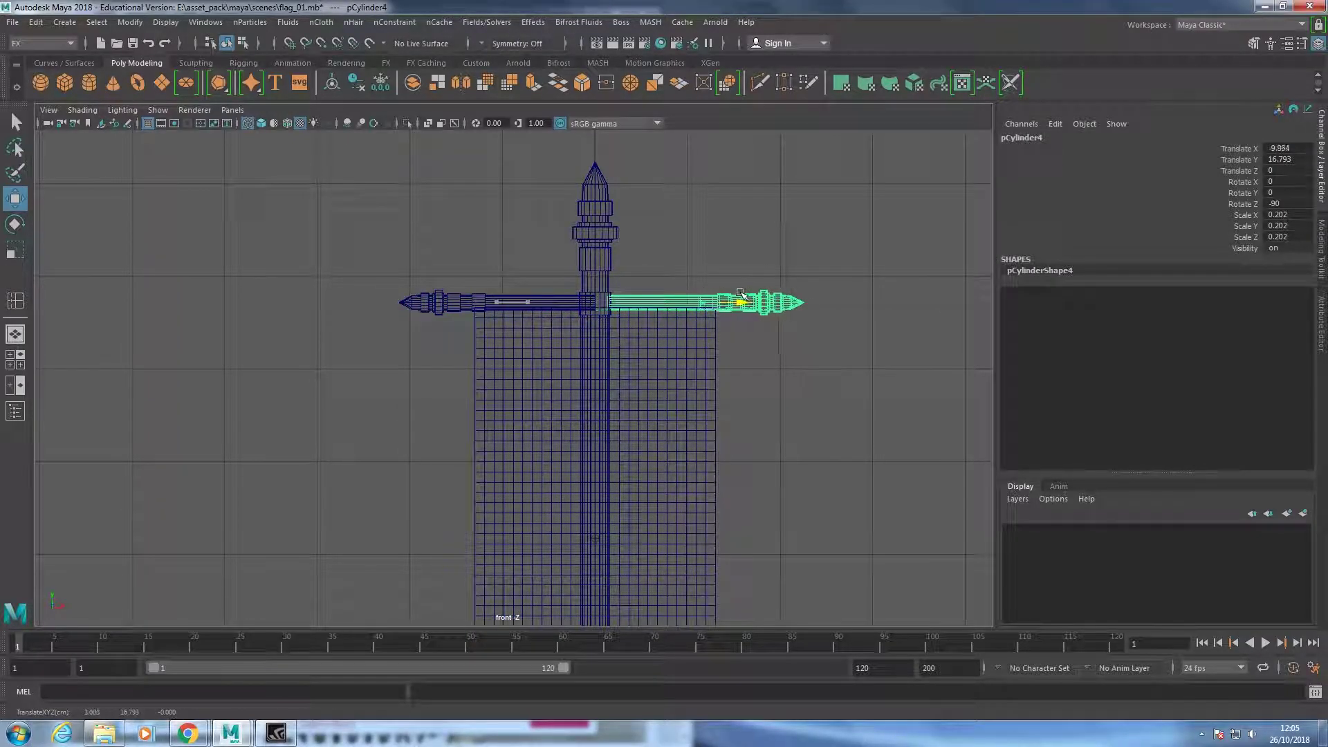
pyautogui.scroll(1, 697, 350)
pyautogui.scroll(1, 620, 320)
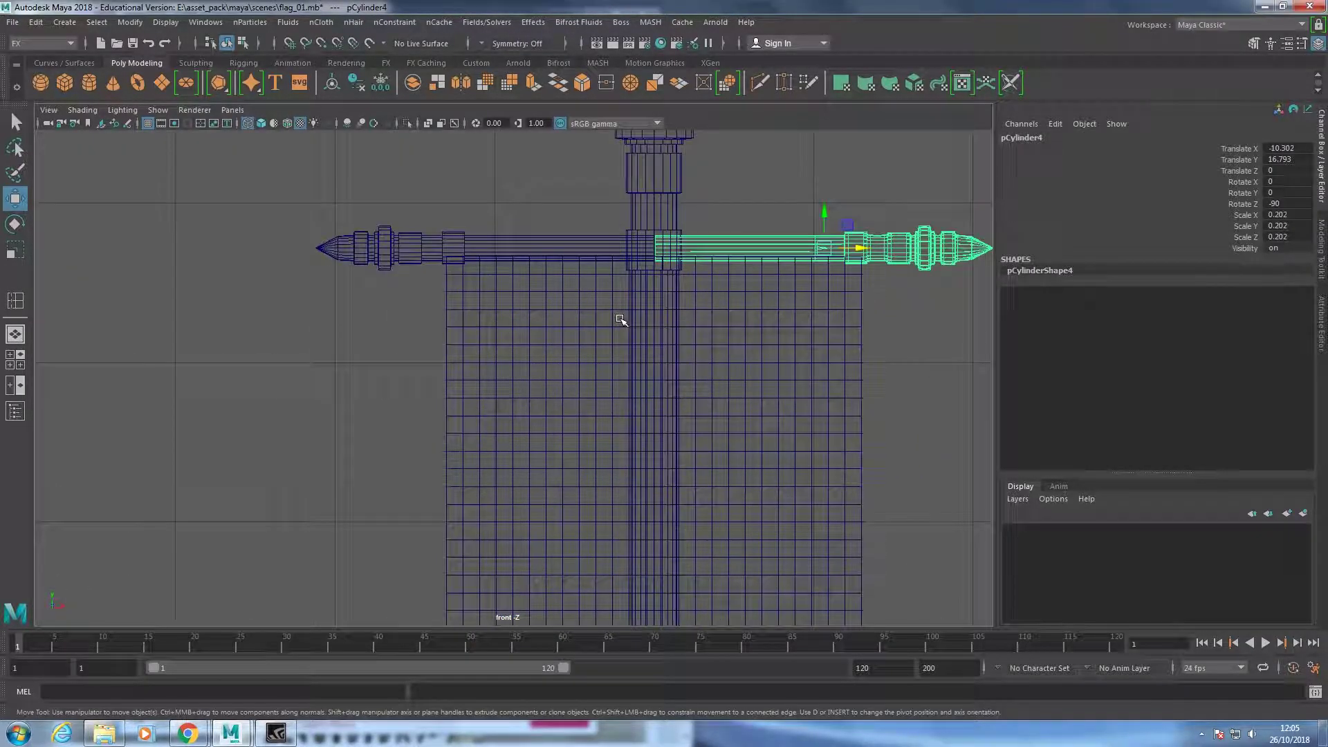
pyautogui.click(519, 248)
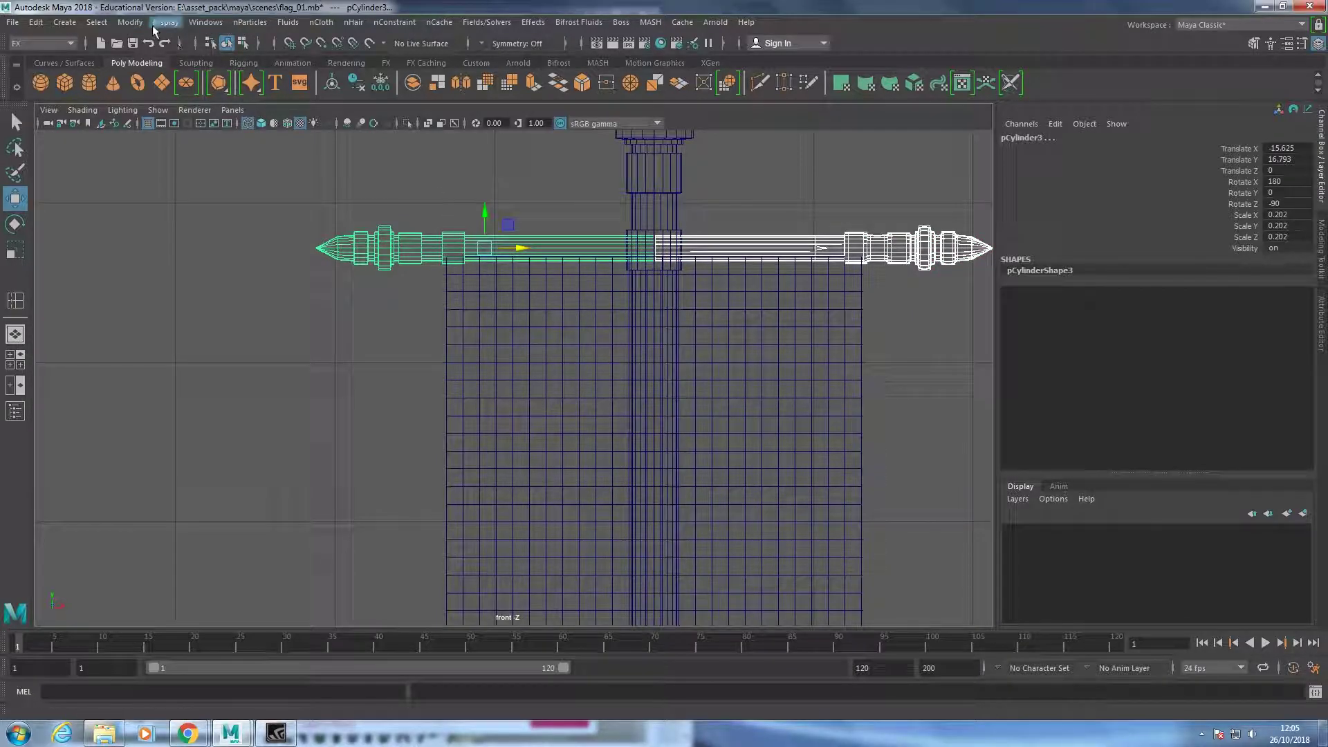
pyautogui.click(41, 43)
pyautogui.click(243, 22)
# Combine the crossbar pieces, return to the FX menu set and select the flag cloth.
pyautogui.click(260, 56)
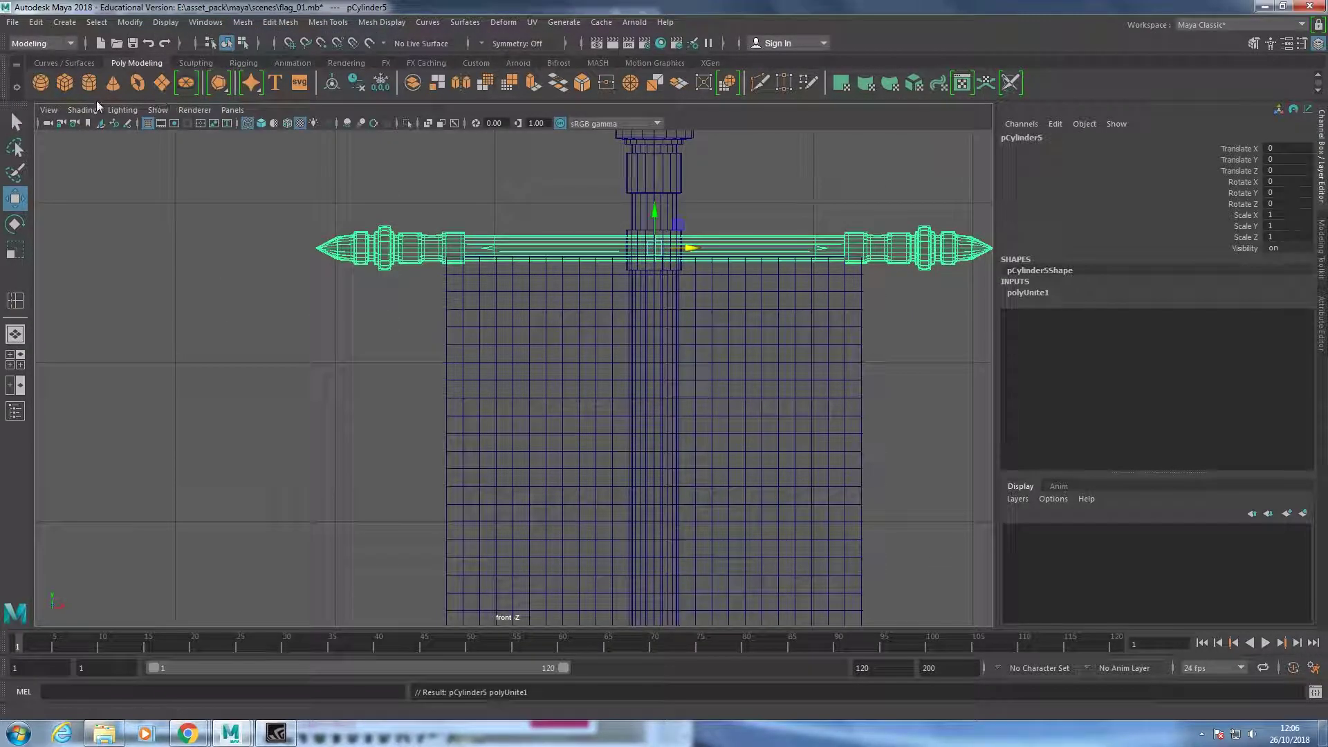
pyautogui.click(42, 43)
pyautogui.click(35, 101)
pyautogui.click(572, 335)
pyautogui.press('space')
pyautogui.press('space')
pyautogui.click(447, 351)
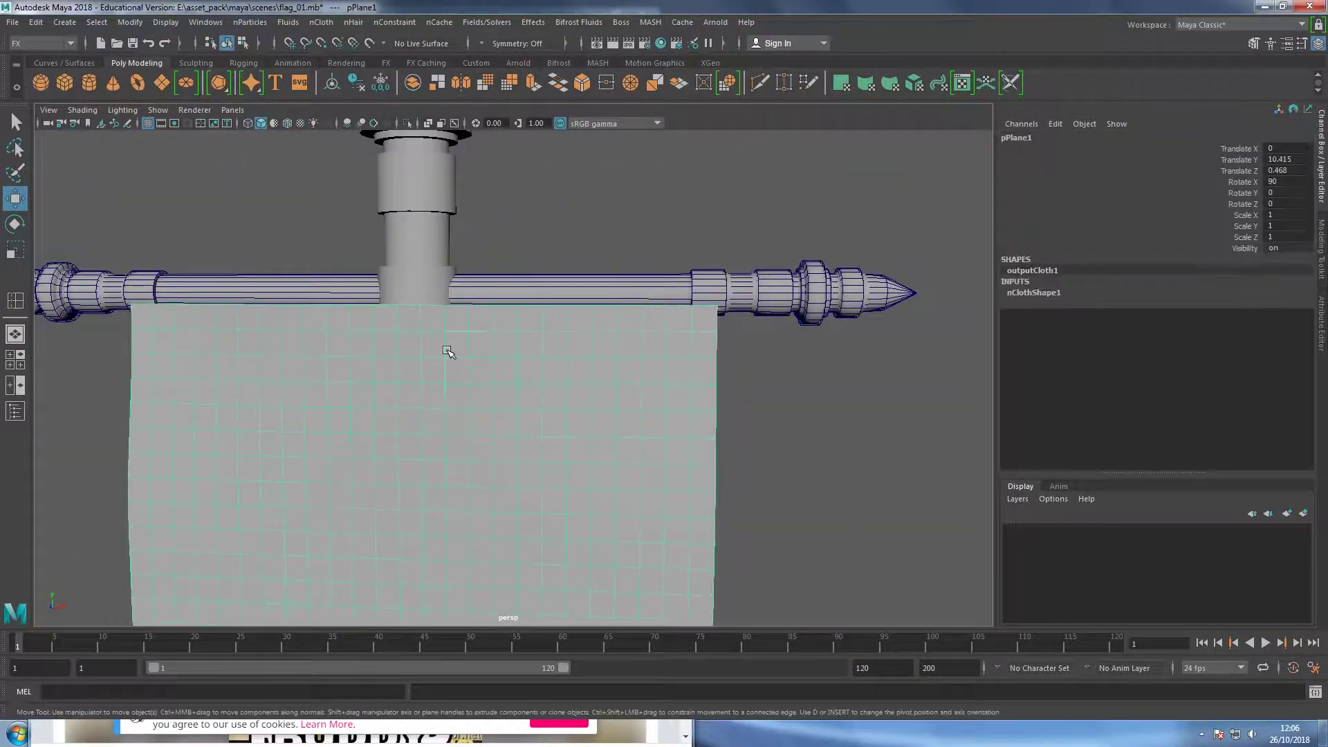
pyautogui.rightClick(446, 351)
# Select the crossbar, dismiss its component menu, and undo the last two selections.
pyautogui.click(404, 296)
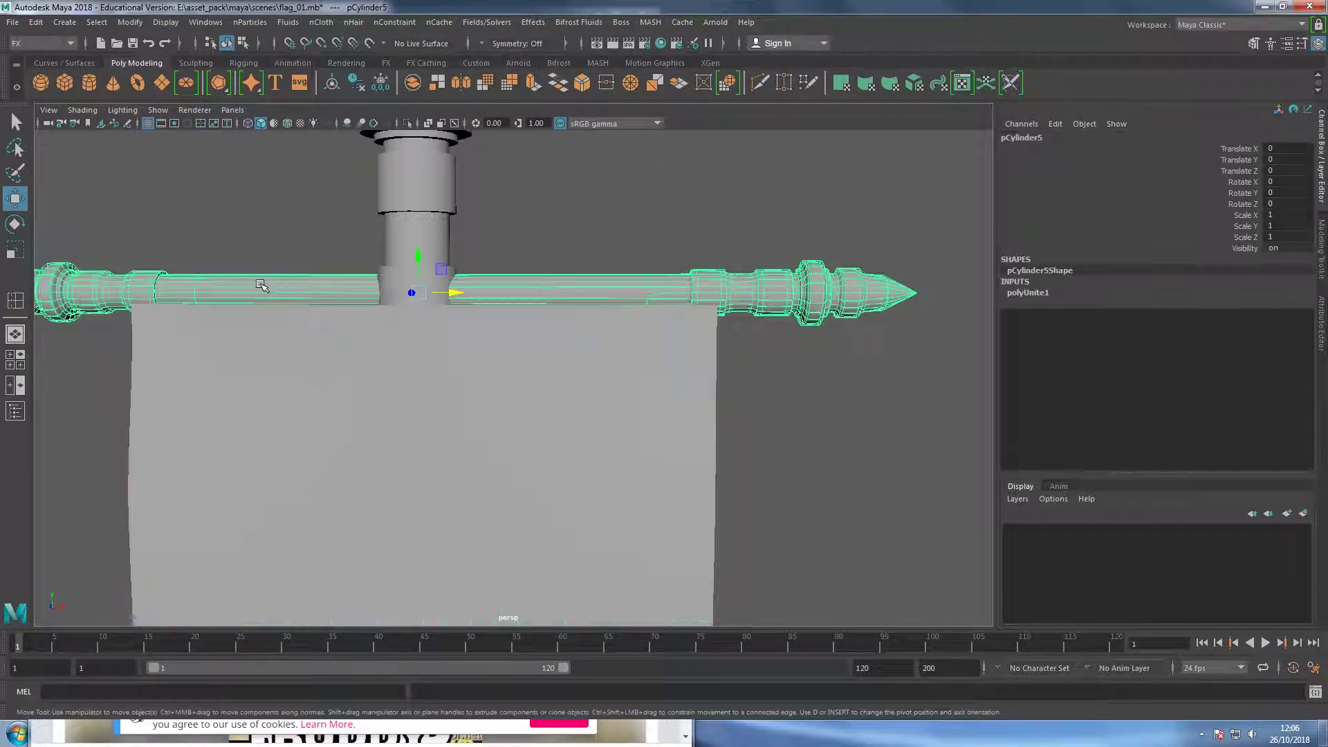
pyautogui.rightClick(269, 285)
pyautogui.click(401, 337)
pyautogui.scroll(-3, 401, 337)
pyautogui.hotkey('ctrl', 'z')
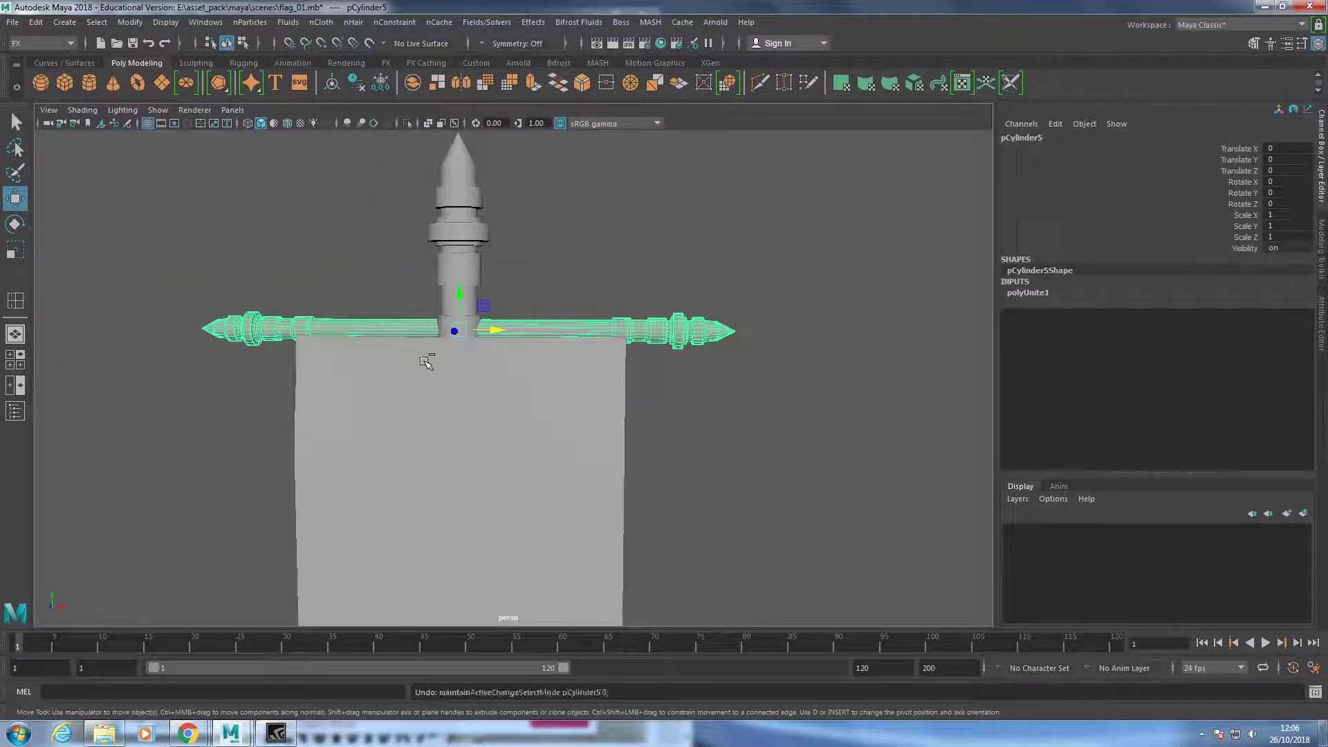
pyautogui.hotkey('ctrl', 'z')
# Reselect the flag and crossbar, cycle wireframe and smooth shading, then select the flag cloth.
pyautogui.click(585, 349)
pyautogui.click(408, 291)
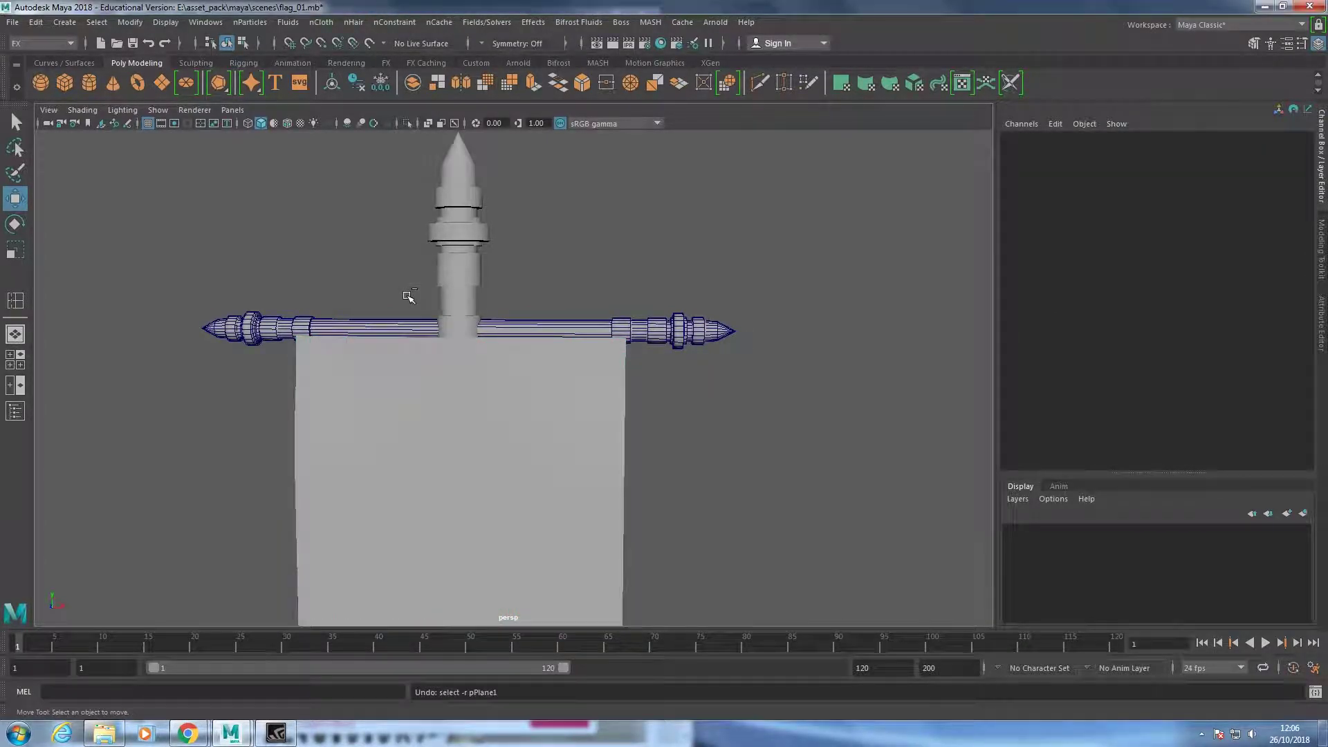
pyautogui.click(358, 328)
pyautogui.click(585, 425)
pyautogui.click(661, 342)
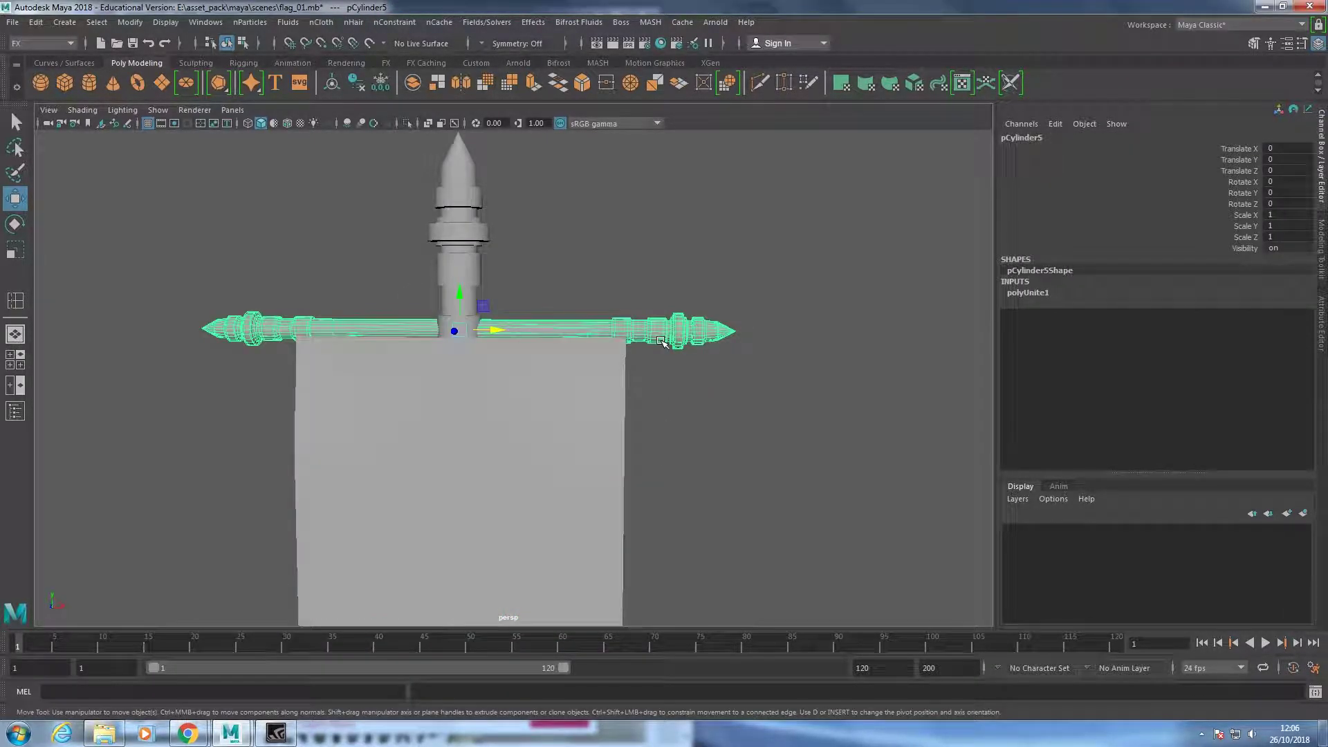
pyautogui.click(717, 424)
pyautogui.press('7')
pyautogui.press('5')
pyautogui.press('4')
pyautogui.press('5')
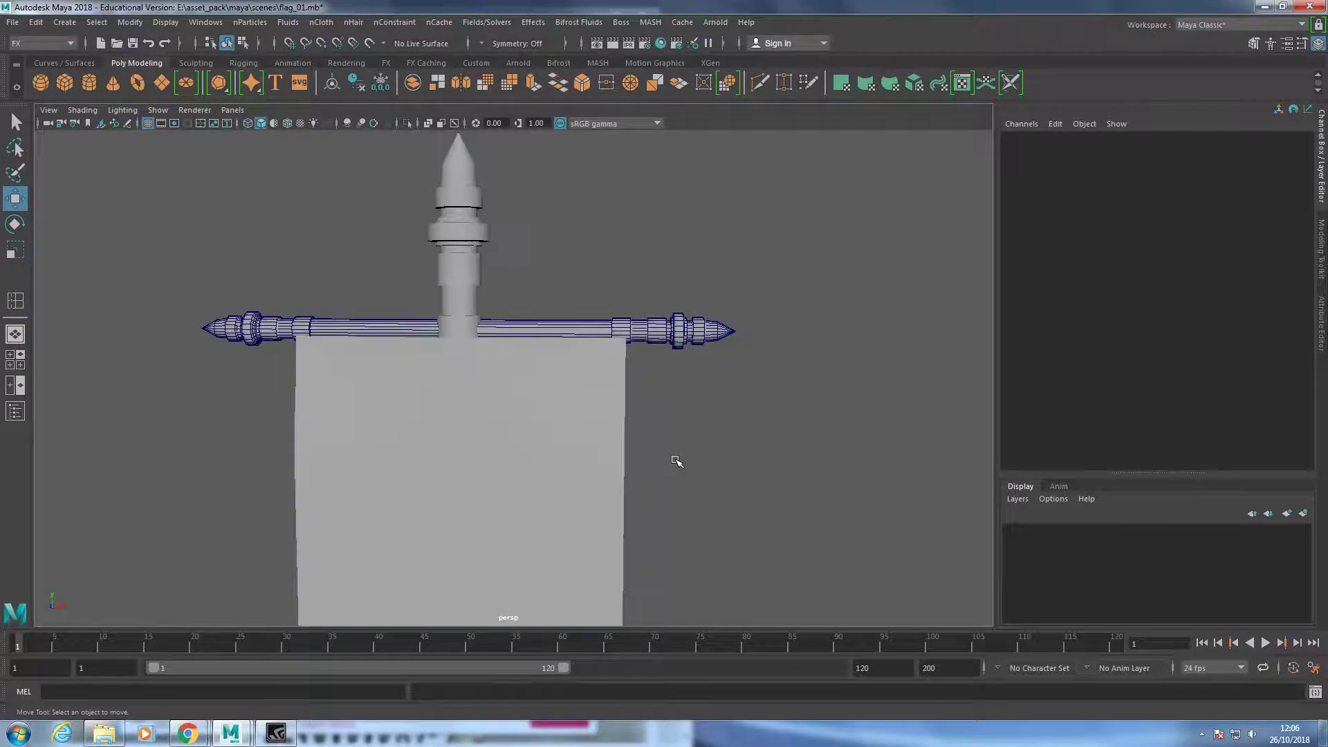
pyautogui.click(619, 477)
pyautogui.moveTo(534, 450)
pyautogui.keyDown('alt'); pyautogui.mouseDown()
pyautogui.moveTo(776, 483)
pyautogui.moveTo(777, 569)
pyautogui.moveTo(612, 424)
pyautogui.moveTo(554, 415)
pyautogui.mouseUp(); pyautogui.keyUp('alt')
# Split the crossbar into separate pieces with Mesh > Separate, then return to the FX menu set.
pyautogui.click(41, 43)
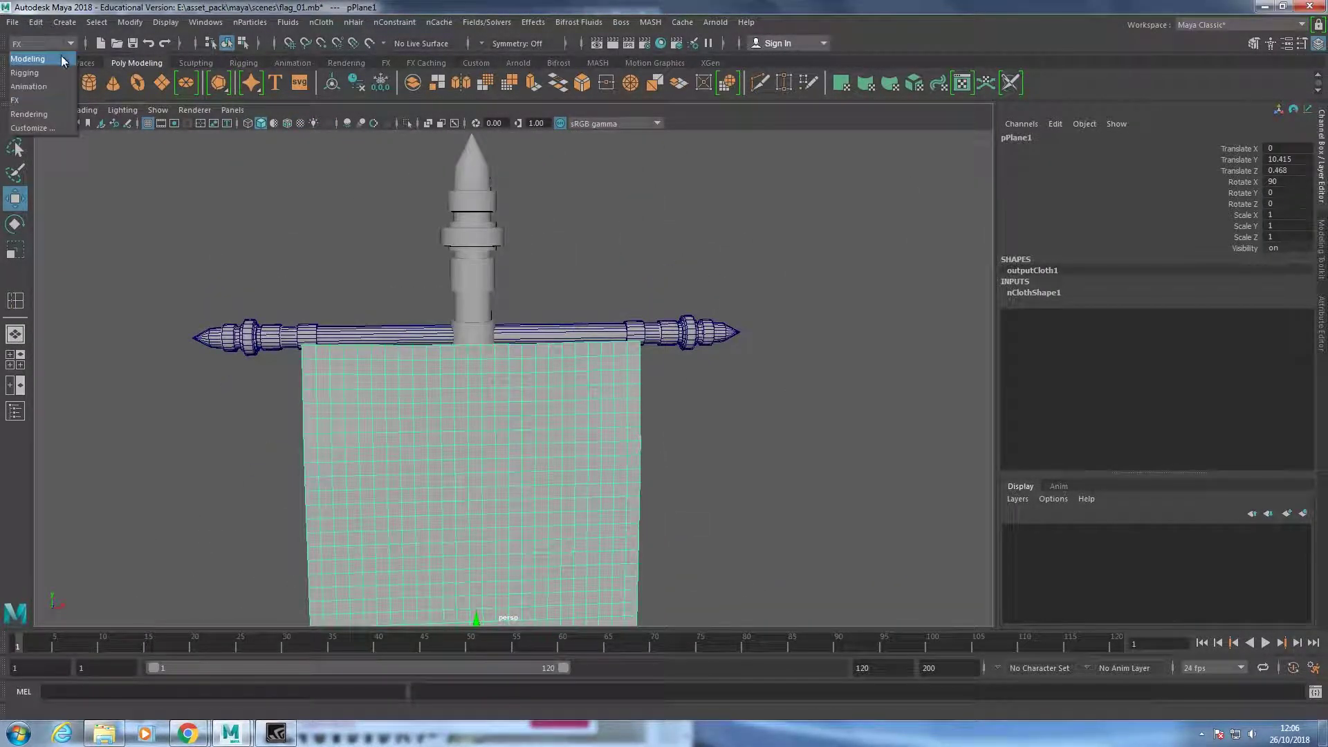
pyautogui.click(263, 337)
pyautogui.click(198, 26)
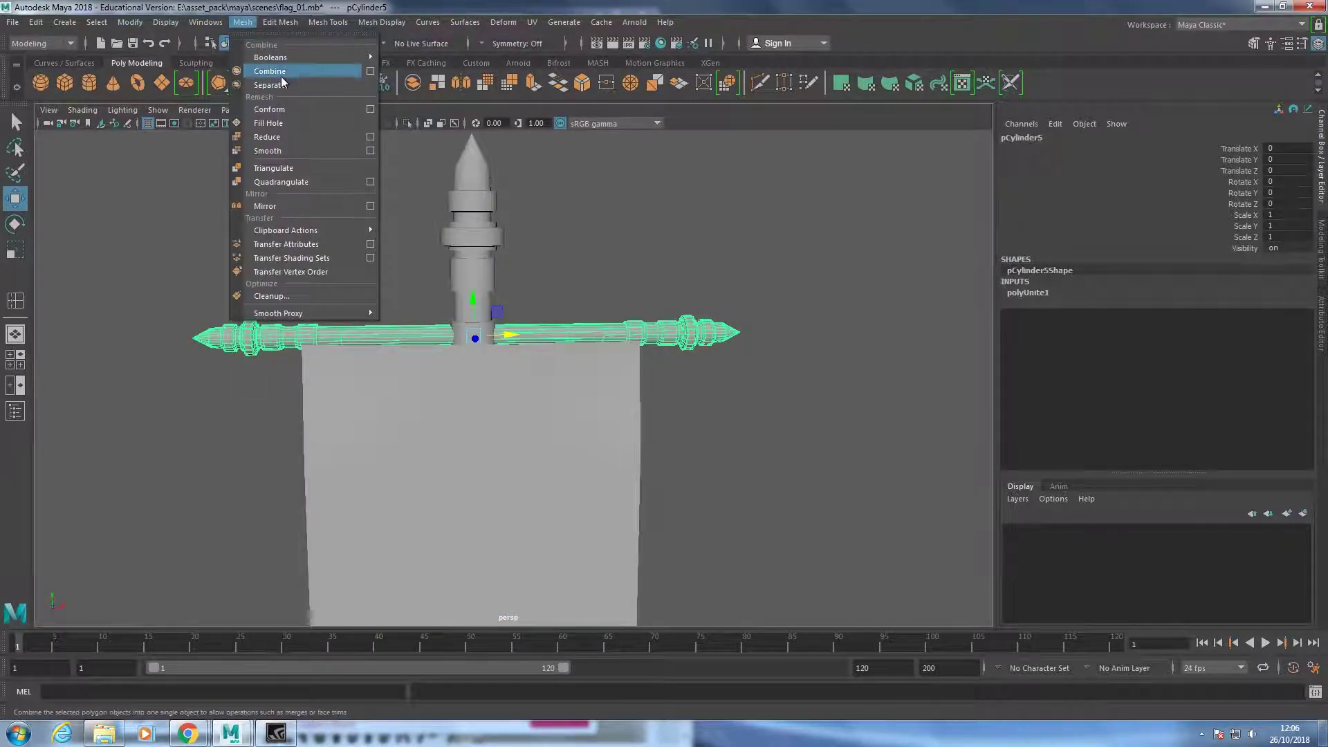
pyautogui.click(299, 319)
pyautogui.click(298, 318)
pyautogui.click(56, 43)
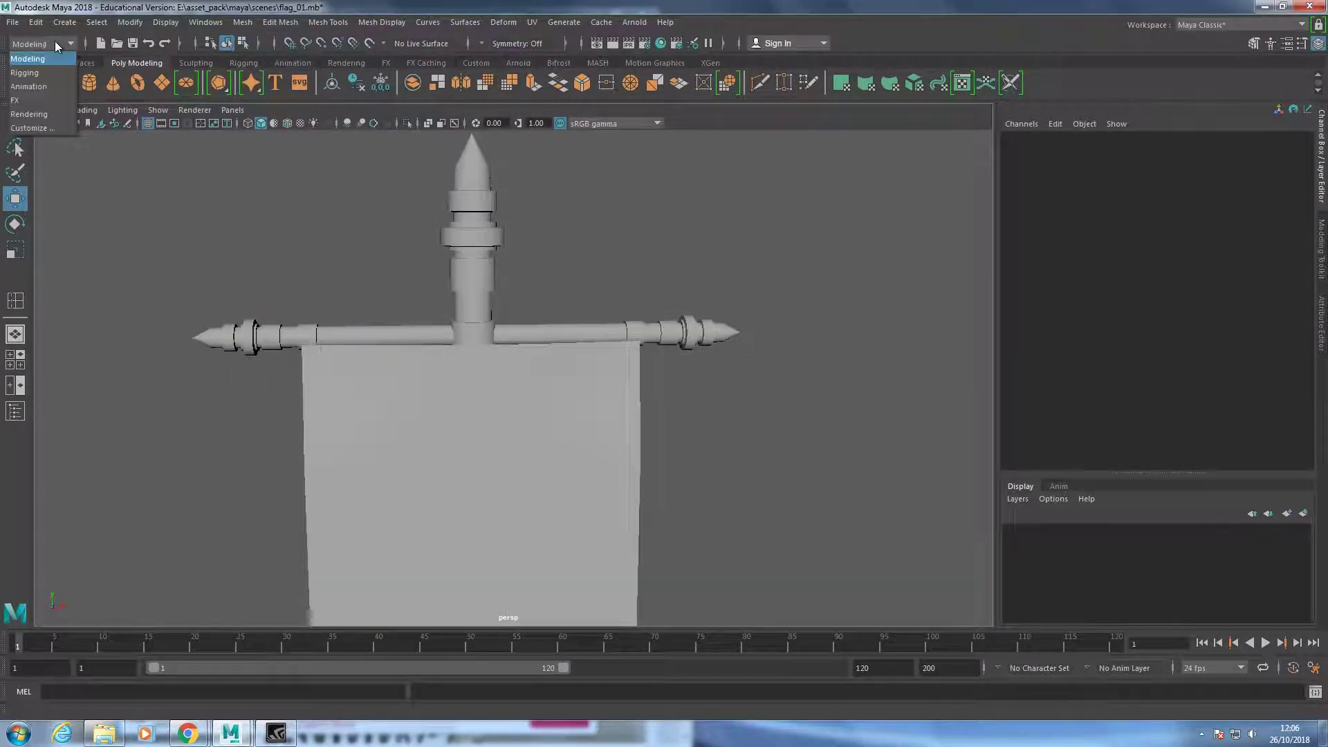
pyautogui.click(15, 101)
# Put the flag in vertex mode and select its top-left corner vertices.
pyautogui.moveTo(326, 332); pyautogui.dragTo(277, 294, button='right')
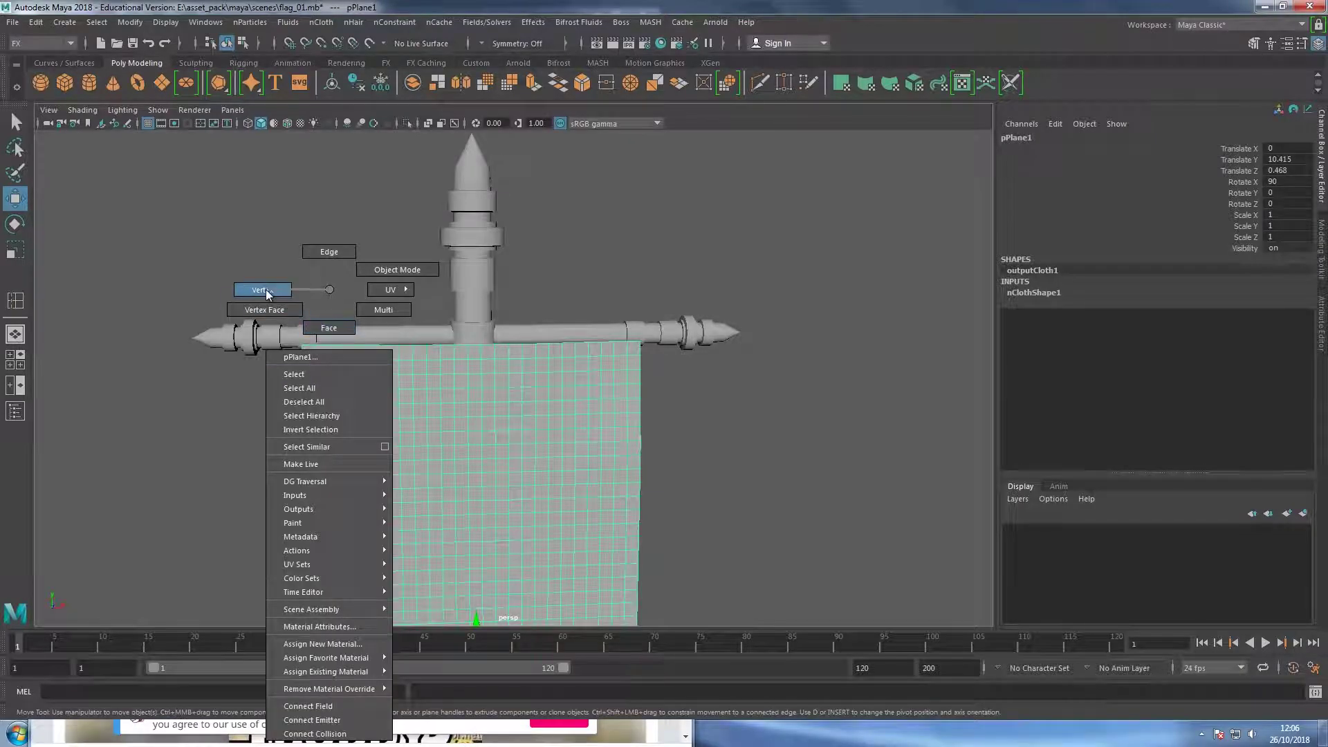
pyautogui.scroll(5, 274, 345)
pyautogui.keyDown('alt'); pyautogui.moveTo(274, 346); pyautogui.dragTo(408, 333, button='middle'); pyautogui.keyUp('alt')
pyautogui.click(191, 304)
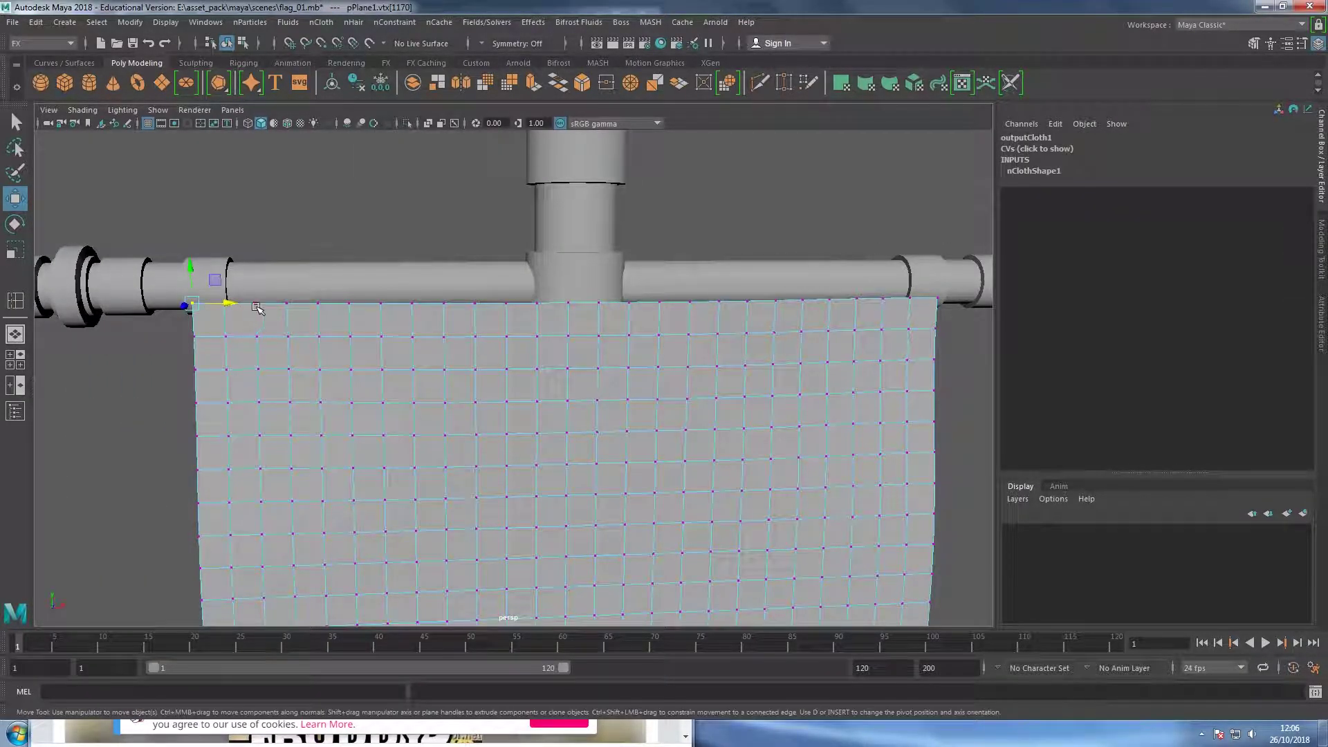
pyautogui.keyDown('shift'); pyautogui.moveTo(230, 305); pyautogui.dragTo(211, 307); pyautogui.keyUp('shift')
pyautogui.click(942, 301)
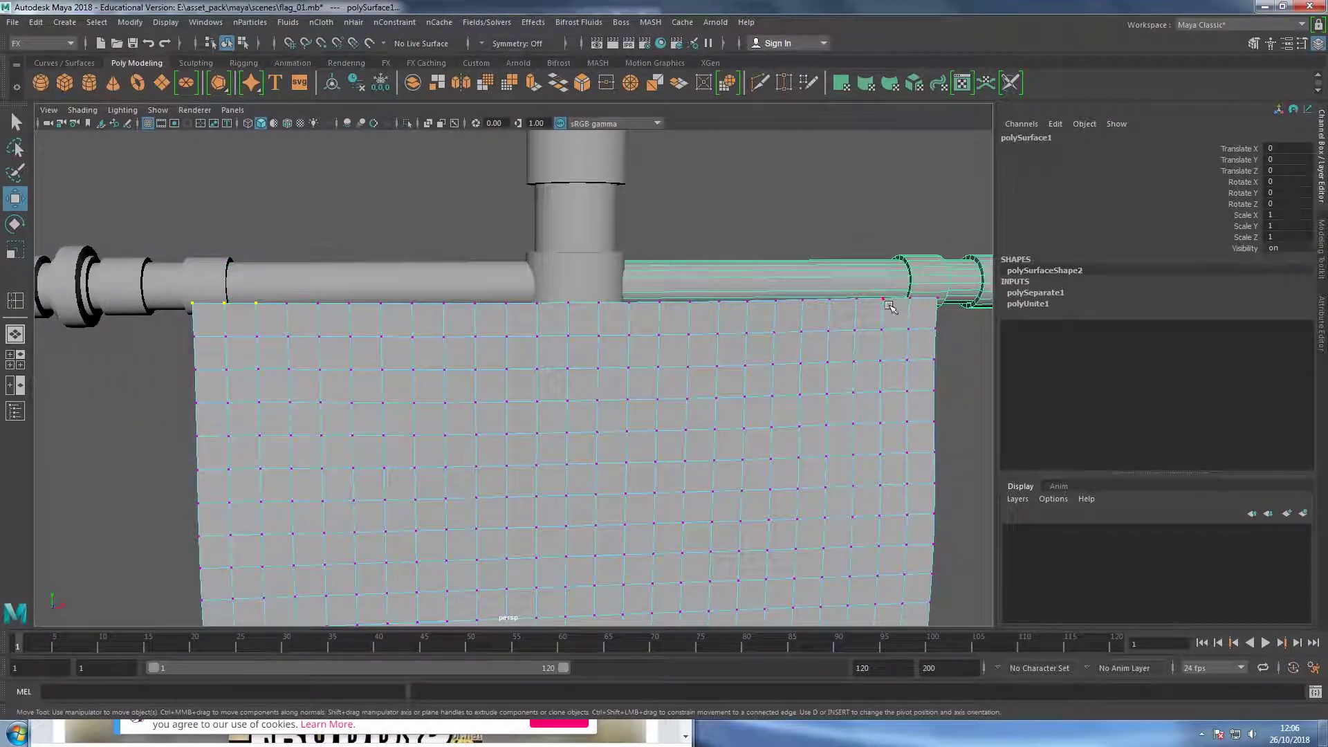
pyautogui.click(222, 306)
# Select the flag's whole top row of vertices and pin it with an nConstraint Transform Constraint.
pyautogui.keyDown('shift'); pyautogui.moveTo(223, 306); pyautogui.dragTo(185, 312); pyautogui.keyUp('shift')
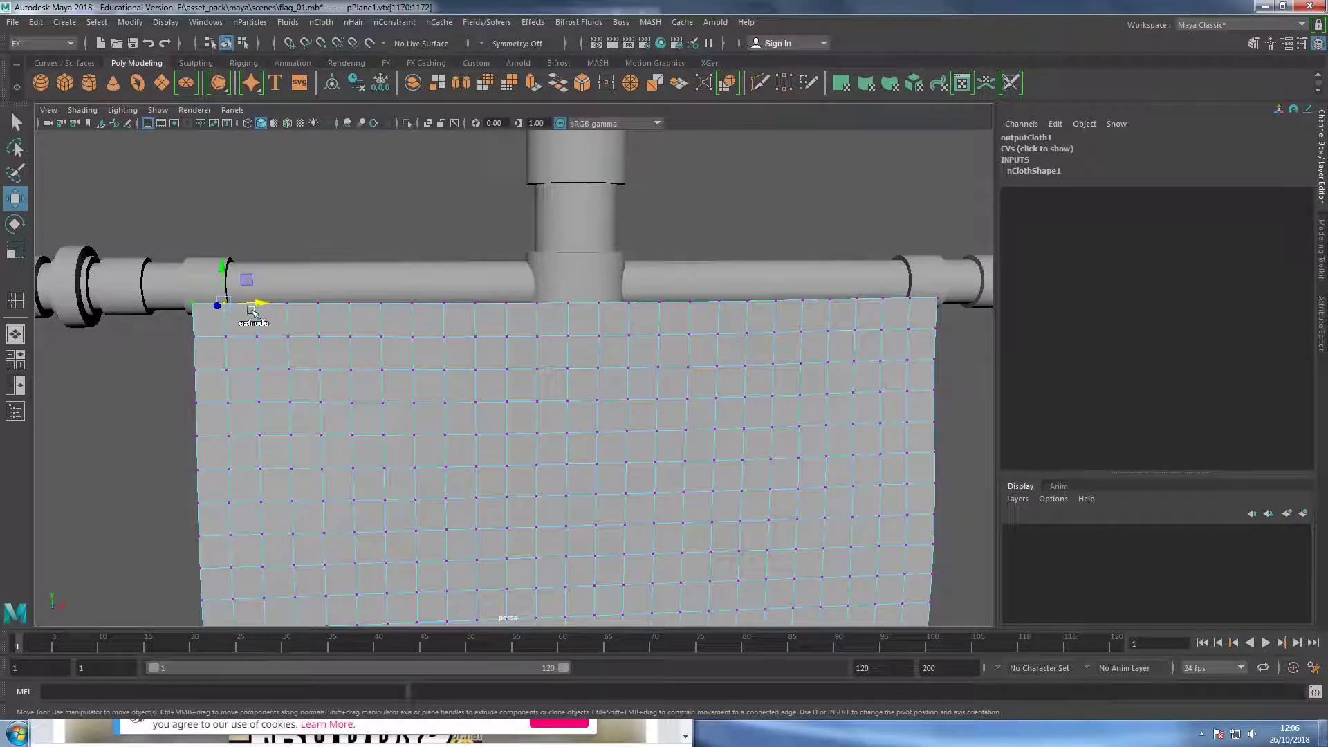
pyautogui.keyDown('shift'); pyautogui.doubleClick(938, 301); pyautogui.keyUp('shift')
pyautogui.click(404, 24)
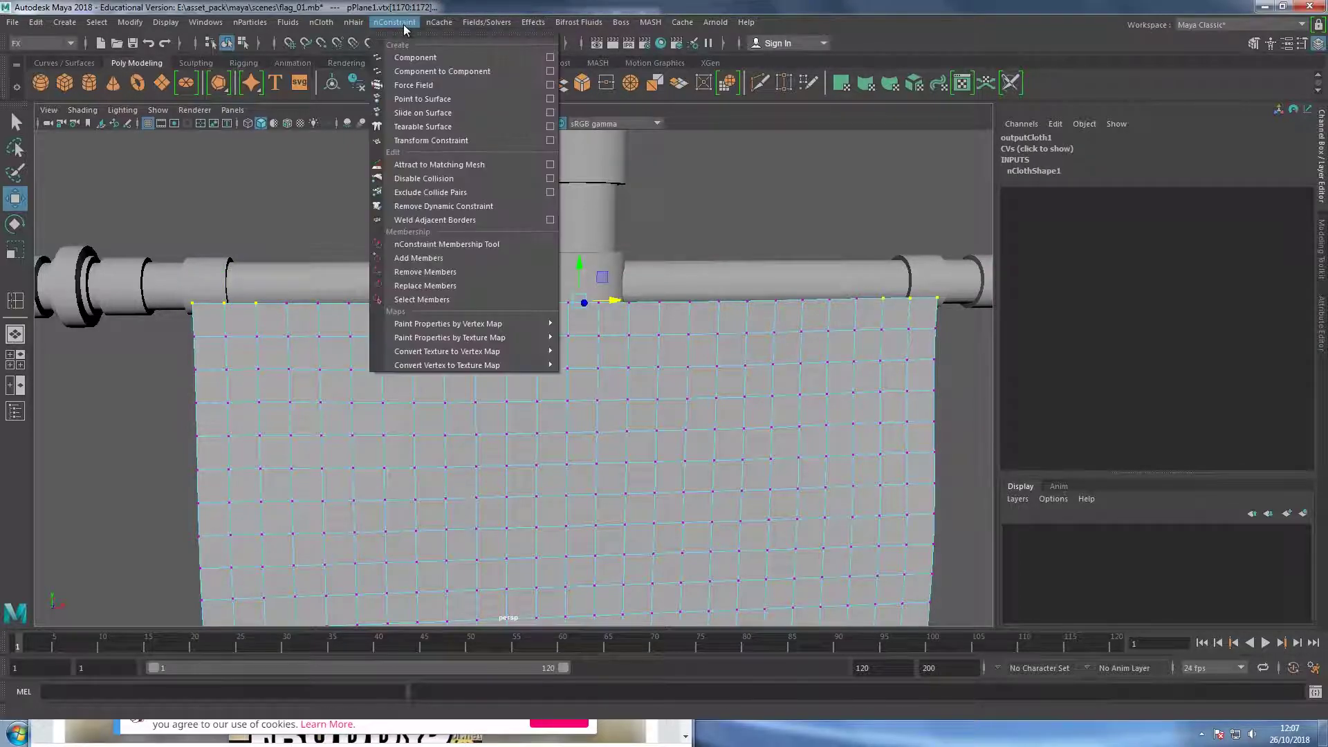
pyautogui.click(491, 142)
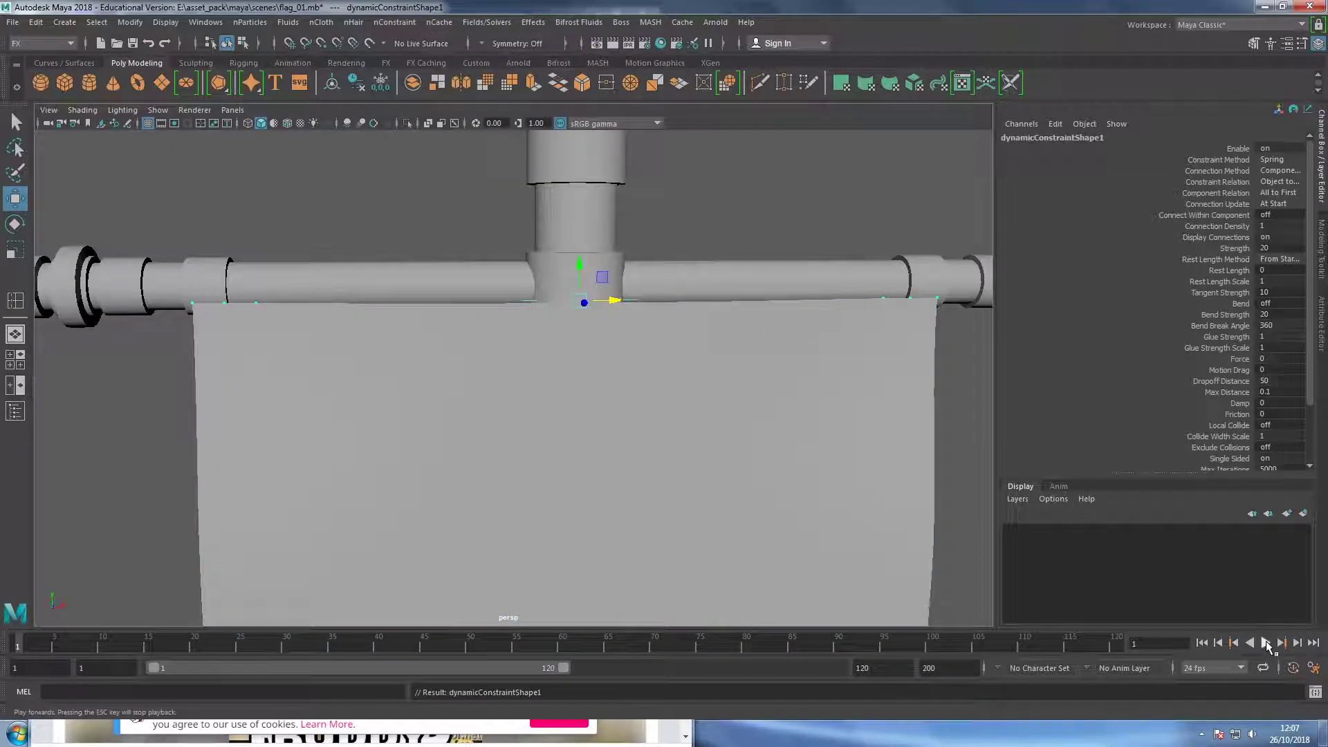
# Play, stop, rewind and replay the simulation to check the flag hangs from the crossbar.
pyautogui.click(1265, 643)
pyautogui.scroll(-8, 761, 484)
pyautogui.scroll(-3, 761, 484)
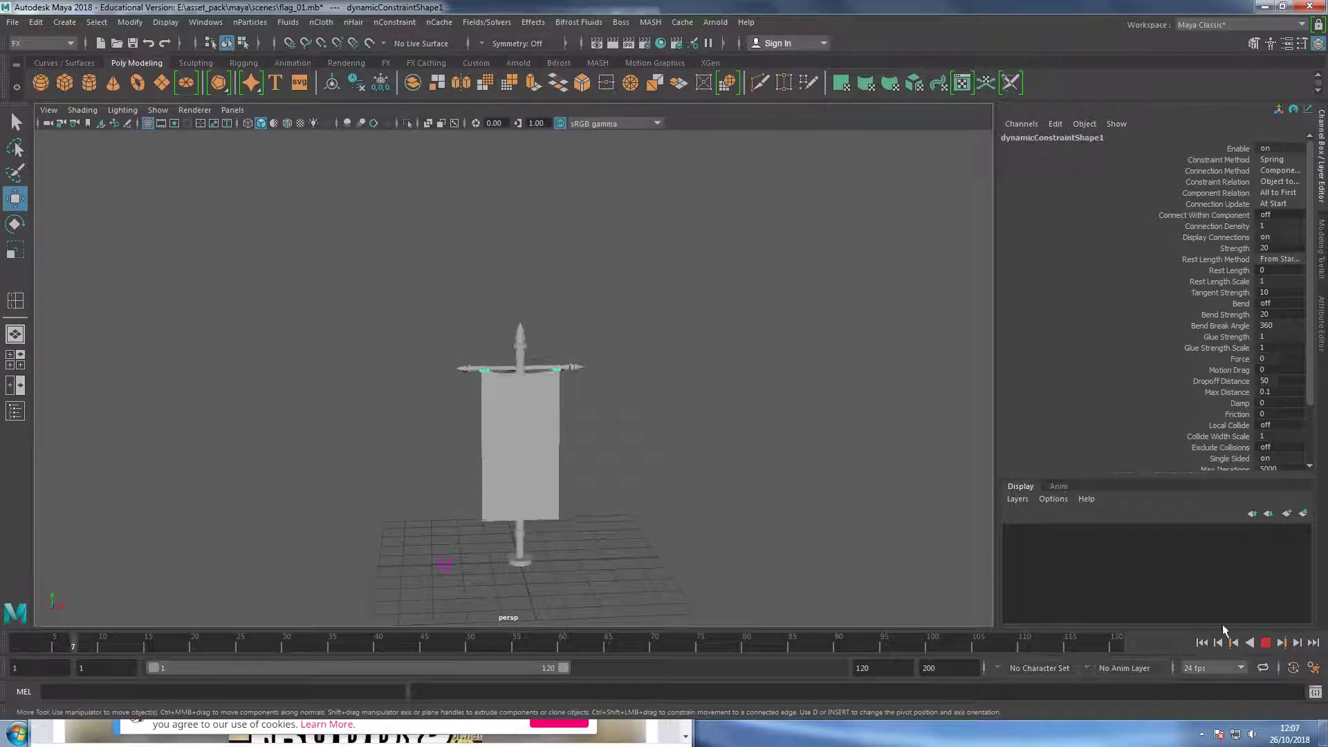
pyautogui.press('Escape')
pyautogui.scroll(3, 788, 553)
pyautogui.hotkey('alt', 'shift', 'v')
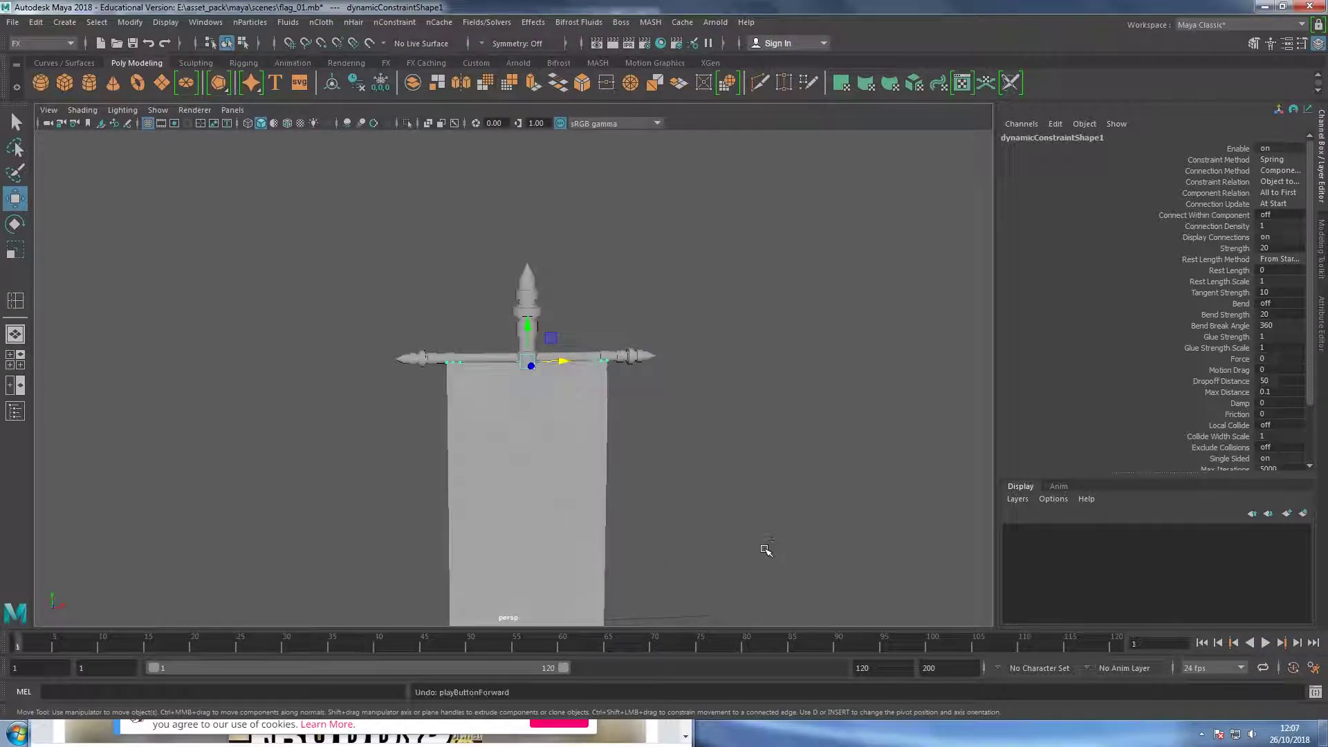
pyautogui.scroll(-2, 572, 558)
pyautogui.scroll(3, 567, 564)
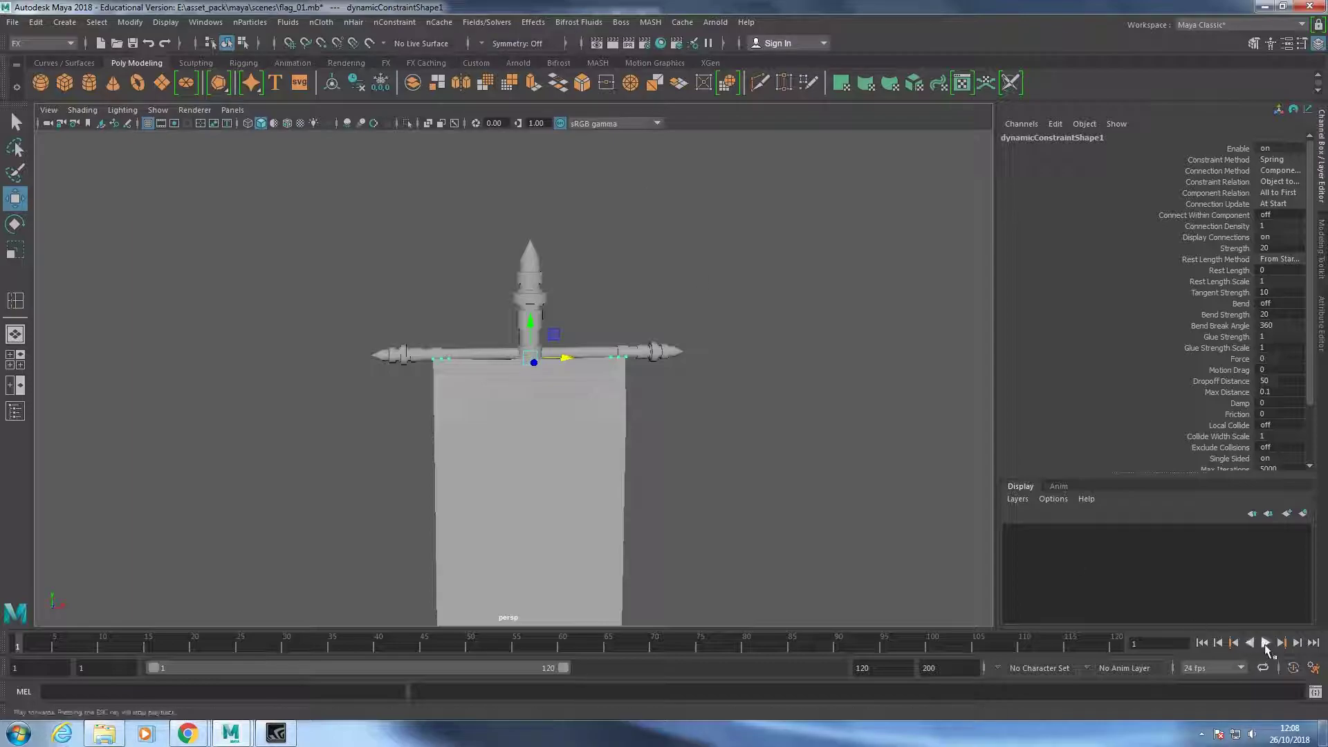
pyautogui.click(1266, 643)
pyautogui.scroll(-2, 754, 533)
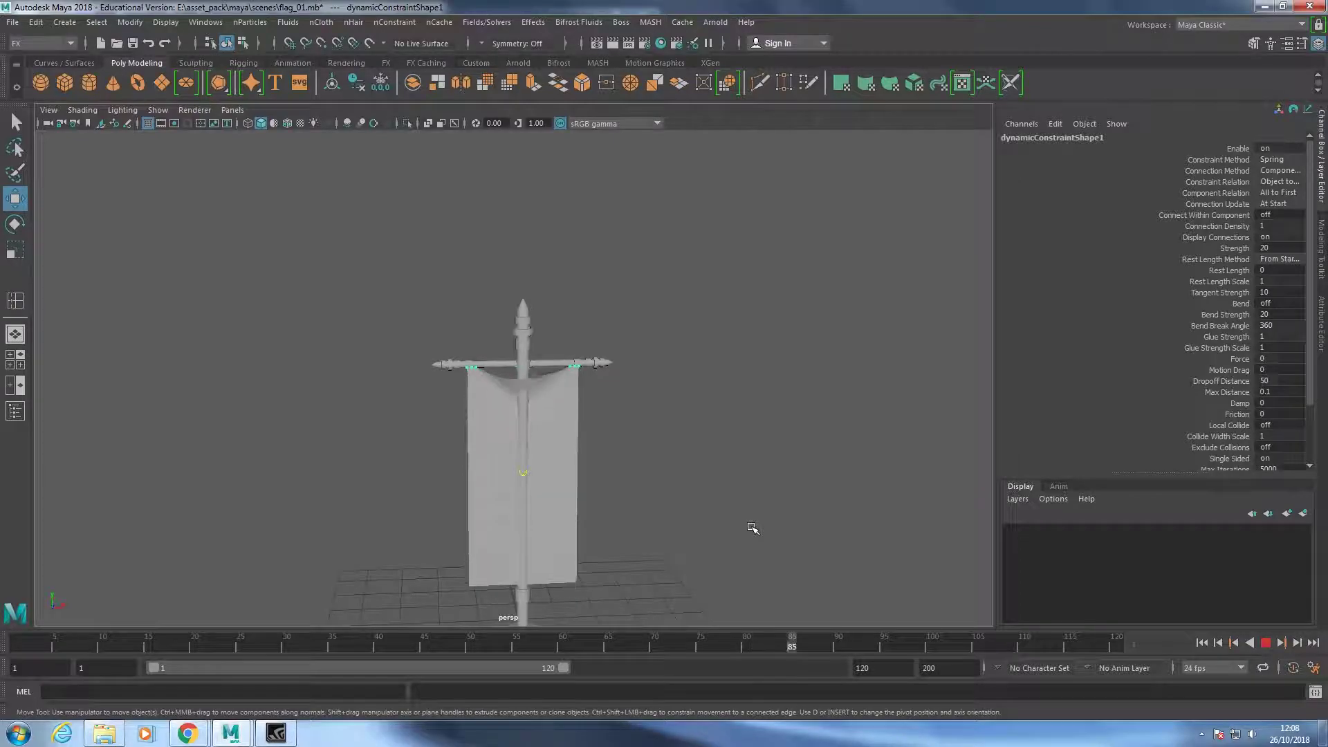
pyautogui.scroll(5, 752, 528)
pyautogui.moveTo(753, 528)
pyautogui.keyDown('alt'); pyautogui.mouseDown()
pyautogui.moveTo(573, 469)
pyautogui.moveTo(749, 480)
pyautogui.moveTo(741, 510)
pyautogui.mouseUp(); pyautogui.keyUp('alt')
# Stop playback, select the pole and right crossbar half, and orbit around the flag.
pyautogui.press('Escape')
pyautogui.click(749, 480)
pyautogui.scroll(-3, 741, 510)
pyautogui.click(539, 430)
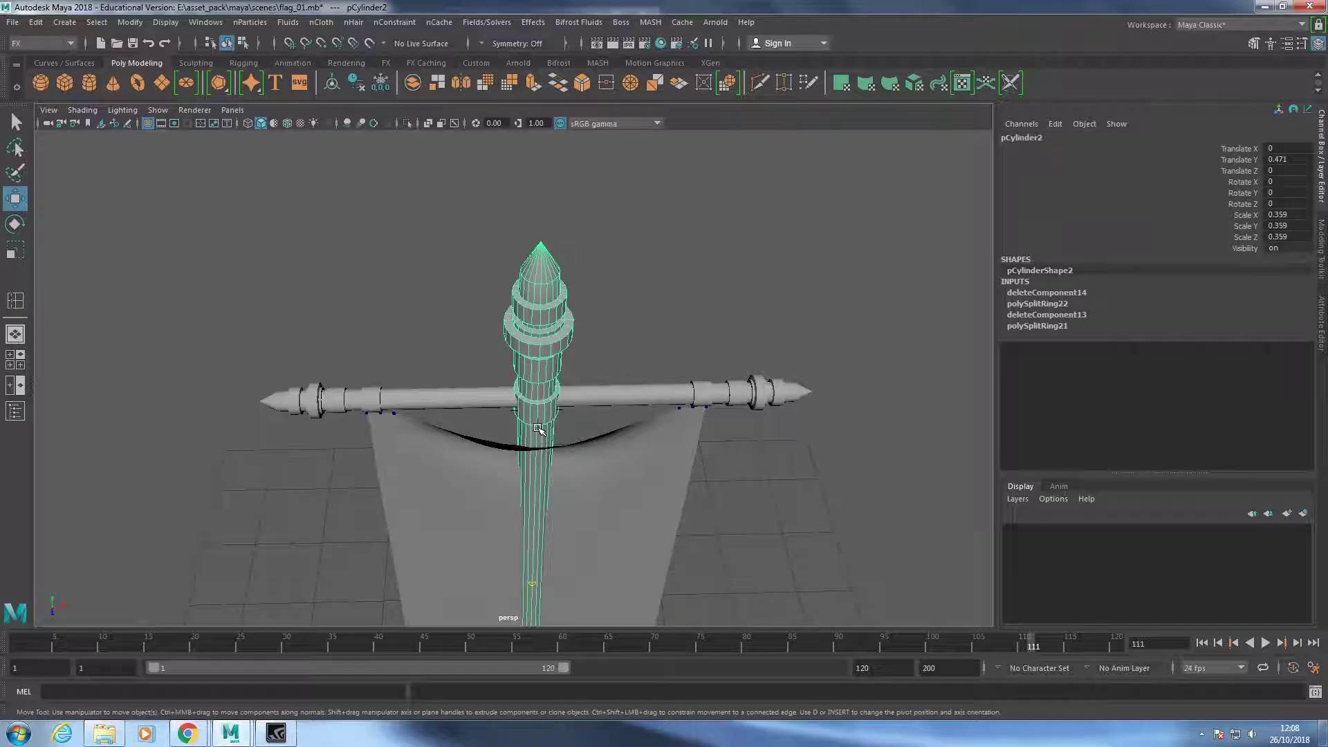
pyautogui.click(591, 406)
pyautogui.moveTo(821, 502)
pyautogui.keyDown('alt'); pyautogui.mouseDown()
pyautogui.moveTo(809, 466)
pyautogui.moveTo(512, 439)
pyautogui.moveTo(255, 480)
pyautogui.moveTo(260, 494)
pyautogui.moveTo(155, 501)
pyautogui.moveTo(244, 456)
pyautogui.mouseUp(); pyautogui.keyUp('alt')
# Undo back past the constraint and put the flag back into vertex mode.
pyautogui.hotkey('ctrl', 'z')
pyautogui.hotkey('ctrl', 'z')
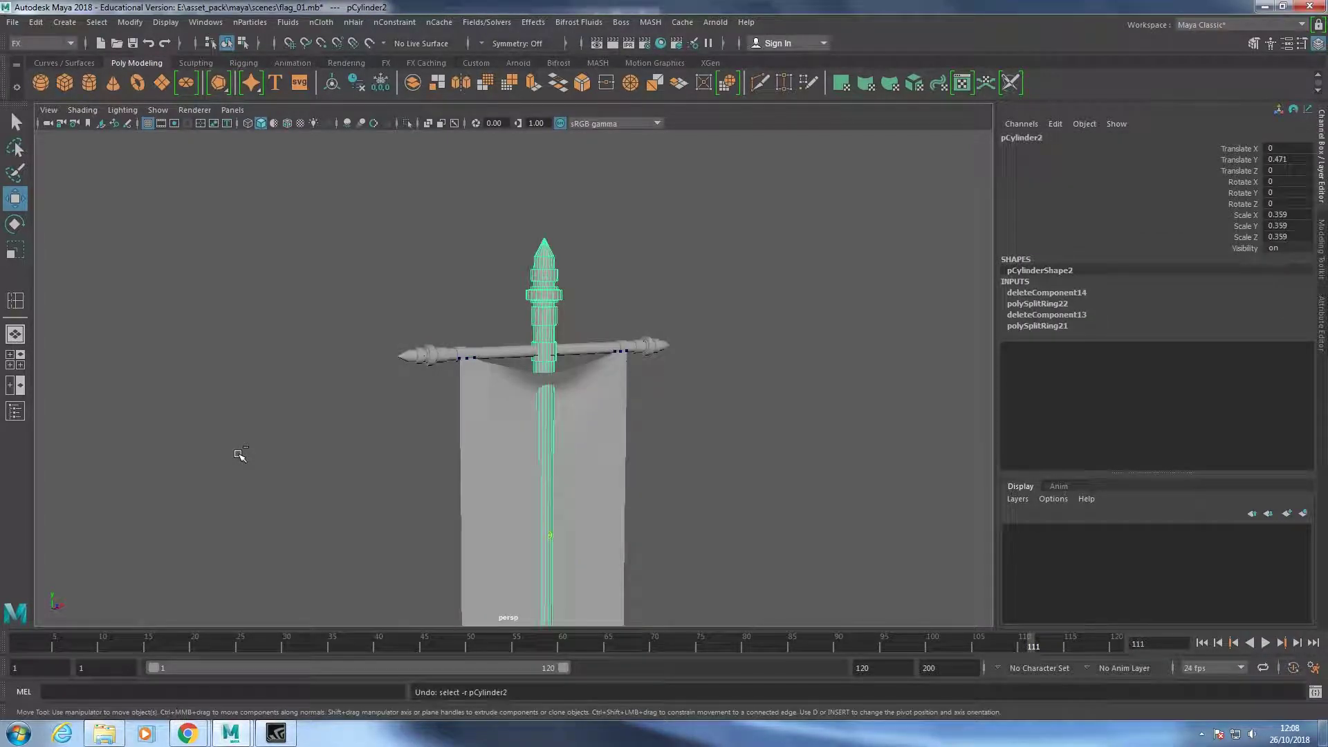
pyautogui.hotkey('ctrl', 'z')
pyautogui.hotkey('ctrl', 'z')
pyautogui.hotkey('ctrl', 'z')
pyautogui.click(713, 493)
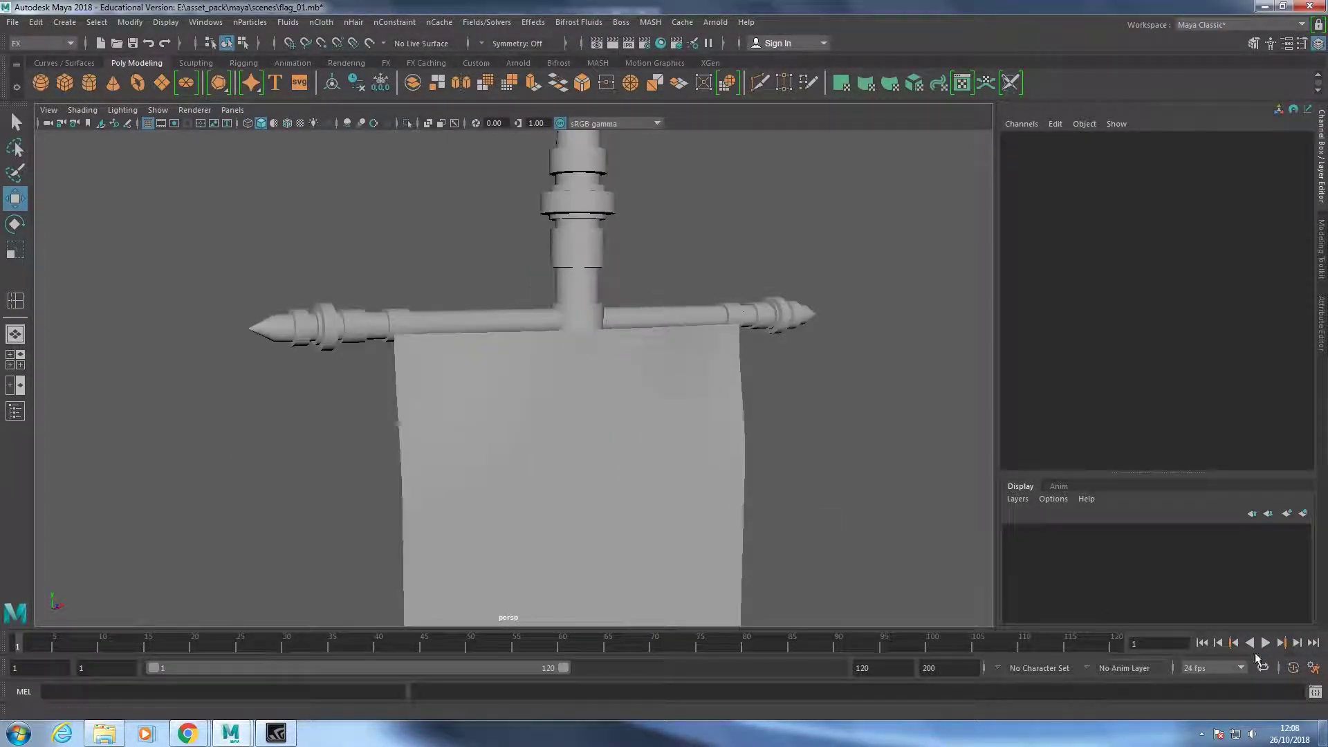
pyautogui.scroll(5, 498, 430)
pyautogui.moveTo(504, 288); pyautogui.dragTo(327, 289, button='right')
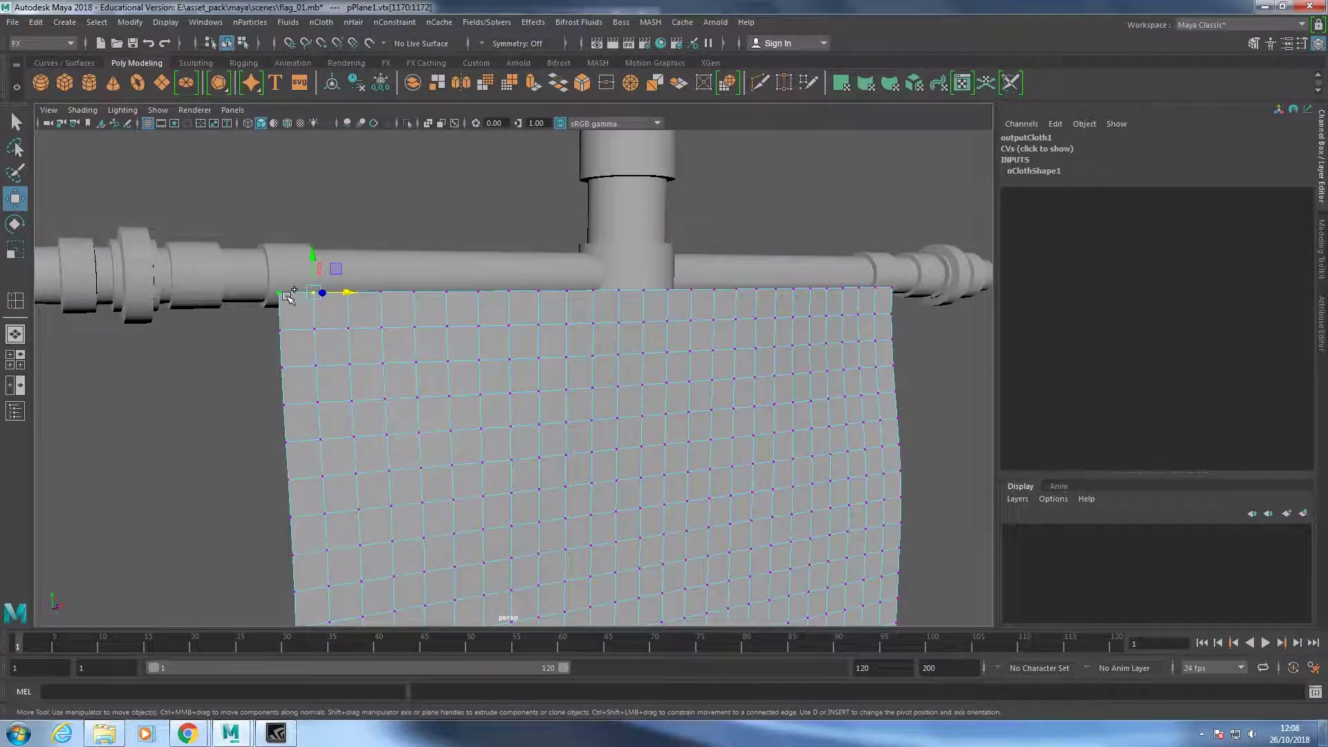
# Pin the top-edge vertices with a new nConstraint and play to inspect the crossbar attachment.
pyautogui.click(395, 22)
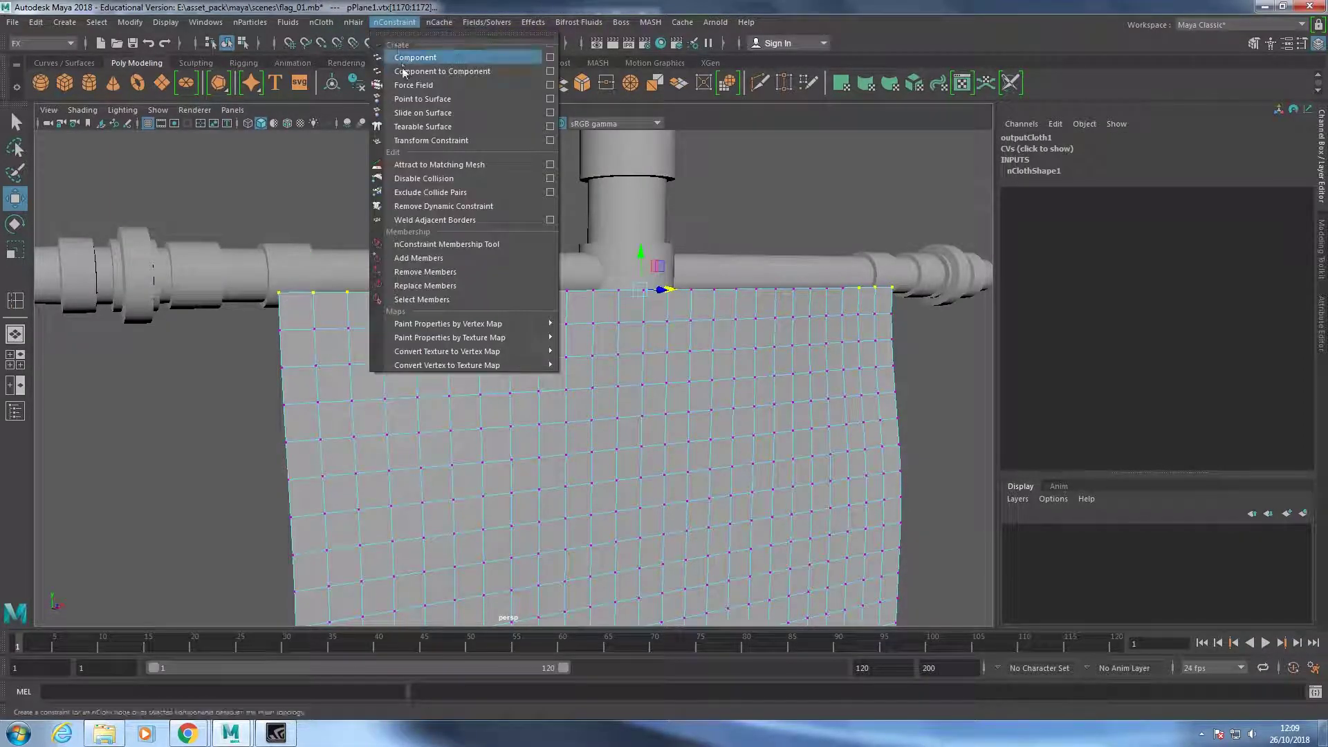
pyautogui.click(447, 144)
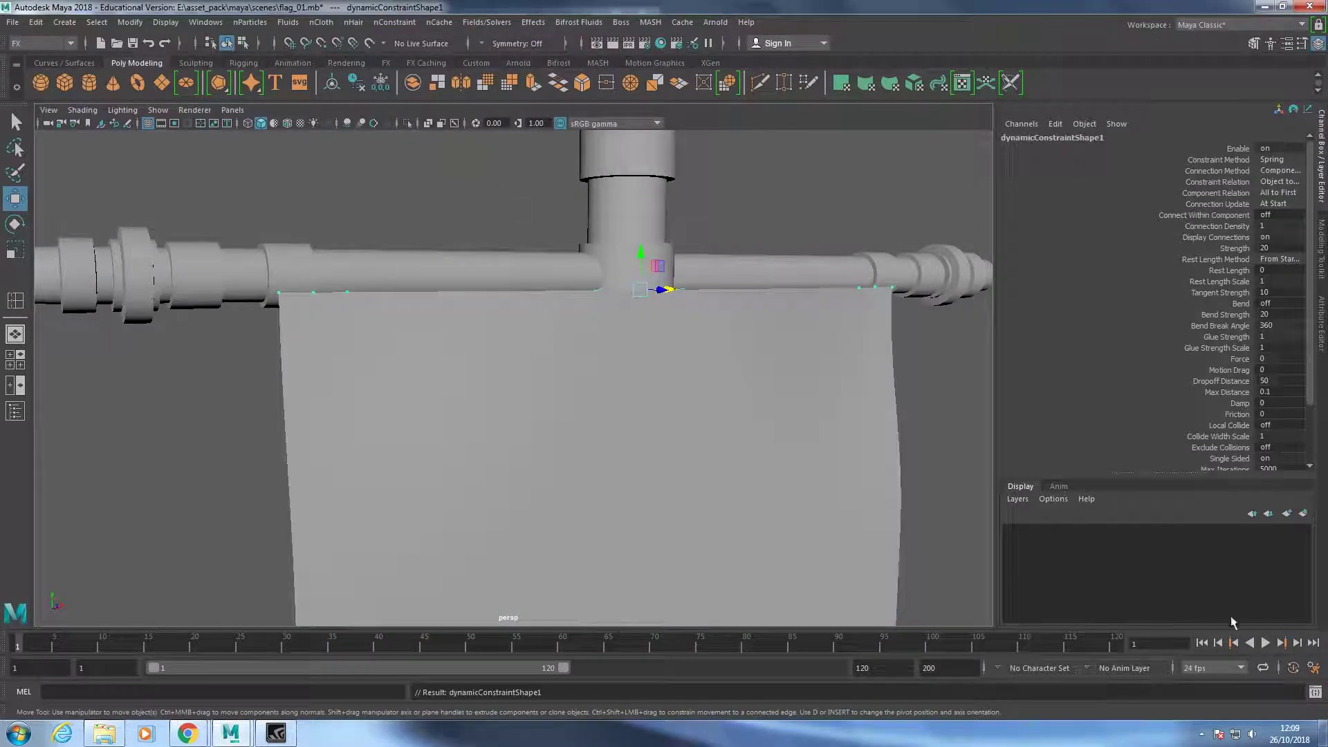
pyautogui.hotkey('alt', 'v')
pyautogui.scroll(-5, 892, 564)
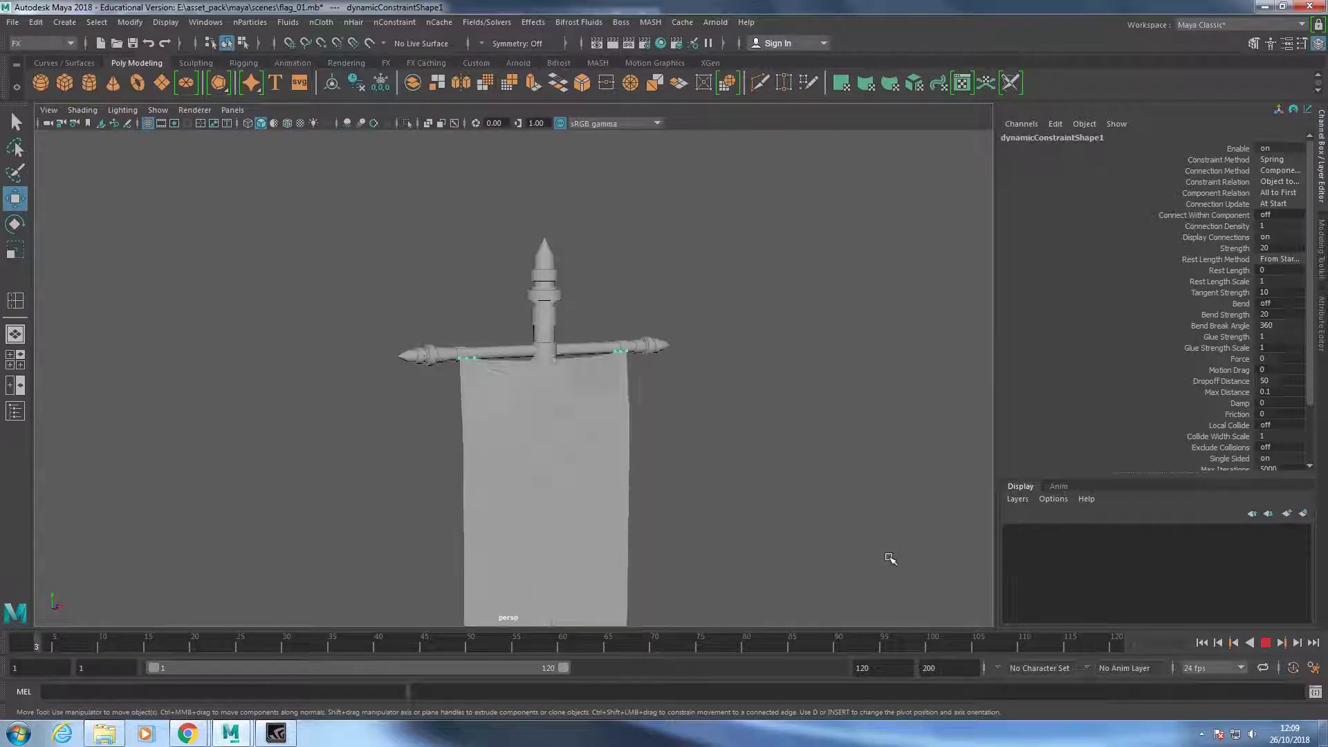
pyautogui.scroll(5, 884, 551)
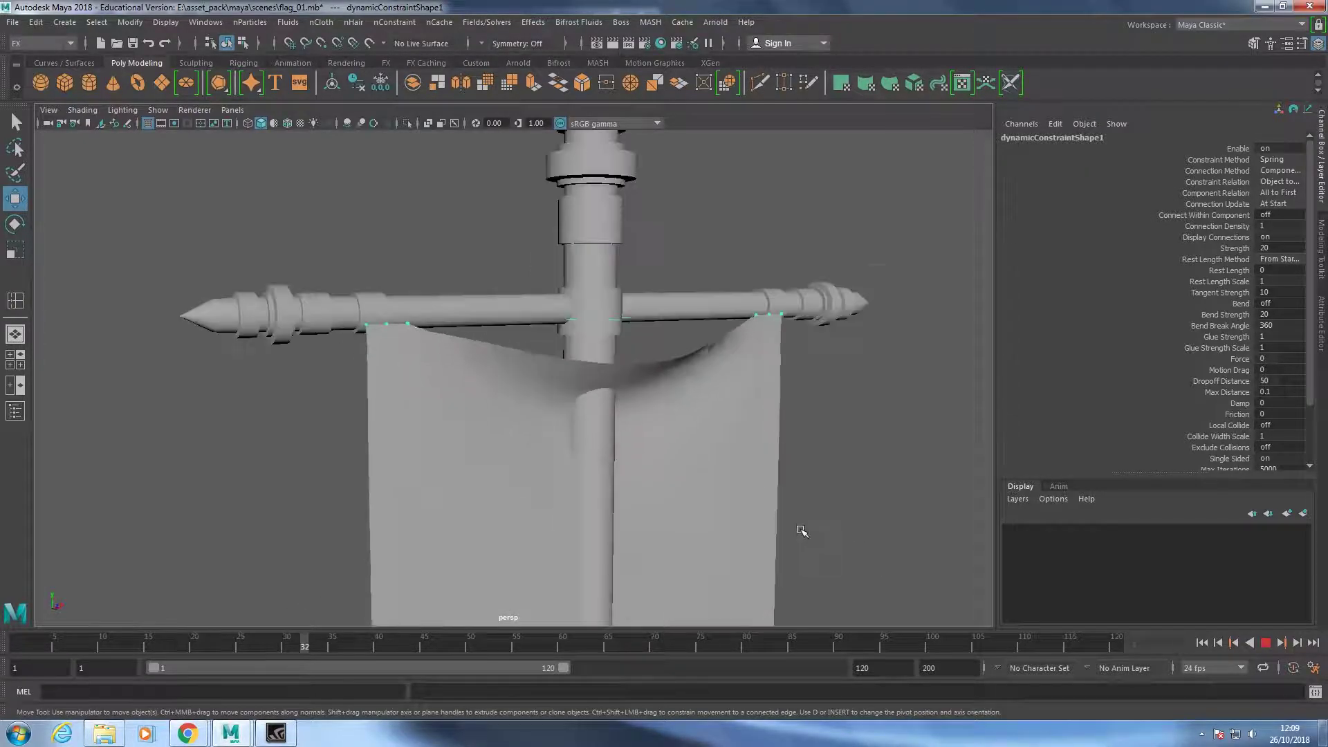
pyautogui.scroll(4, 795, 534)
pyautogui.moveTo(824, 509)
pyautogui.keyDown('alt'); pyautogui.mouseDown()
pyautogui.moveTo(124, 469)
pyautogui.moveTo(800, 533)
pyautogui.moveTo(816, 491)
pyautogui.mouseUp(); pyautogui.keyUp('alt')
pyautogui.scroll(-3, 825, 510)
pyautogui.scroll(-2, 825, 509)
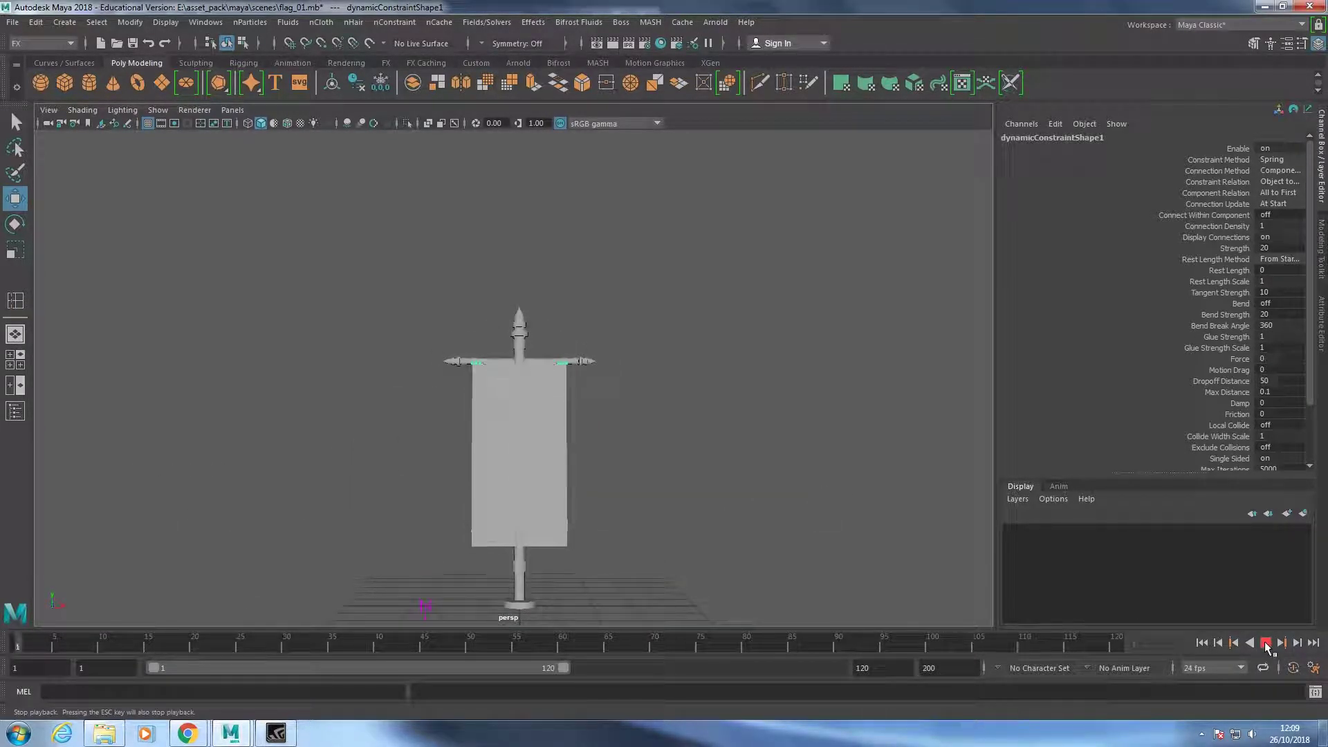
# Re-attach the cloth's top edge to the pole, replay, then open its attributes in object mode.
pyautogui.click(1266, 643)
pyautogui.click(924, 544)
pyautogui.scroll(4, 676, 516)
pyautogui.scroll(-3, 706, 520)
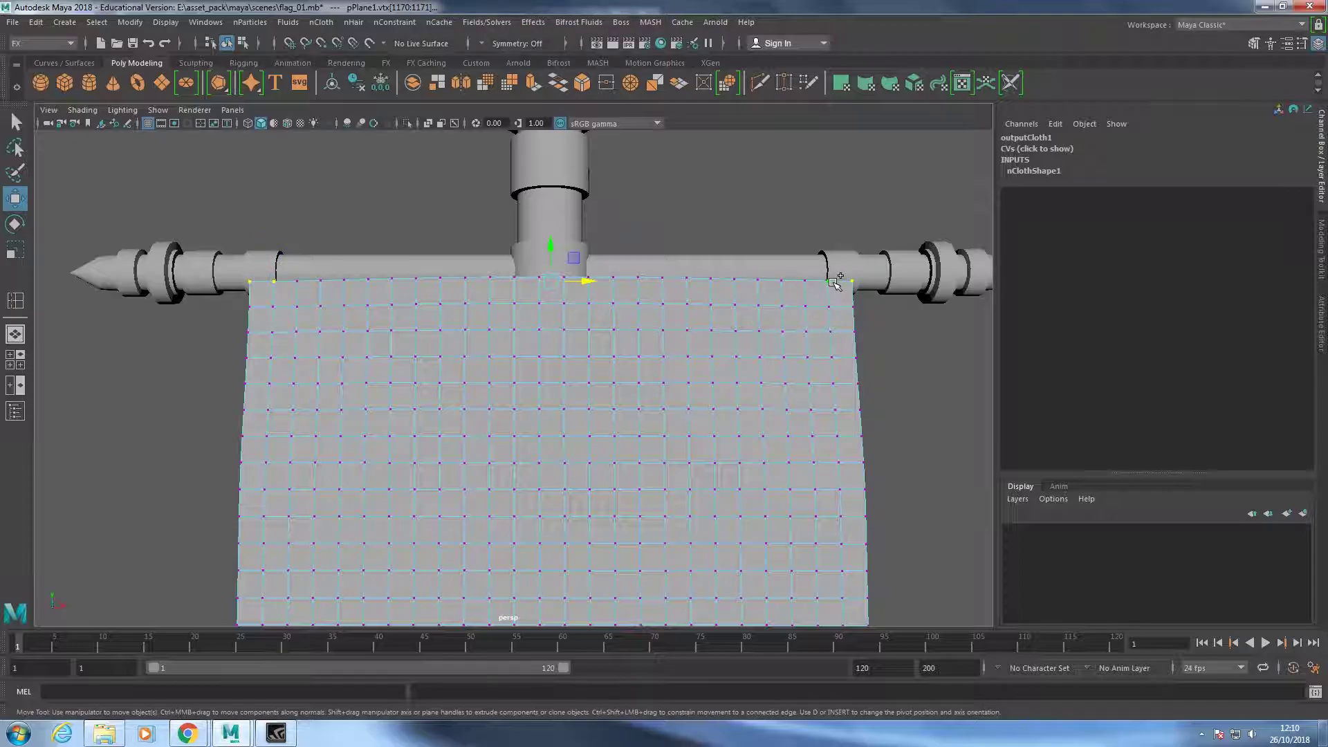
pyautogui.click(394, 21)
pyautogui.click(449, 139)
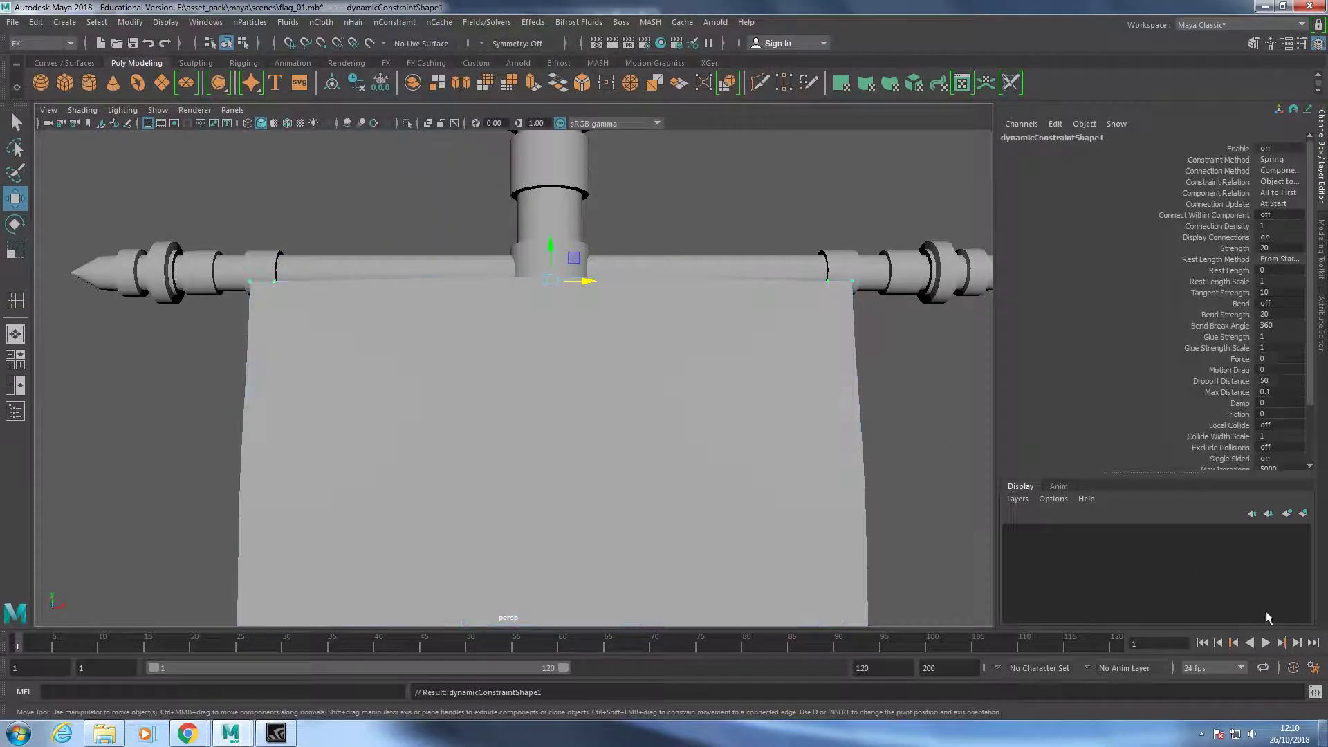
pyautogui.click(1265, 643)
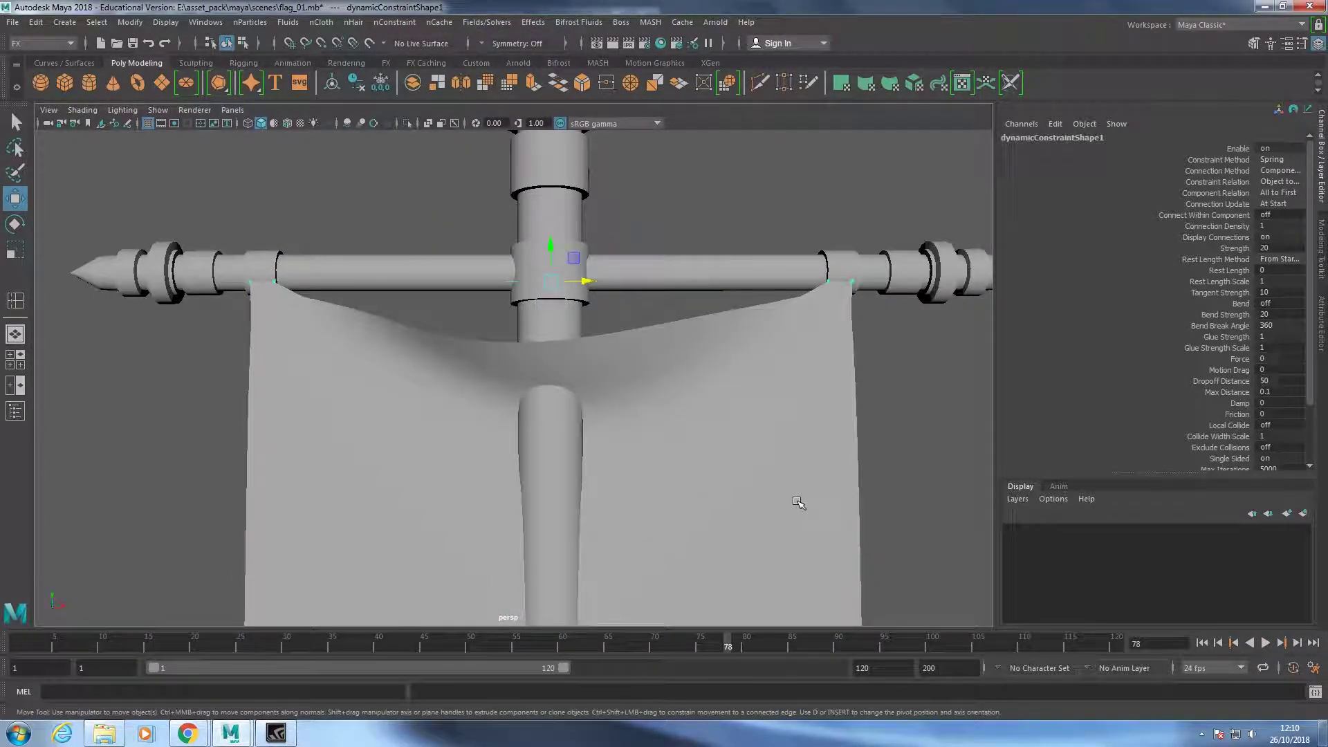
pyautogui.moveTo(799, 290); pyautogui.dragTo(824, 267, button='right')
pyautogui.hotkey('ctrl', 'a')
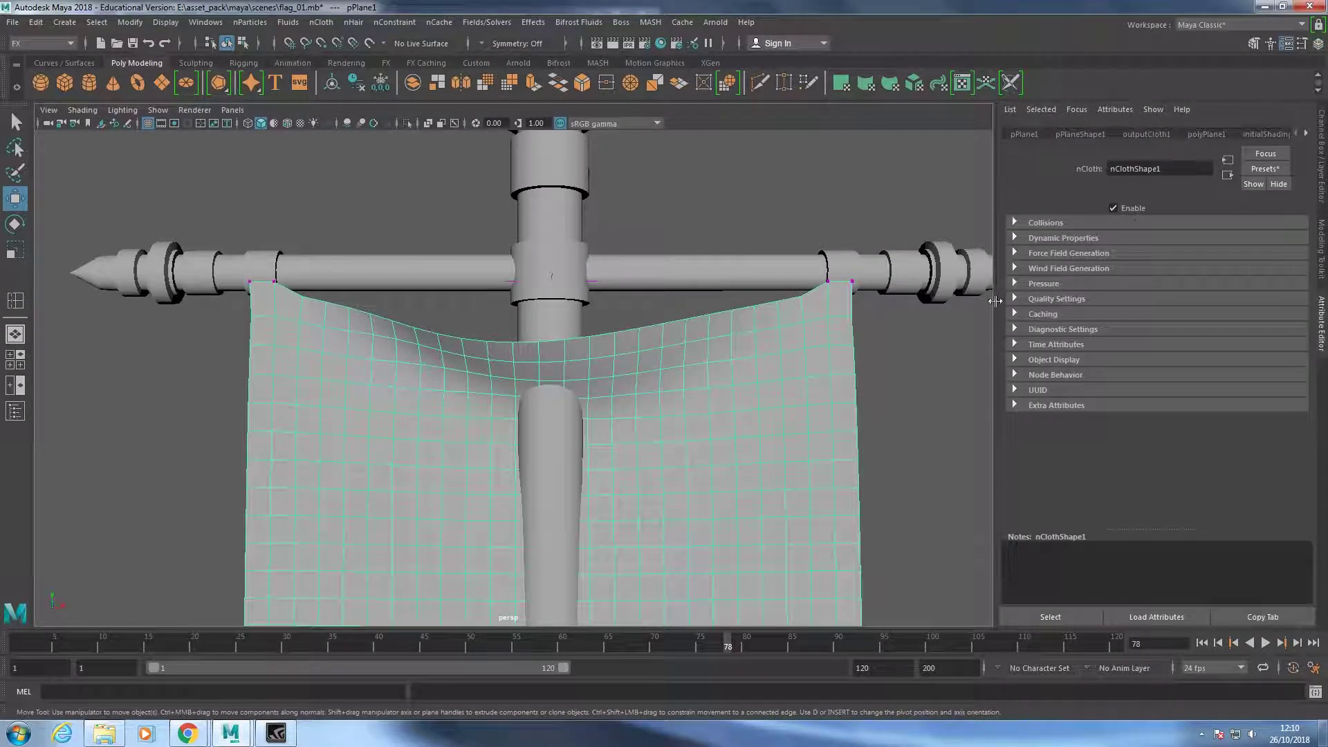
# Set nClothShape1 Stretch Resistance to 60 under Dynamic Properties and replay the simulation.
pyautogui.click(1062, 238)
pyautogui.write('150.000')
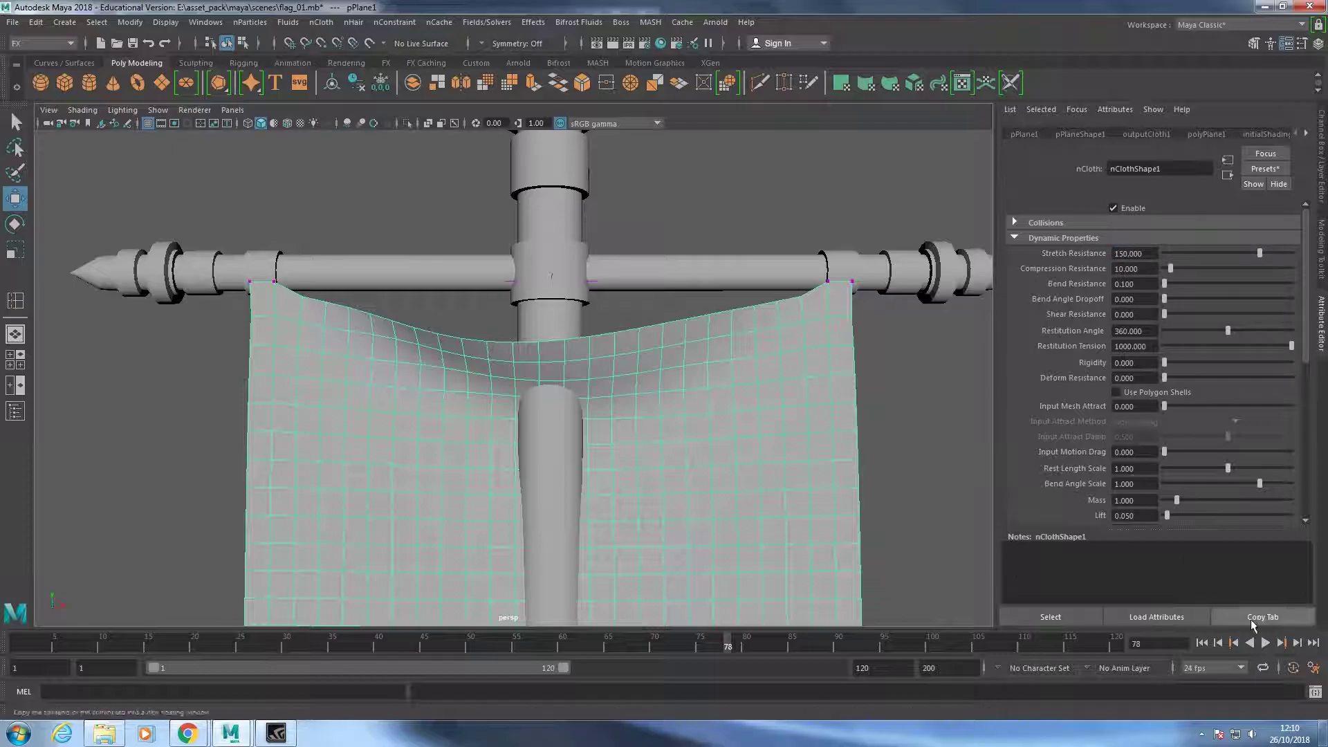
pyautogui.click(1265, 643)
pyautogui.scroll(-5, 919, 563)
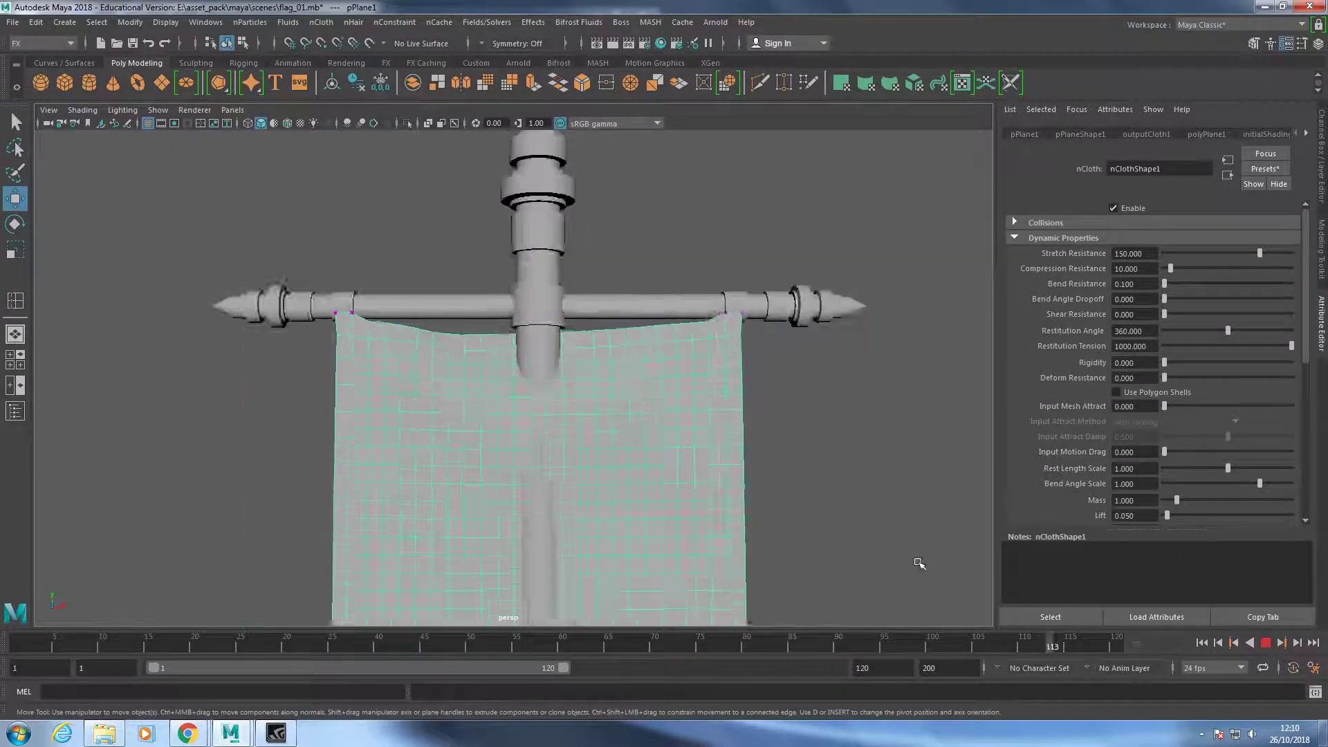
pyautogui.scroll(-3, 919, 563)
pyautogui.scroll(-2, 906, 561)
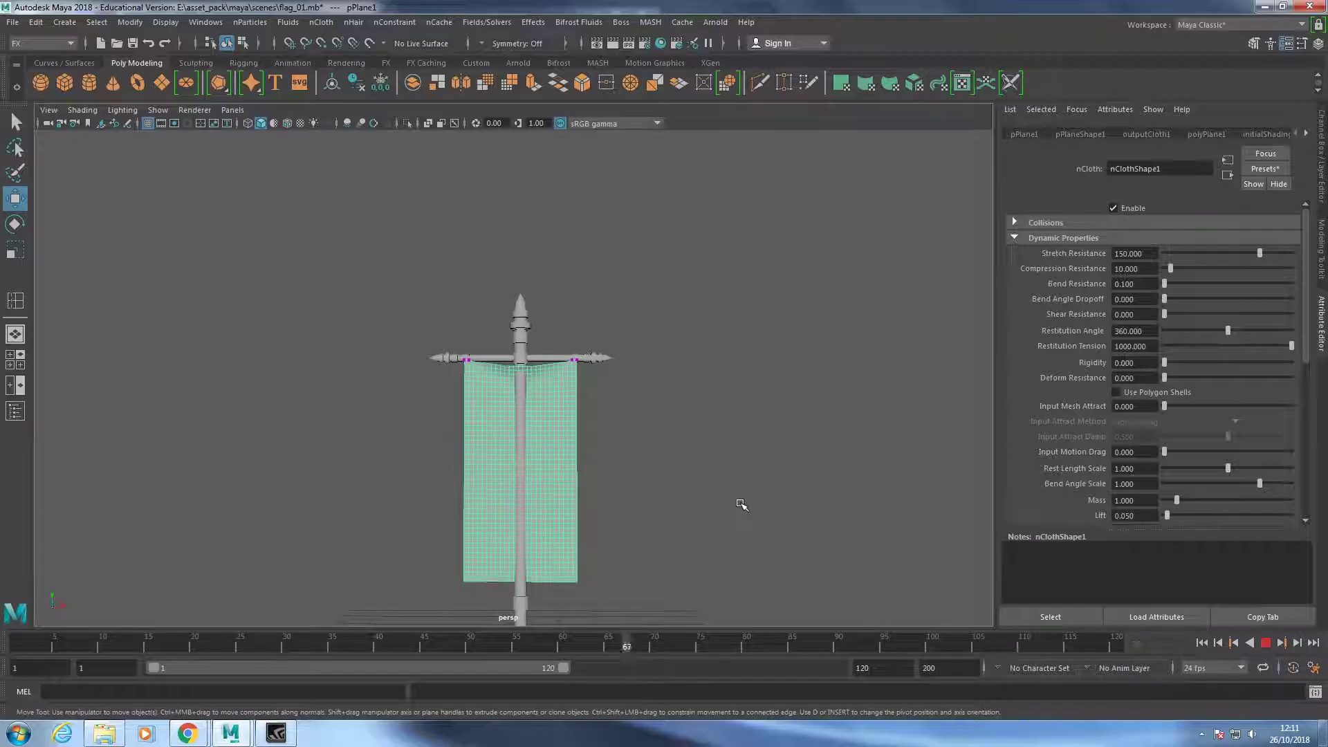
pyautogui.scroll(10, 733, 495)
pyautogui.scroll(-1, 718, 474)
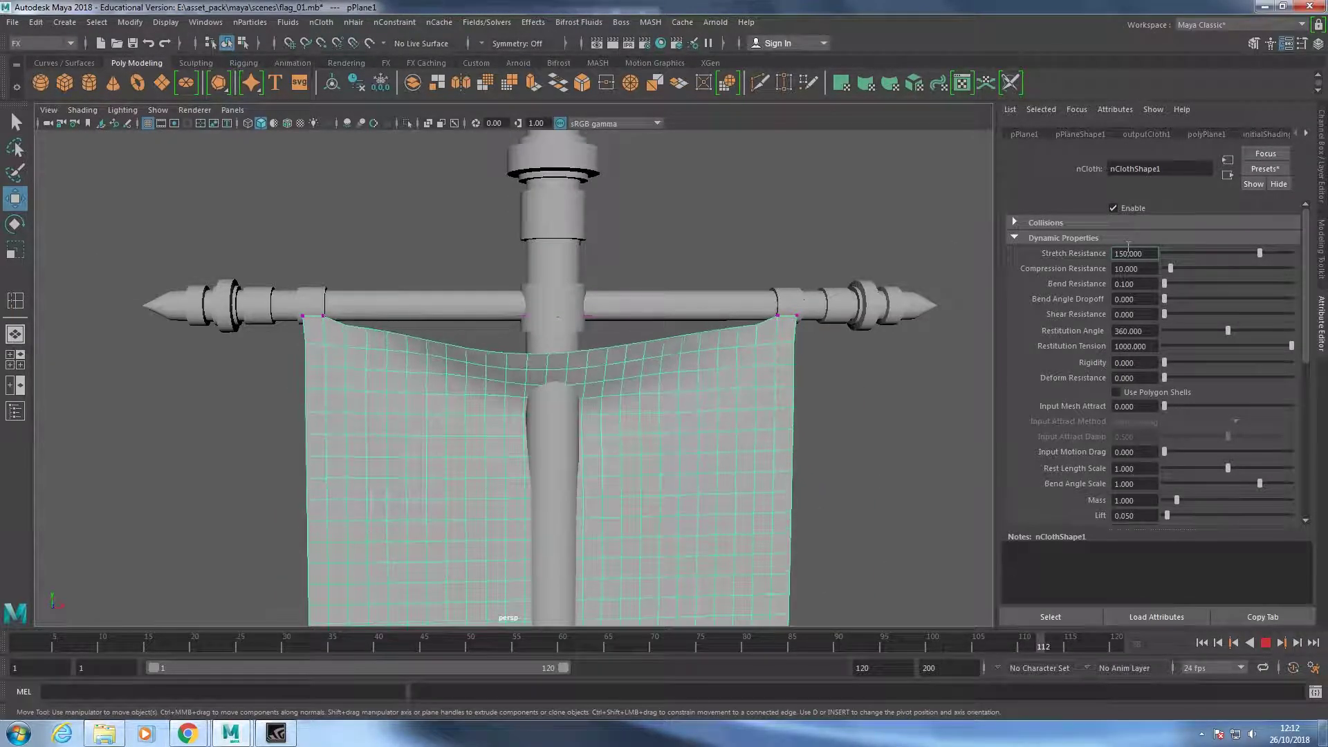
pyautogui.write('60')
pyautogui.press('Return')
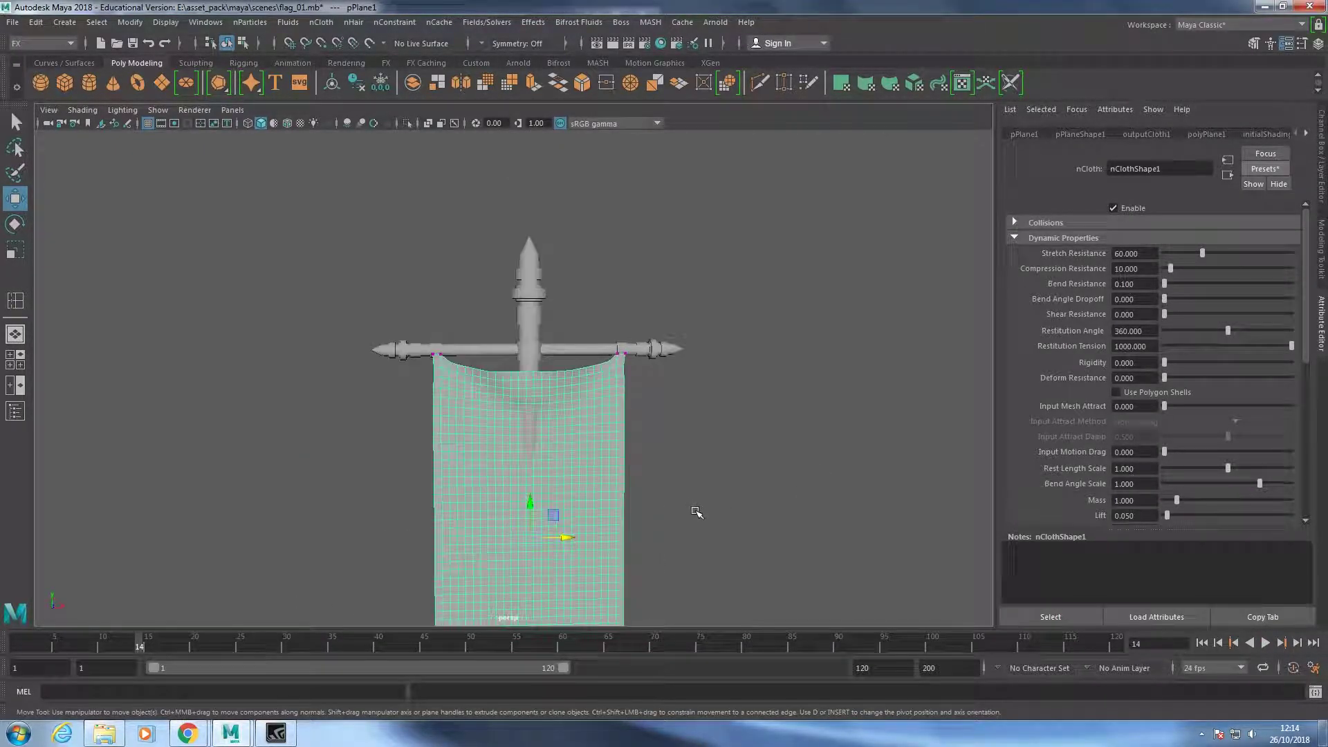
pyautogui.scroll(-3, 696, 512)
# Select nucleus1, end the playback range at frame 90, return to frame 1, and show its Channel Box.
pyautogui.click(435, 605)
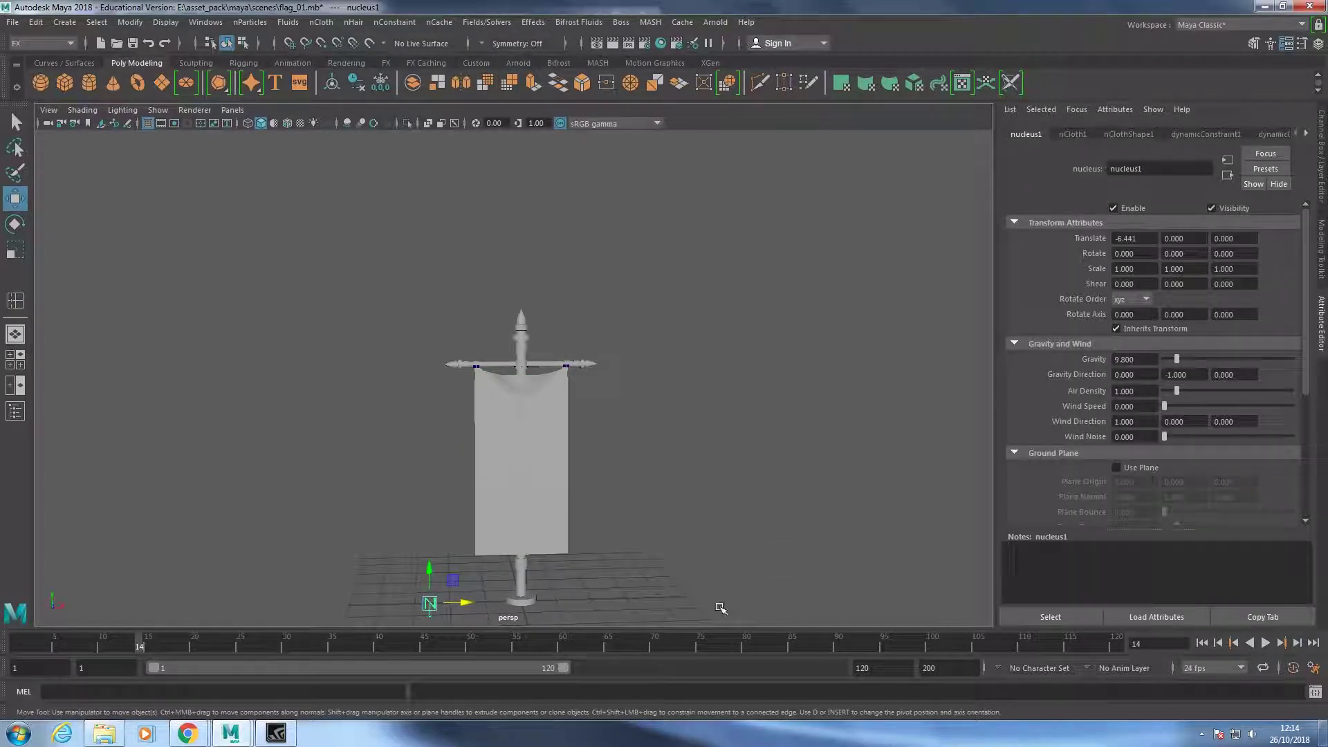
pyautogui.moveTo(564, 668); pyautogui.dragTo(461, 668)
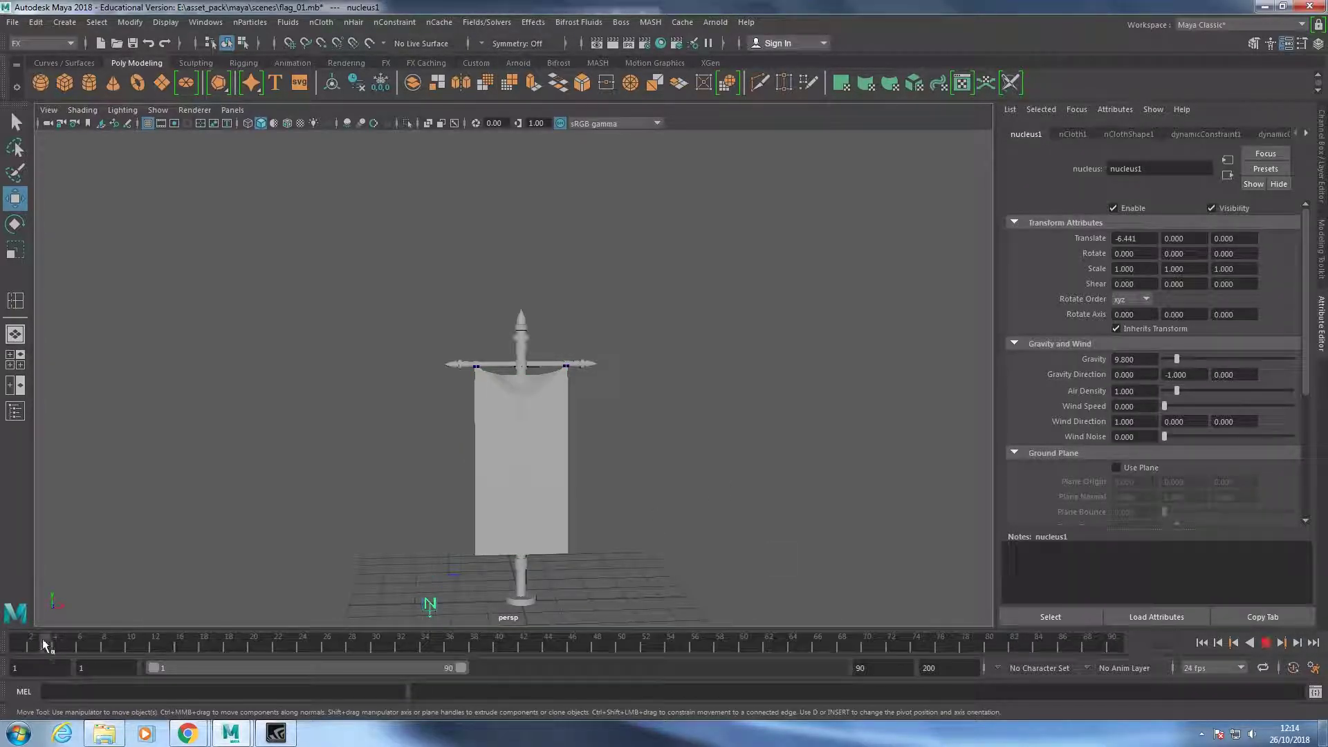
pyautogui.moveTo(43, 644); pyautogui.dragTo(2, 644)
pyautogui.click(1322, 158)
pyautogui.write('10')
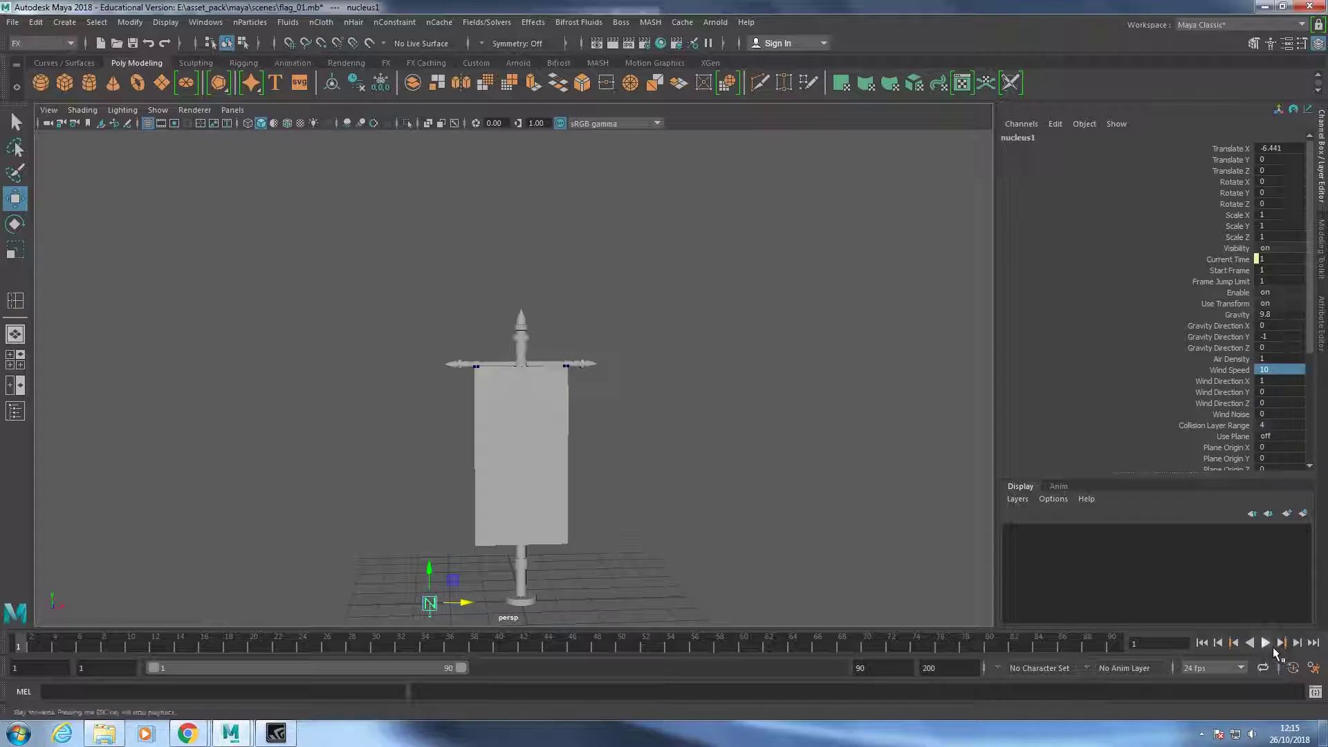
# Play the simulation and set the nucleus1 wind to blow along Z (Direction X 0, Z 1).
pyautogui.click(1267, 645)
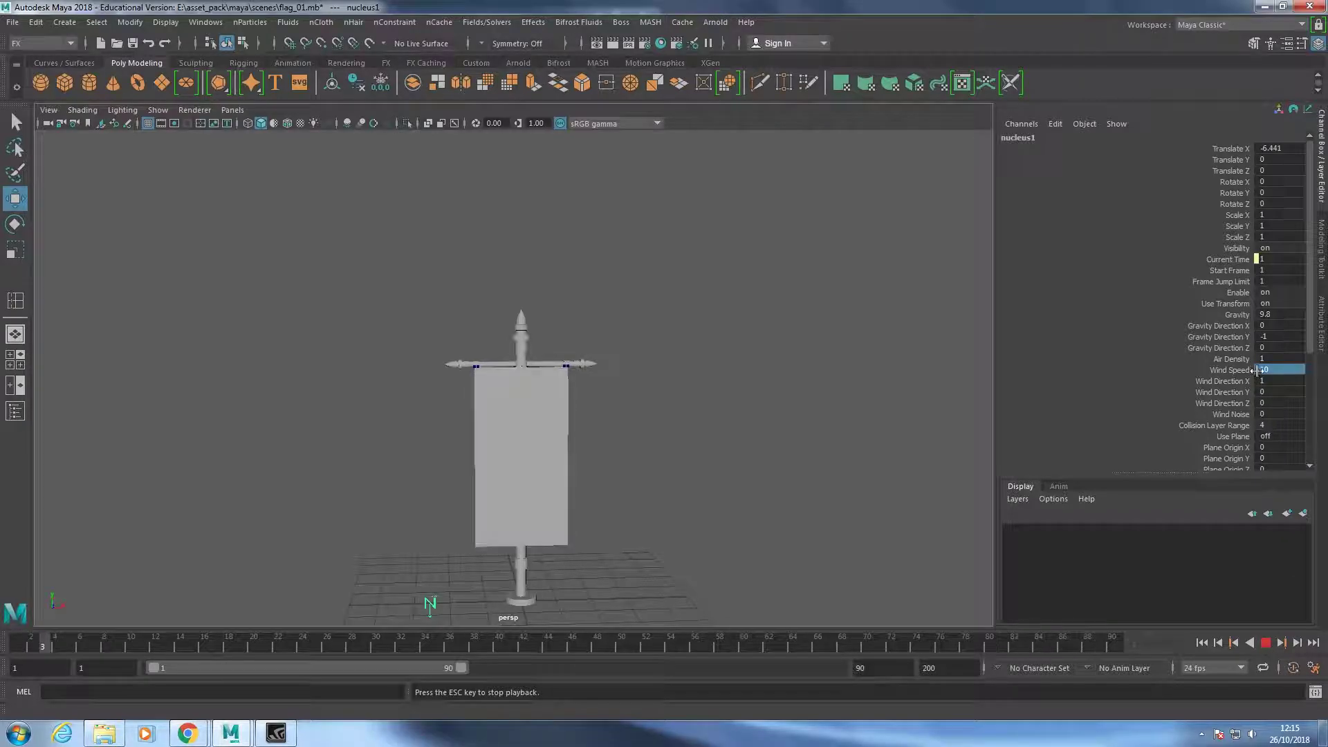
pyautogui.write('1.0')
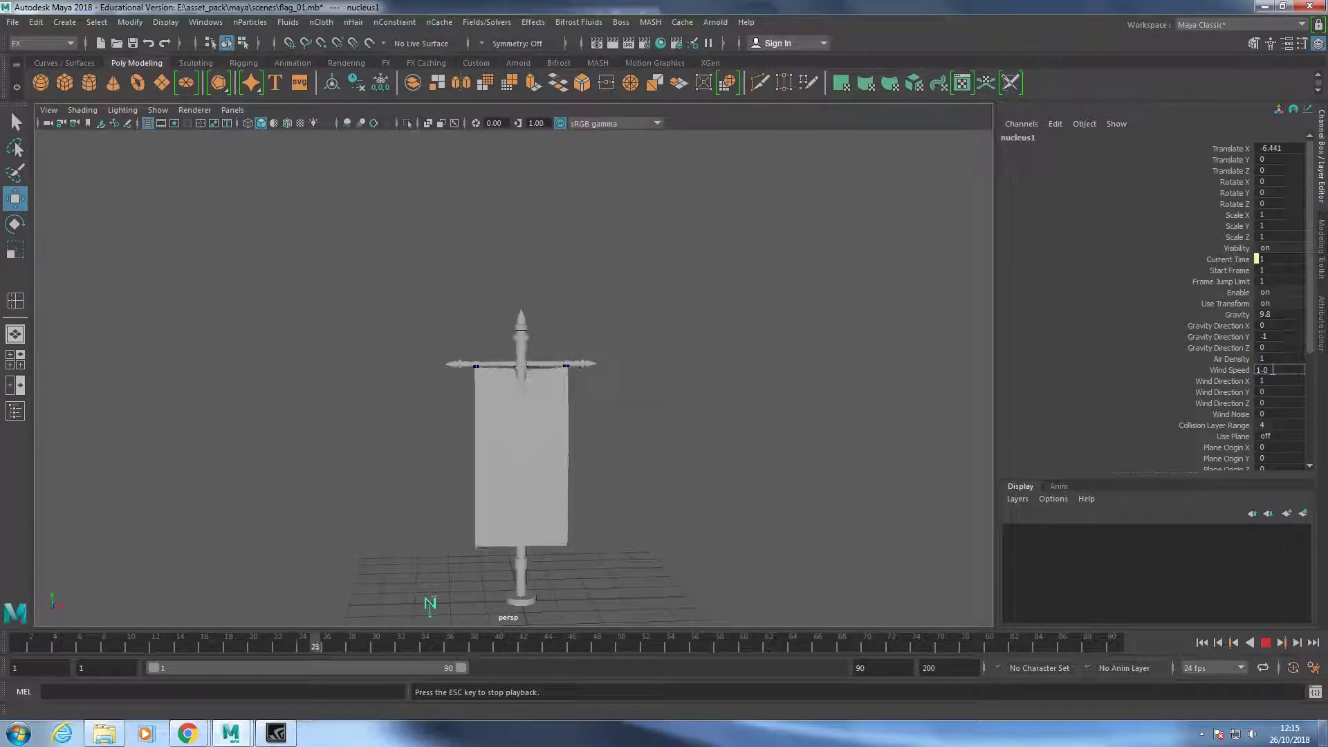
pyautogui.press('Return')
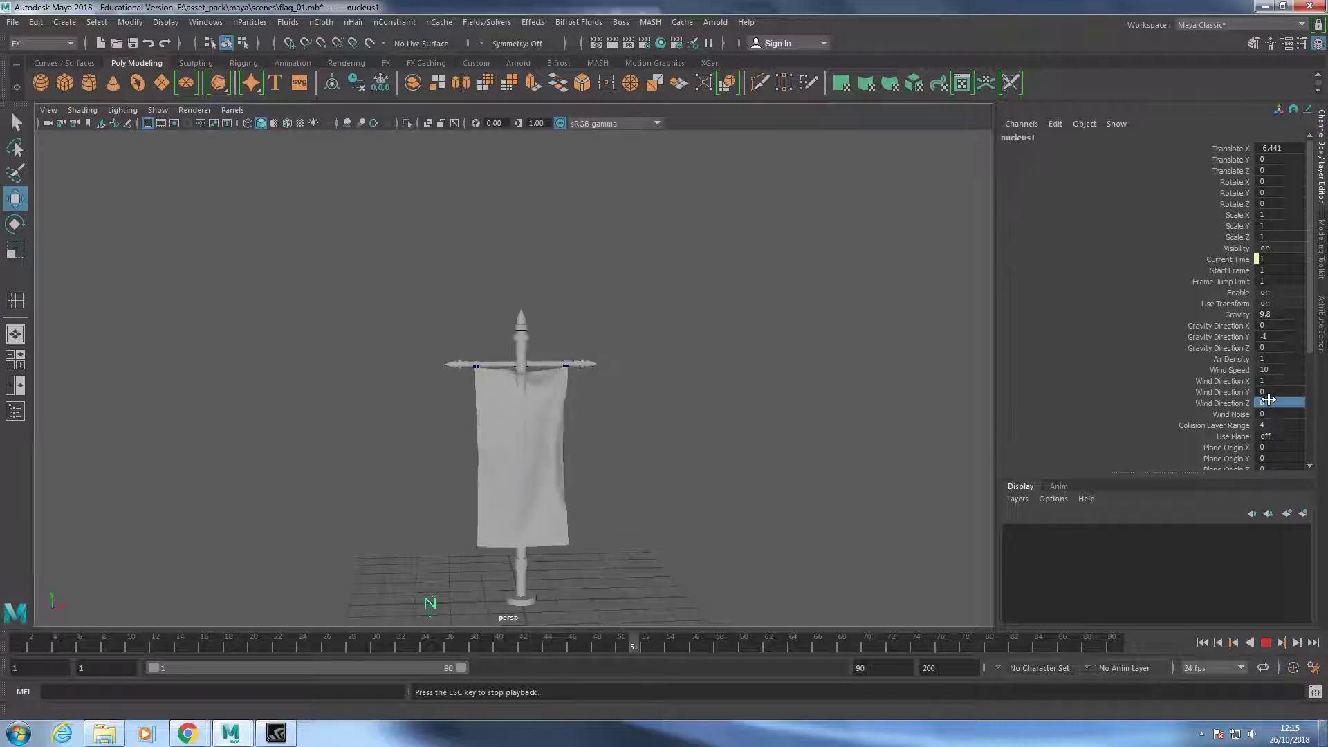
pyautogui.write('1')
pyautogui.click(1268, 380)
pyautogui.write('0')
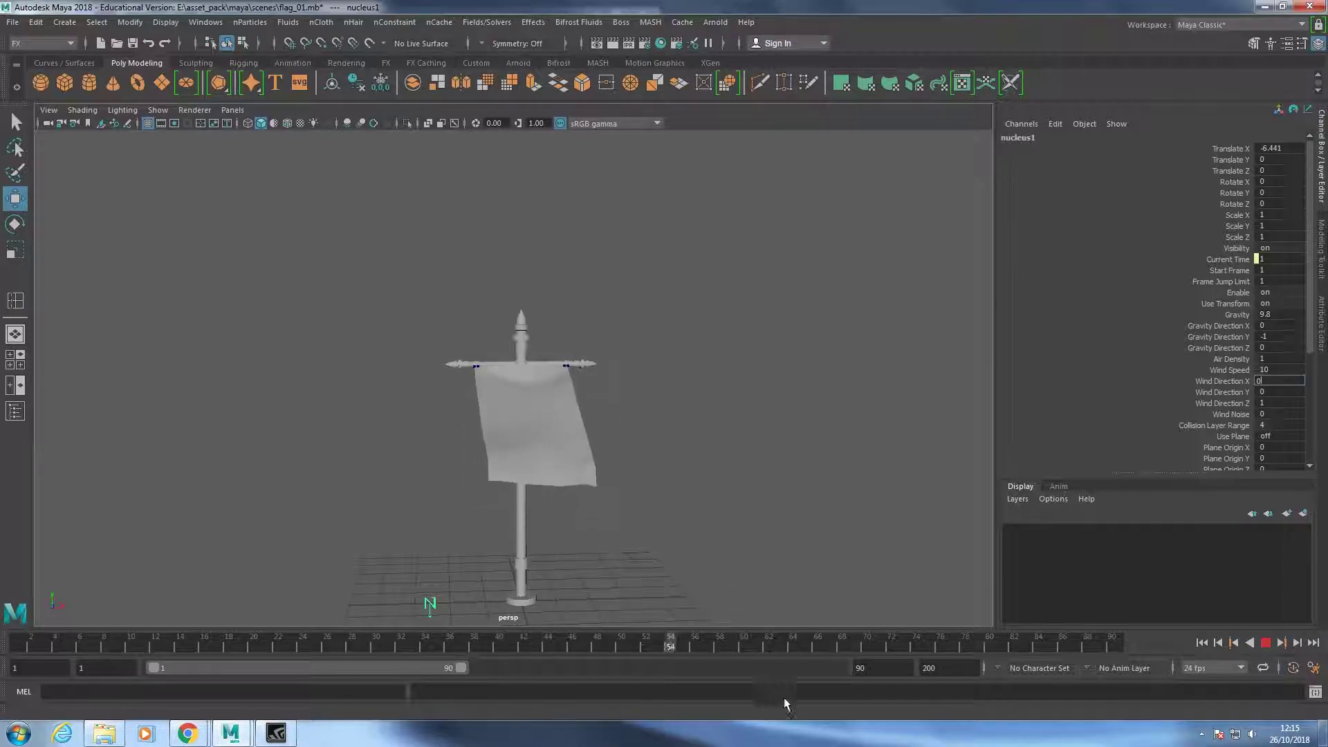
# Set the playback and animation end frames to 300.
pyautogui.doubleClick(898, 667)
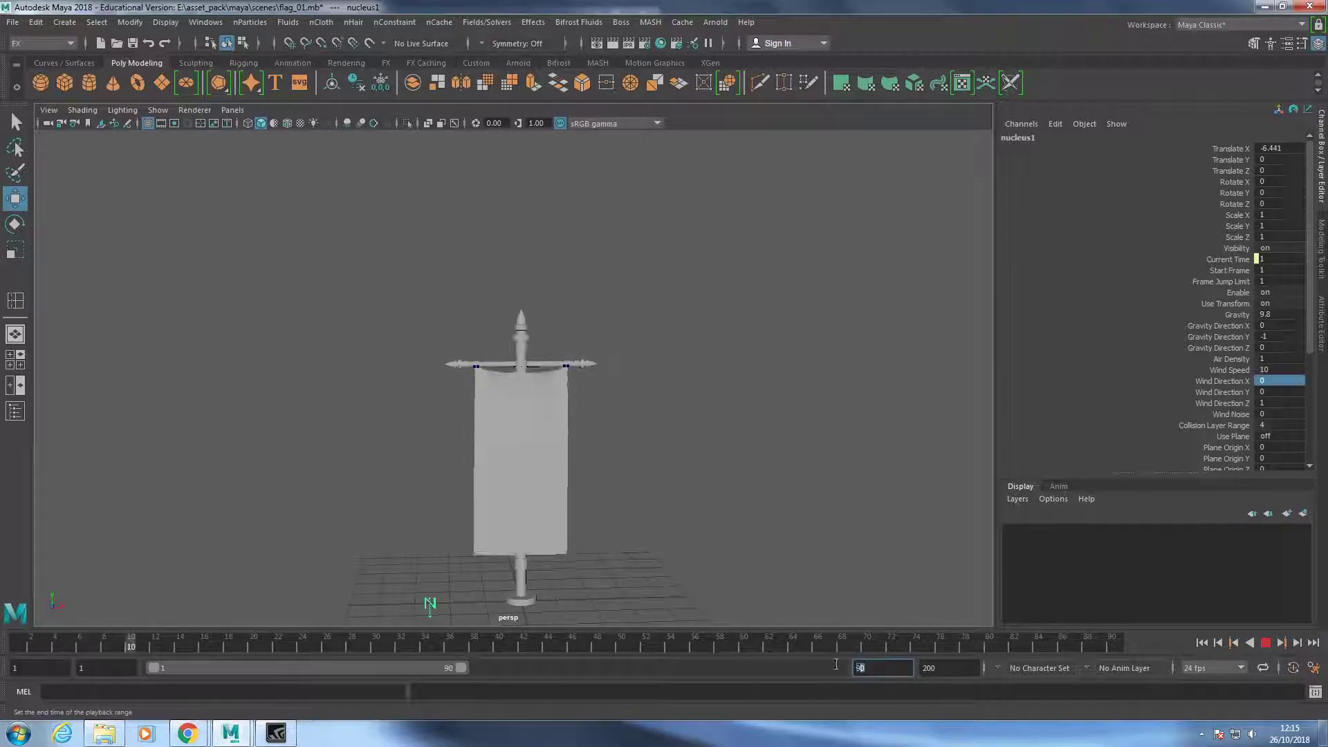
pyautogui.write('300')
pyautogui.press('Tab')
pyautogui.write('3')
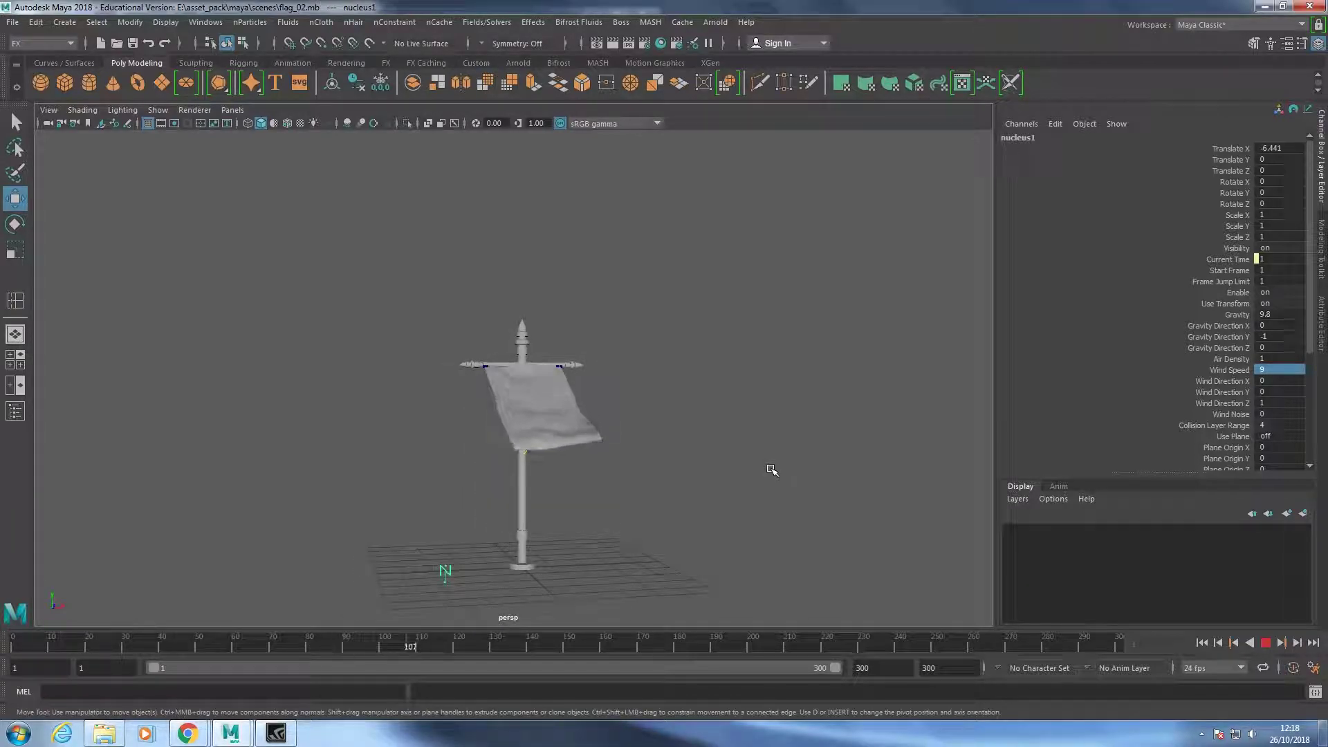
# Select the flag cloth and toggle between its Attribute Editor node tabs and Channel Box values.
pyautogui.click(15, 122)
pyautogui.click(543, 408)
pyautogui.hotkey('ctrl', 'a')
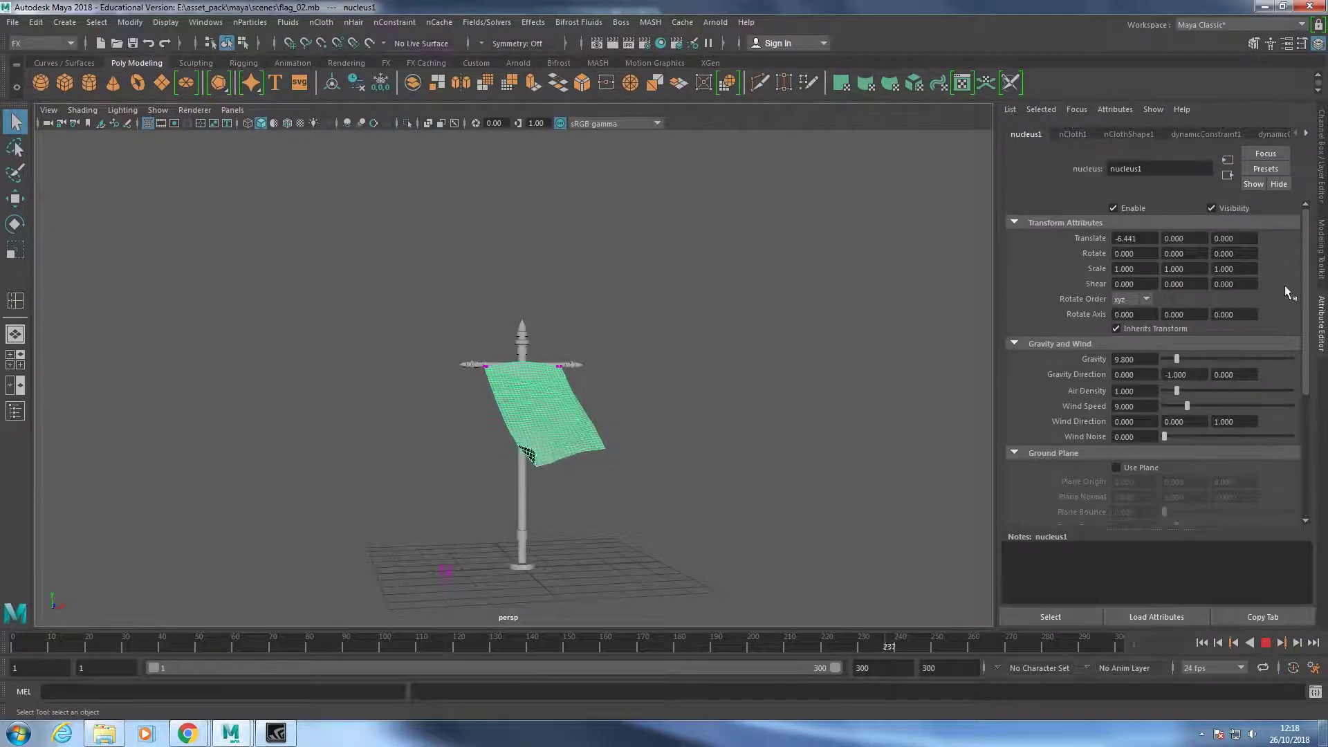
pyautogui.click(1306, 135)
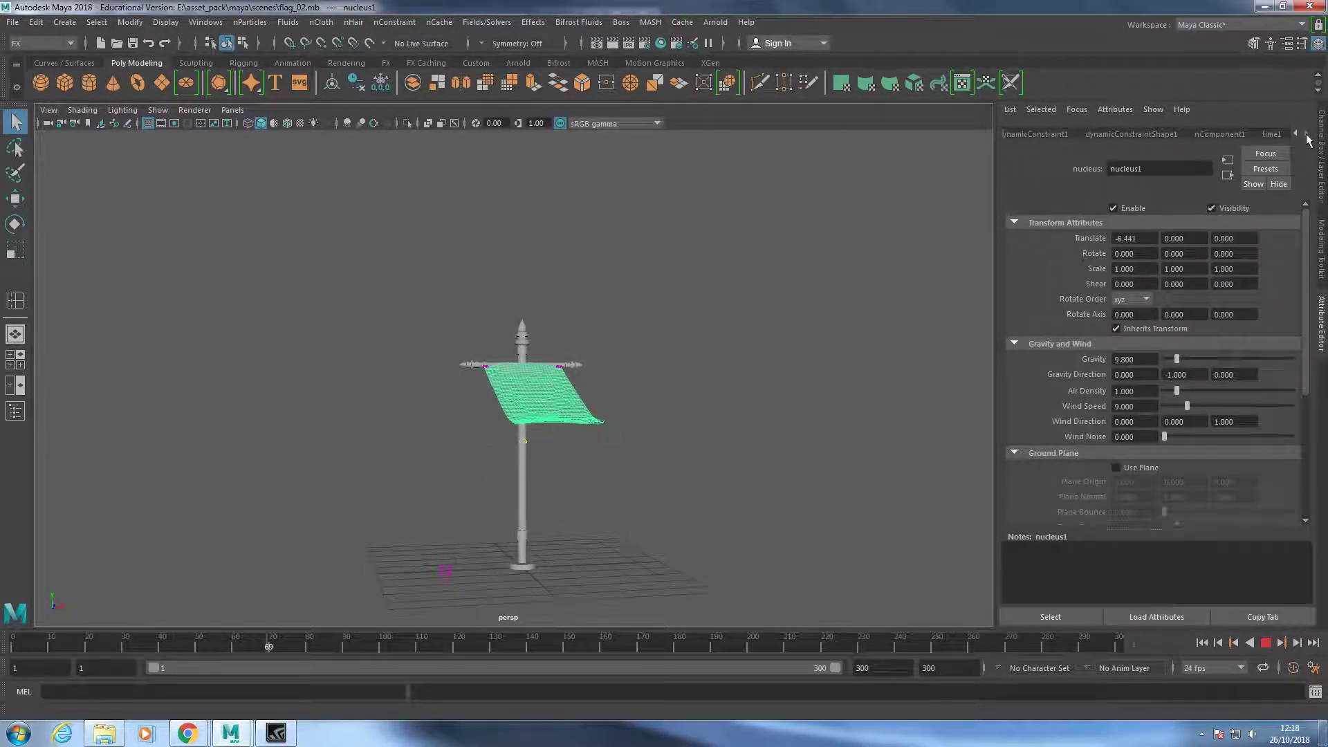
pyautogui.click(40, 44)
pyautogui.click(44, 61)
pyautogui.hotkey('ctrl', 'a')
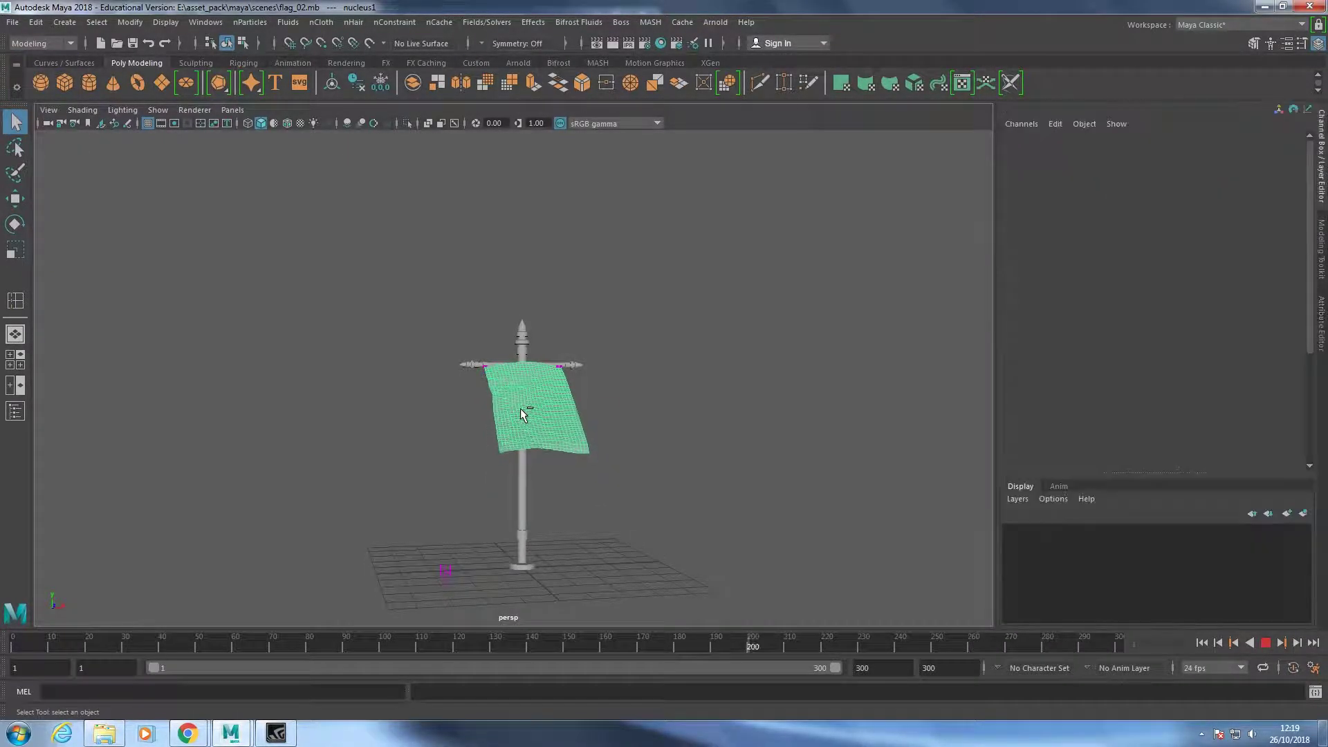
pyautogui.hotkey('ctrl', 'a')
pyautogui.click(1301, 135)
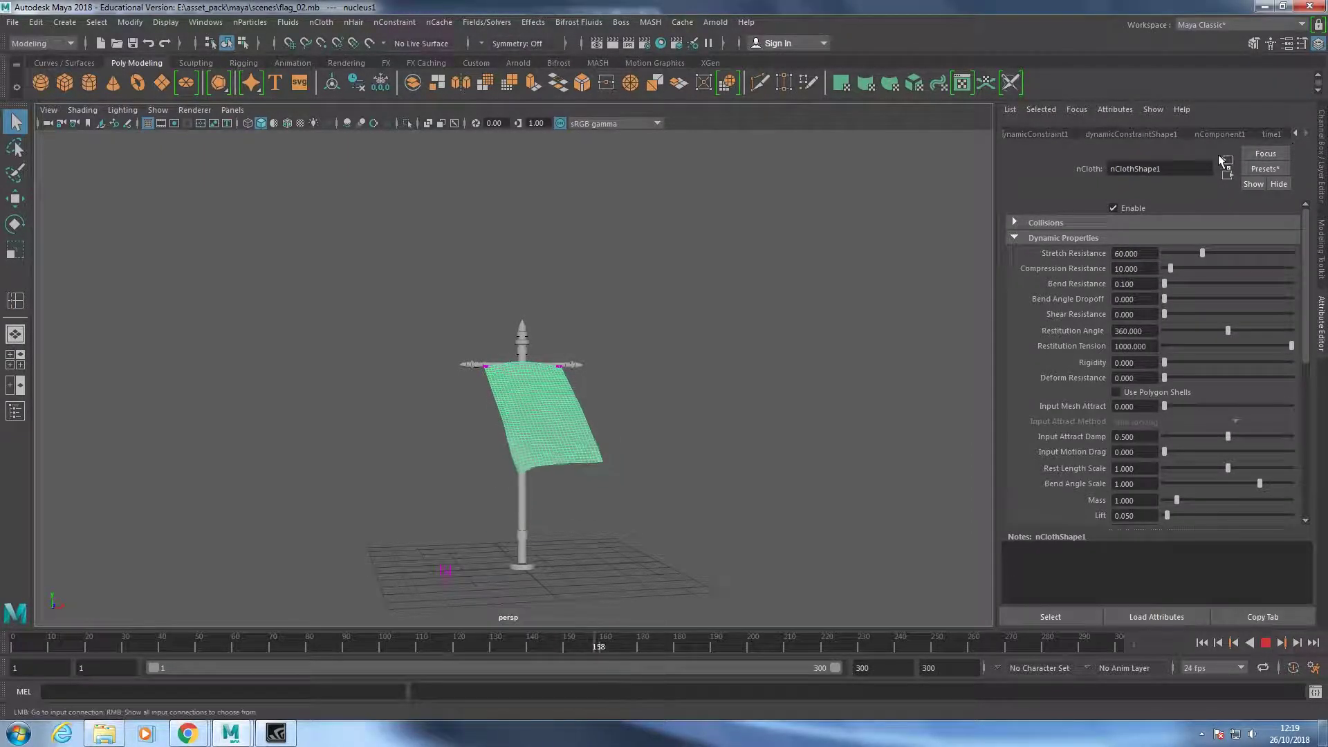
pyautogui.hotkey('ctrl', 'a')
pyautogui.hotkey('ctrl', 'a')
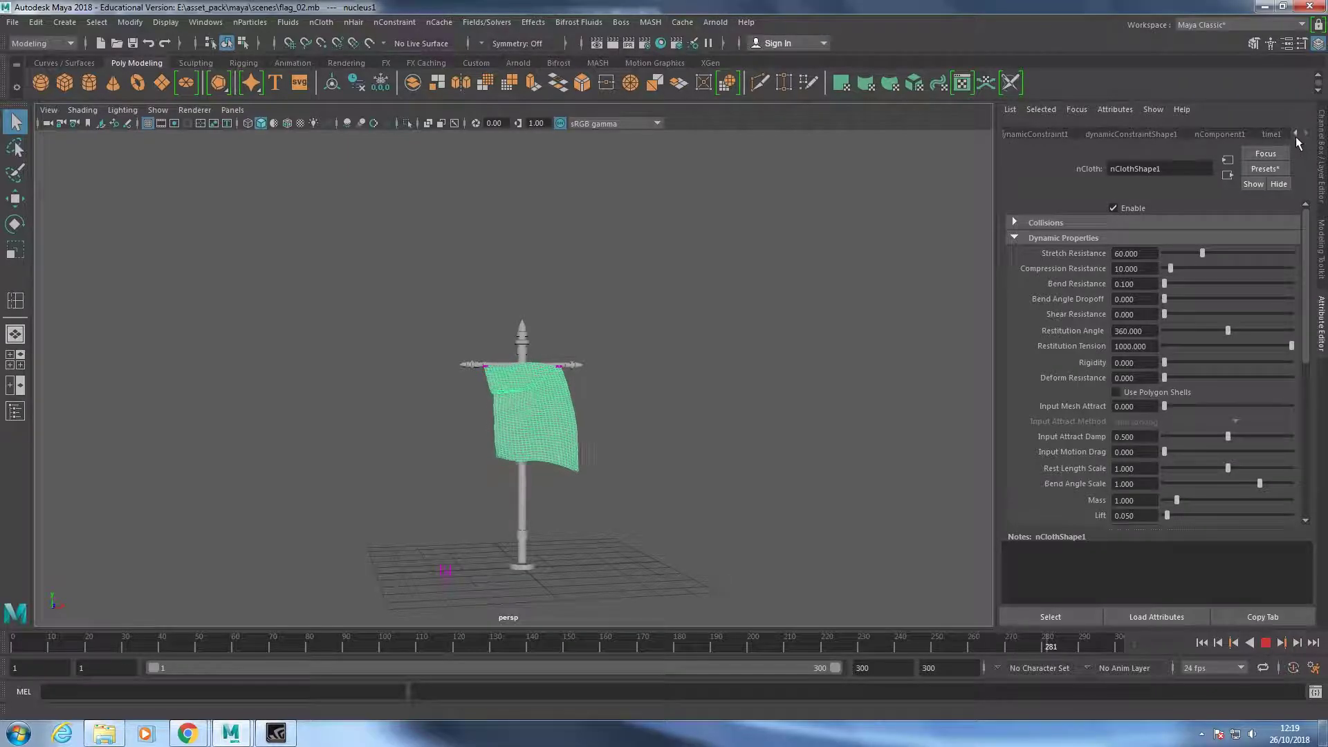
pyautogui.click(1295, 134)
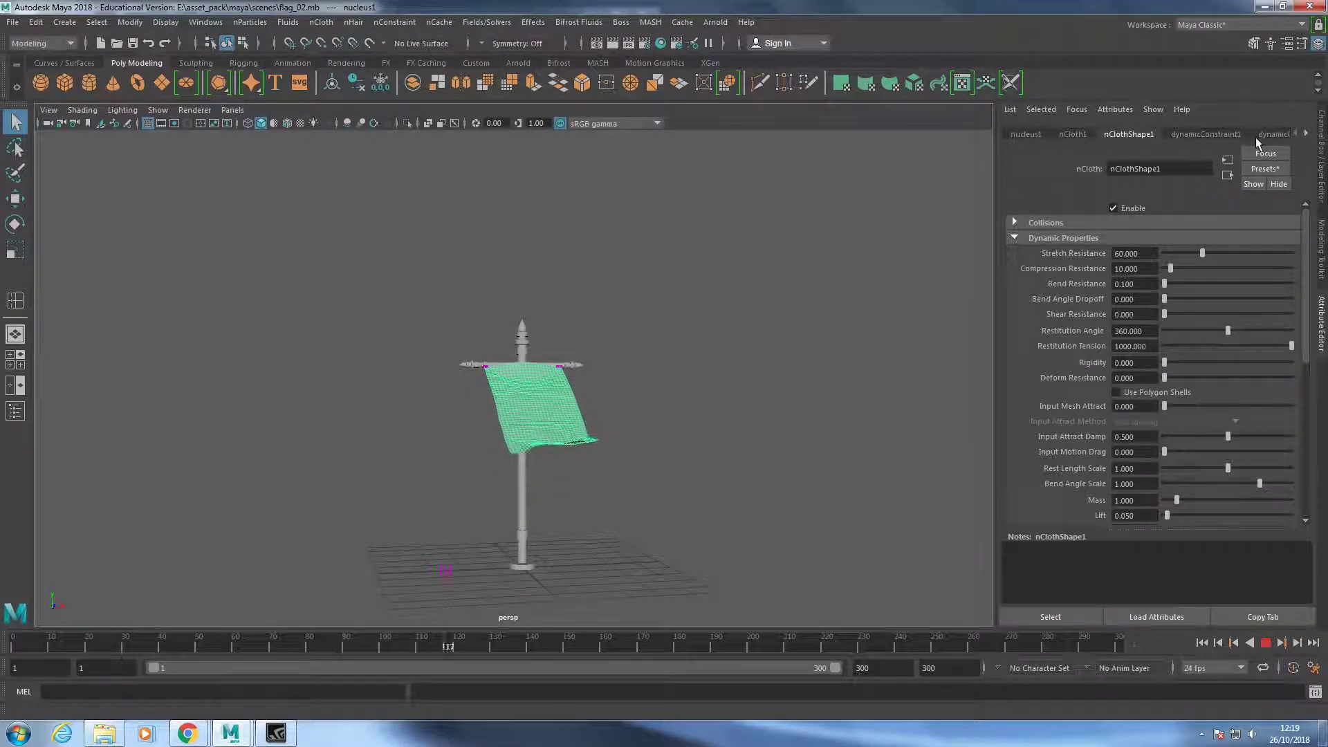
# Switch the menu set to Animation and reselect the flag cloth.
pyautogui.click(42, 43)
pyautogui.click(31, 83)
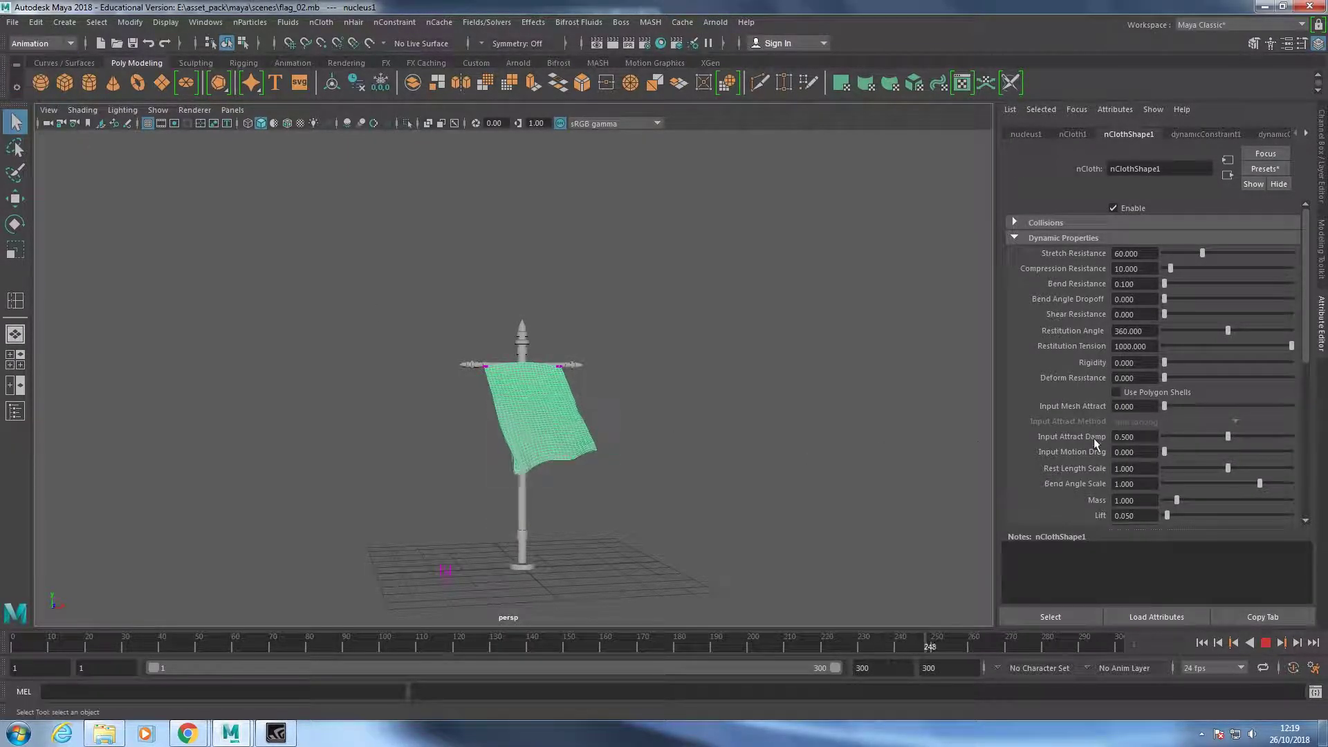
pyautogui.click(1321, 159)
pyautogui.click(1321, 325)
pyautogui.click(525, 433)
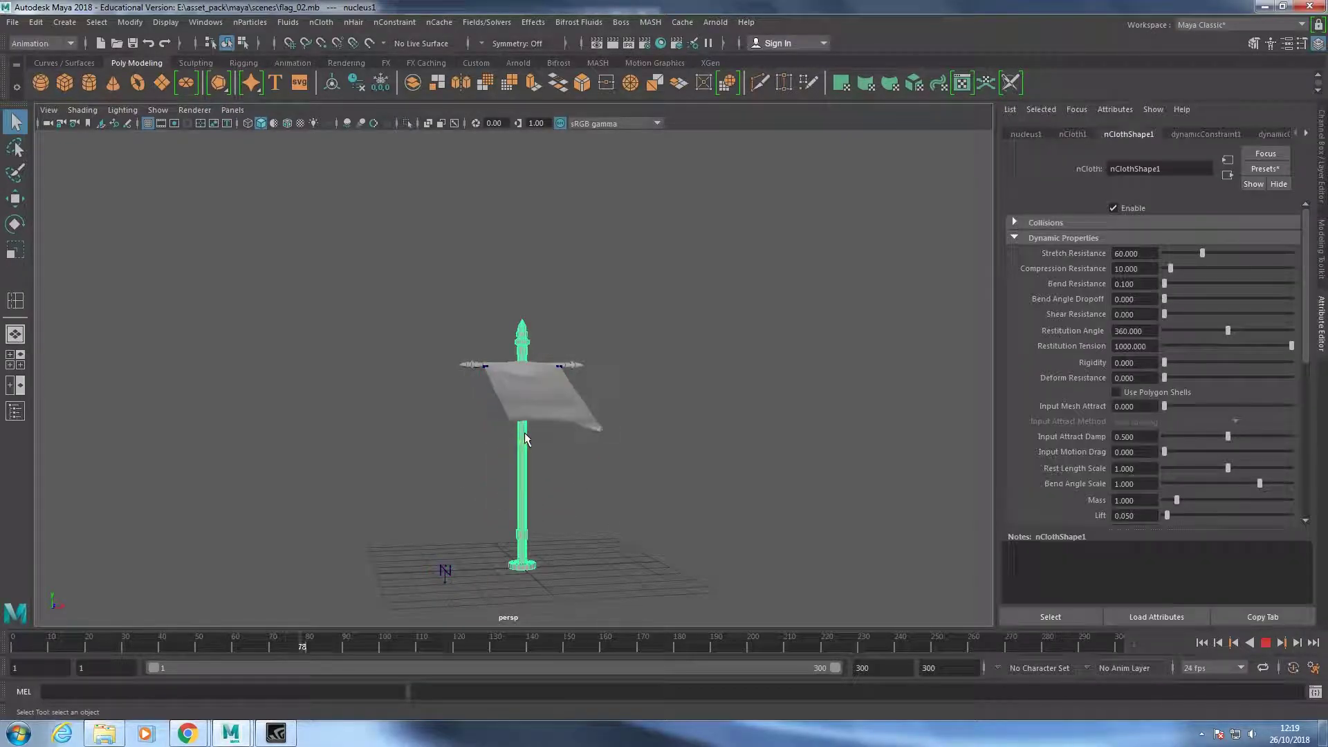
pyautogui.moveTo(524, 287); pyautogui.dragTo(590, 436, button='right')
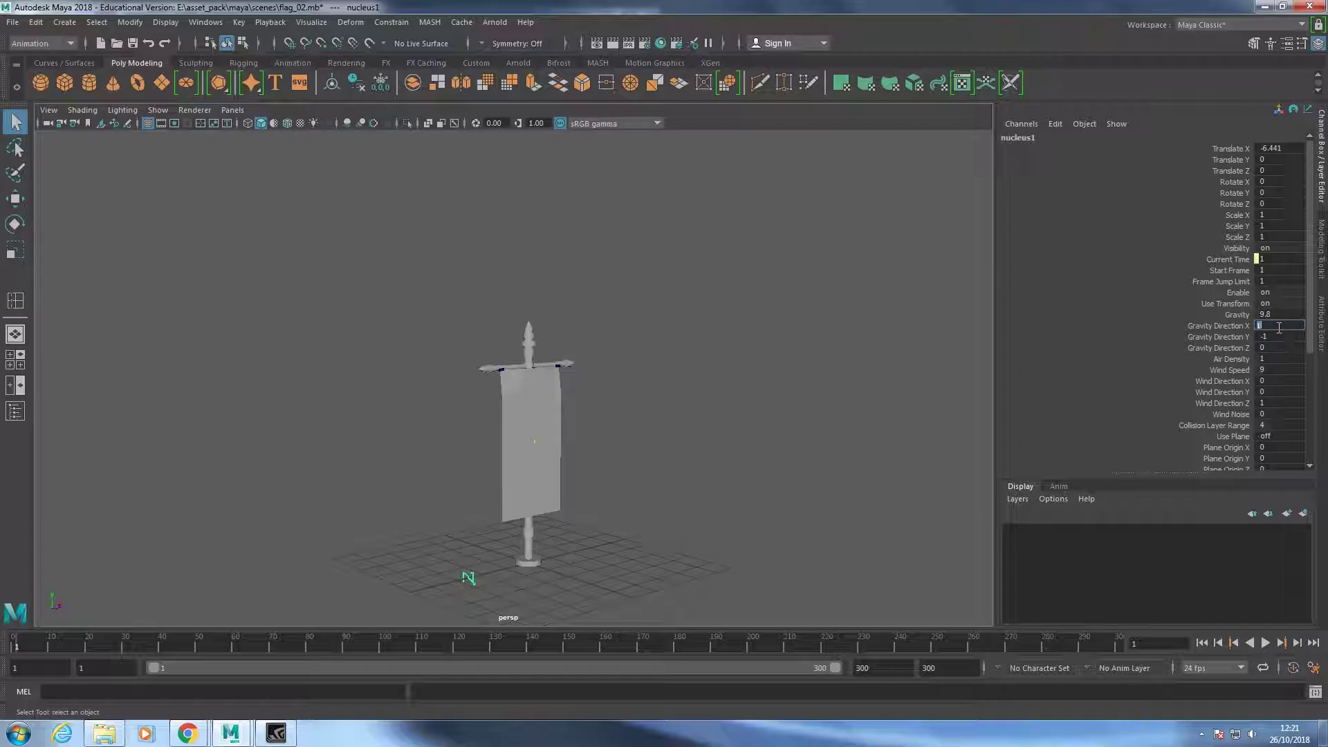
# Select the nucleus1 solver and run a first wind test while orbiting the flagpole.
pyautogui.click(864, 389)
pyautogui.click(524, 431)
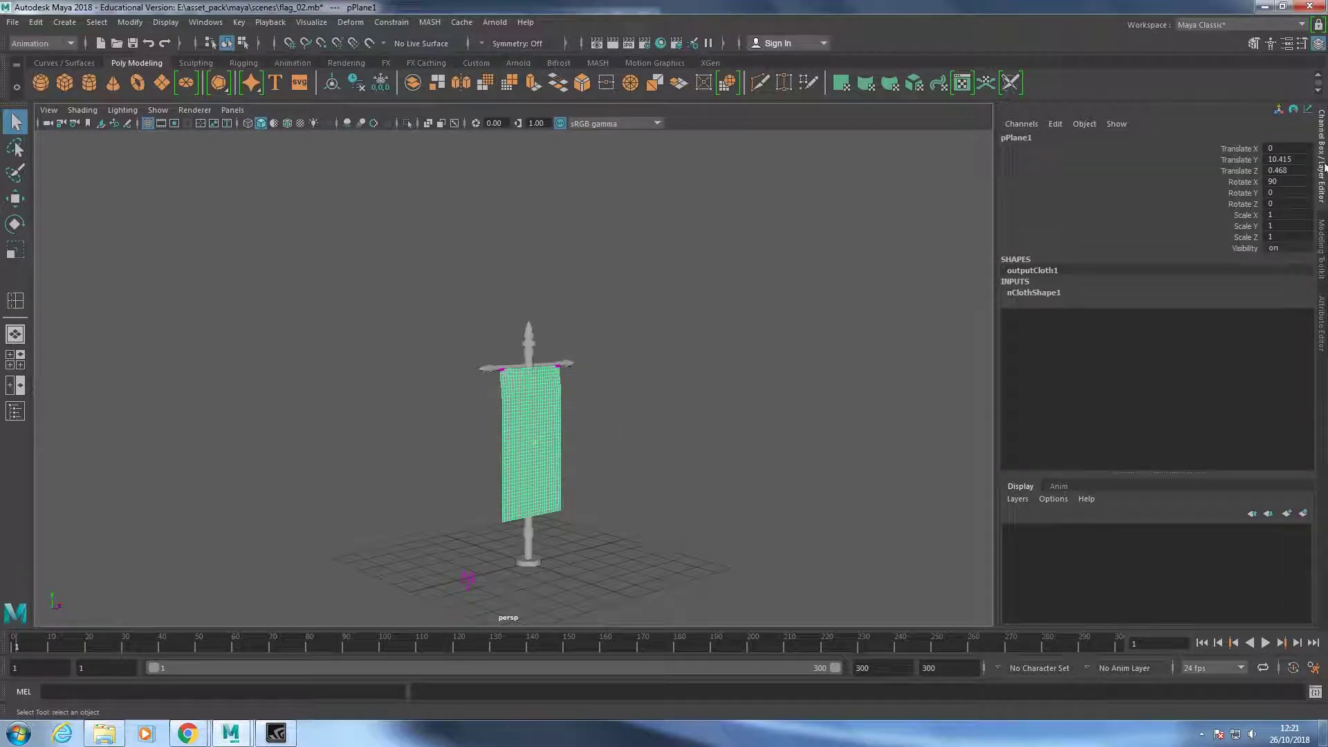
pyautogui.click(468, 581)
pyautogui.click(1265, 642)
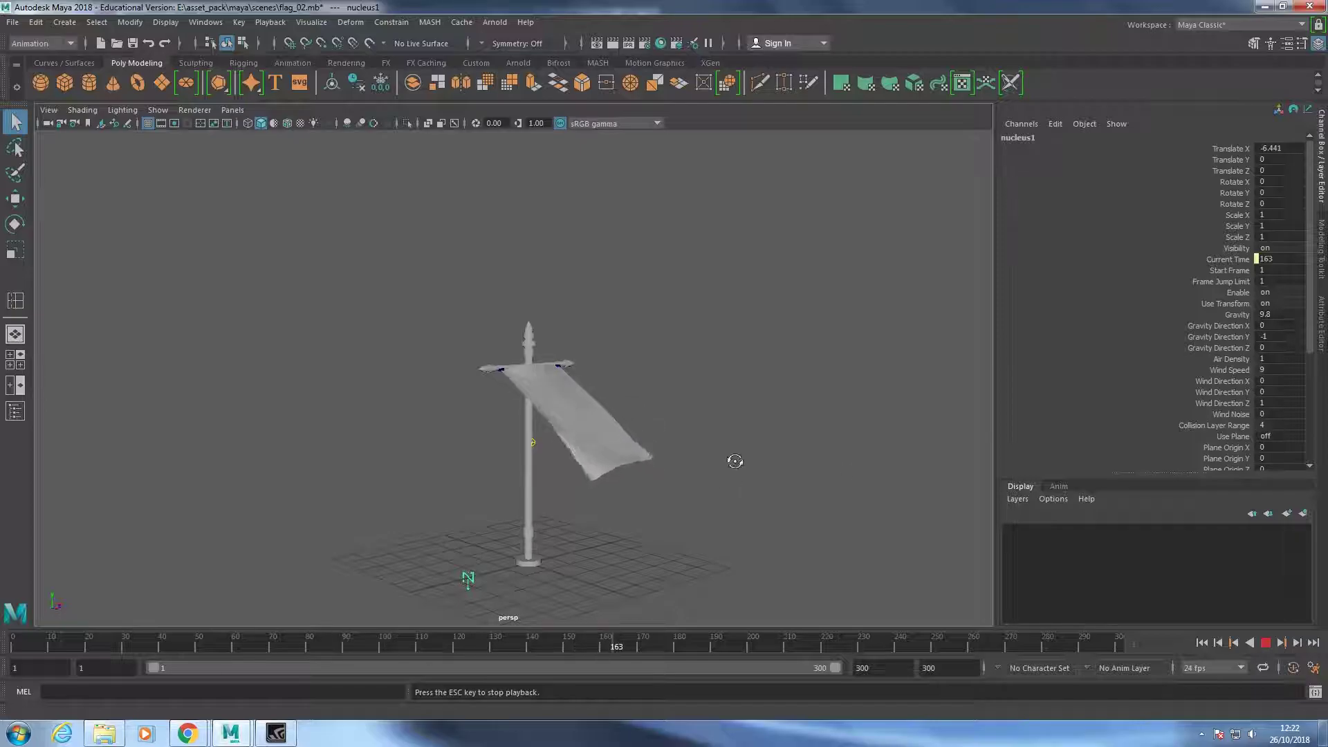
pyautogui.moveTo(732, 460)
pyautogui.keyDown('alt'); pyautogui.mouseDown()
pyautogui.moveTo(808, 490)
pyautogui.moveTo(711, 496)
pyautogui.mouseUp(); pyautogui.keyUp('alt')
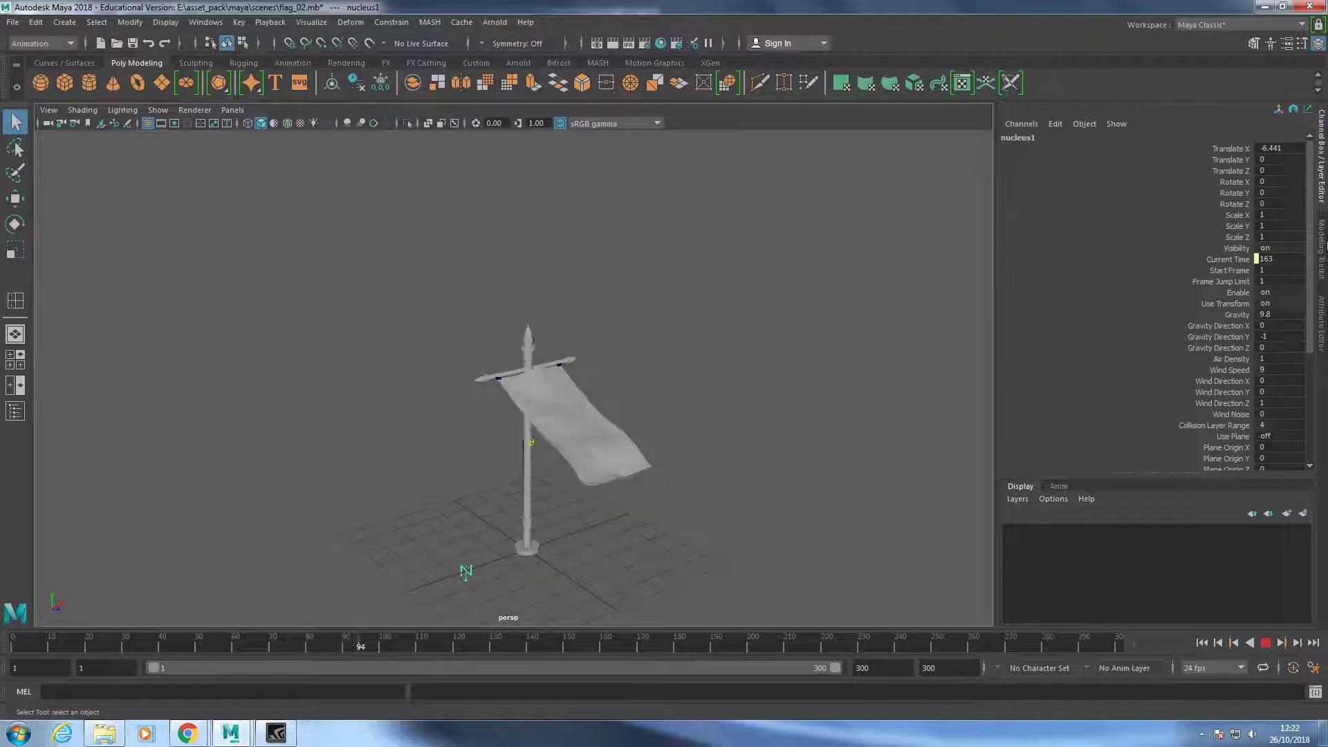
pyautogui.click(541, 643)
# Rewind to frame 1 and enter -1 in a nucleus1 Gravity Direction field.
pyautogui.hotkey('alt', 'shift', 'v')
pyautogui.hotkey('alt', 'v')
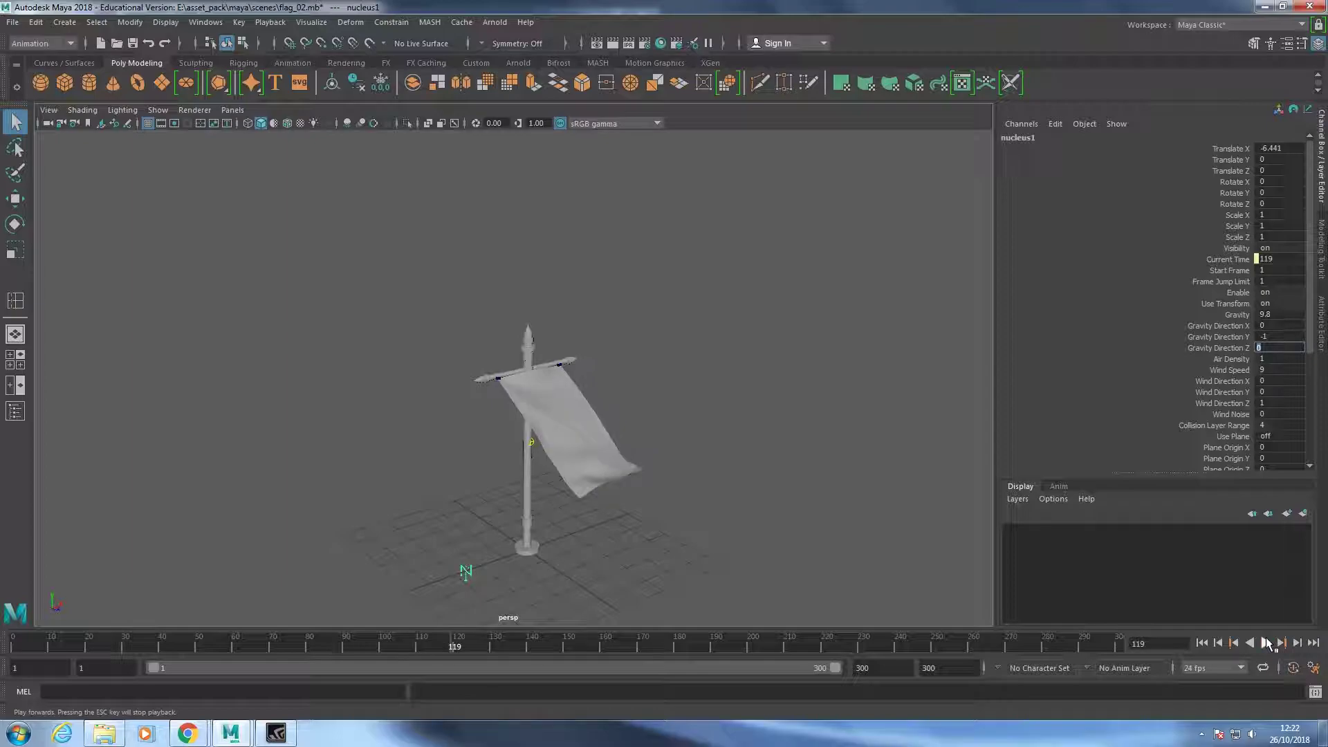
pyautogui.hotkey('alt', 'v')
pyautogui.hotkey('alt', 'shift', 'v')
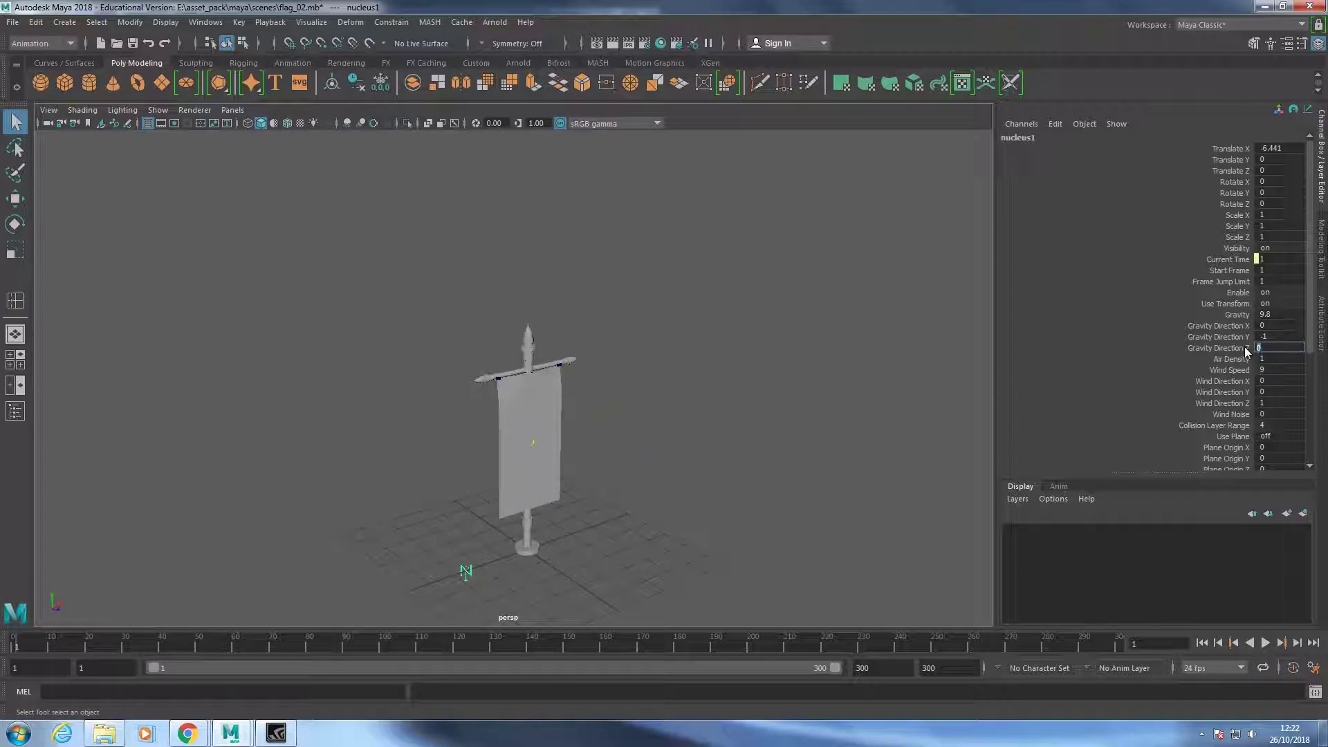
pyautogui.write('-1')
pyautogui.press('Return')
# Replay the simulation from frame 1 to test the new gravity direction.
pyautogui.click(1266, 643)
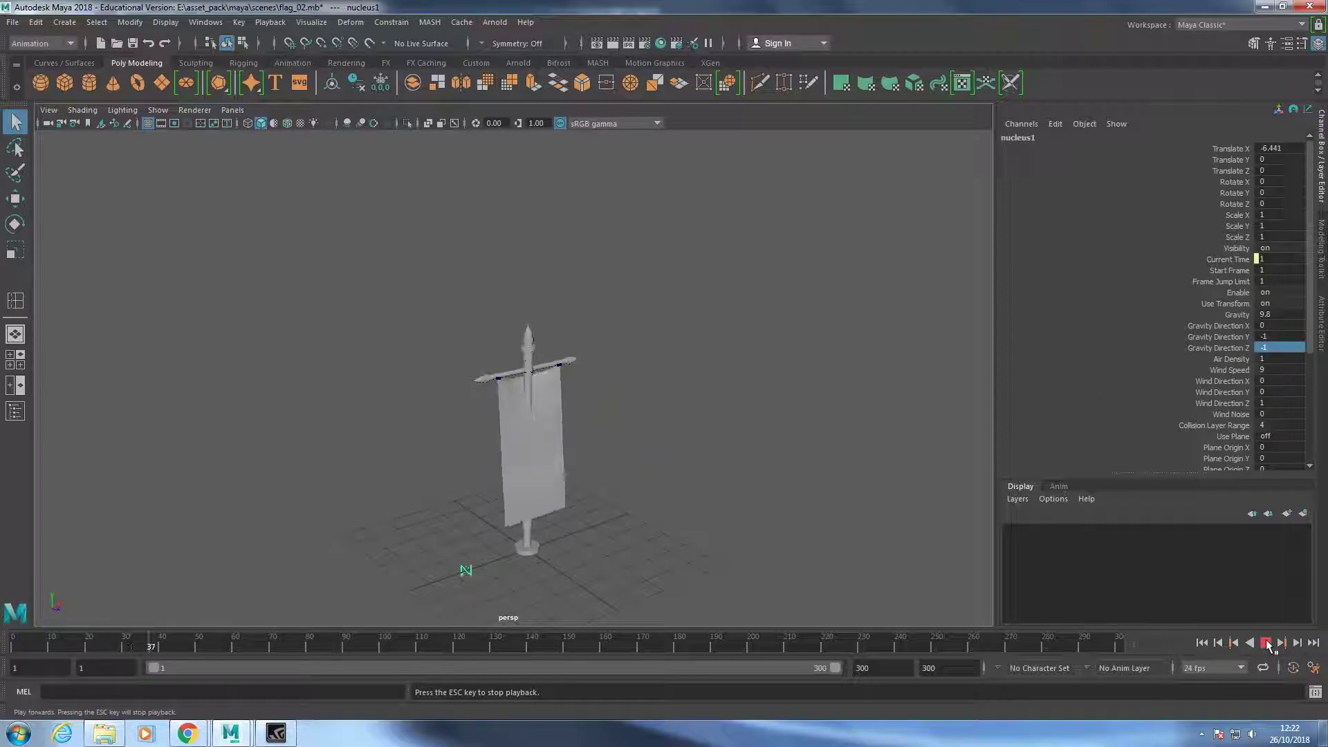
pyautogui.click(1266, 642)
pyautogui.hotkey('alt', 'v')
pyautogui.hotkey('alt', 'shift', 'v')
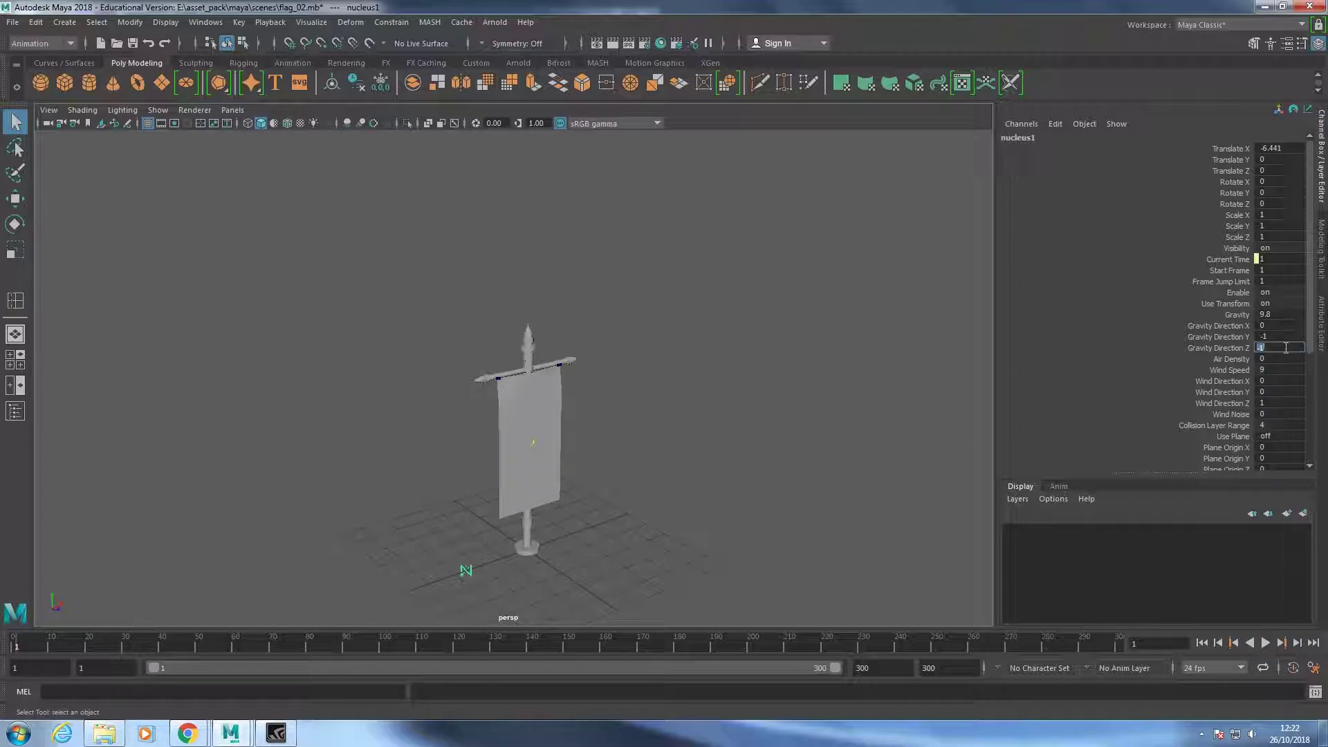
pyautogui.click(1267, 644)
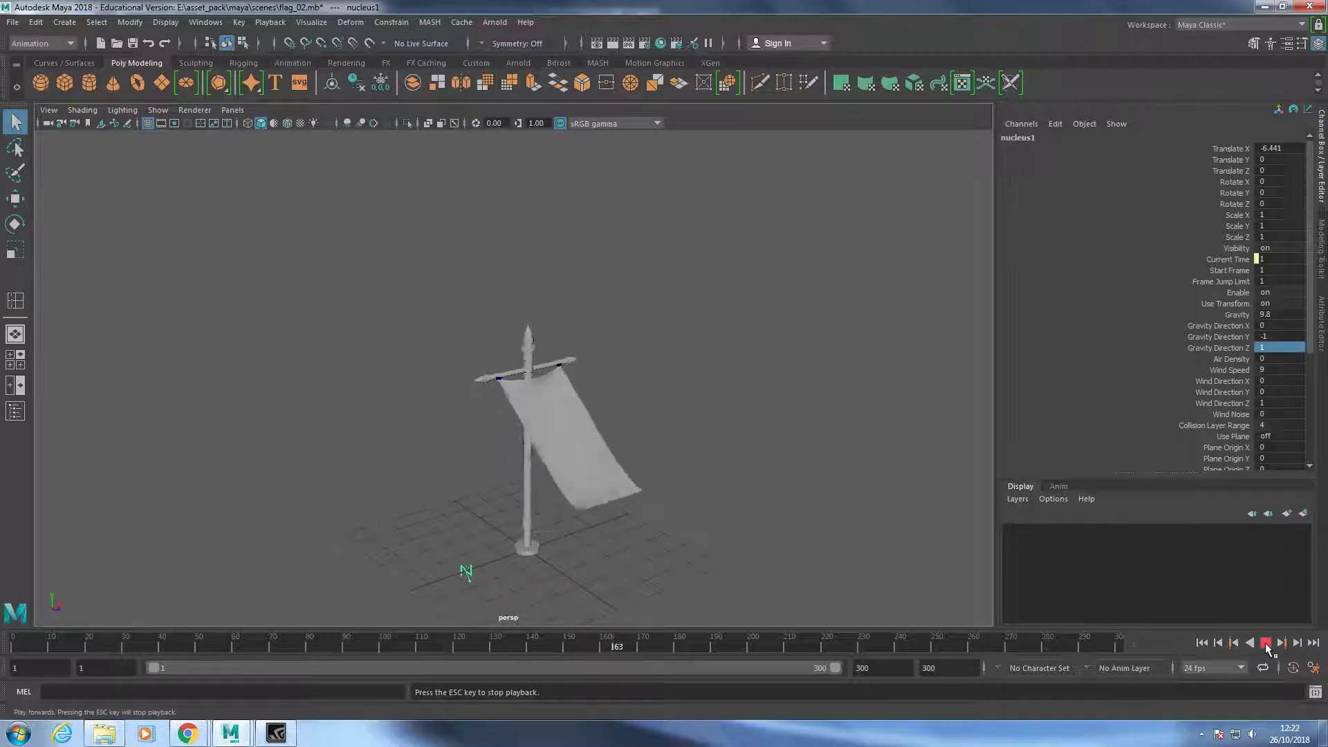
pyautogui.click(1266, 644)
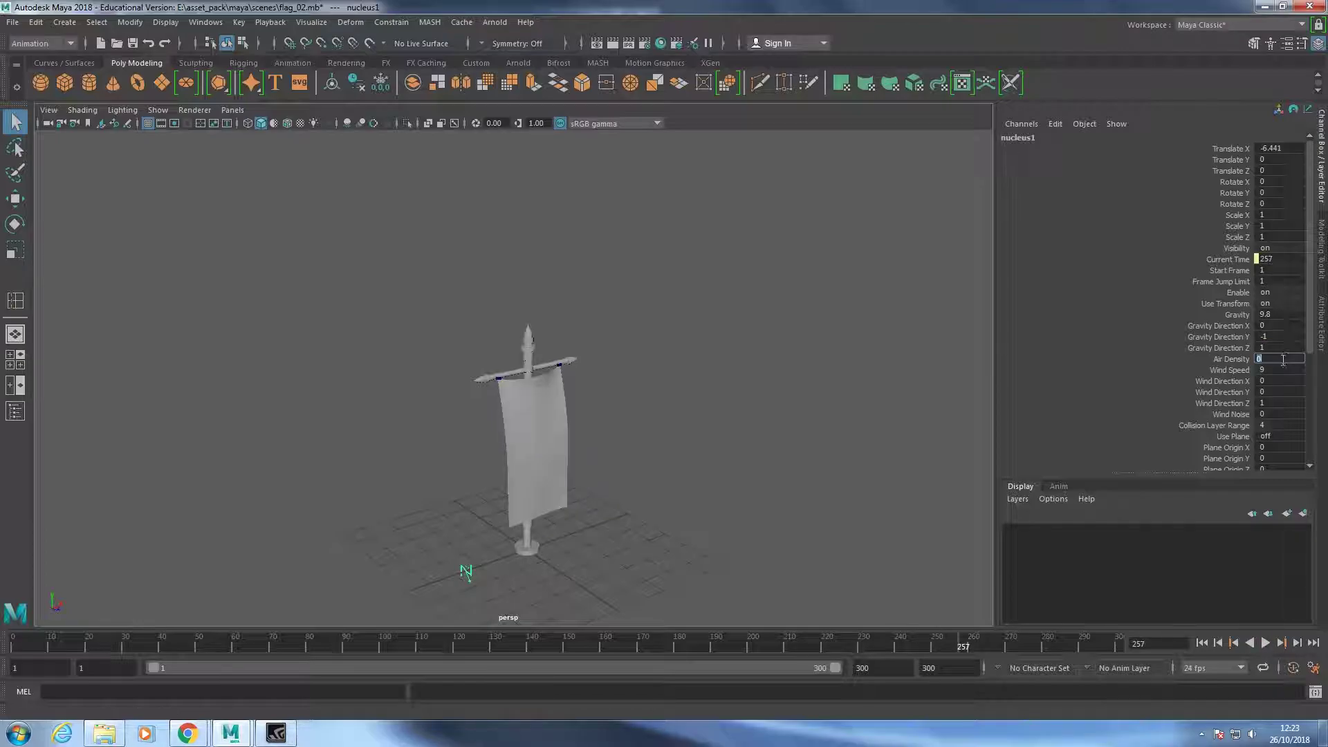
# Replay the flag with Air Density 1, Wind Noise 5 and Gravity Y -2, viewed from the side.
pyautogui.click(1266, 644)
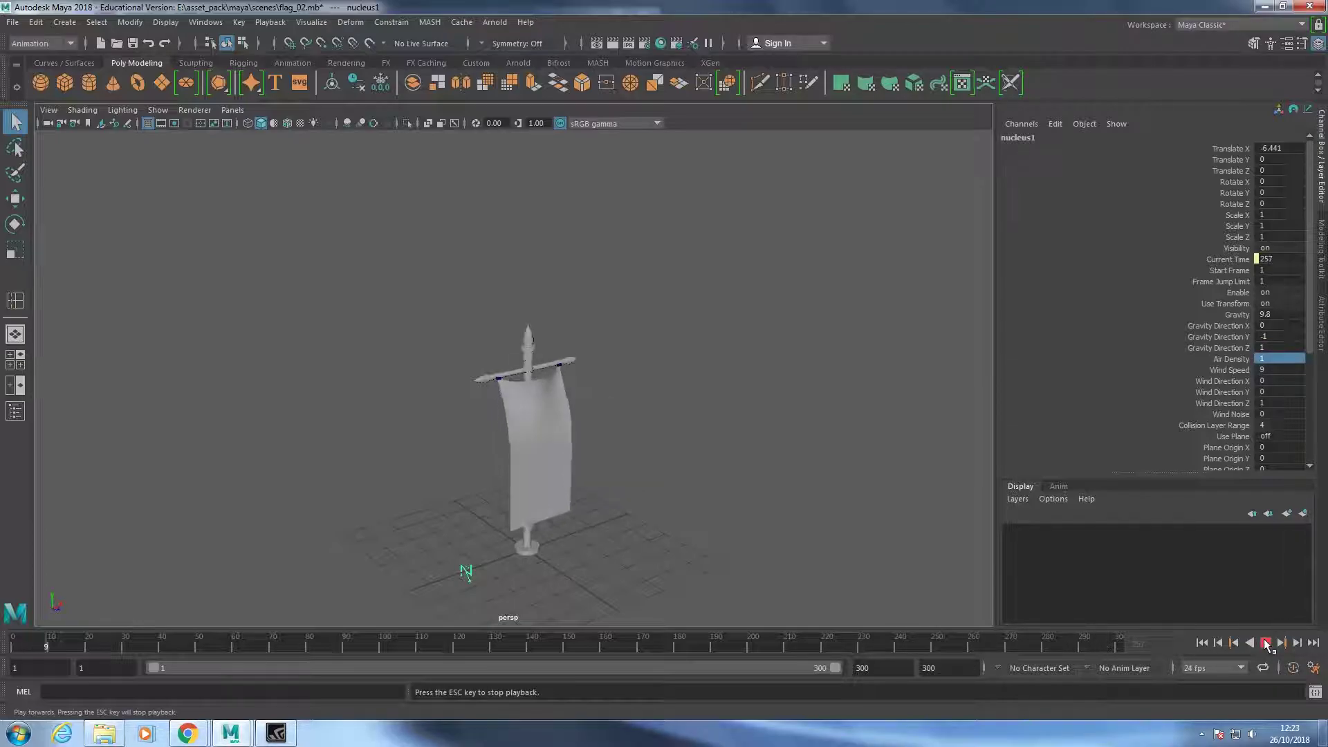
pyautogui.click(1266, 644)
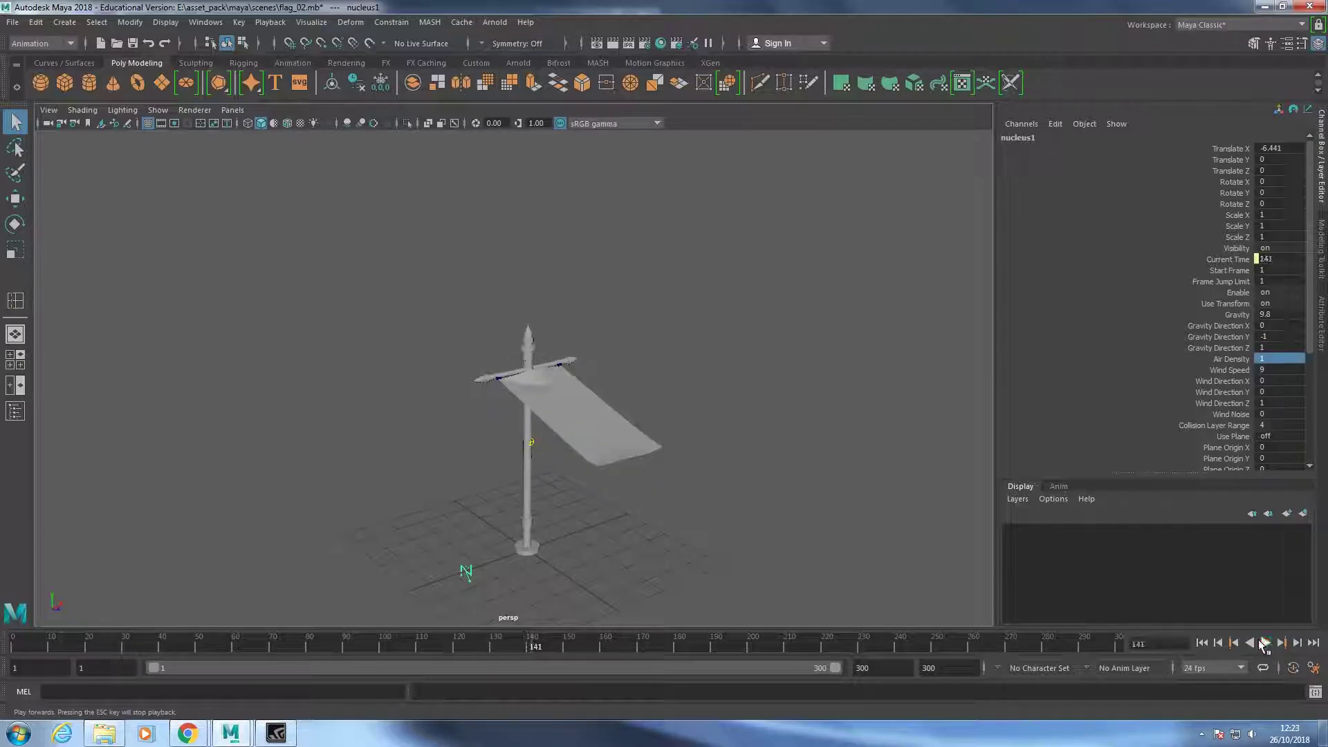
pyautogui.hotkey('shift', 'alt', 'v')
pyautogui.hotkey('alt', 'v')
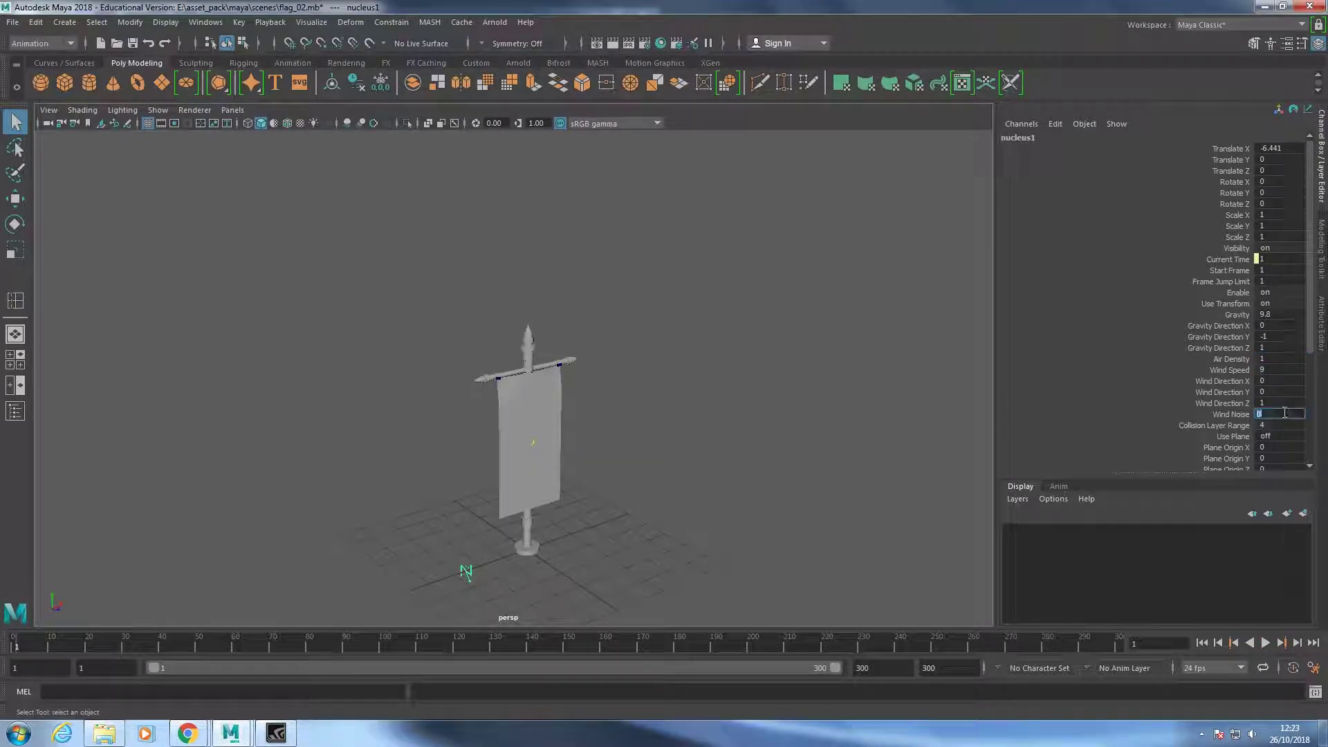
pyautogui.write('5')
pyautogui.click(1267, 644)
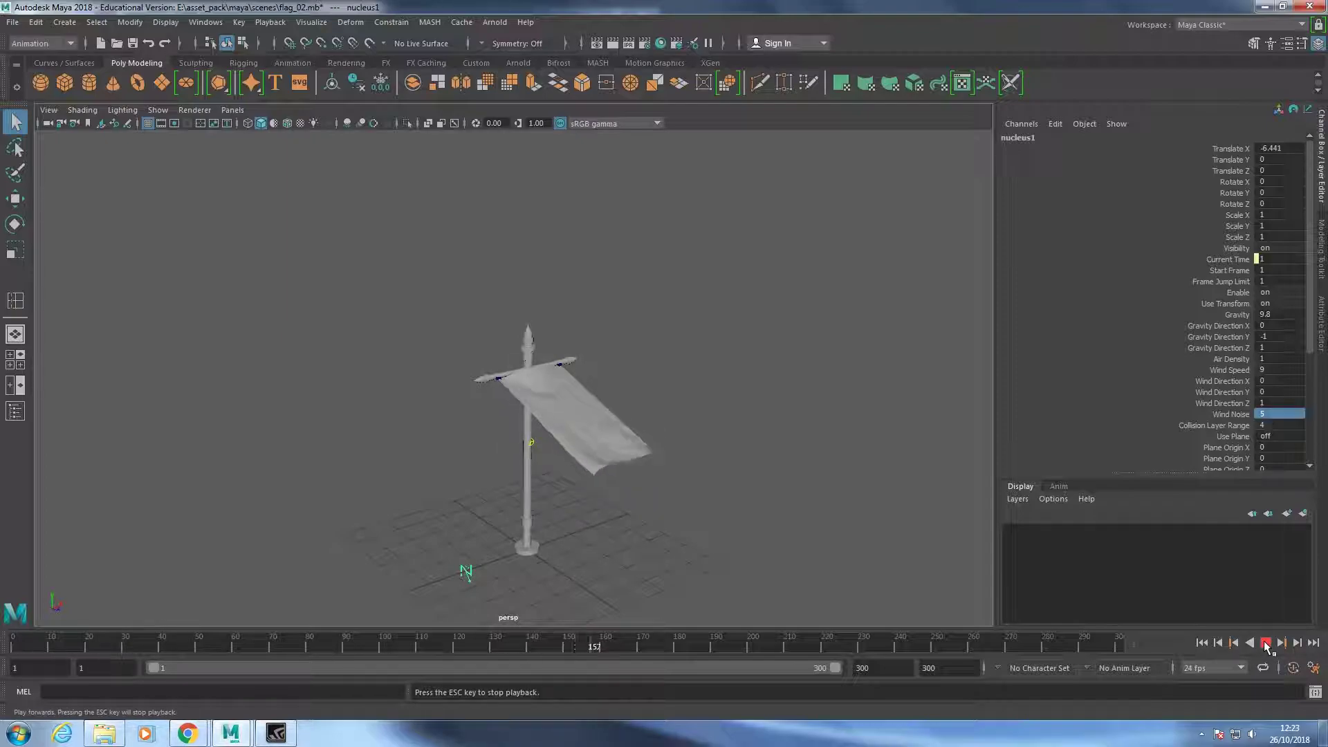
pyautogui.click(1267, 644)
pyautogui.hotkey('alt', 'shift', 'v')
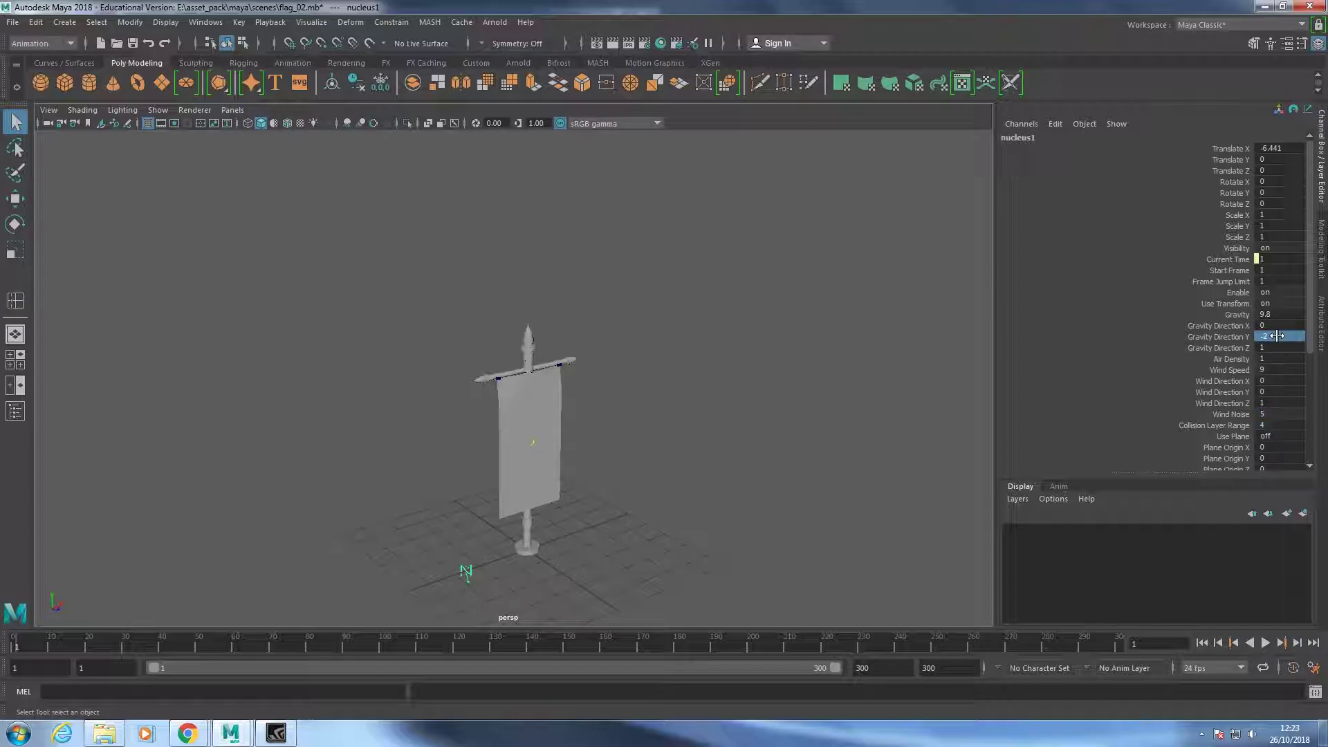
pyautogui.click(1270, 644)
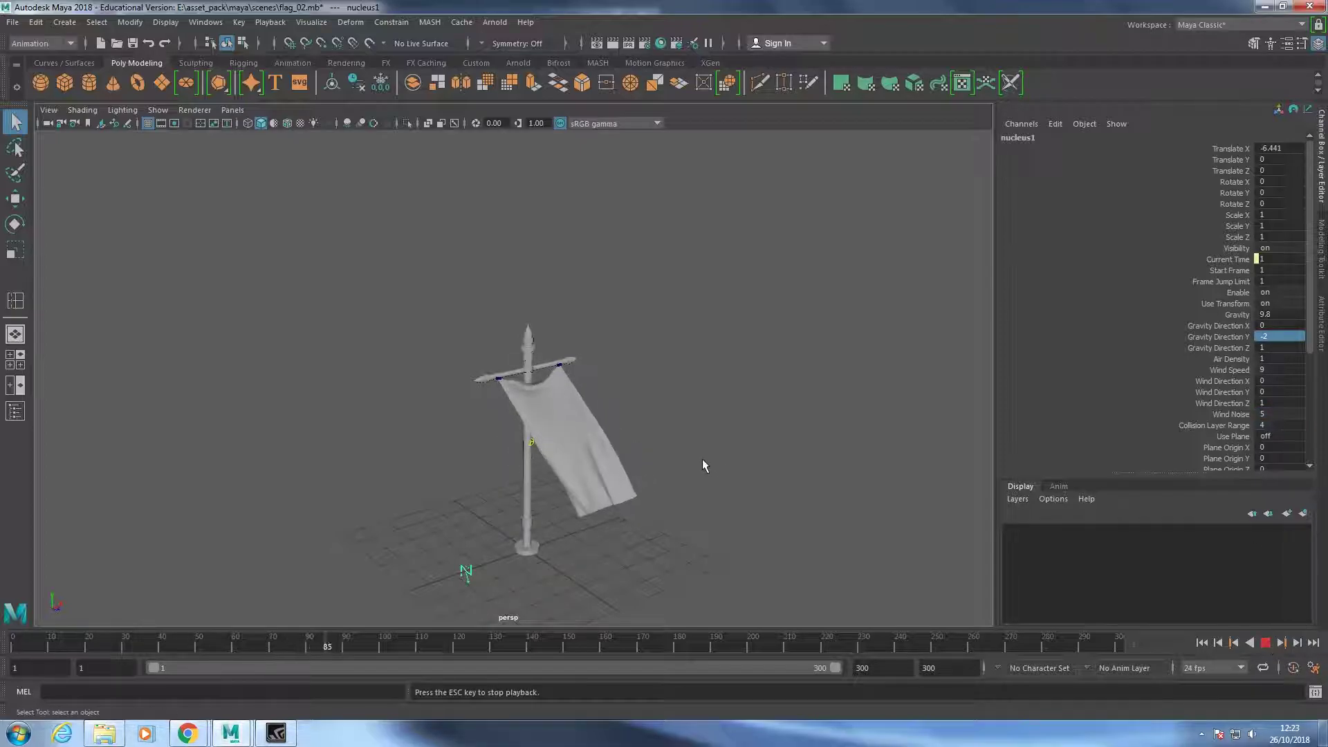
pyautogui.moveTo(703, 458)
pyautogui.keyDown('alt'); pyautogui.mouseDown()
pyautogui.moveTo(794, 460)
pyautogui.moveTo(751, 477)
pyautogui.moveTo(647, 478)
pyautogui.moveTo(795, 463)
pyautogui.mouseUp(); pyautogui.keyUp('alt')
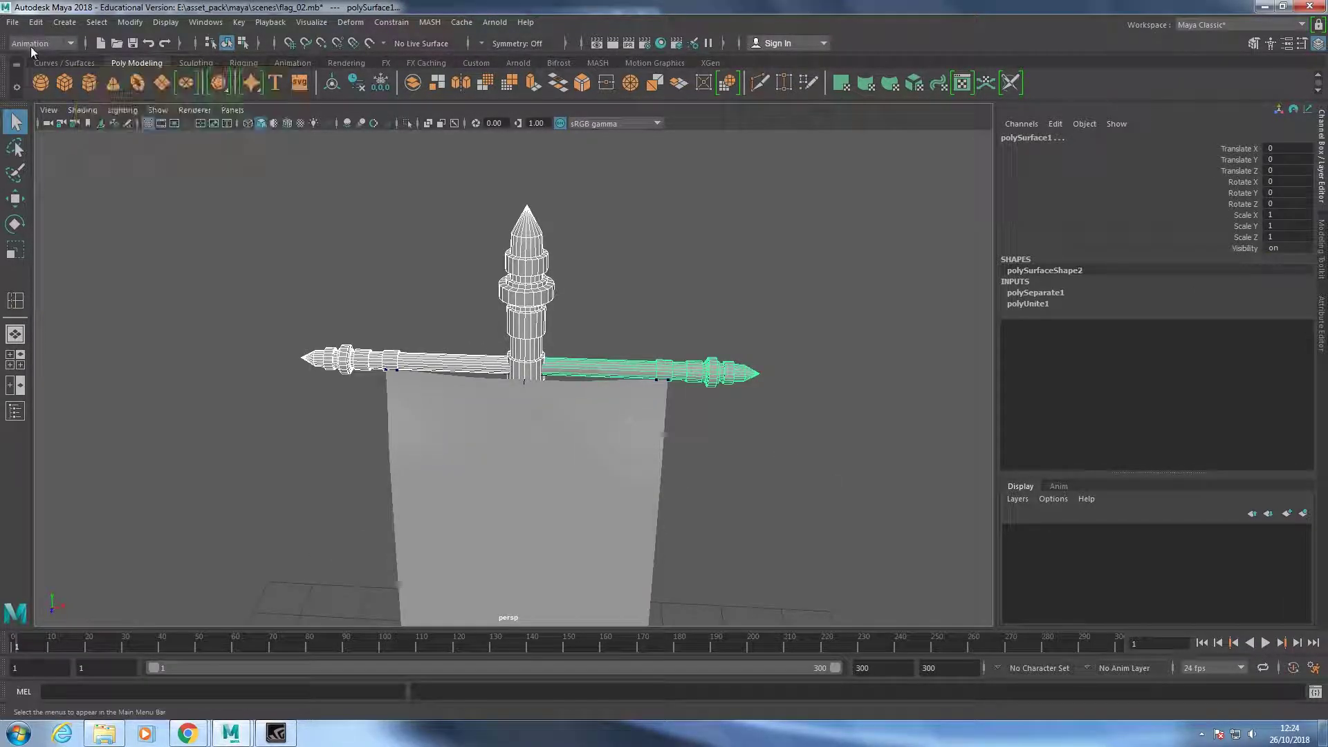
# Switch to the FX menu set and make the crossbar an nCloth passive collider.
pyautogui.click(42, 43)
pyautogui.click(35, 95)
pyautogui.click(320, 23)
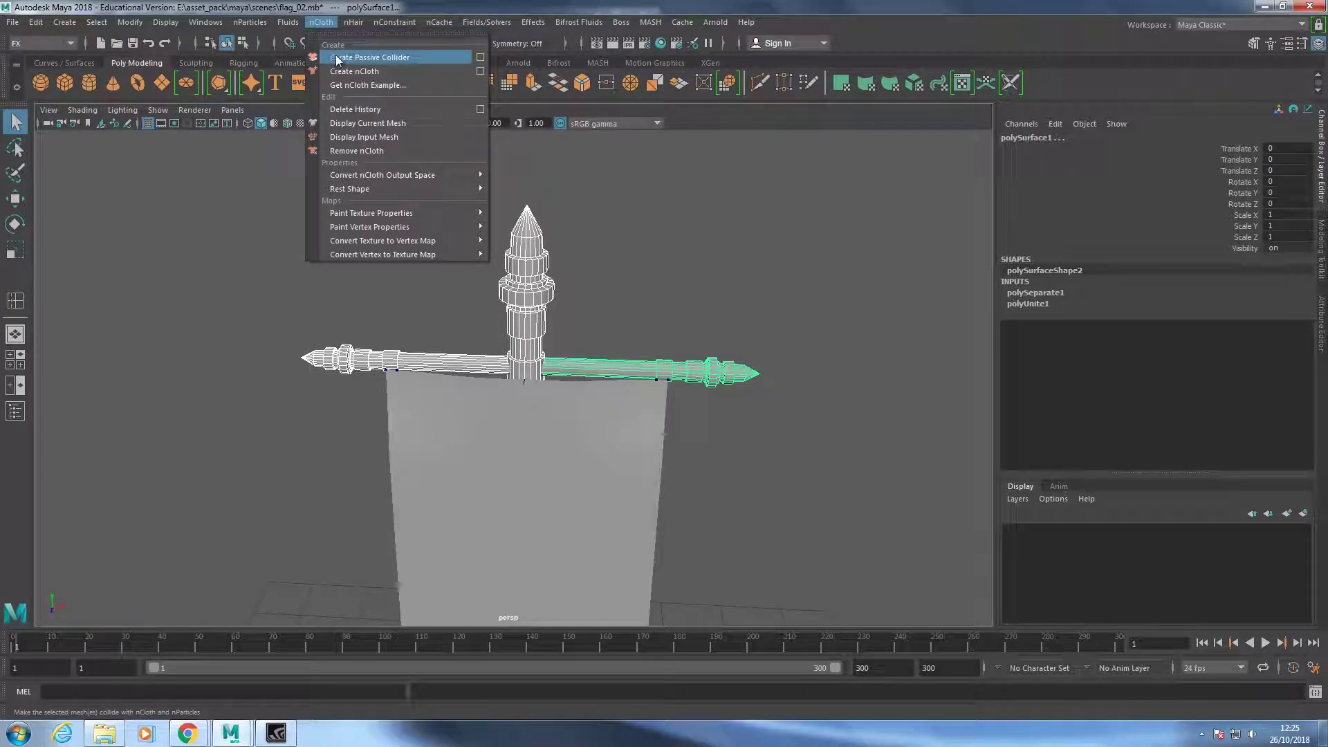
pyautogui.click(348, 55)
# Play and orbit the simulation to check the flag draping over the crossbar.
pyautogui.click(1266, 643)
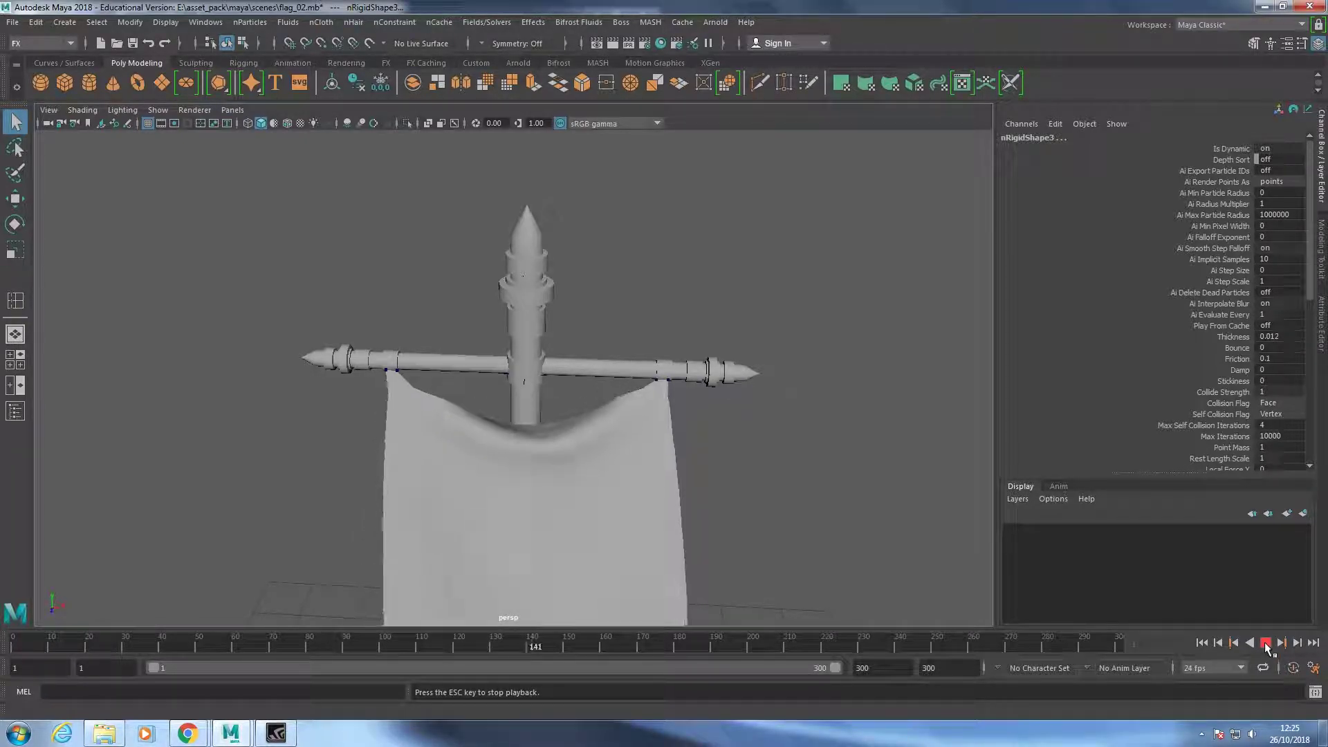
pyautogui.scroll(-5, 719, 438)
pyautogui.moveTo(719, 439)
pyautogui.keyDown('alt'); pyautogui.mouseDown()
pyautogui.moveTo(799, 457)
pyautogui.moveTo(923, 410)
pyautogui.mouseUp(); pyautogui.keyUp('alt')
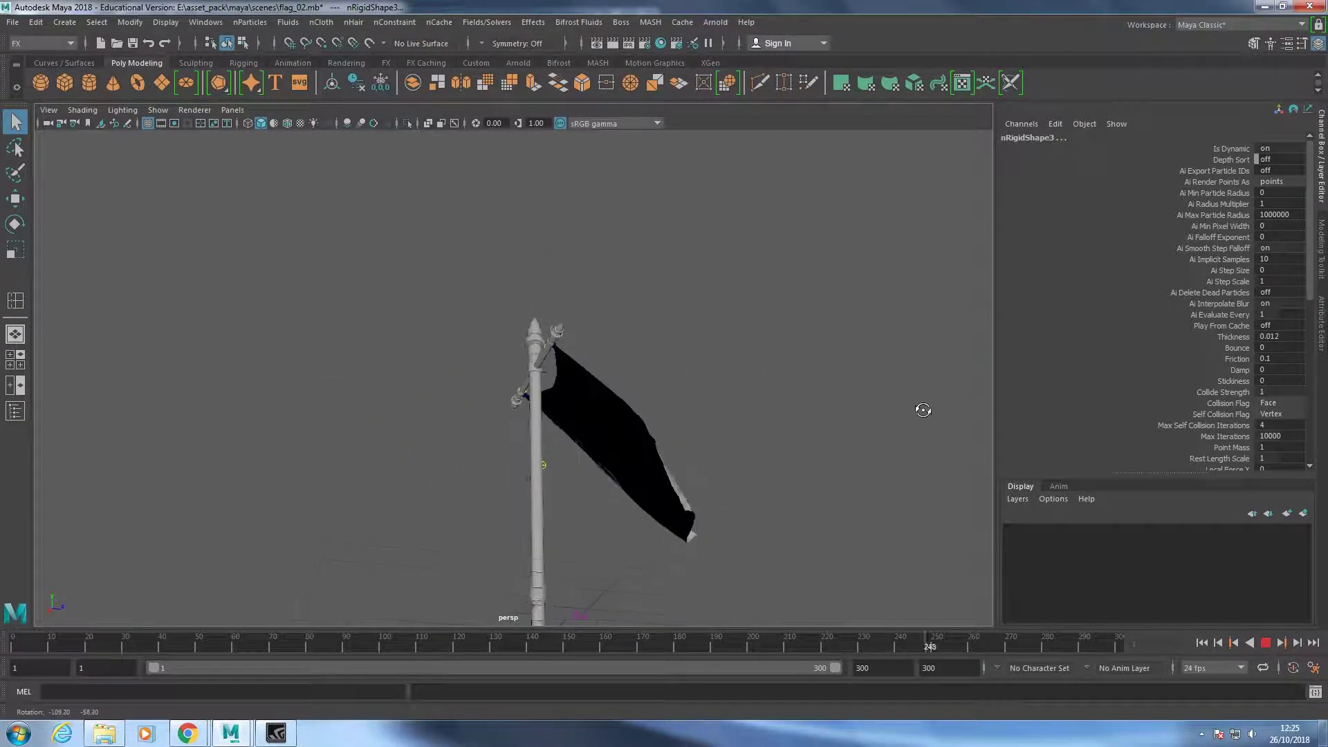
pyautogui.click(1267, 648)
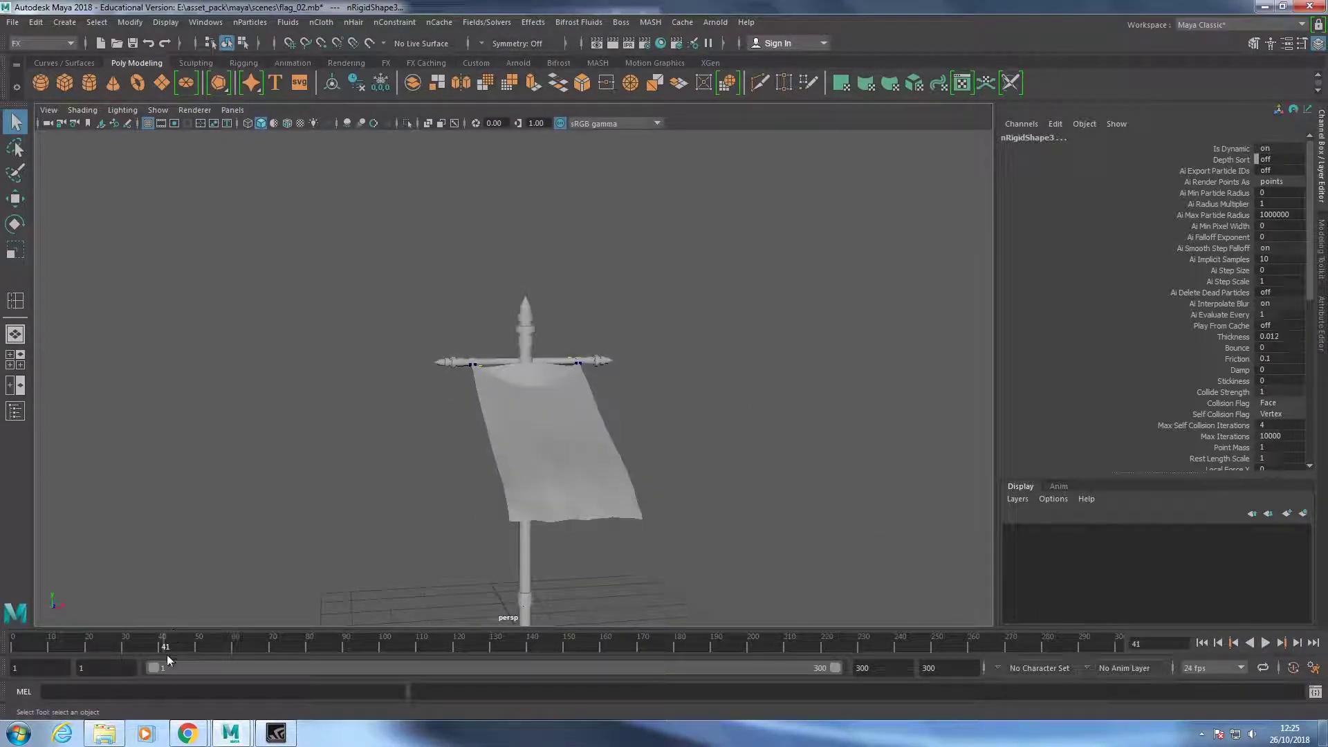
pyautogui.click(4, 644)
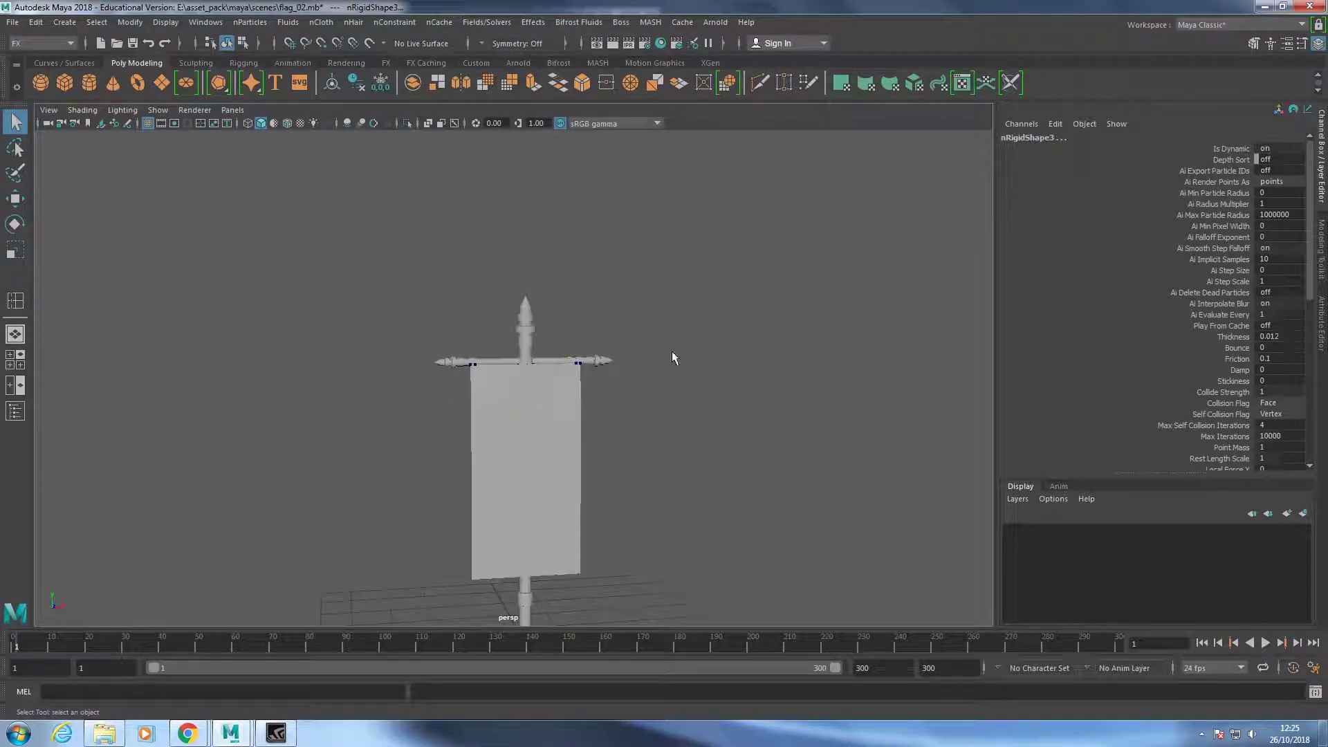
pyautogui.keyDown('alt'); pyautogui.moveTo(675, 358); pyautogui.dragTo(684, 393); pyautogui.keyUp('alt')
pyautogui.click(1266, 643)
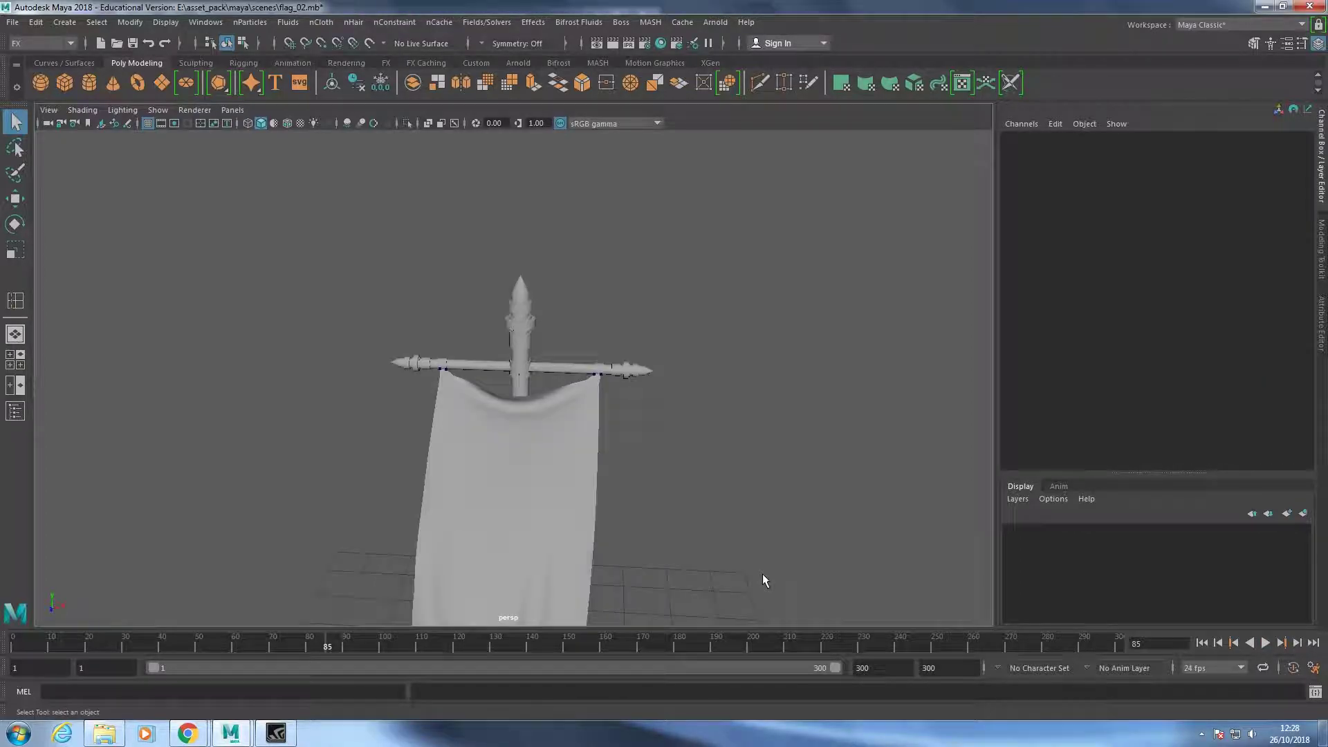
# Show the Outliner beside the viewport and select the nucleus1 node.
pyautogui.click(204, 21)
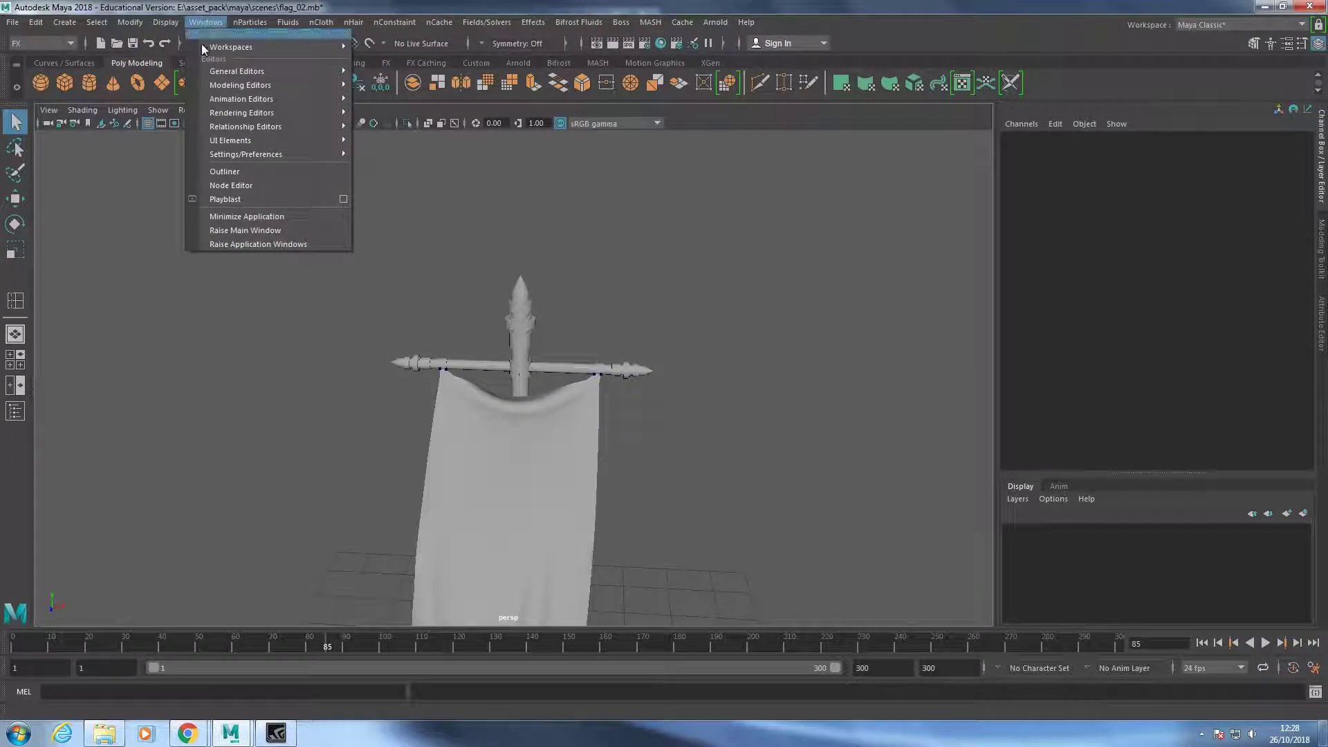
pyautogui.click(247, 166)
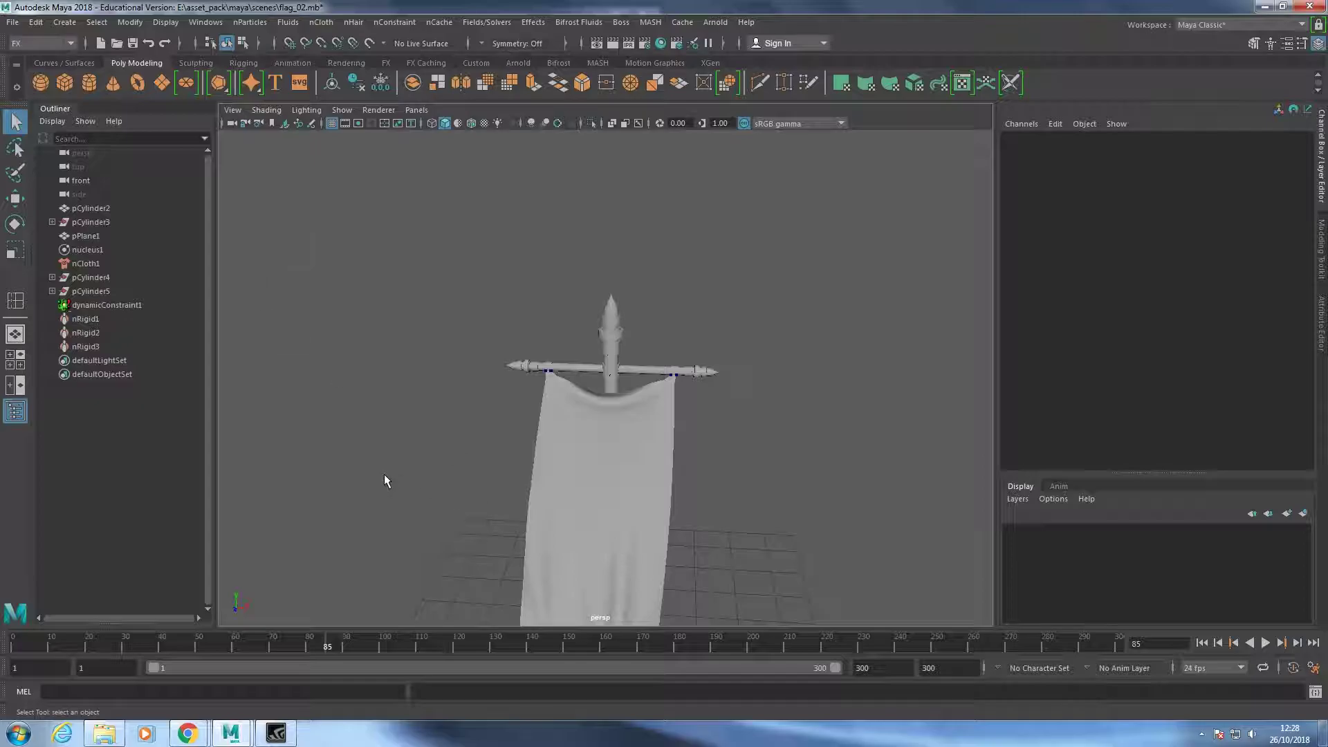
pyautogui.scroll(-3, 504, 512)
pyautogui.scroll(-2, 504, 512)
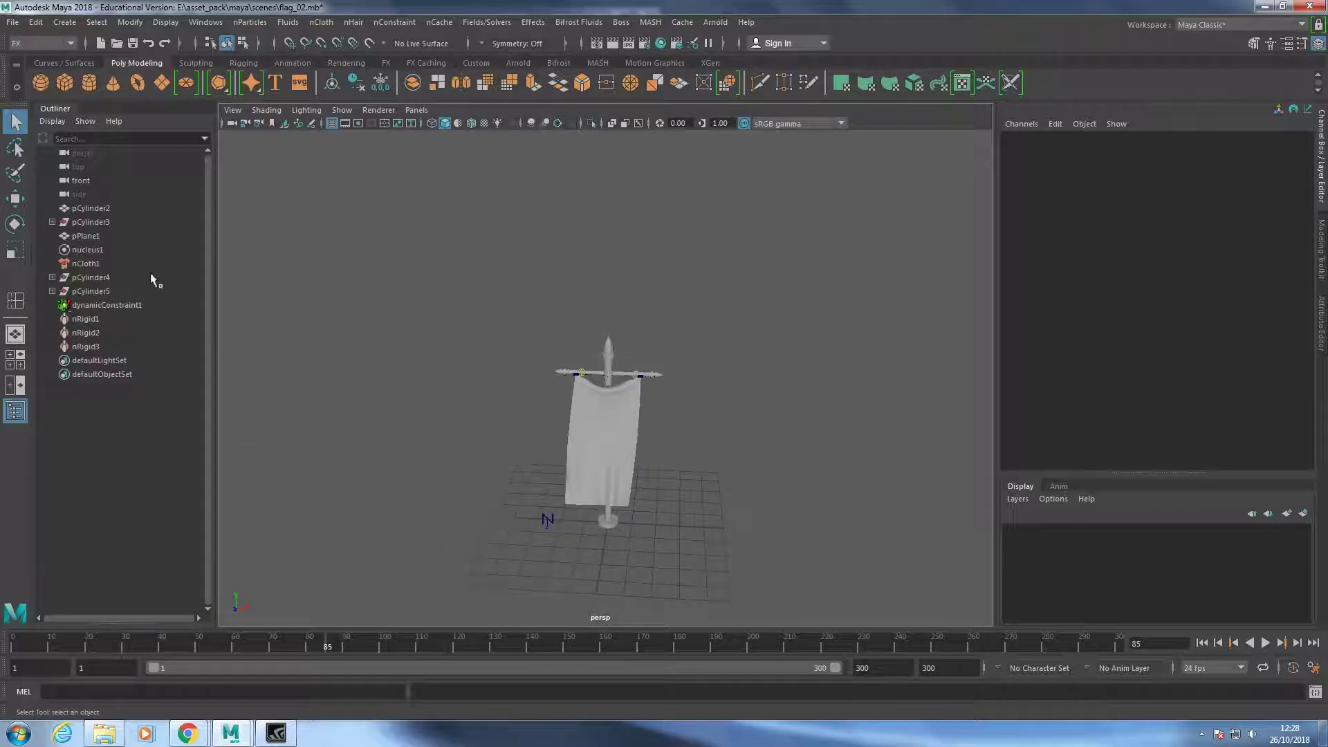
pyautogui.click(90, 250)
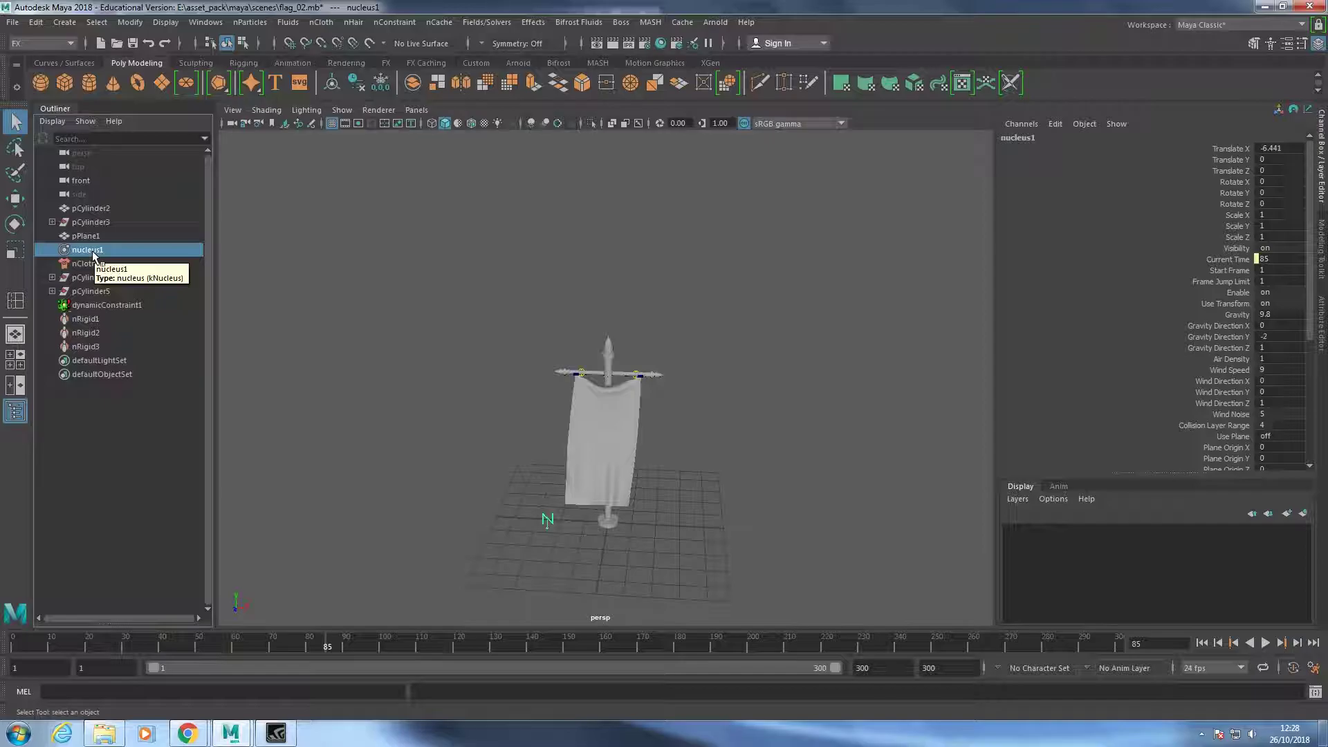
# Select the pPlane1 flag, frame it with F and orbit around the drape.
pyautogui.click(606, 443)
pyautogui.press('f')
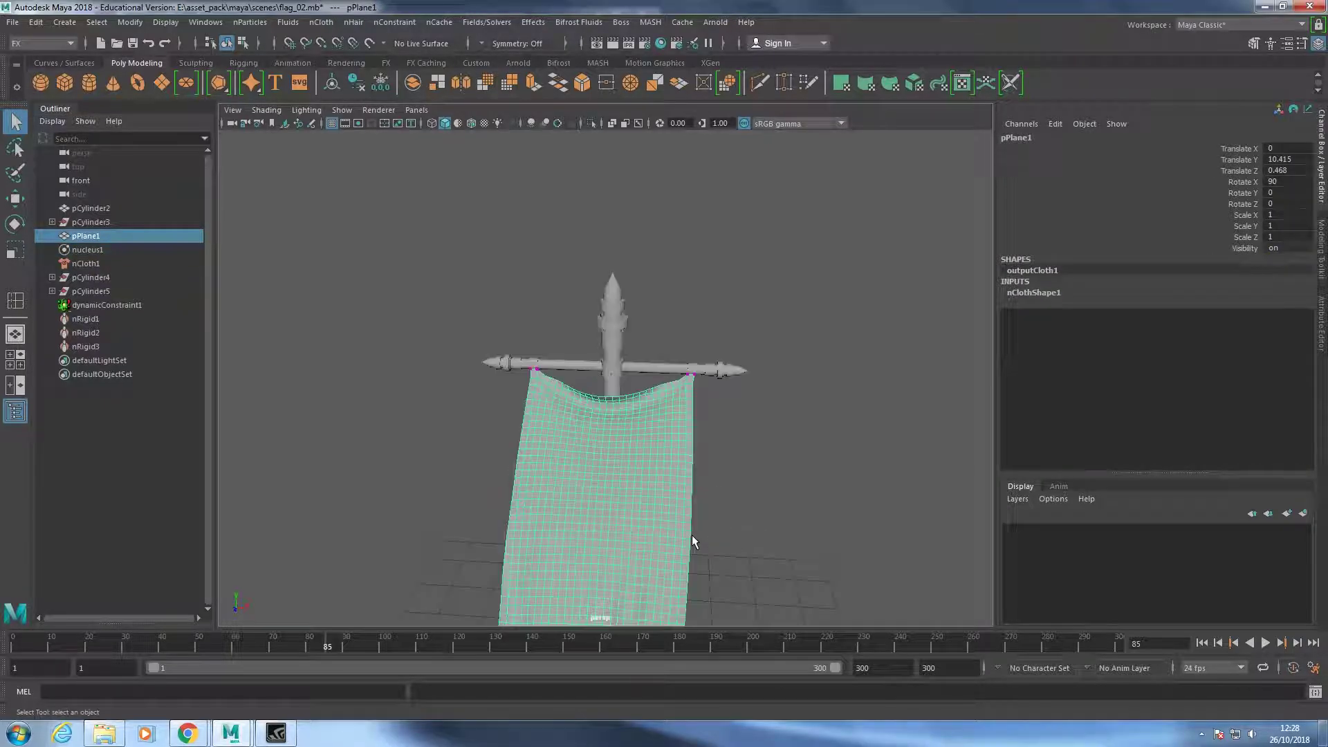
pyautogui.moveTo(692, 534)
pyautogui.keyDown('alt'); pyautogui.mouseDown()
pyautogui.moveTo(773, 521)
pyautogui.moveTo(882, 434)
pyautogui.mouseUp(); pyautogui.keyUp('alt')
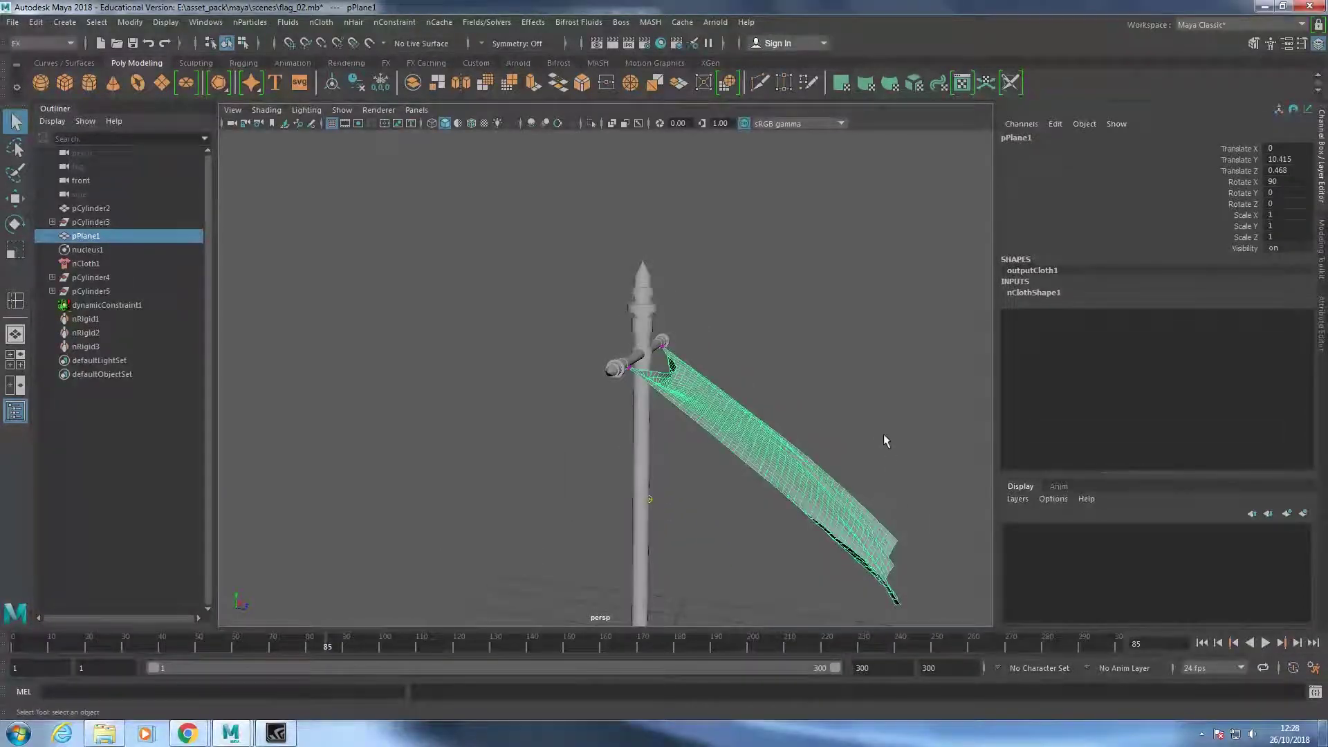
pyautogui.keyDown('alt'); pyautogui.moveTo(883, 434); pyautogui.dragTo(721, 333, button='middle'); pyautogui.keyUp('alt')
pyautogui.click(487, 22)
pyautogui.moveTo(504, 268)
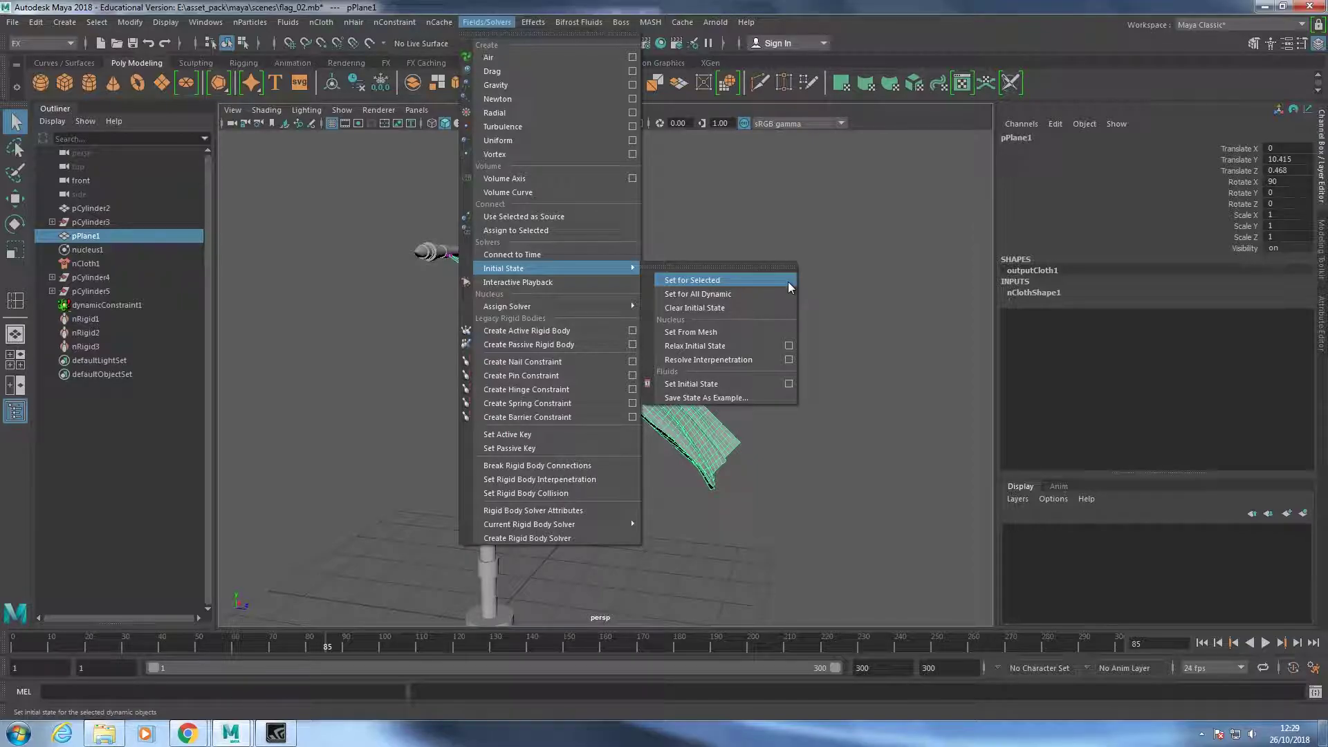
# Store the flag's draped pose with Initial State > Set for Selected and test it.
pyautogui.click(787, 281)
pyautogui.click(487, 23)
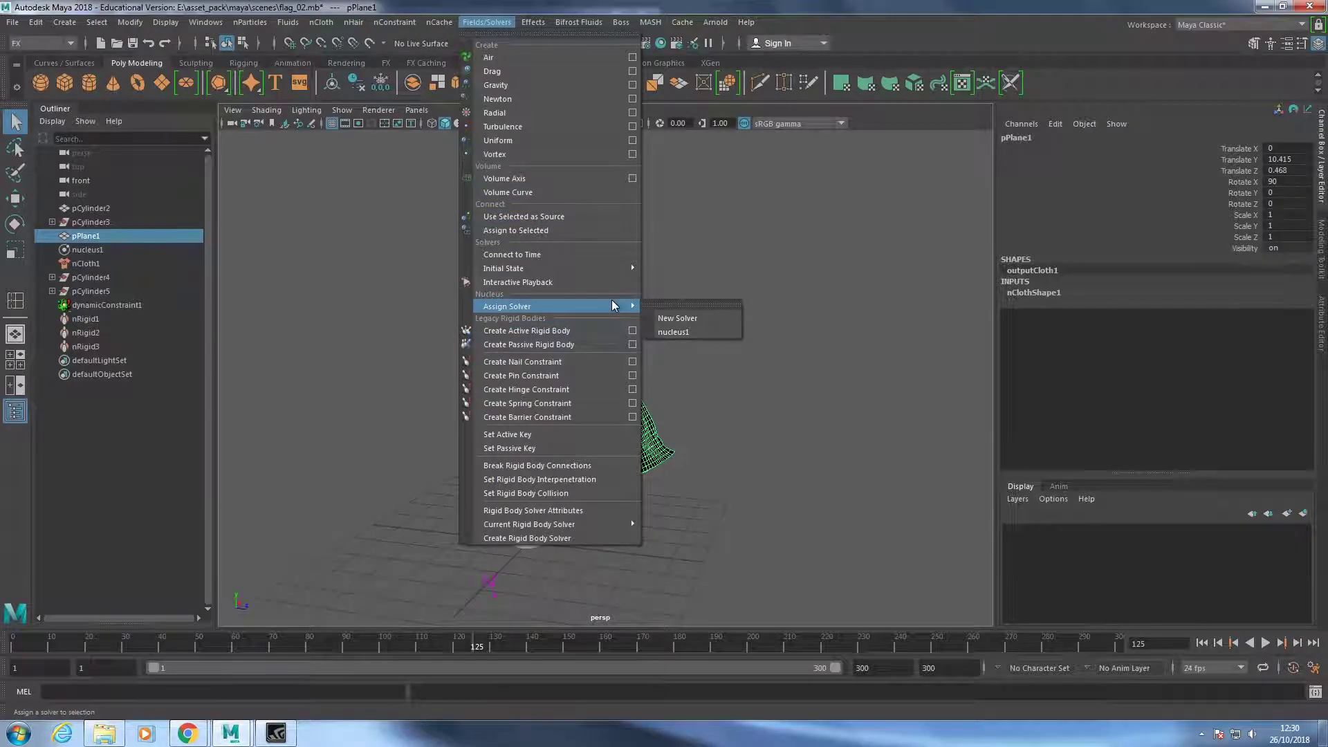
pyautogui.click(689, 276)
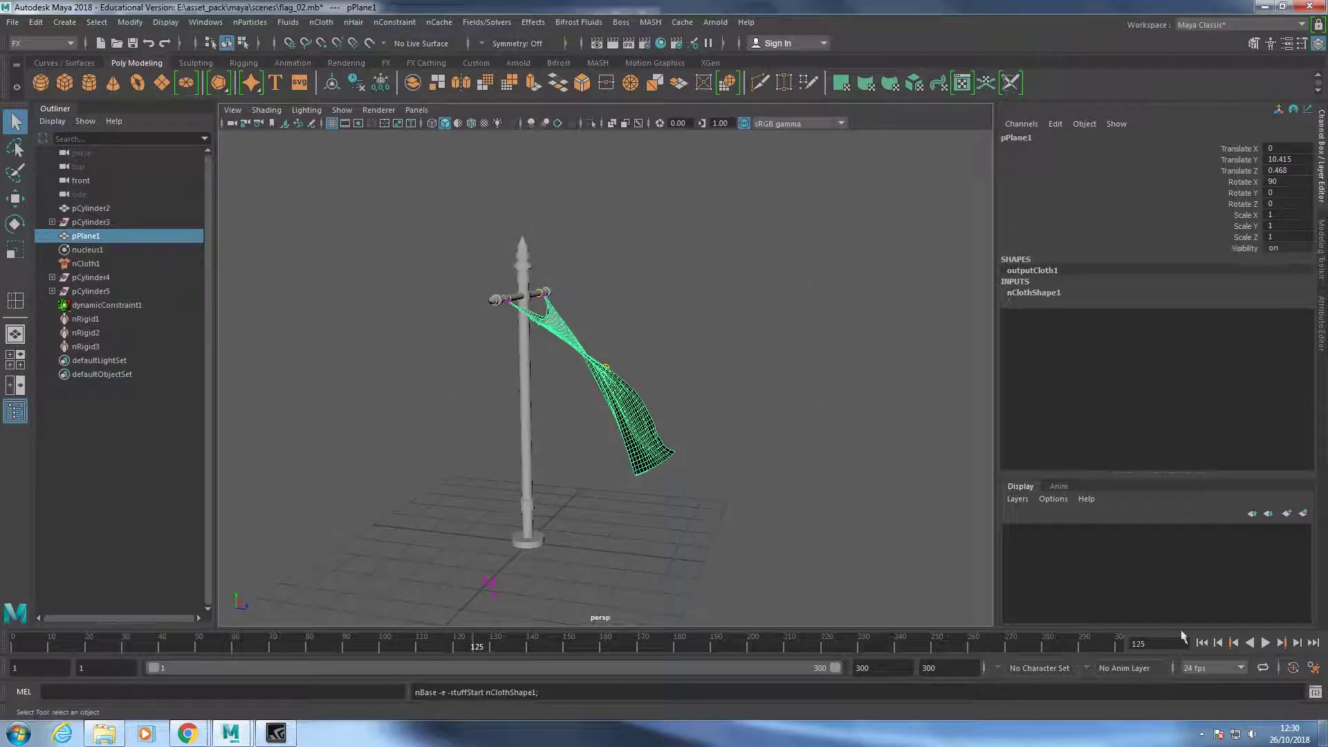
pyautogui.click(1264, 644)
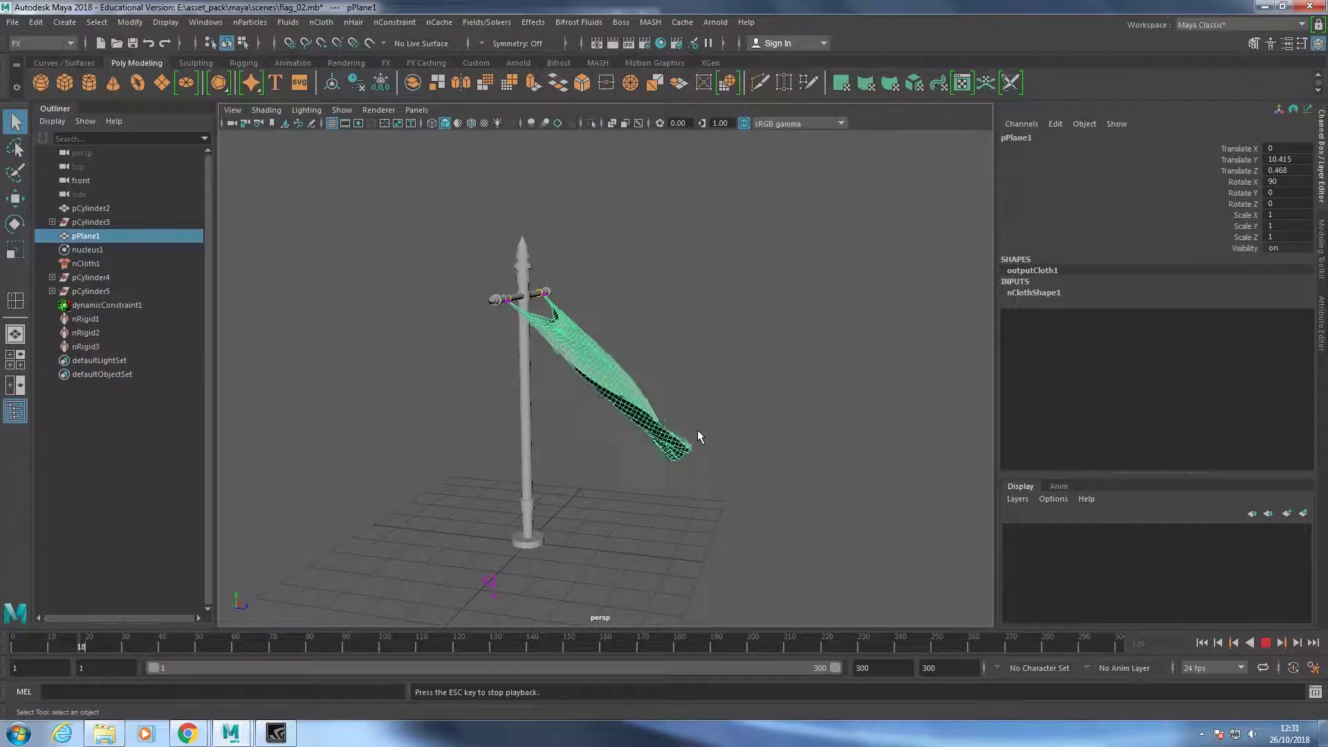
pyautogui.hotkey('ctrl', 'z')
# Review the simulation from frame 1 while orbiting, then rewind the timeline to frame 1.
pyautogui.click(5, 639)
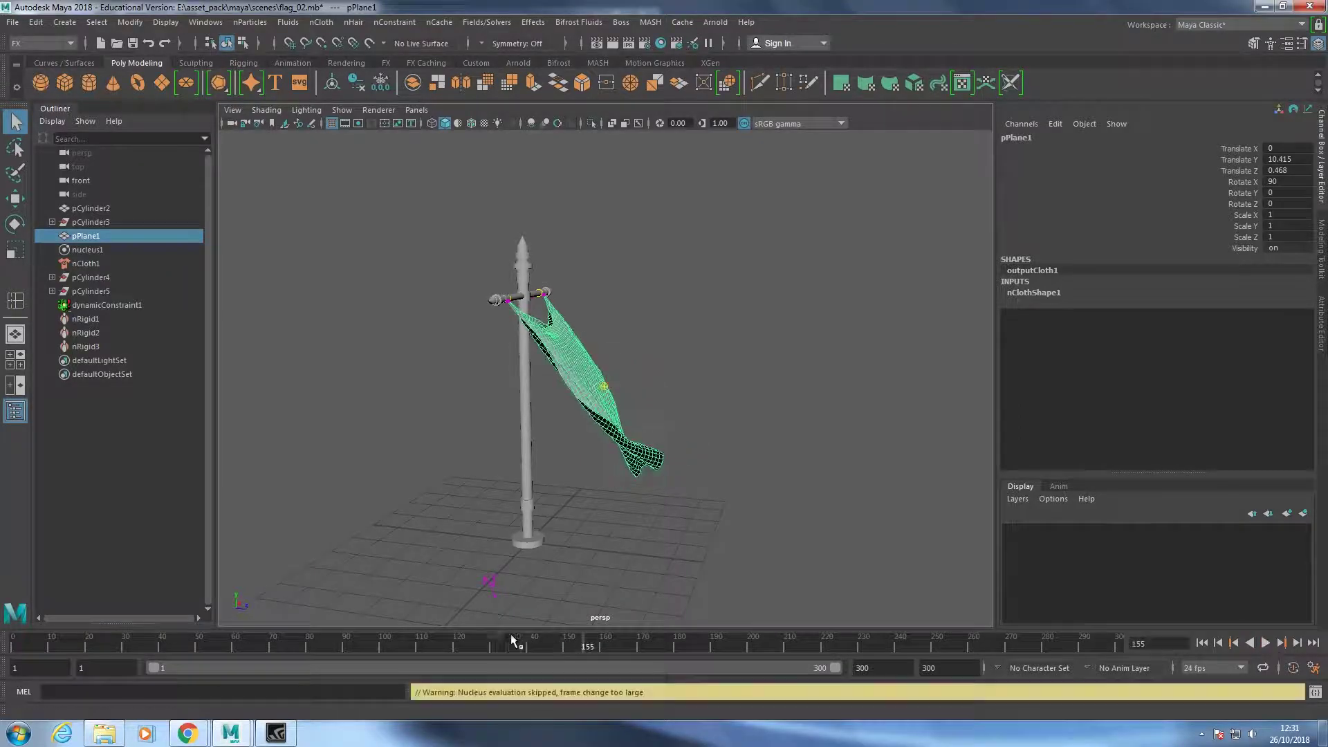
pyautogui.click(1265, 642)
pyautogui.keyDown('alt'); pyautogui.moveTo(736, 548); pyautogui.dragTo(649, 530); pyautogui.keyUp('alt')
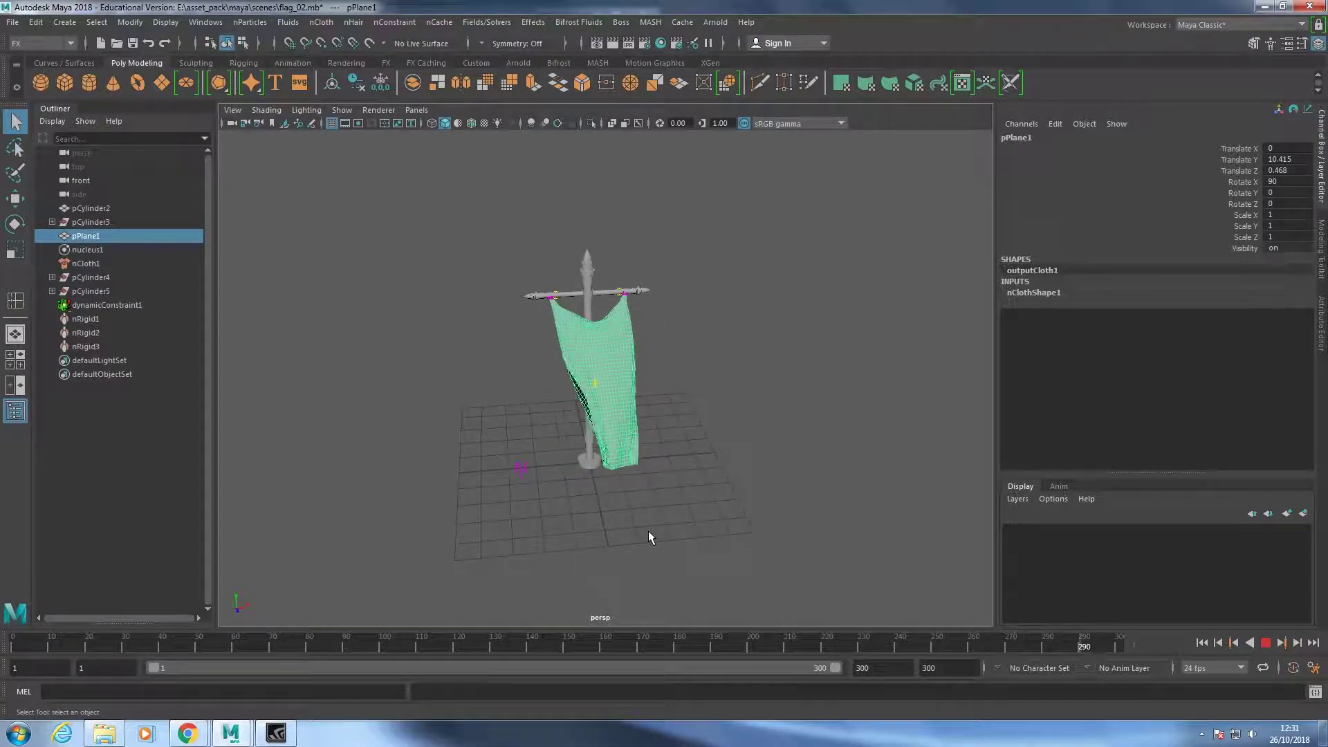
pyautogui.moveTo(612, 519)
pyautogui.keyDown('alt'); pyautogui.mouseDown()
pyautogui.moveTo(589, 505)
pyautogui.moveTo(684, 479)
pyautogui.mouseUp(); pyautogui.keyUp('alt')
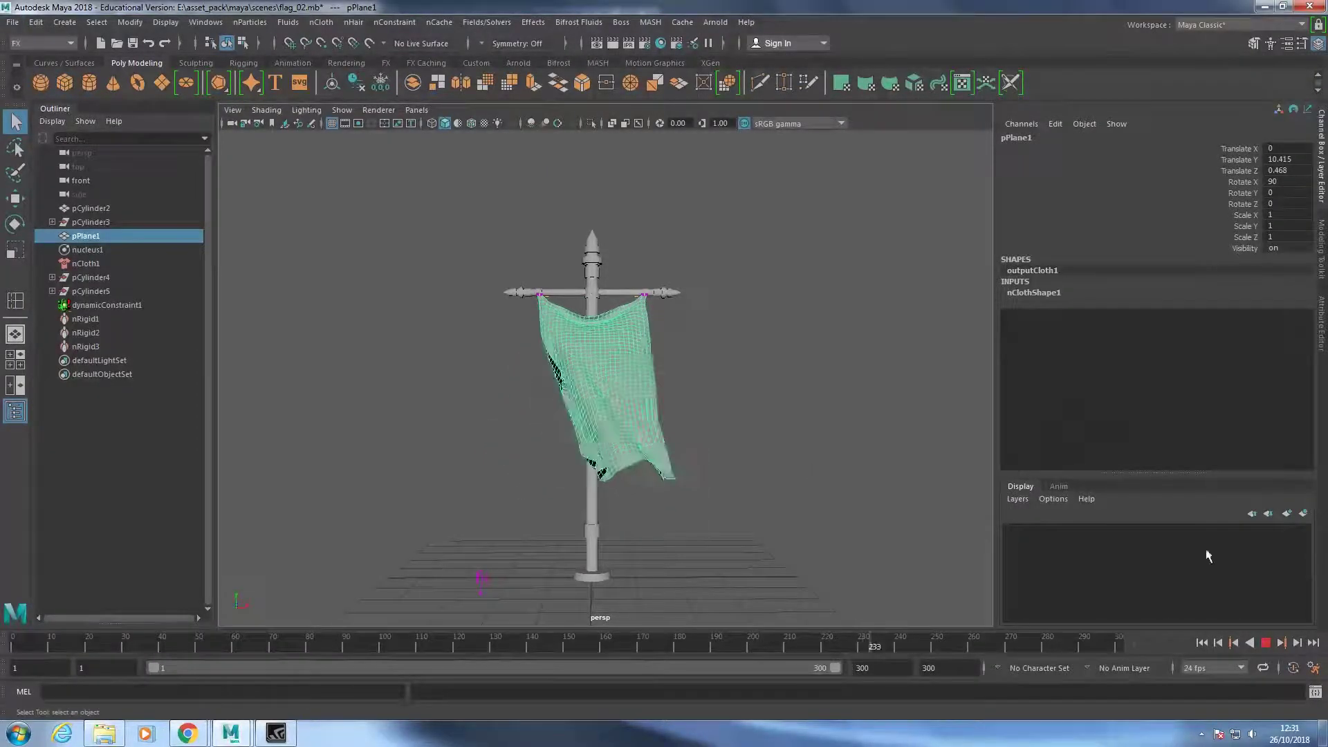
pyautogui.click(962, 645)
pyautogui.moveTo(315, 654); pyautogui.dragTo(1, 644)
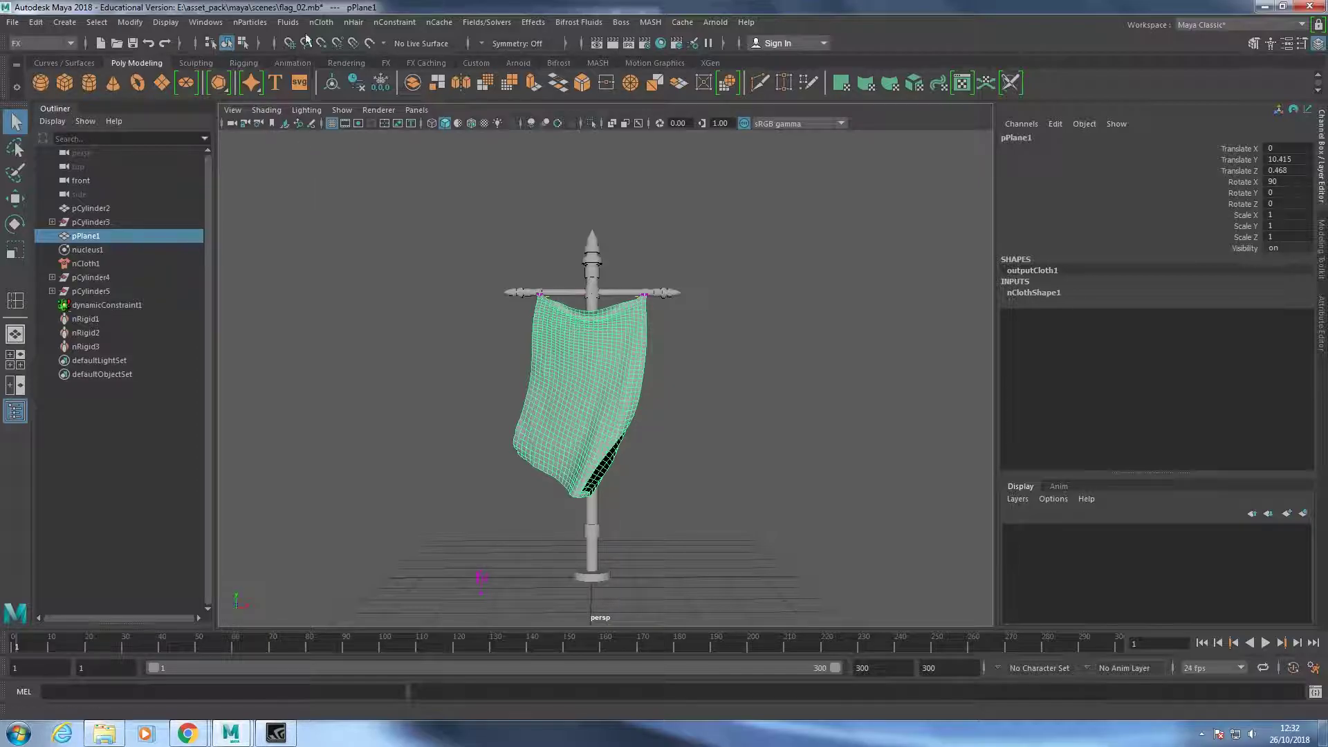
pyautogui.click(434, 22)
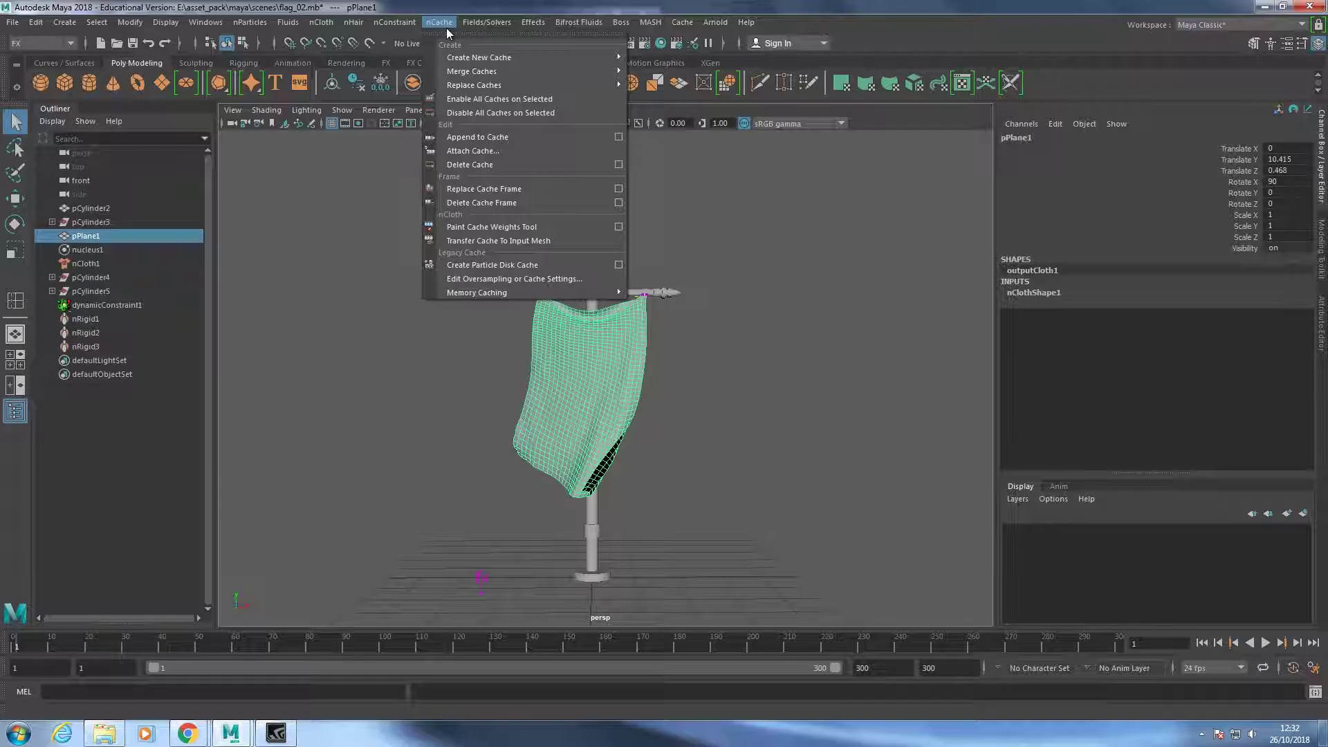
pyautogui.moveTo(478, 57)
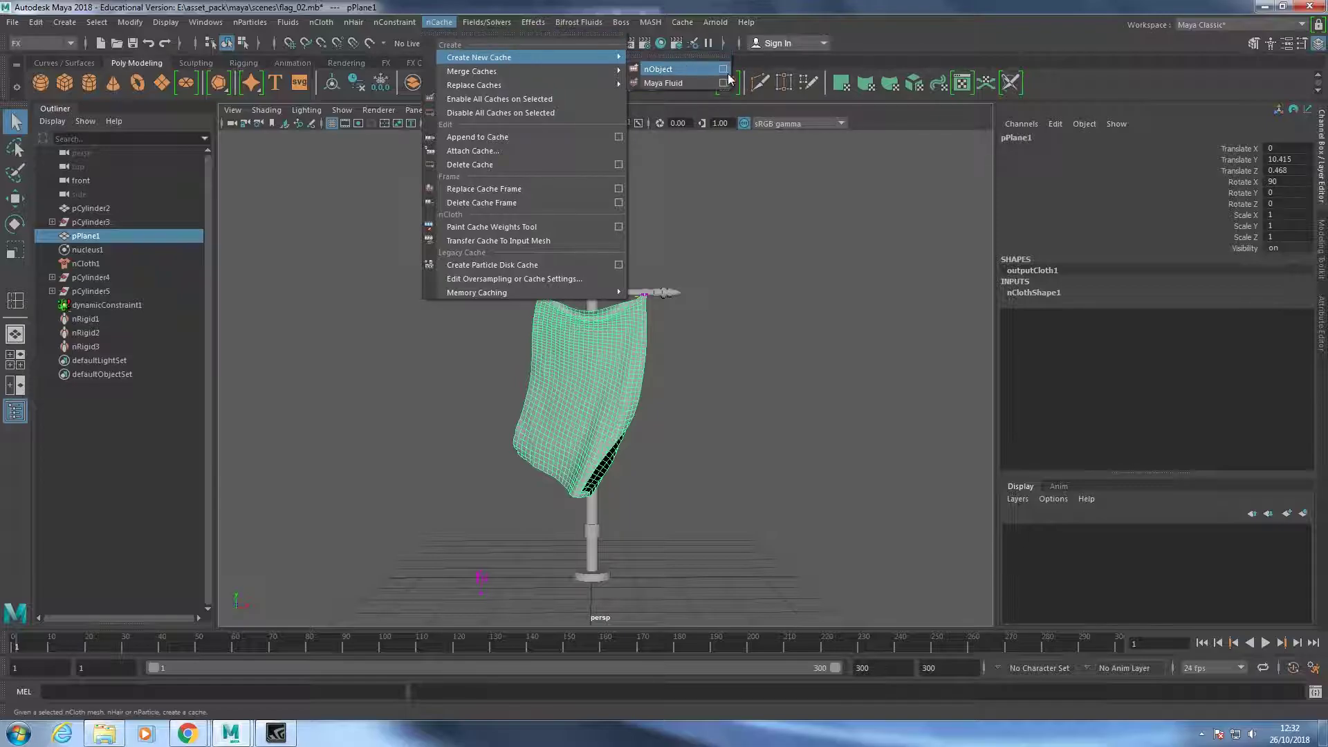
# Create a new nObject cache named nClothShape1 over the 300-frame Time Slider range.
pyautogui.click(724, 70)
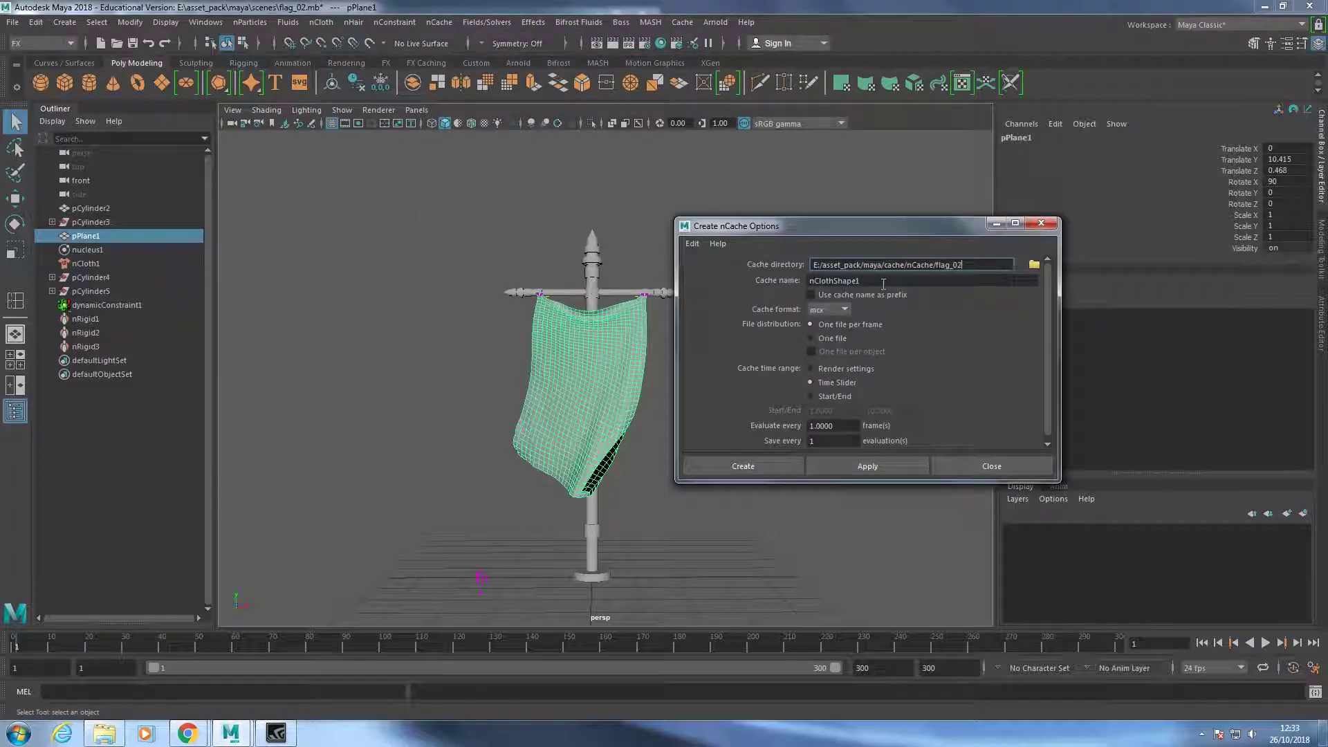
pyautogui.click(769, 466)
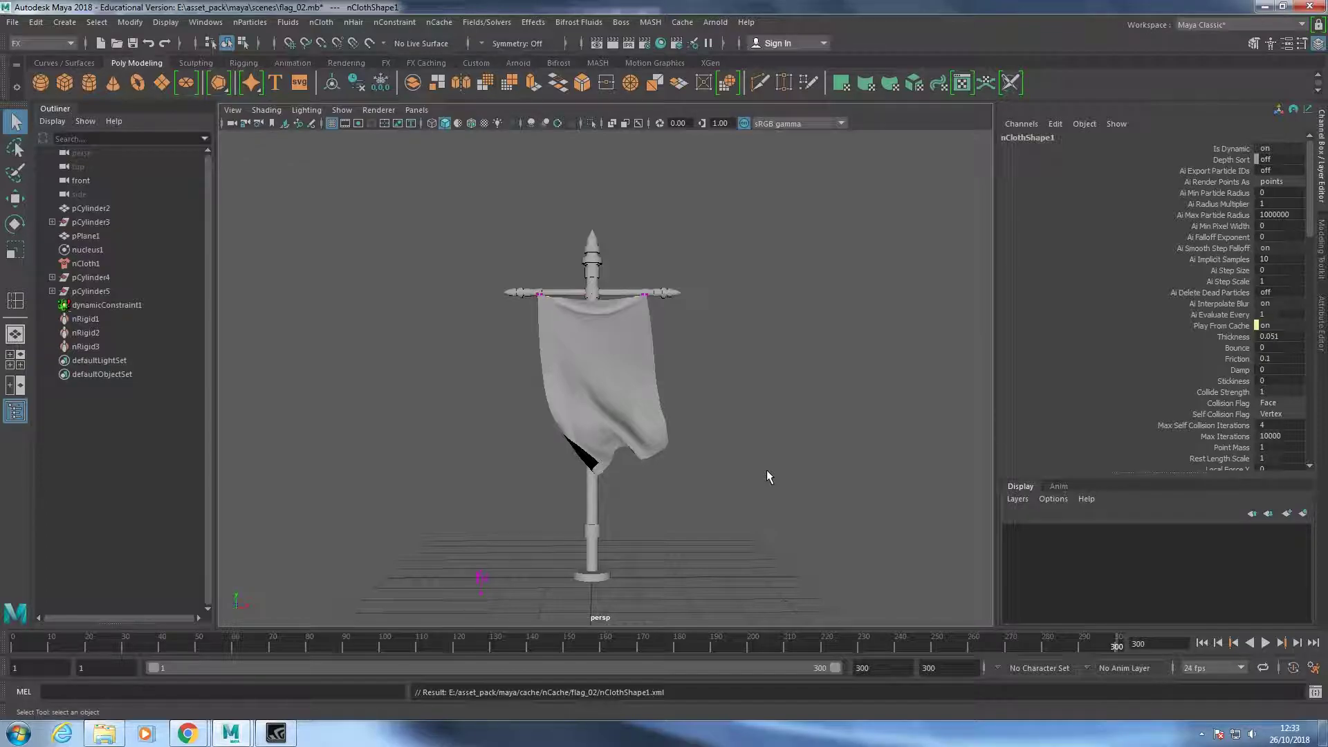
pyautogui.click(481, 581)
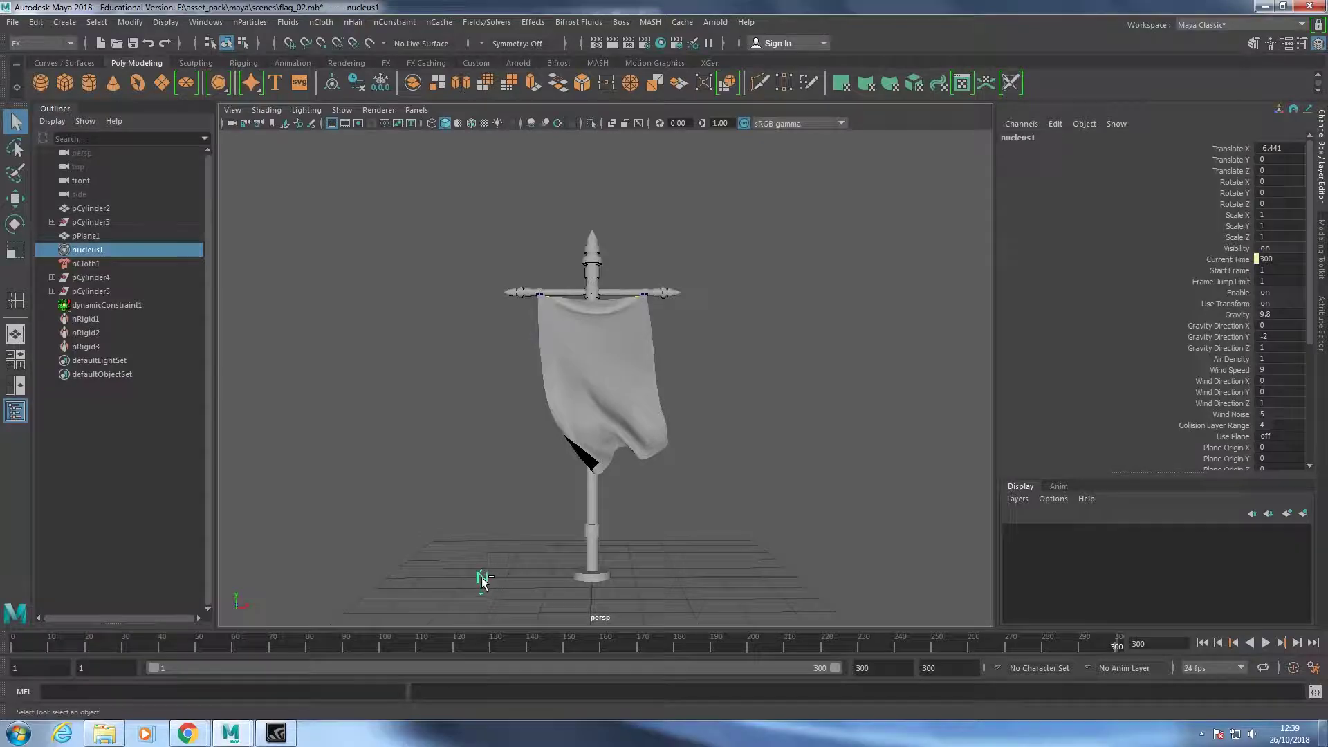
# Uncheck nClothShape1 Enable so the flag plays from its cache, and test playback.
pyautogui.hotkey('ctrl', 'a')
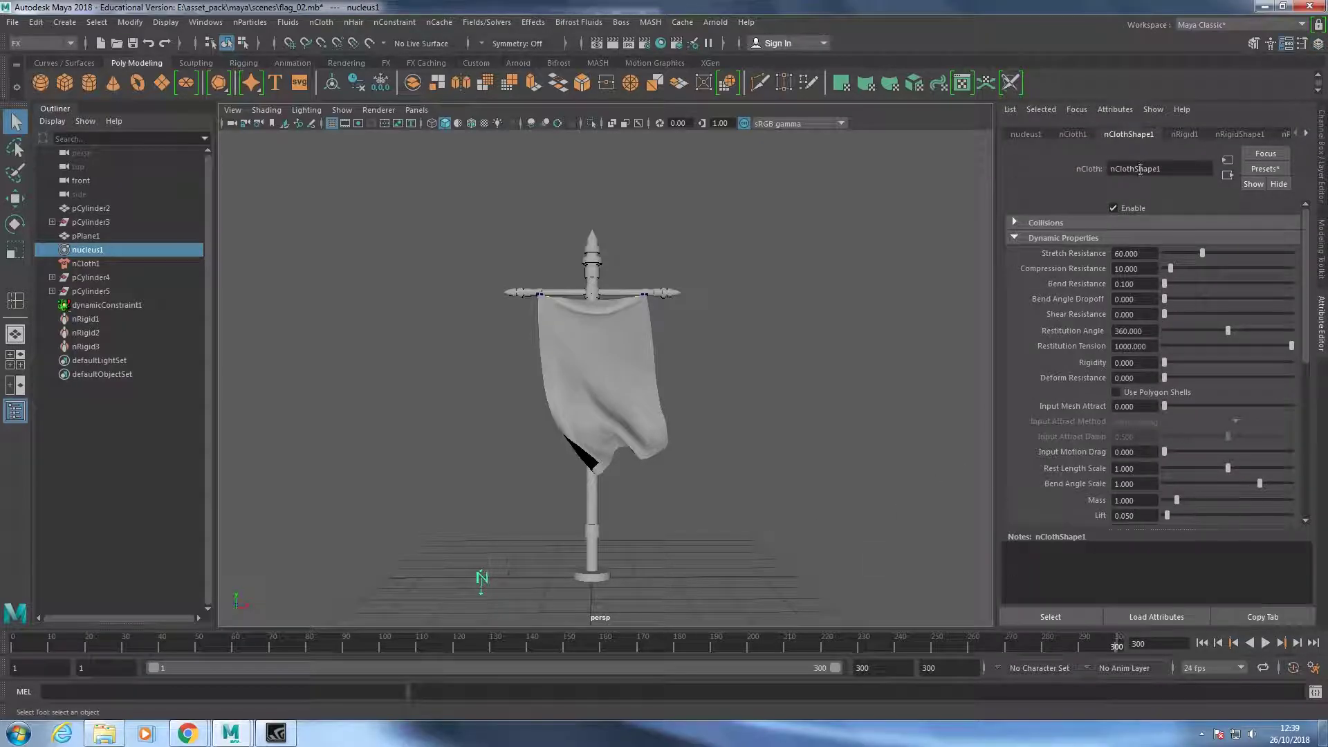
pyautogui.click(1114, 208)
pyautogui.moveTo(647, 643); pyautogui.dragTo(16, 644)
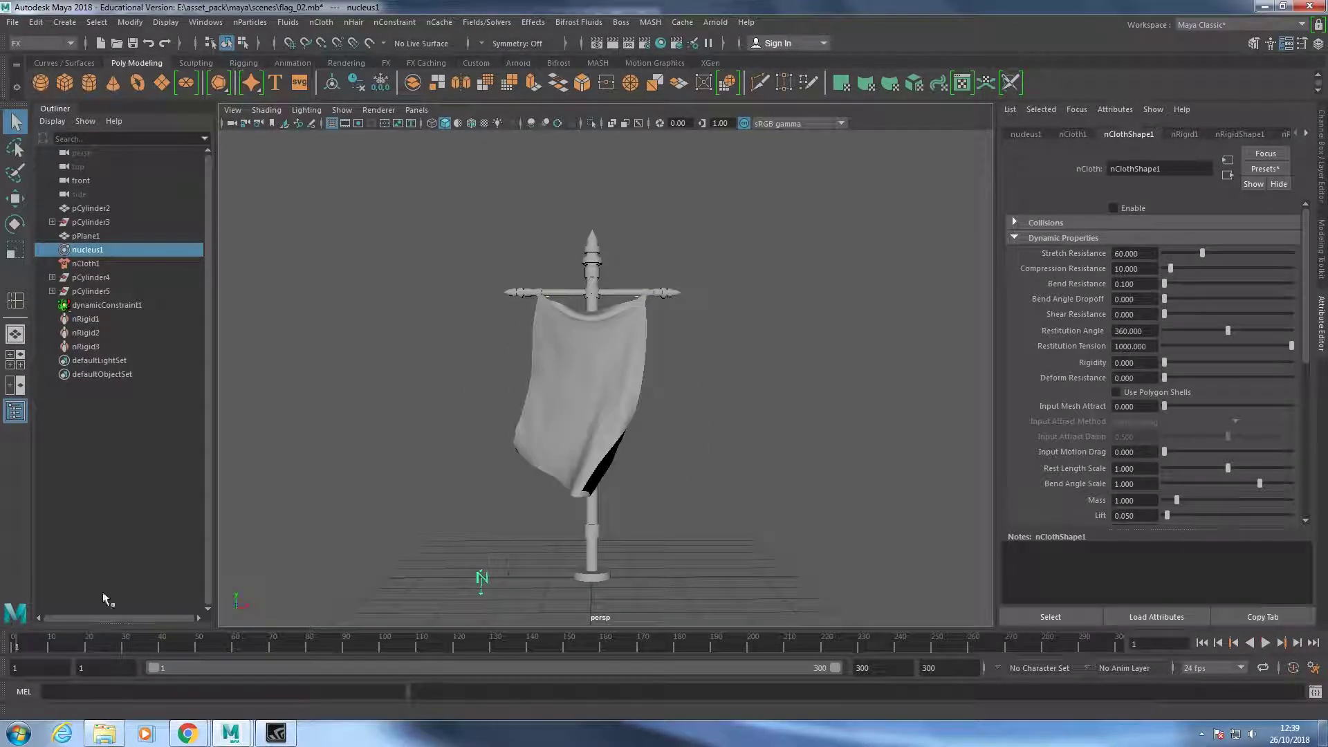
pyautogui.click(1265, 643)
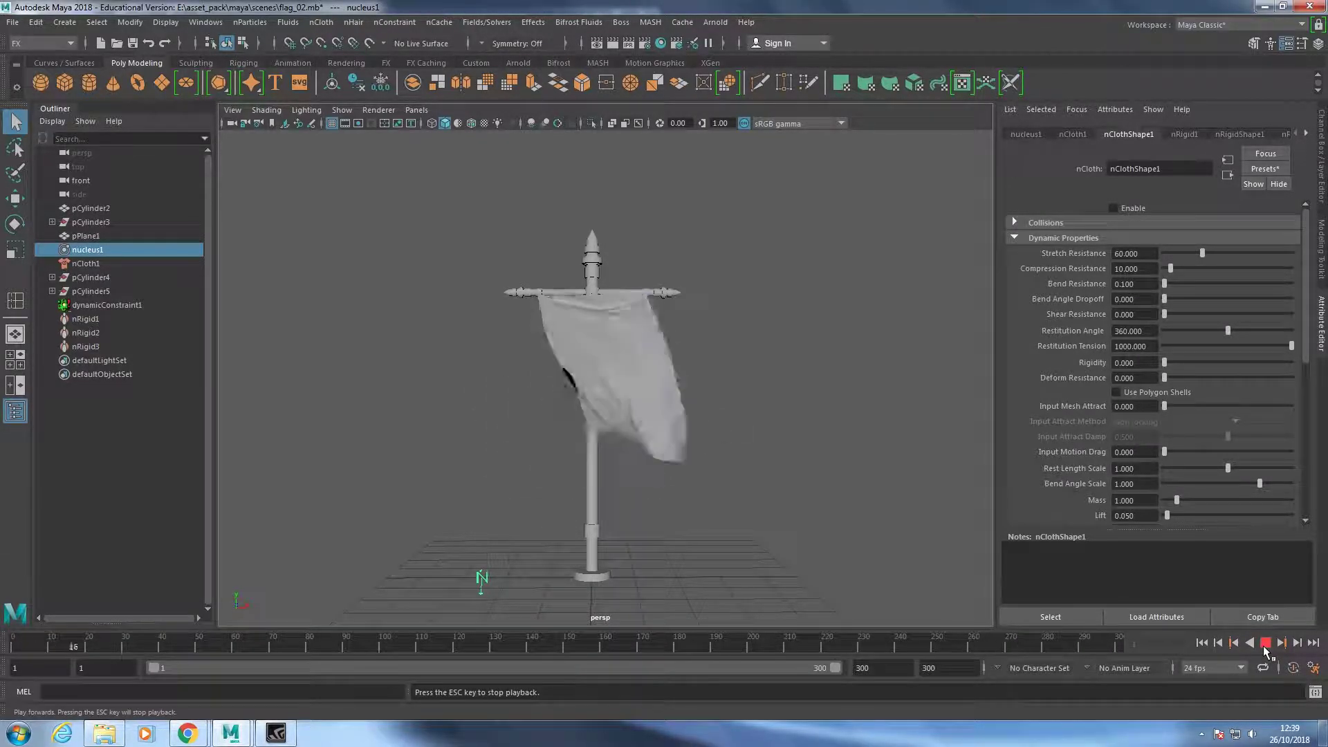
pyautogui.click(1266, 644)
# Set Time Slider playback speed to 24 fps x 1 and replay the cached flag.
pyautogui.click(1313, 668)
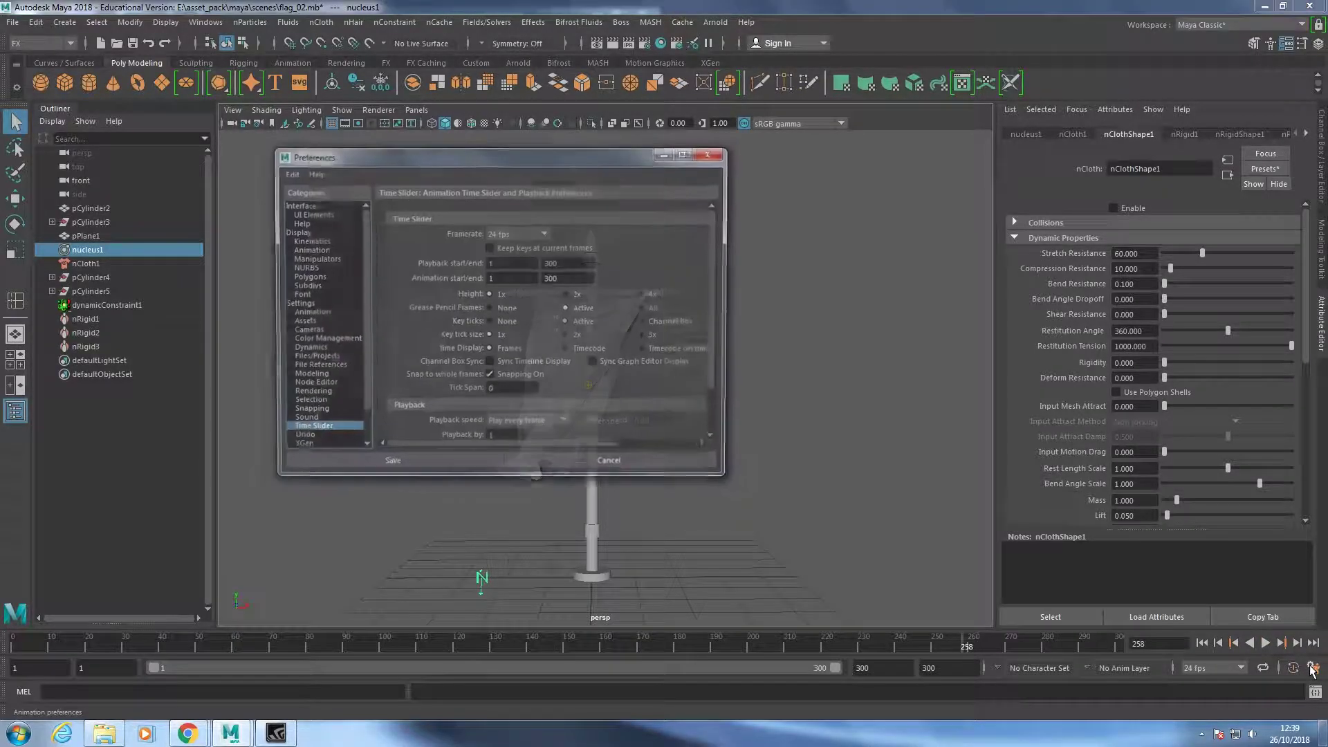
pyautogui.click(542, 424)
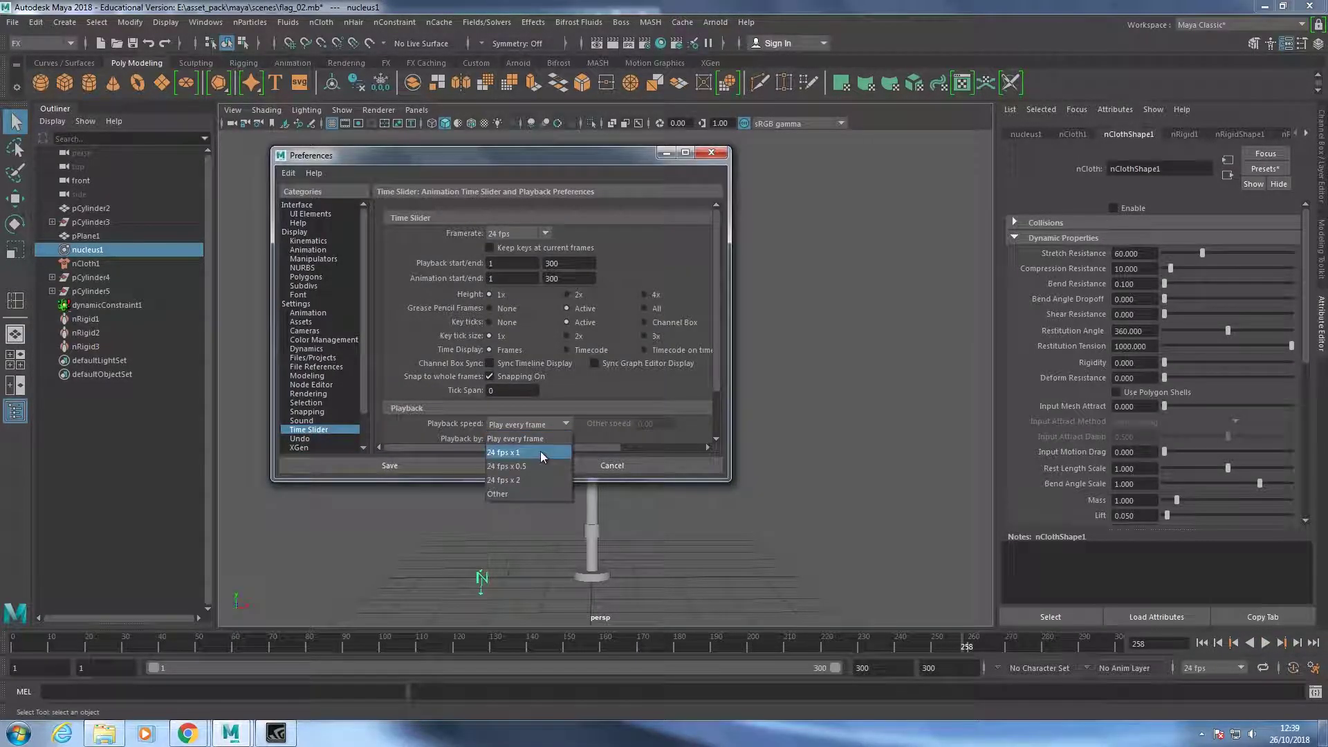
pyautogui.click(541, 451)
pyautogui.click(537, 425)
pyautogui.click(527, 451)
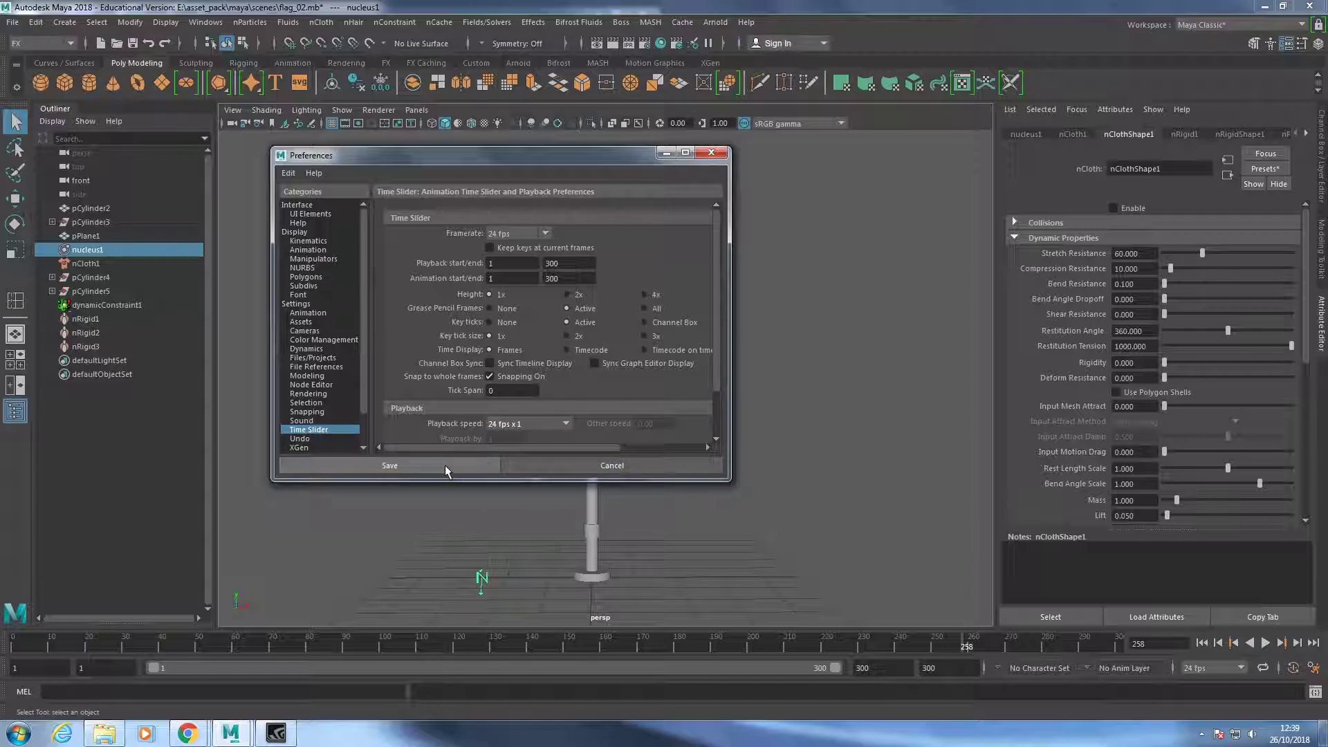
pyautogui.click(390, 465)
pyautogui.click(1265, 642)
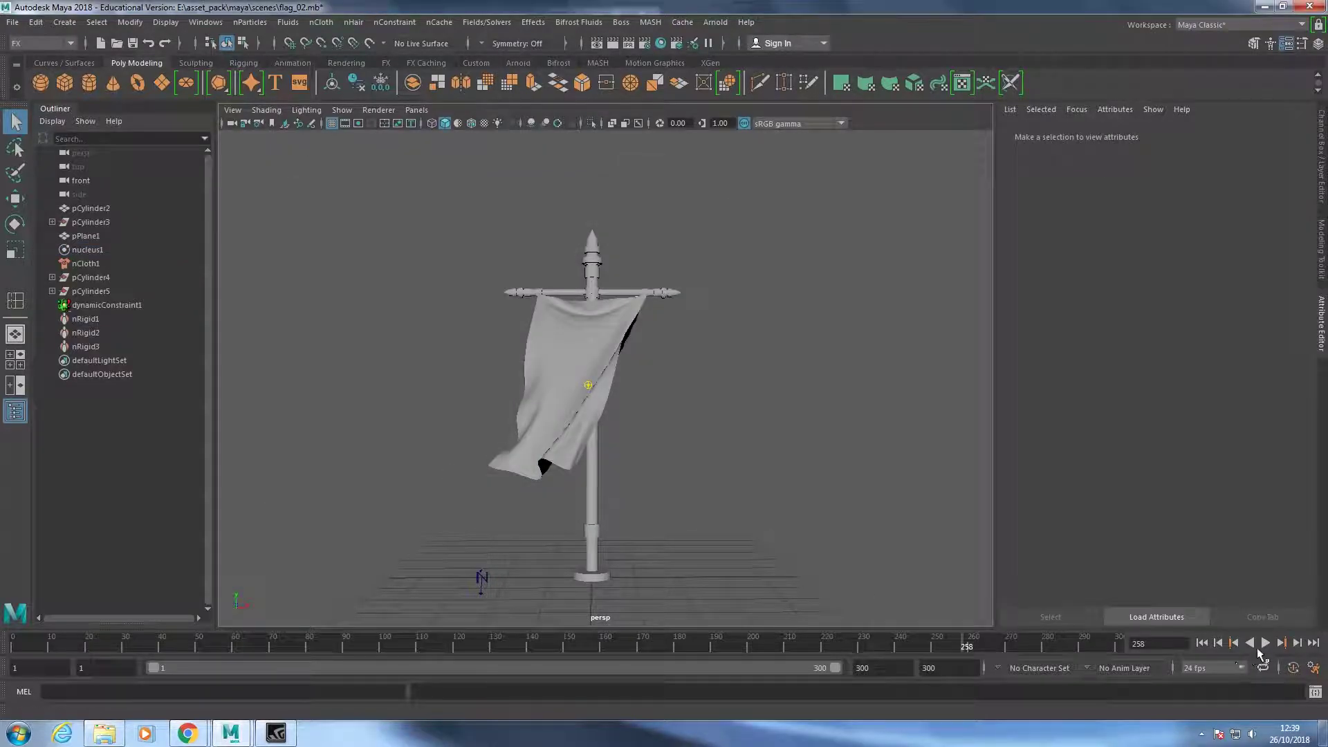
# Switch playback speed to 24 fps x 0.5 and replay at half speed.
pyautogui.click(1311, 668)
pyautogui.click(521, 426)
pyautogui.click(526, 466)
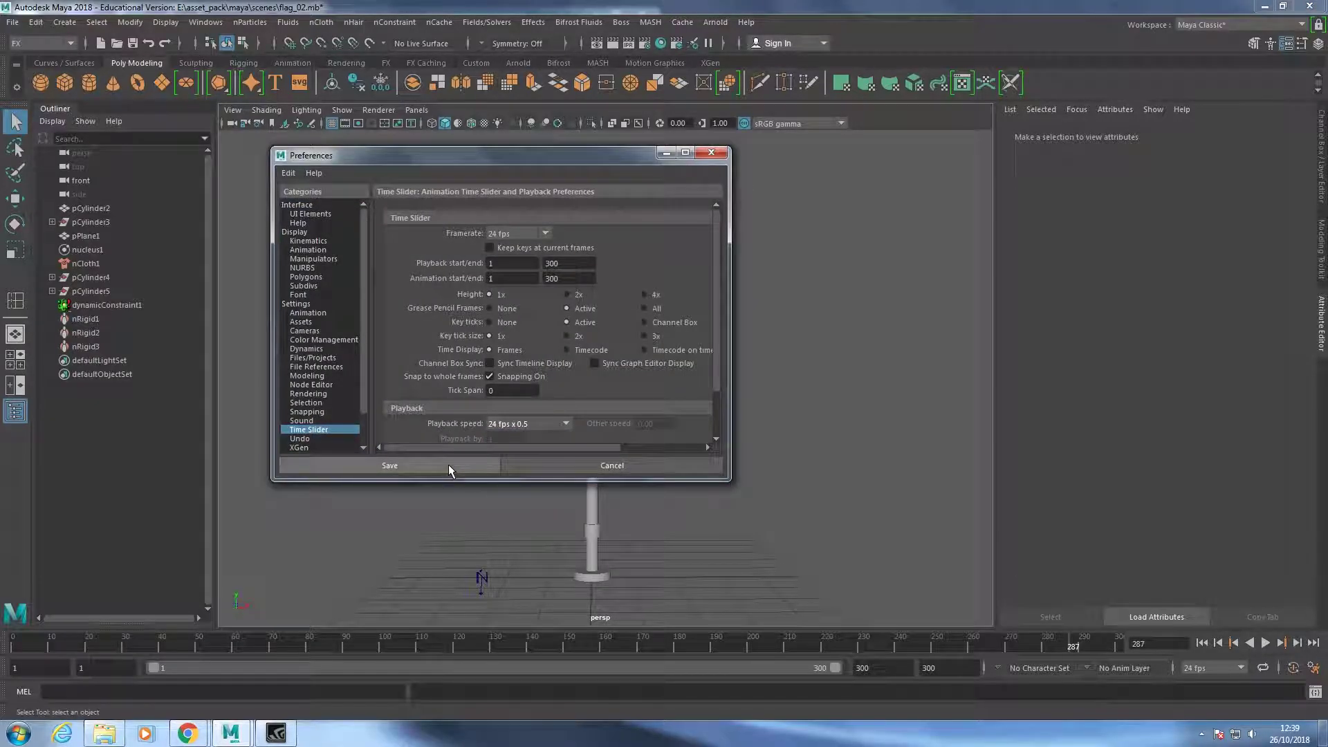
pyautogui.click(448, 465)
pyautogui.click(1267, 642)
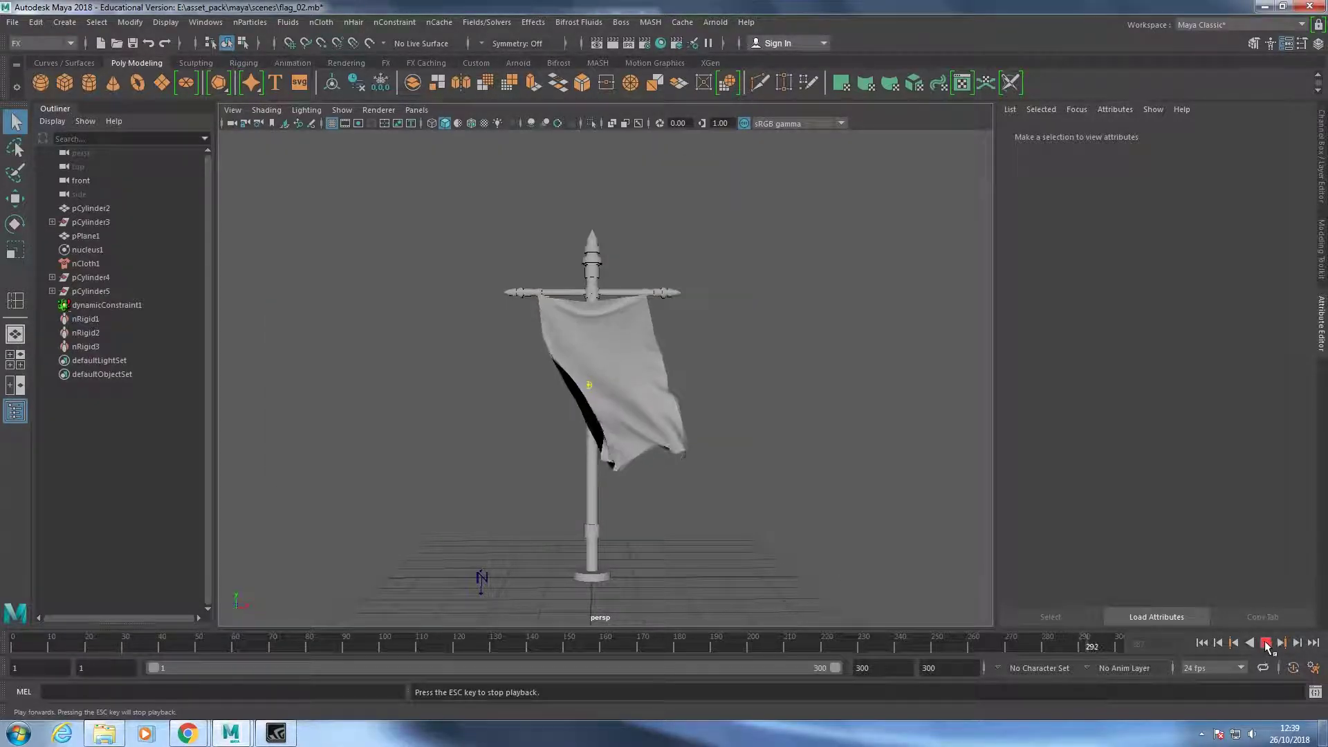
# Change the playback speed choice again and save the preferences.
pyautogui.click(1311, 669)
pyautogui.click(549, 423)
pyautogui.click(542, 451)
pyautogui.click(529, 423)
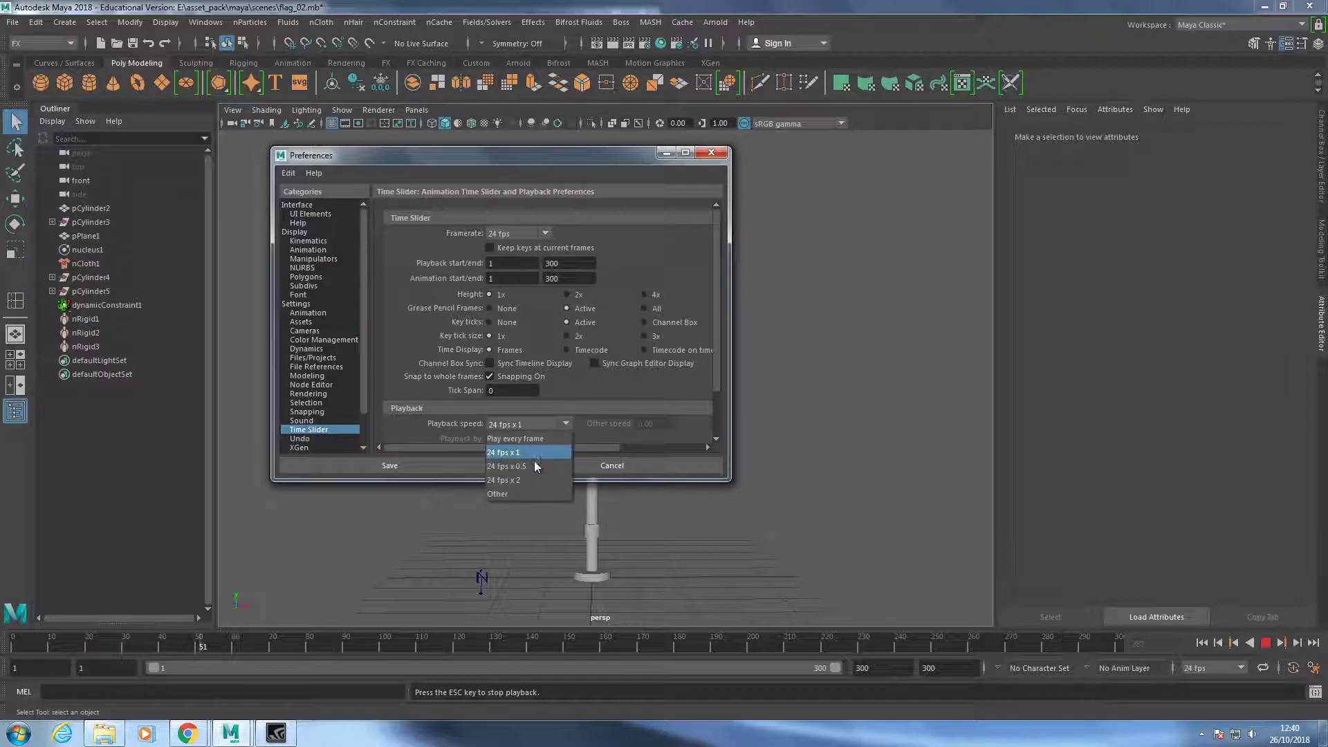
pyautogui.click(531, 464)
pyautogui.click(415, 466)
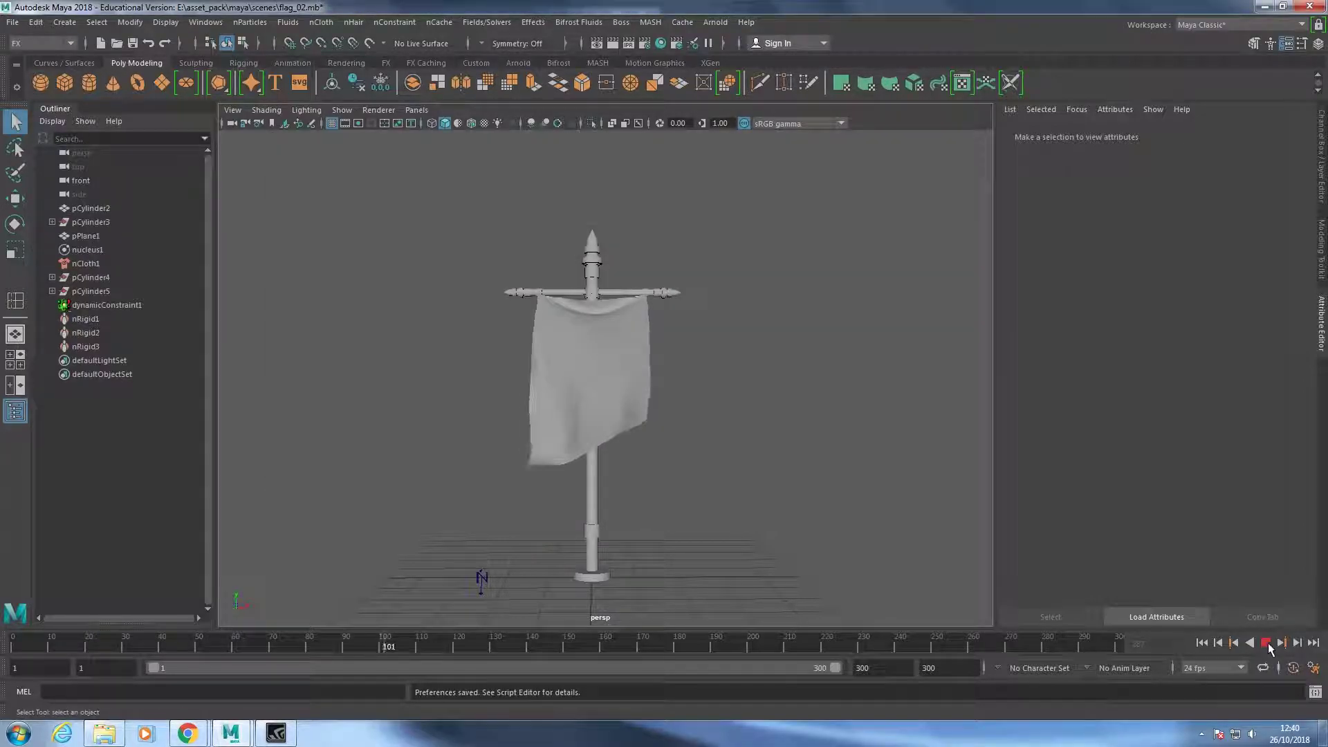
# Set playback speed to 24 fps x 2, then restart playback from frame 1.
pyautogui.click(1313, 668)
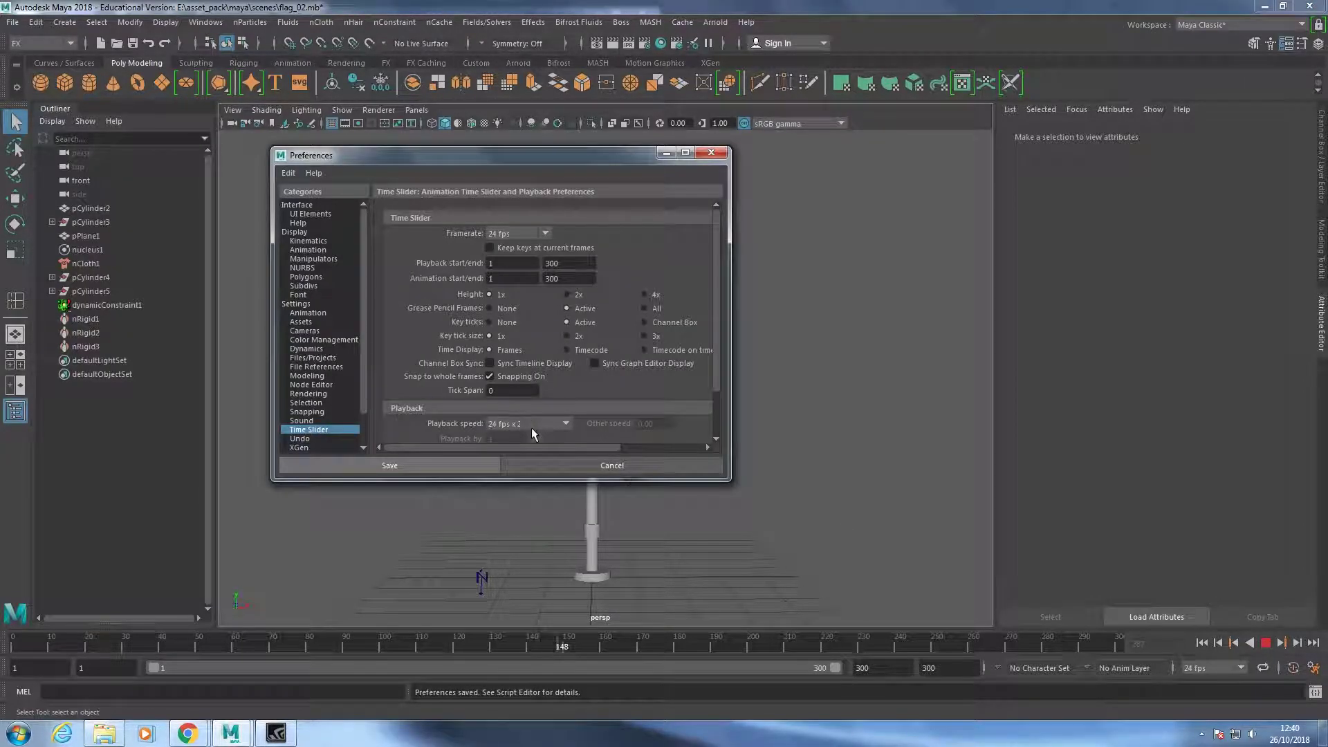
pyautogui.click(532, 426)
pyautogui.click(530, 462)
pyautogui.click(558, 466)
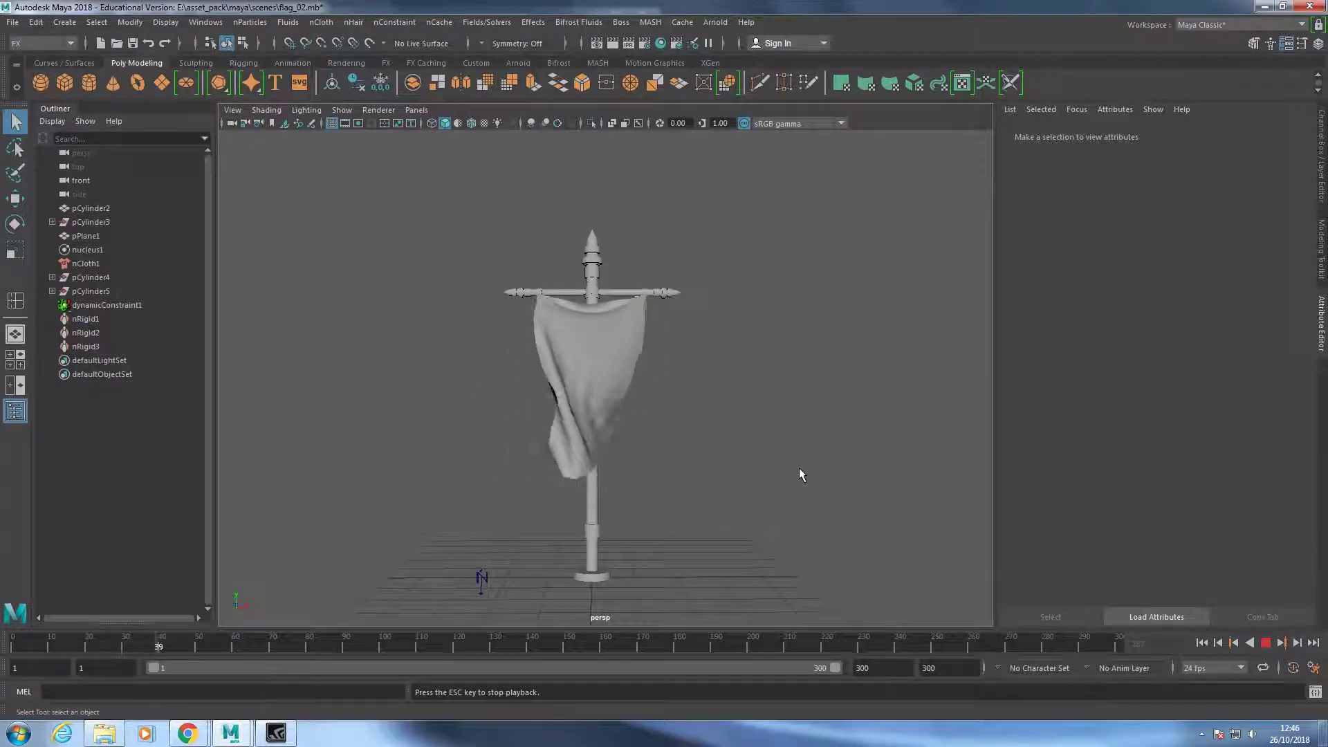
pyautogui.click(1256, 643)
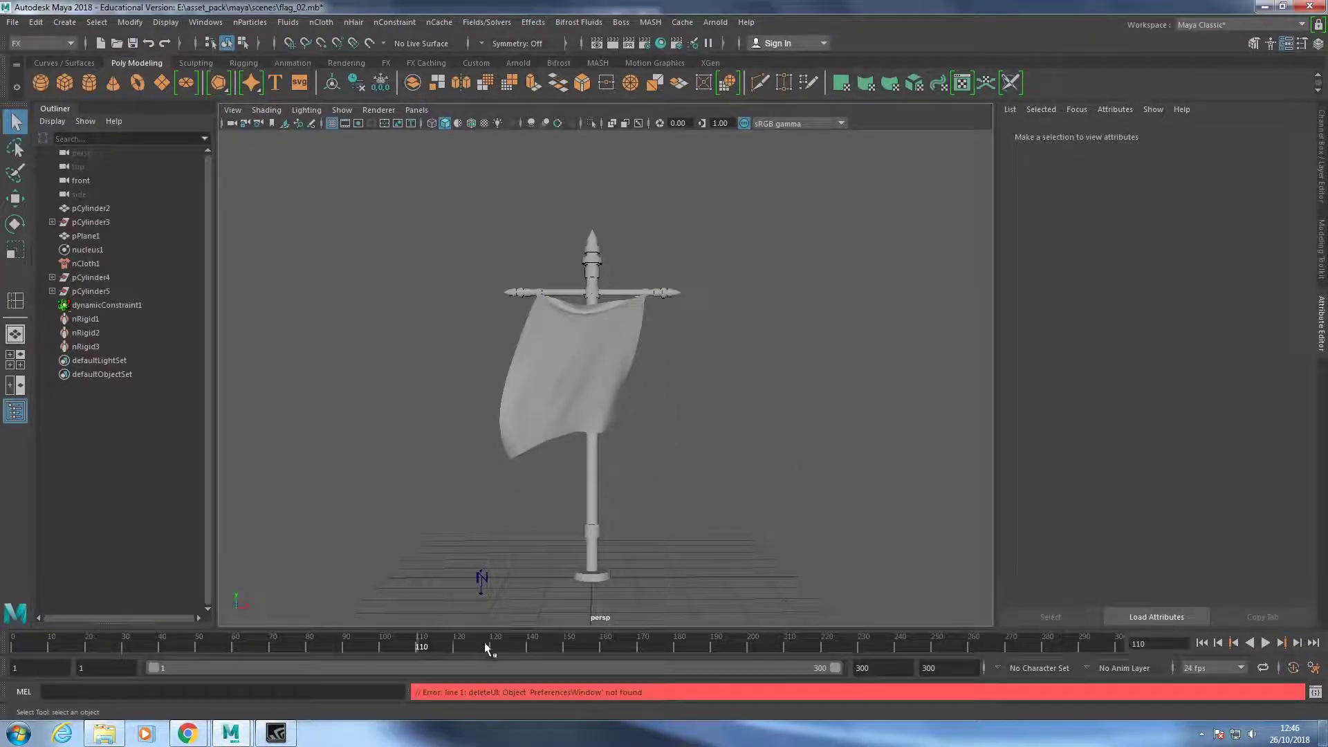
pyautogui.moveTo(374, 640); pyautogui.dragTo(2, 650)
pyautogui.hotkey('alt', 'v')
# Select the flag and open the Trax Editor, sized to show the whole cache clip.
pyautogui.click(593, 451)
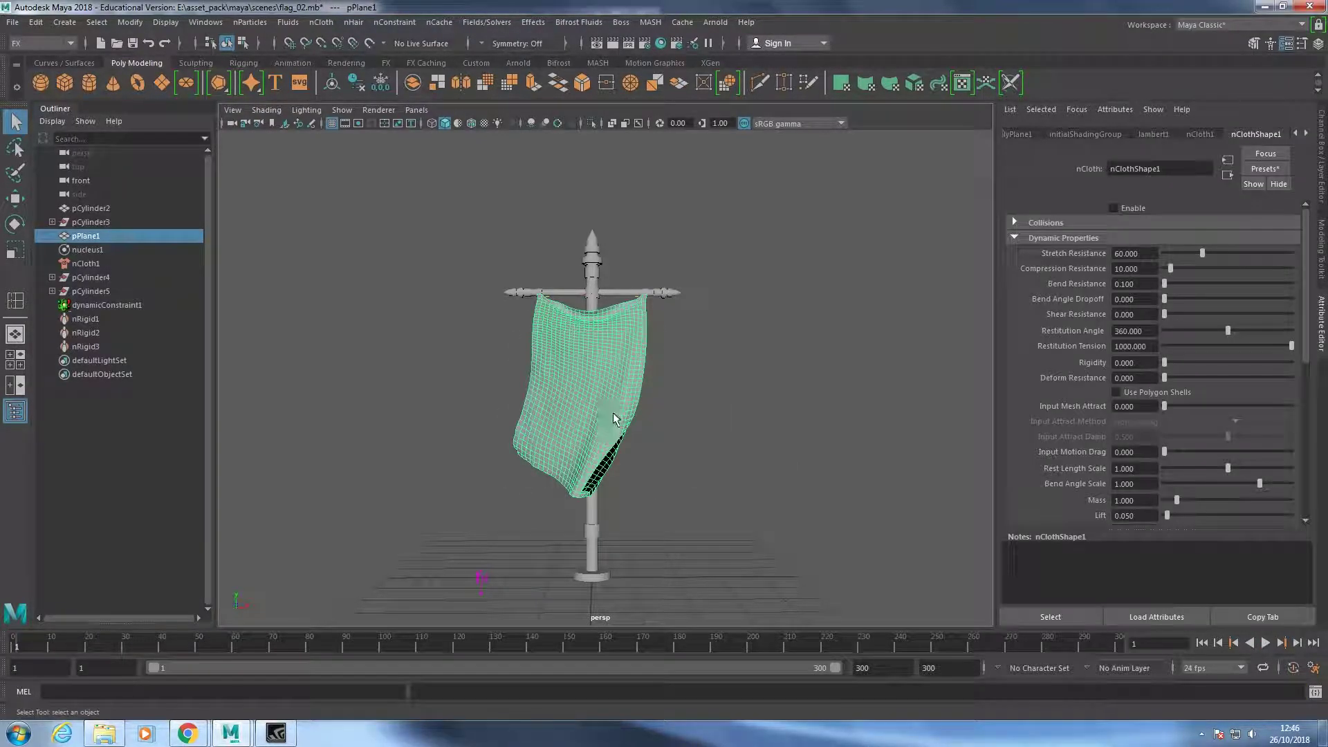
pyautogui.click(206, 23)
pyautogui.moveTo(241, 98)
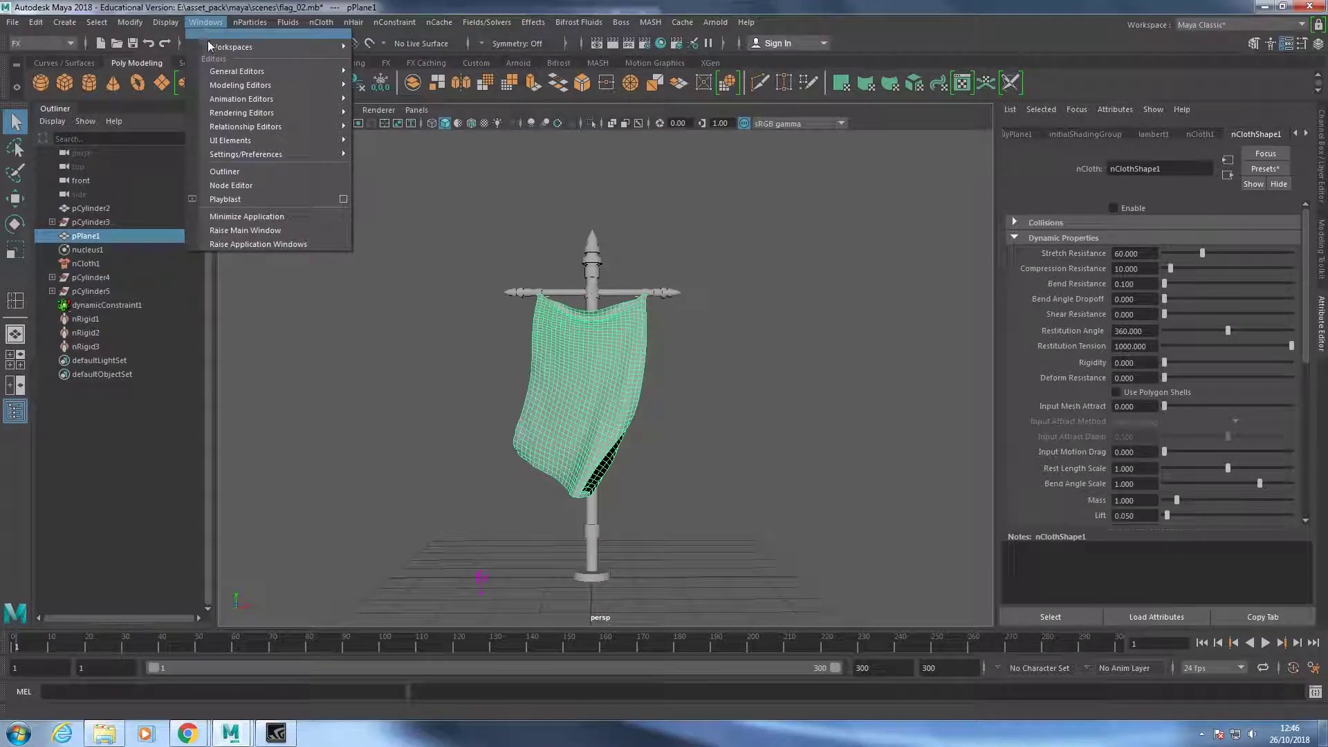
pyautogui.click(389, 138)
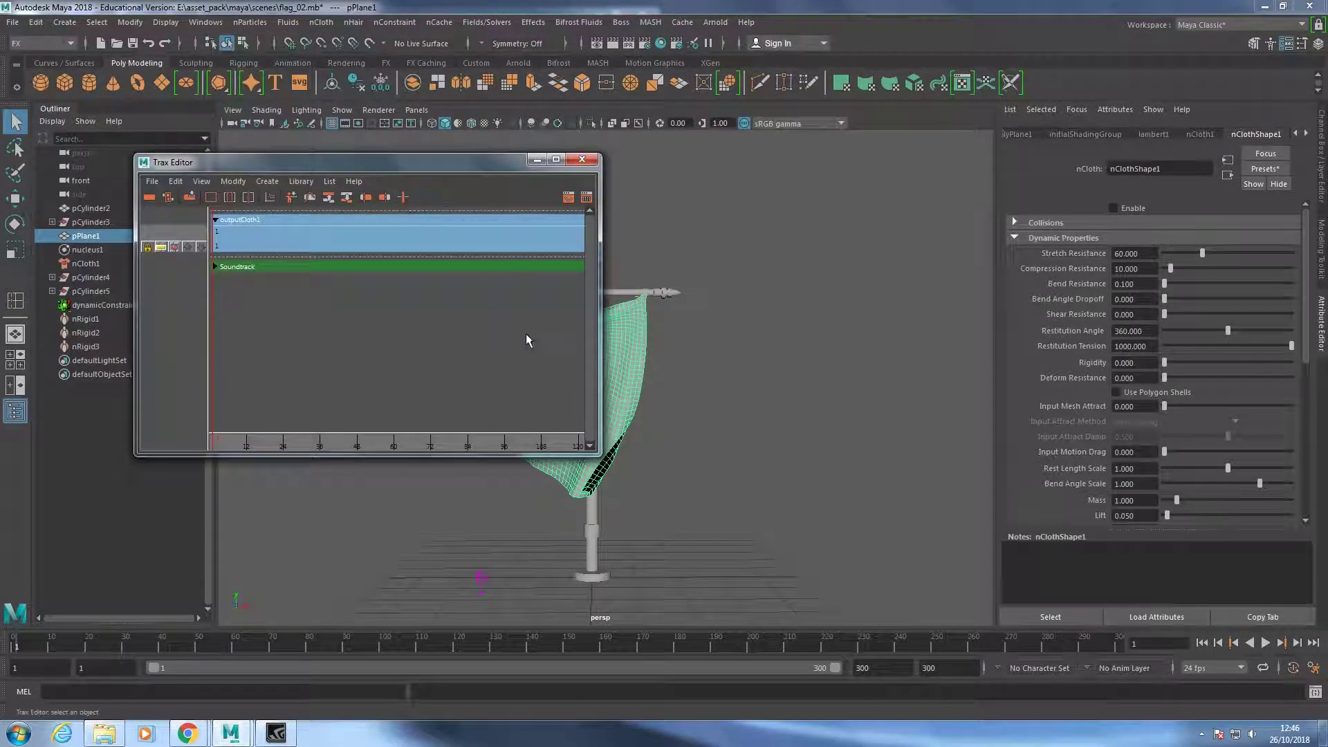
pyautogui.moveTo(594, 451); pyautogui.dragTo(891, 599)
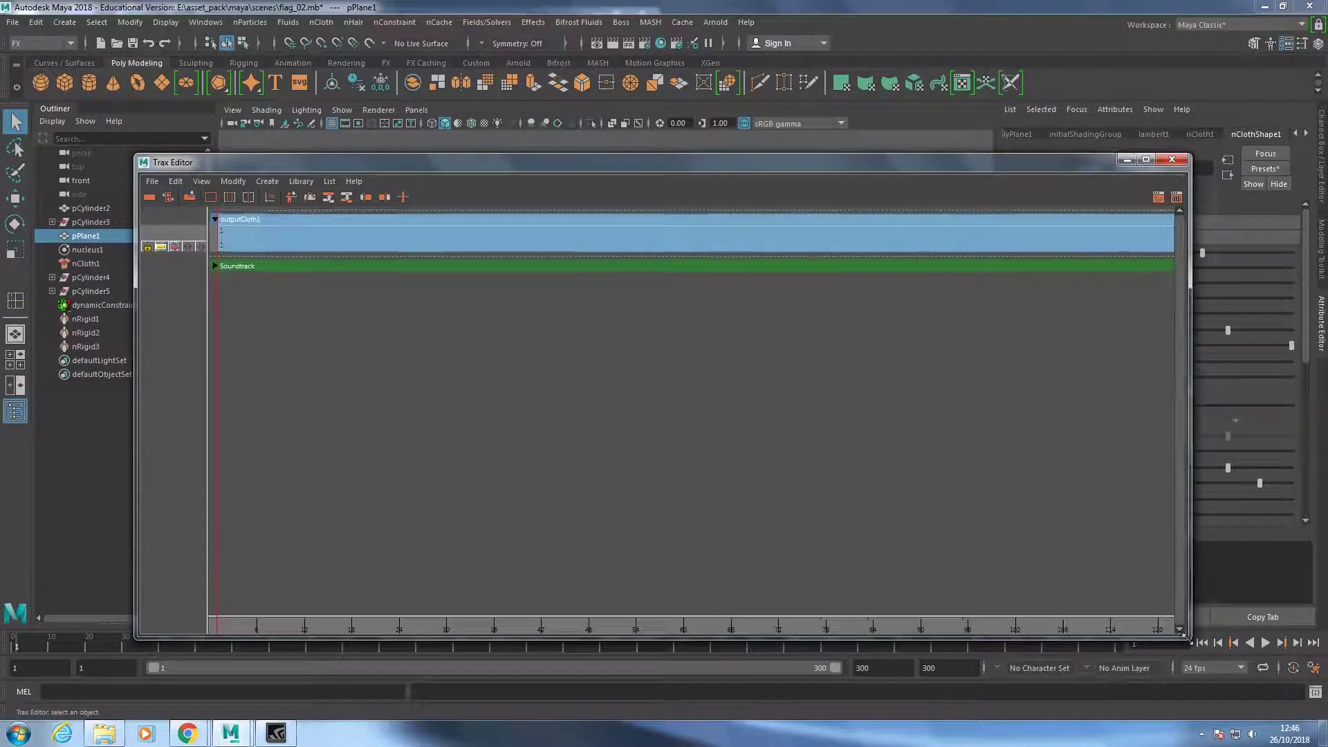
pyautogui.keyDown('alt'); pyautogui.moveTo(556, 231); pyautogui.dragTo(536, 302, button='right'); pyautogui.keyUp('alt')
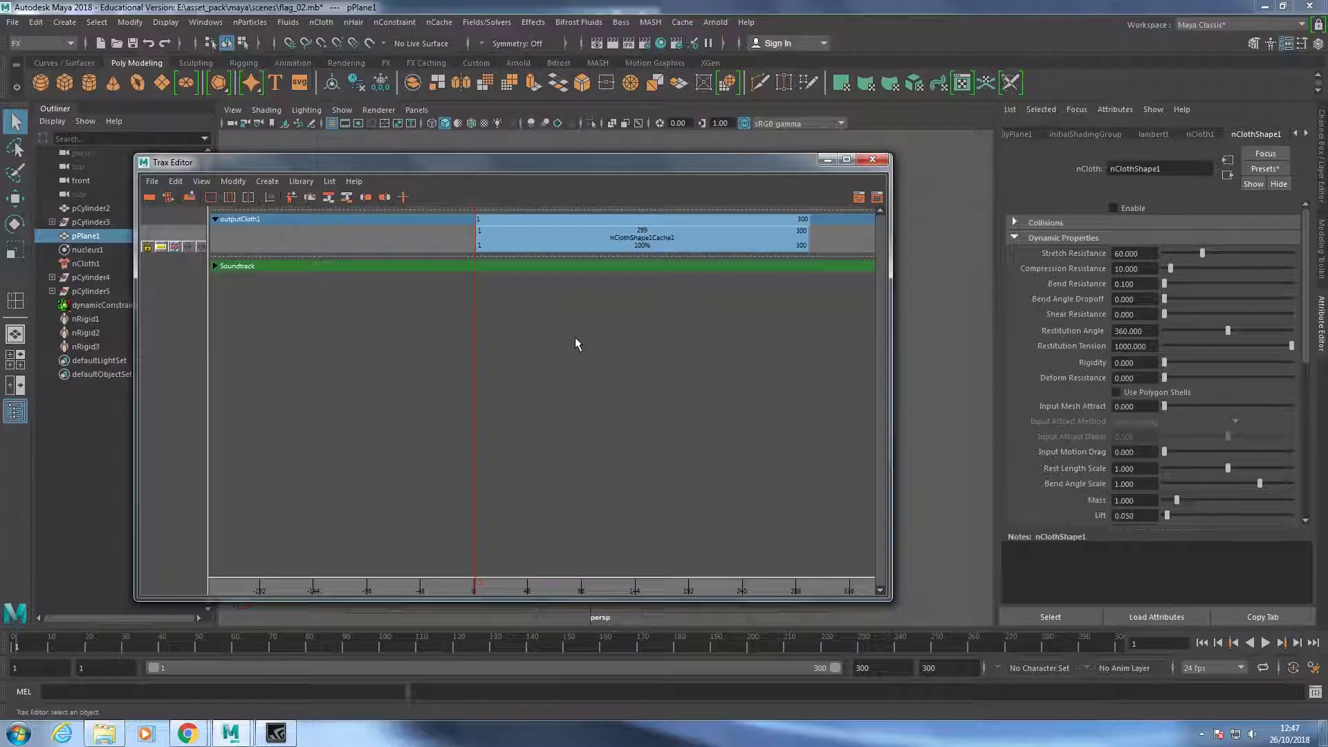
pyautogui.moveTo(483, 158); pyautogui.dragTo(527, 165)
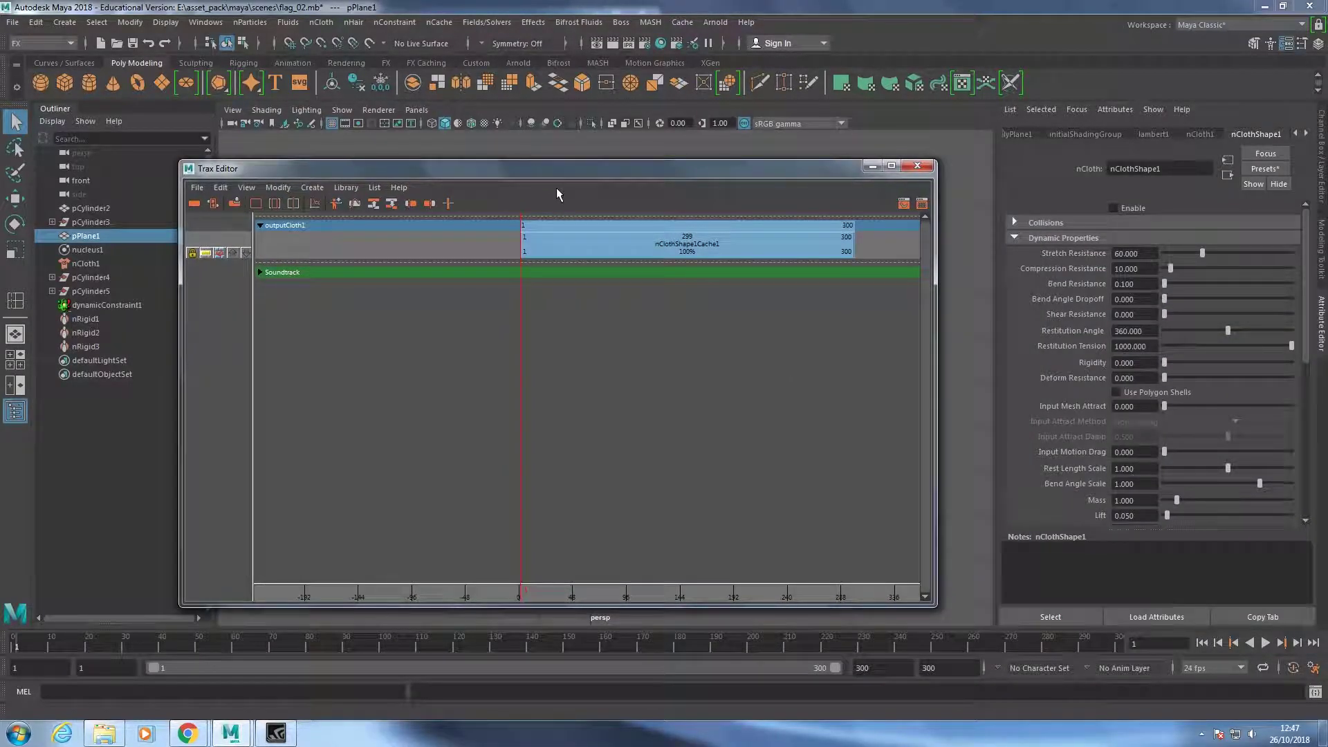
# Slide nClothShape1Cache1 to span frames -100 to 199 and view its attributes.
pyautogui.click(577, 239)
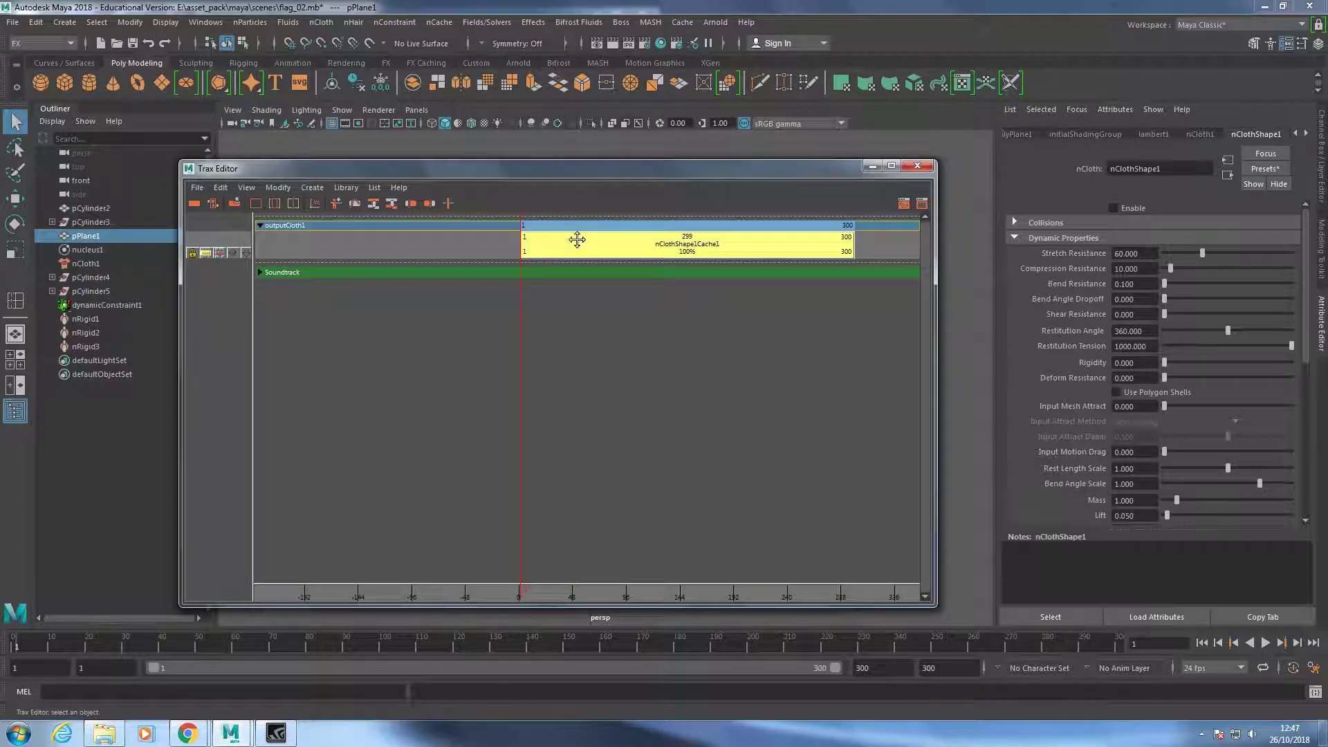
pyautogui.moveTo(572, 239); pyautogui.dragTo(476, 237)
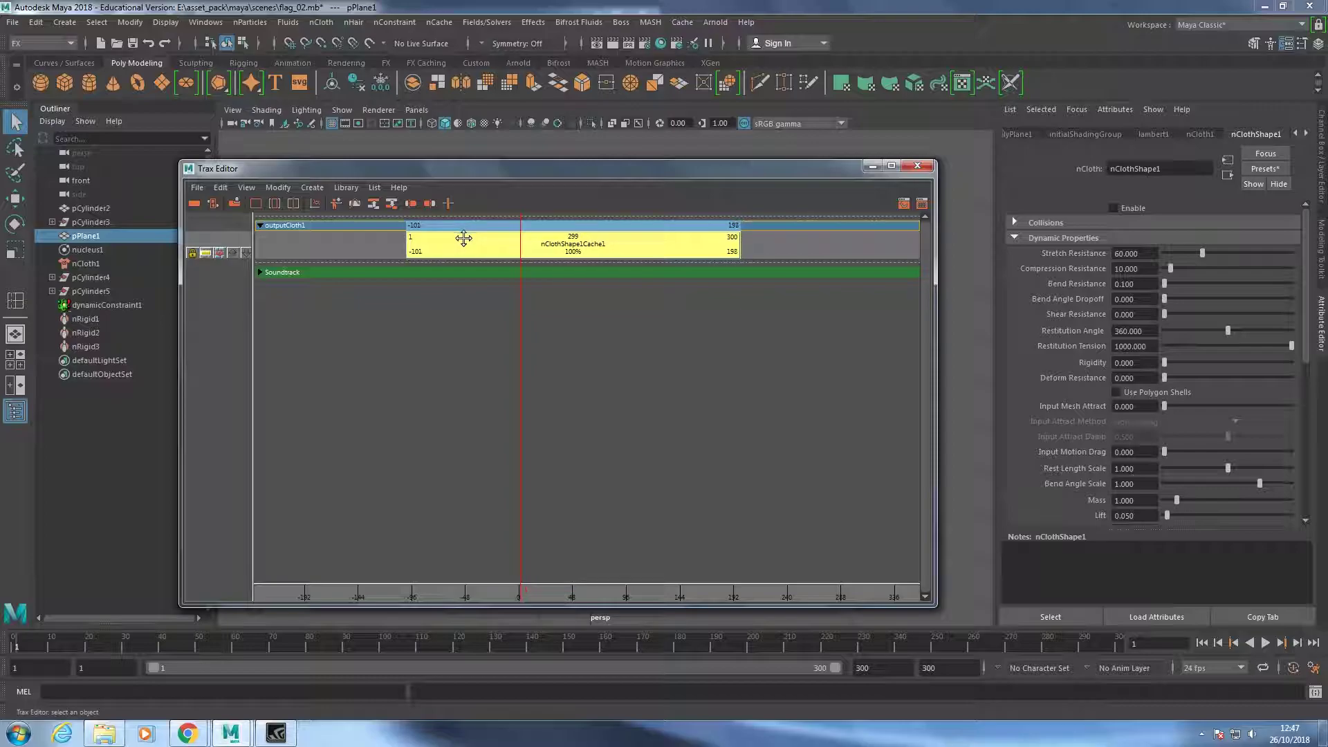
pyautogui.doubleClick(481, 255)
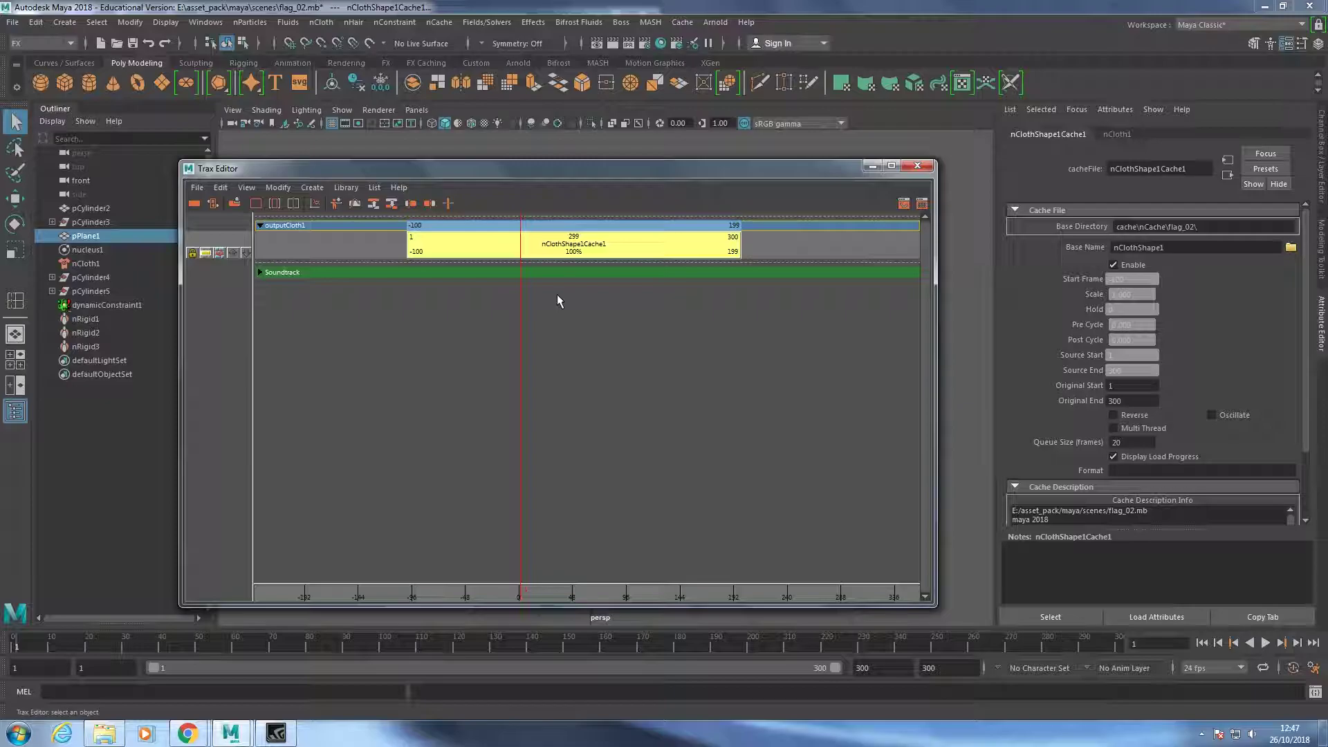
pyautogui.moveTo(298, 168); pyautogui.dragTo(709, 158)
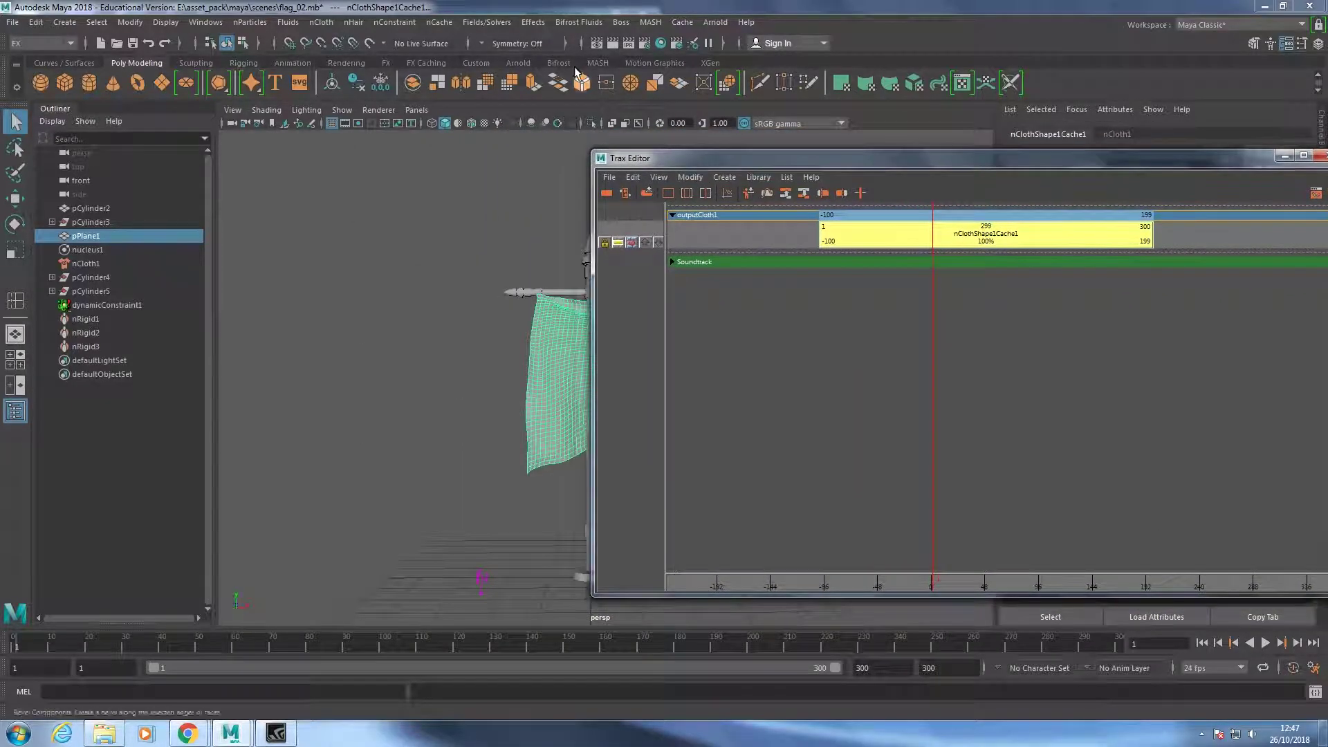
# Attach nClothShape1.xml again as a second cache clip, then close the Trax Editor.
pyautogui.click(439, 23)
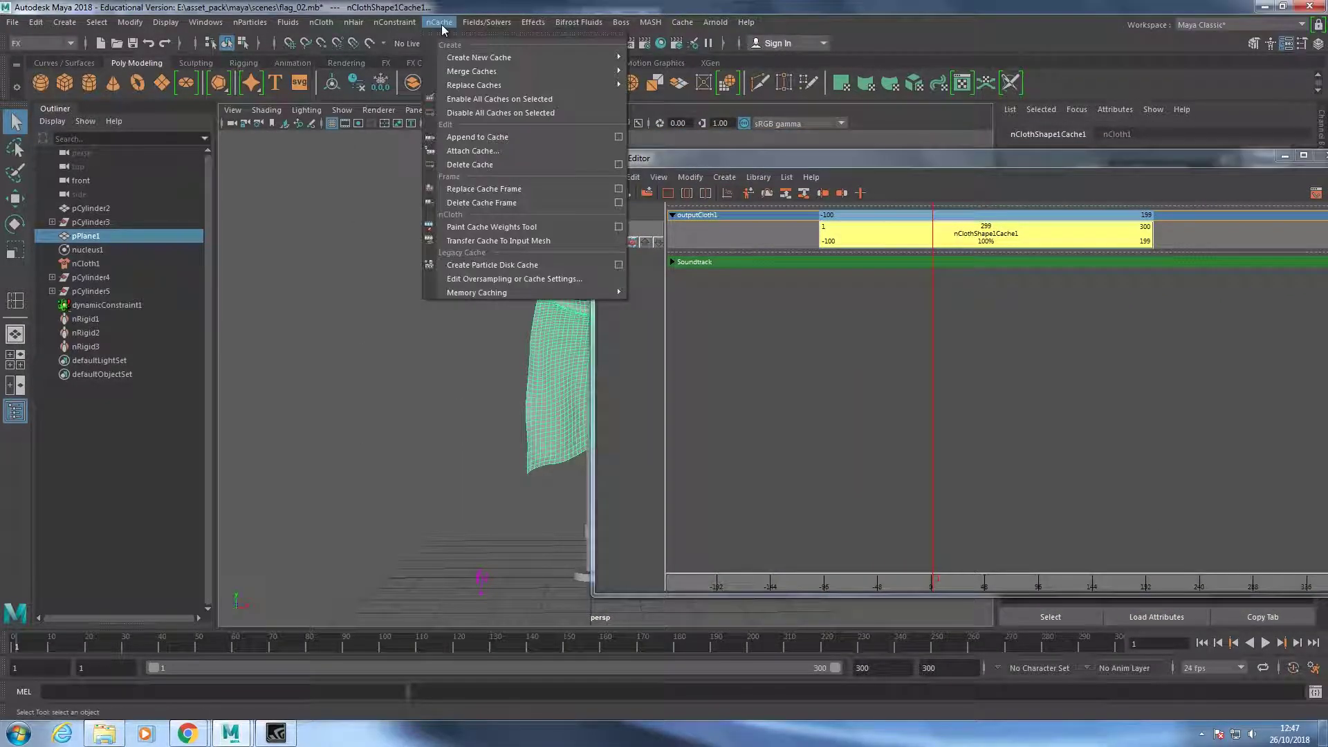
pyautogui.click(473, 151)
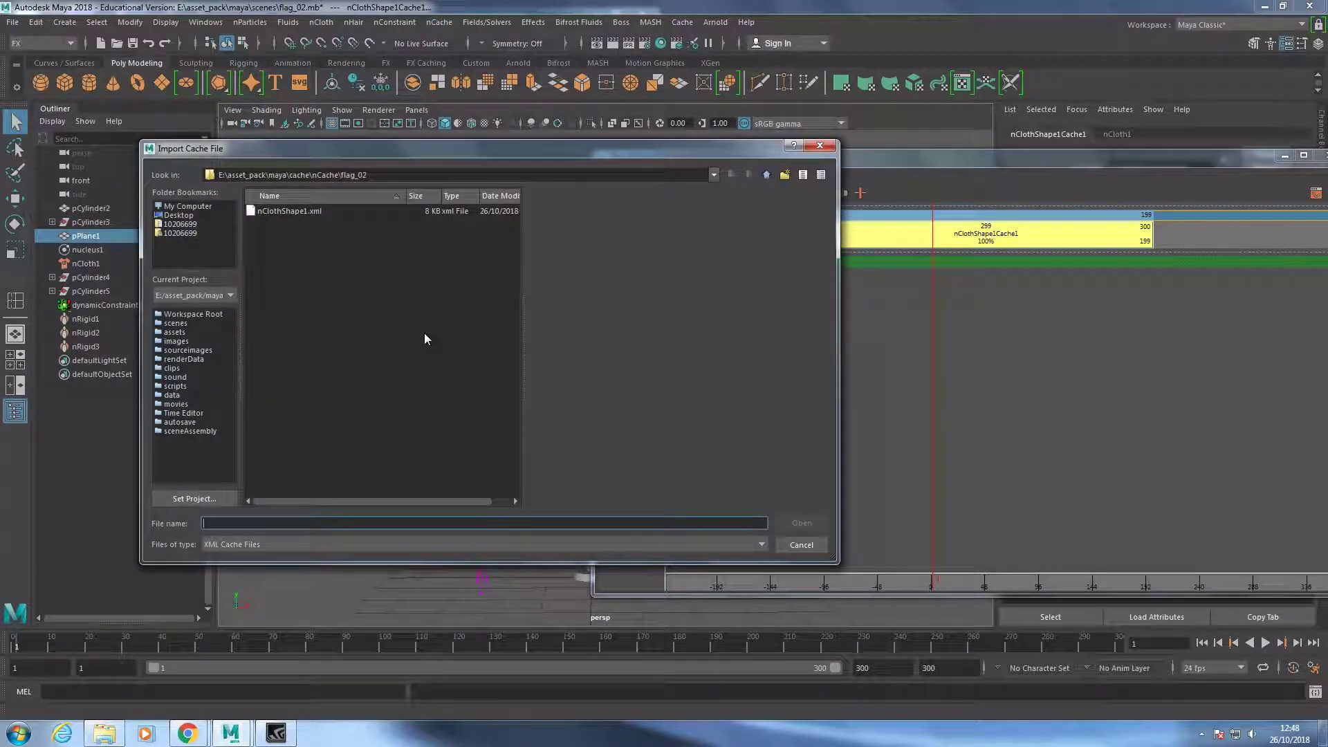
pyautogui.click(344, 215)
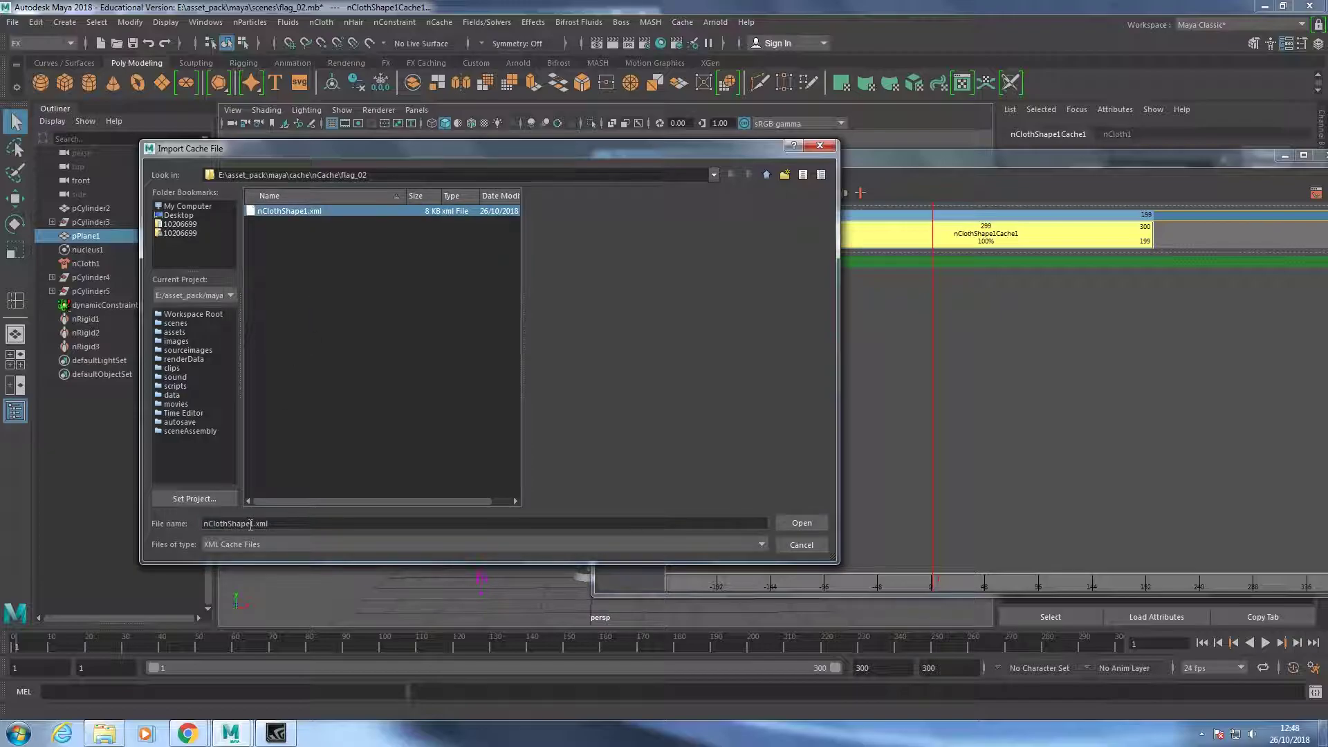
pyautogui.click(801, 524)
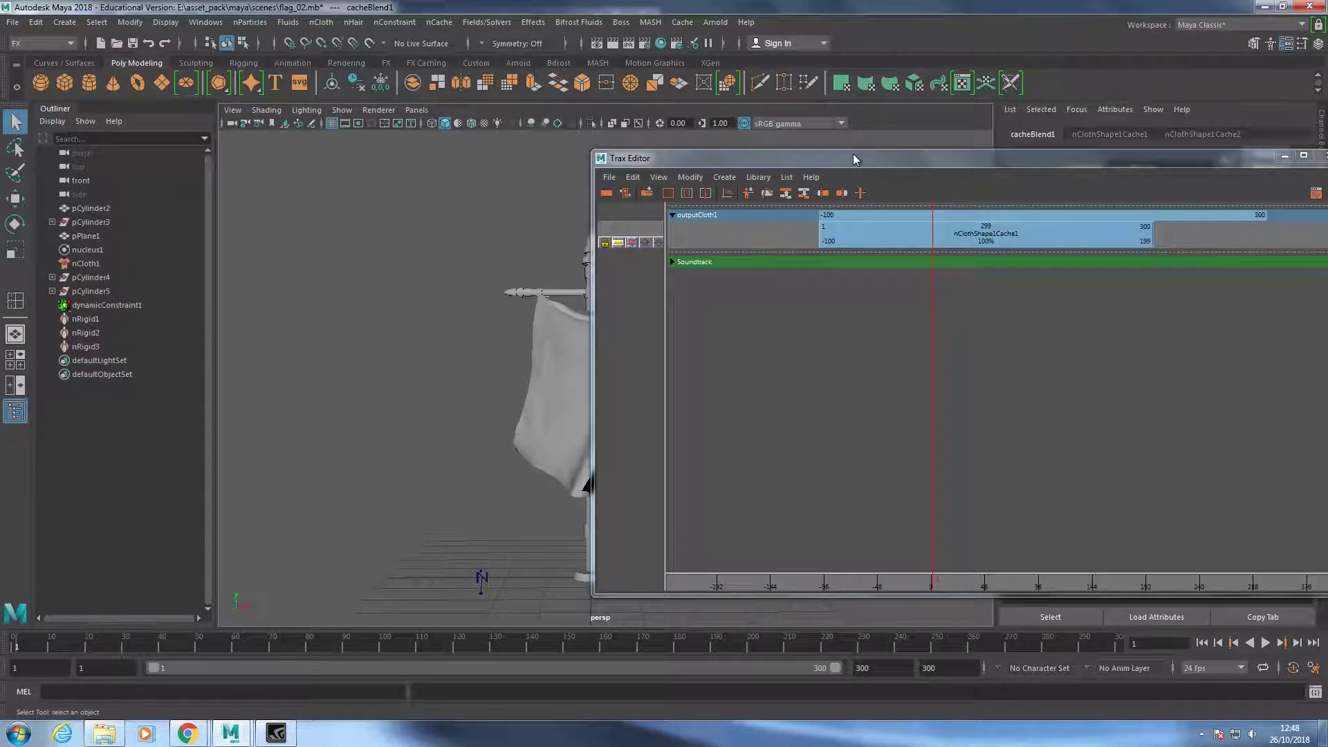
pyautogui.click(1322, 156)
pyautogui.click(625, 376)
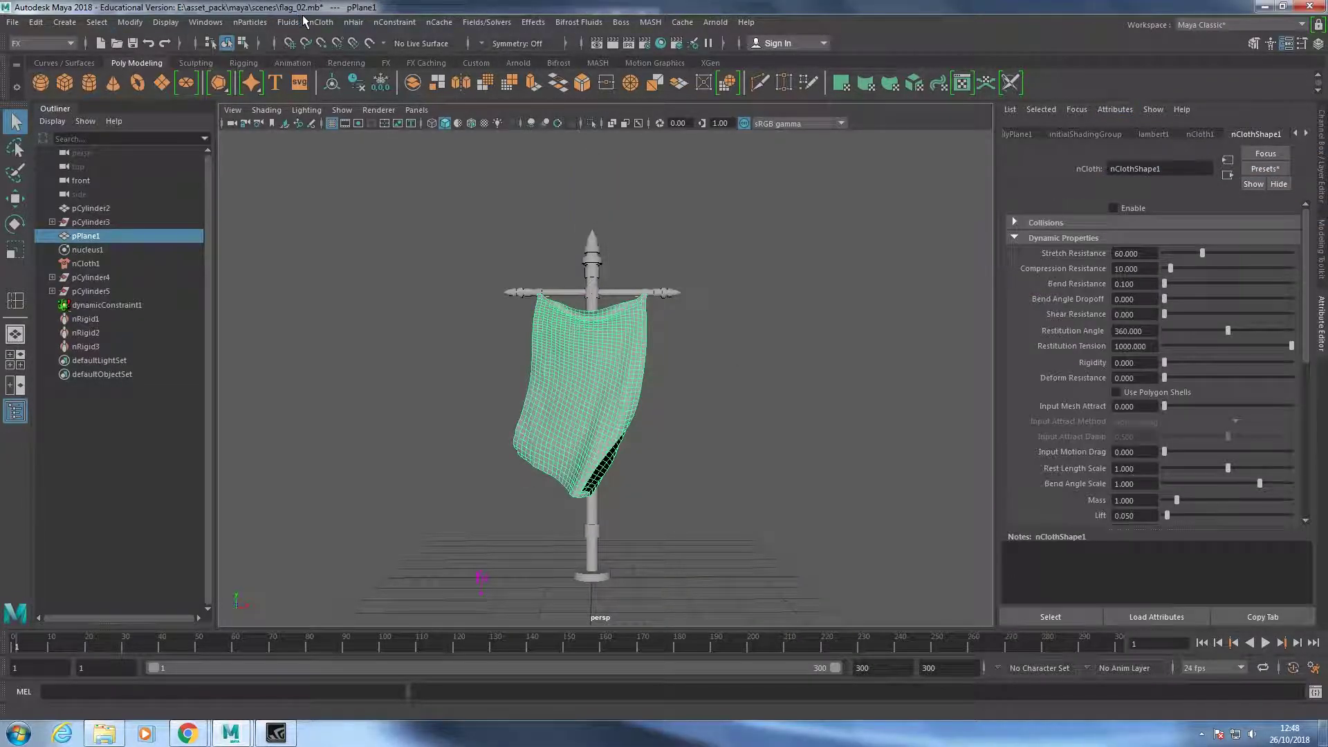
# Move the nClothShape1Cache2 clip to start at frame 100 and preview playback.
pyautogui.click(205, 22)
pyautogui.moveTo(242, 99)
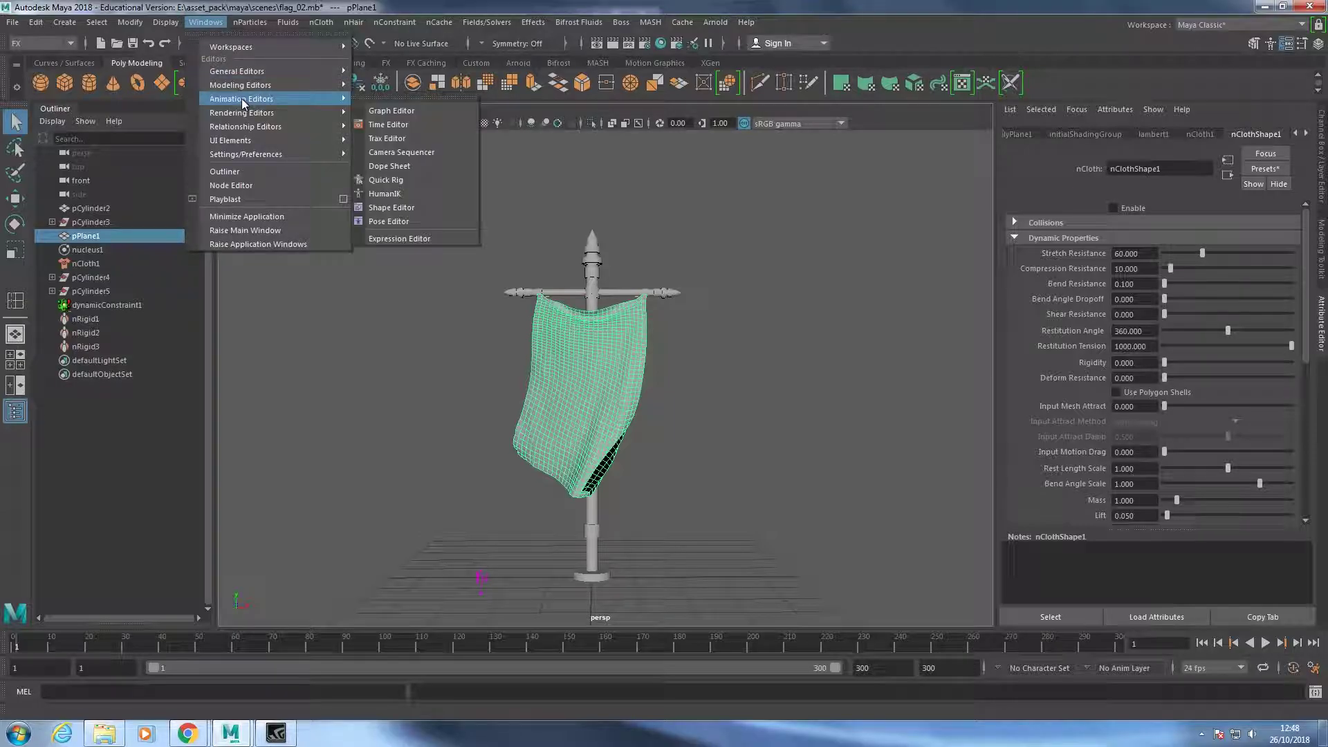
pyautogui.click(420, 138)
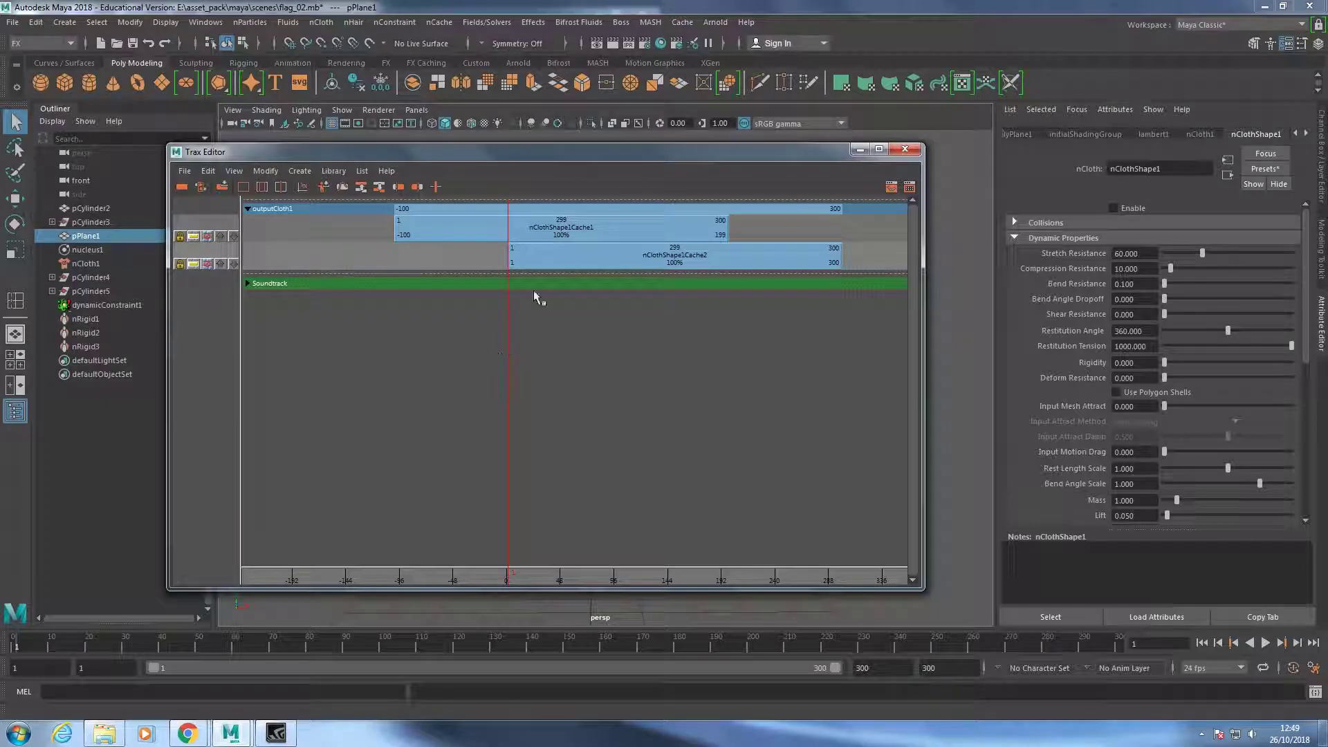
pyautogui.moveTo(535, 259)
pyautogui.mouseDown()
pyautogui.moveTo(756, 260)
pyautogui.moveTo(645, 280)
pyautogui.mouseUp()
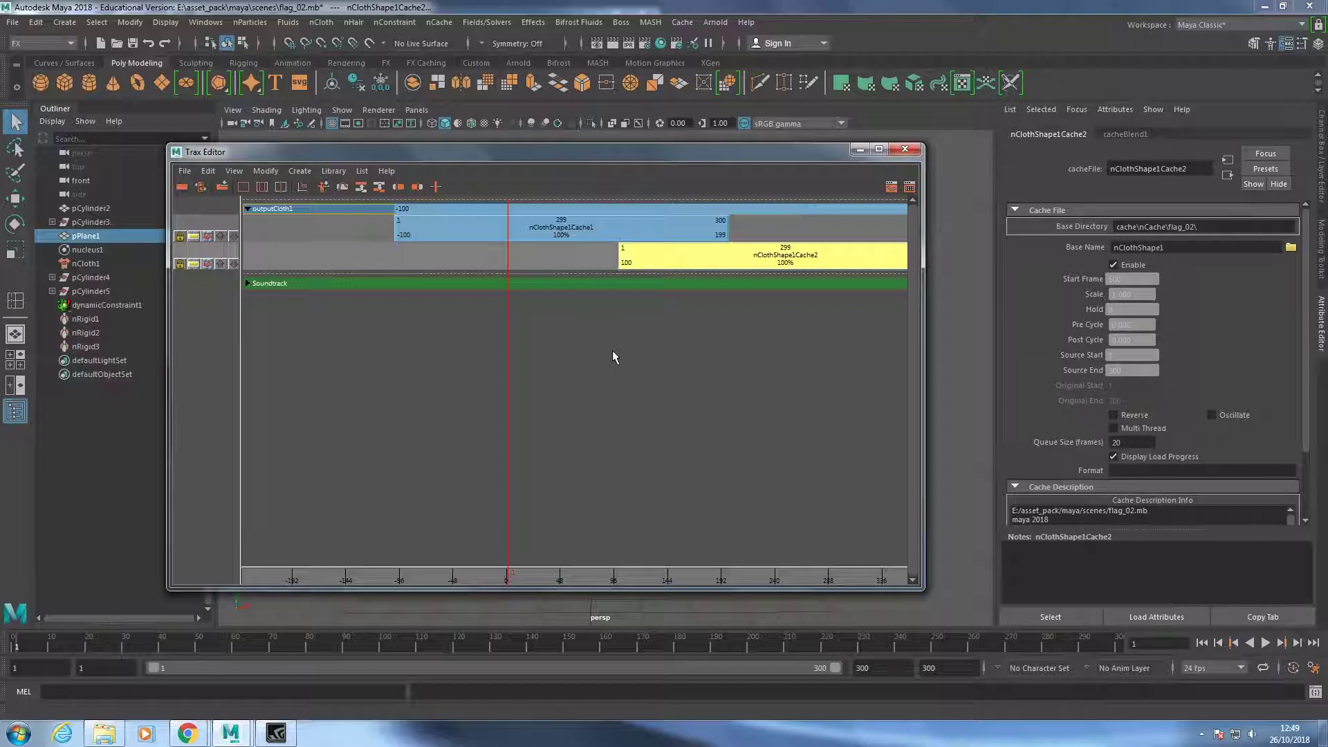
pyautogui.click(860, 150)
pyautogui.click(1266, 643)
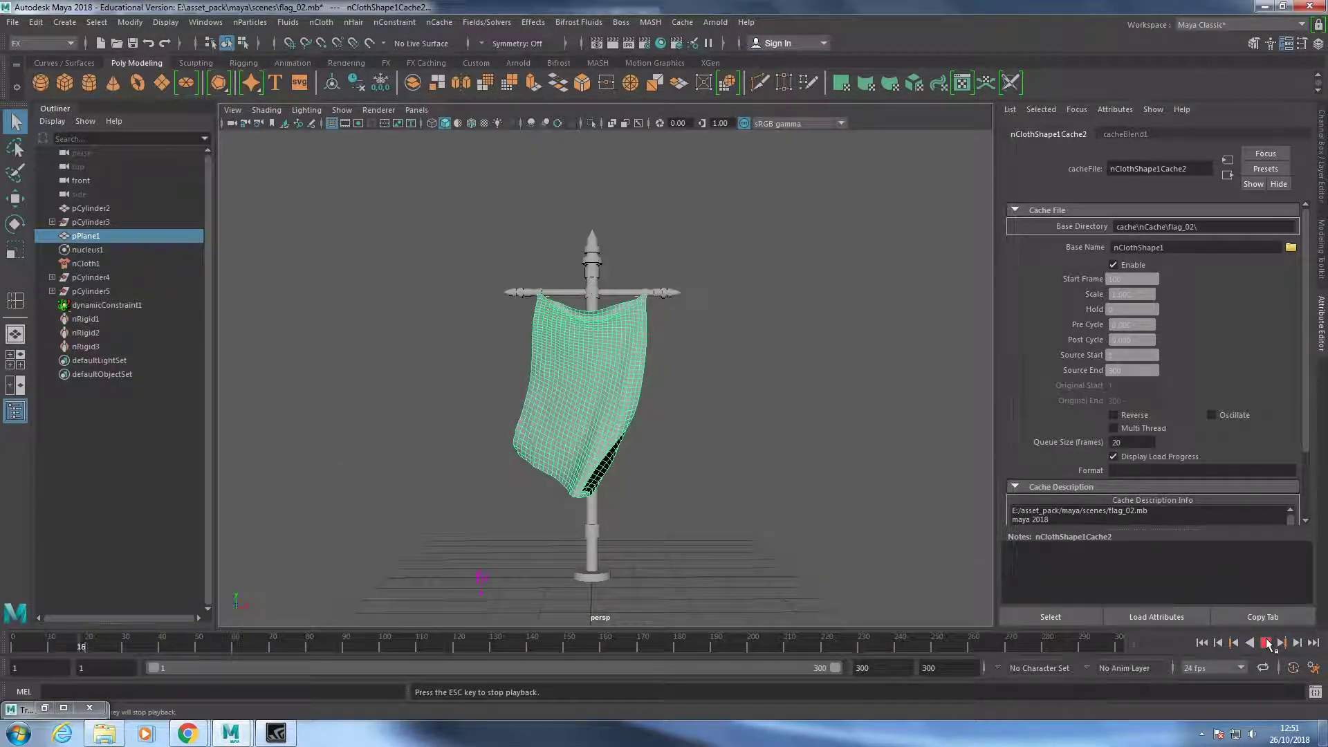
# Restore the Trax Editor, select the Cache1 clip and show cacheBlend1's input weights.
pyautogui.rightClick(25, 710)
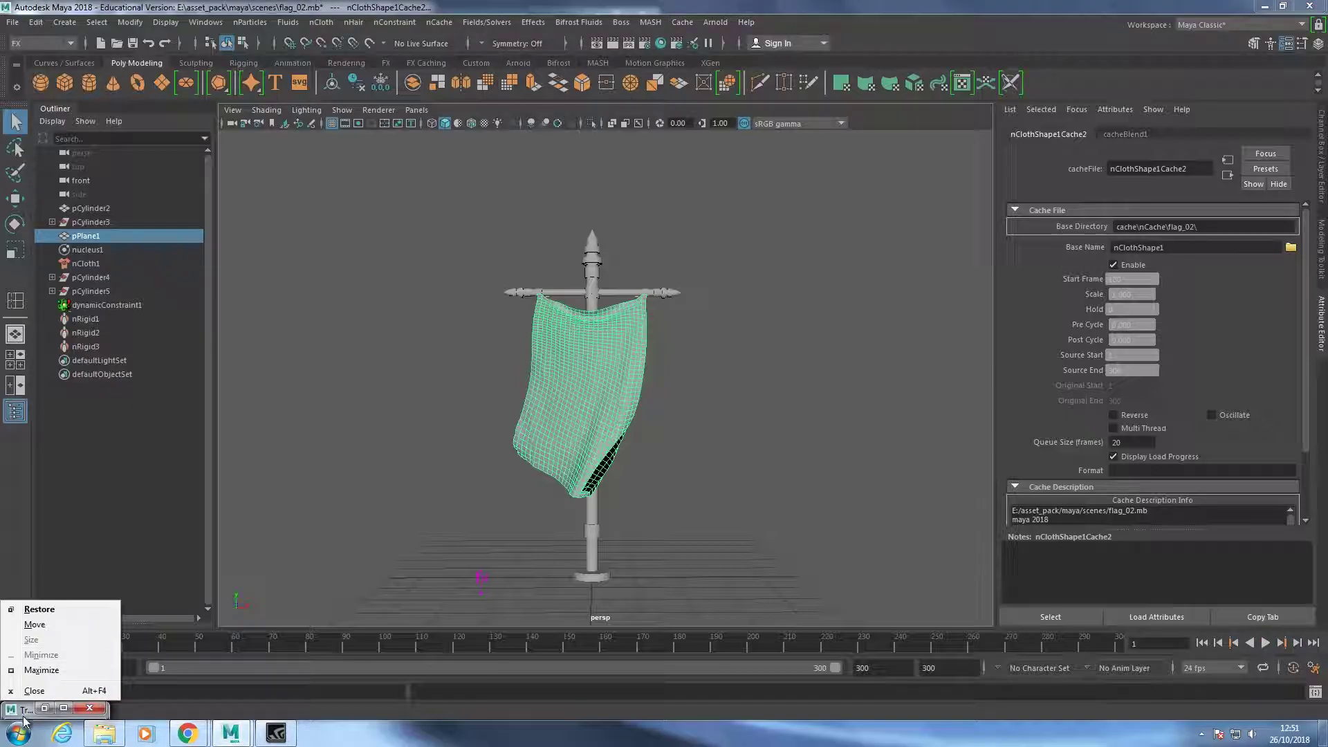
pyautogui.click(38, 609)
pyautogui.moveTo(561, 152); pyautogui.dragTo(743, 153)
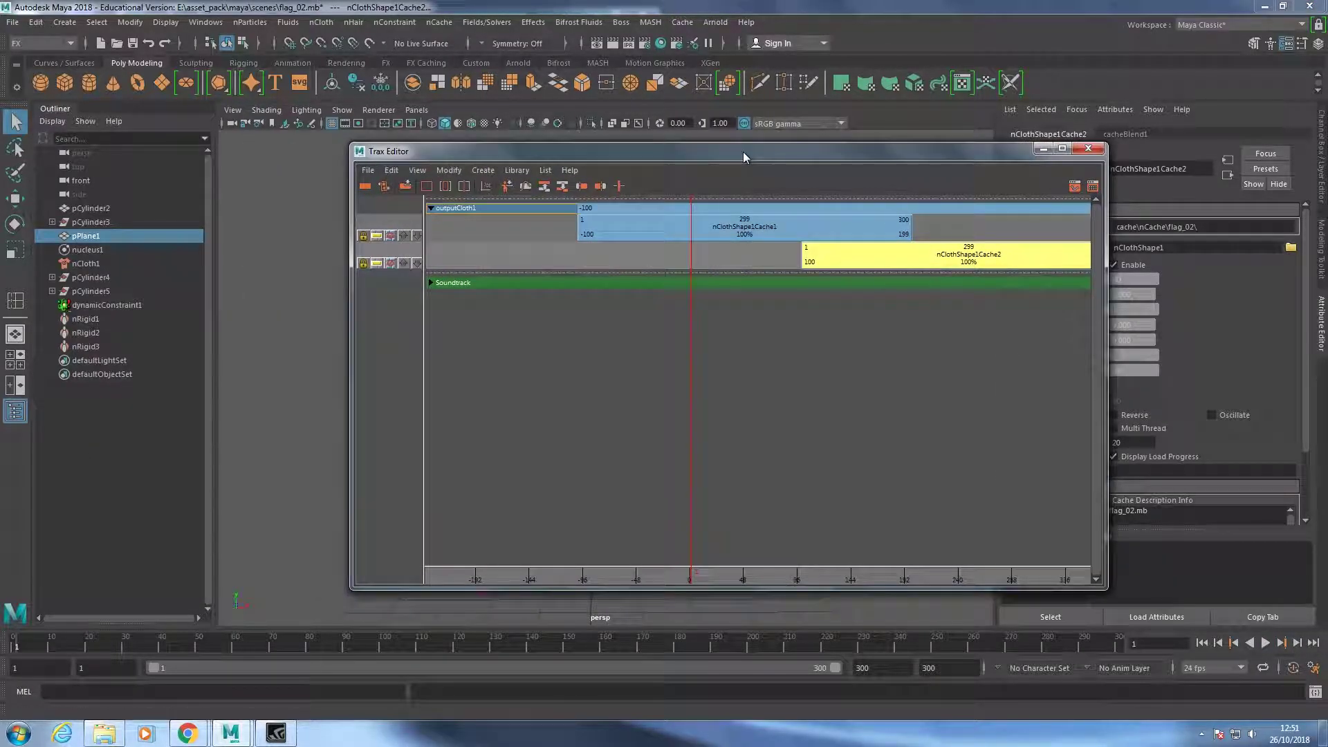
pyautogui.click(830, 227)
pyautogui.moveTo(830, 151); pyautogui.dragTo(664, 136)
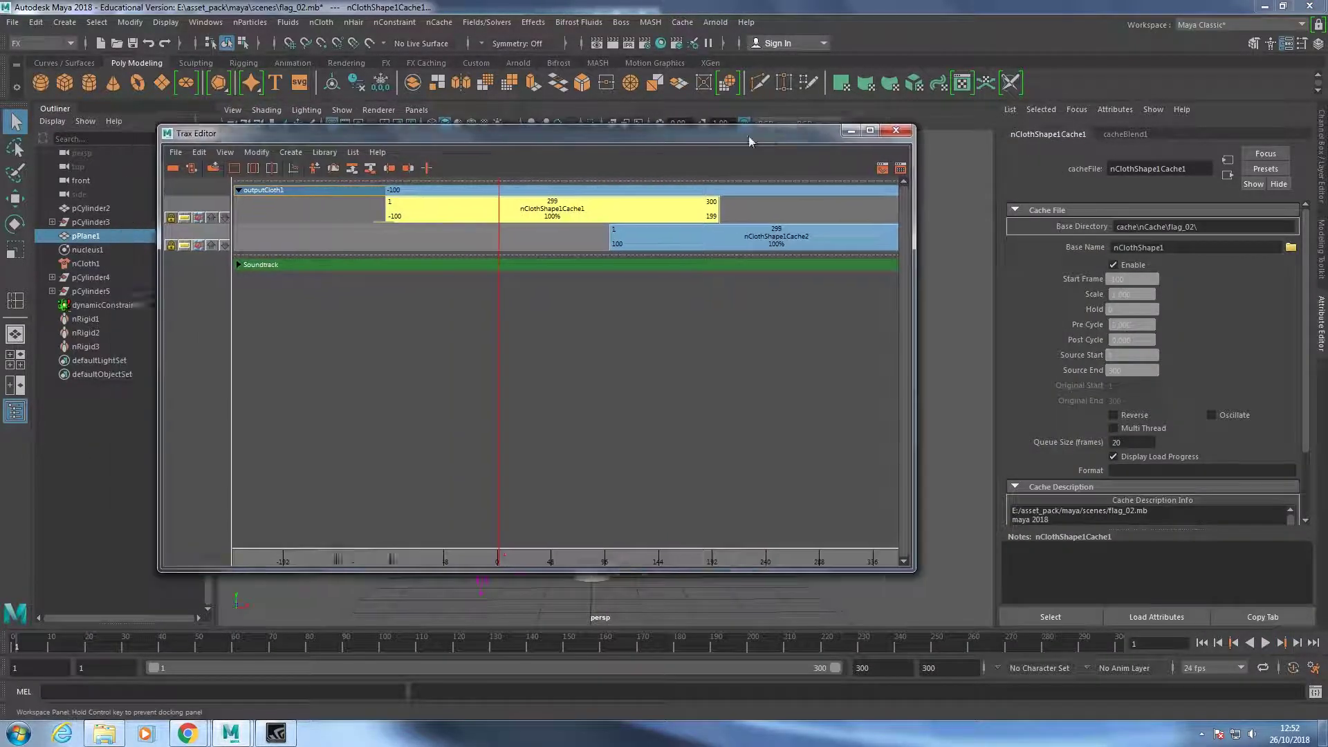
pyautogui.click(1131, 135)
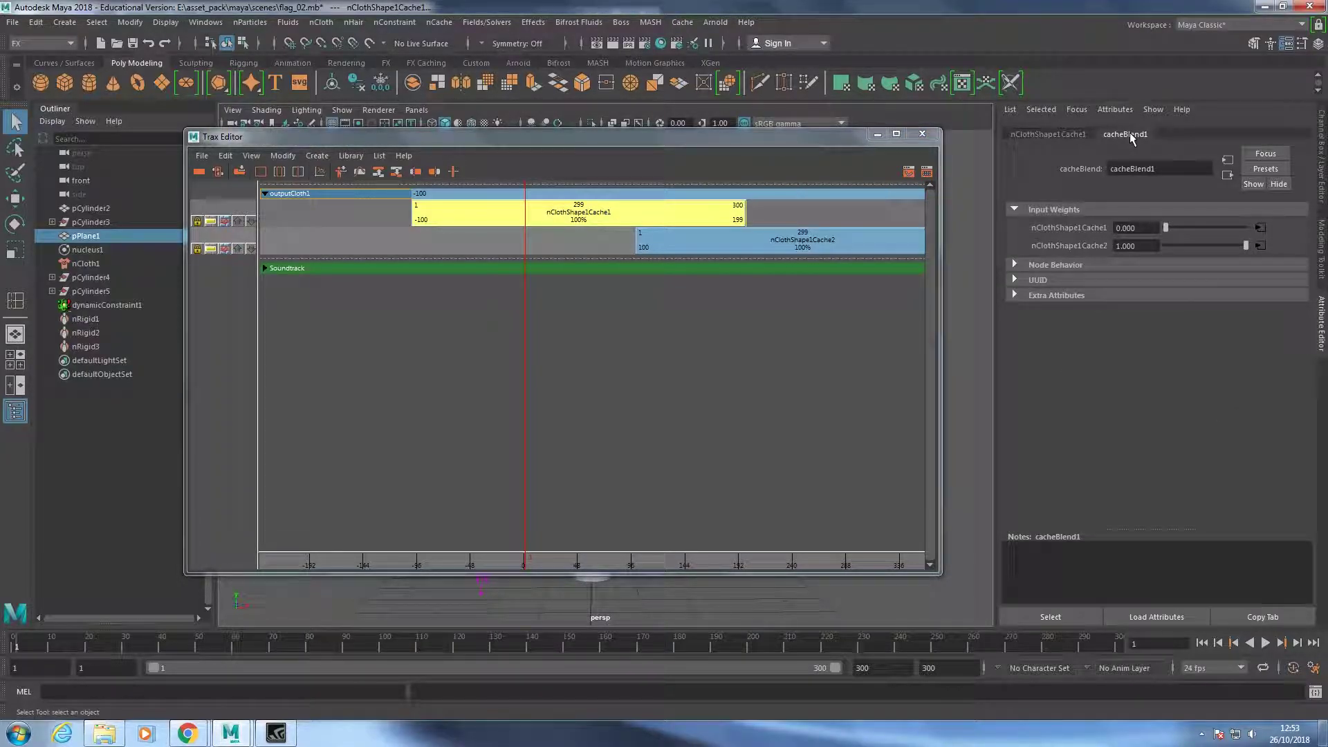
# At frame 100, key the nClothShape1Cache1 weight at 1 and nClothShape1Cache2 at 0, then preview playback.
pyautogui.click(525, 565)
pyautogui.moveTo(525, 565); pyautogui.dragTo(636, 556)
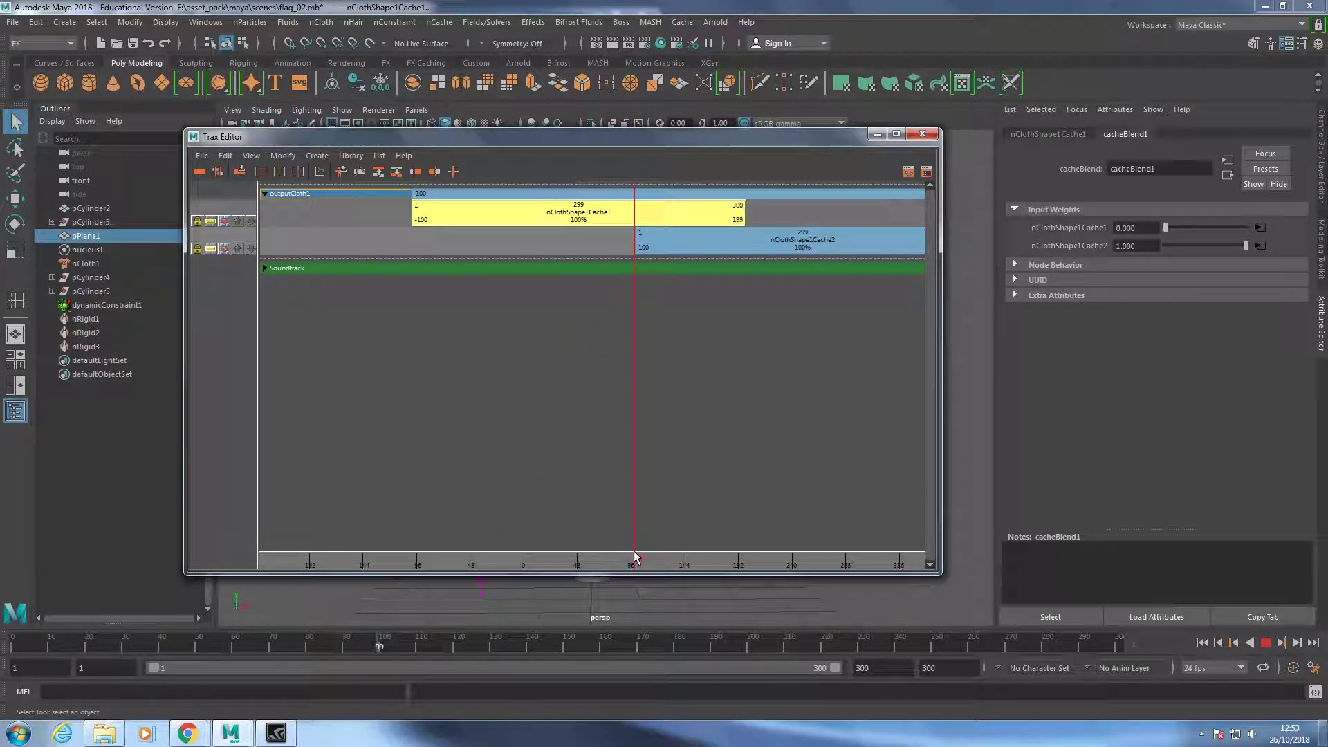
pyautogui.moveTo(637, 557); pyautogui.dragTo(635, 557)
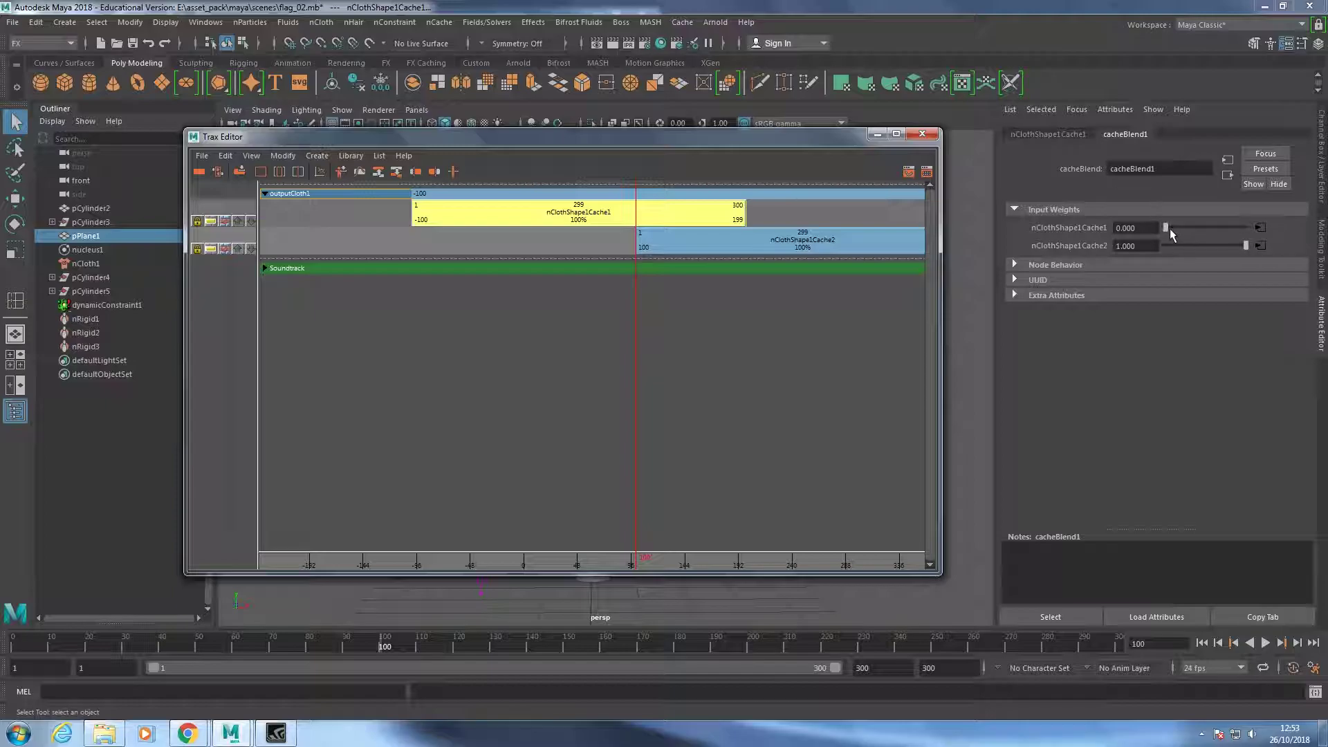
pyautogui.moveTo(1166, 227); pyautogui.dragTo(1273, 219)
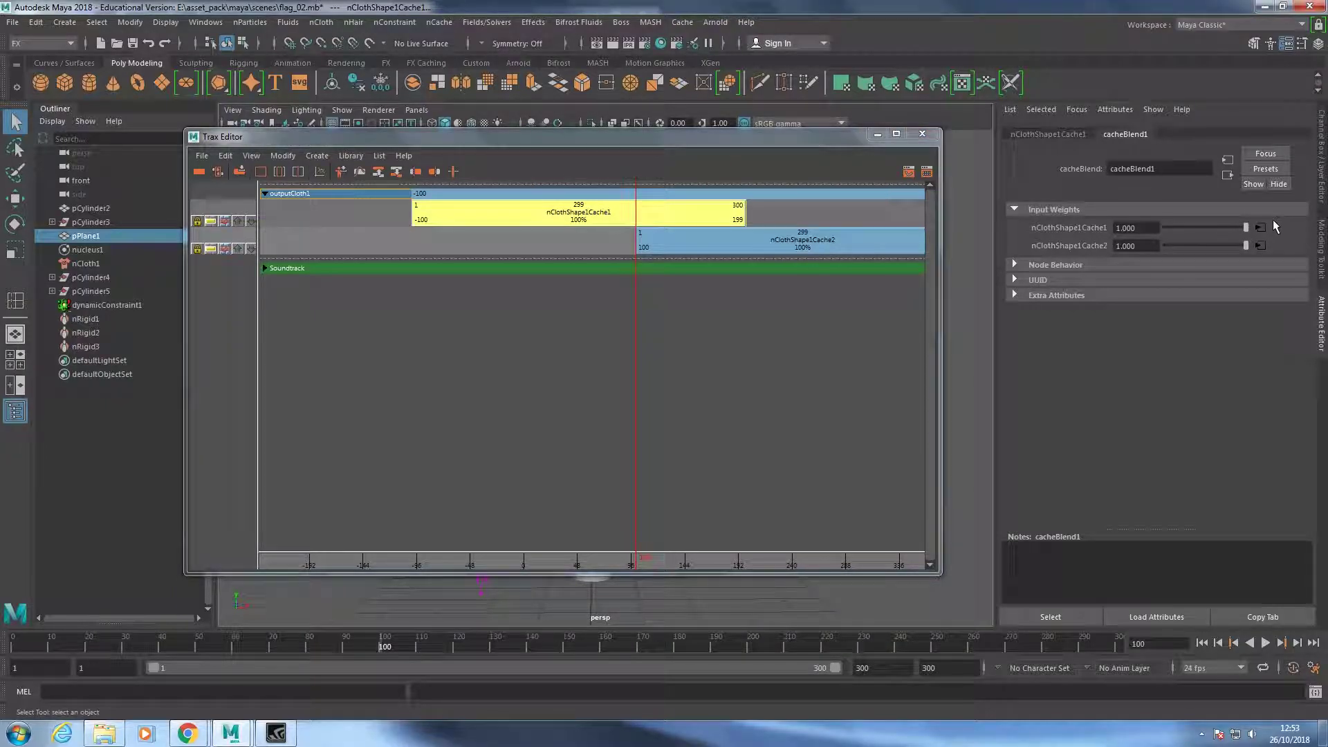
pyautogui.rightClick(1079, 227)
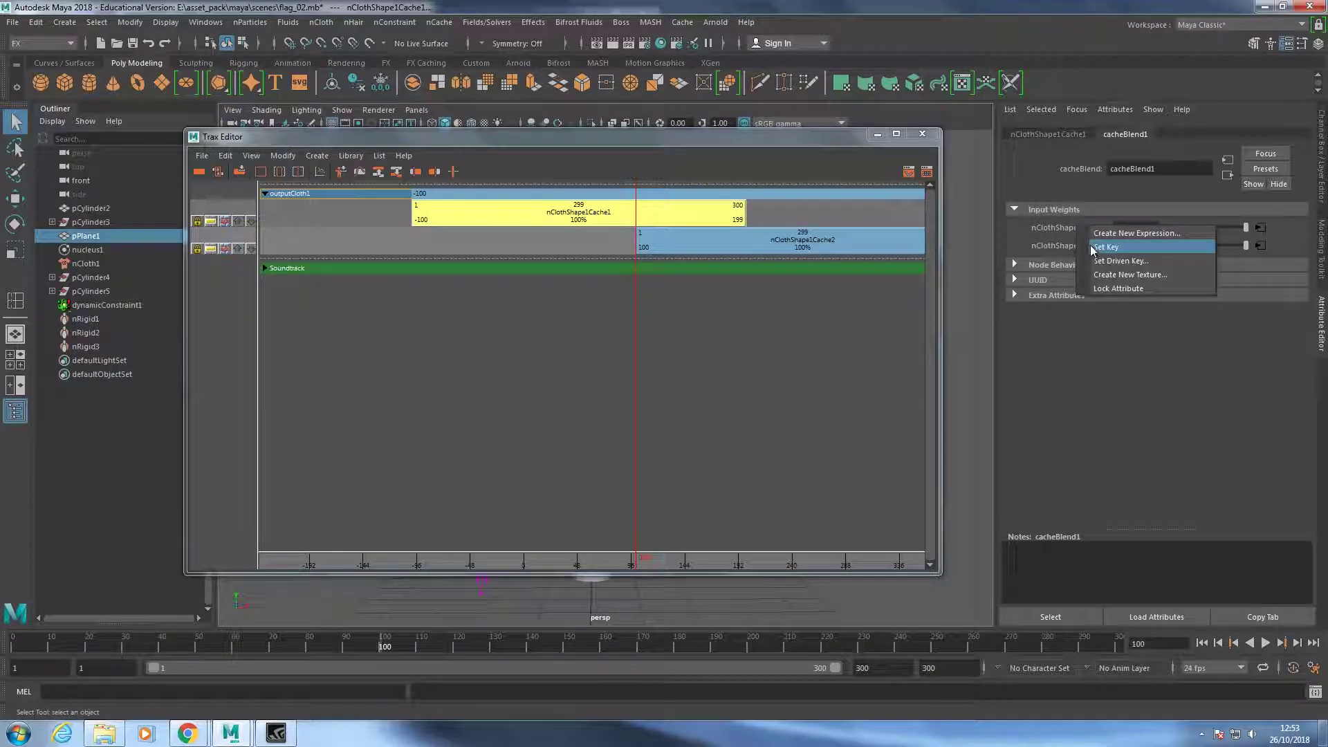
pyautogui.click(1101, 249)
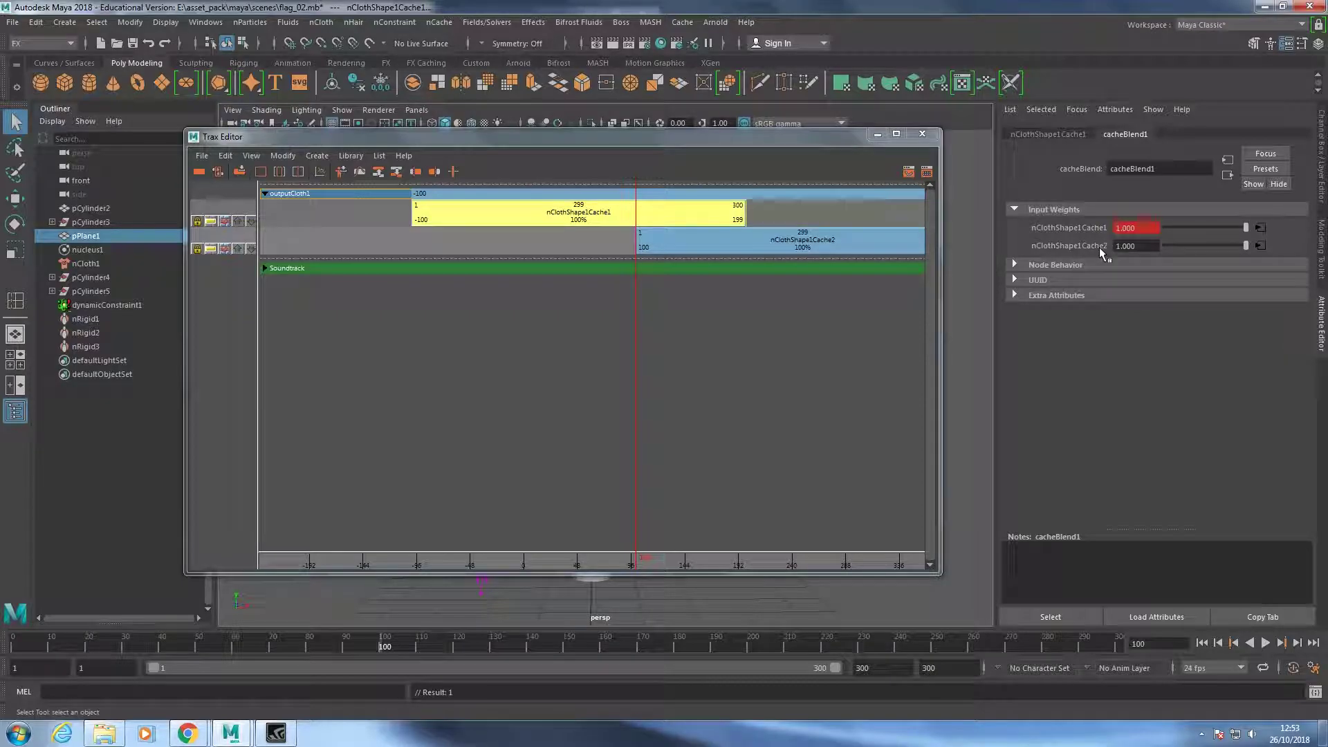
pyautogui.click(1099, 247)
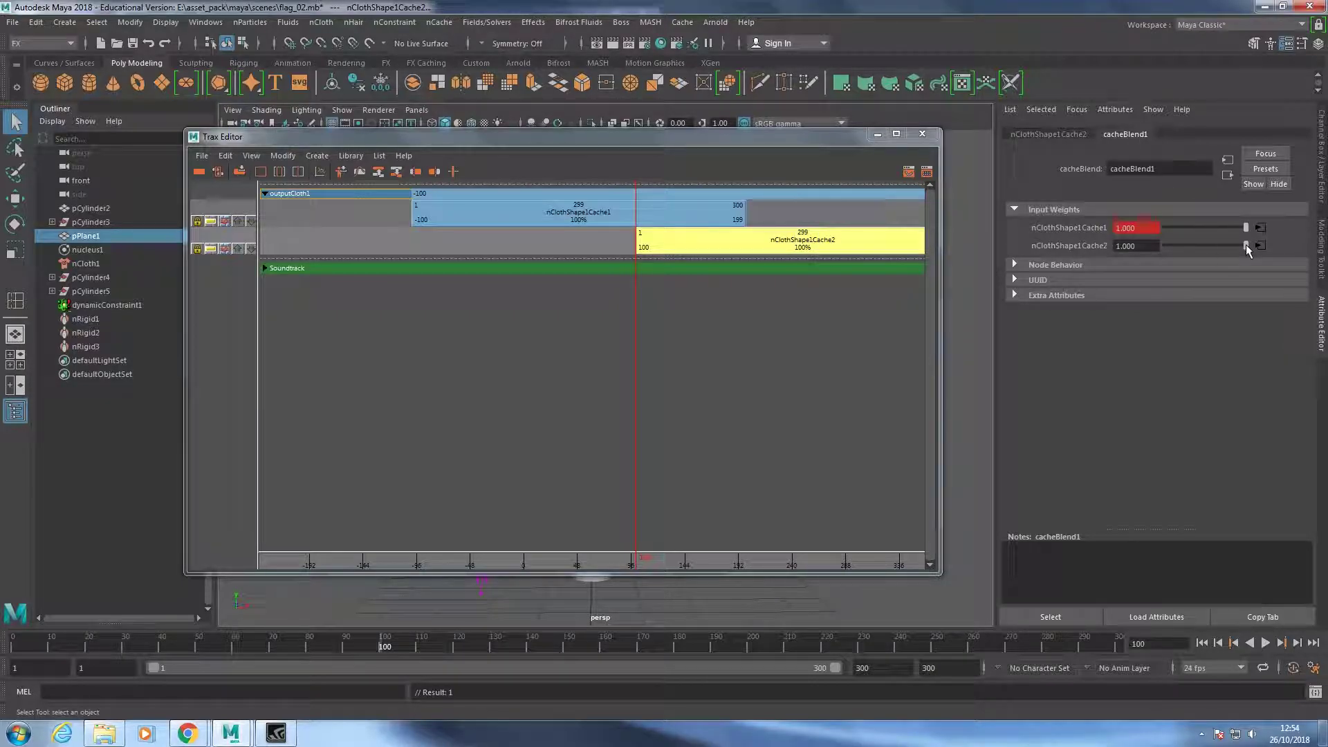
pyautogui.rightClick(1130, 246)
pyautogui.click(1098, 257)
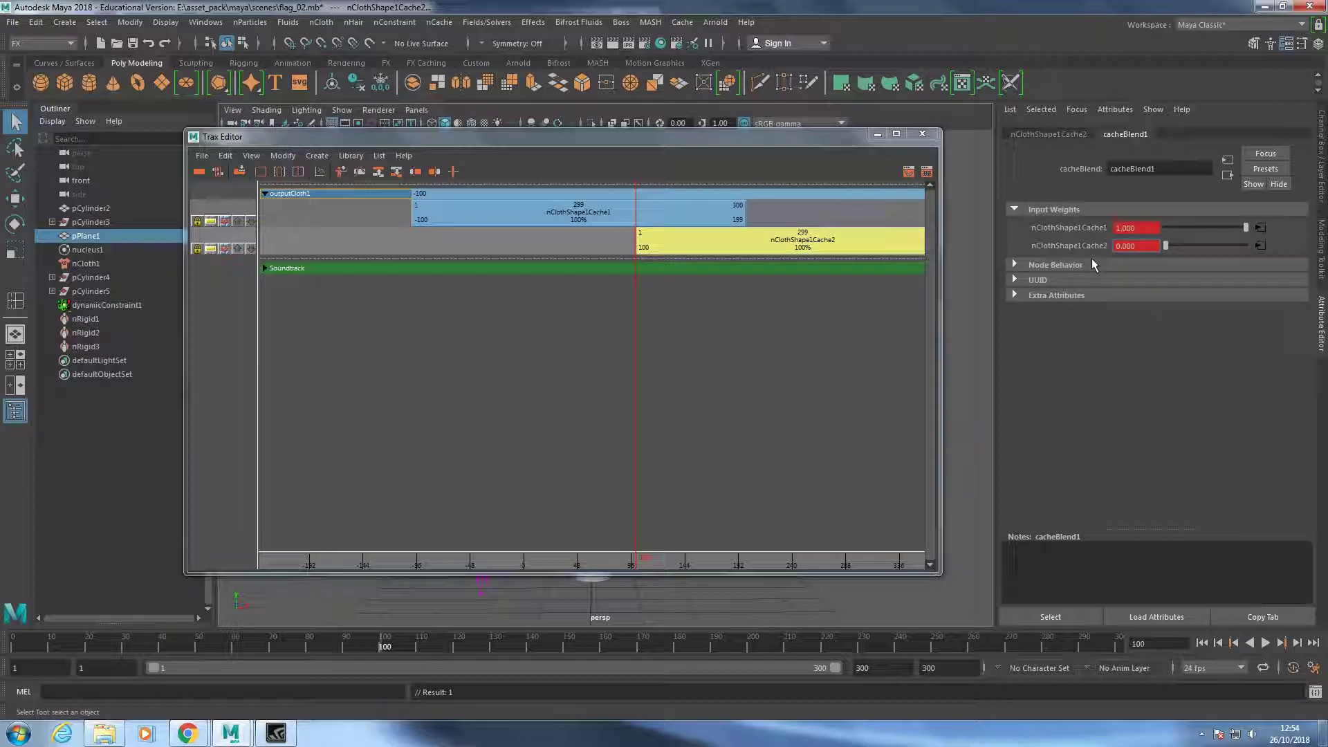
pyautogui.click(1270, 643)
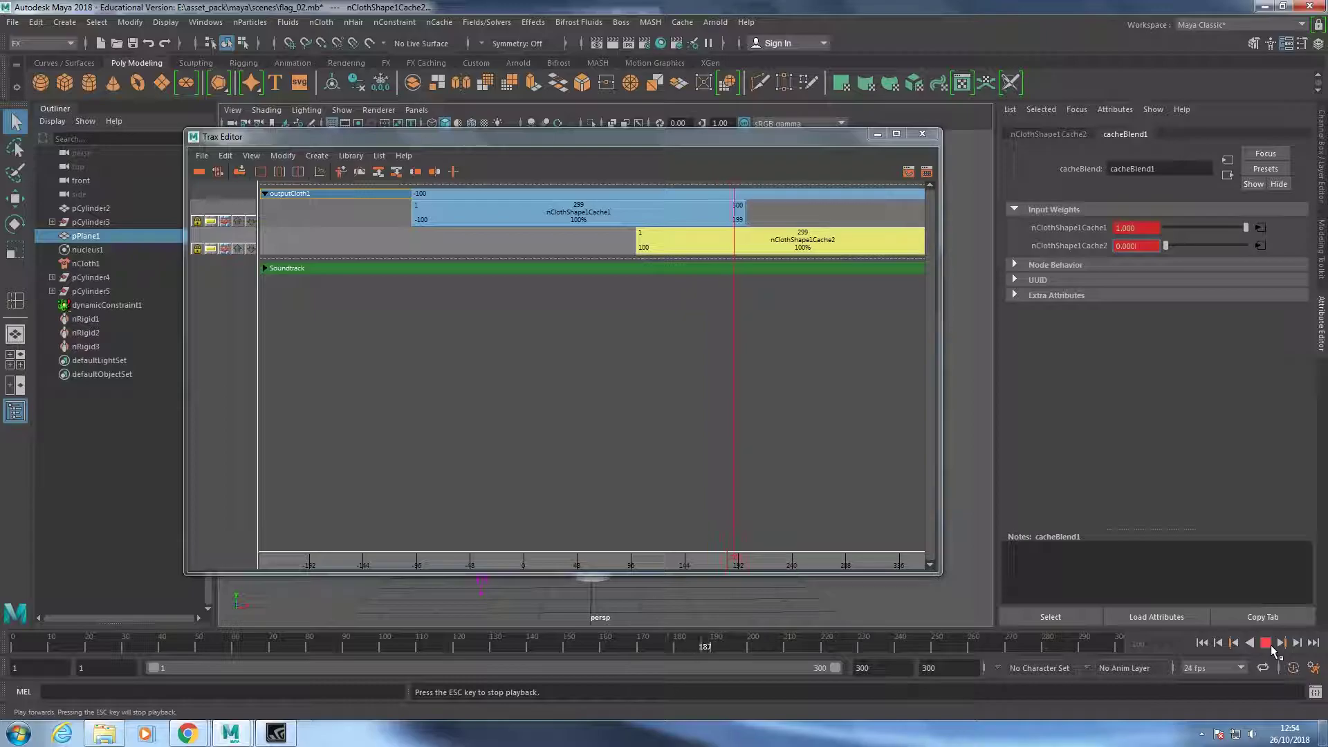
pyautogui.click(1271, 644)
# At frame 200, key the nClothShape1Cache1 weight at 0 and nClothShape1Cache2 at 1.
pyautogui.moveTo(790, 645); pyautogui.dragTo(769, 647)
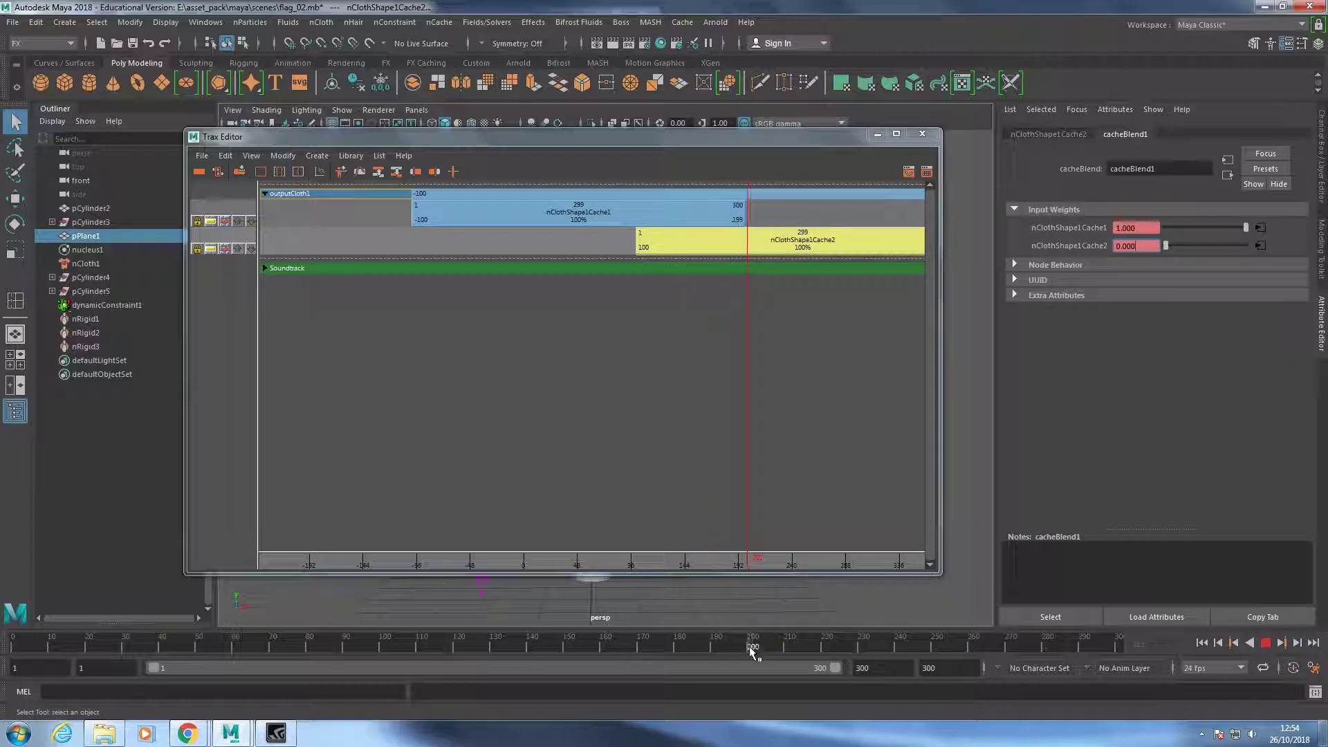
pyautogui.moveTo(770, 648); pyautogui.dragTo(750, 646)
pyautogui.click(1260, 228)
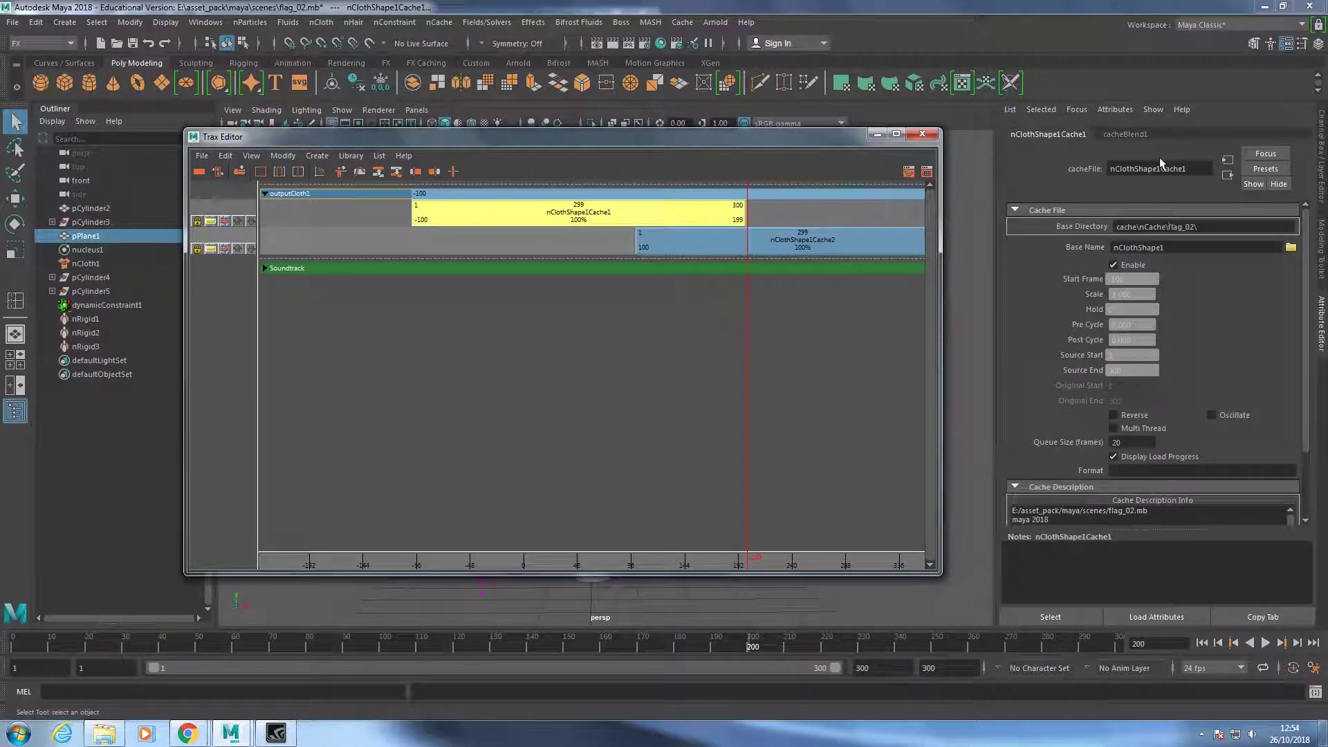
pyautogui.click(1132, 137)
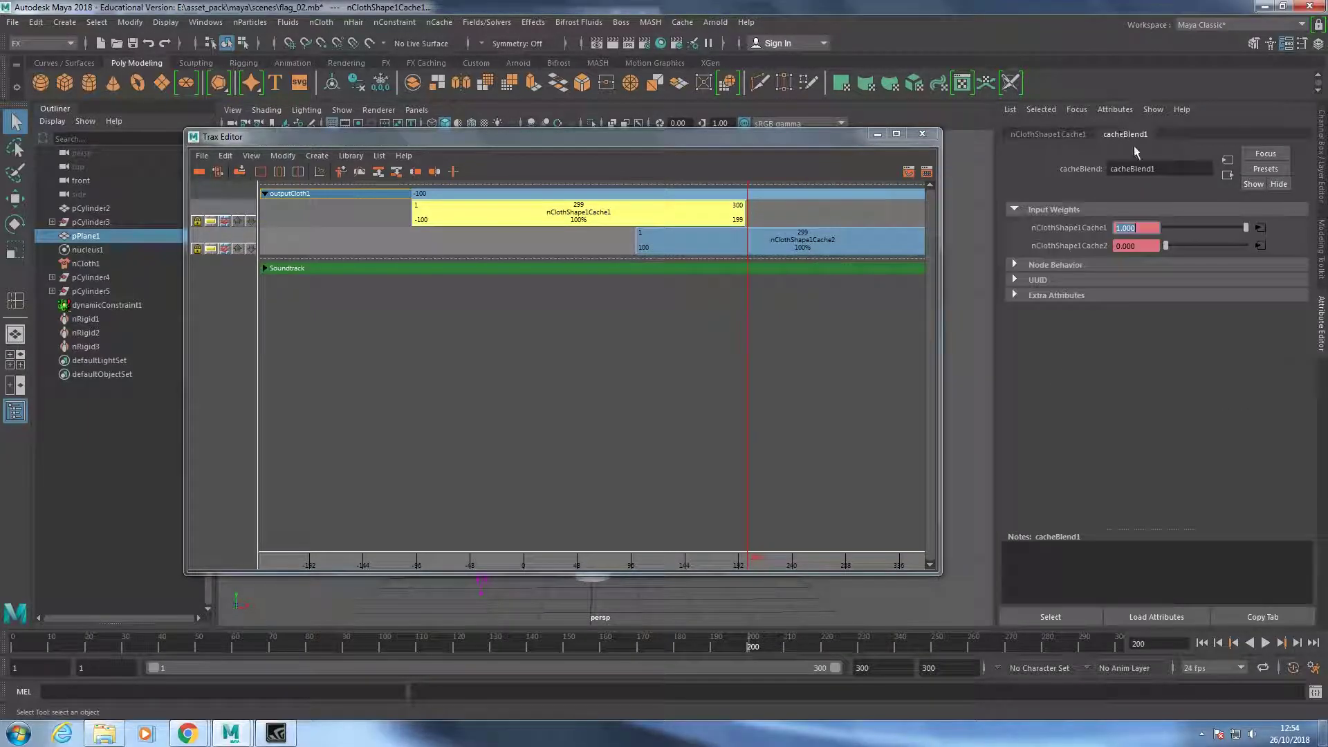
pyautogui.rightClick(1134, 231)
pyautogui.click(1102, 247)
pyautogui.click(836, 243)
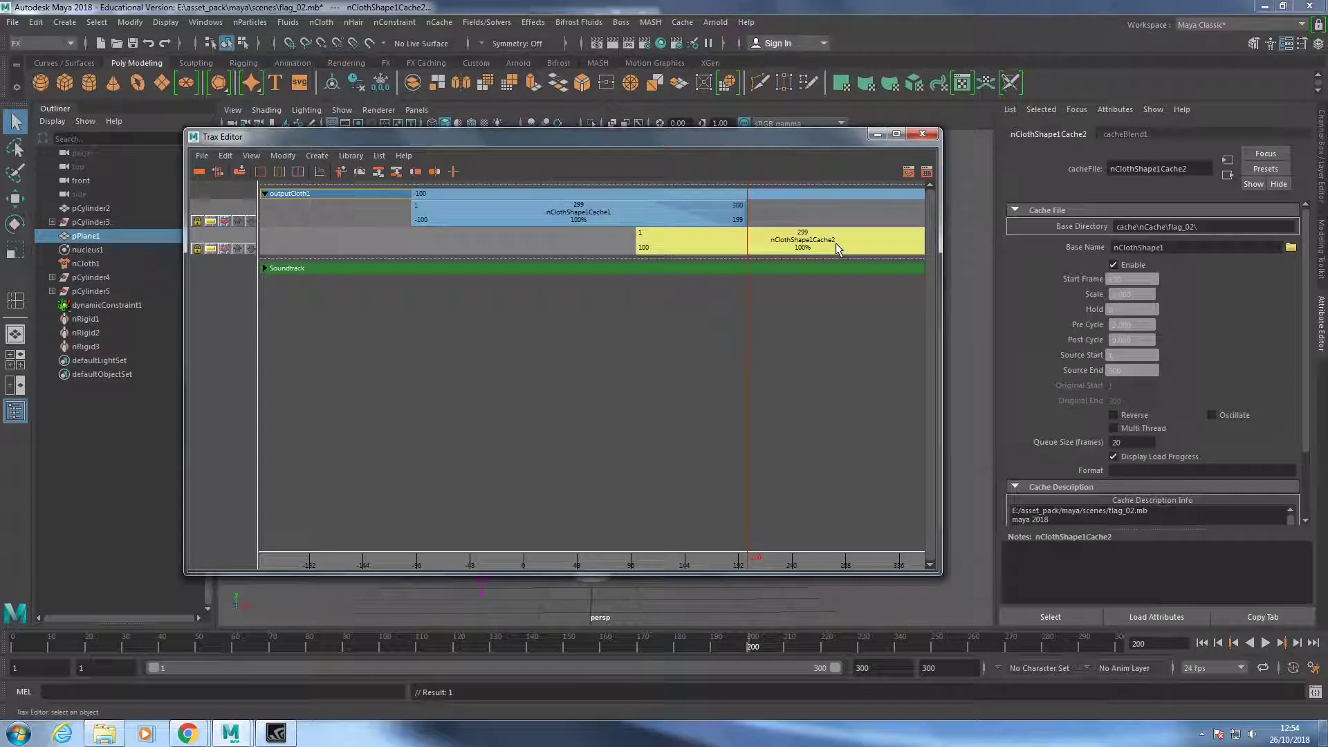
pyautogui.click(1135, 136)
pyautogui.moveTo(1166, 245); pyautogui.dragTo(1246, 245)
pyautogui.rightClick(1096, 245)
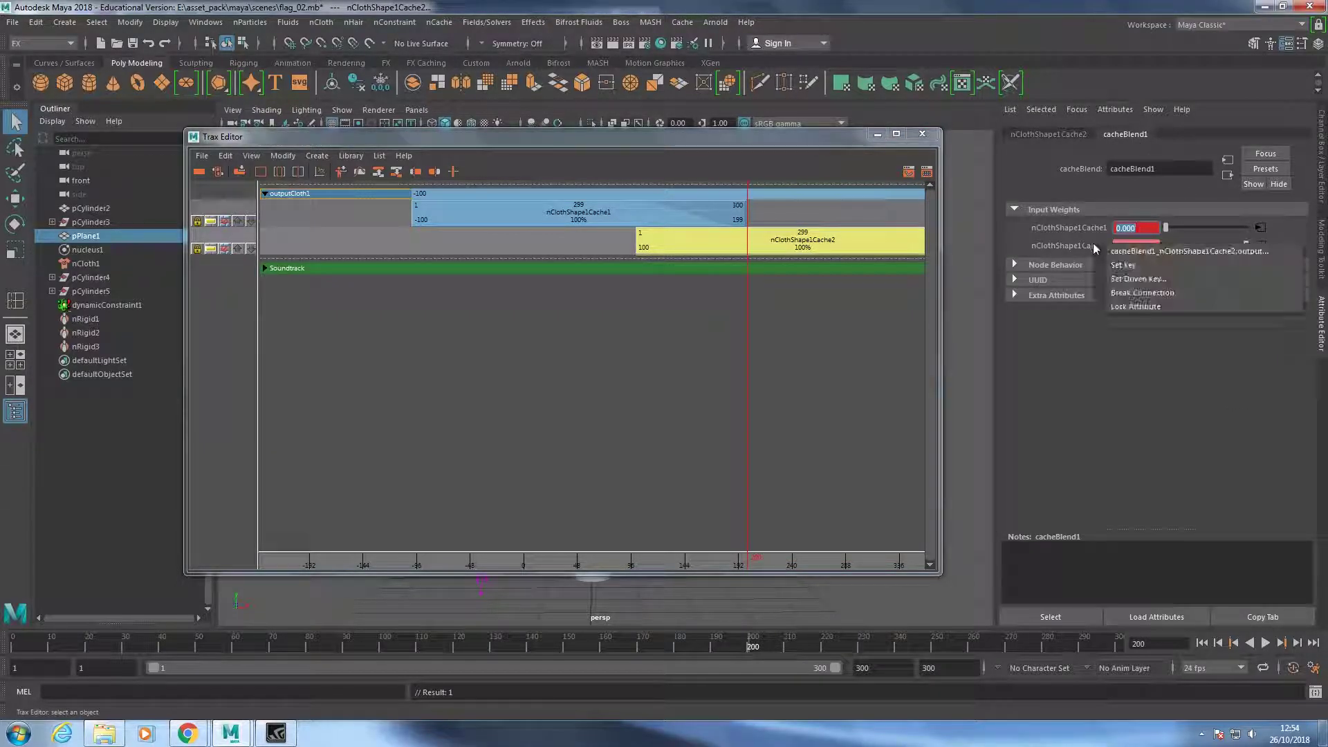
pyautogui.click(1117, 266)
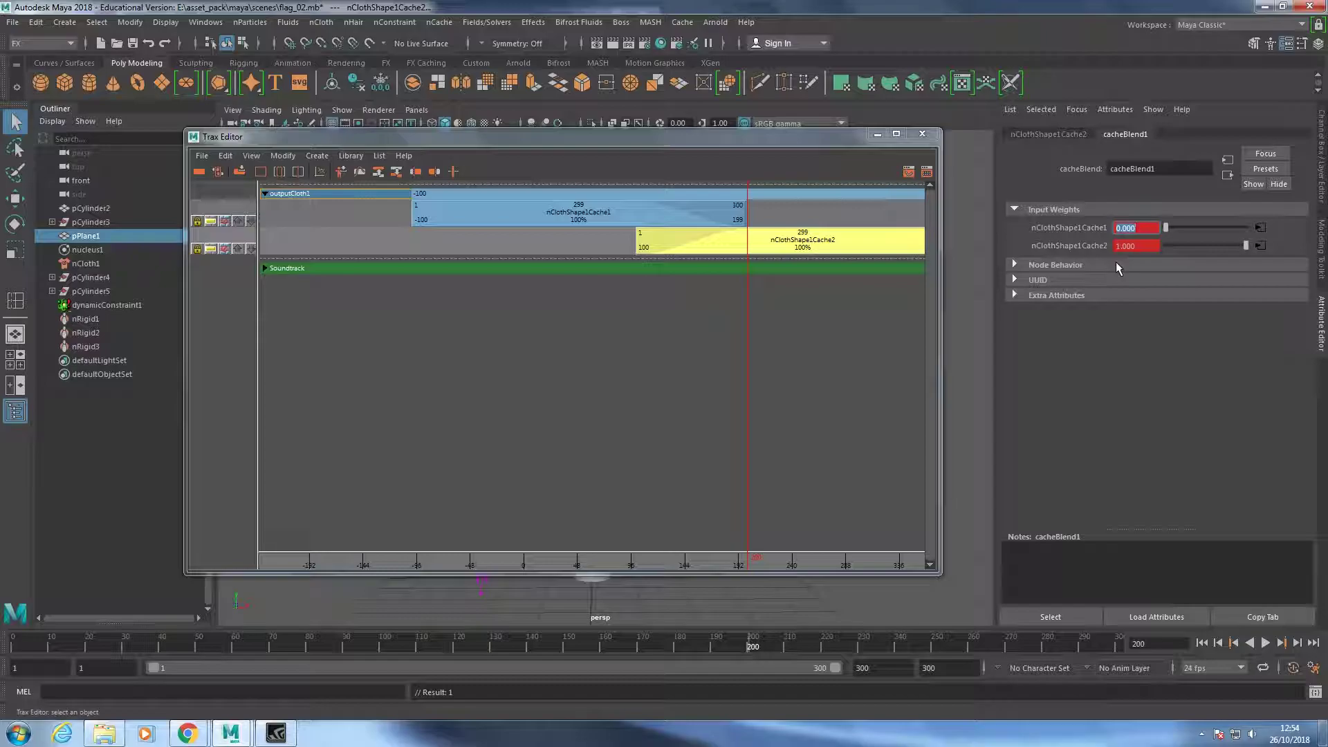
# Set the animation end frame to 200, hide the Trax Editor and play the blended flag loop.
pyautogui.doubleClick(934, 669)
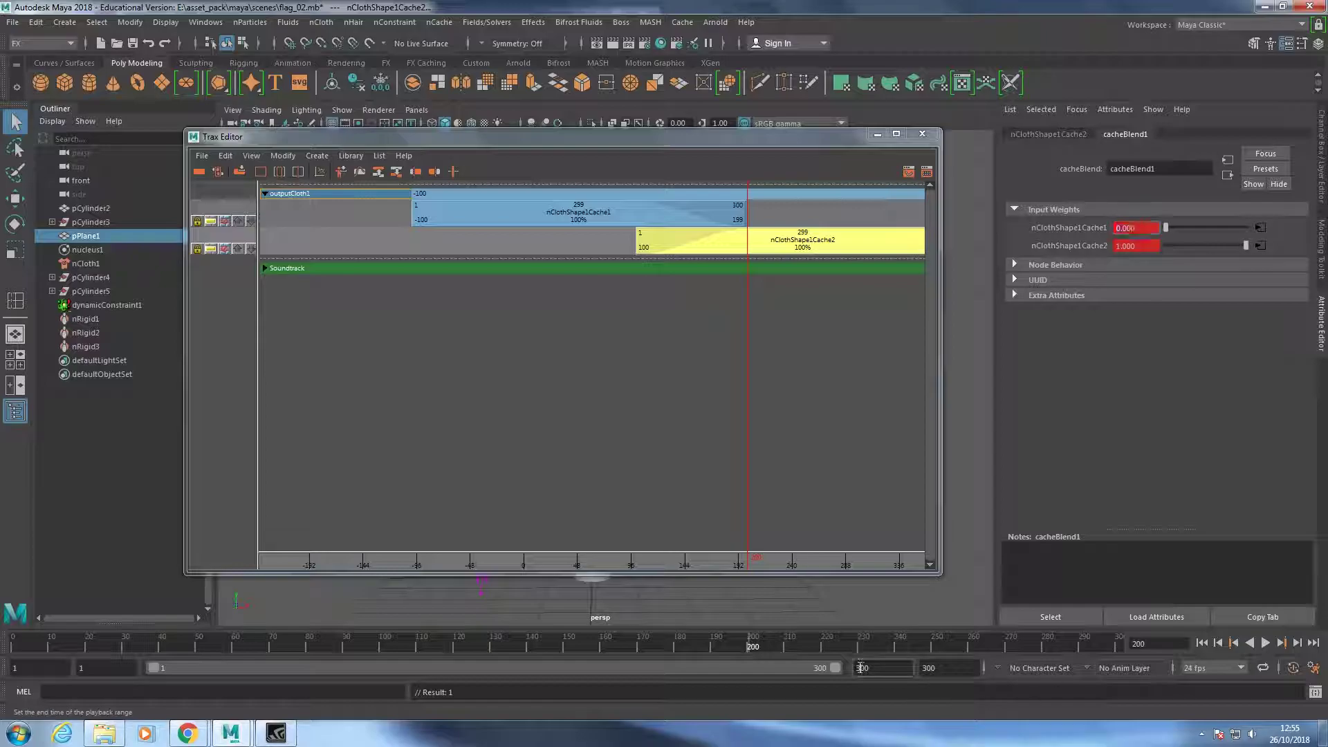
pyautogui.write('200')
pyautogui.press('Return')
pyautogui.press('Return')
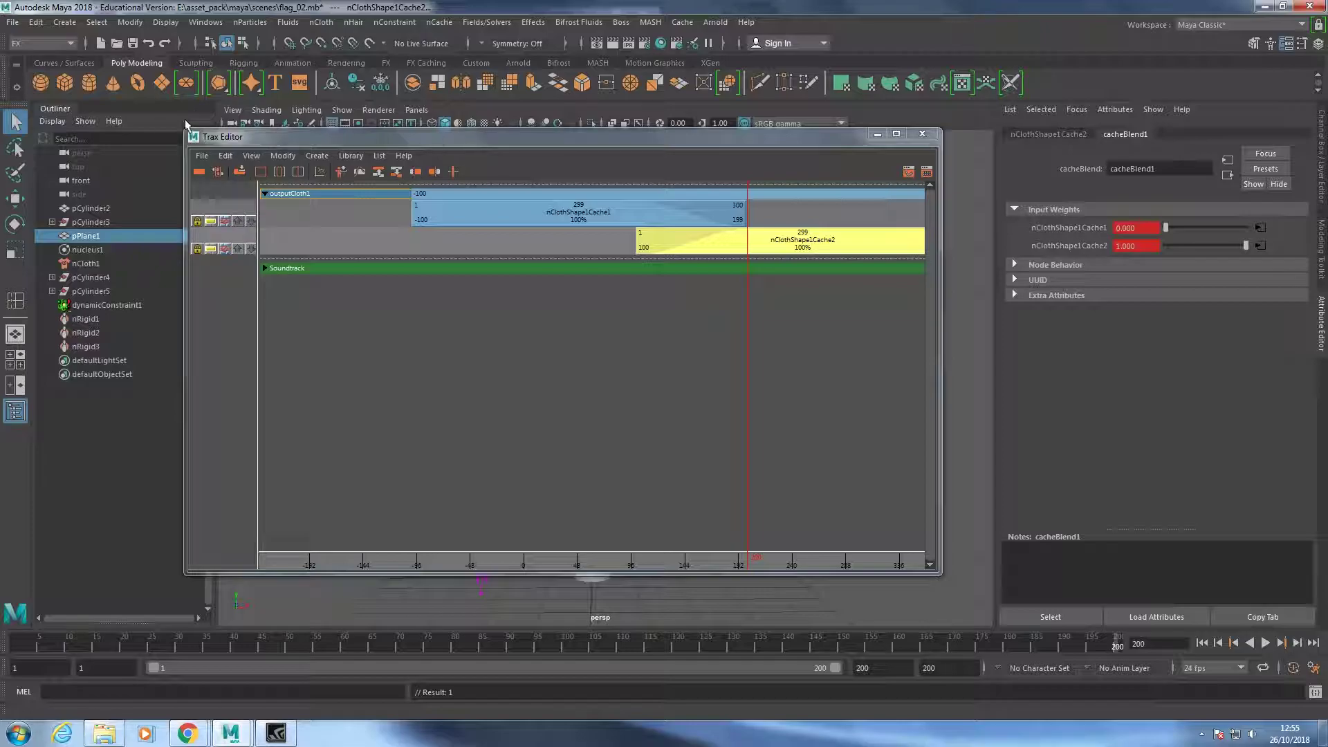
pyautogui.click(877, 135)
pyautogui.click(1265, 642)
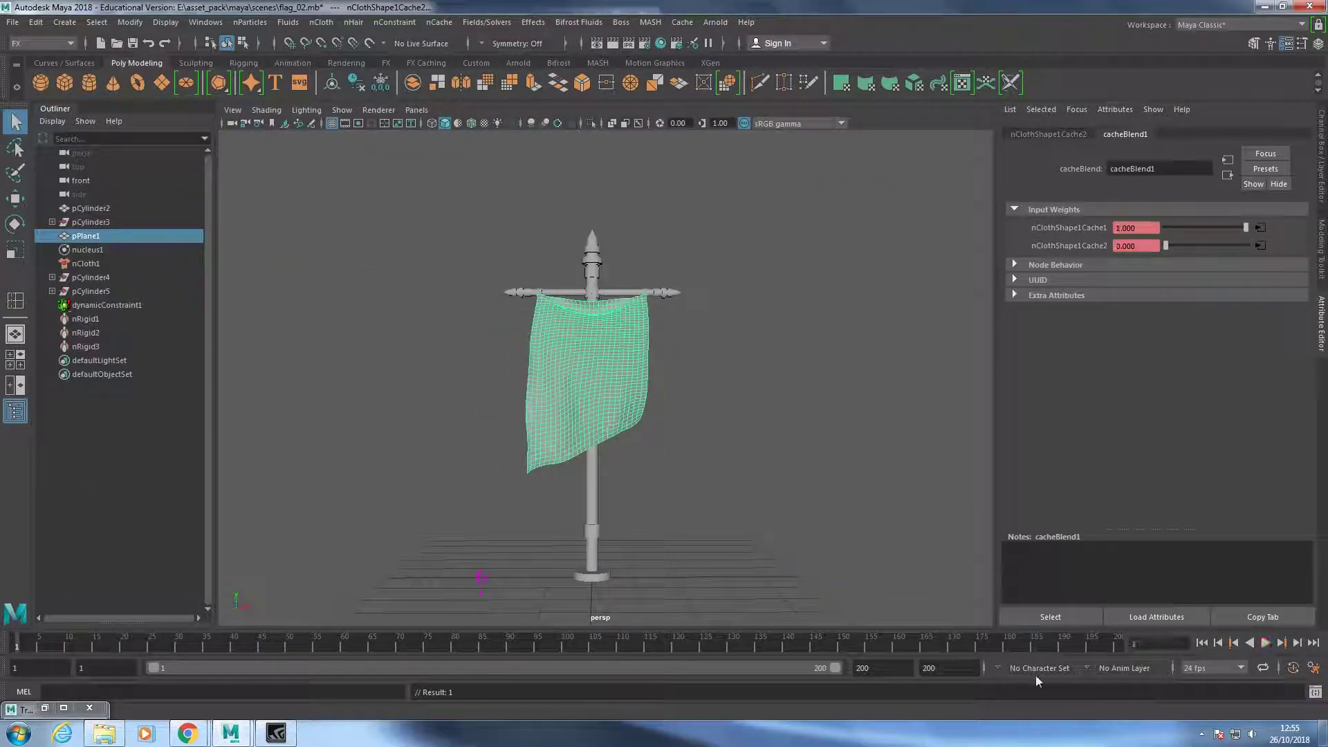